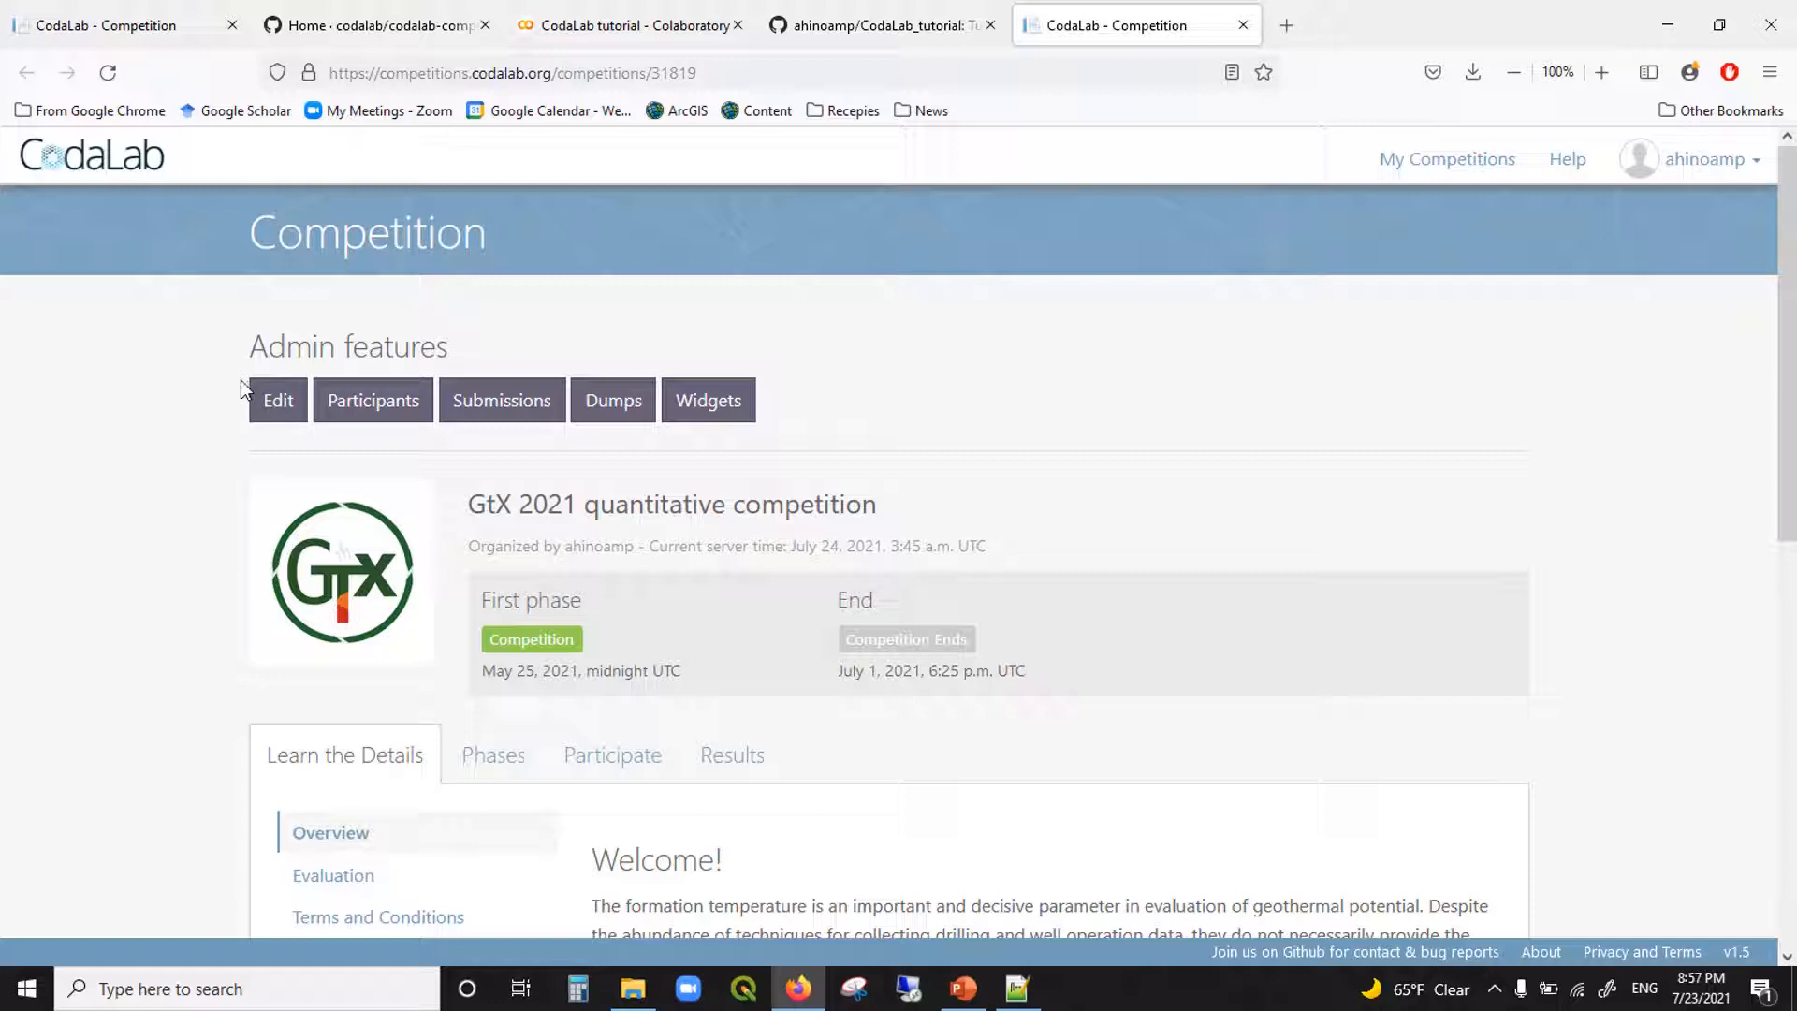
# Step: Examine the GtX 2021 quantitative competition's overview text and its chart of high scores and daily submissions
pyautogui.scroll(-1, 231, 414)
pyautogui.scroll(1, 230, 414)
pyautogui.scroll(-2, 474, 593)
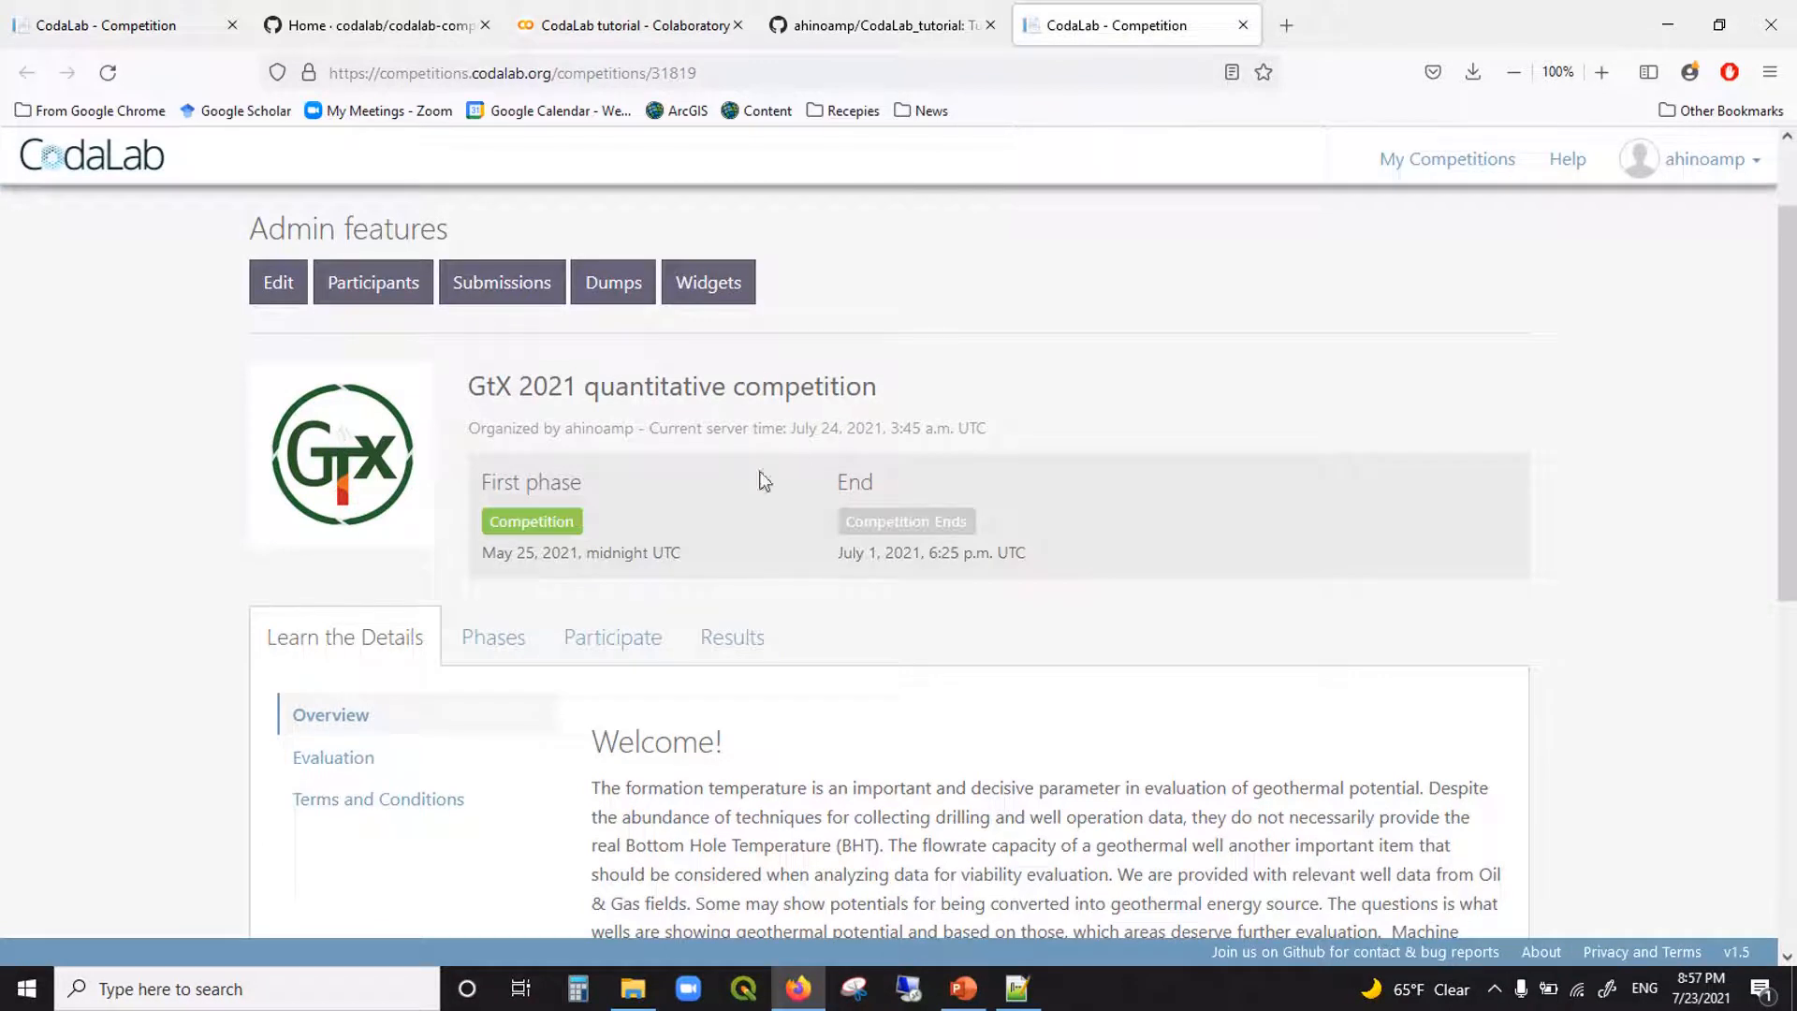
pyautogui.scroll(-3, 990, 526)
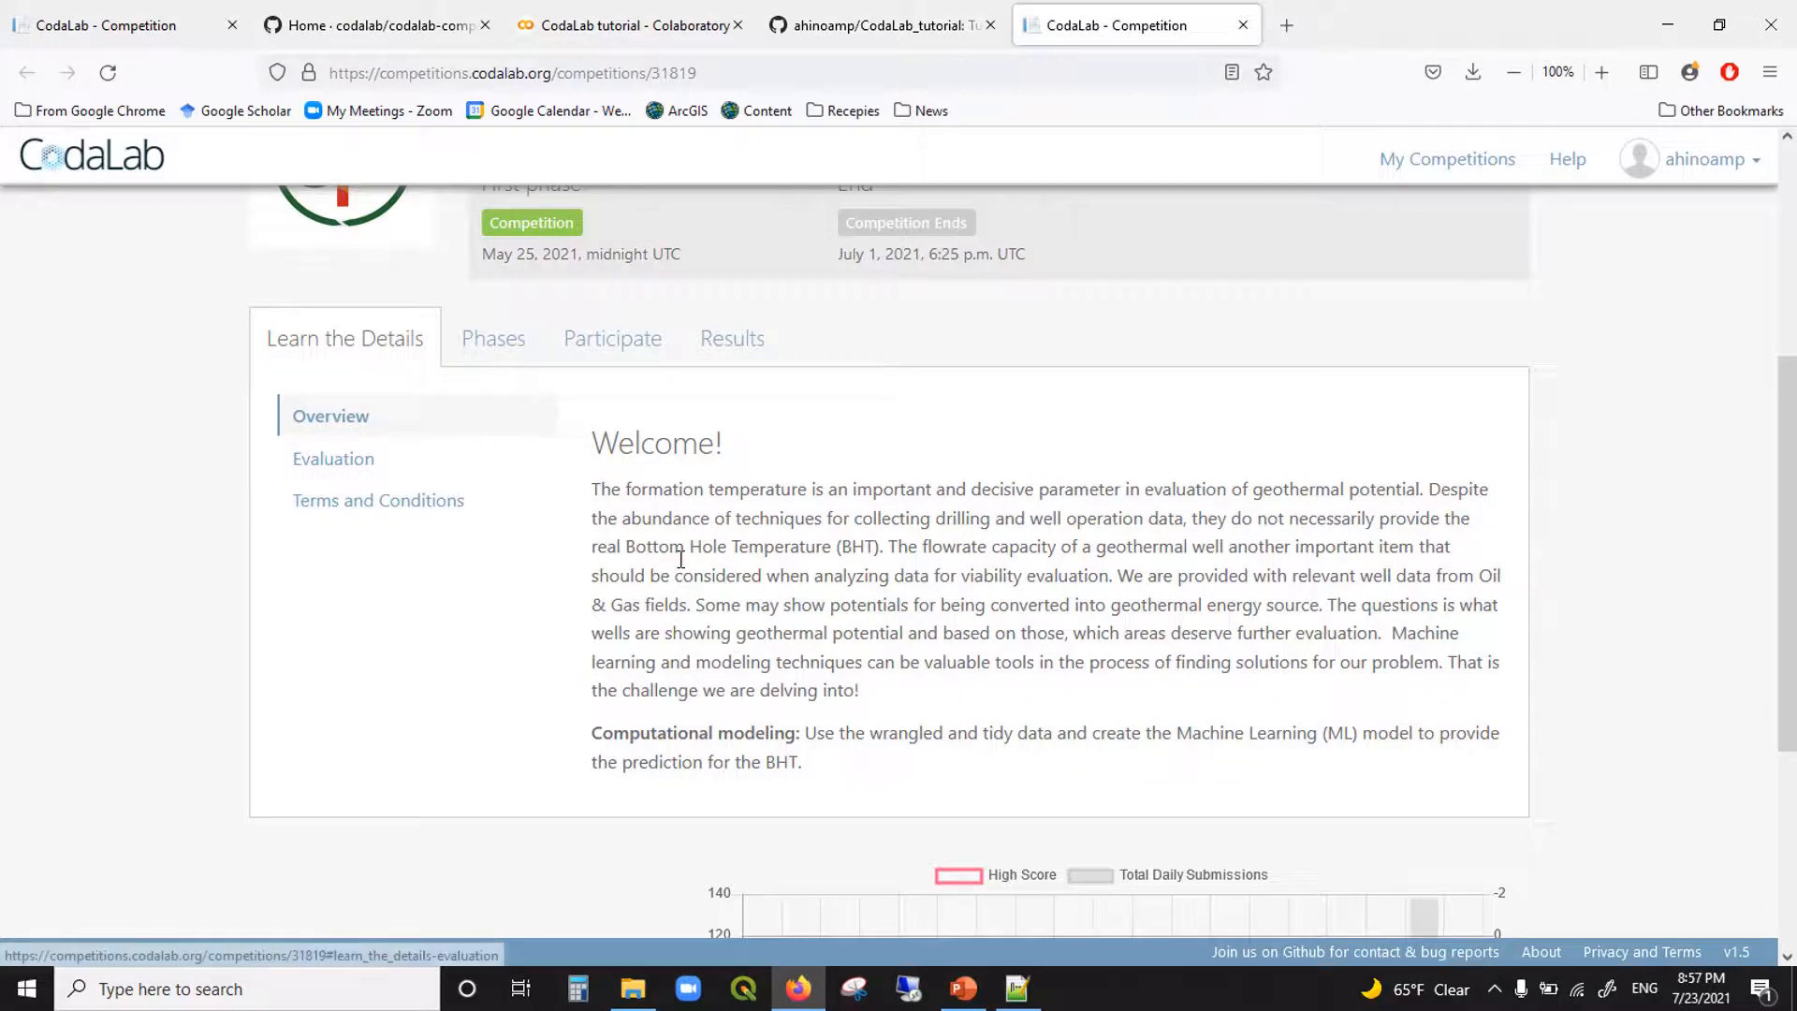
pyautogui.scroll(-3, 680, 559)
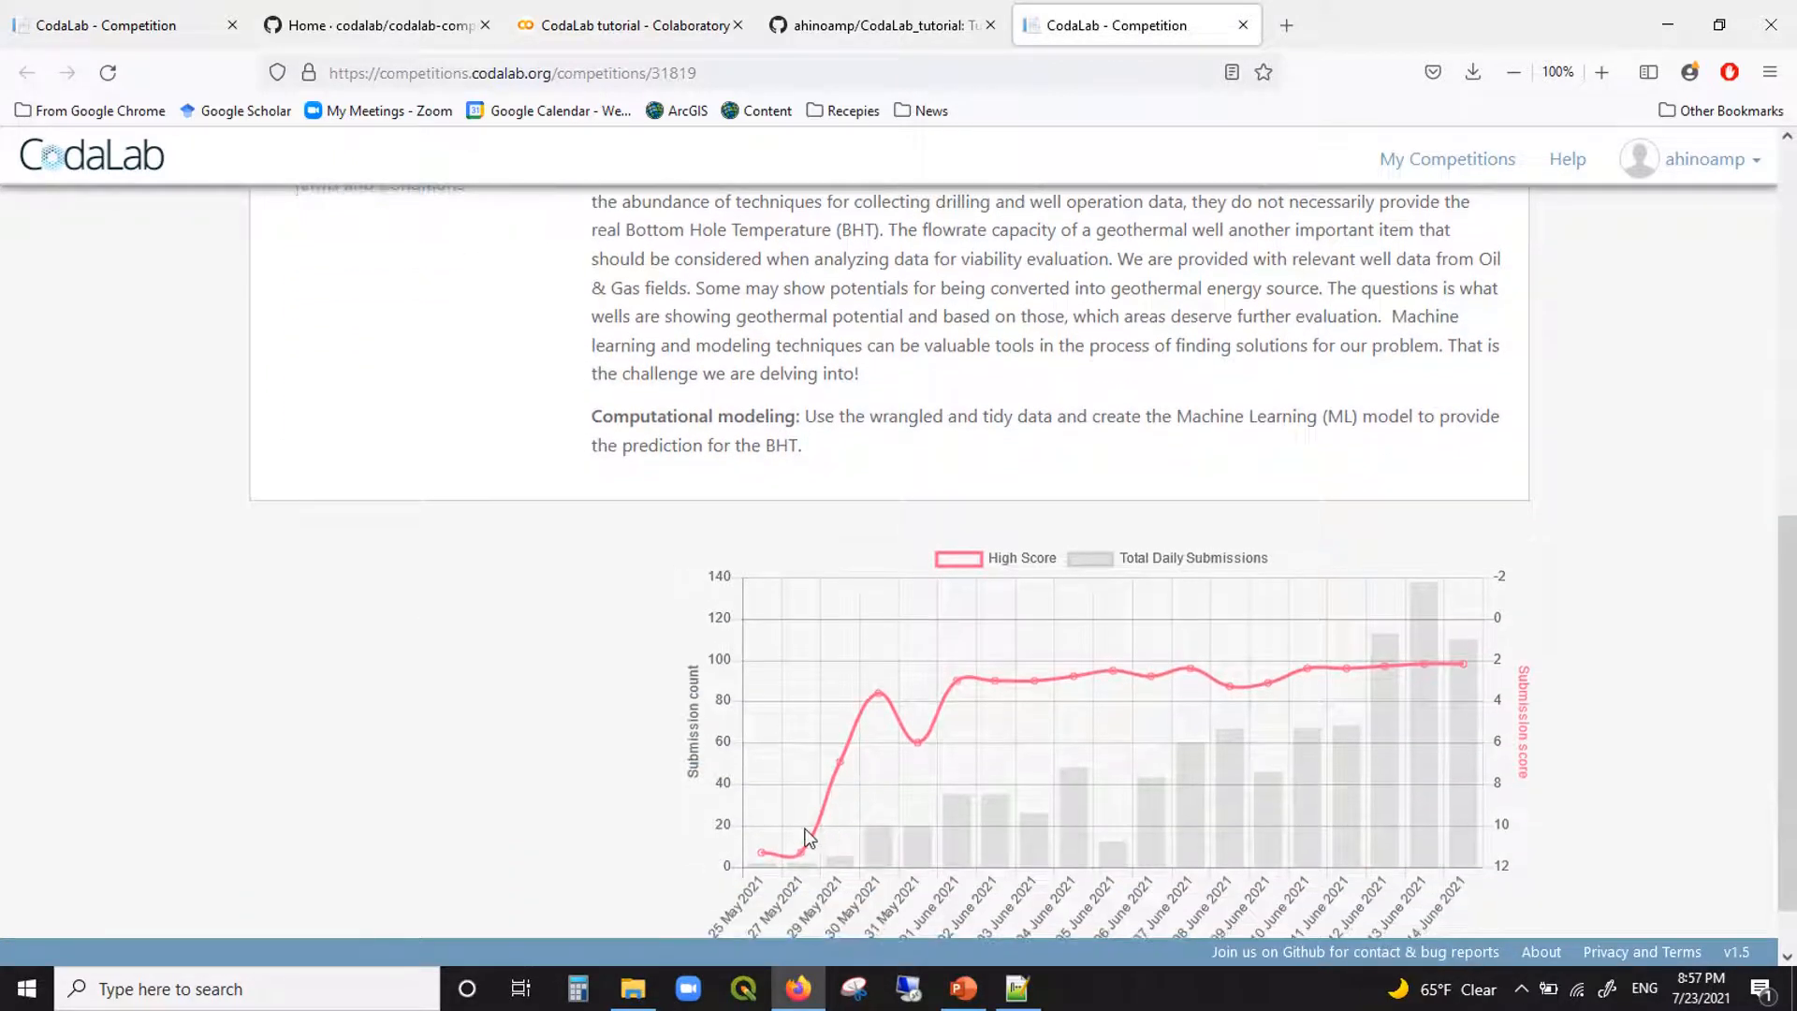
pyautogui.moveTo(1163, 866)
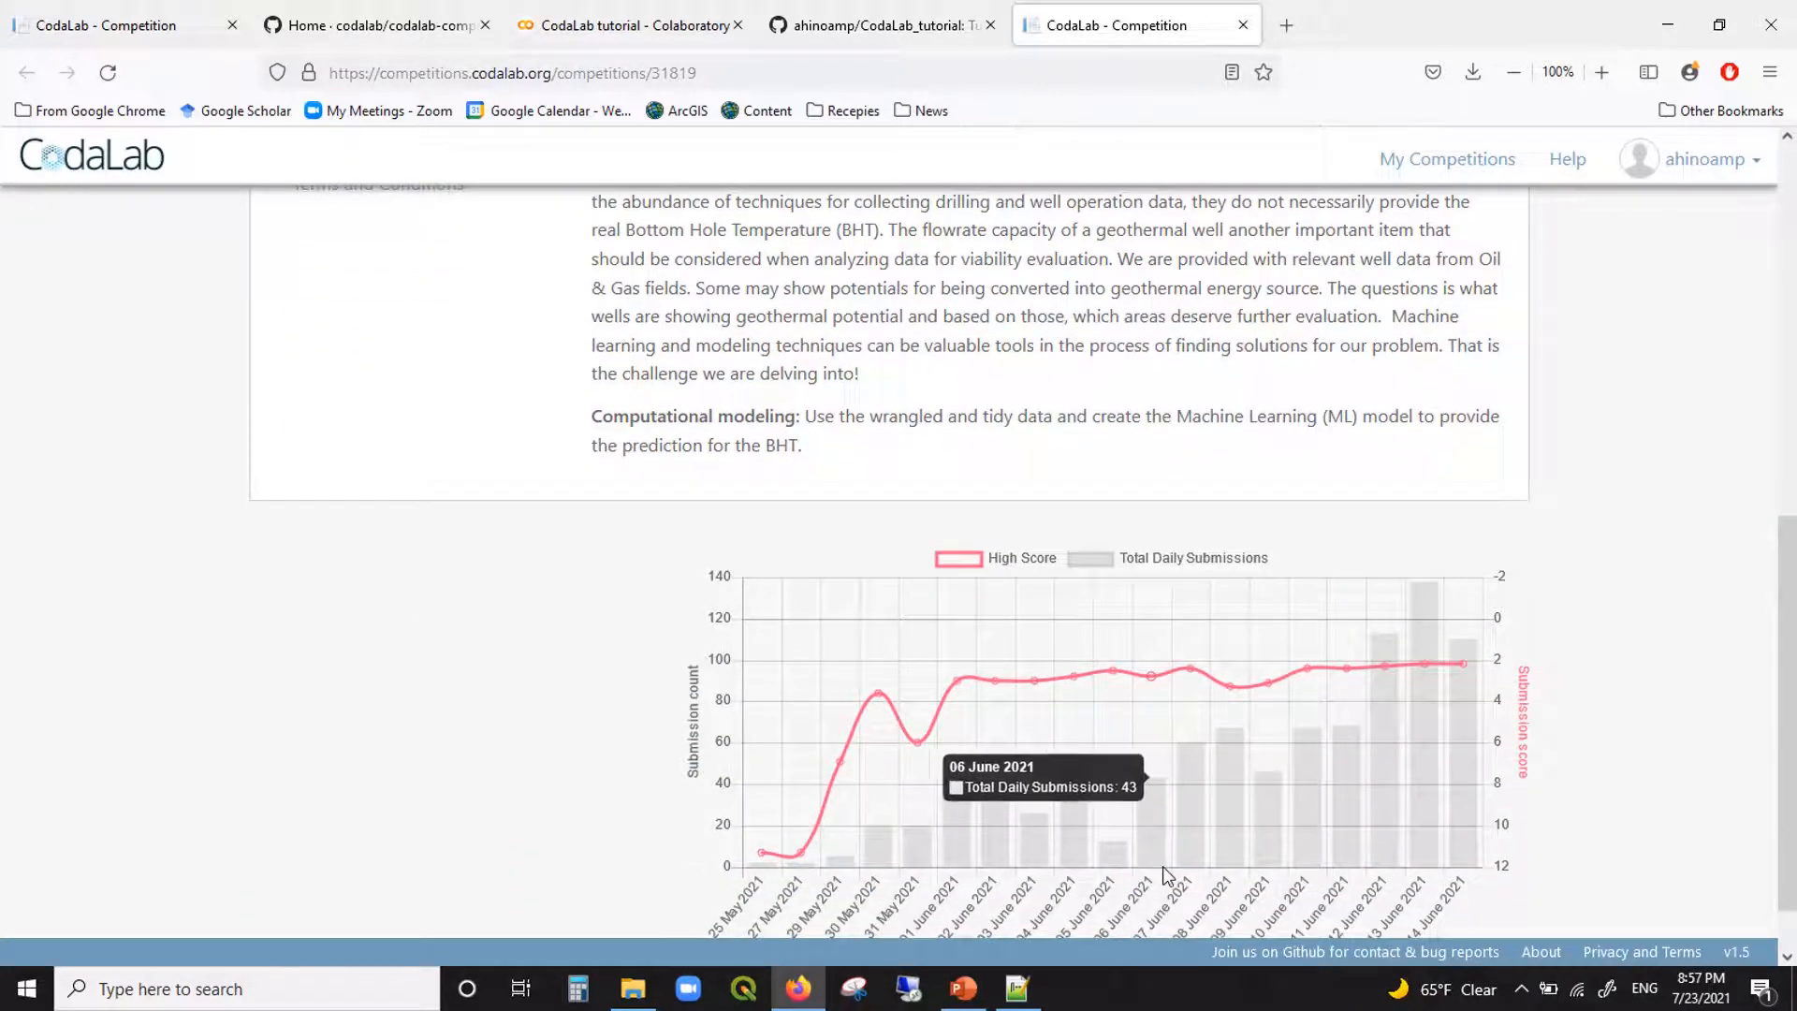
pyautogui.moveTo(1469, 587)
pyautogui.scroll(1, 1469, 587)
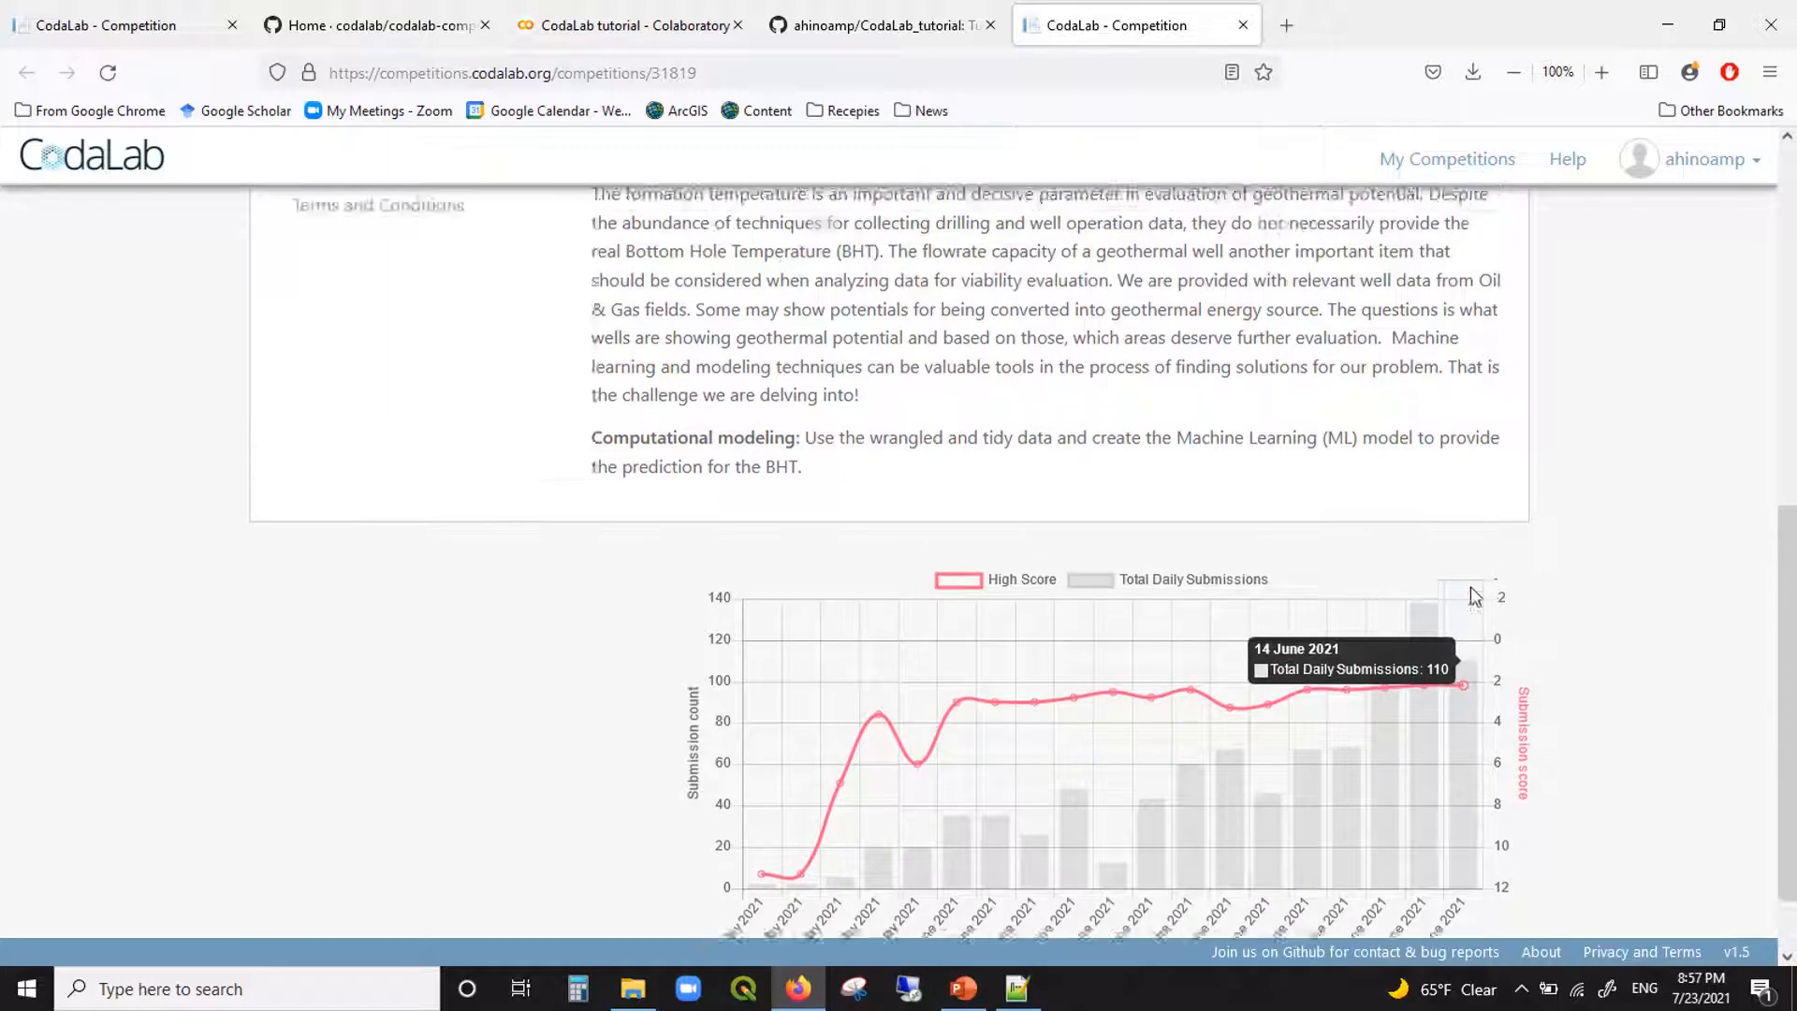
pyautogui.scroll(3, 1470, 587)
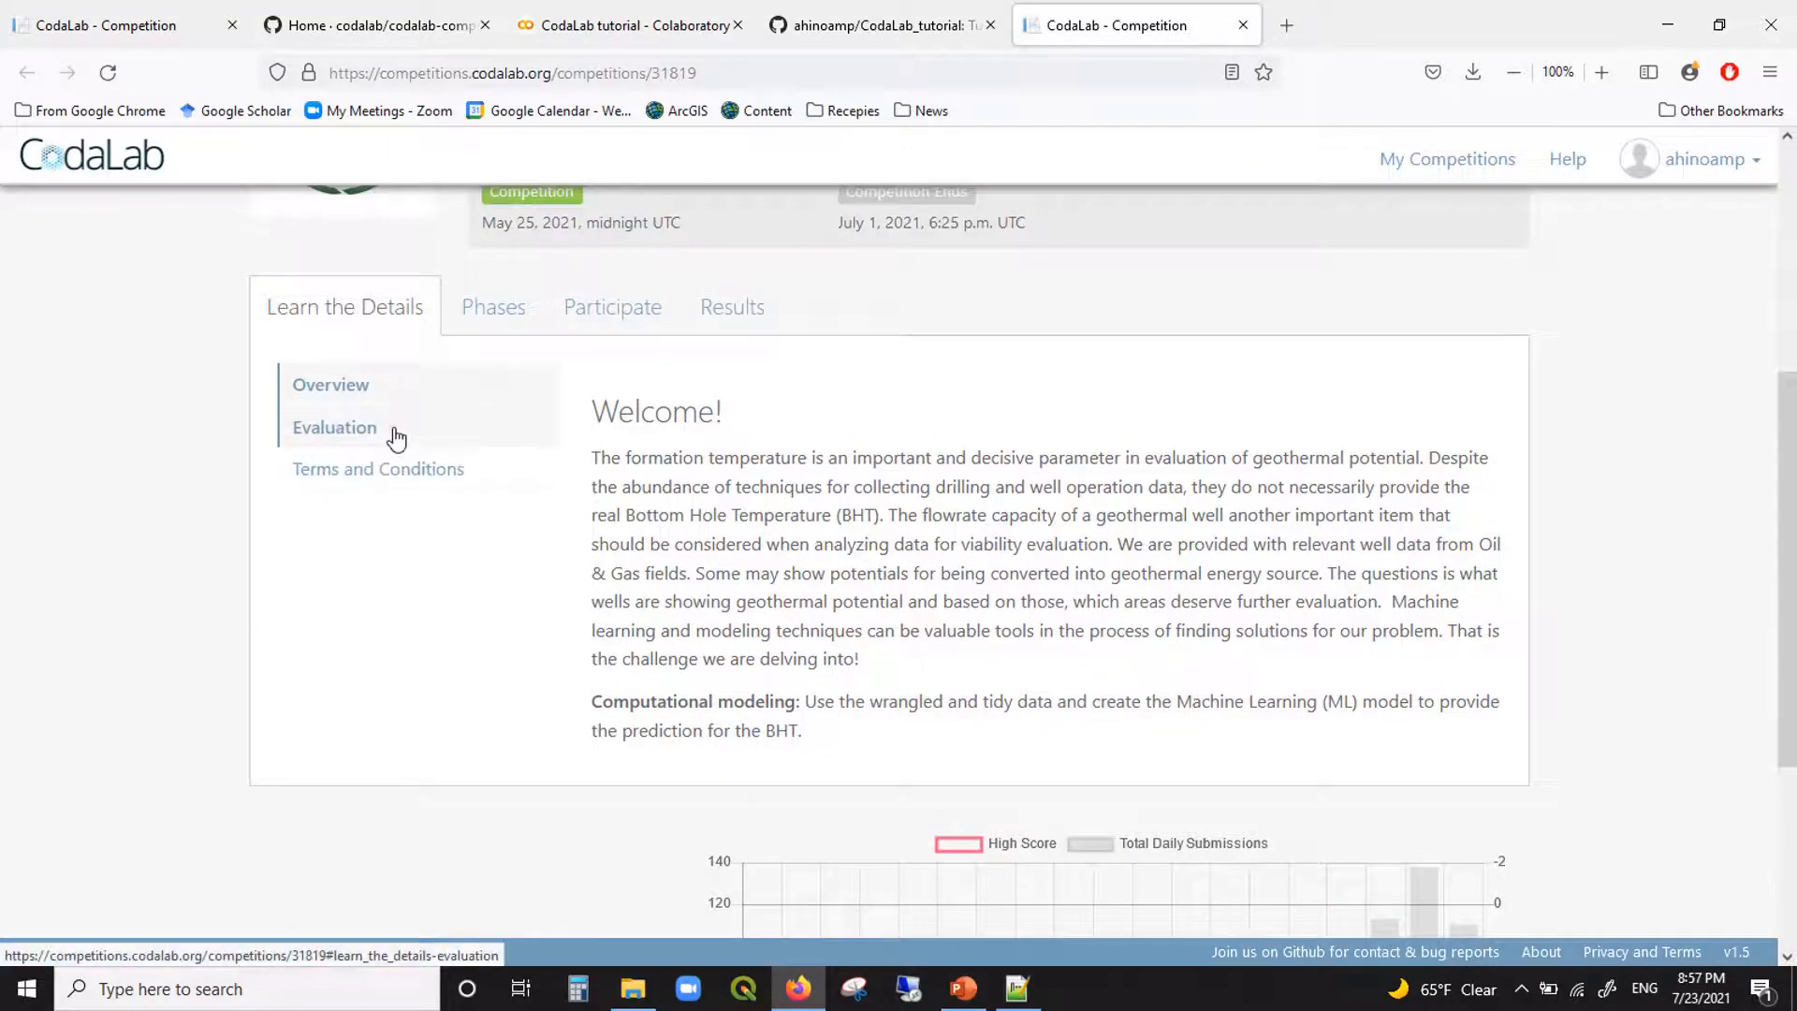
# Step: Review the competition's evaluation details and terms and conditions, along with its phase descriptions
pyautogui.click(395, 435)
pyautogui.click(393, 465)
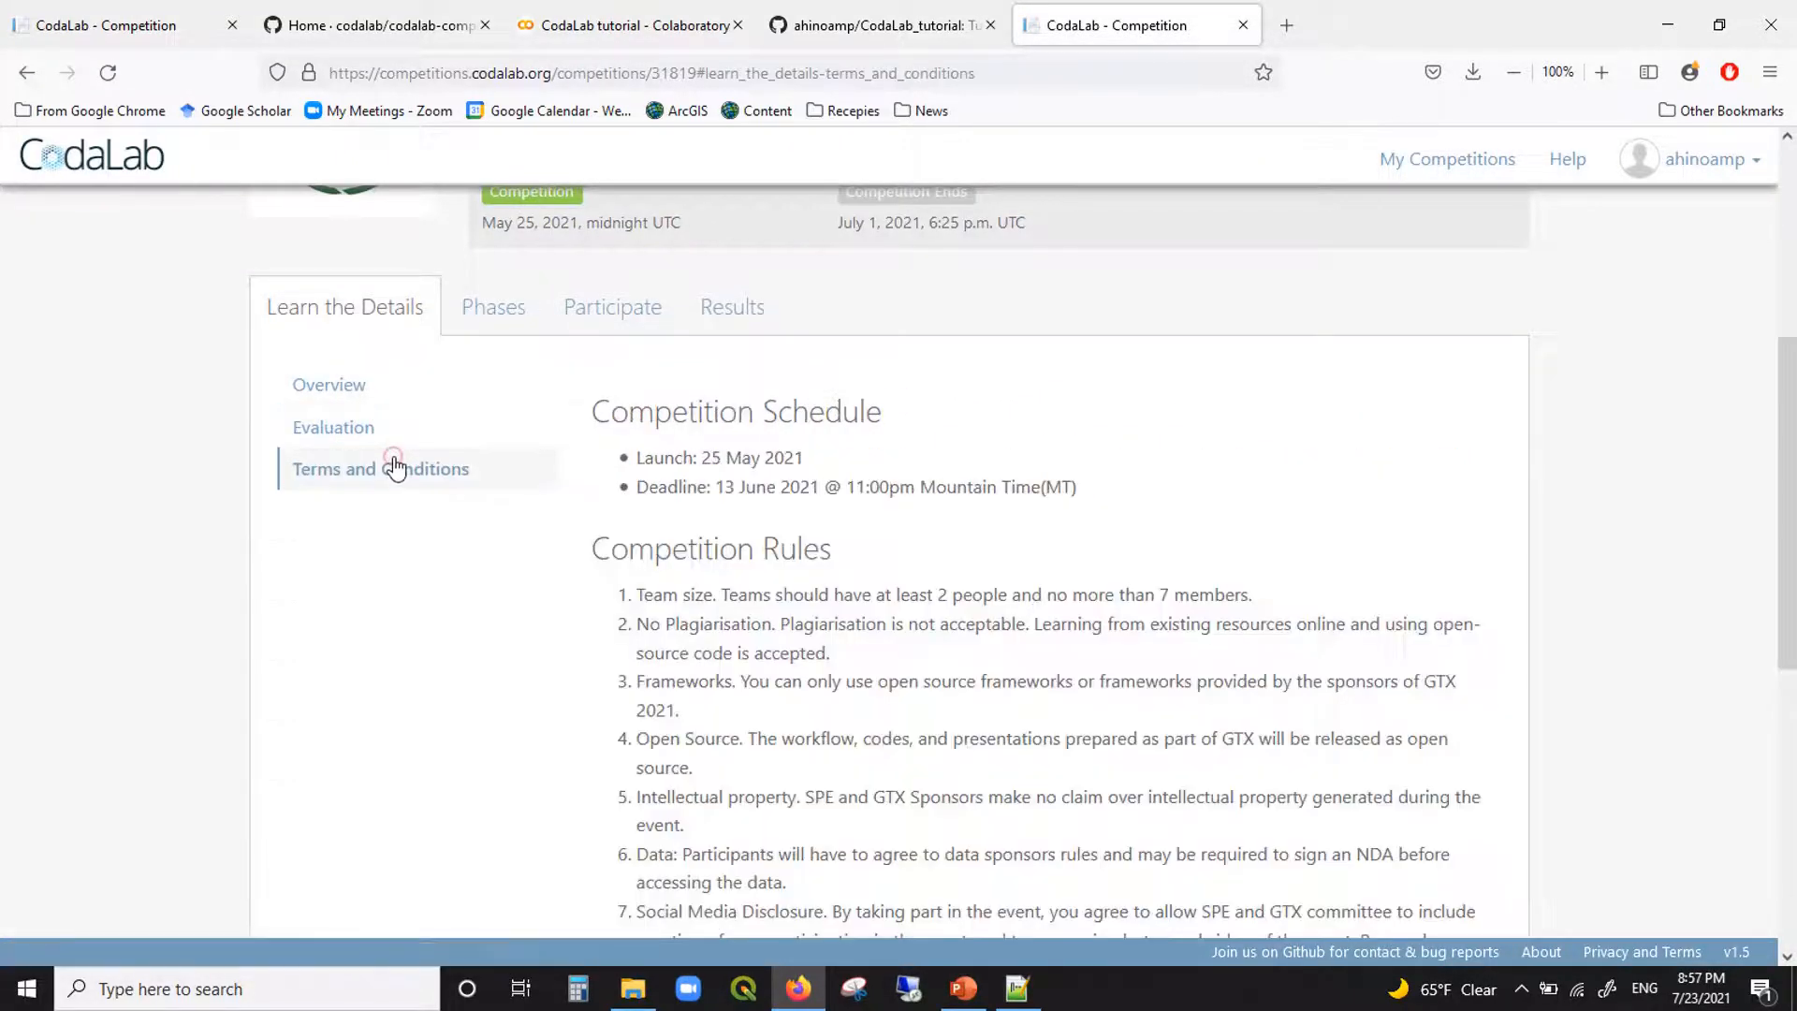
pyautogui.click(481, 311)
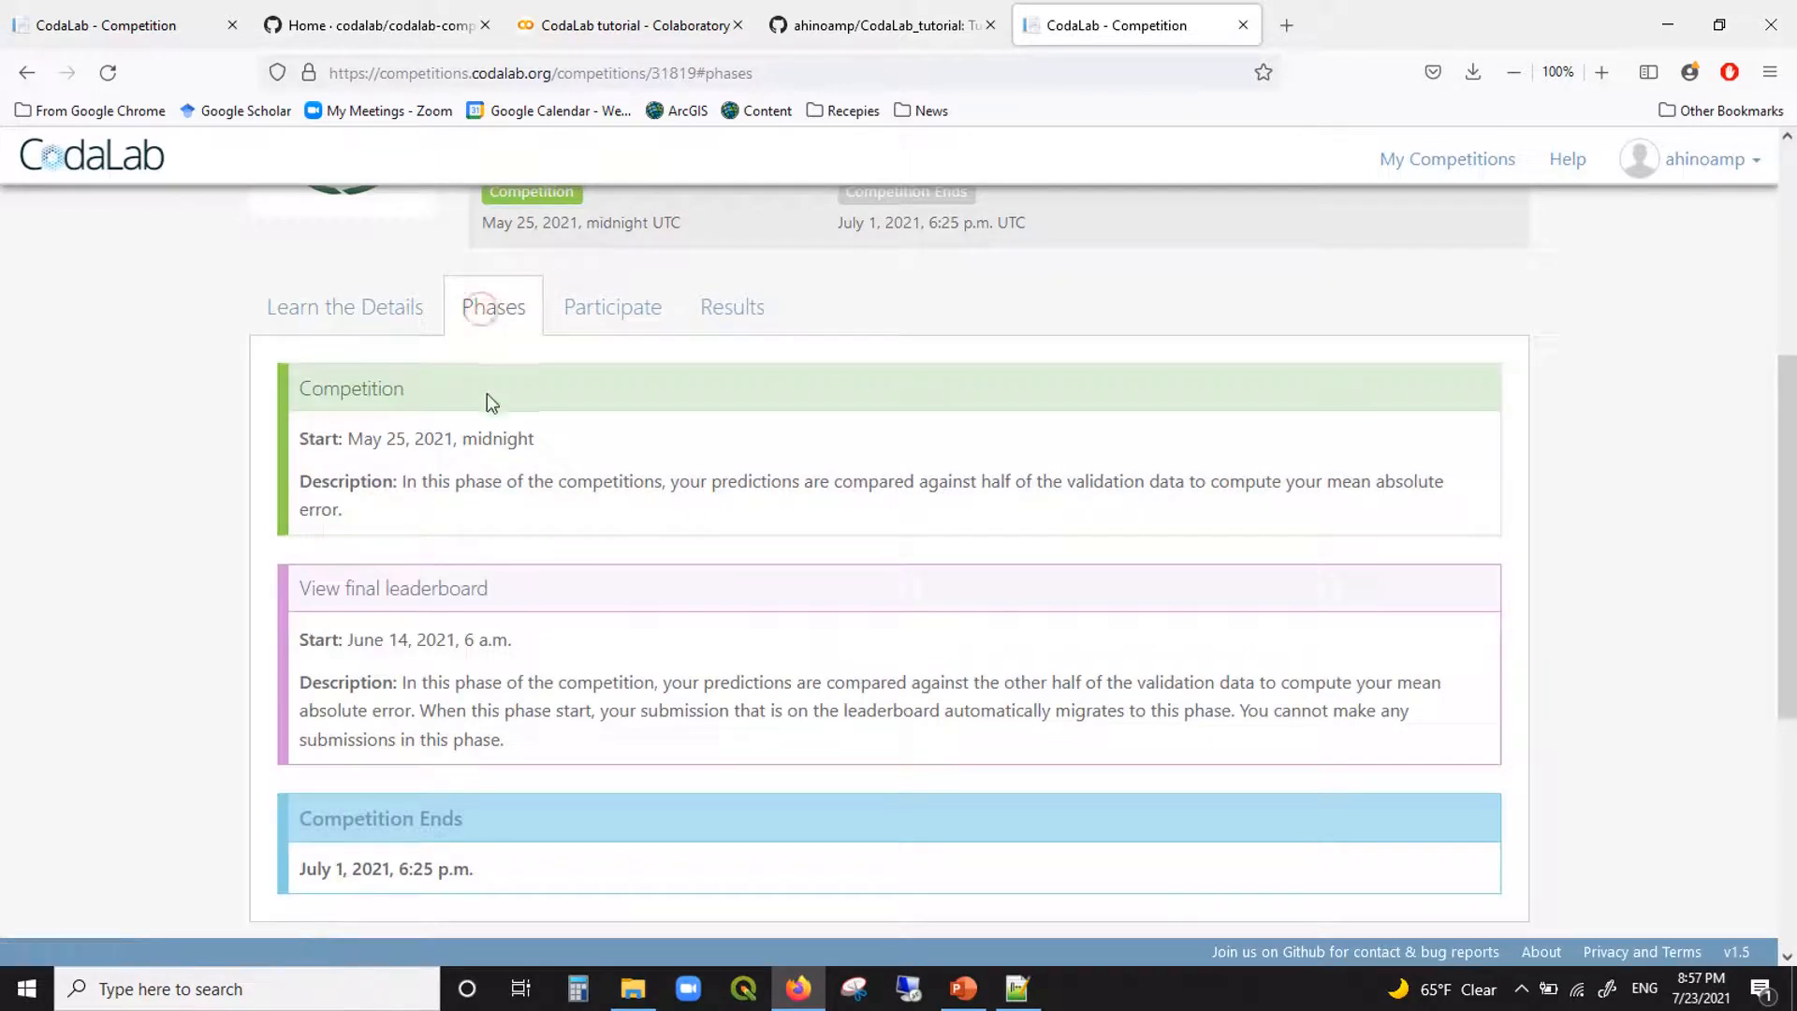
pyautogui.scroll(-1, 435, 680)
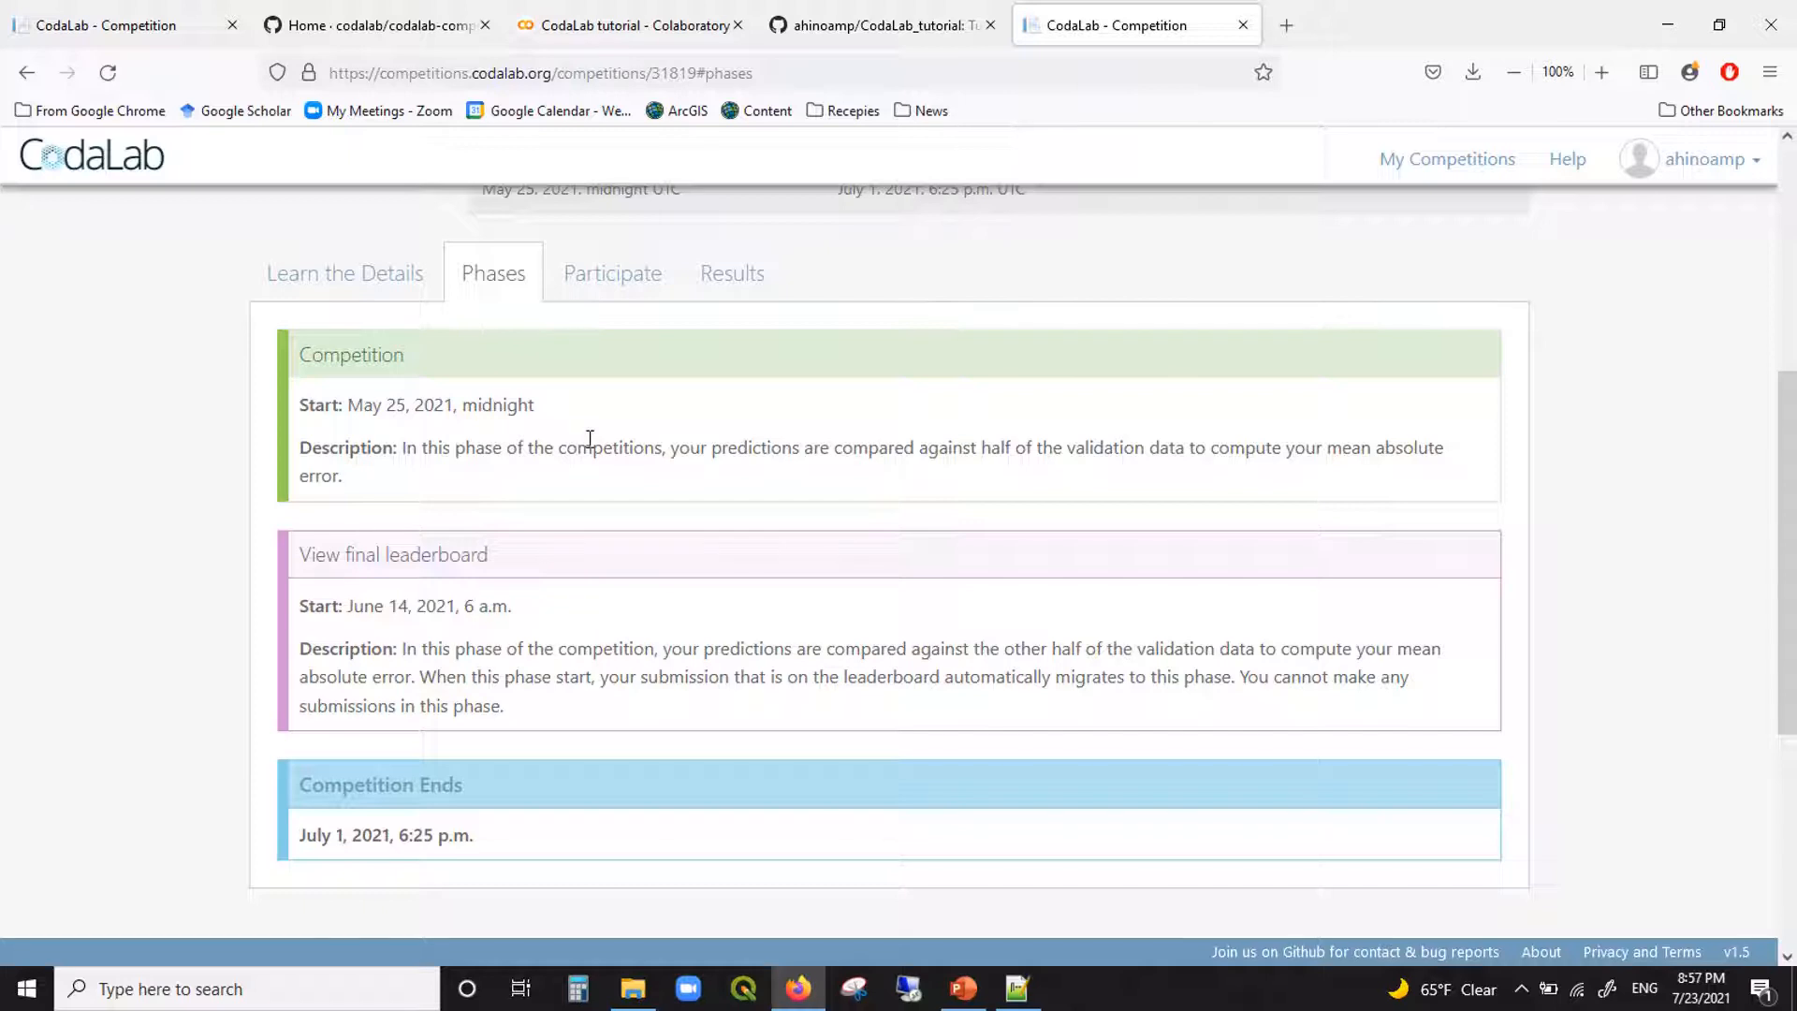
# Step: Review the competition's participation sections: Get Data, Files, and Submit / View Results
pyautogui.click(602, 279)
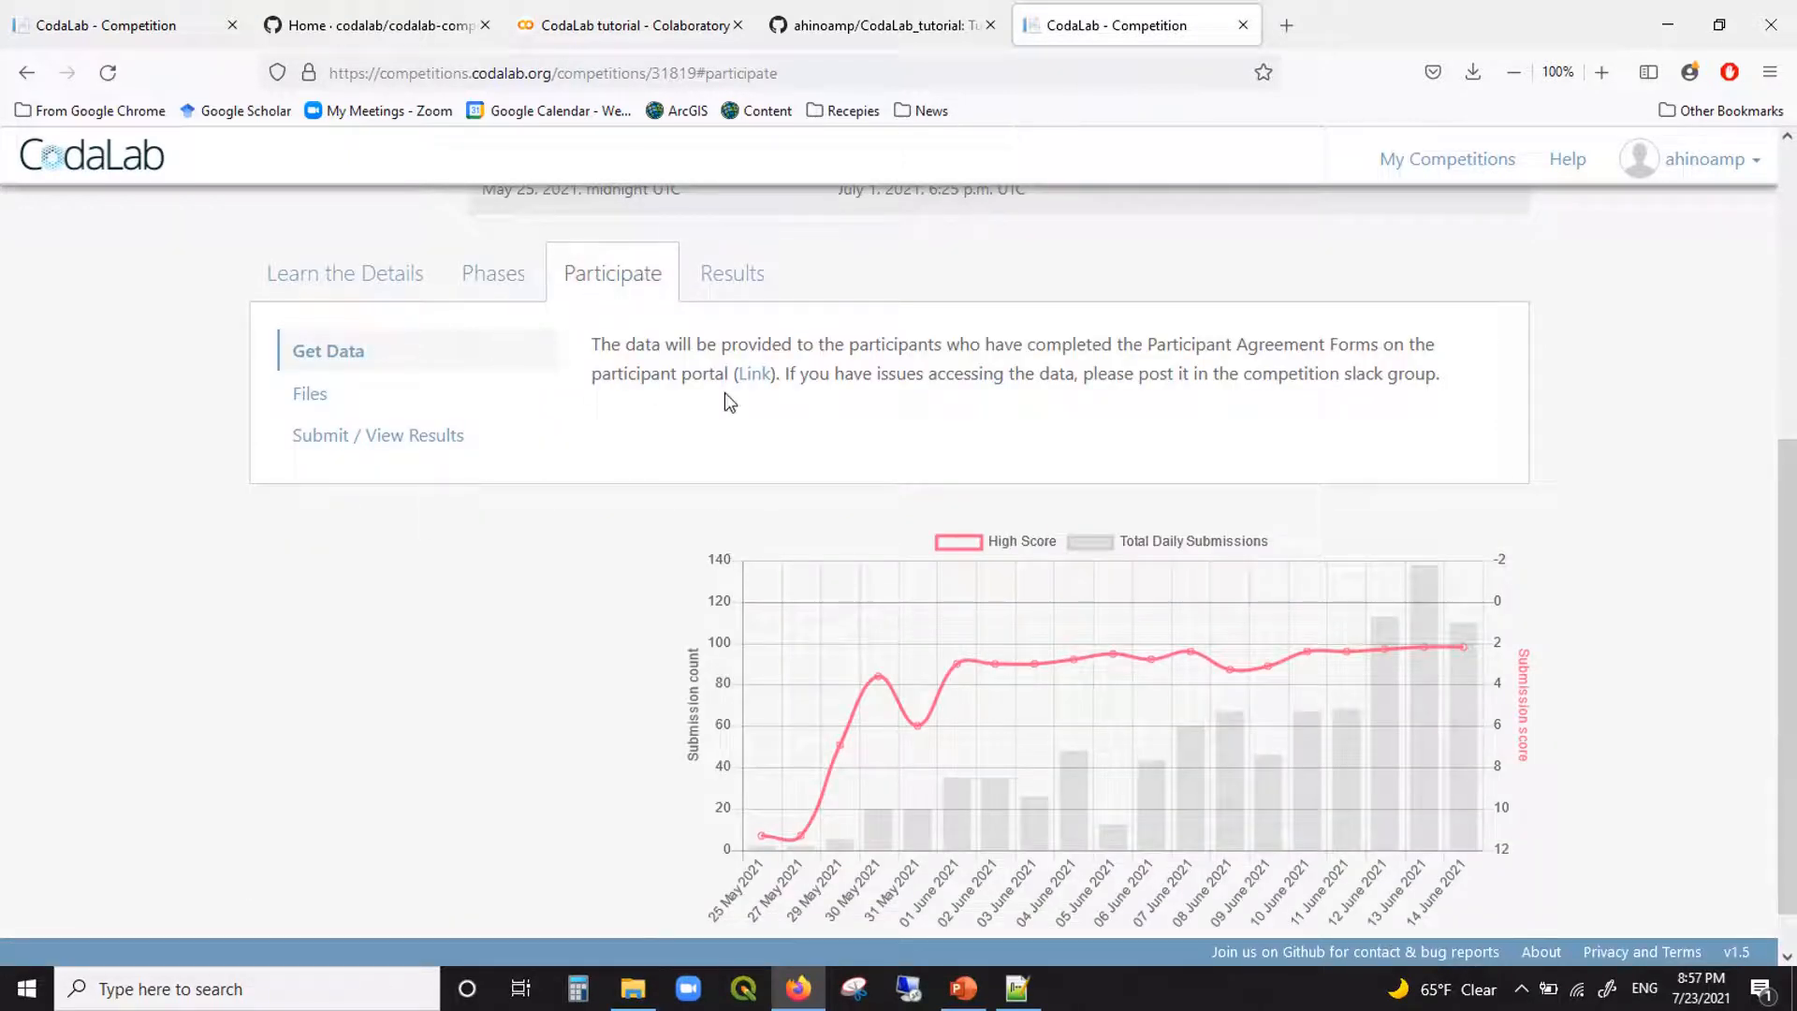
pyautogui.click(361, 394)
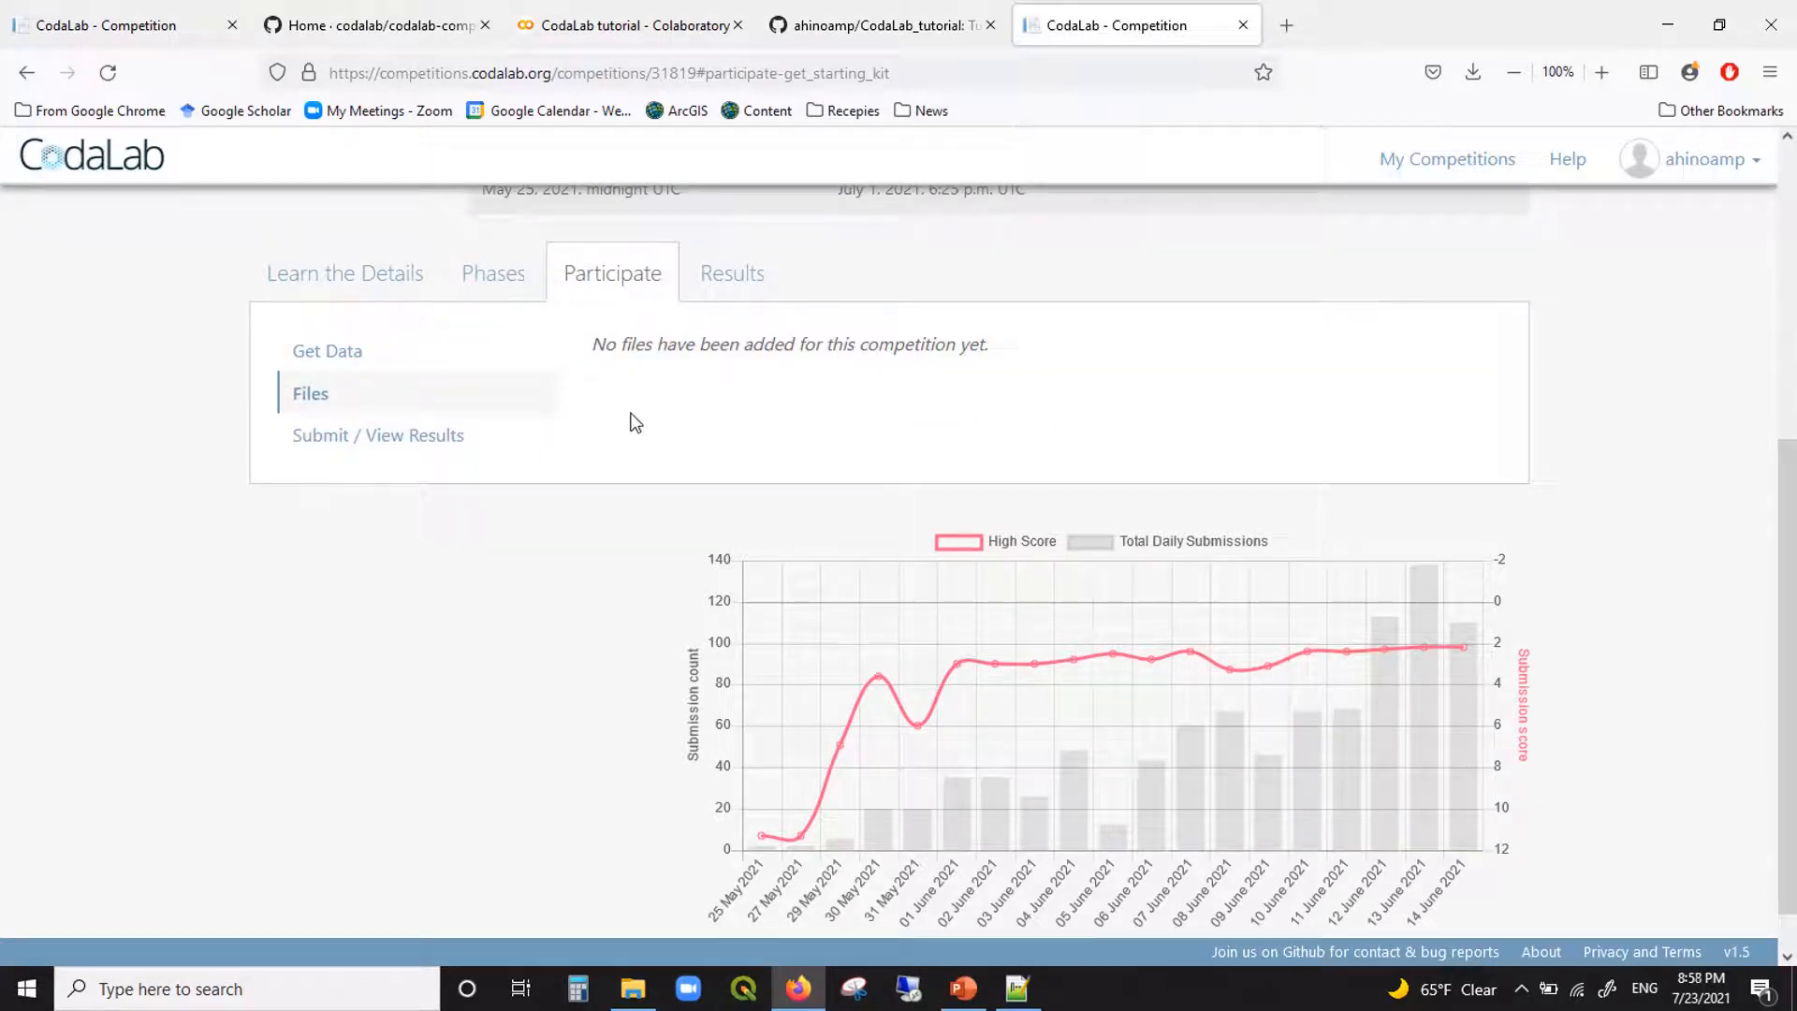
pyautogui.click(447, 430)
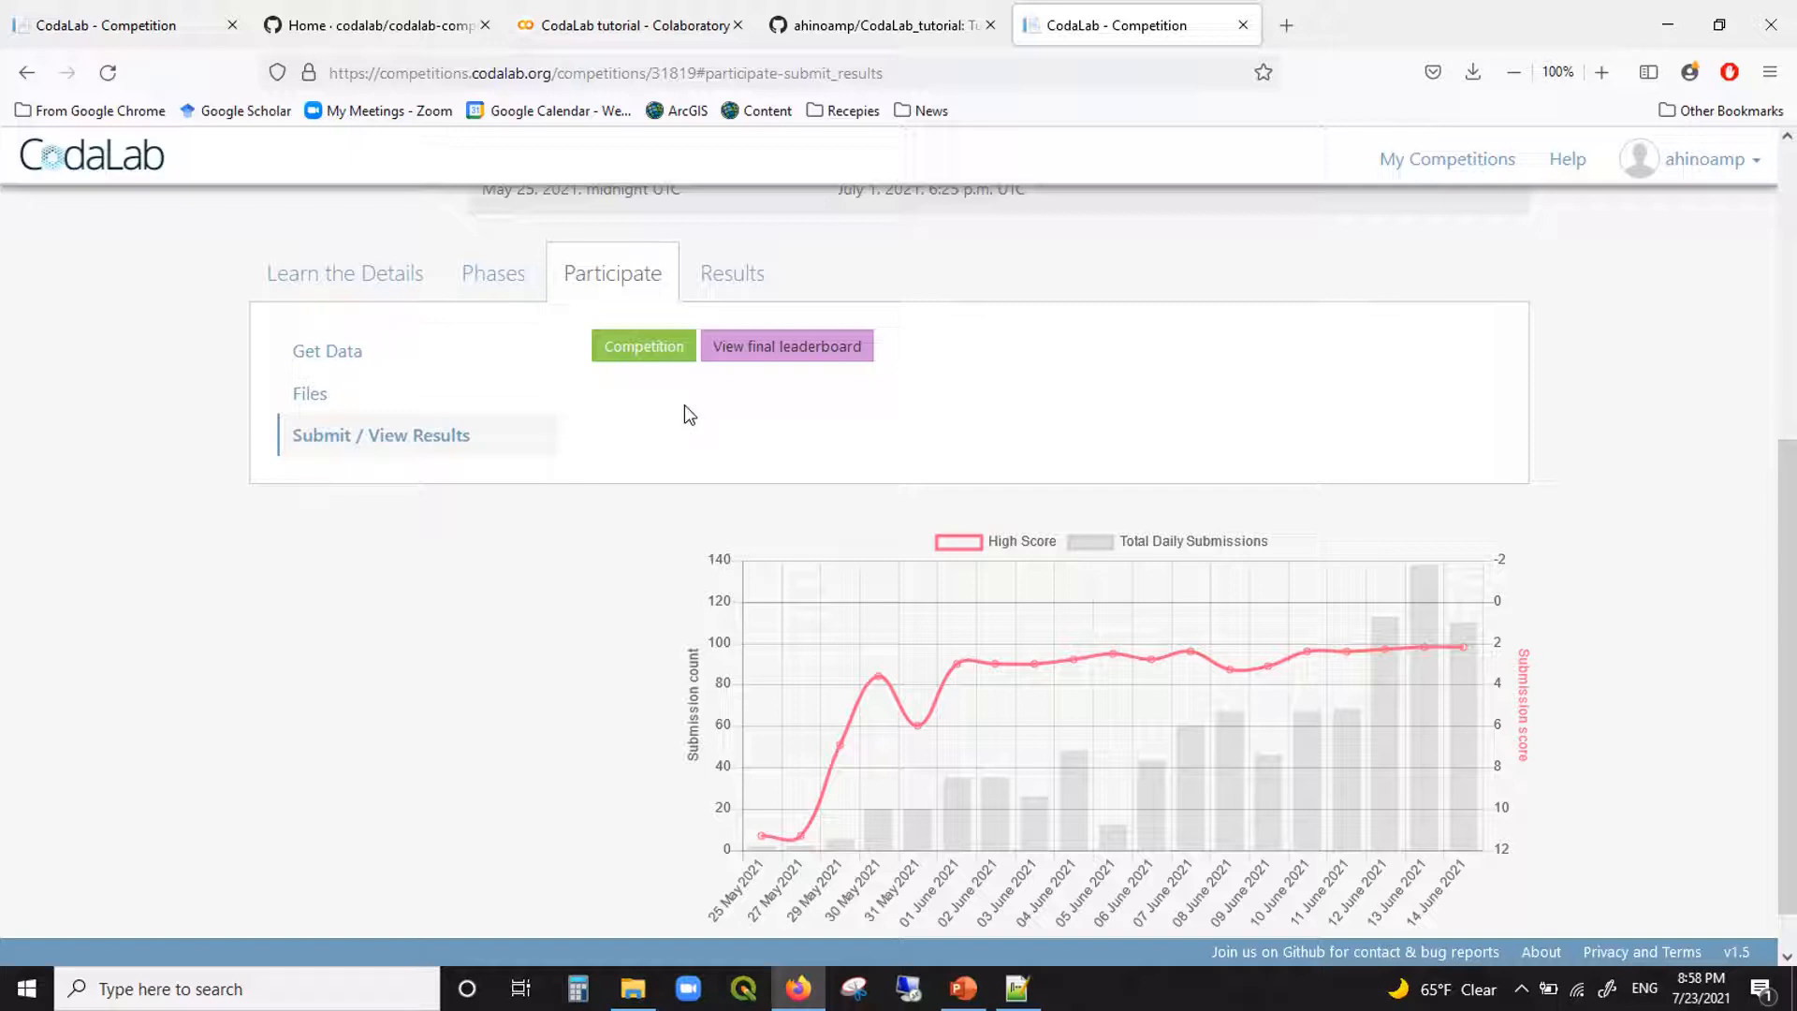
# Step: Show the results of the Competition phase and look through its leaderboard of users, teams and mae scores
pyautogui.scroll(2, 688, 413)
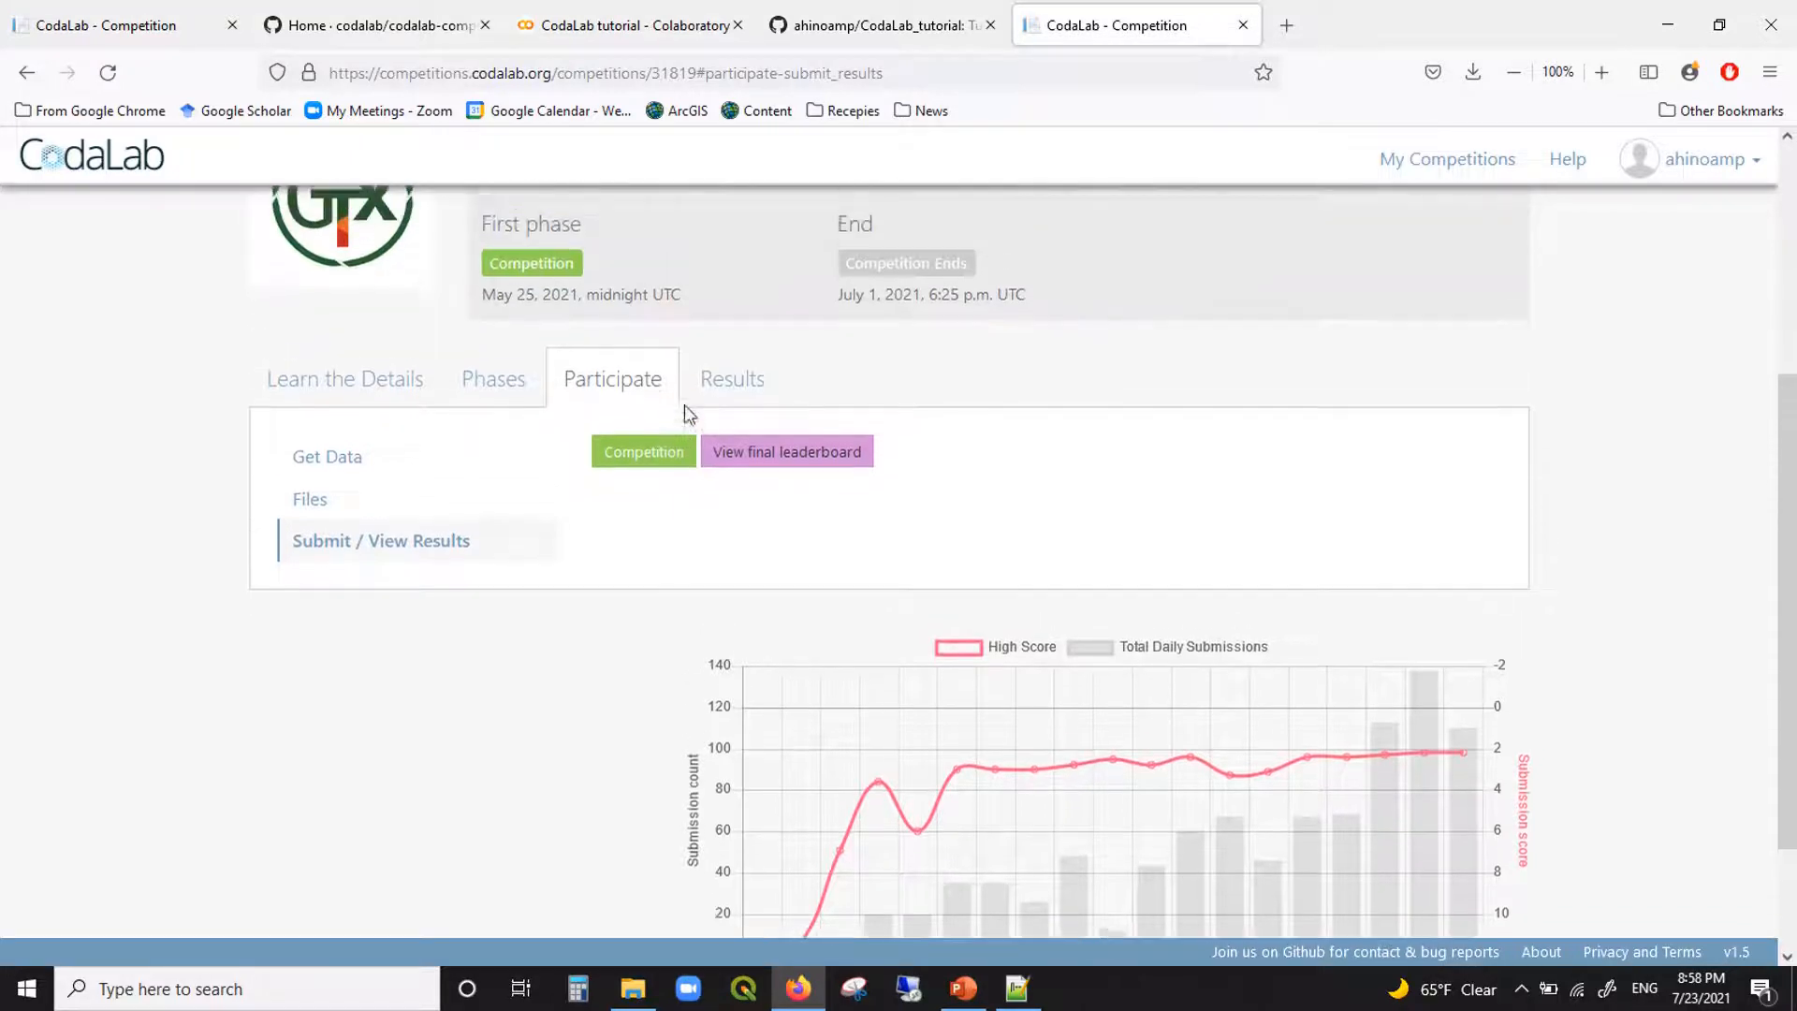
pyautogui.click(740, 419)
pyautogui.click(361, 477)
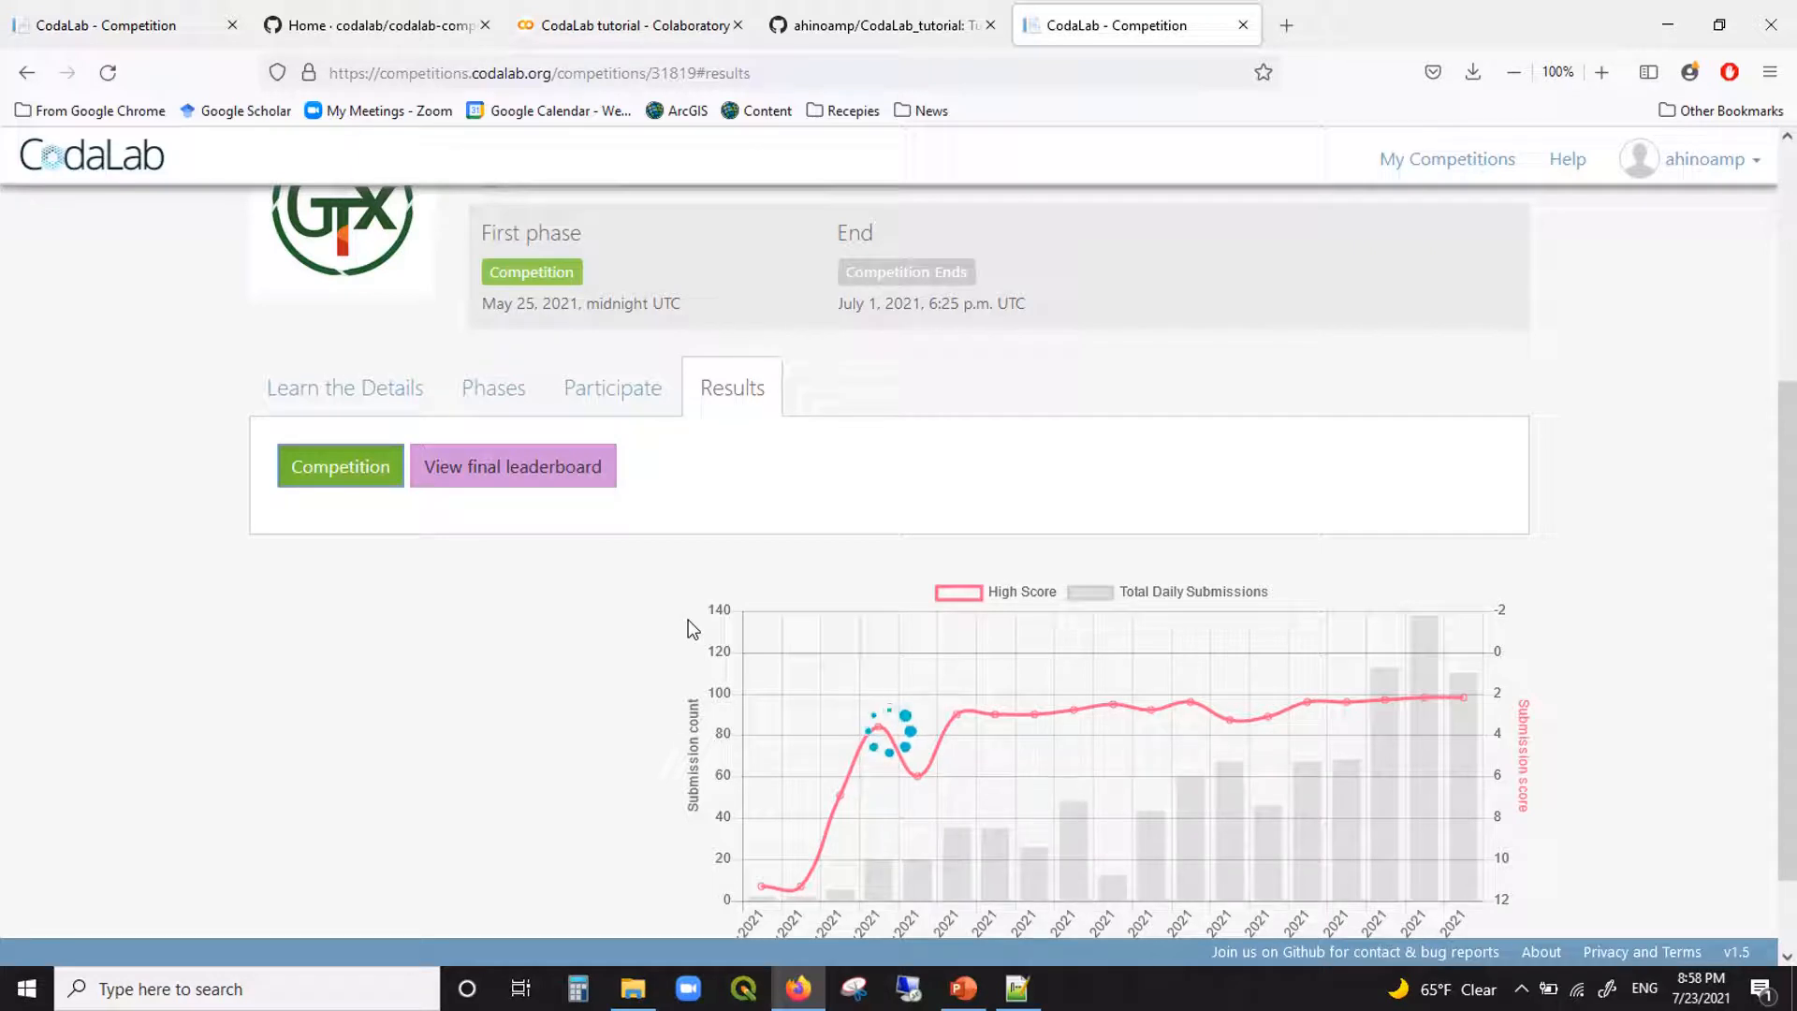
pyautogui.scroll(-2, 693, 629)
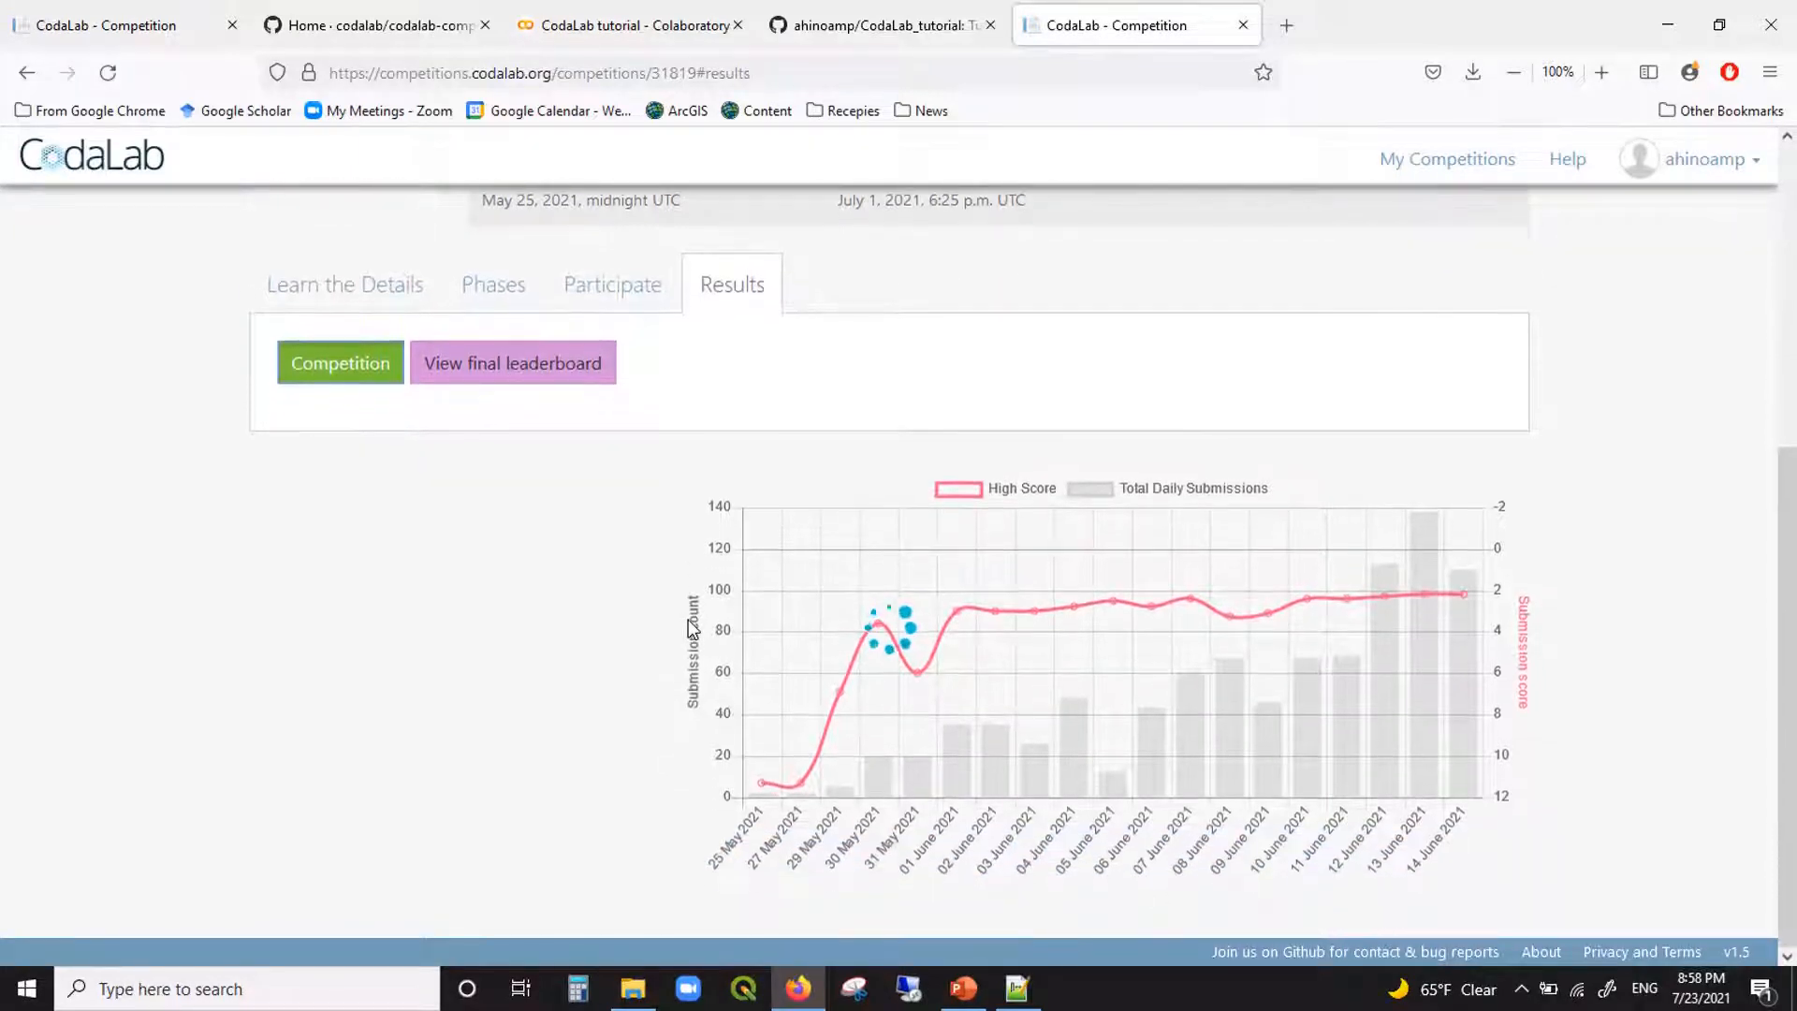
pyautogui.scroll(-3, 693, 629)
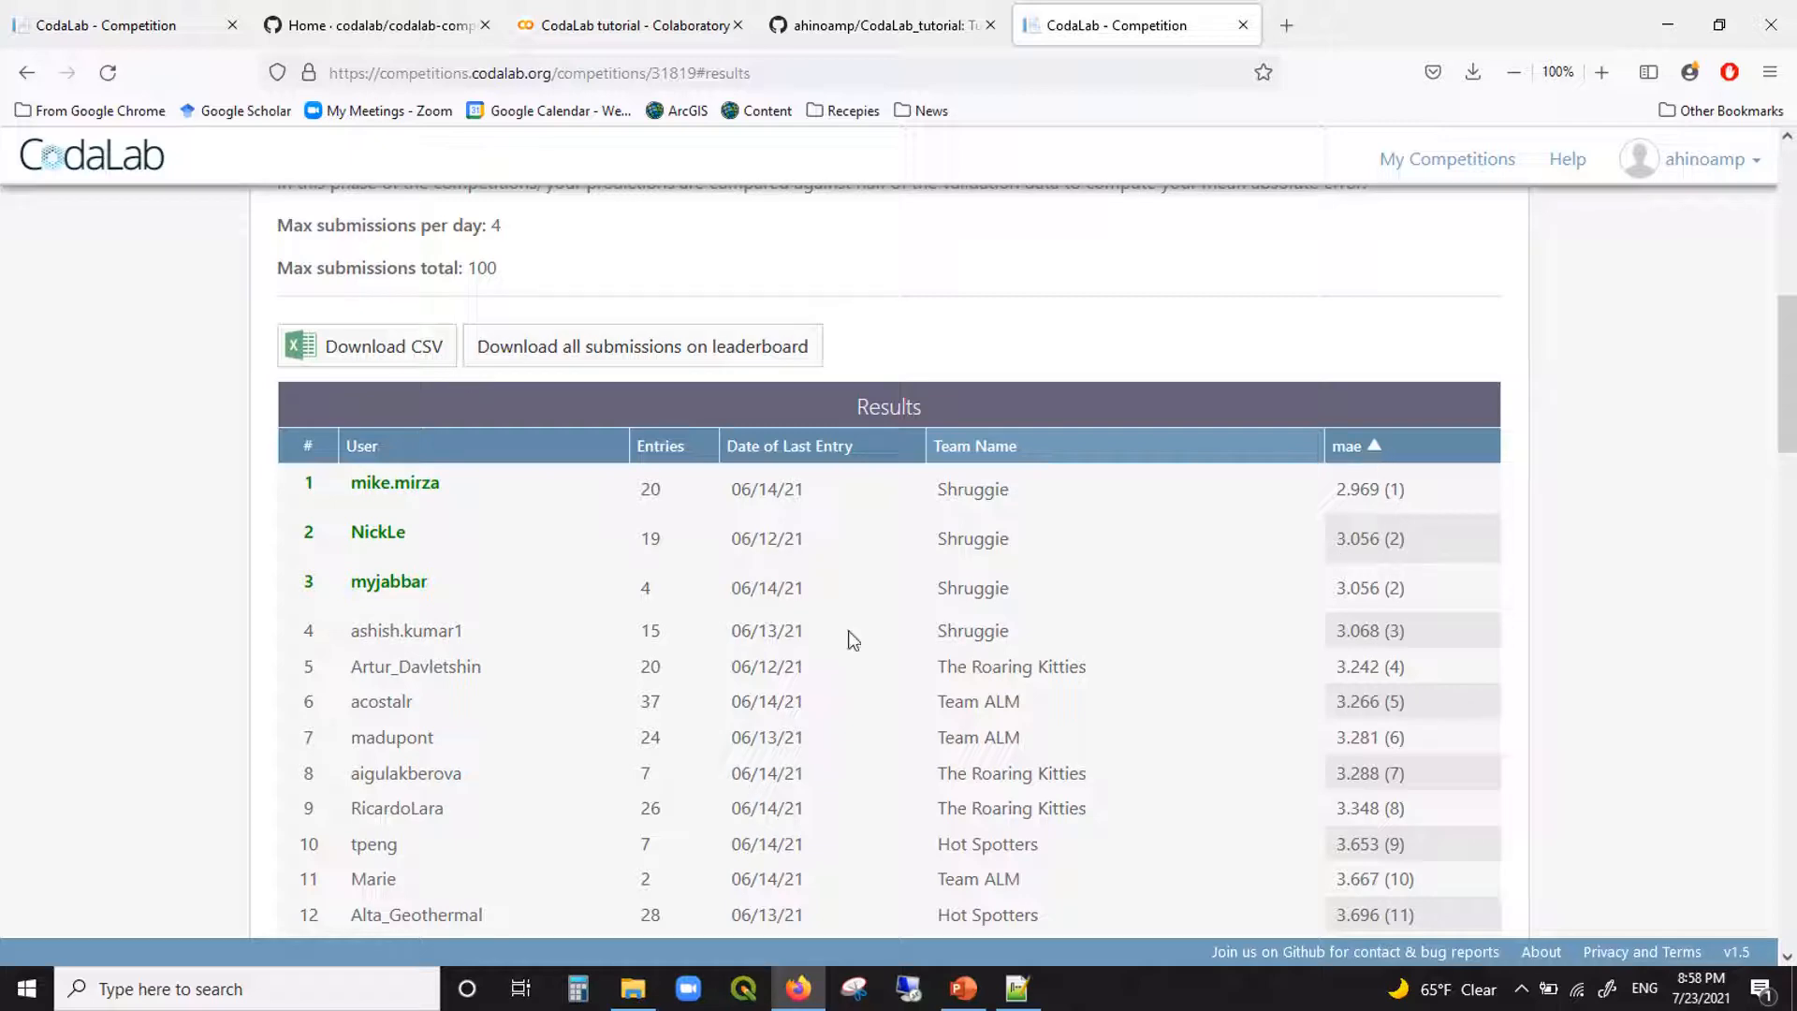
pyautogui.scroll(-5, 649, 734)
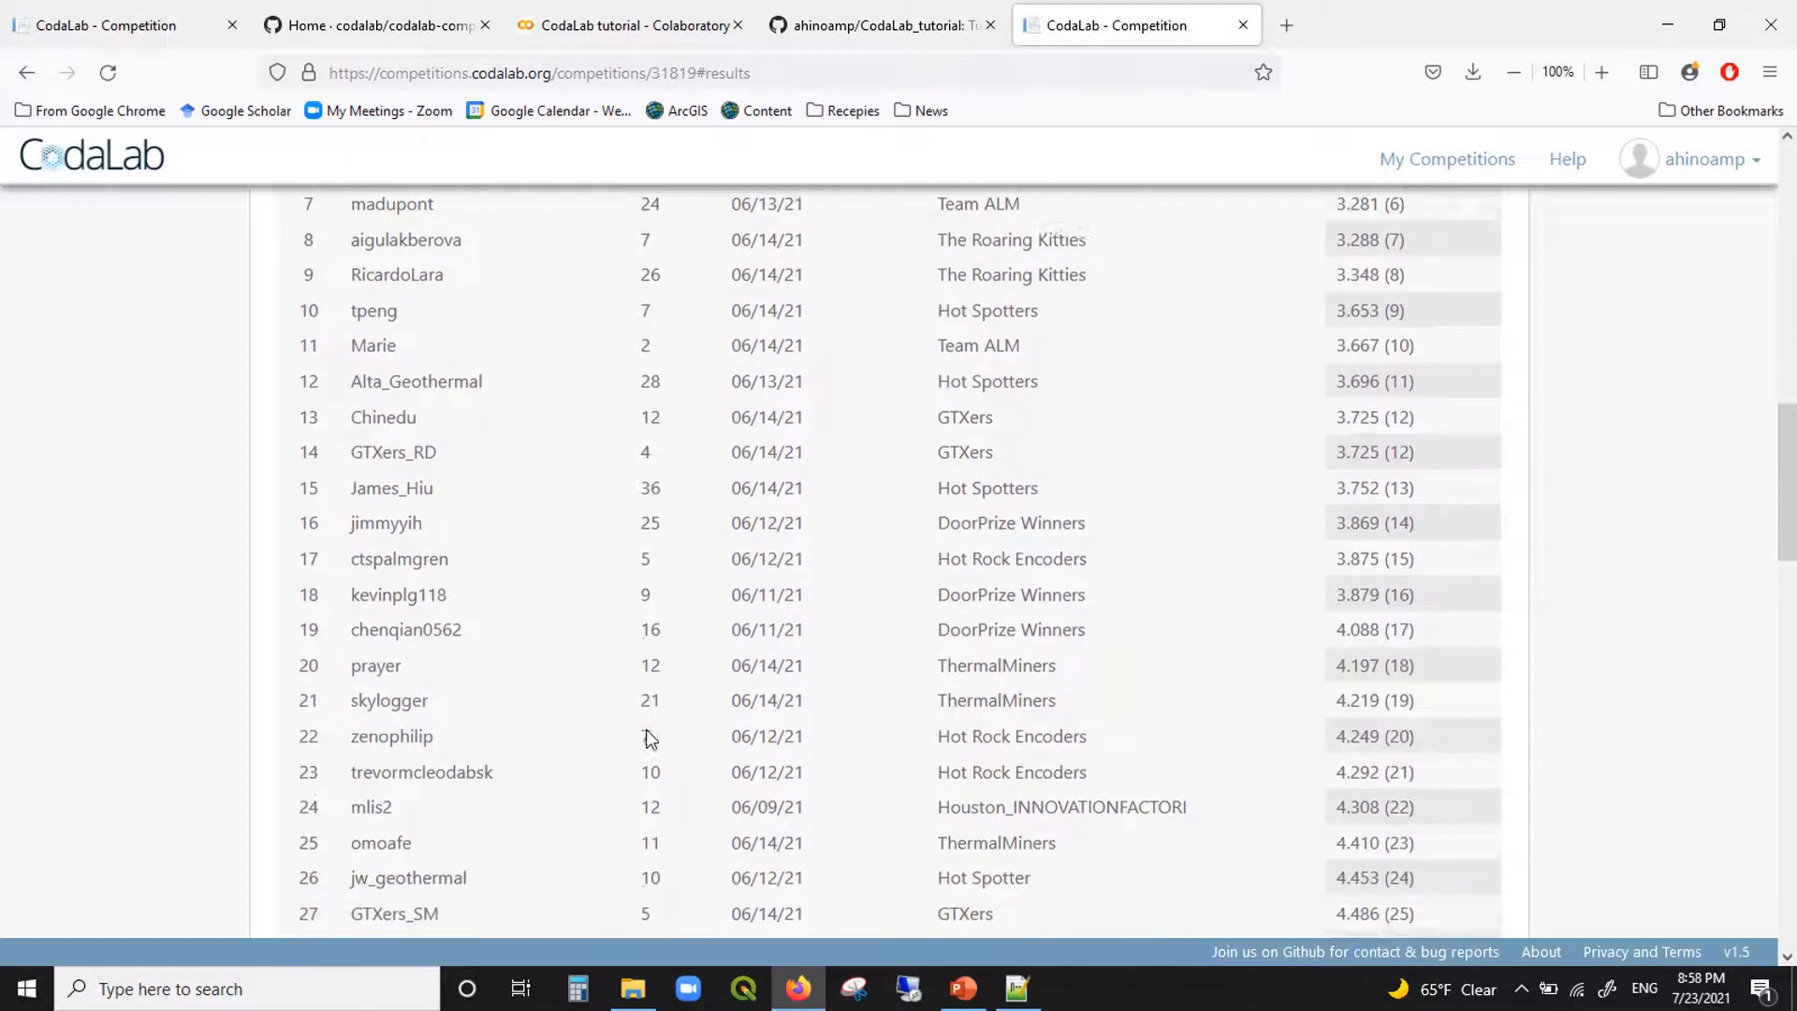
pyautogui.scroll(-3, 650, 737)
pyautogui.scroll(15, 650, 738)
pyautogui.scroll(-4, 650, 737)
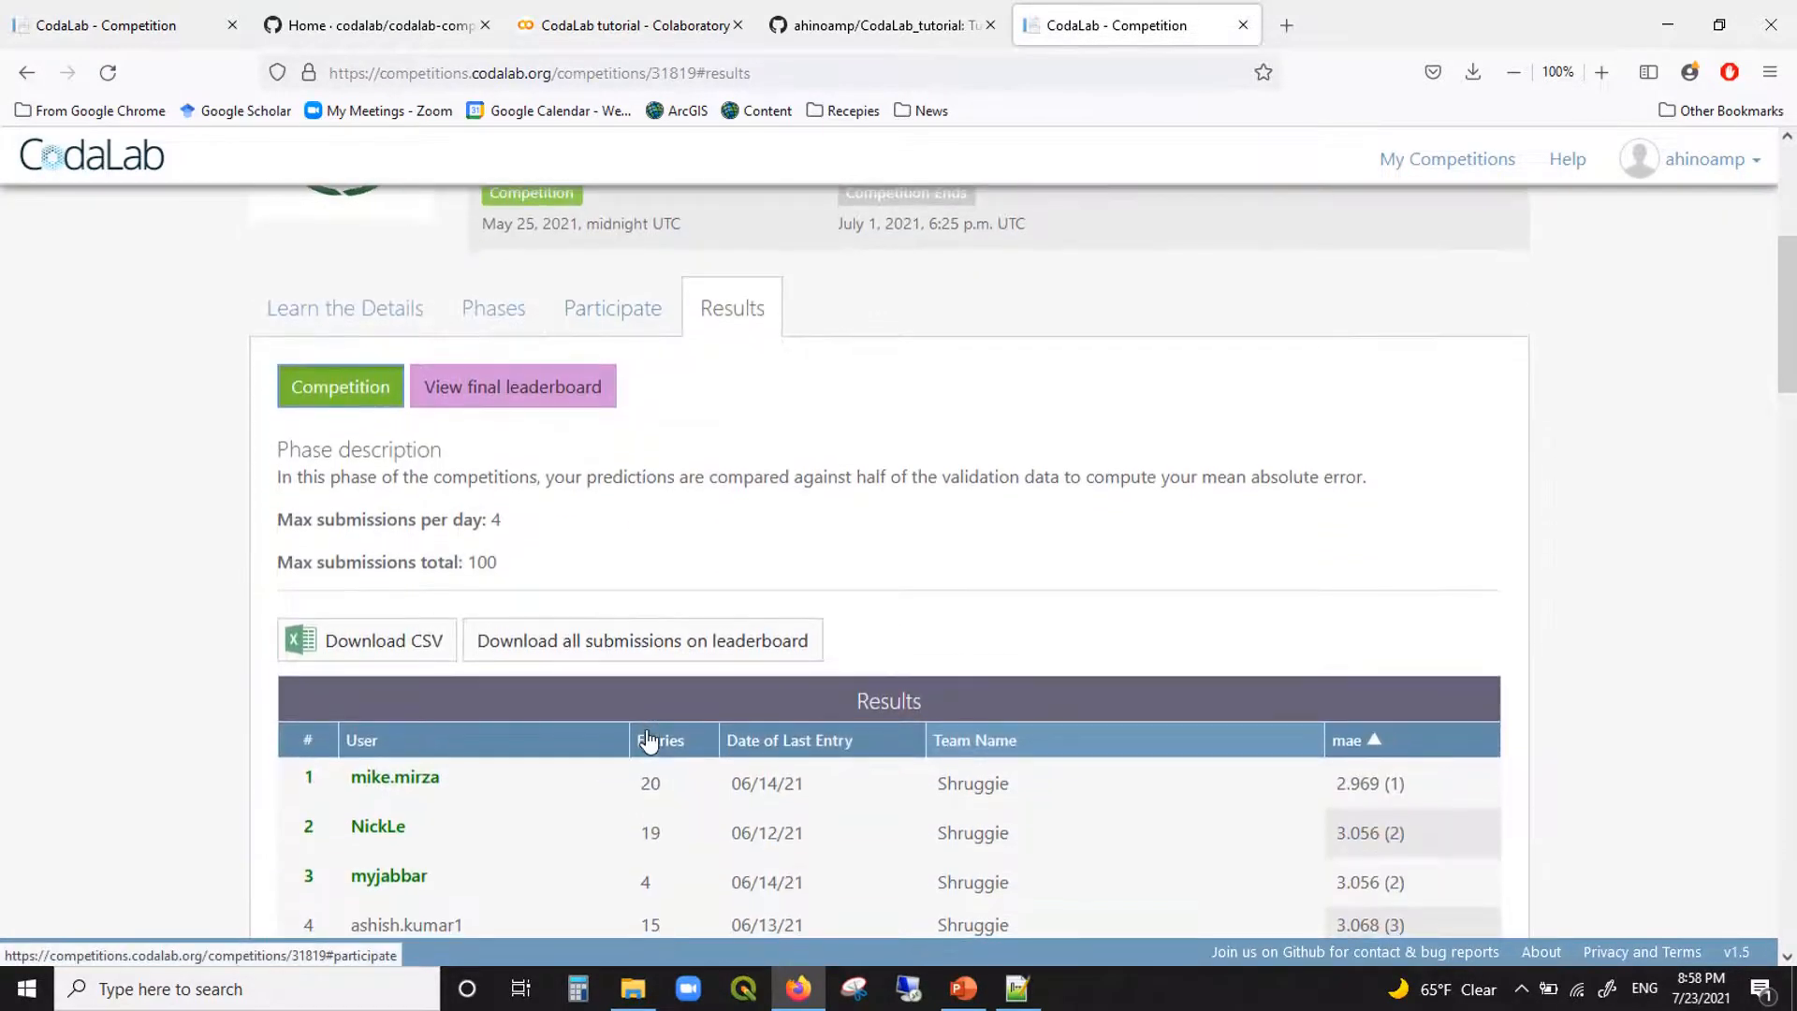
# Step: Show the final leaderboard phase and examine its description and mae rankings
pyautogui.click(572, 396)
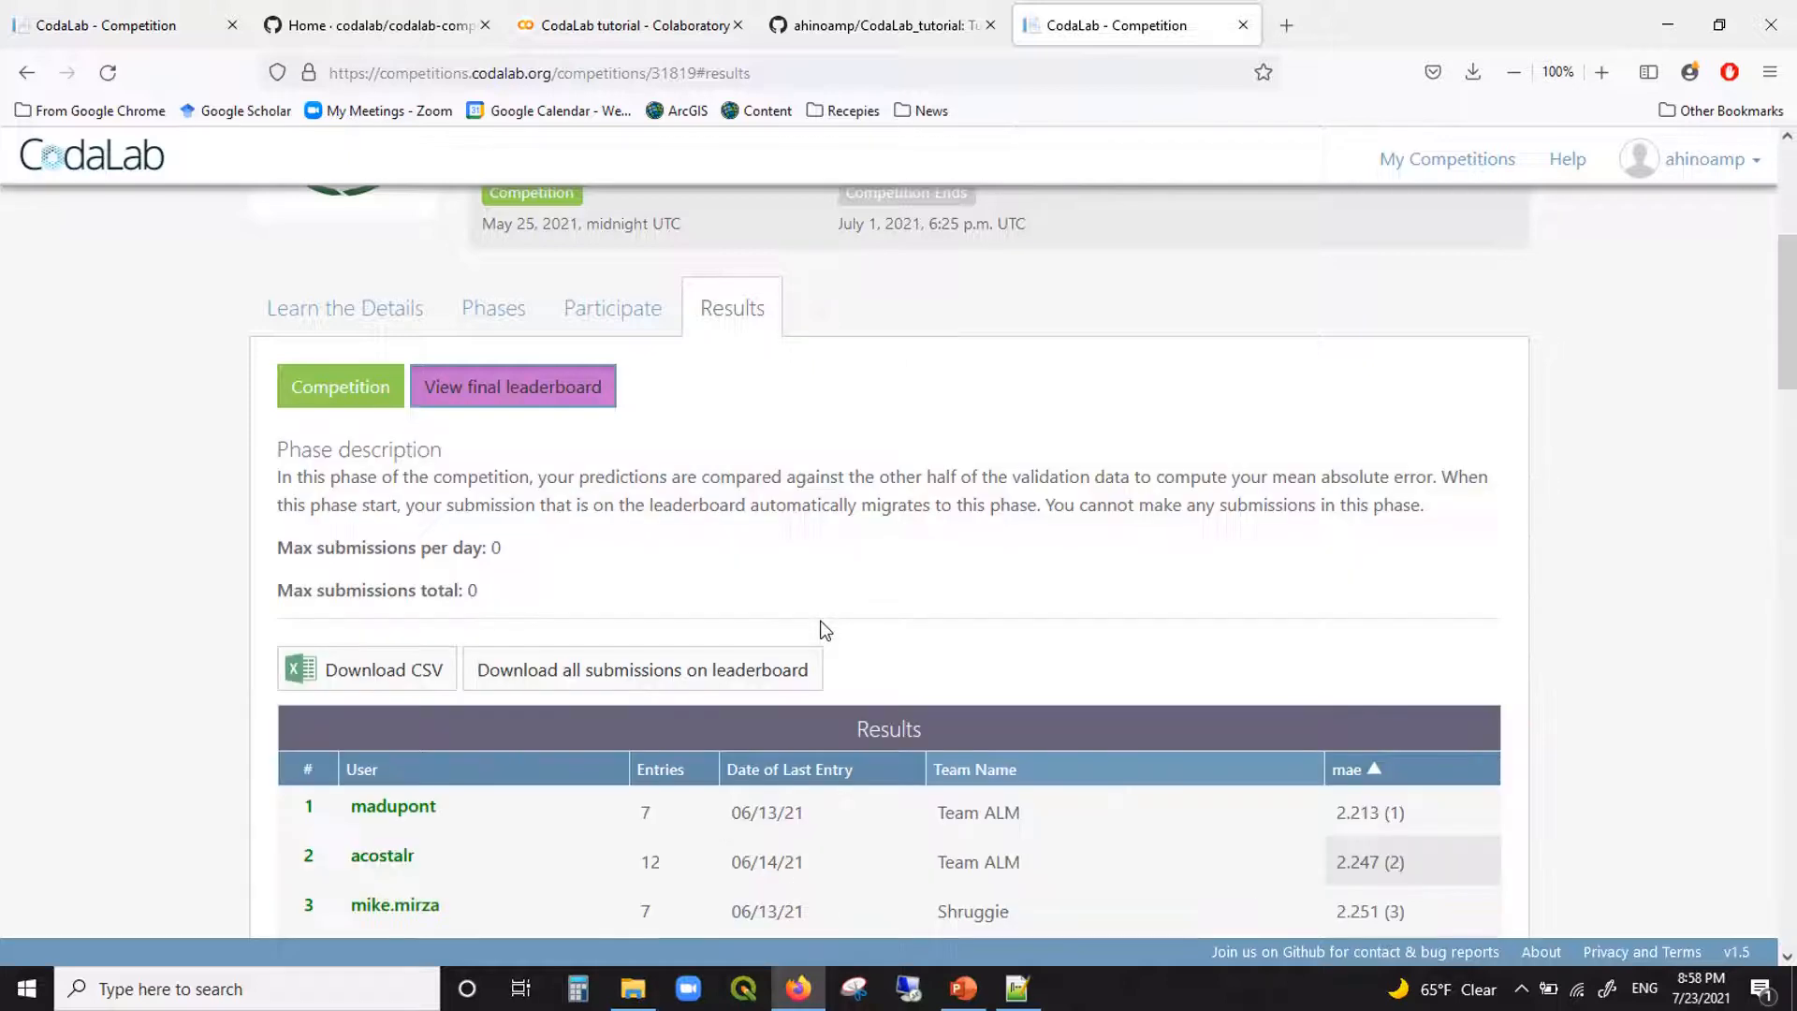
pyautogui.scroll(-3, 897, 691)
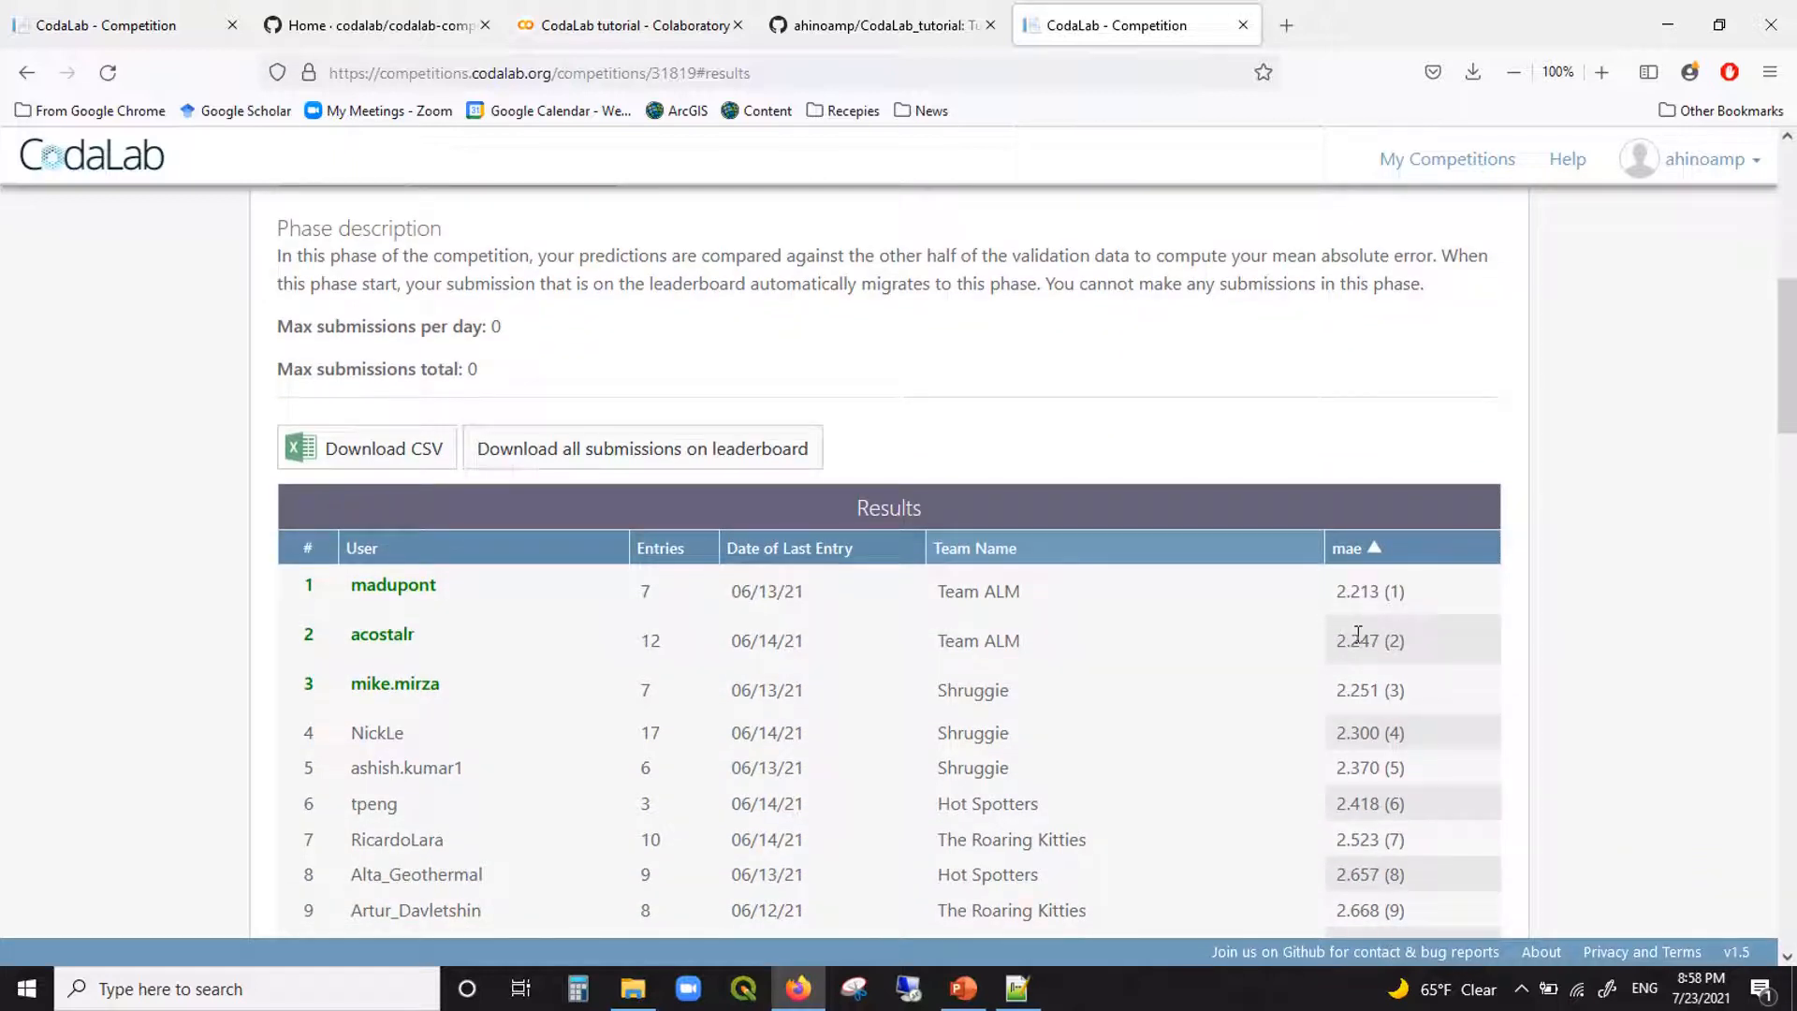
pyautogui.scroll(1, 1357, 635)
pyautogui.scroll(8, 1357, 635)
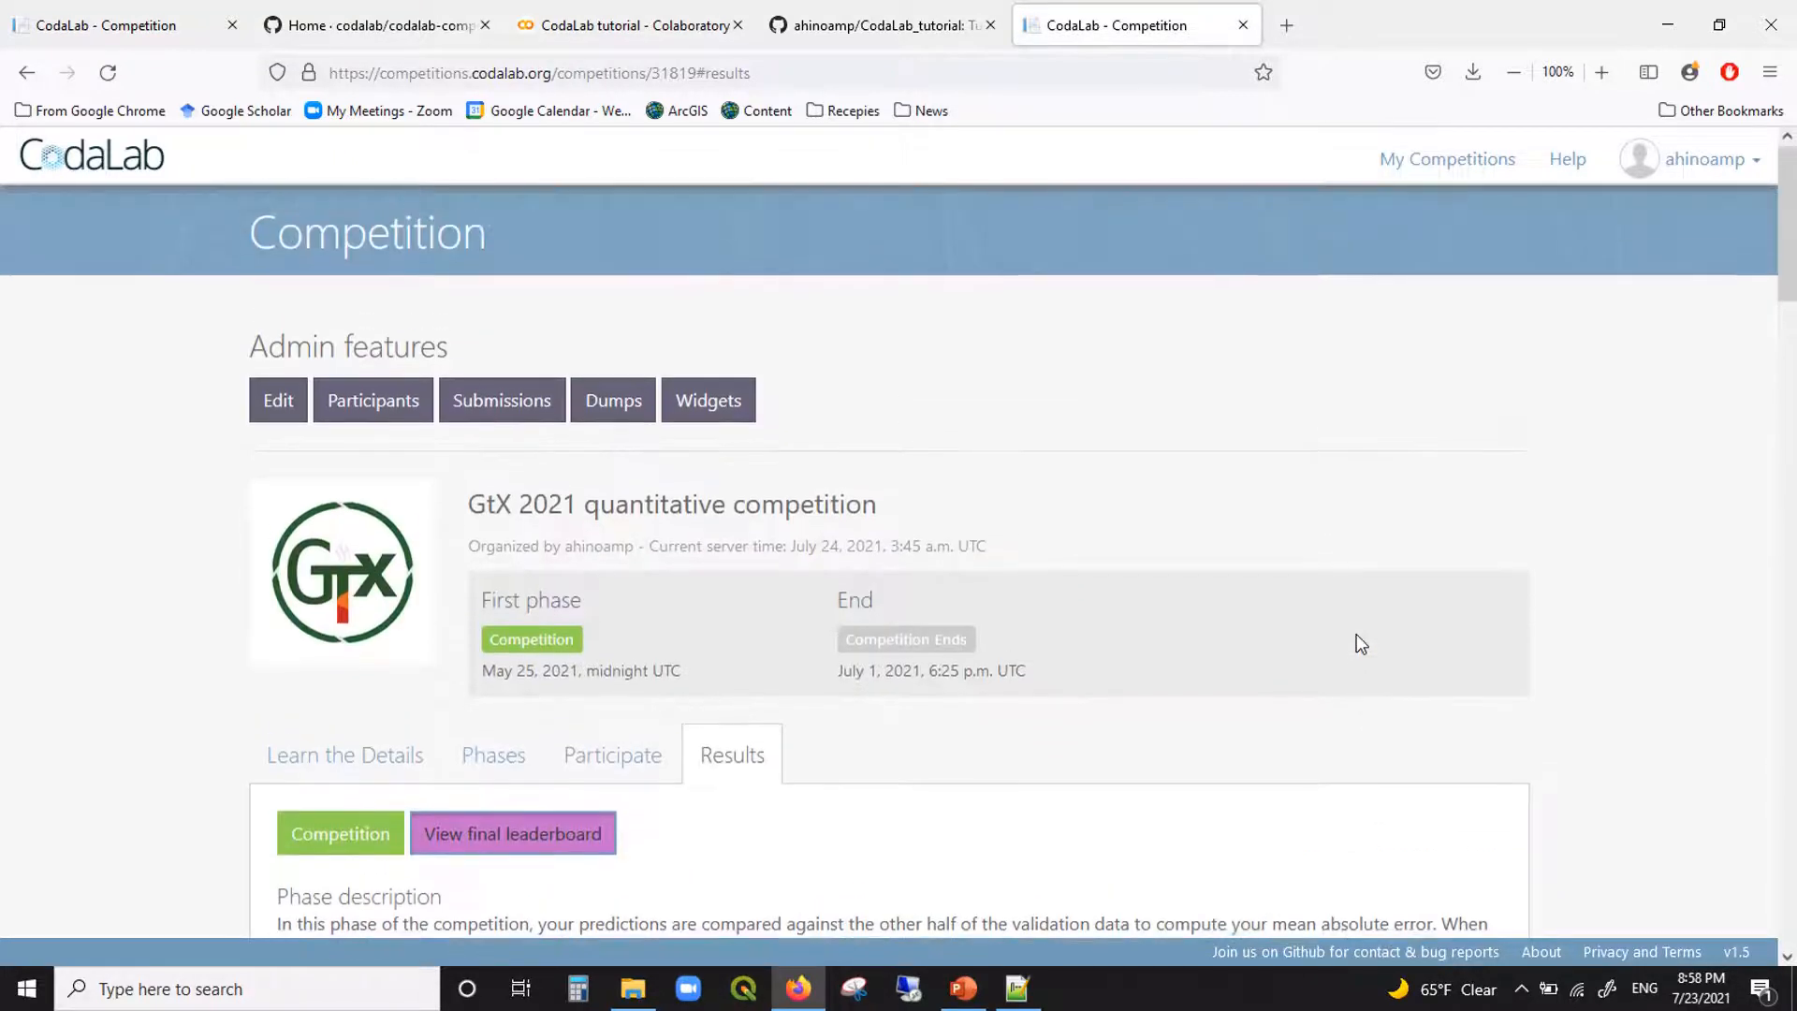
pyautogui.scroll(-2, 1357, 632)
pyautogui.scroll(-2, 1359, 643)
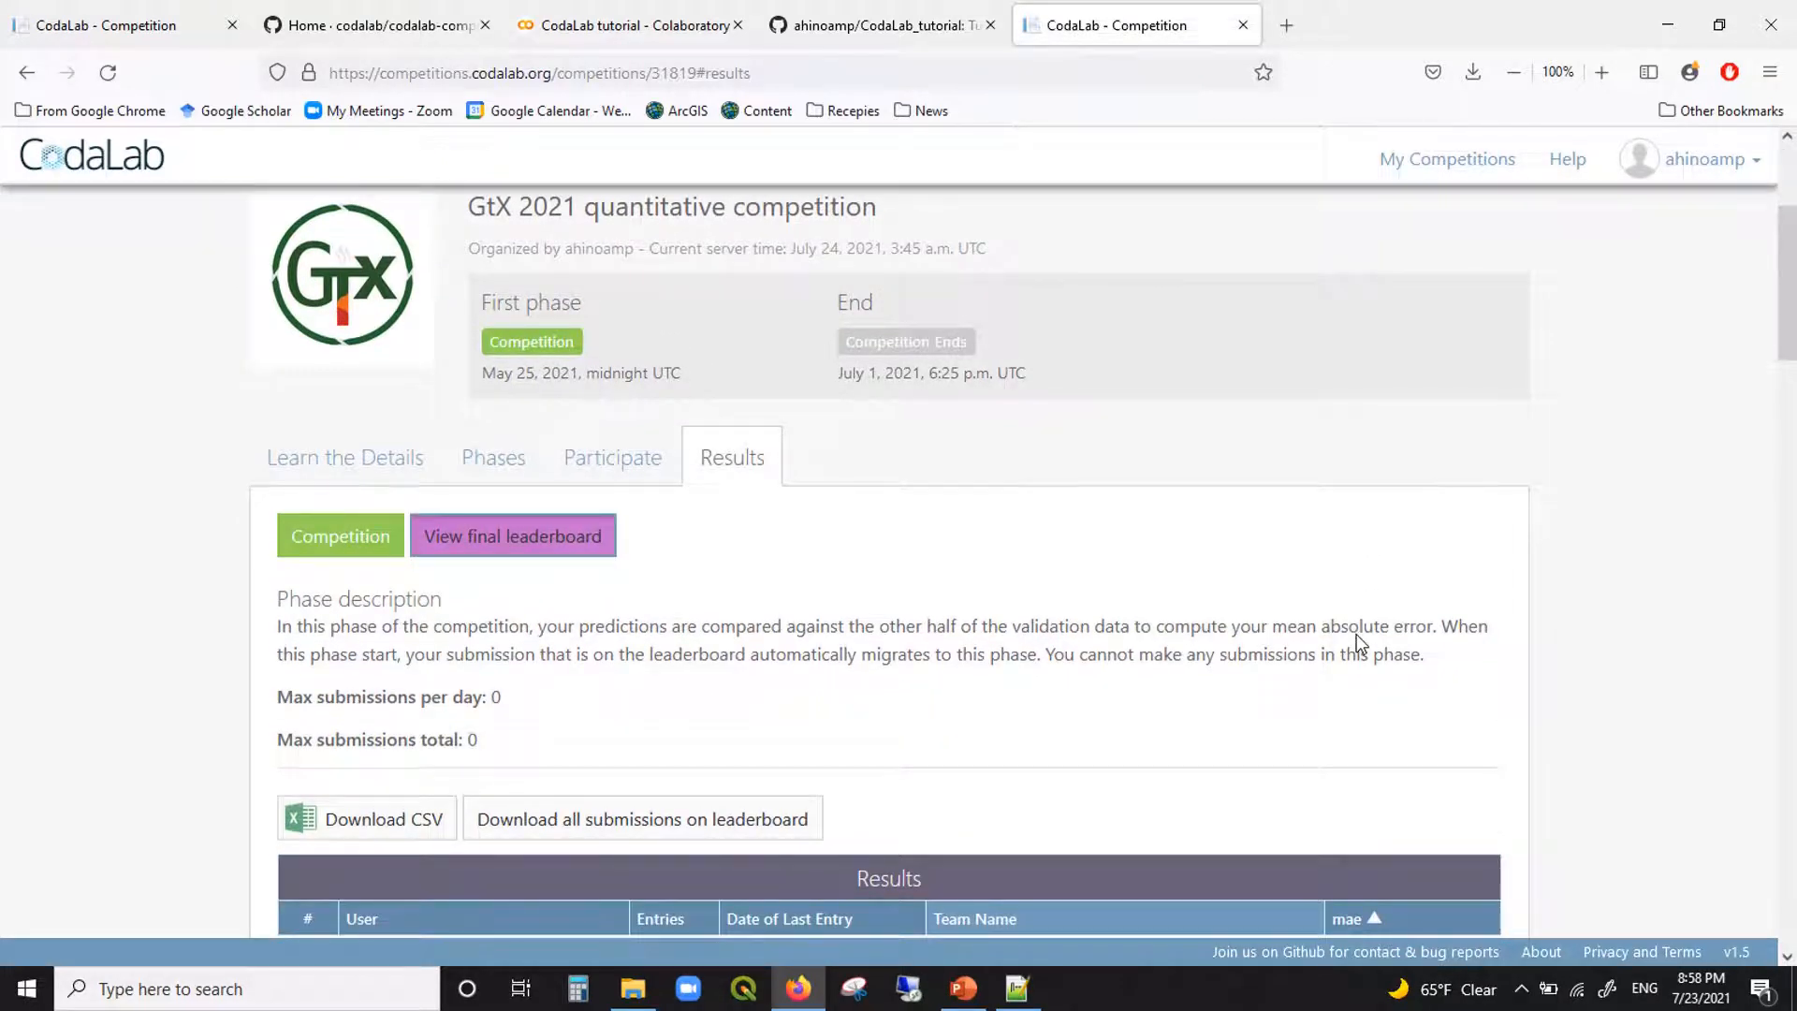
# Step: Go to the competitions being run by this account and open the page for creating a new competition
pyautogui.scroll(5, 1356, 633)
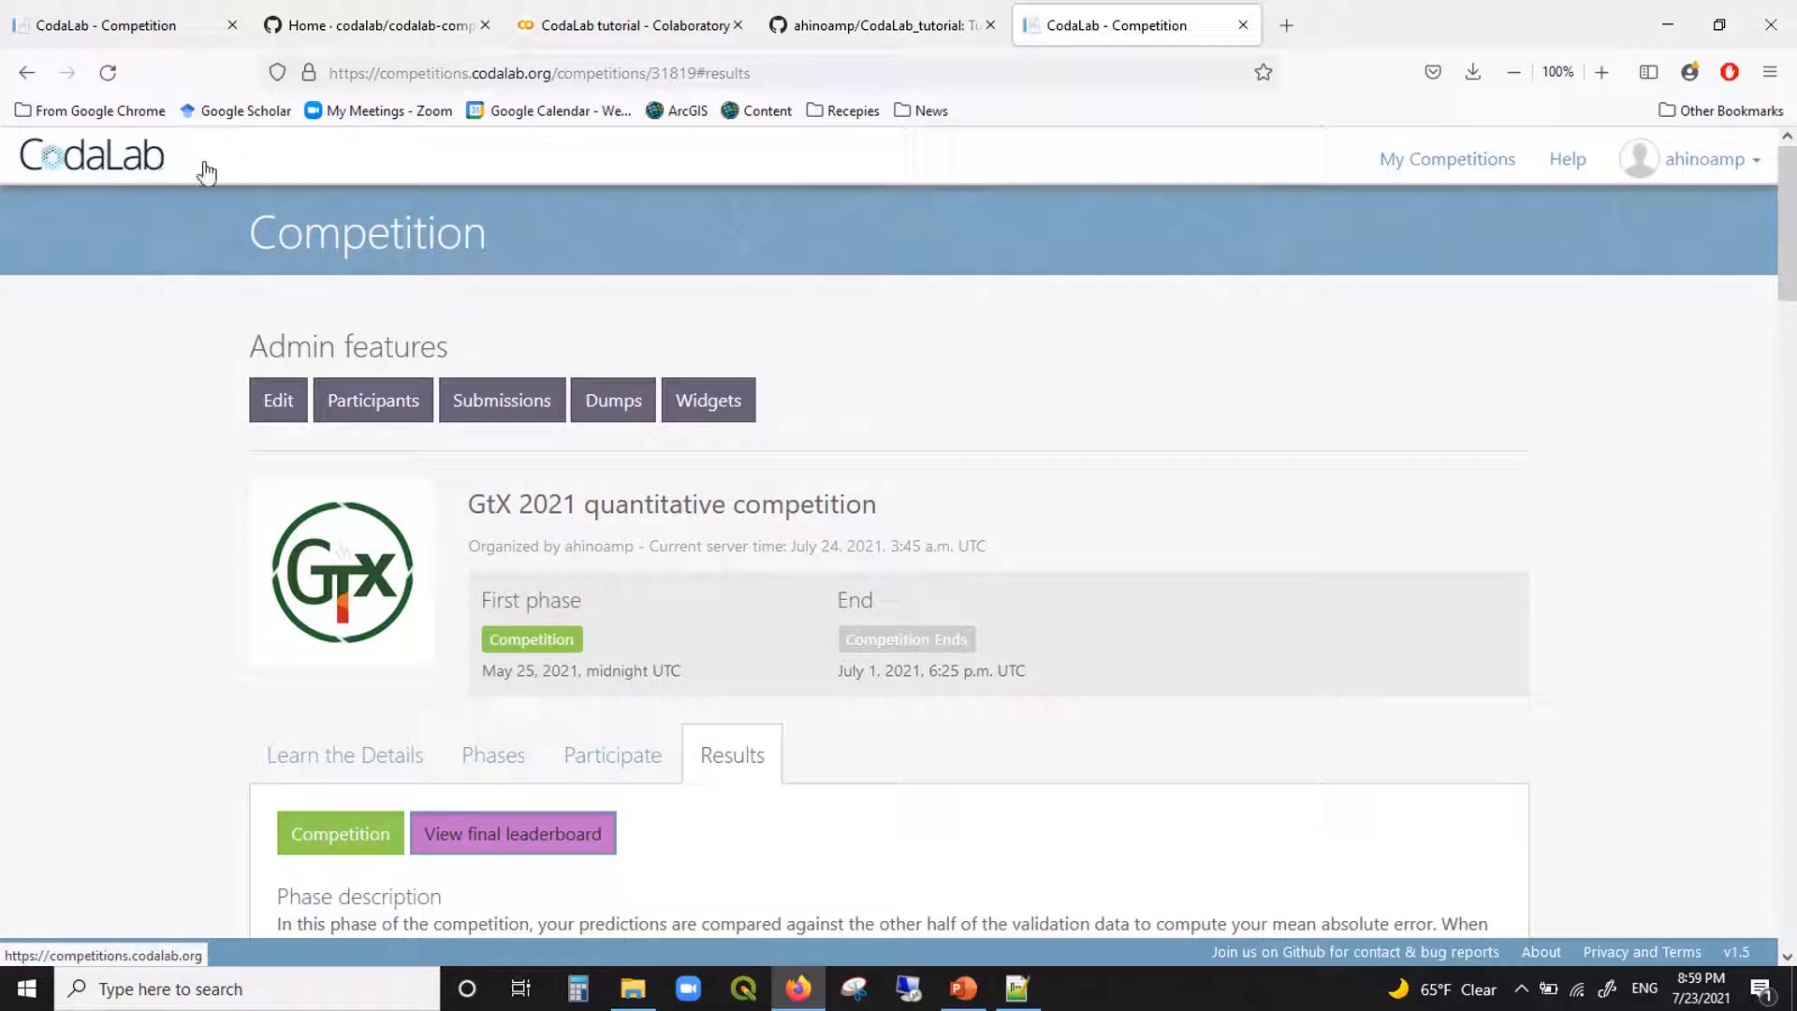
pyautogui.click(1730, 167)
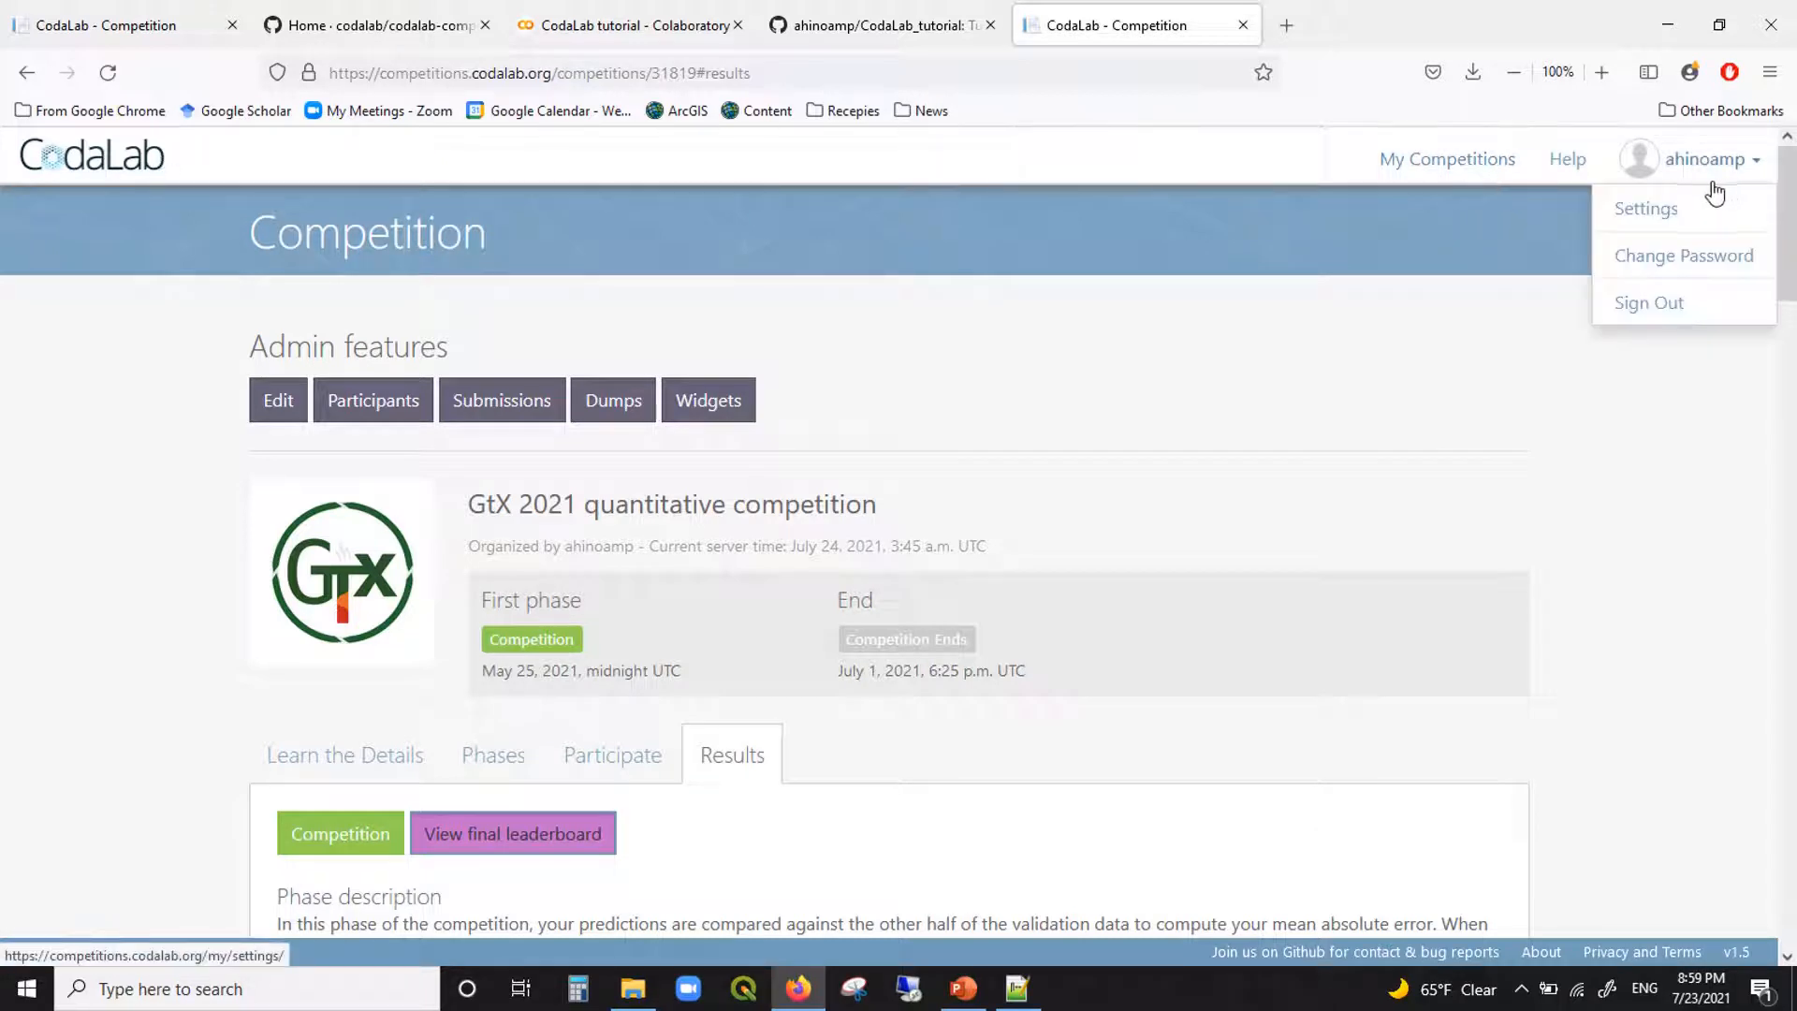
pyautogui.click(1451, 169)
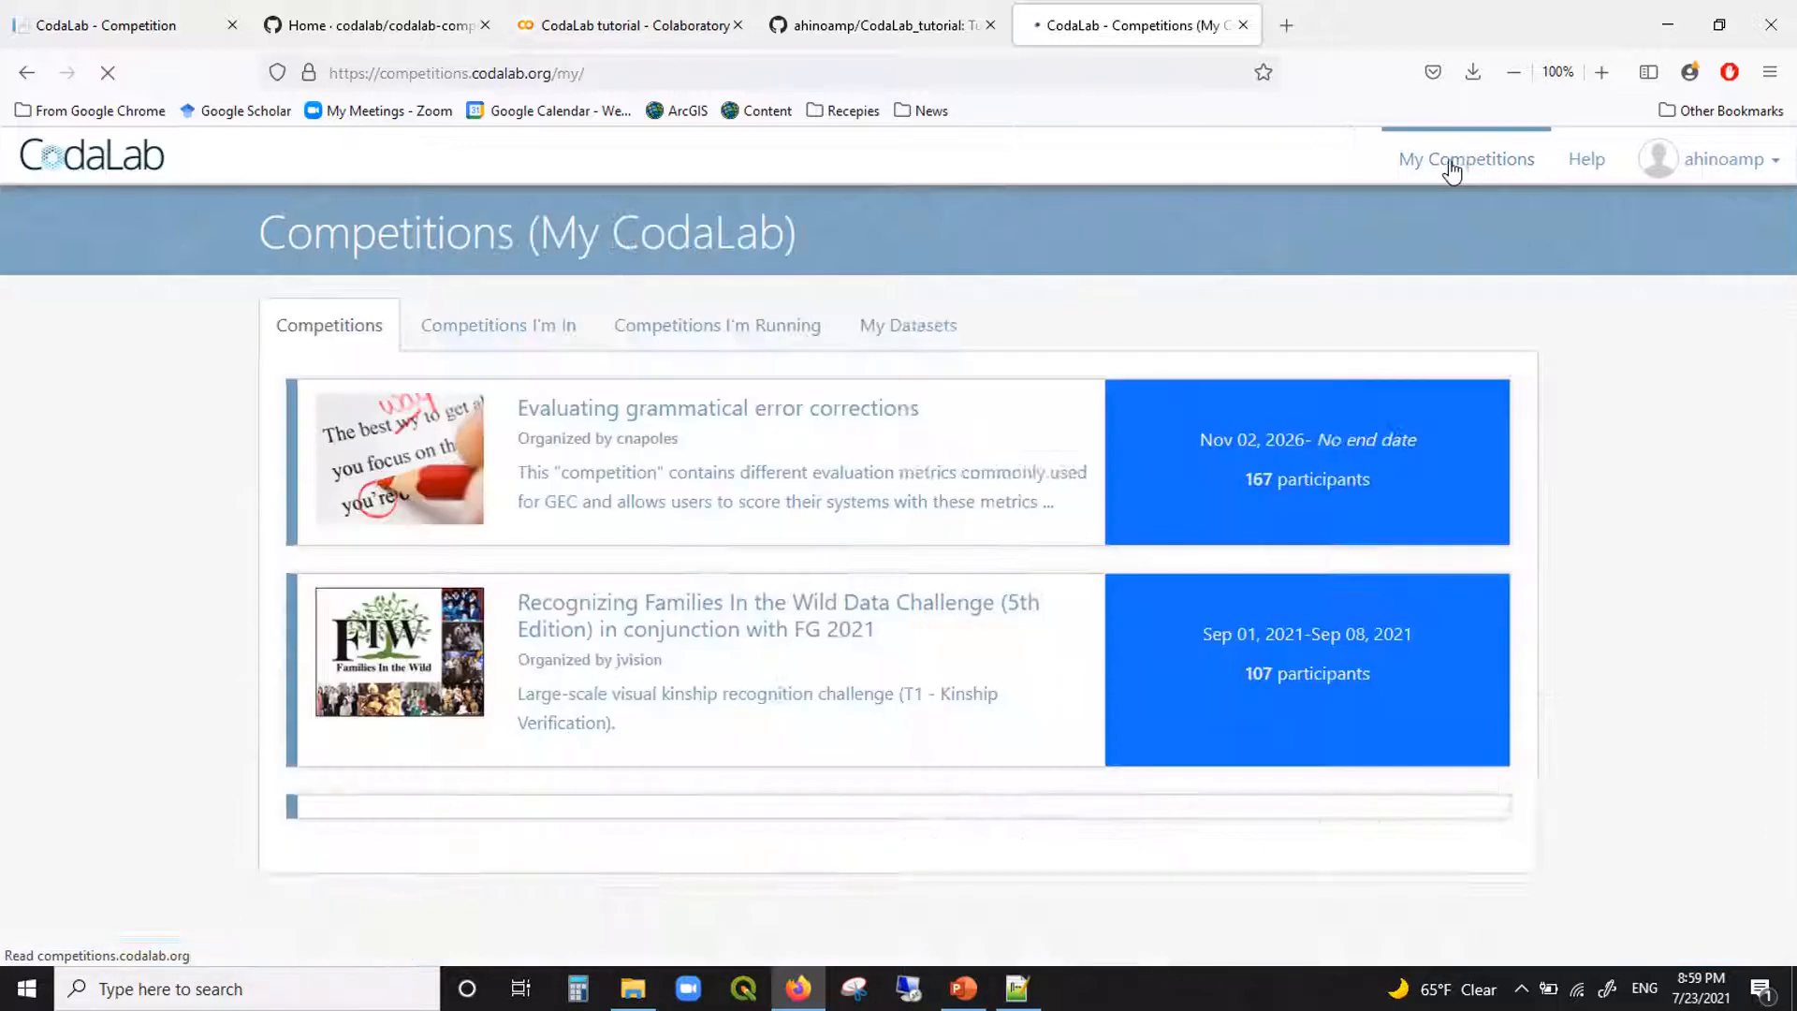
pyautogui.click(698, 330)
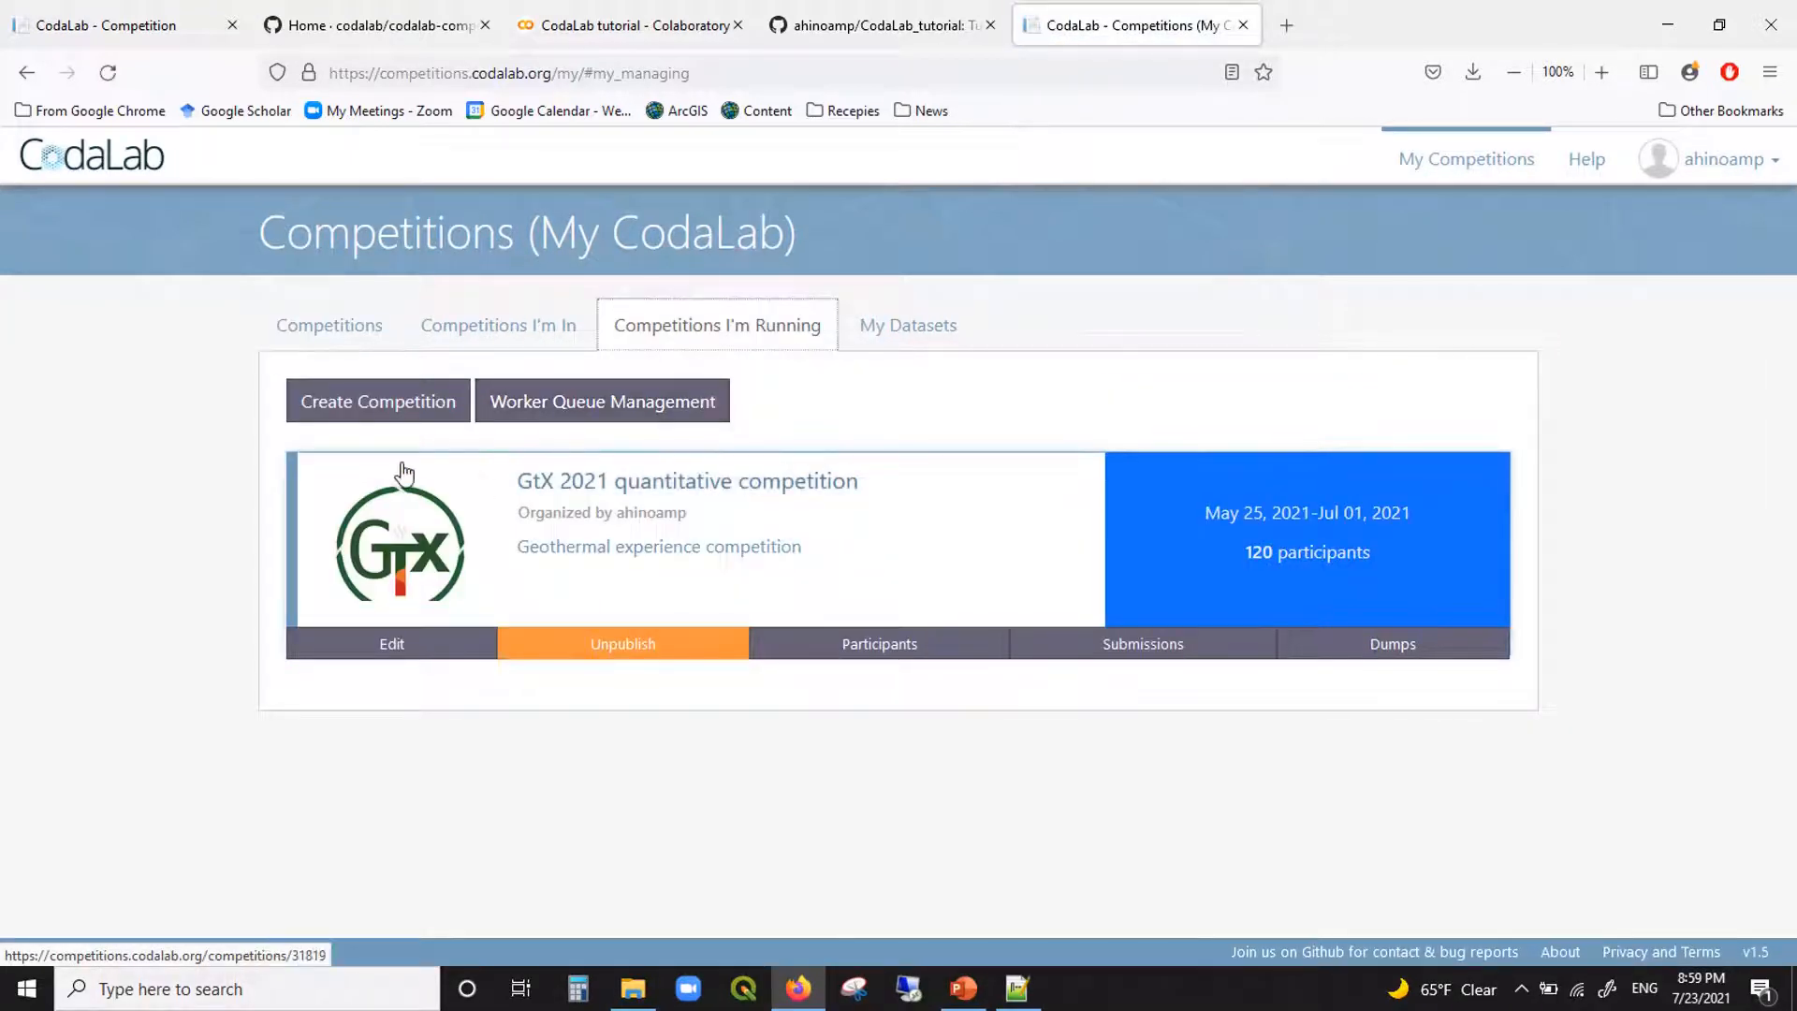
pyautogui.click(429, 413)
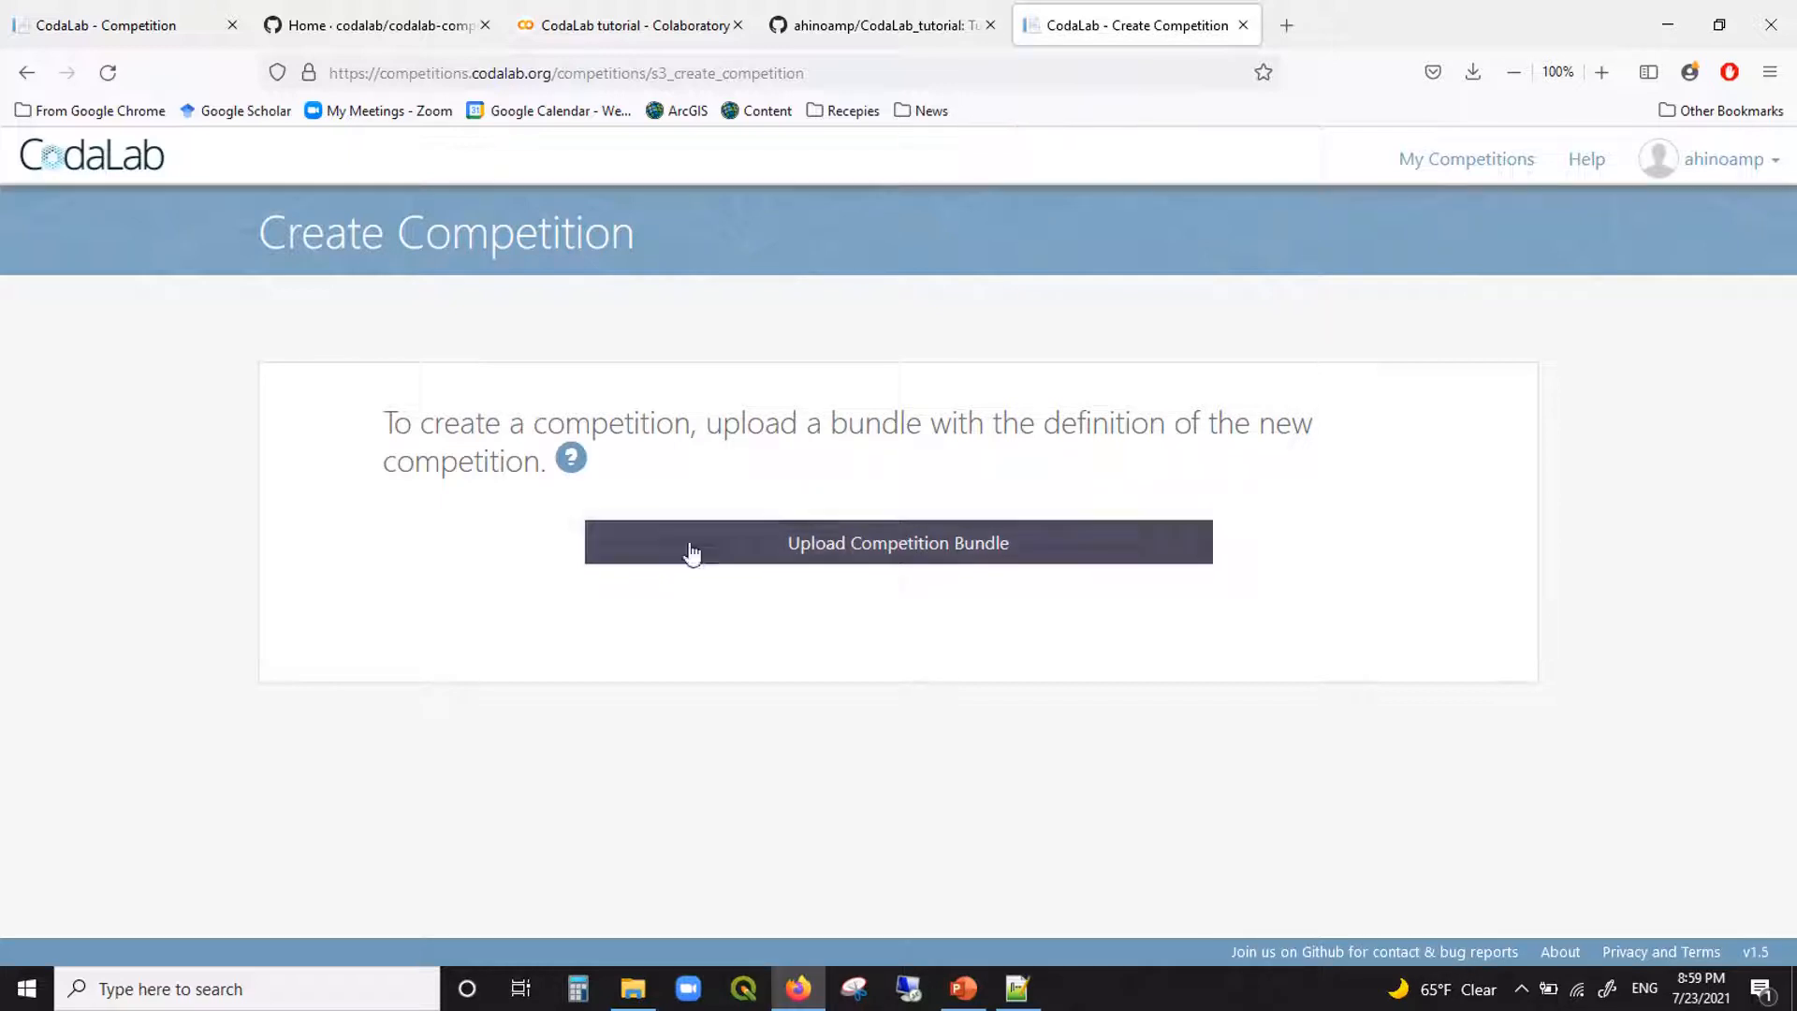
# Step: Open the help on competition bundles and read how competitions work and how the bundle files are structured
pyautogui.click(574, 457)
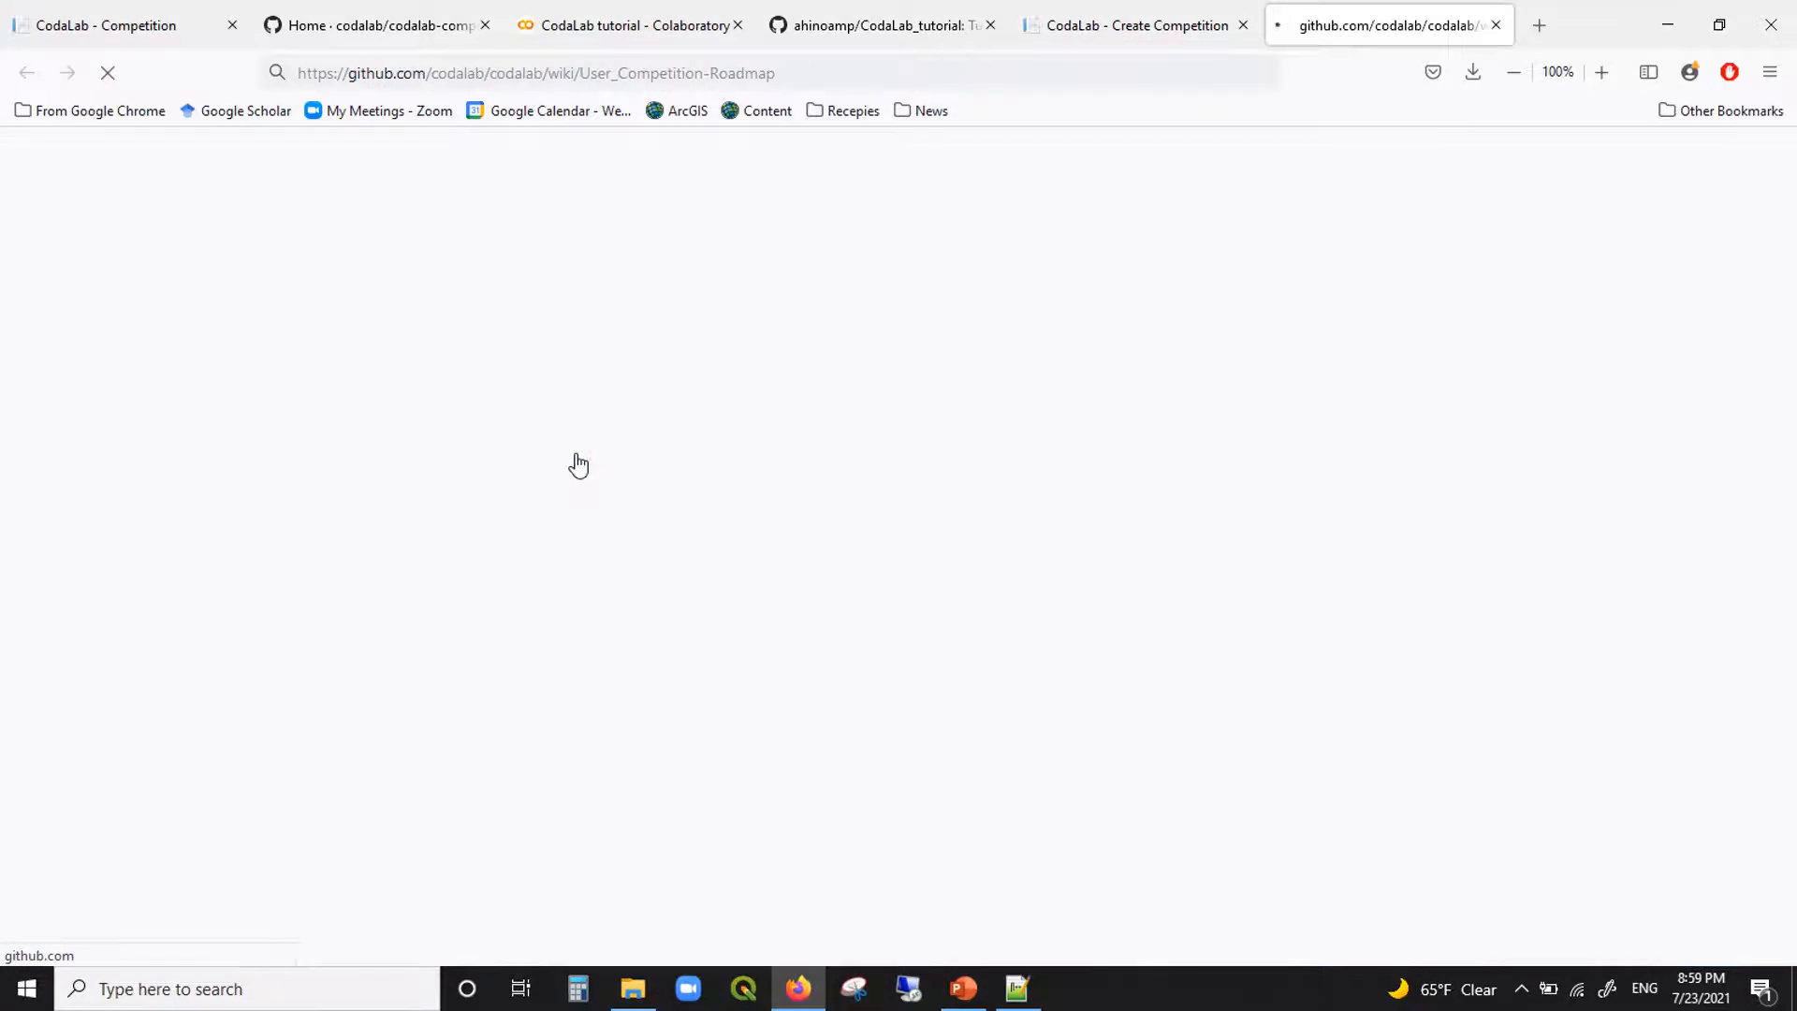
pyautogui.scroll(-5, 689, 645)
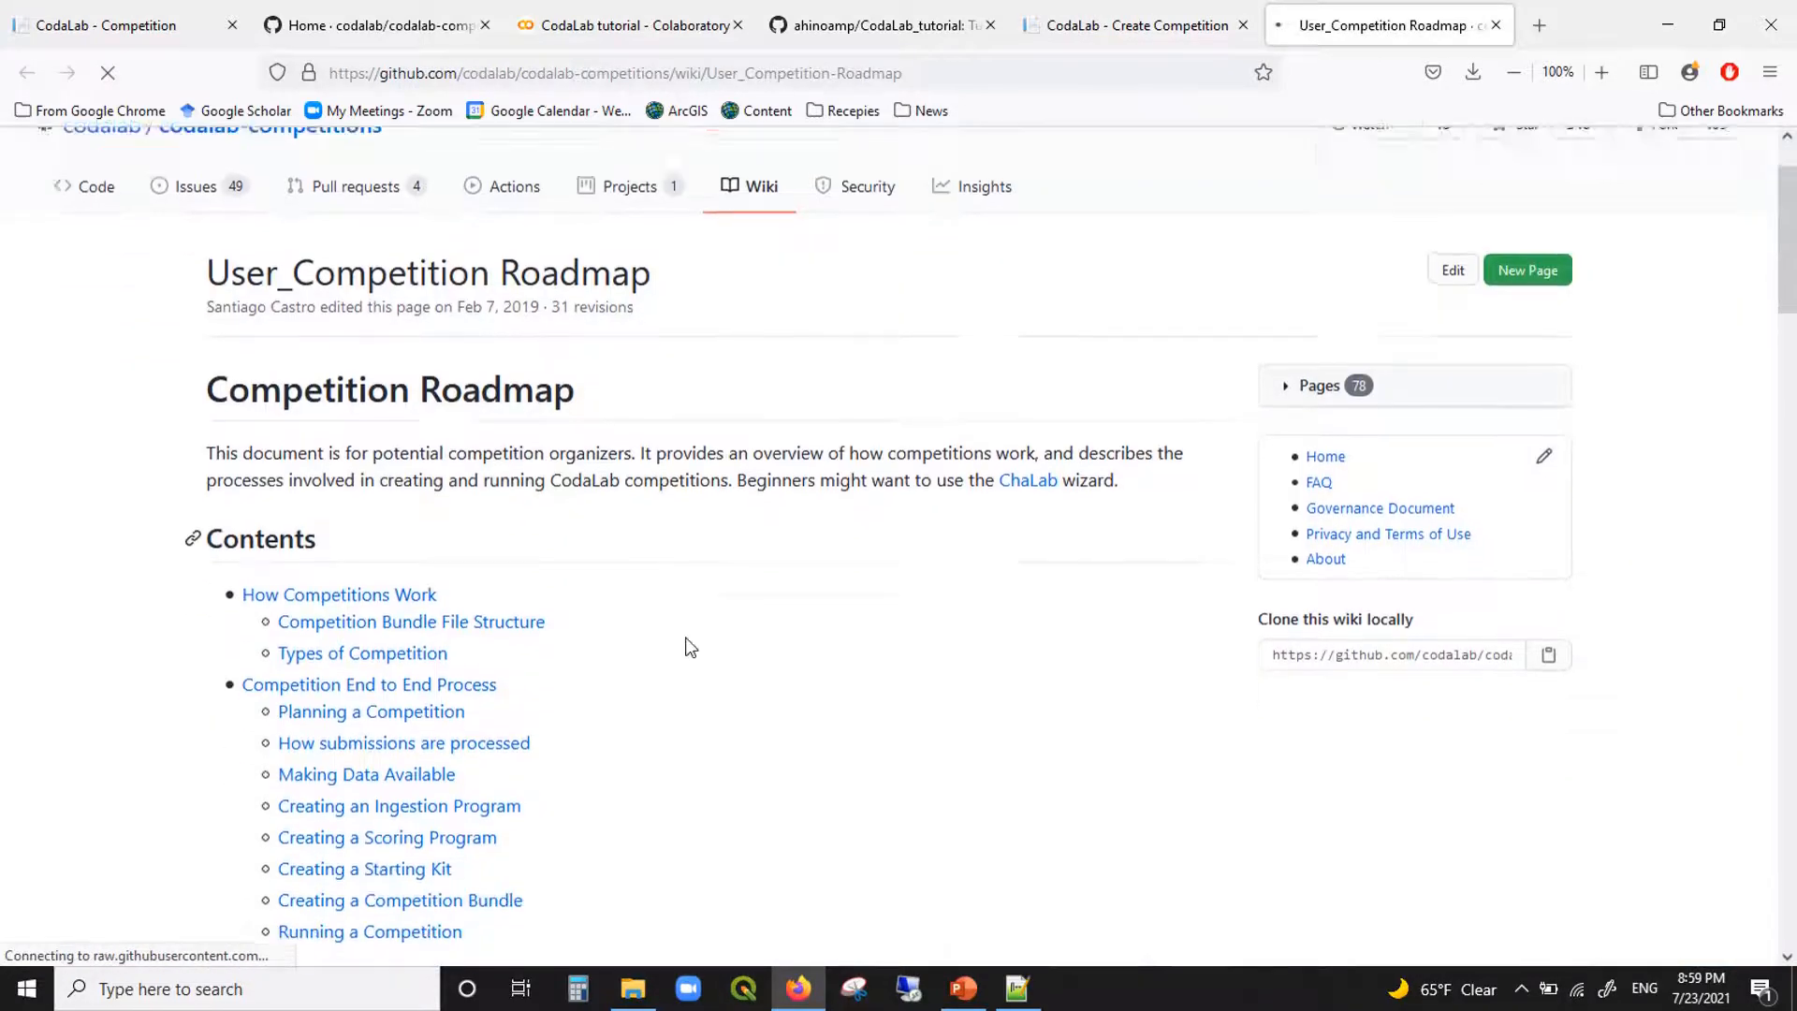
pyautogui.scroll(-1, 690, 646)
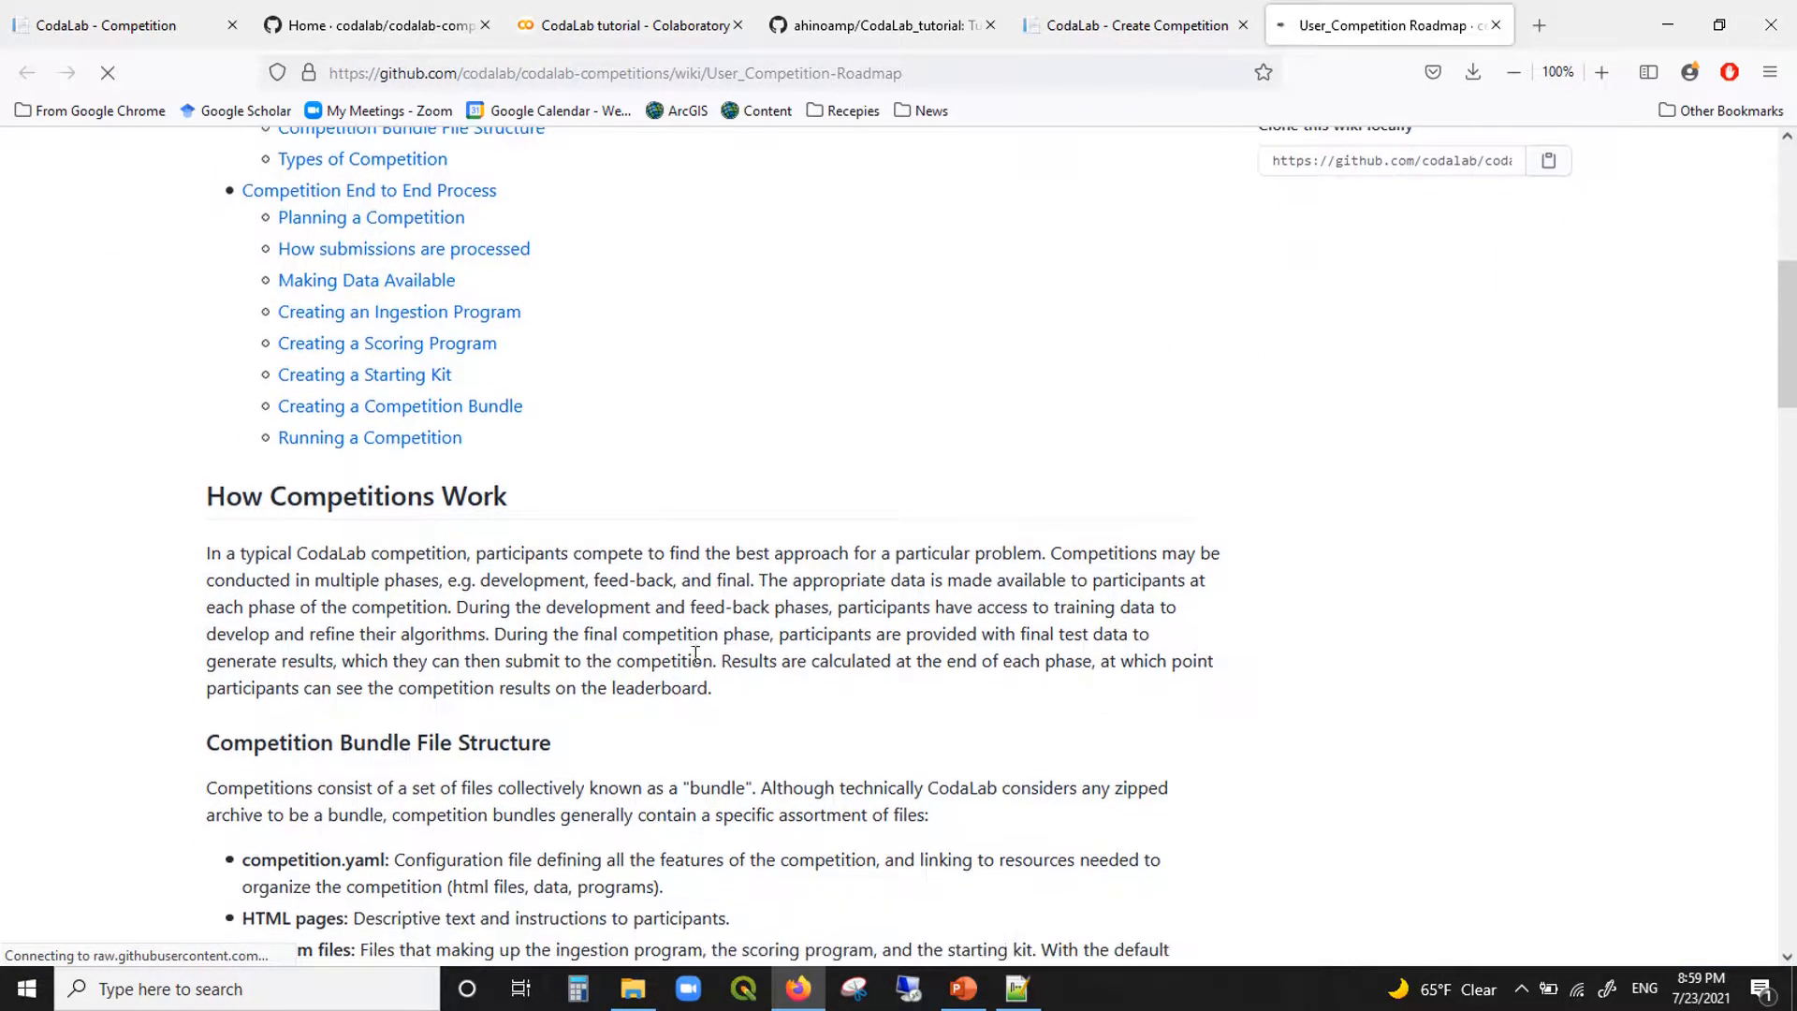
# Step: Switch to the PowerPoint tutorial deck and highlight the reference data and documentation bullets on the bundle slide
pyautogui.click(966, 990)
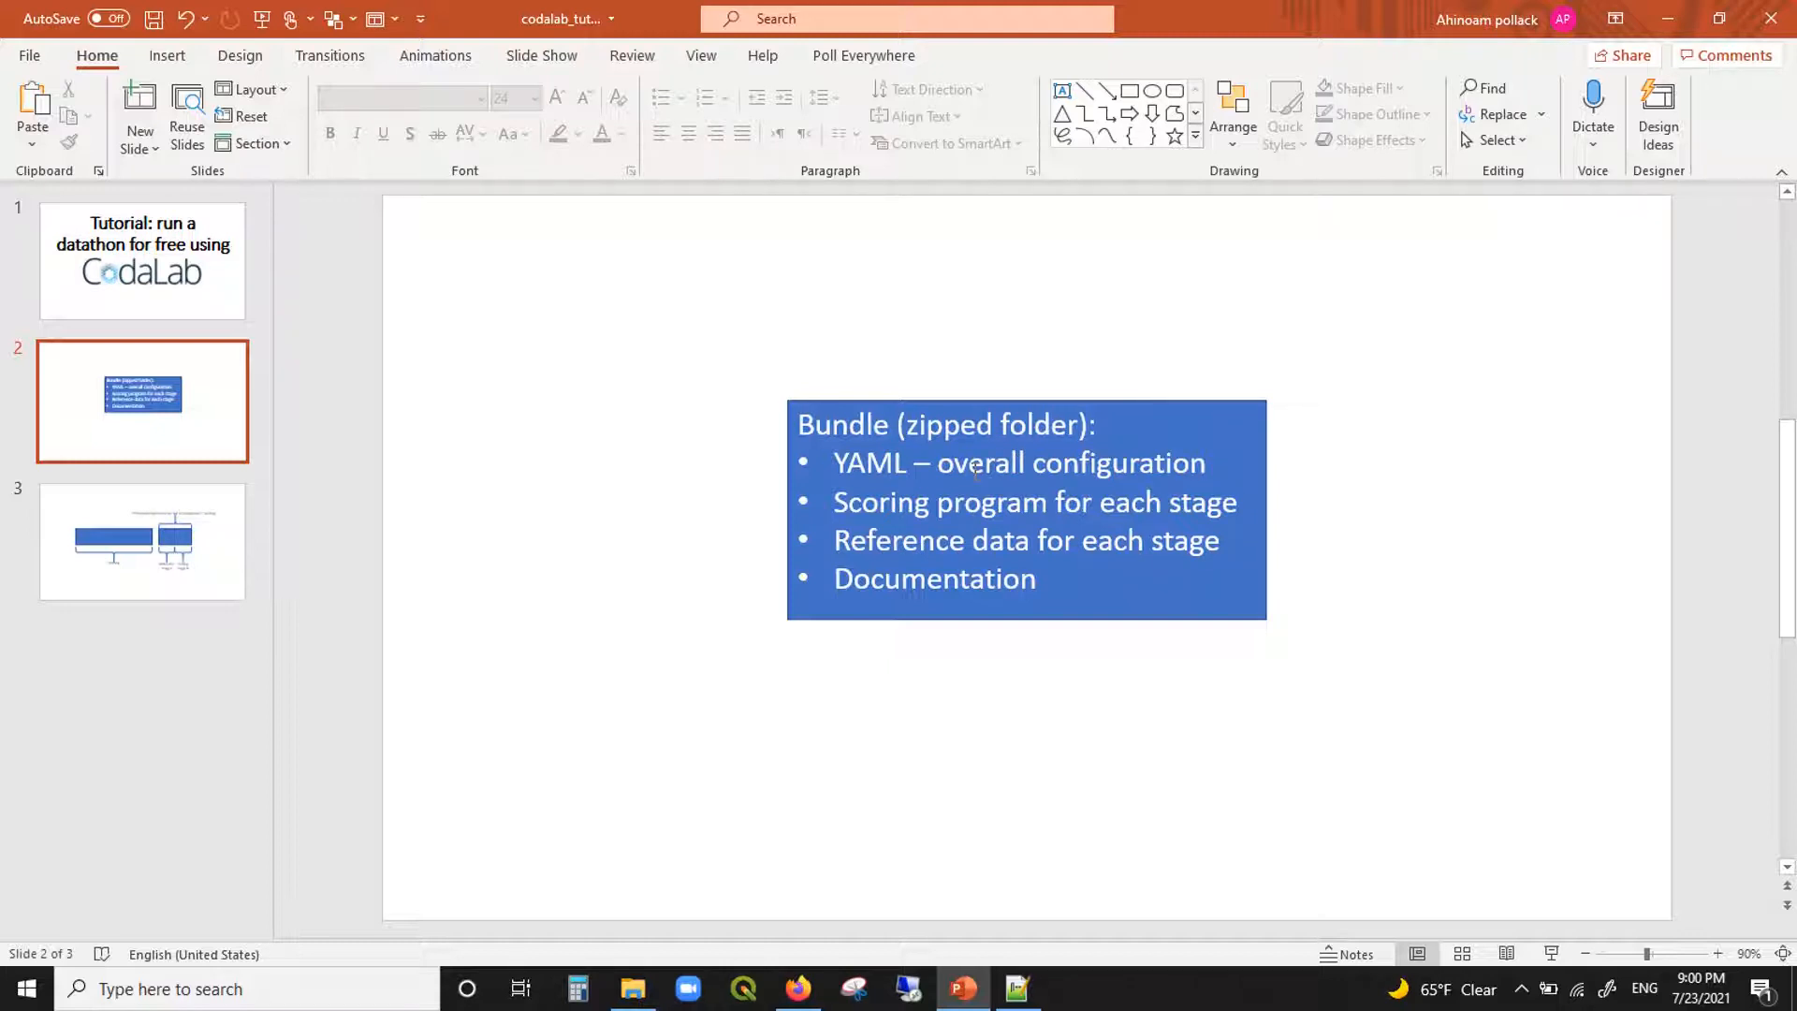
pyautogui.tripleClick(988, 505)
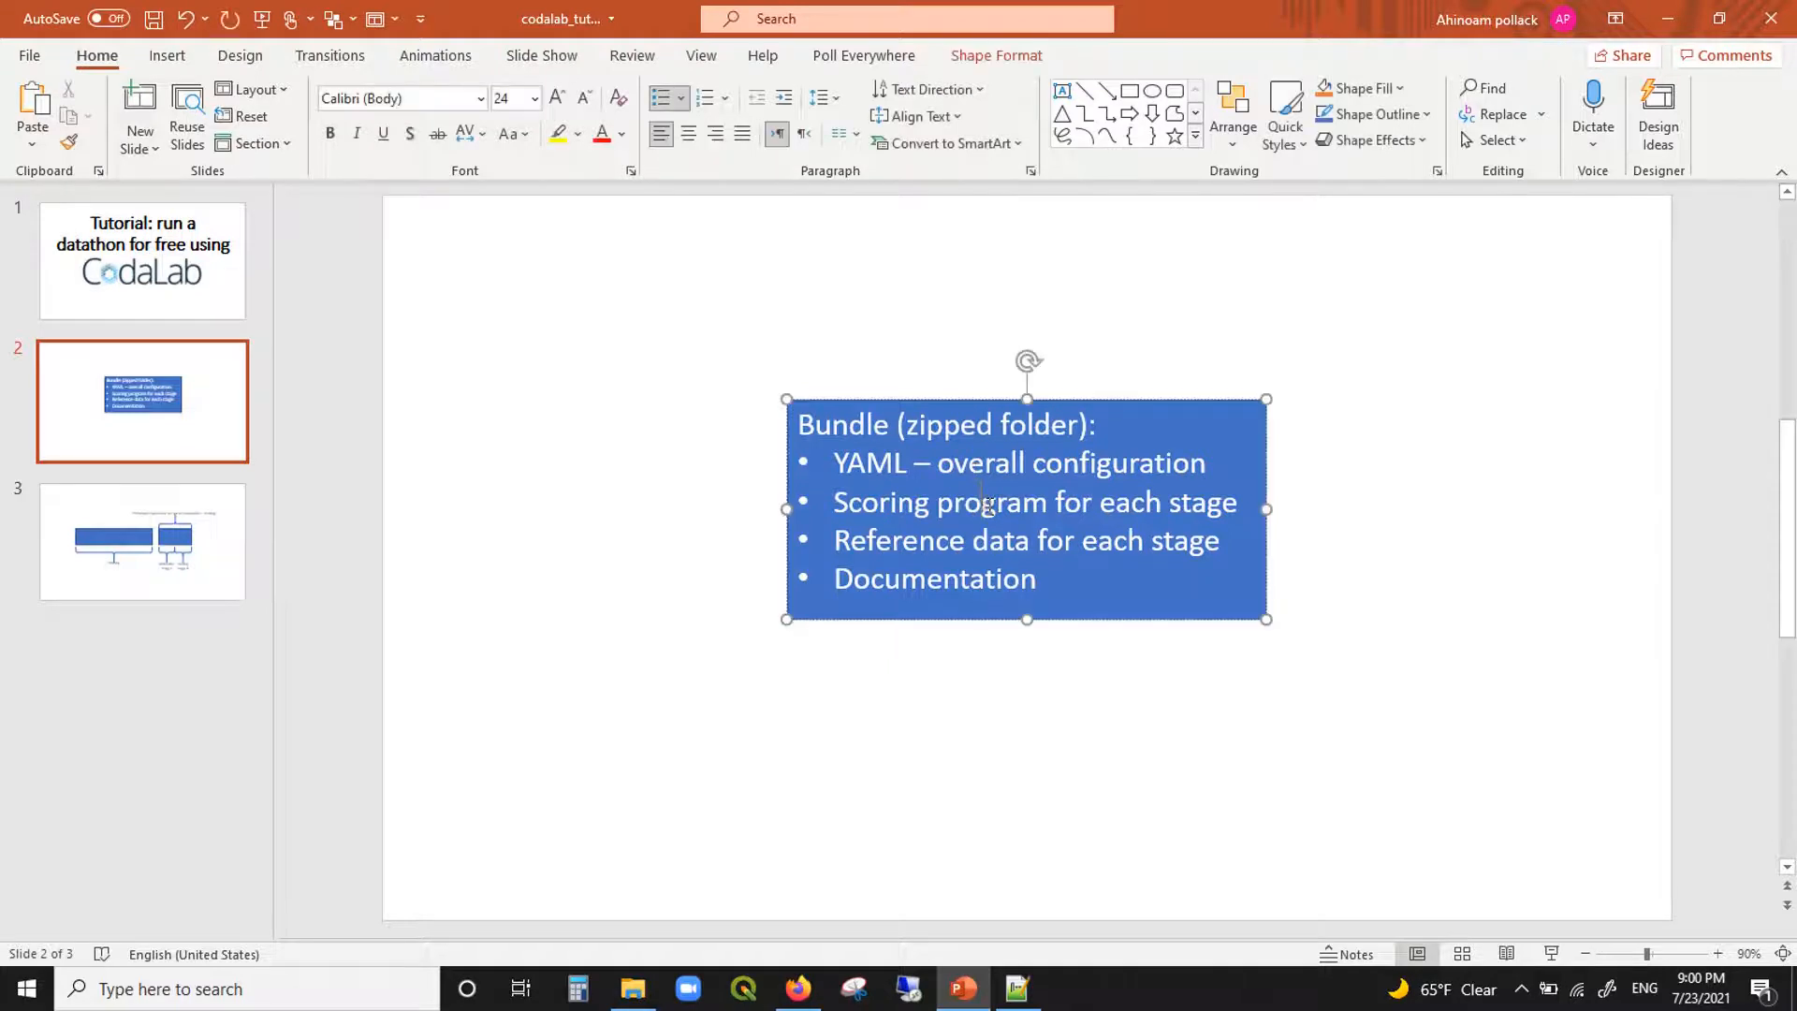
pyautogui.tripleClick(1181, 552)
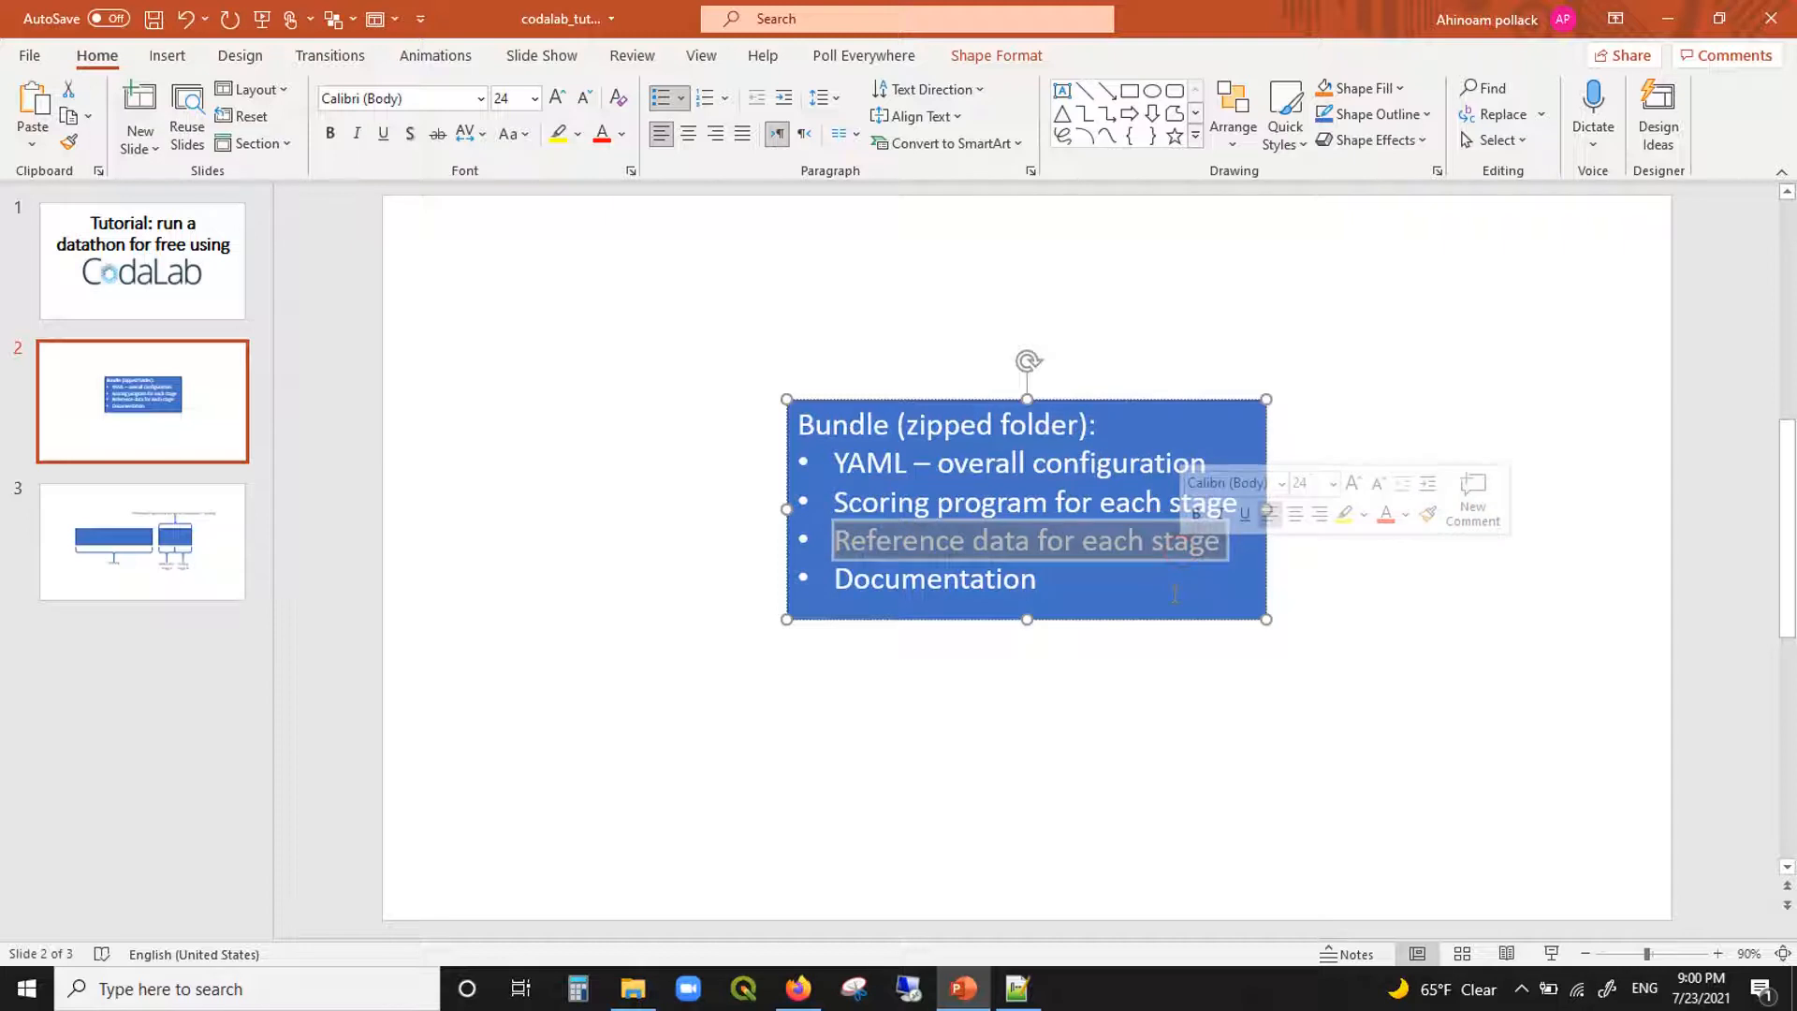
pyautogui.tripleClick(992, 585)
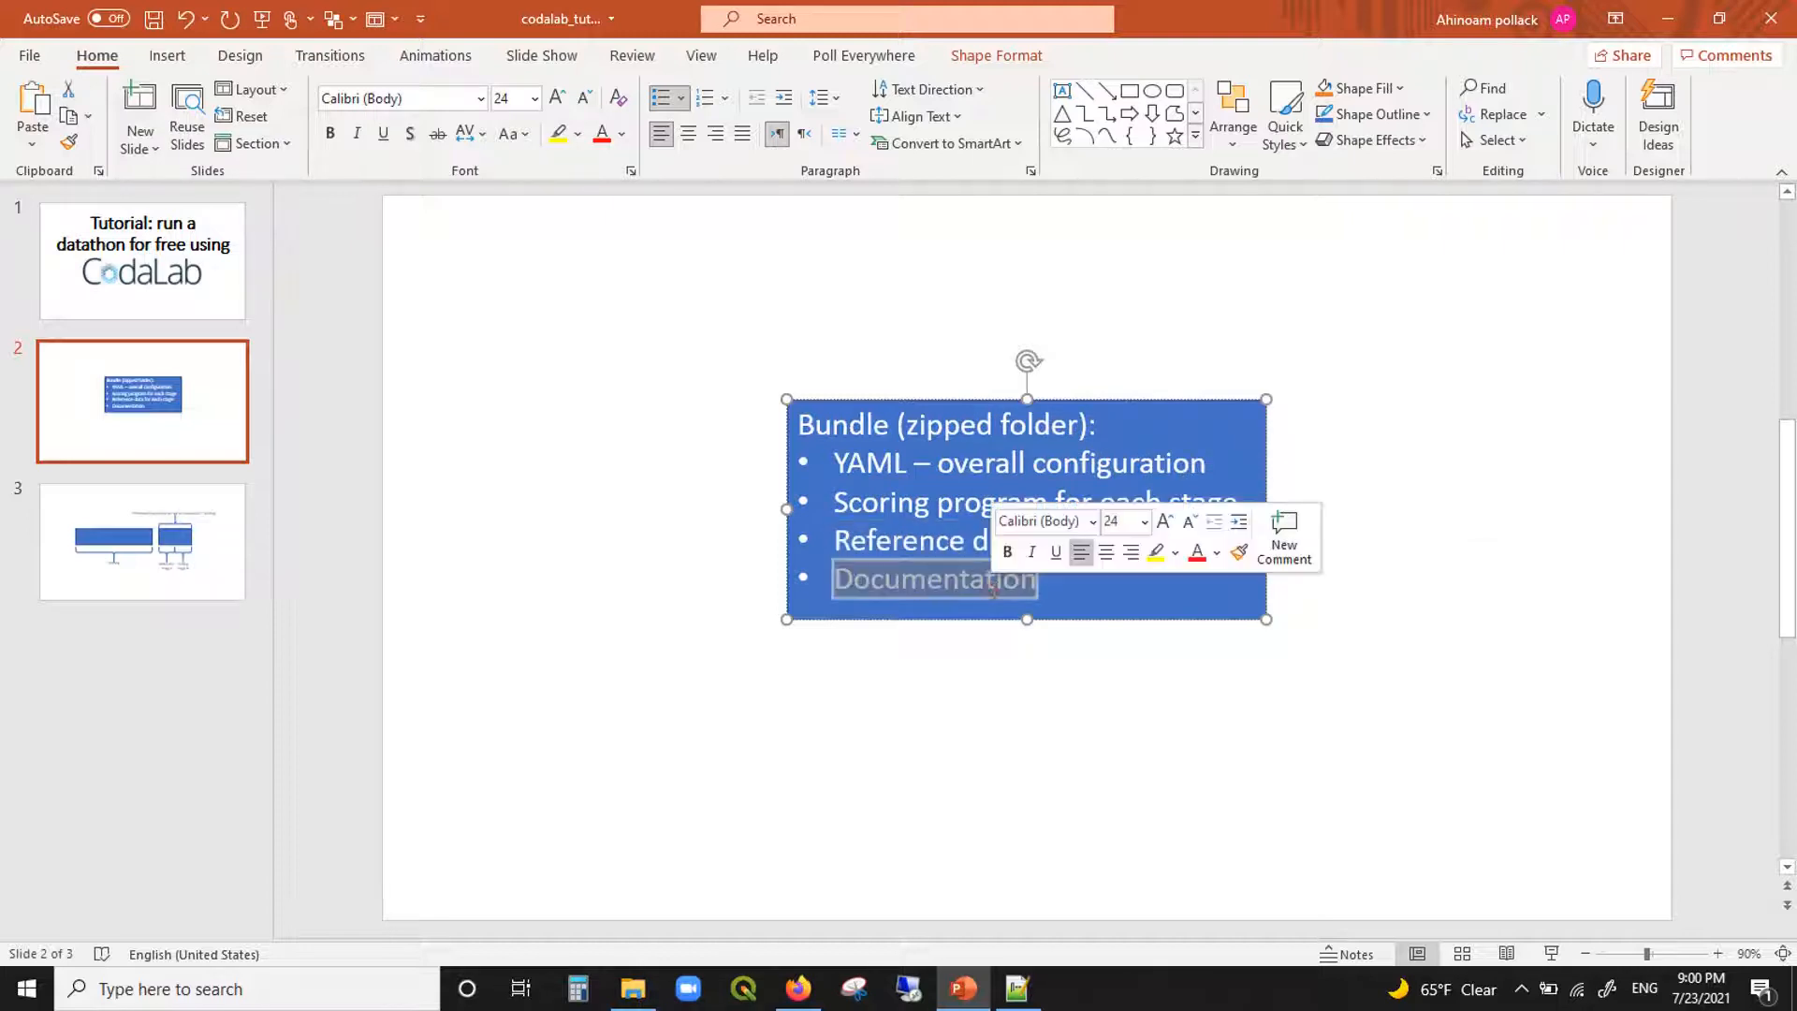
pyautogui.click(986, 693)
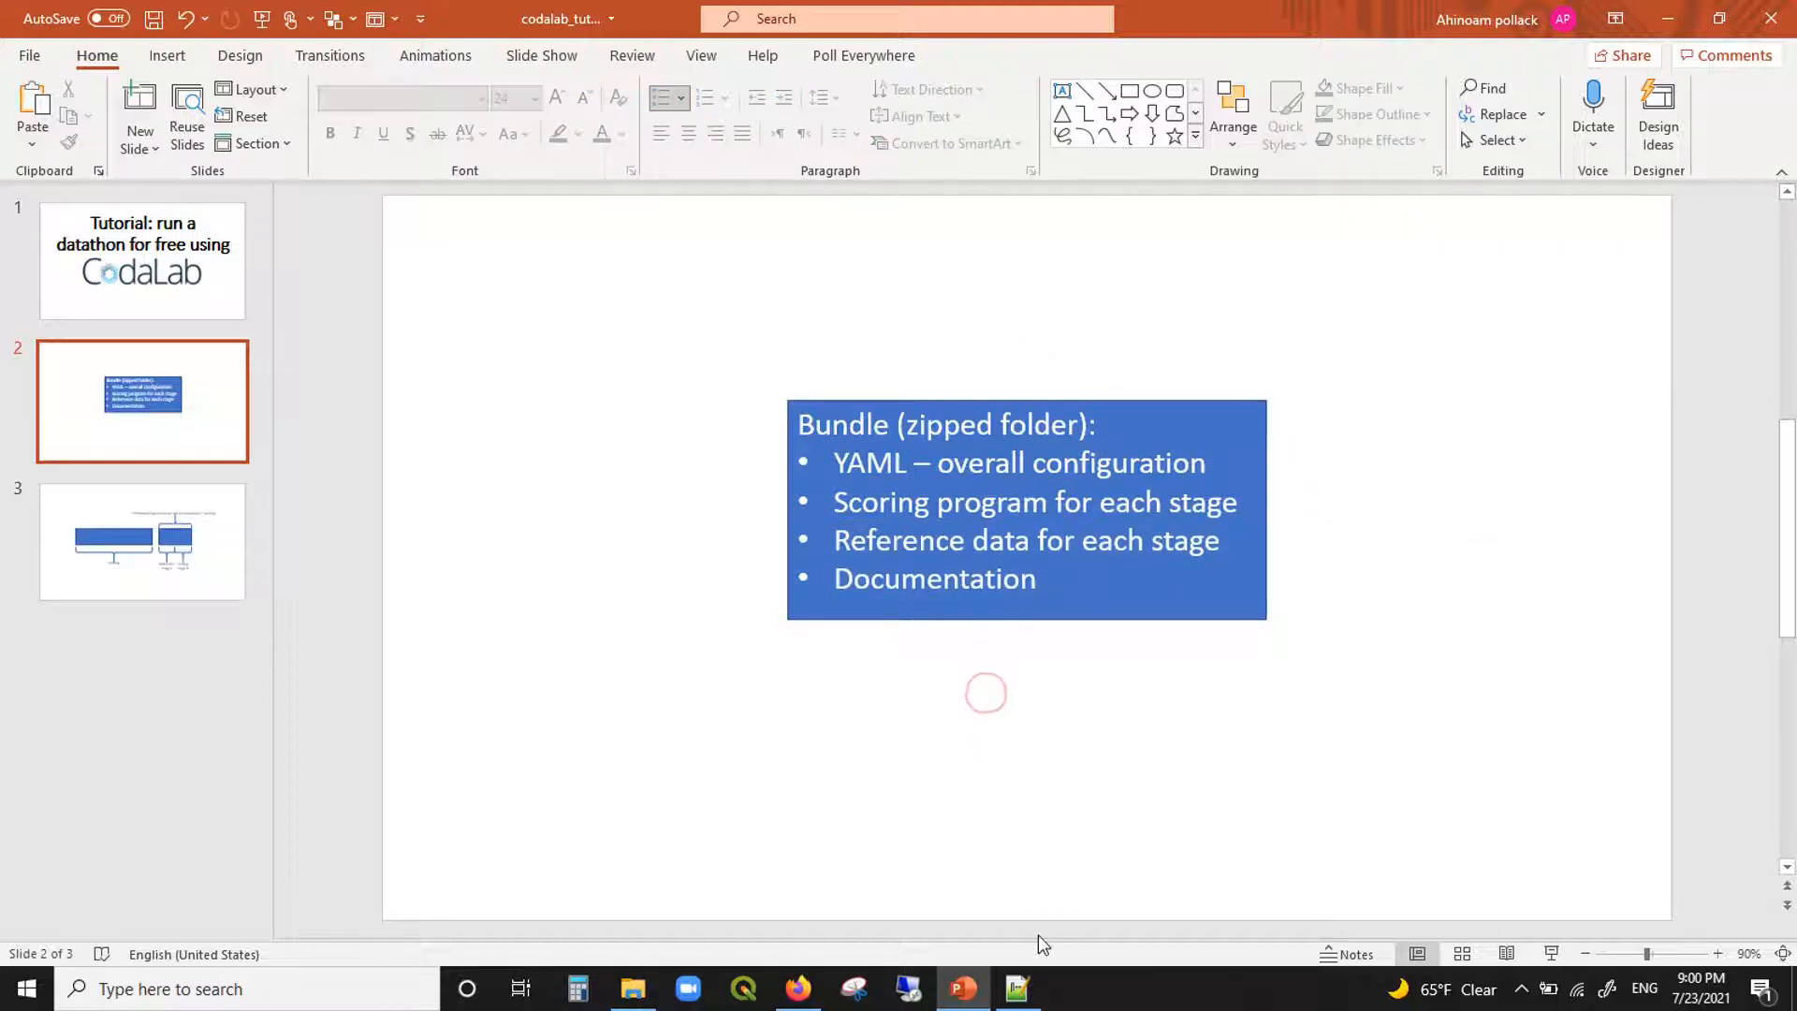
# Step: Switch to Notepad++ with competition.yaml and highlight the competition's title line
pyautogui.moveTo(1021, 987)
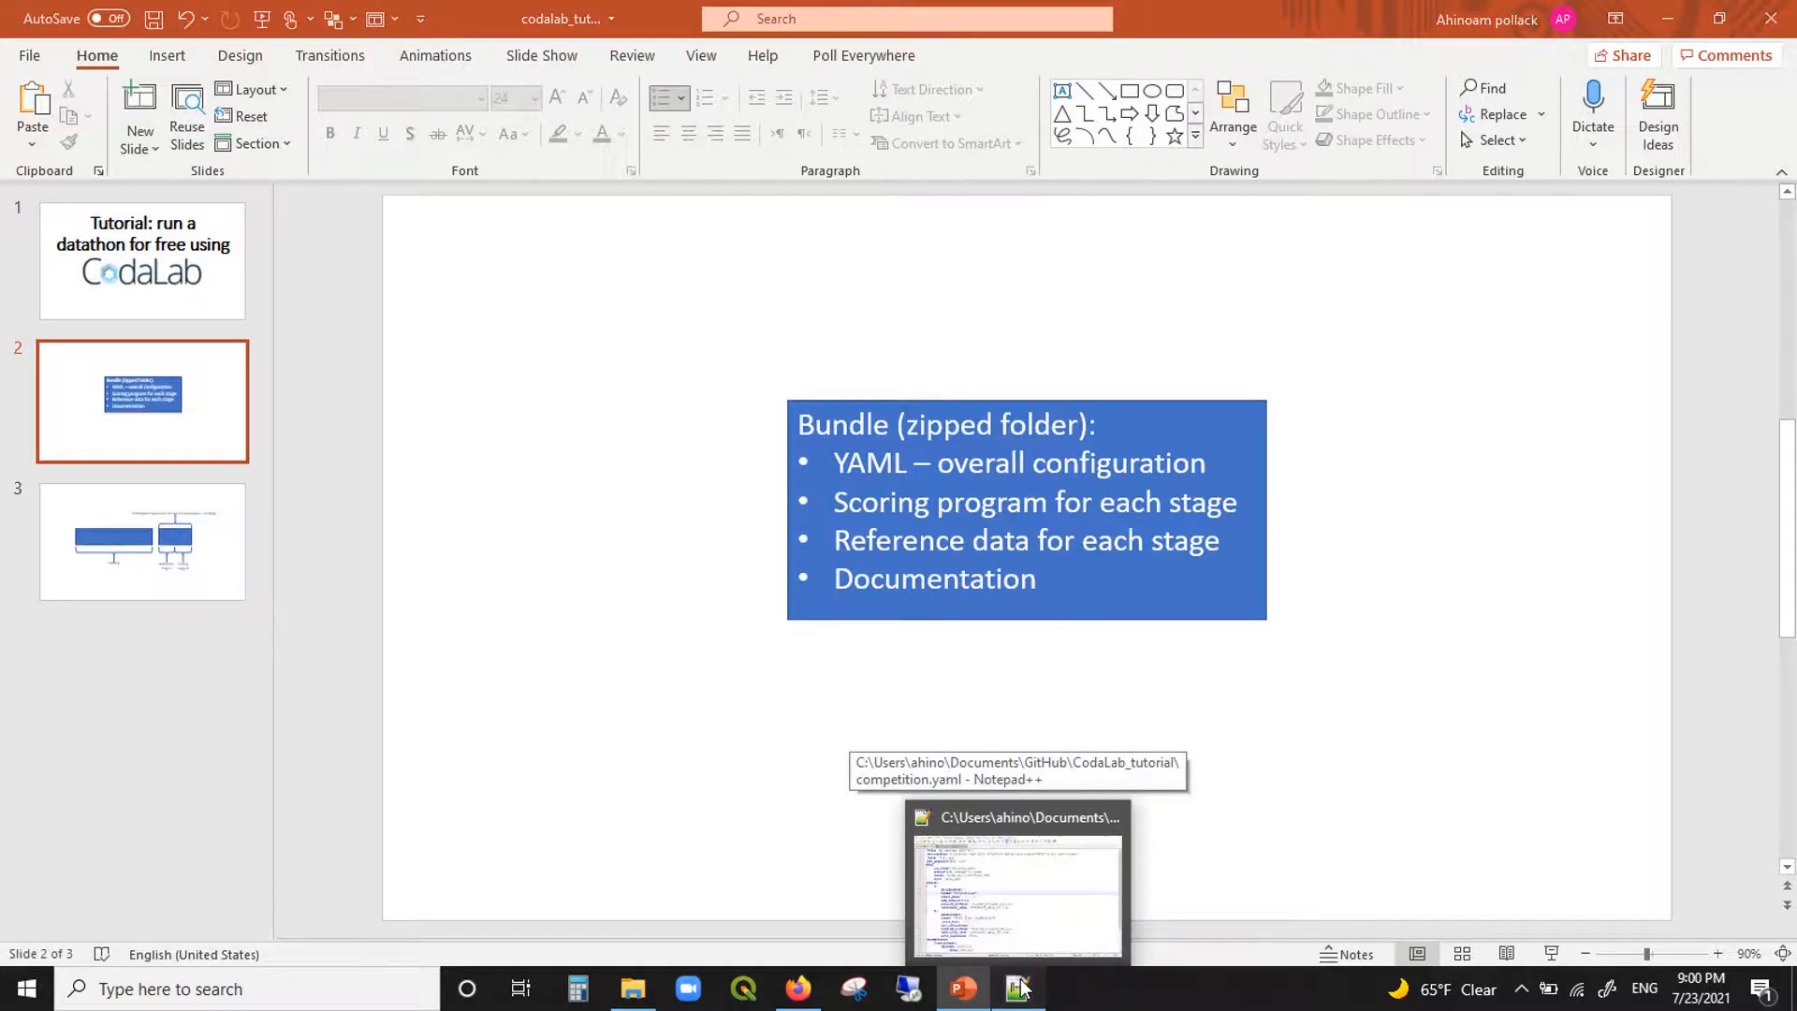
pyautogui.click(1020, 987)
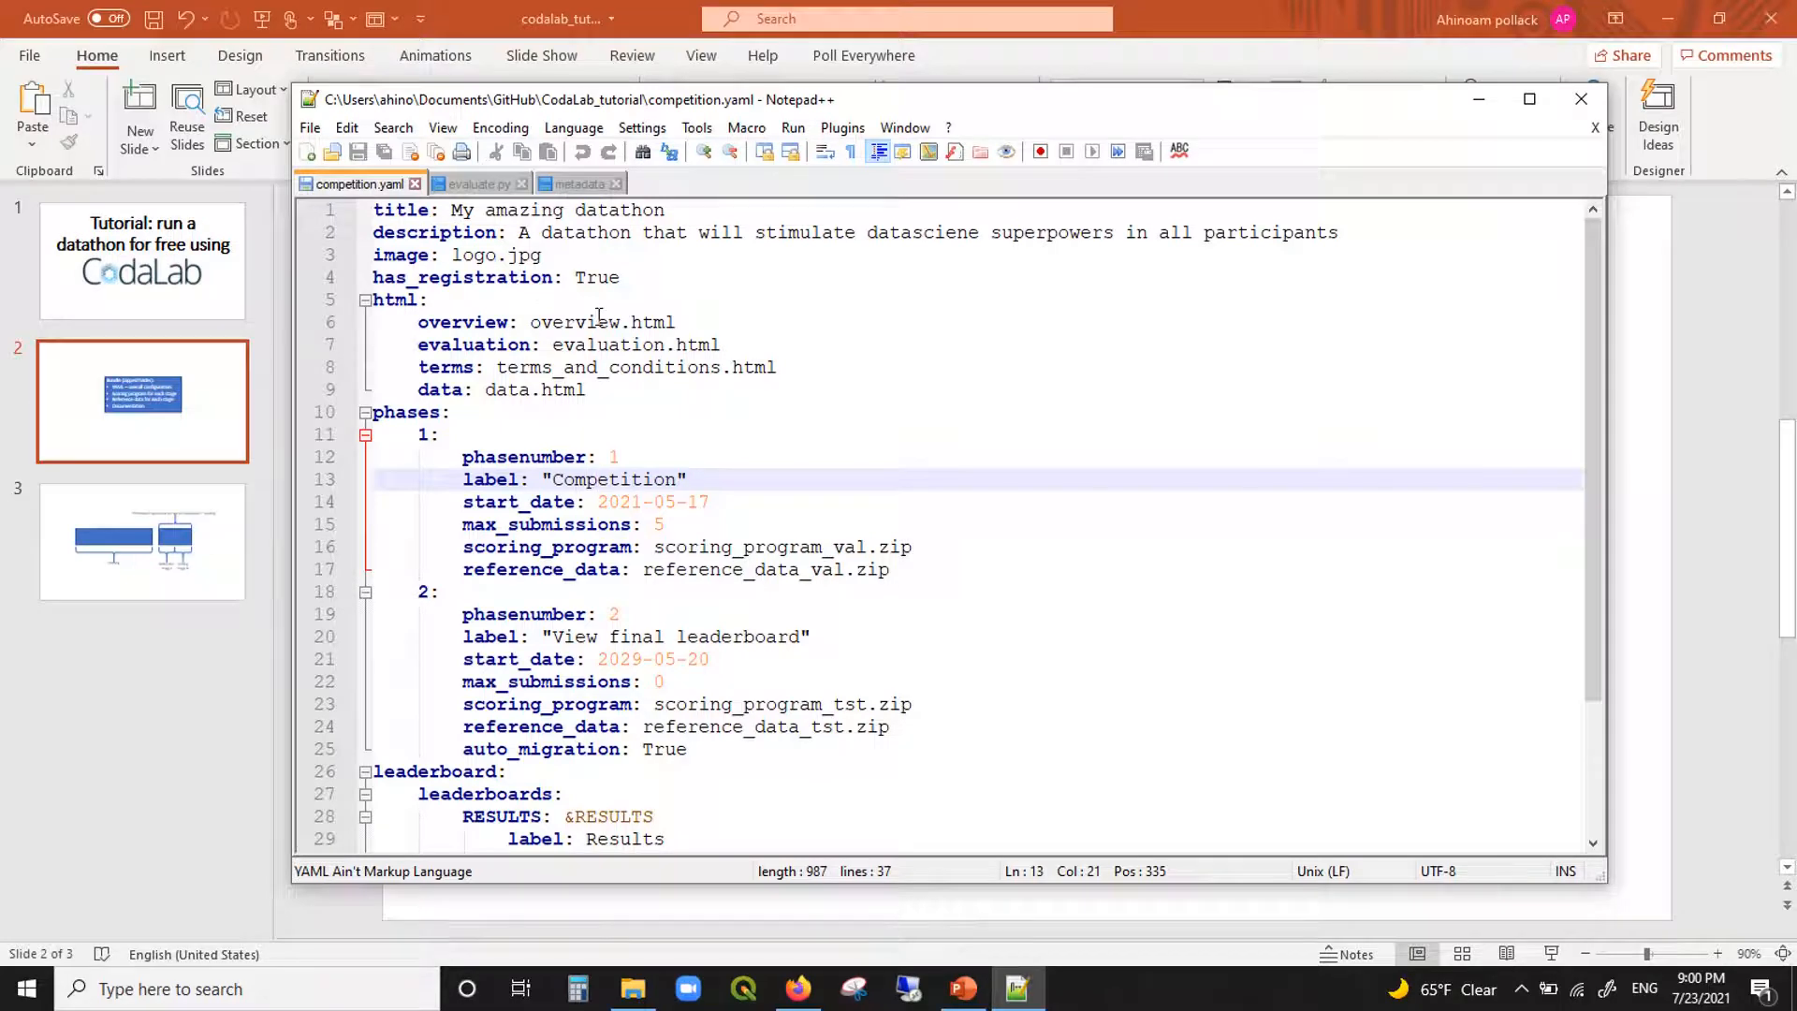
pyautogui.tripleClick(453, 212)
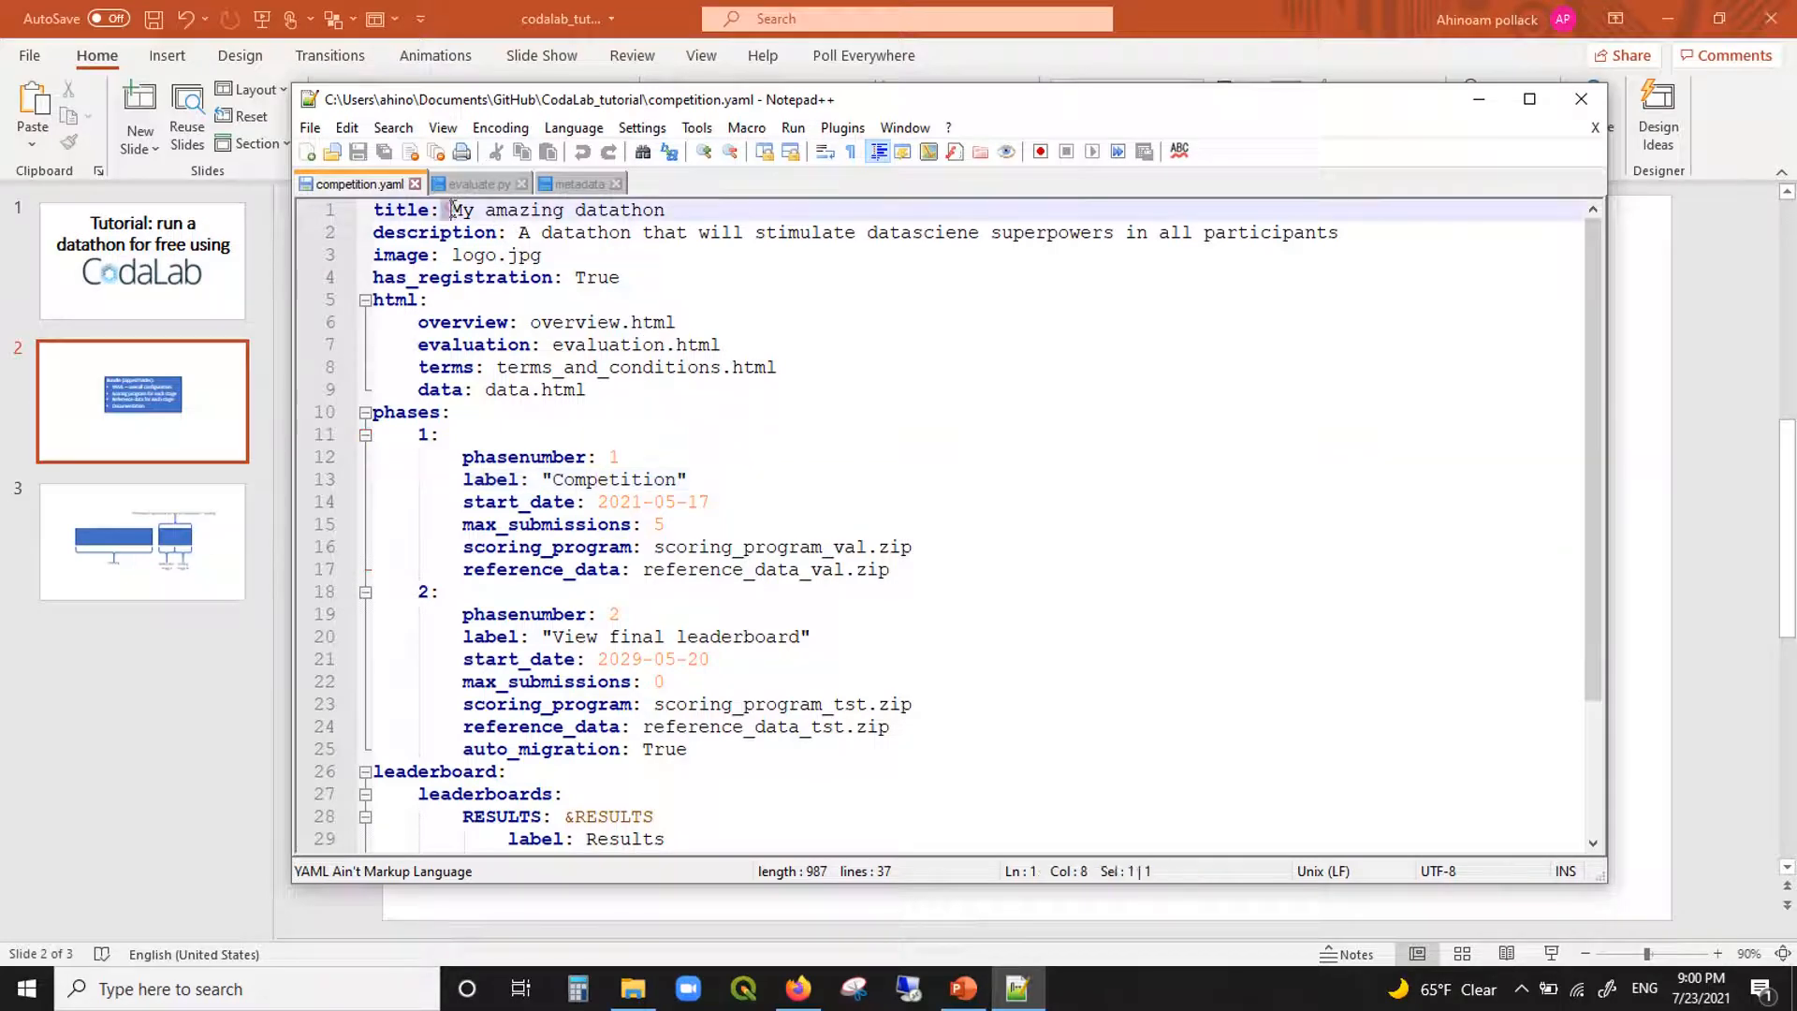
# Step: Switch to Firefox and view the title, logo and details of the GtX 2021 quantitative competition page
pyautogui.click(799, 988)
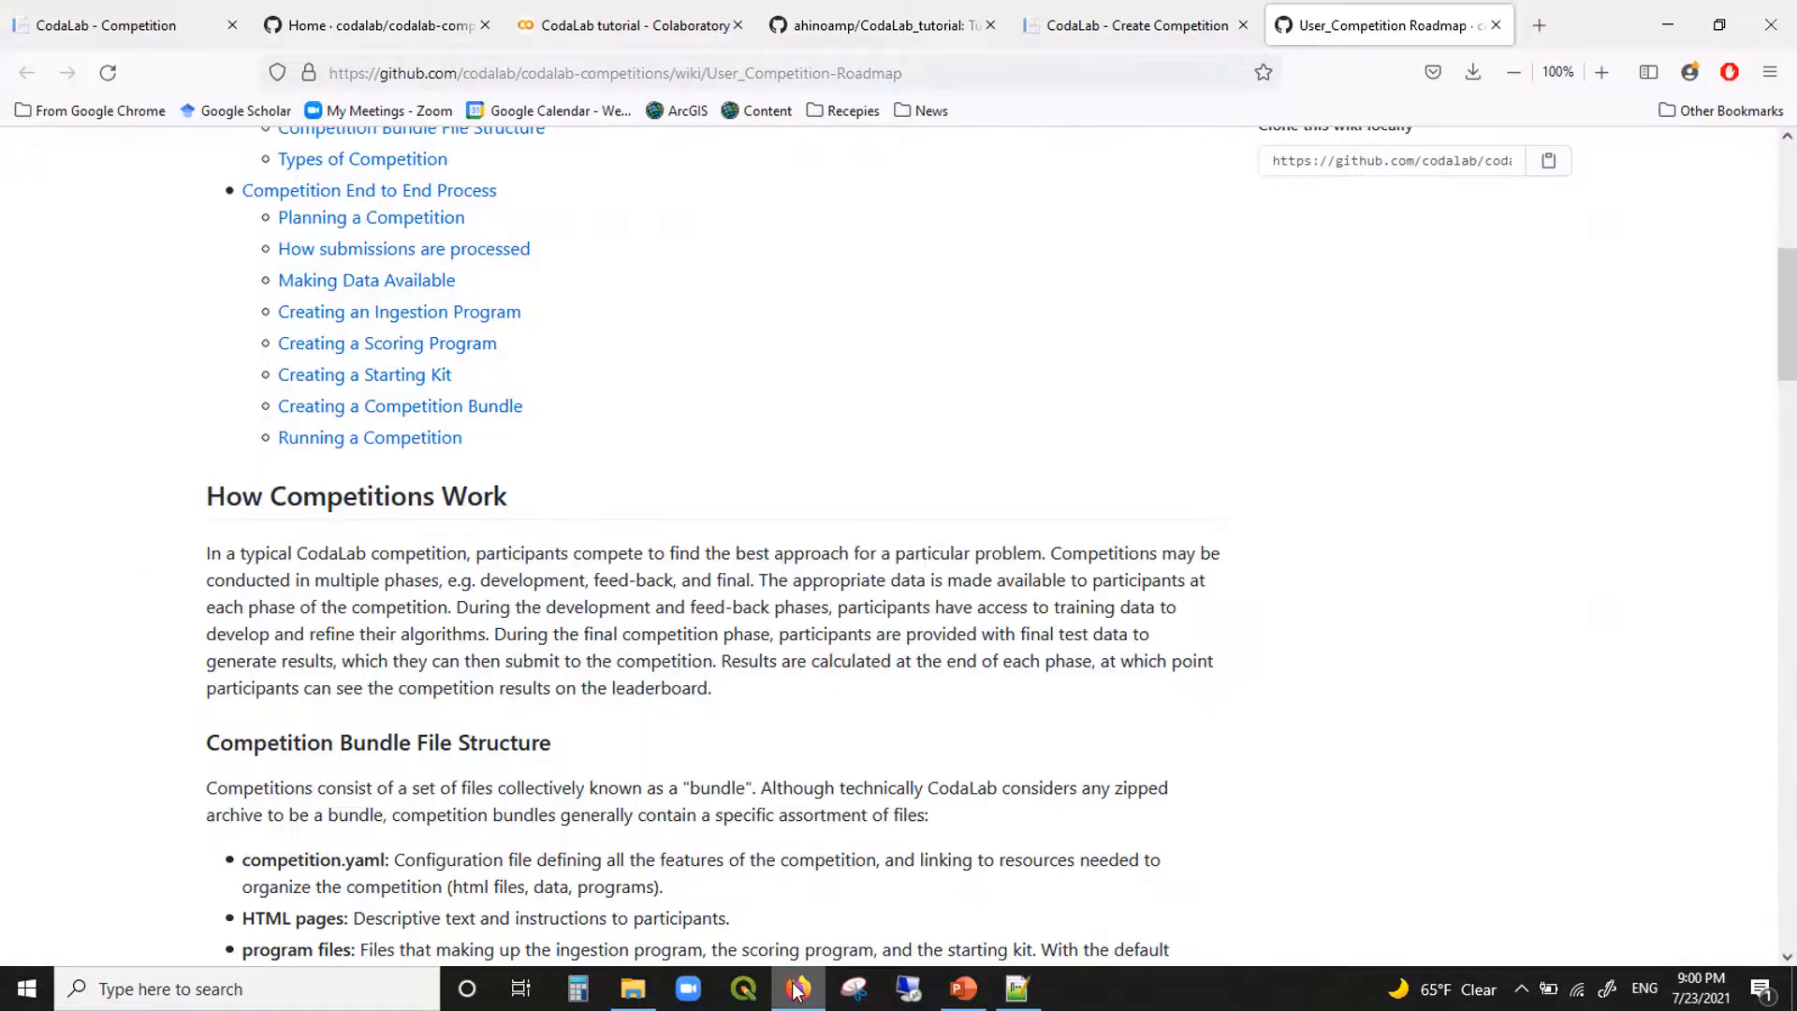
pyautogui.click(1105, 27)
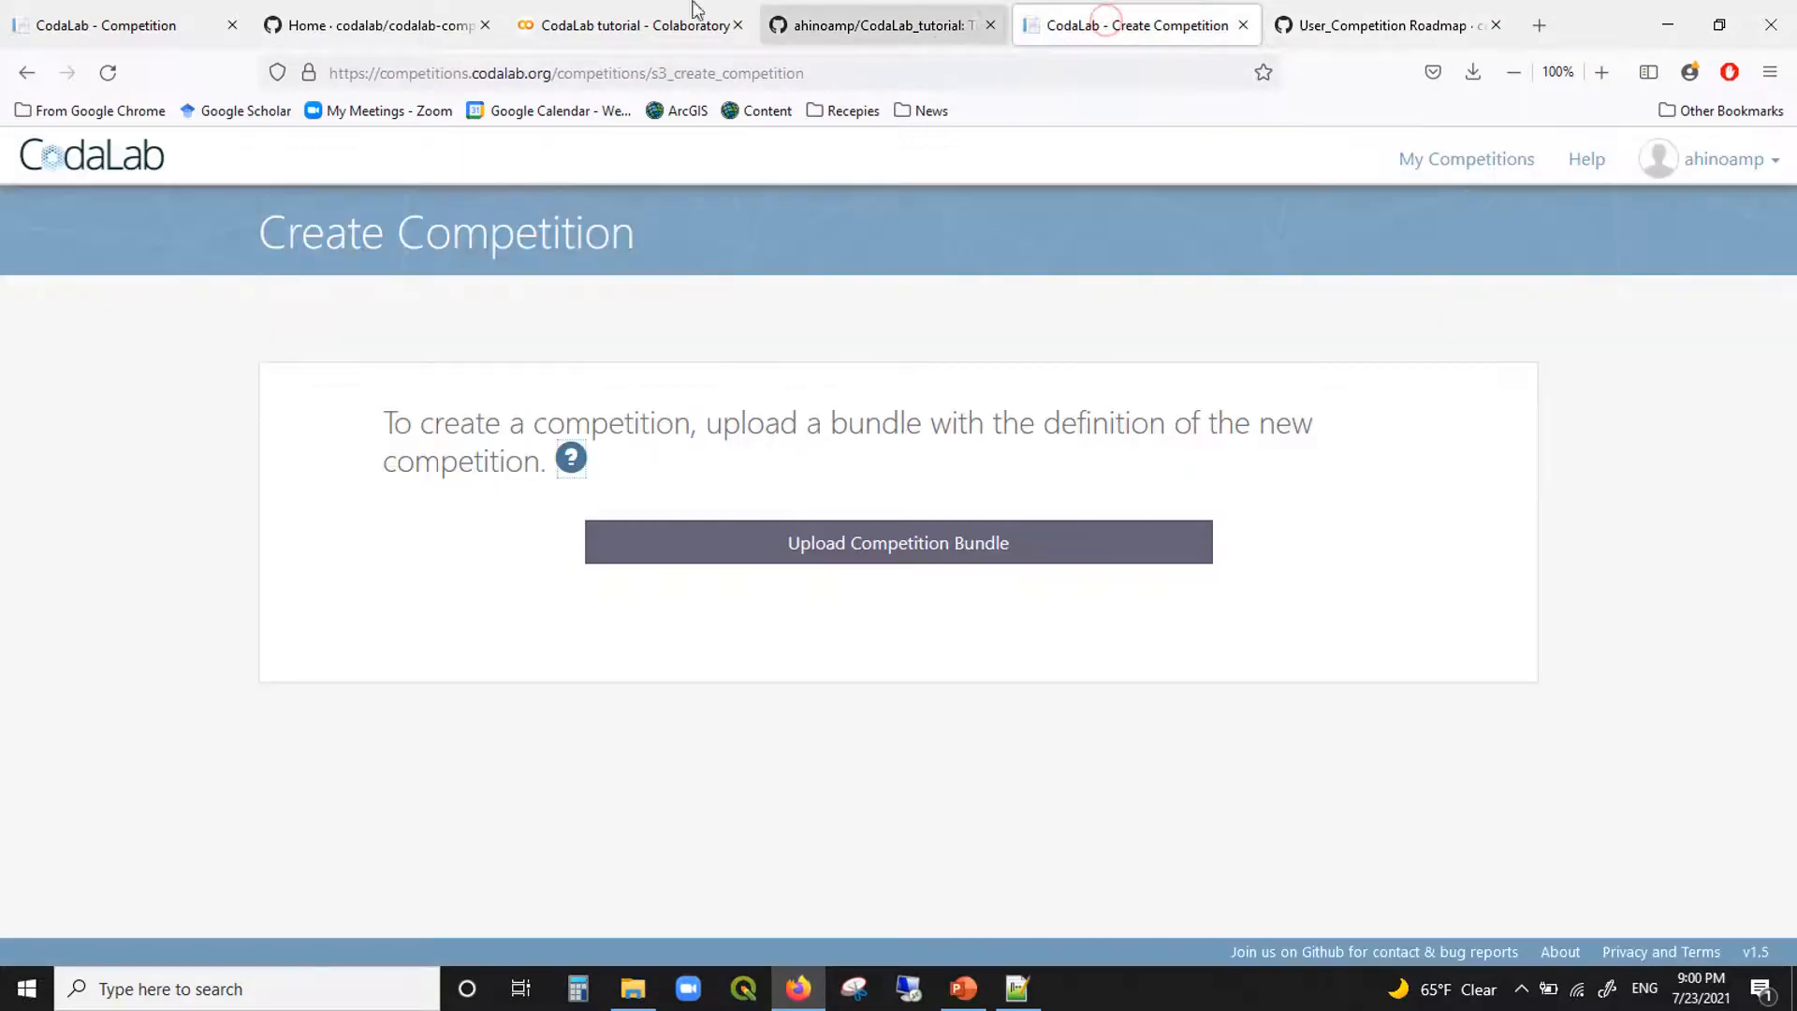
pyautogui.click(194, 11)
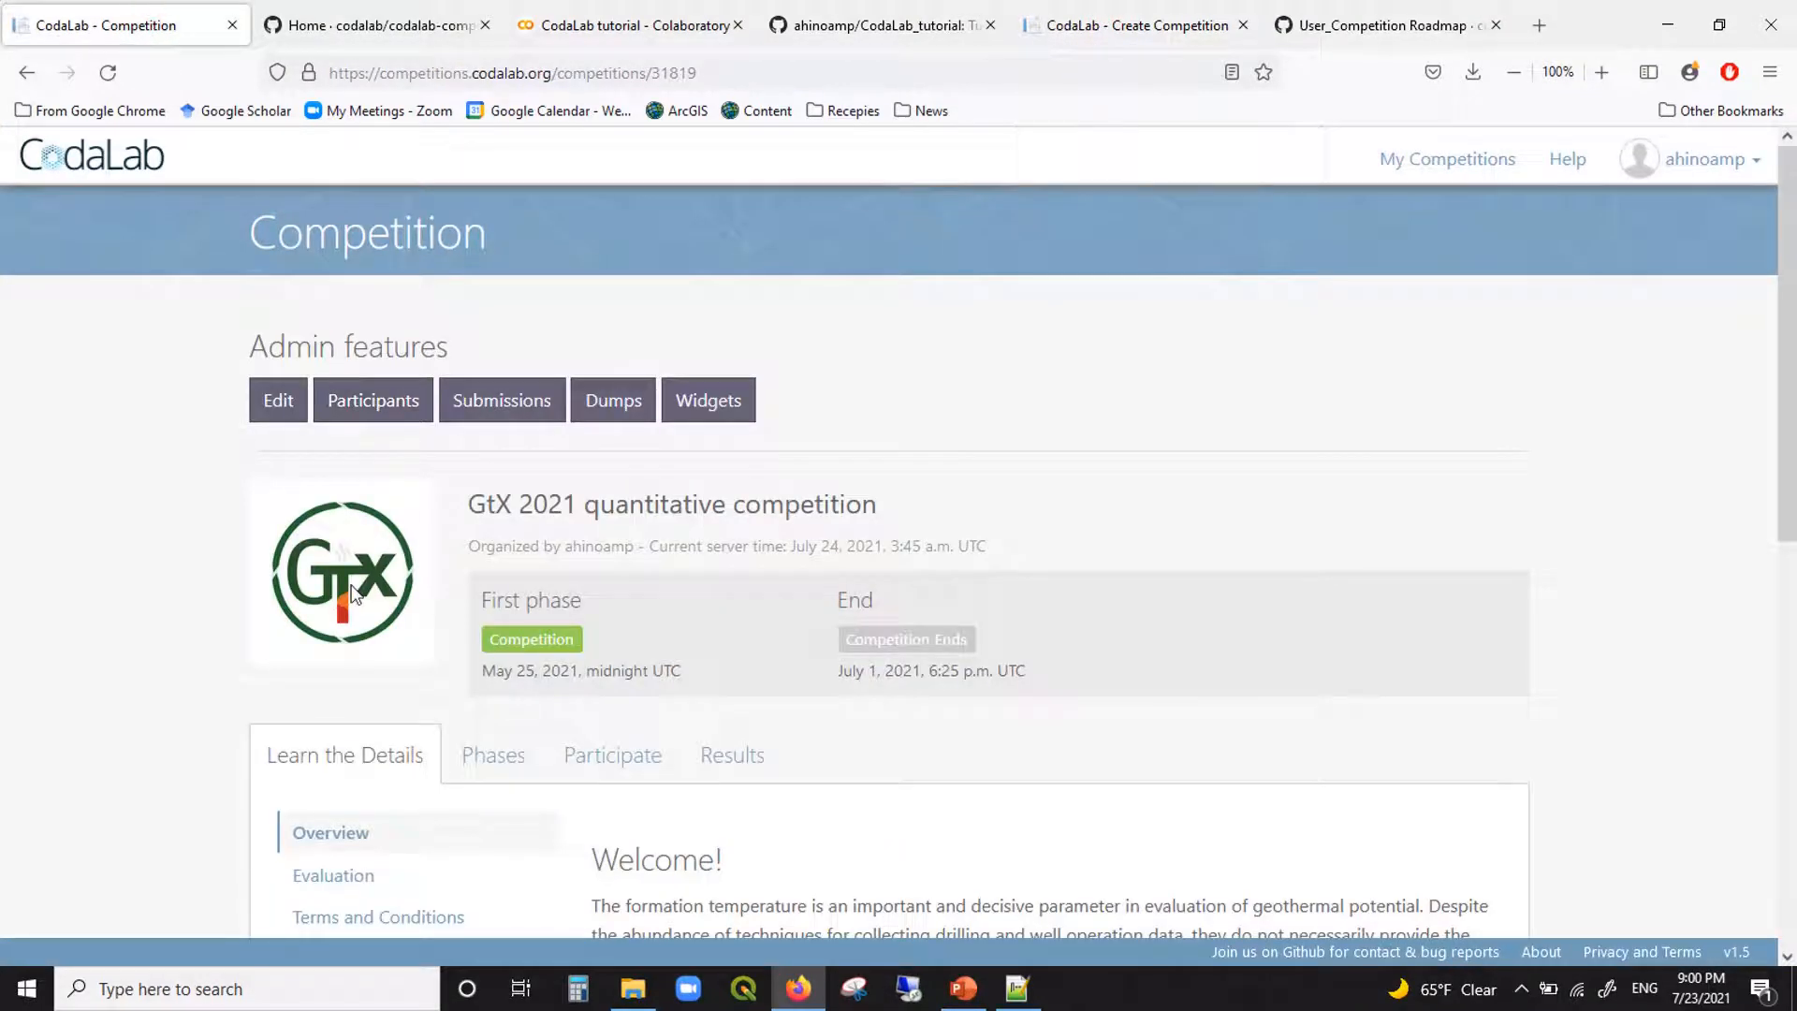
pyautogui.scroll(-1, 352, 592)
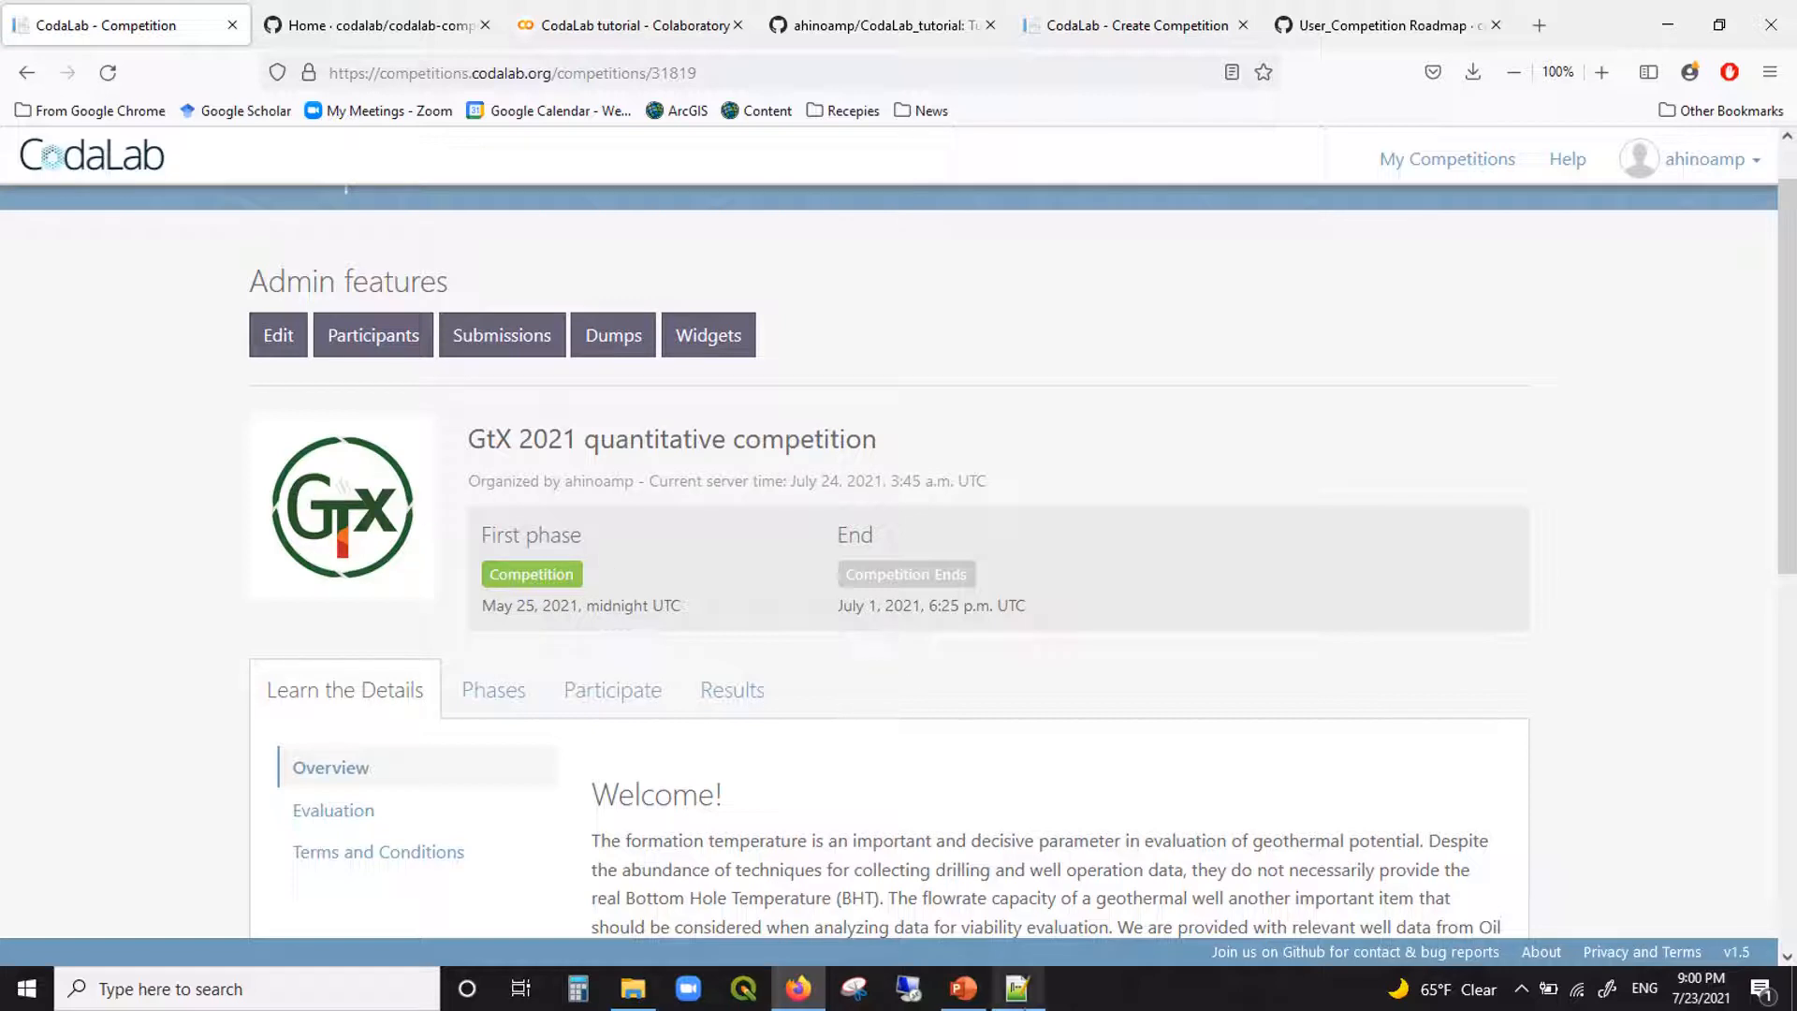
# Step: Return to competition.yaml in Notepad++ and highlight the image and has_registration values, then the html page entries
pyautogui.click(1017, 988)
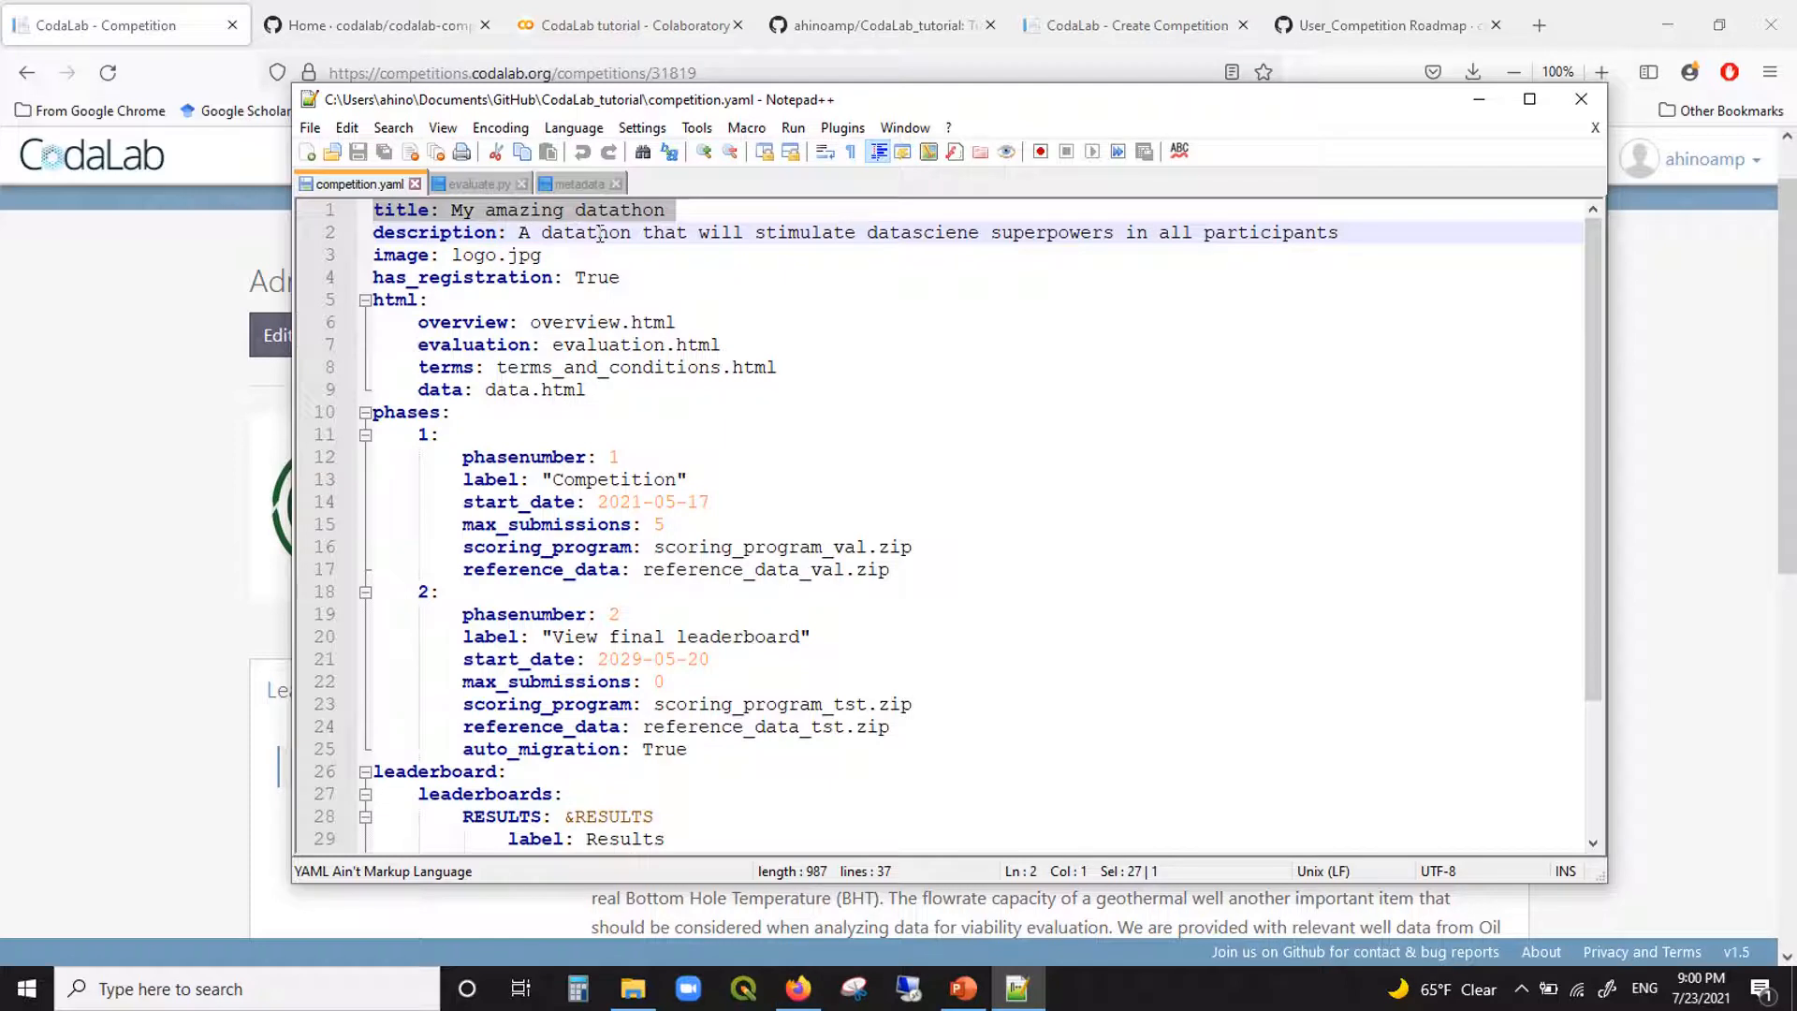
pyautogui.moveTo(453, 254); pyautogui.dragTo(621, 278)
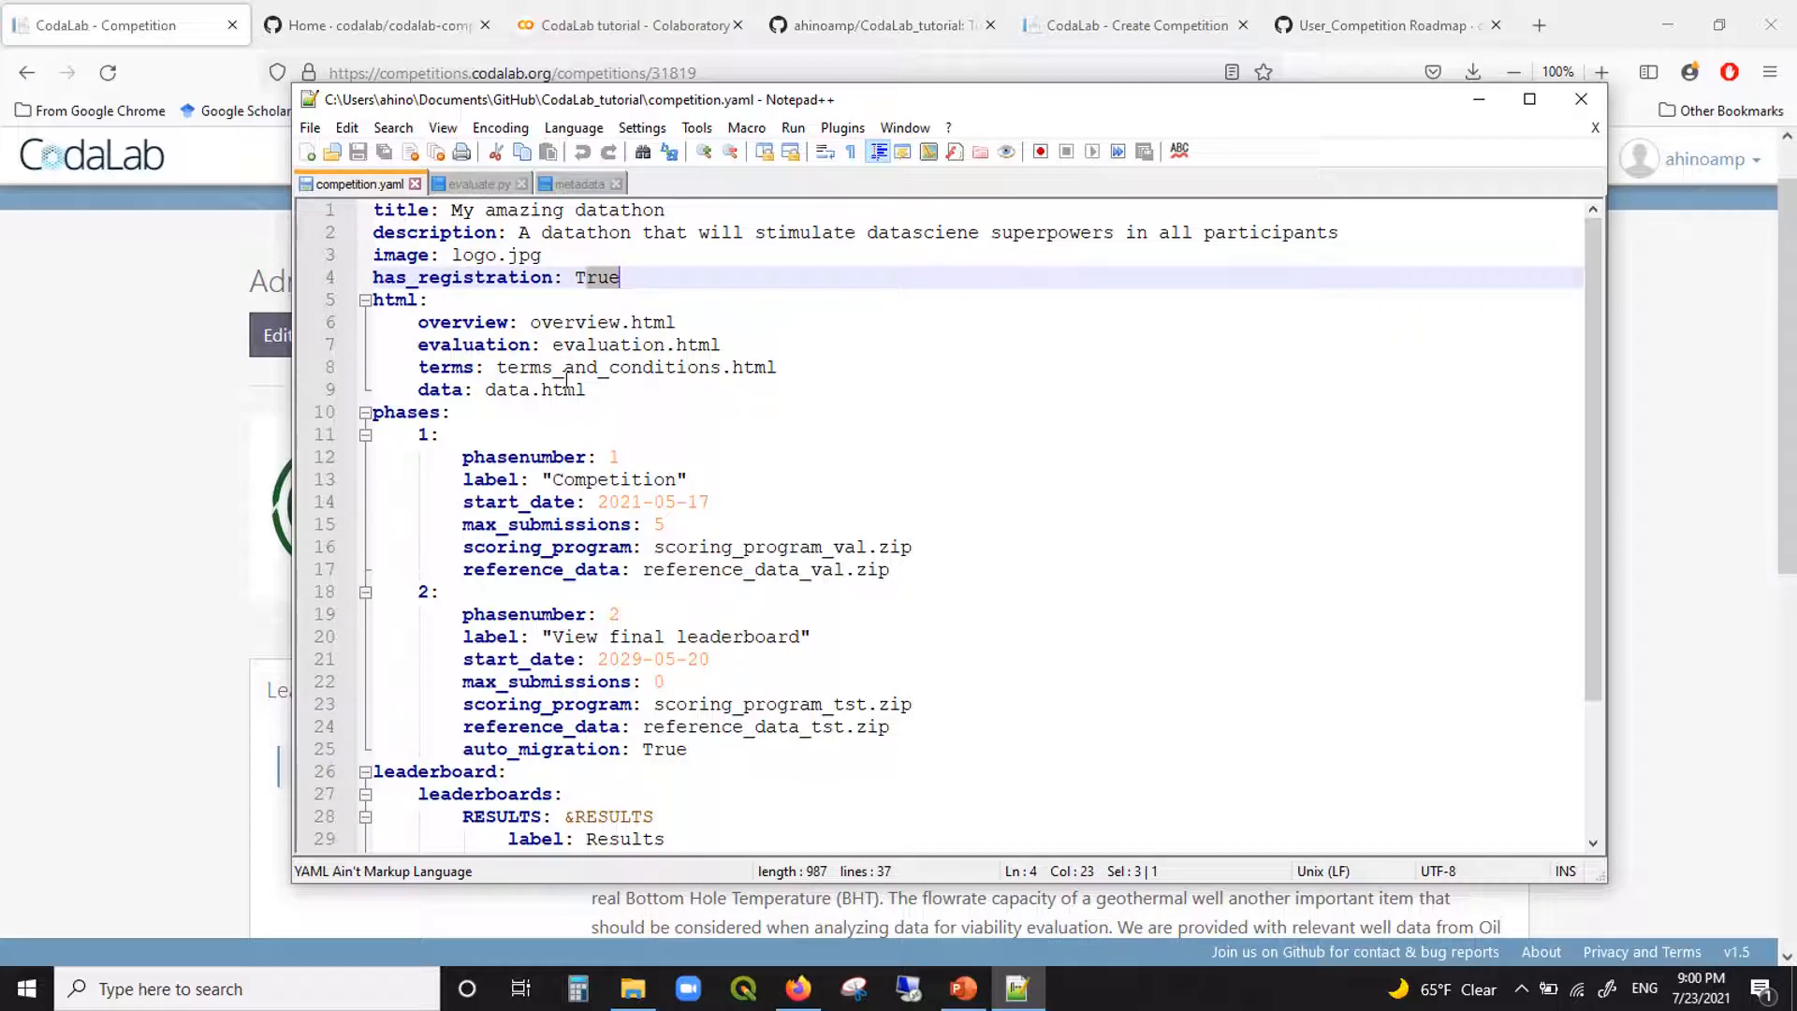
pyautogui.scroll(-1, 567, 374)
pyautogui.scroll(1, 567, 379)
pyautogui.click(408, 297)
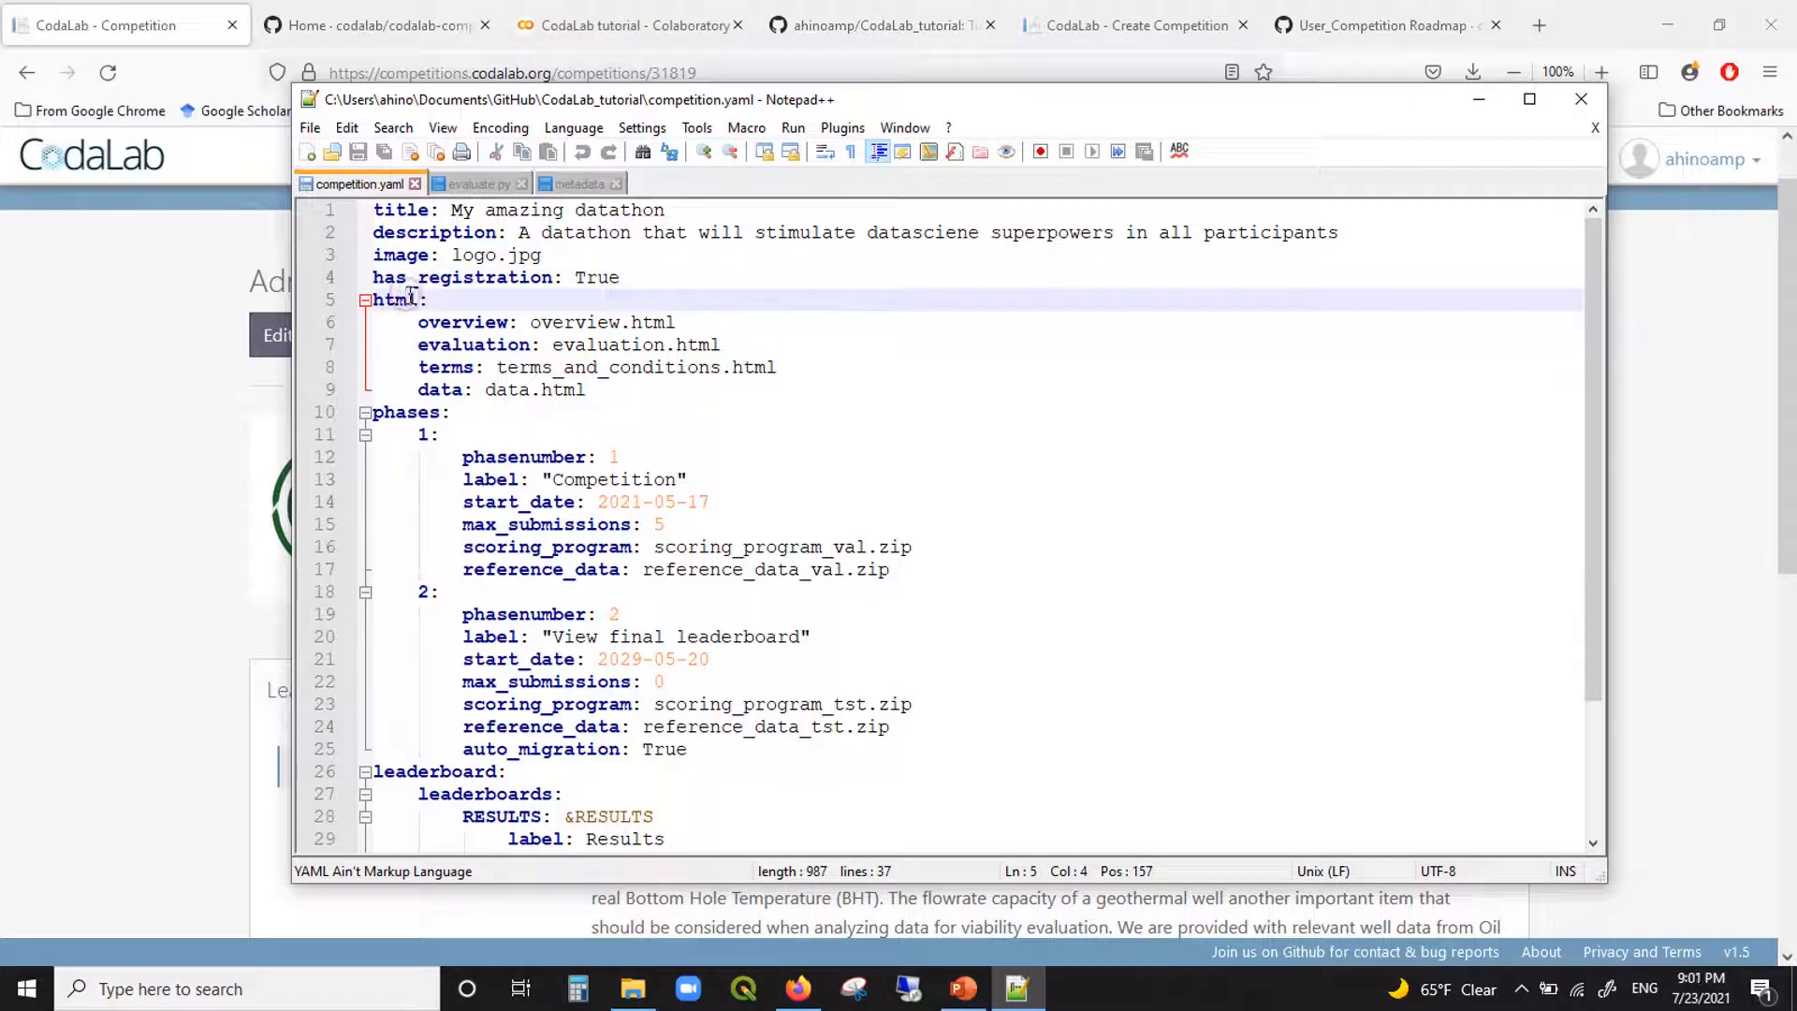
pyautogui.moveTo(430, 299); pyautogui.dragTo(541, 388)
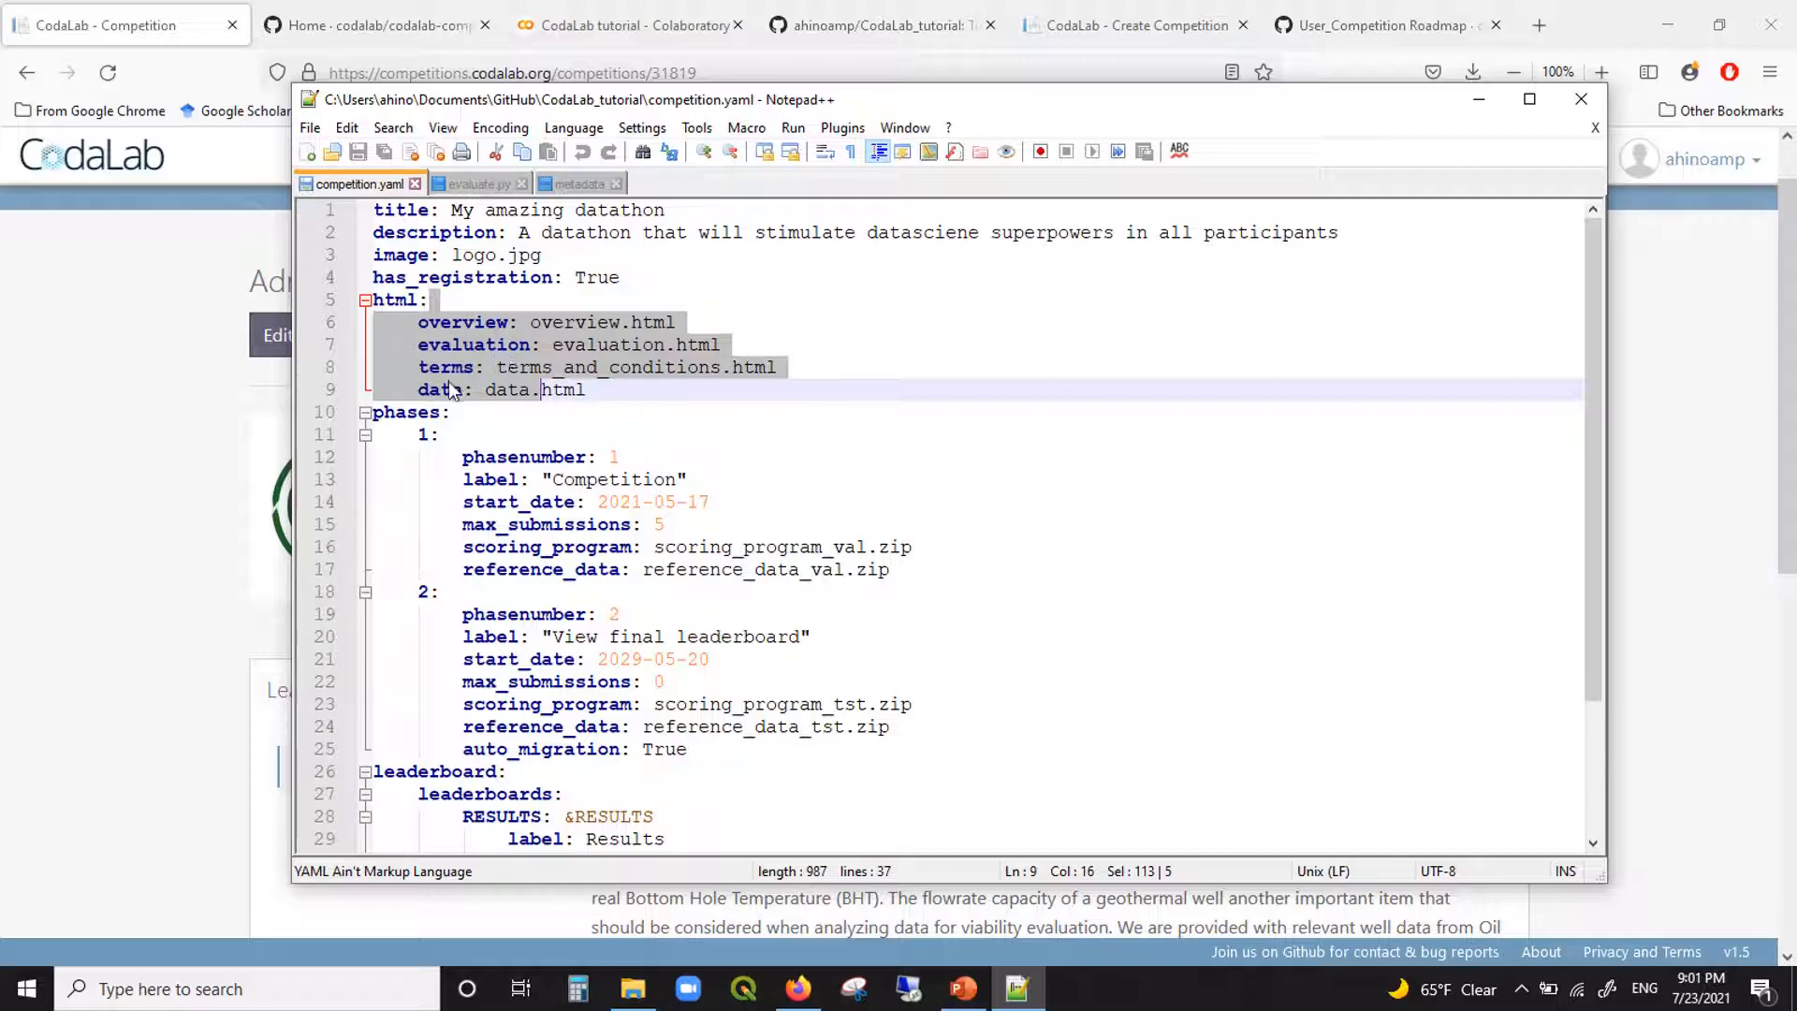
# Step: Switch back to the GtX competition page in Firefox and show the participation section with its data instructions
pyautogui.click(122, 13)
pyautogui.scroll(-3, 257, 514)
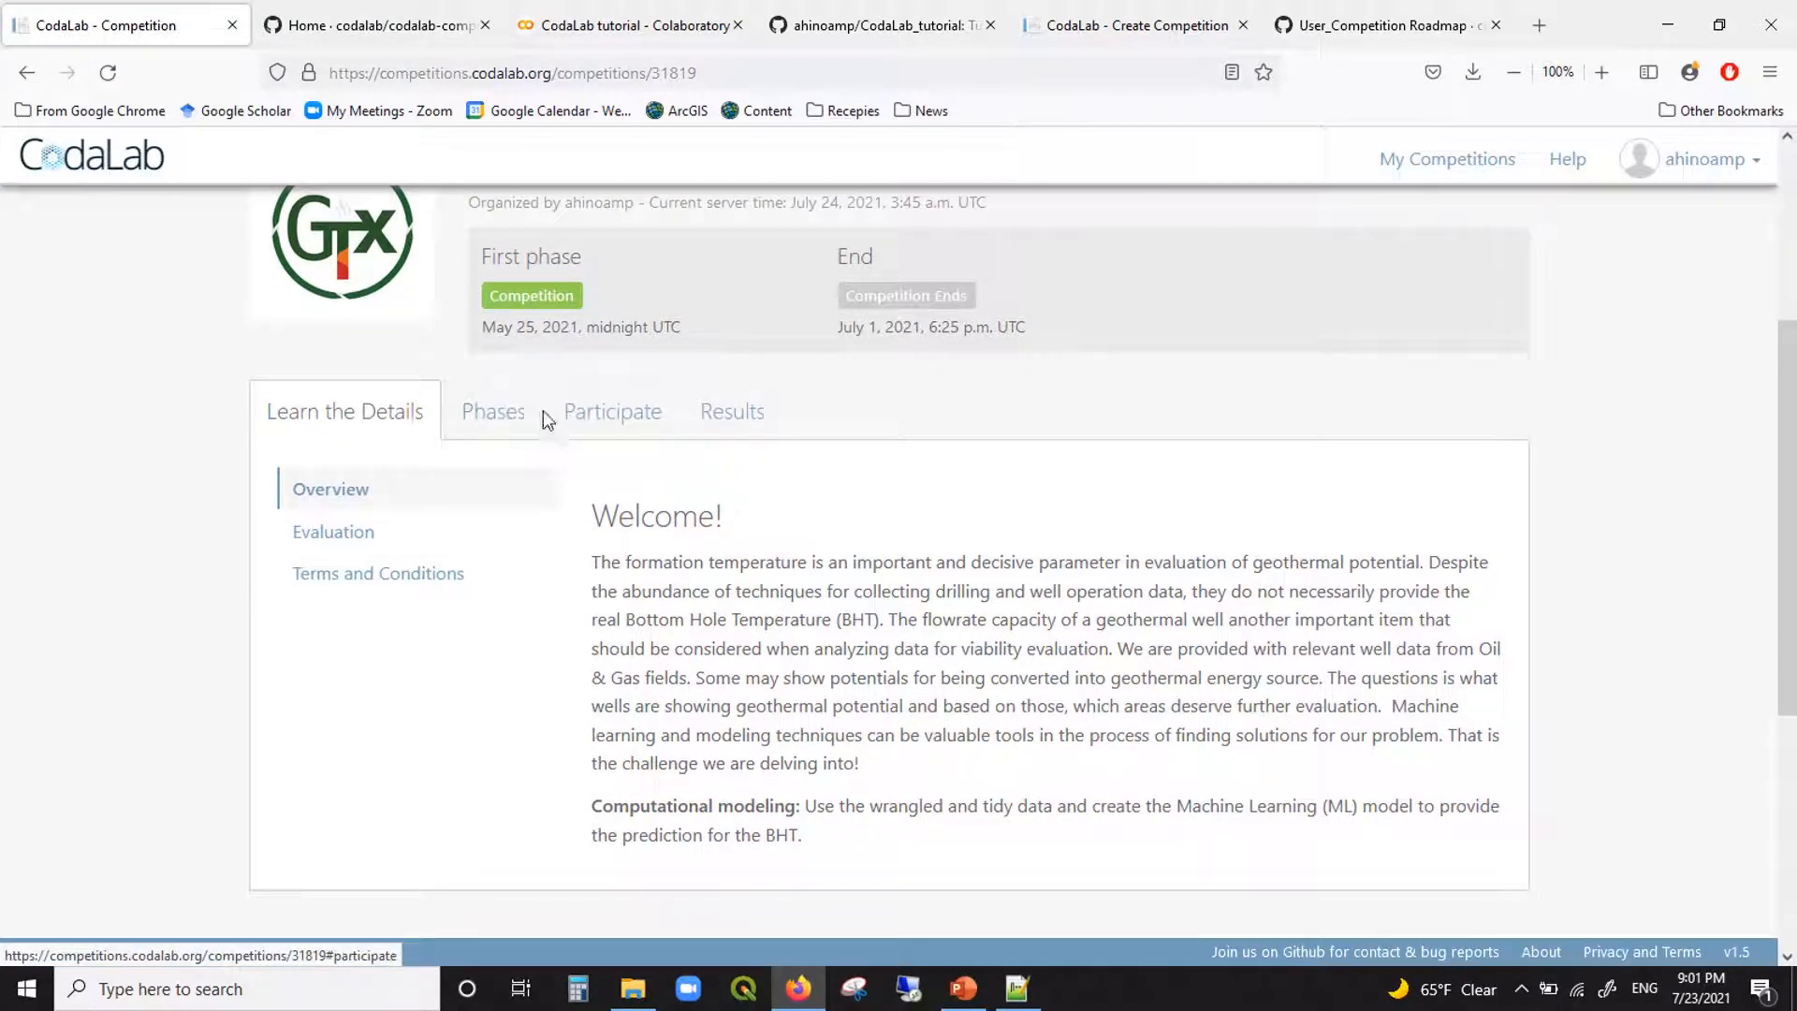
pyautogui.click(666, 410)
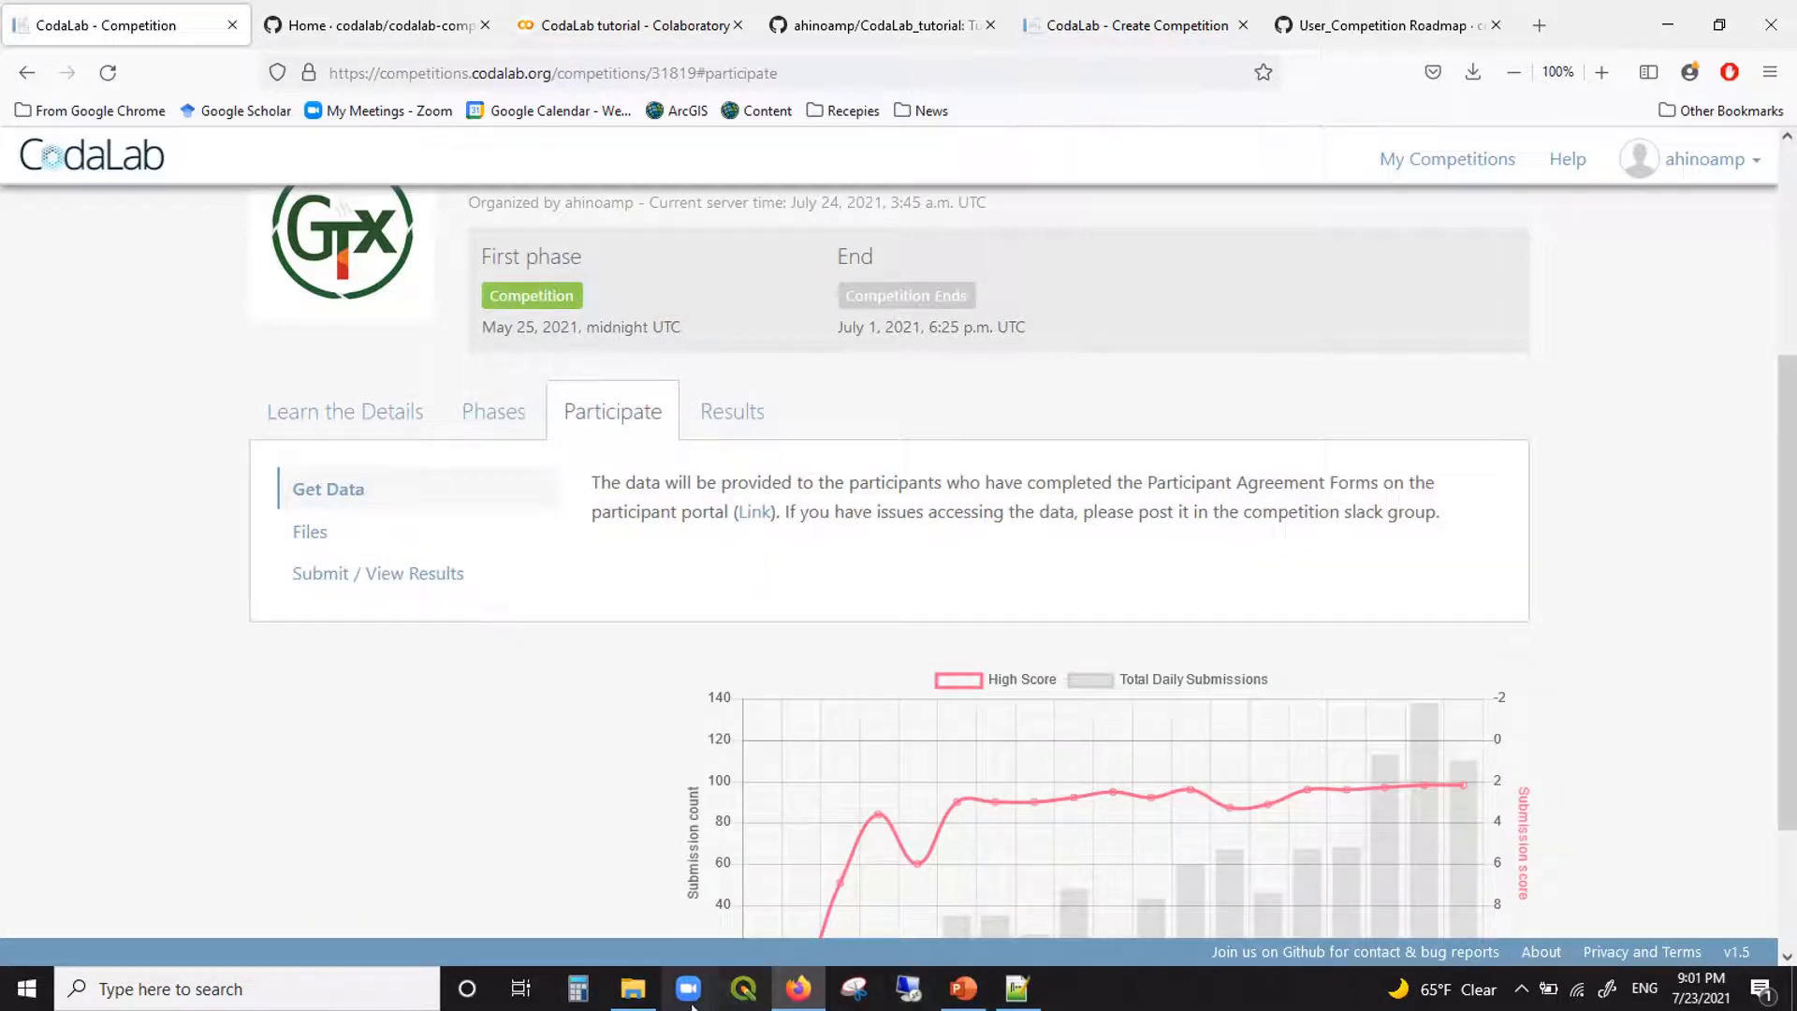
# Step: Open evaluation.html from the CodaLab_tutorial folder to view the evaluation criteria, then return to the Create Competition page
pyautogui.click(633, 988)
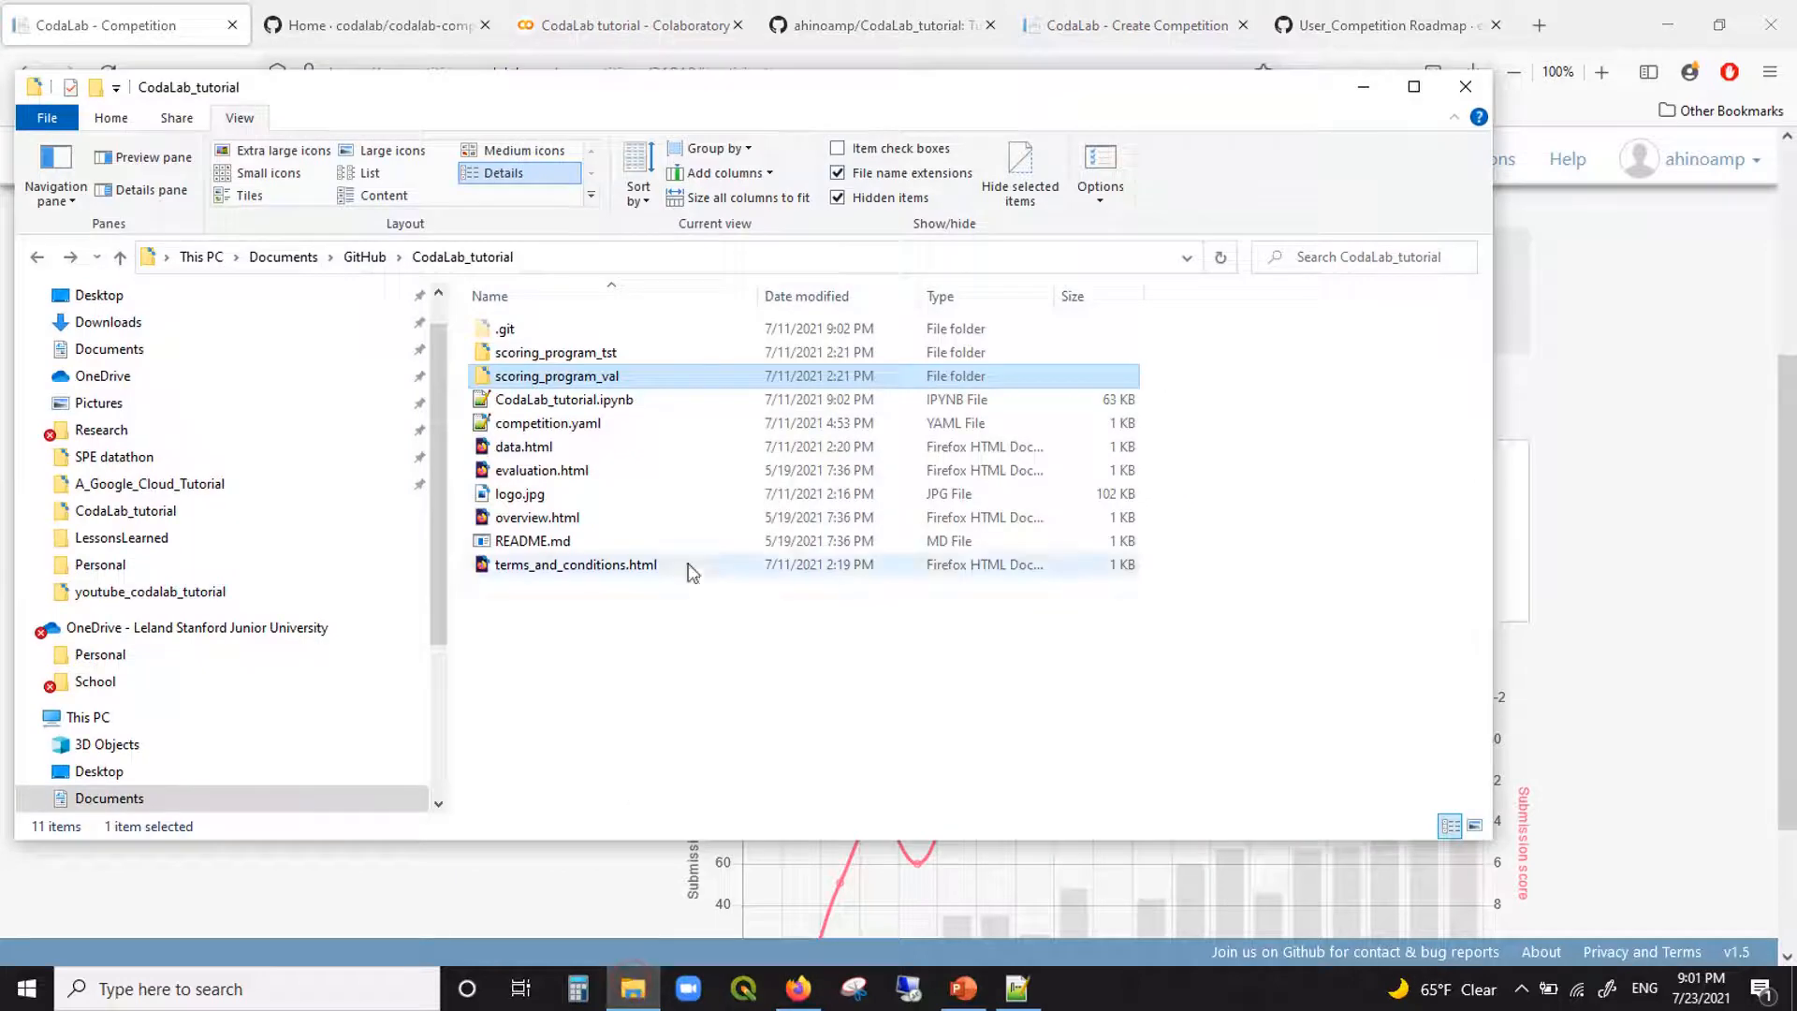
pyautogui.doubleClick(717, 470)
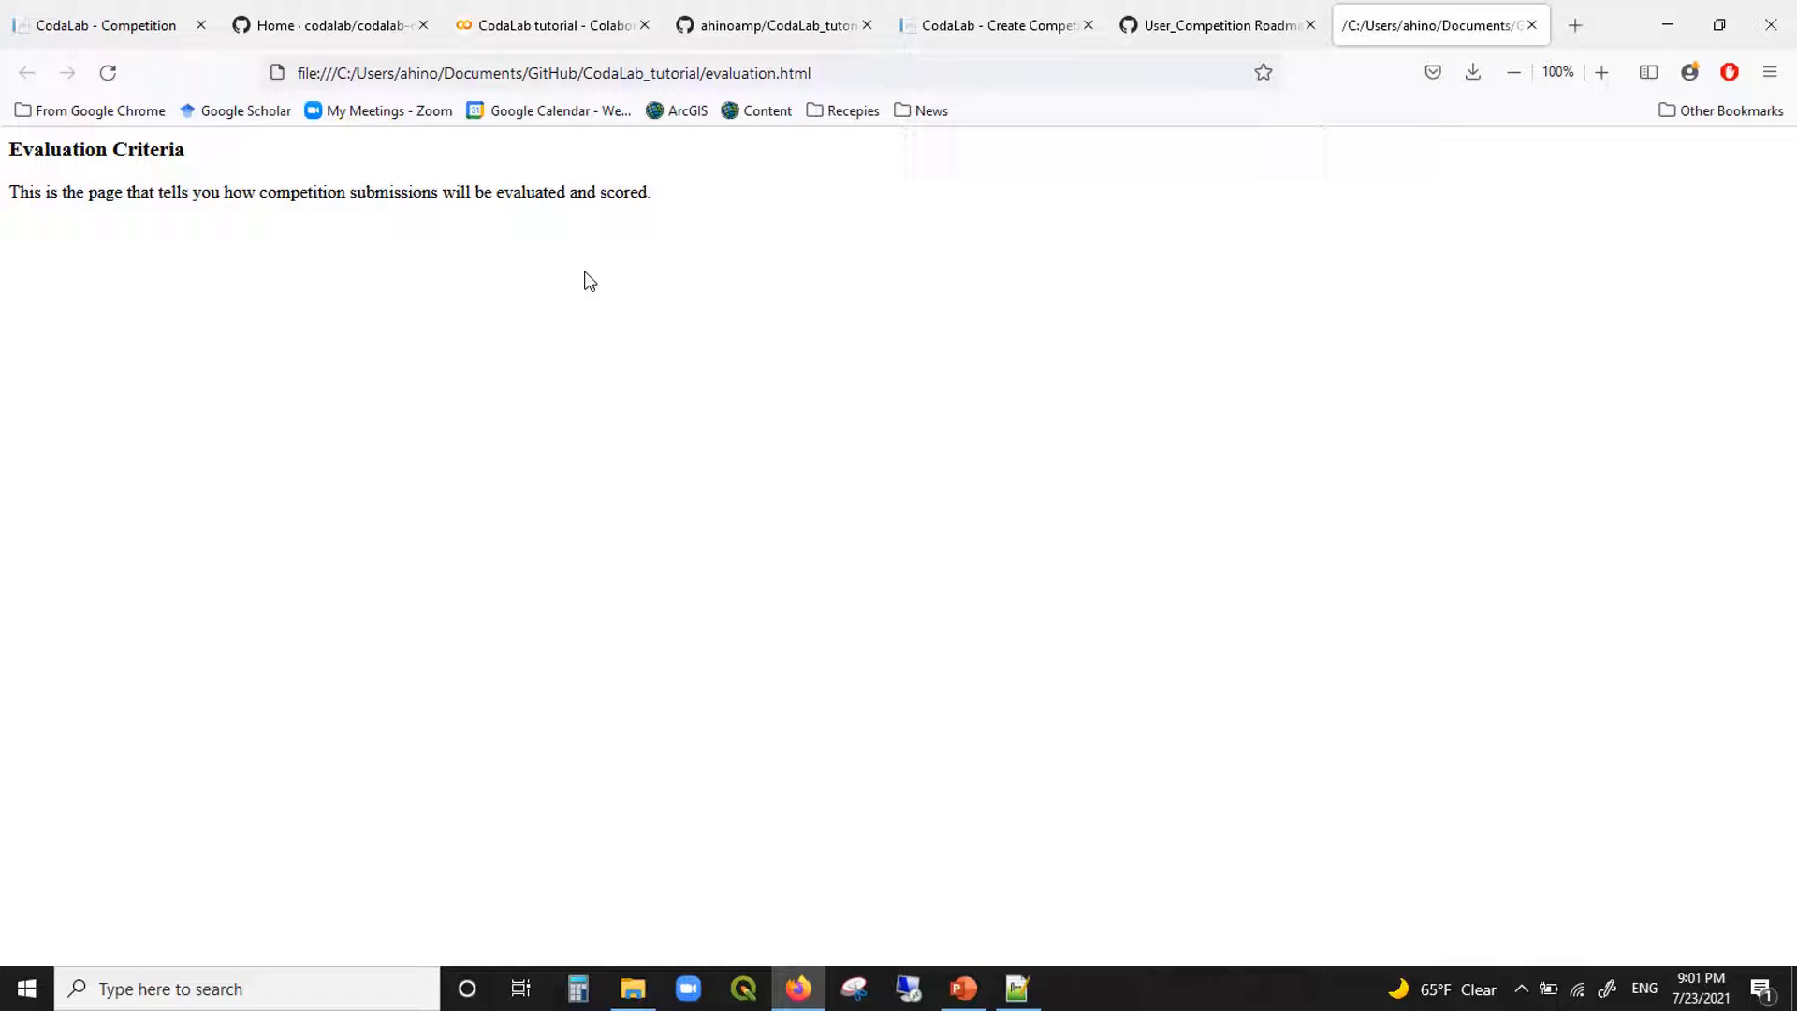
pyautogui.click(977, 9)
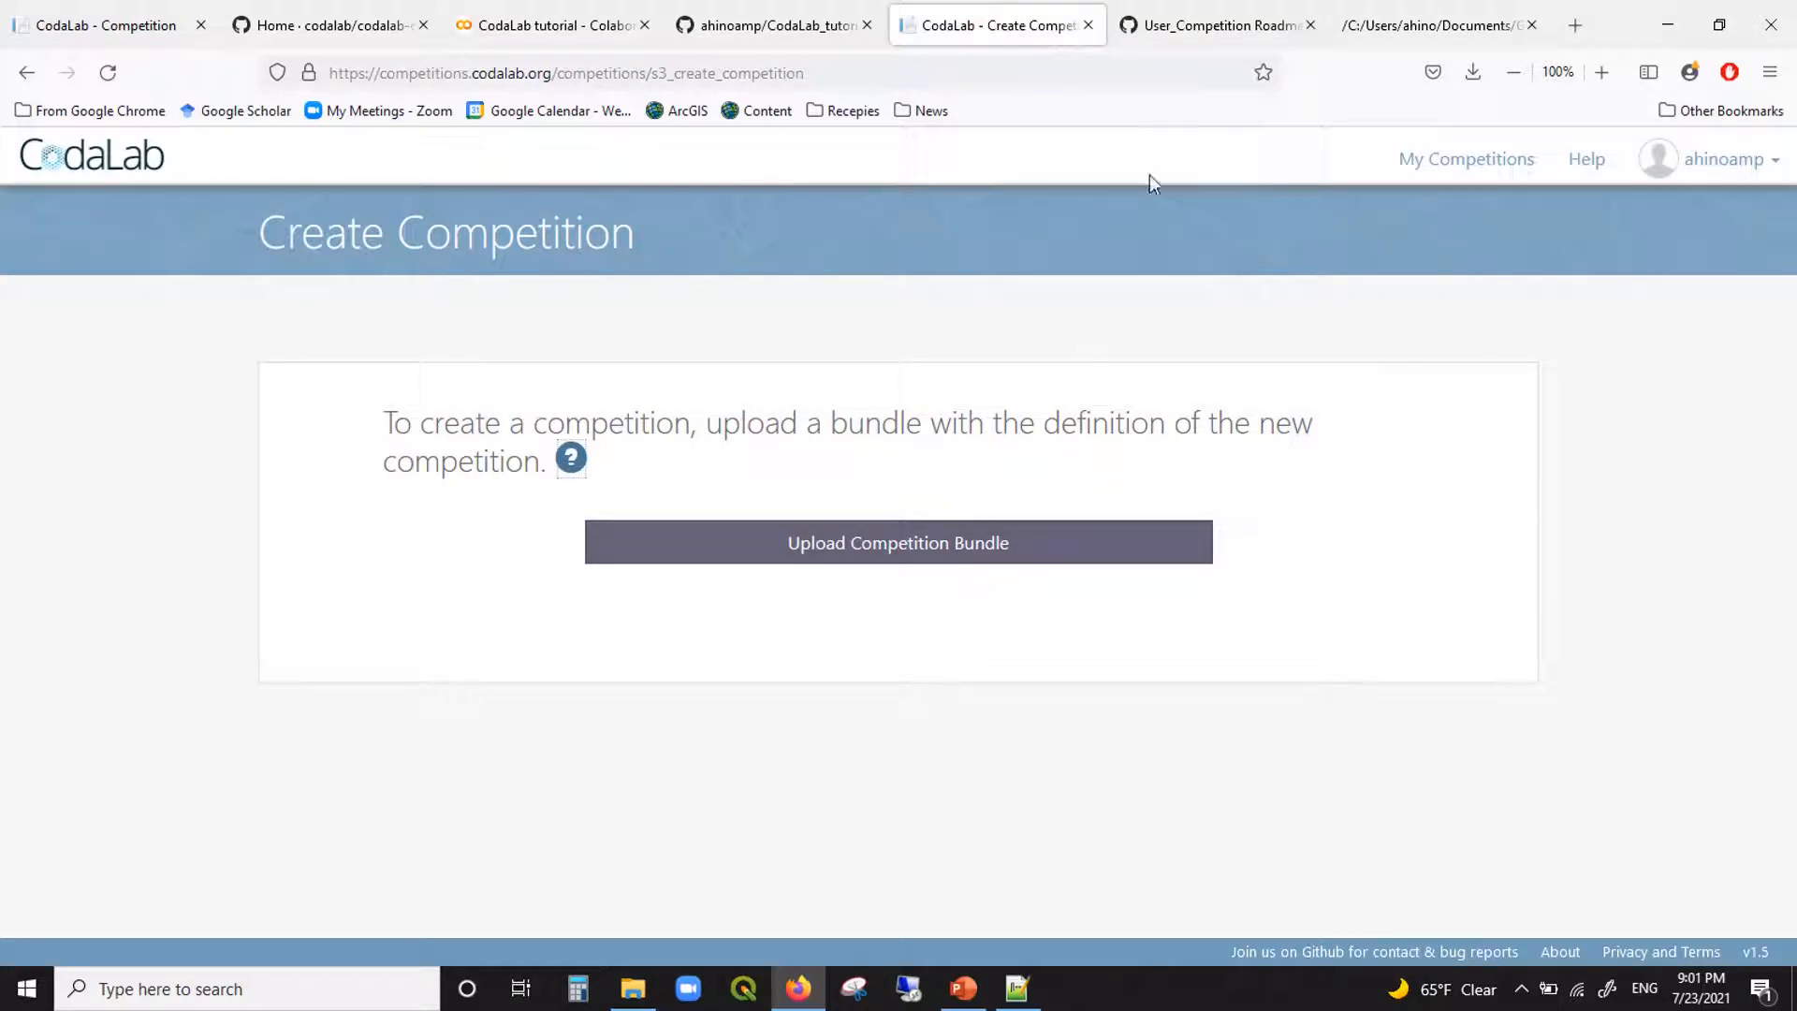
# Step: Switch to competition.yaml in Notepad++ and examine phase 1's phase number, label, start date and maximum submissions
pyautogui.click(1017, 990)
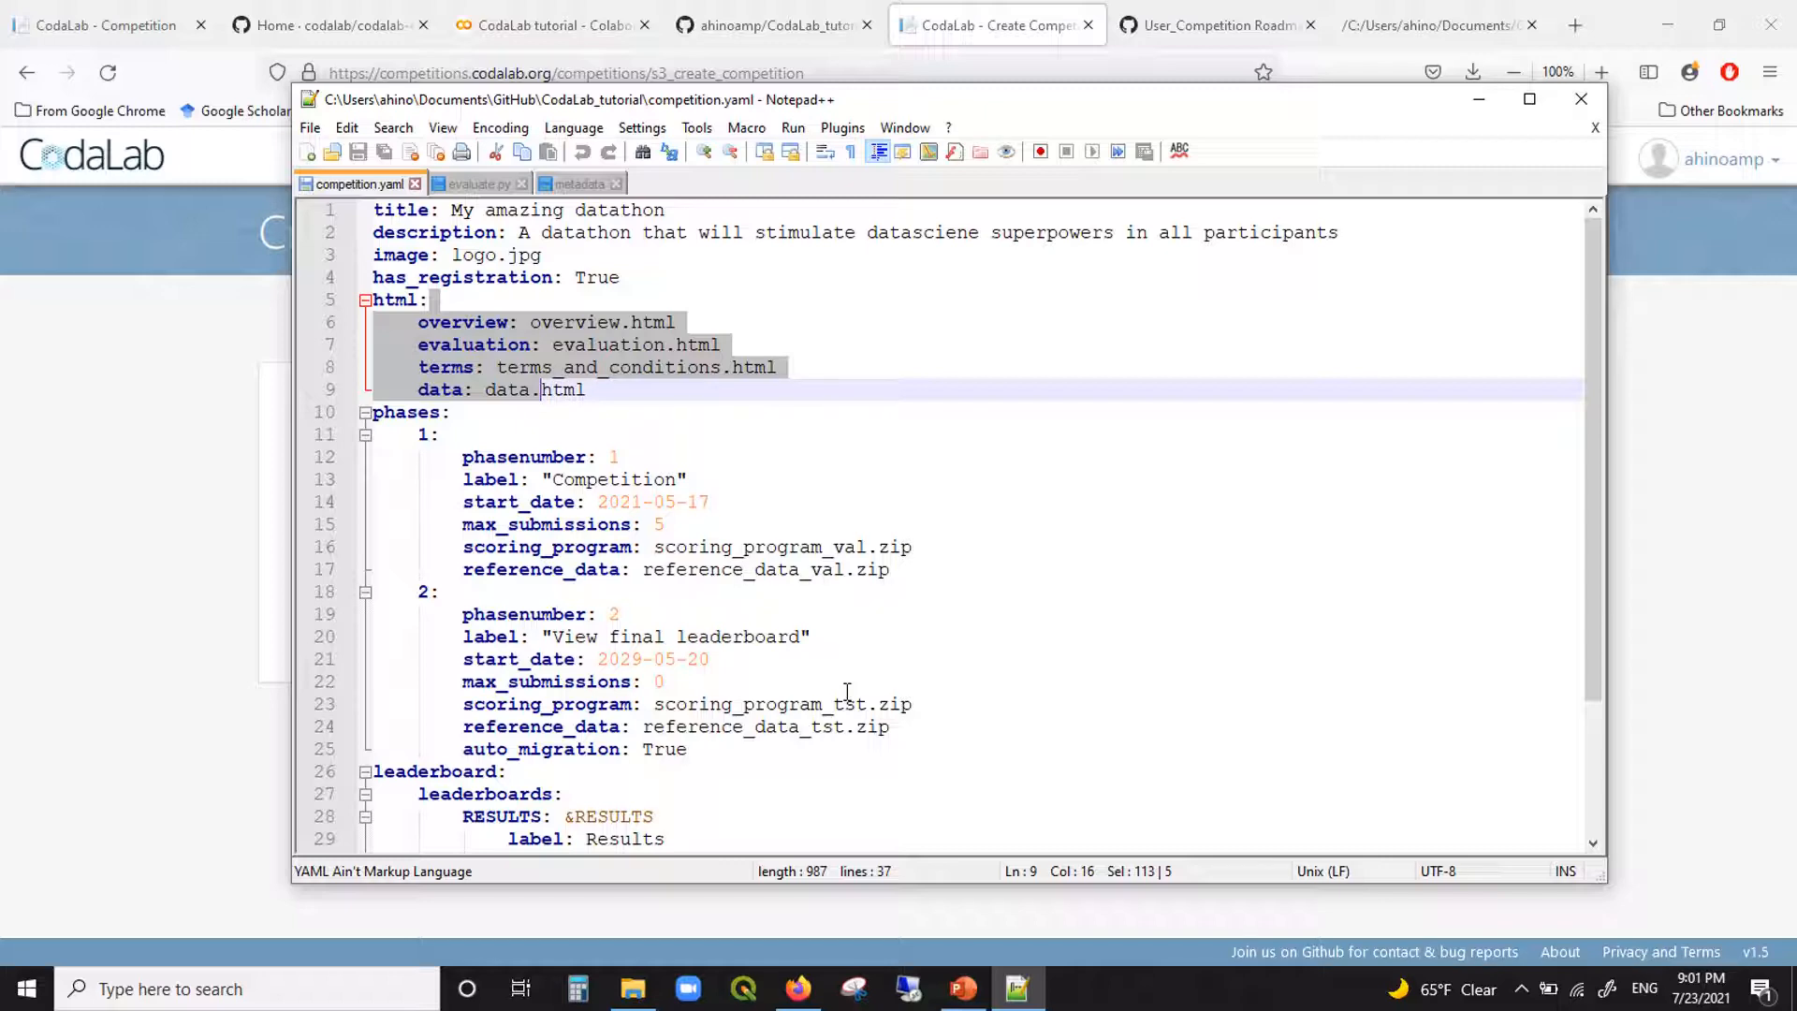
pyautogui.click(497, 436)
pyautogui.scroll(-2, 499, 432)
pyautogui.scroll(1, 502, 429)
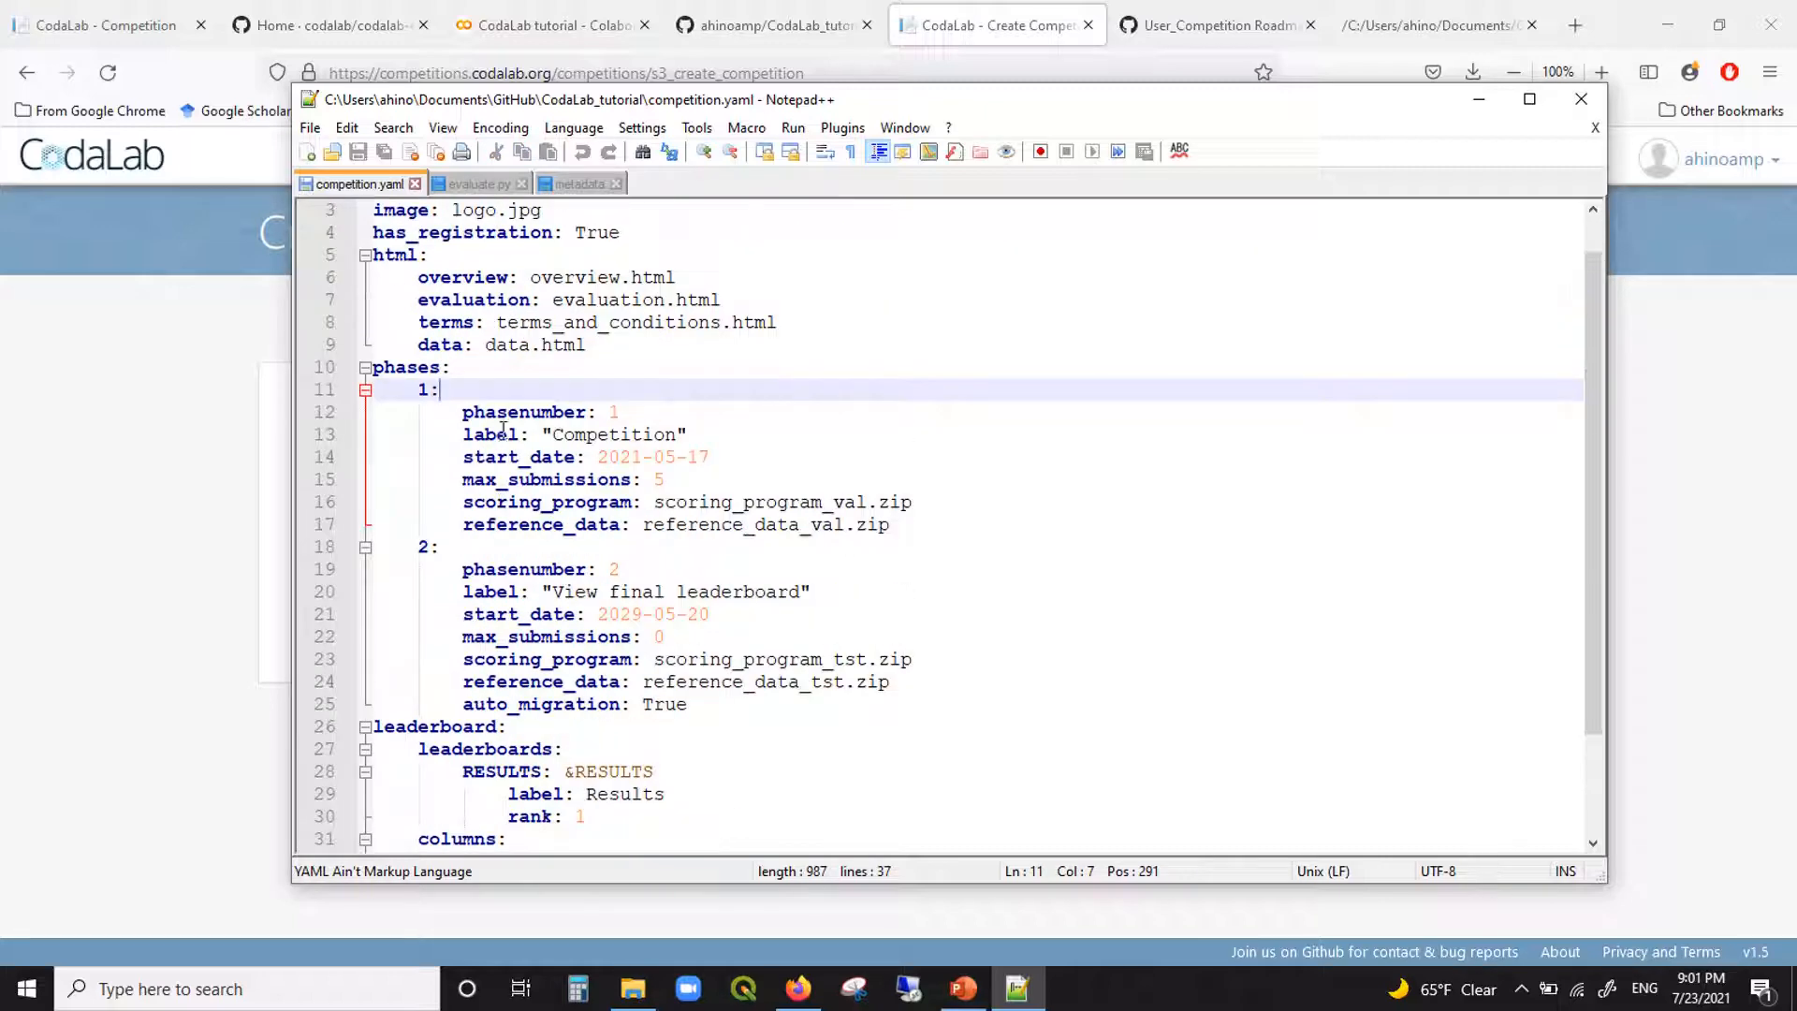
pyautogui.click(532, 408)
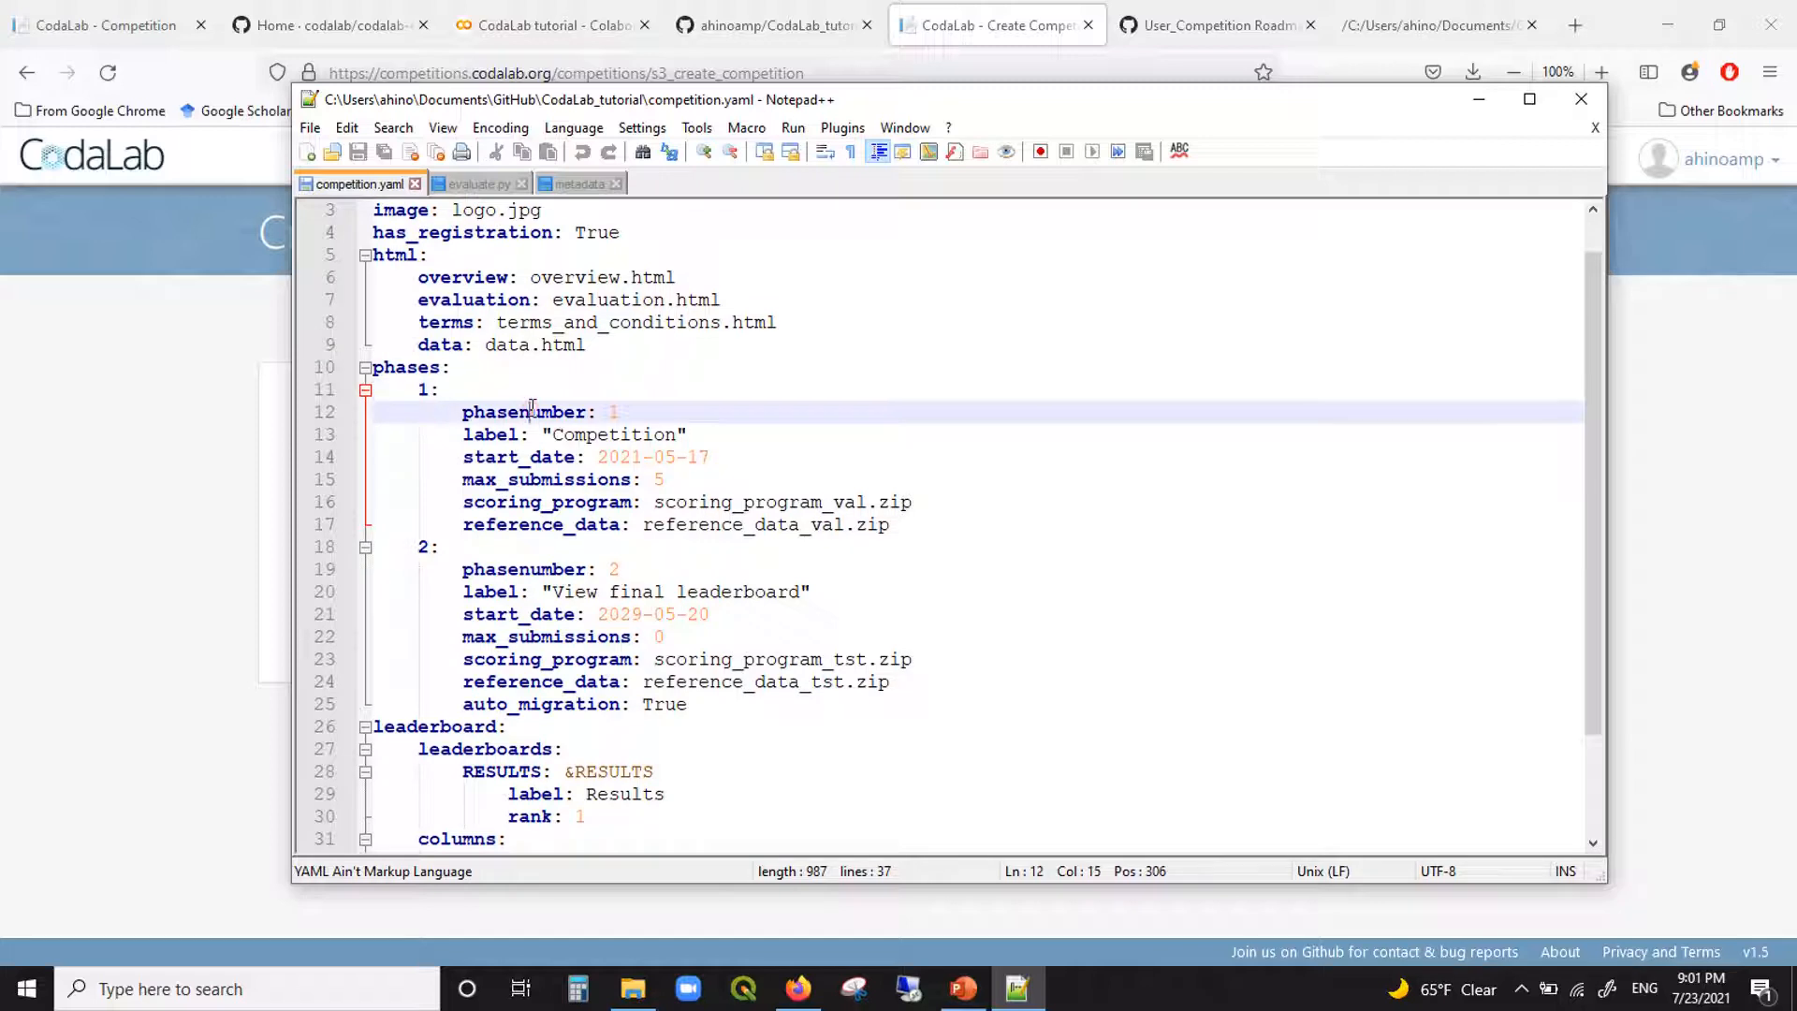
pyautogui.click(578, 438)
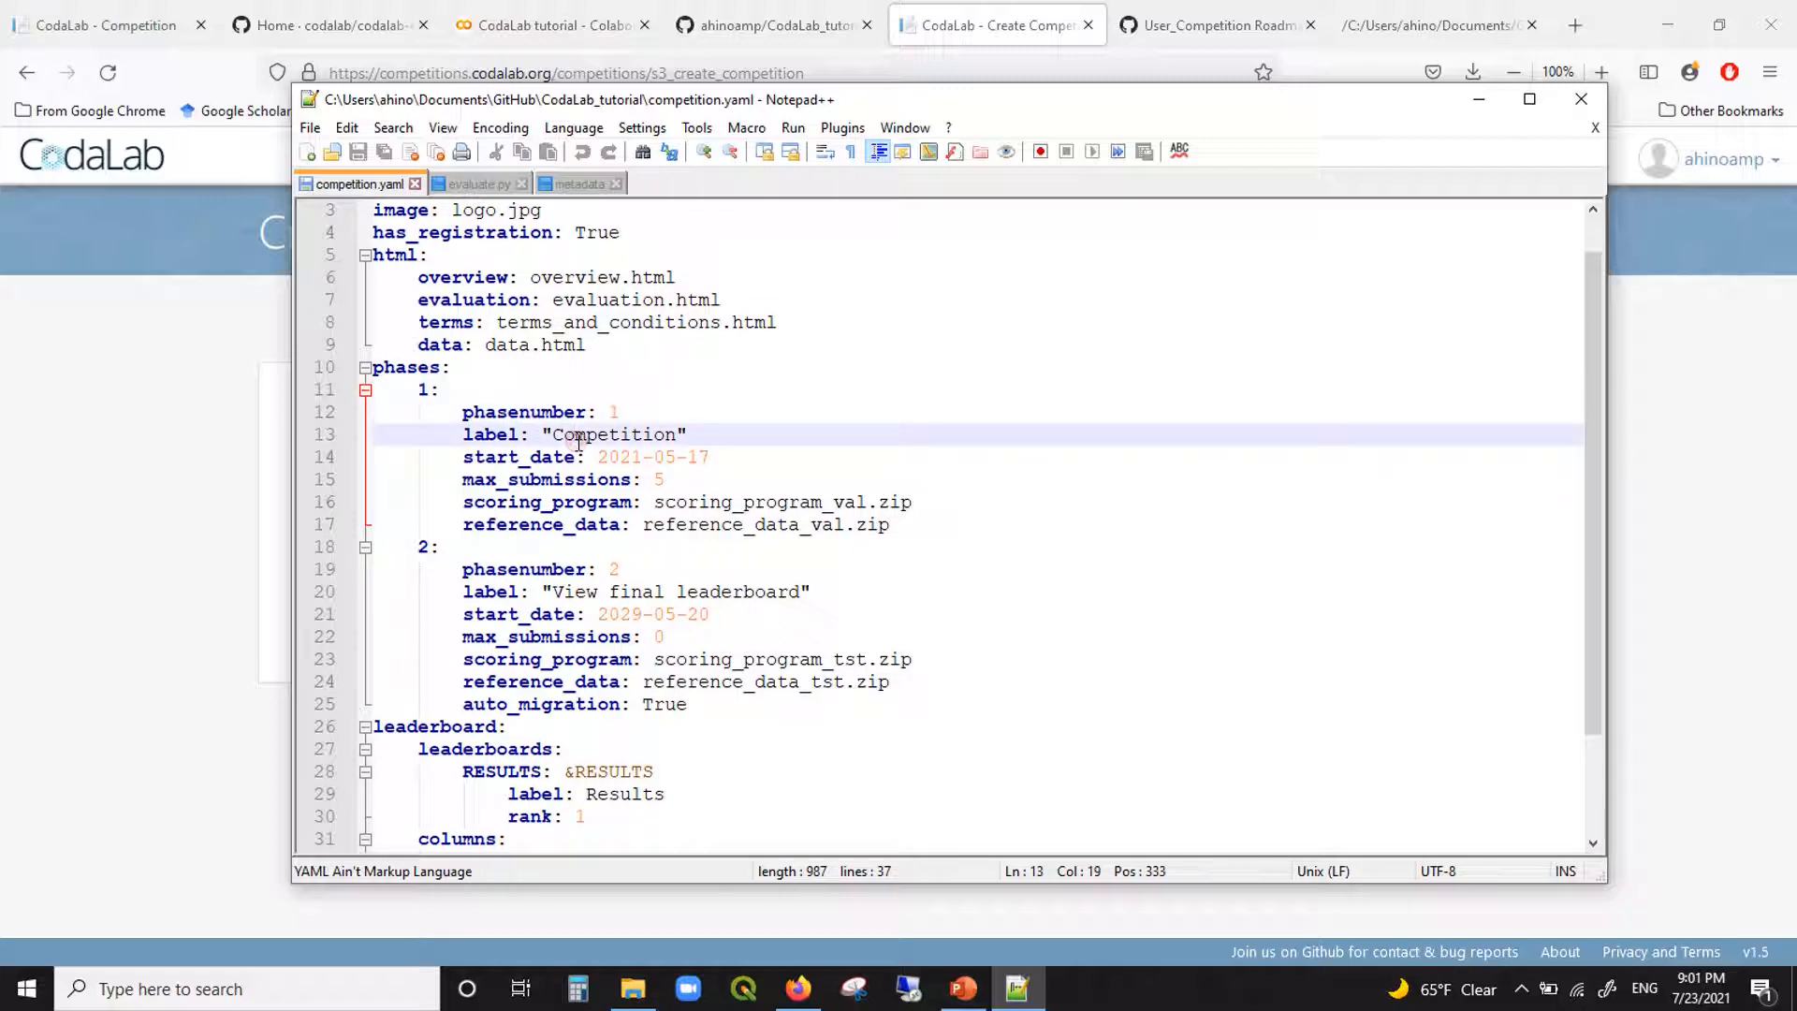
pyautogui.click(531, 459)
pyautogui.doubleClick(532, 459)
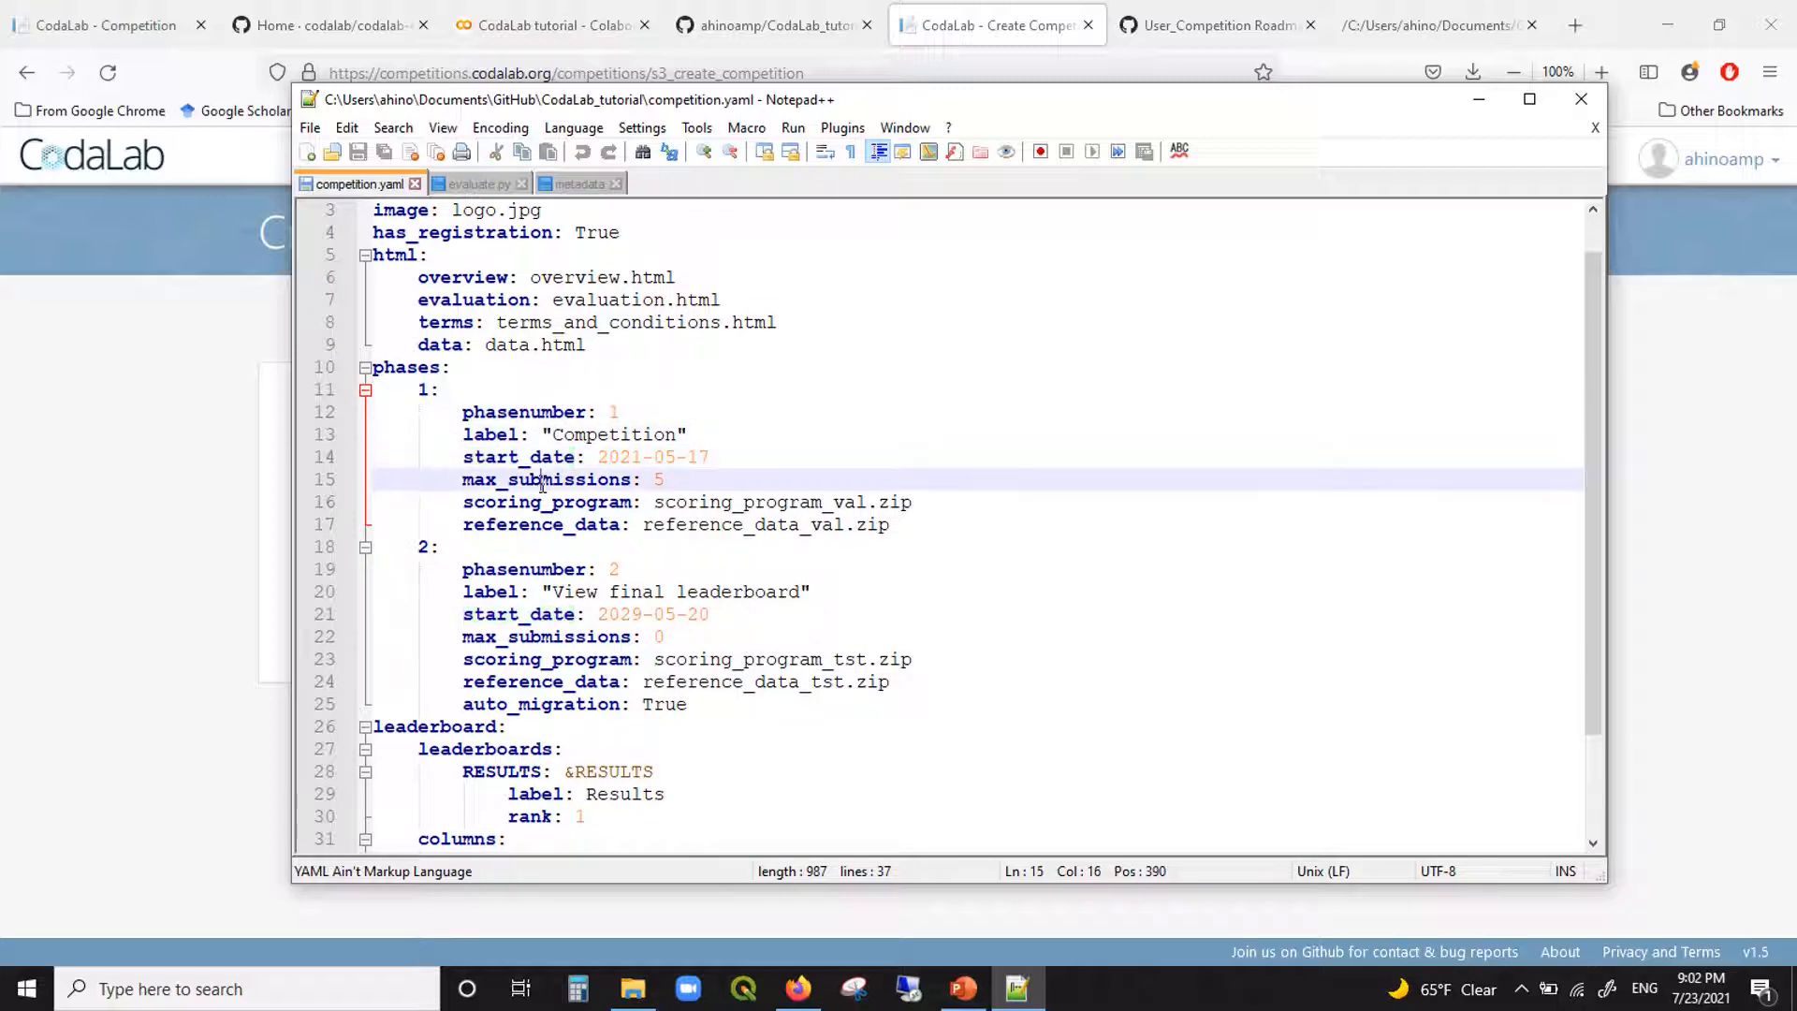
pyautogui.doubleClick(542, 481)
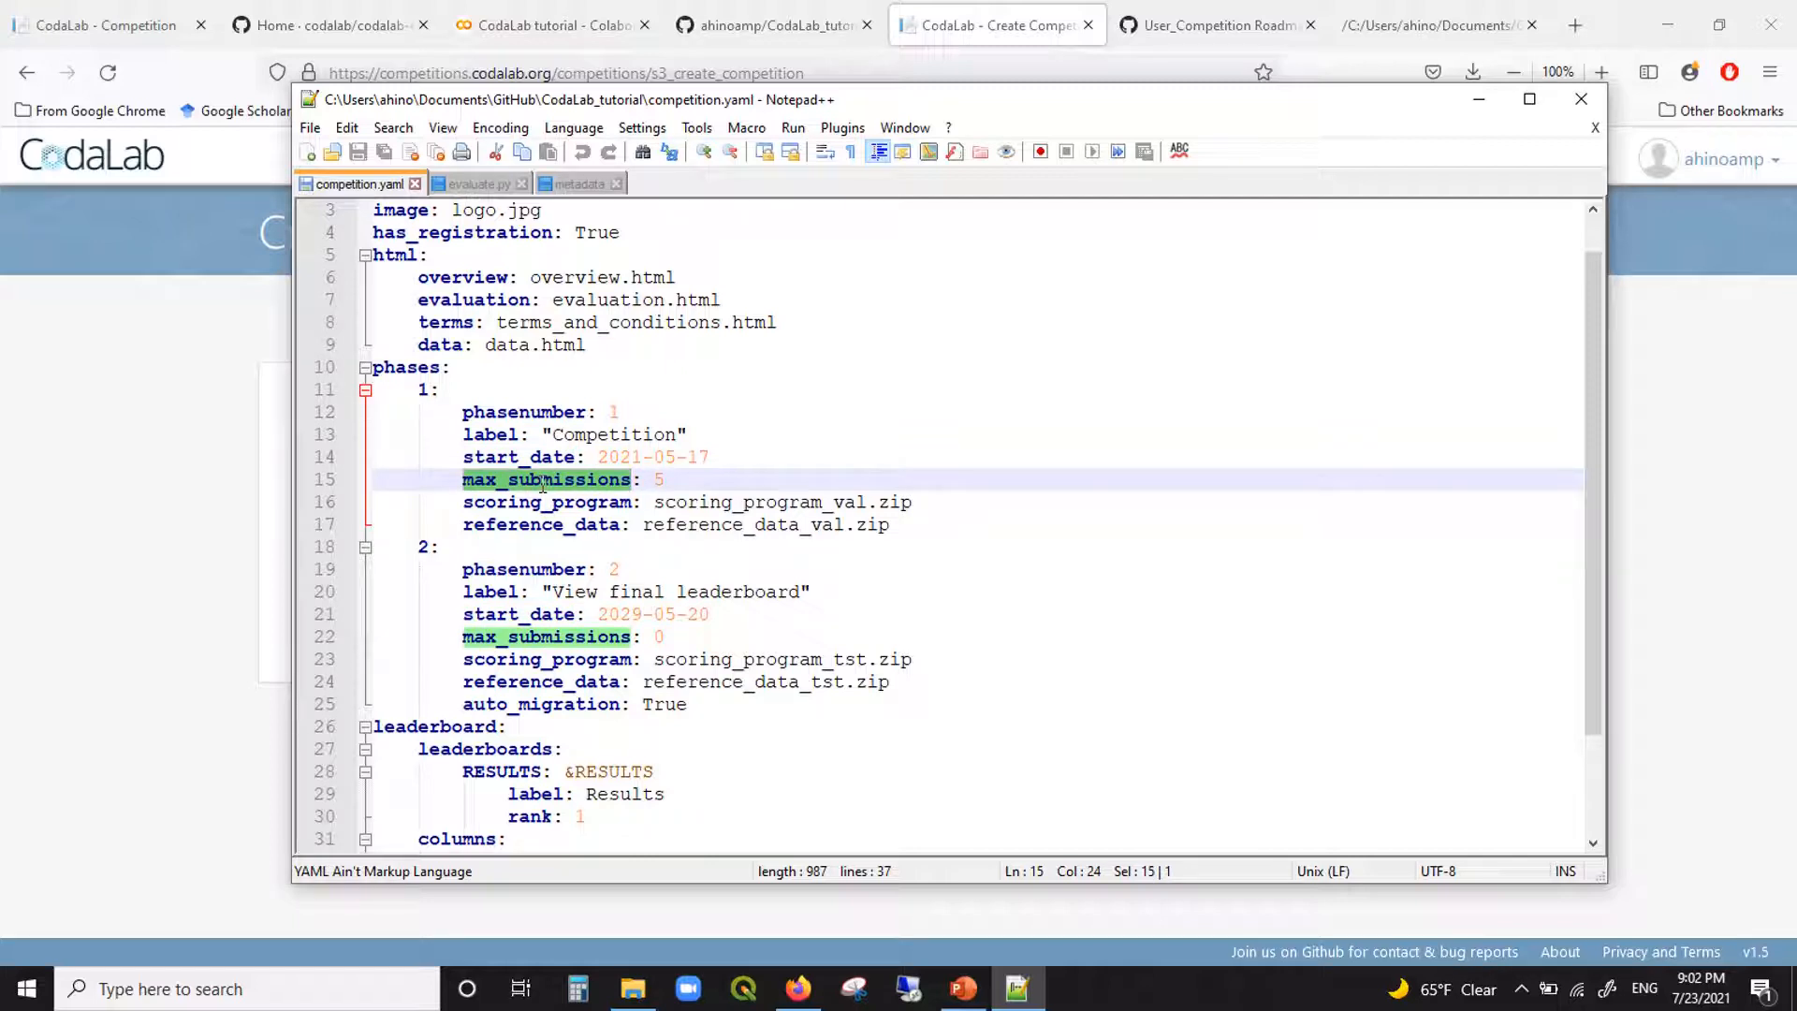
# Step: Highlight the scoring program archives of both phases and phase 1's reference data archive
pyautogui.doubleClick(585, 503)
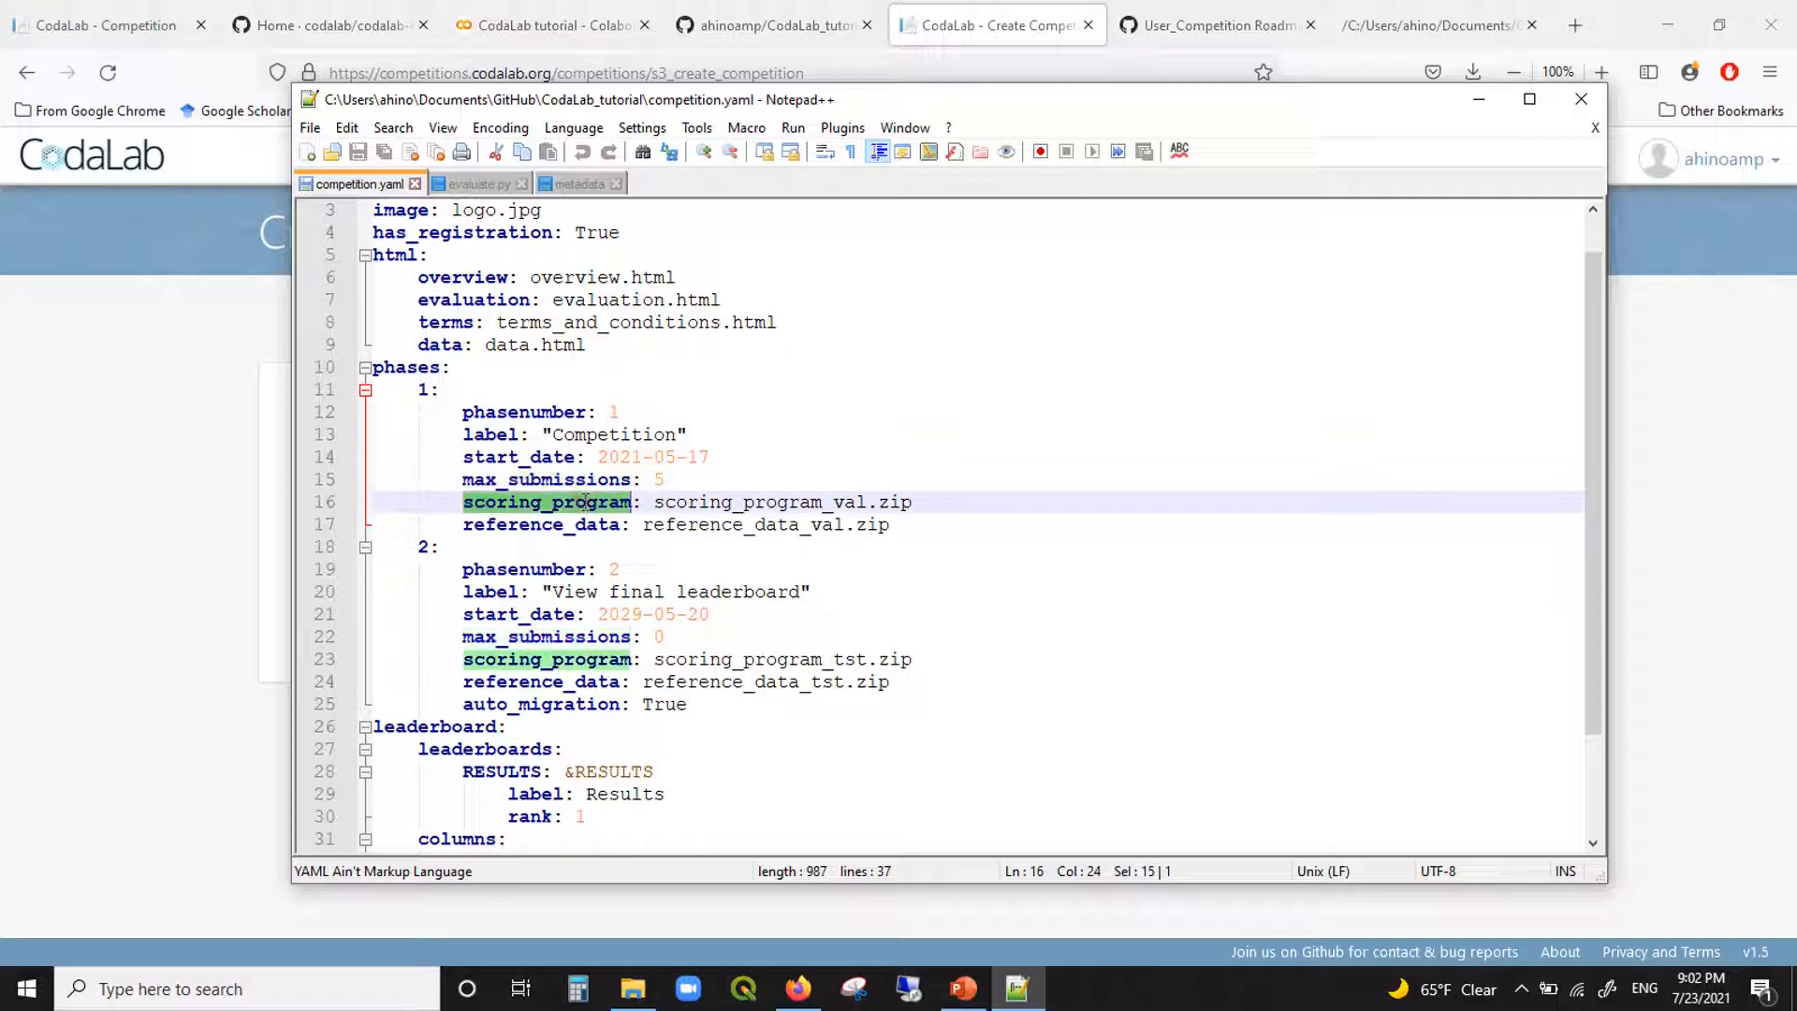
pyautogui.doubleClick(746, 503)
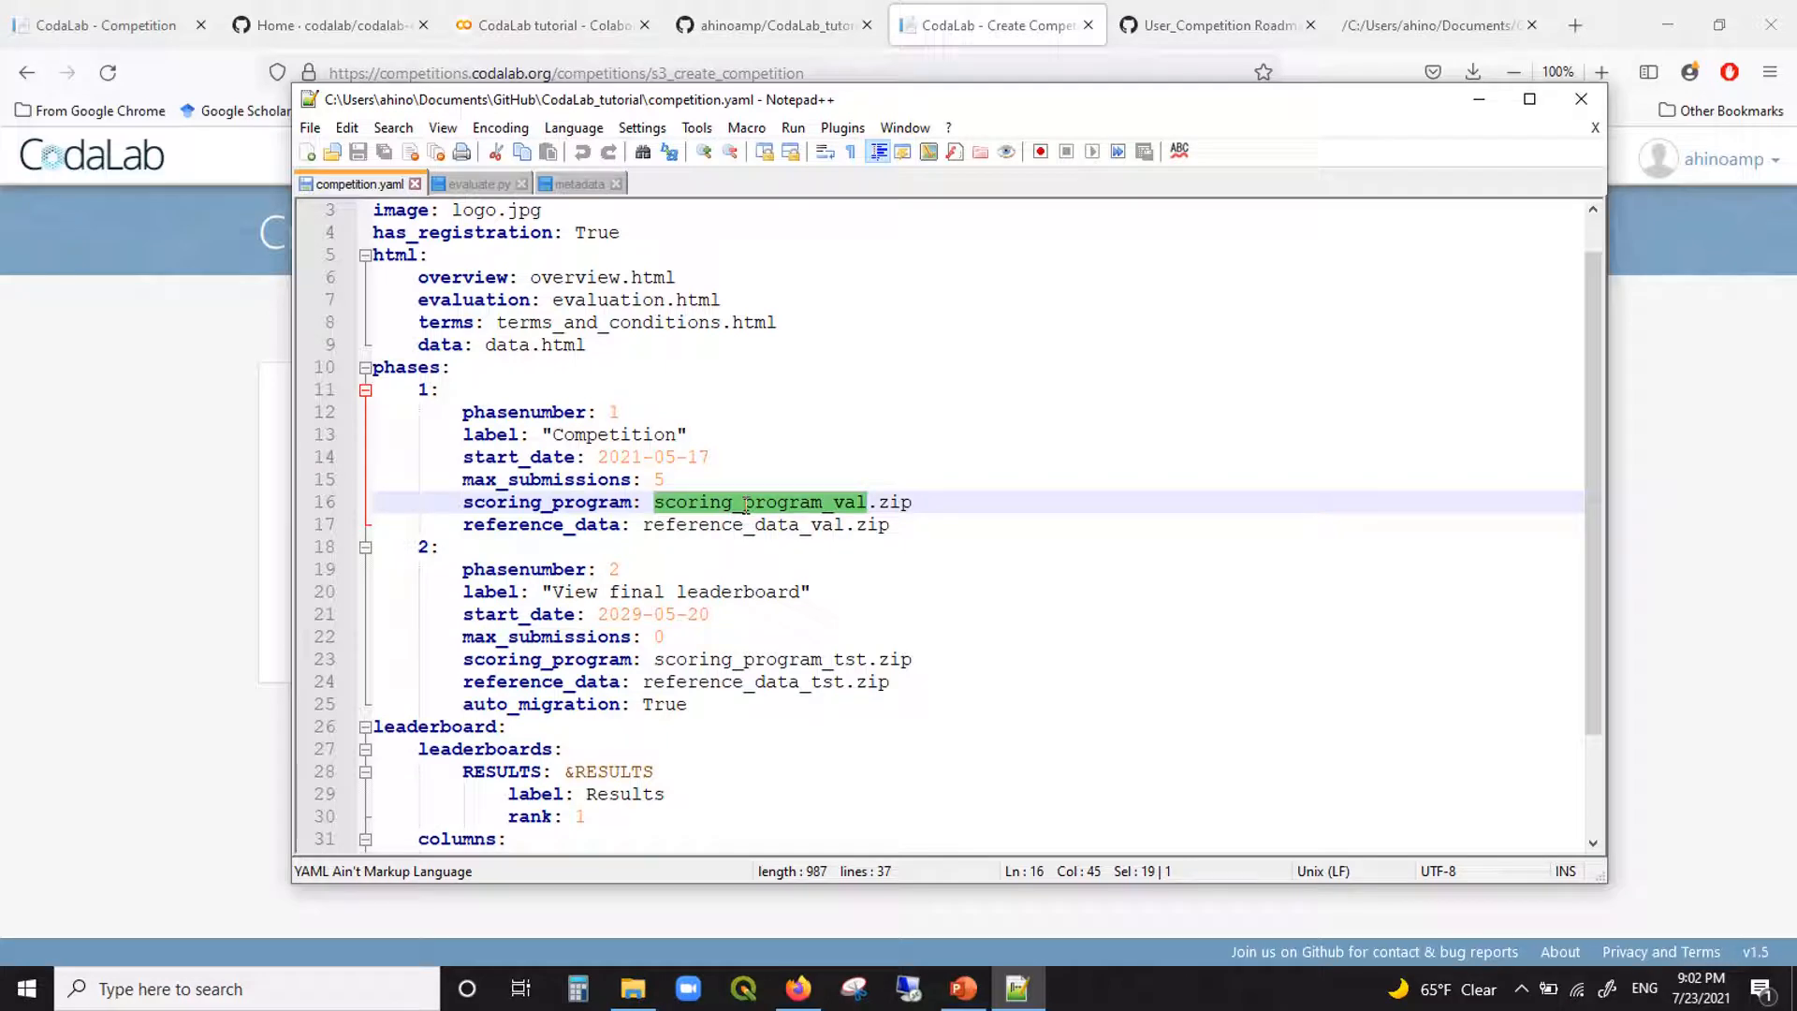
pyautogui.doubleClick(792, 659)
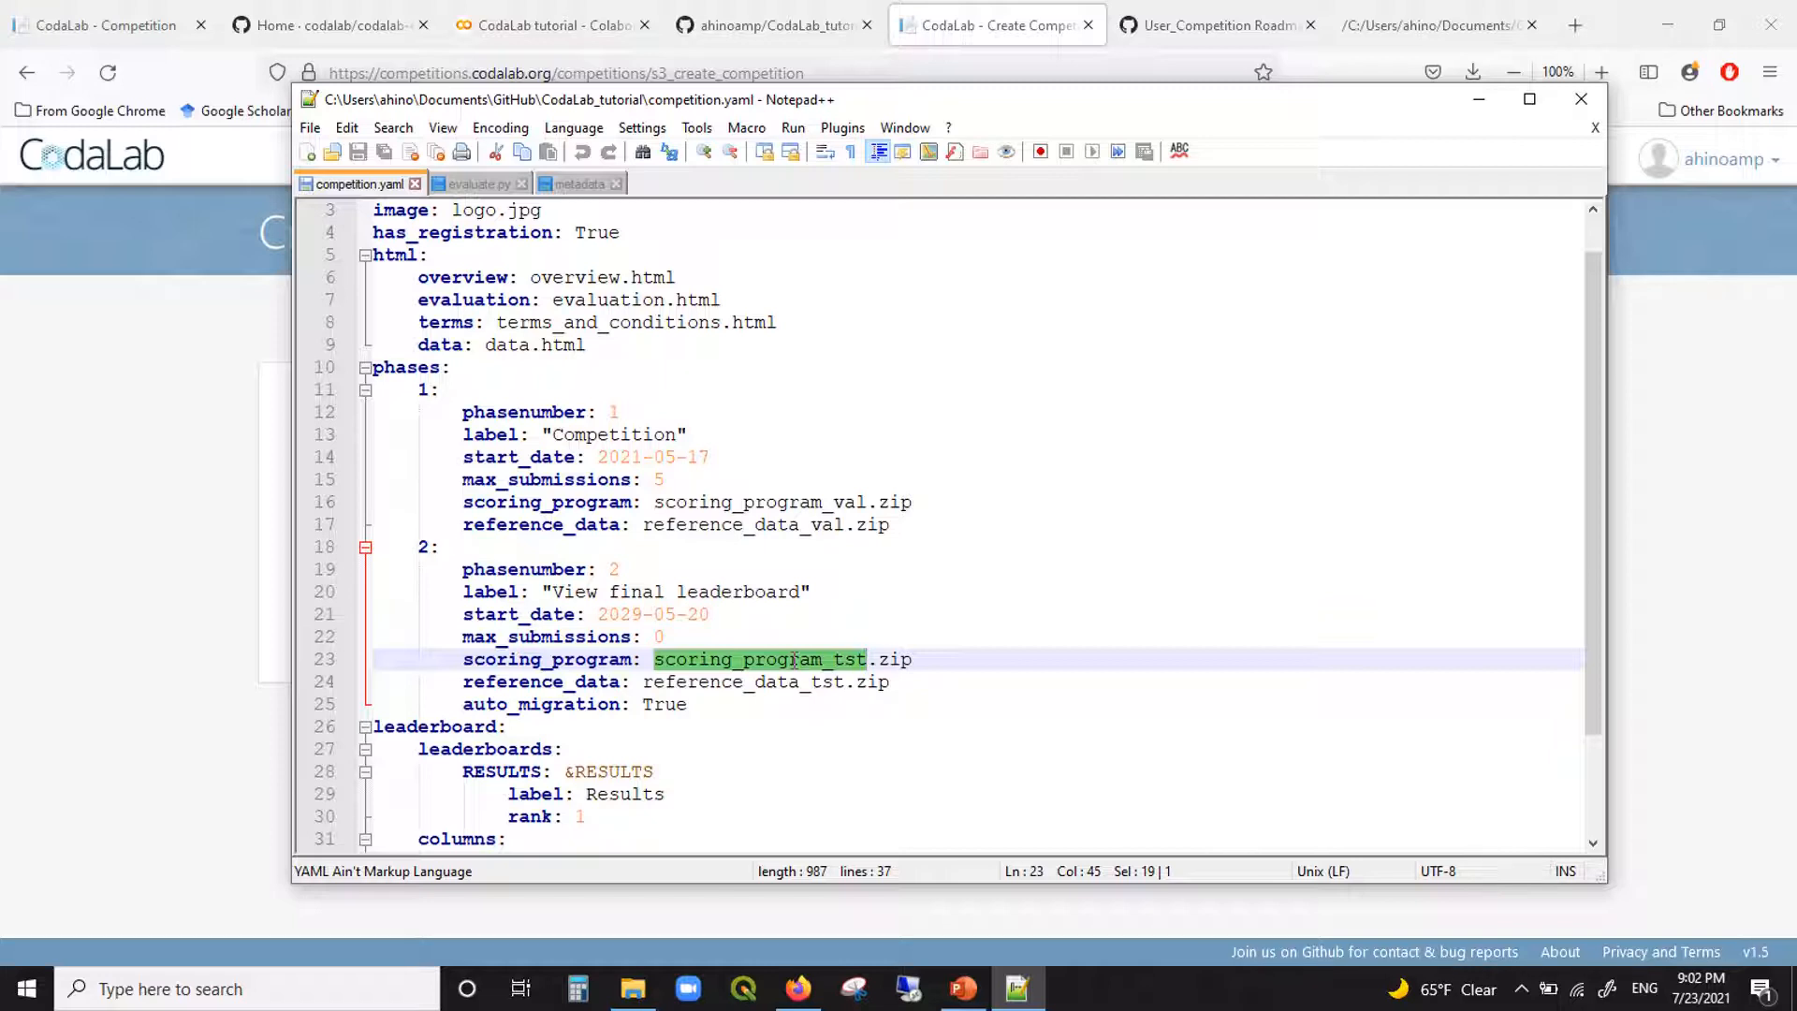
pyautogui.doubleClick(798, 522)
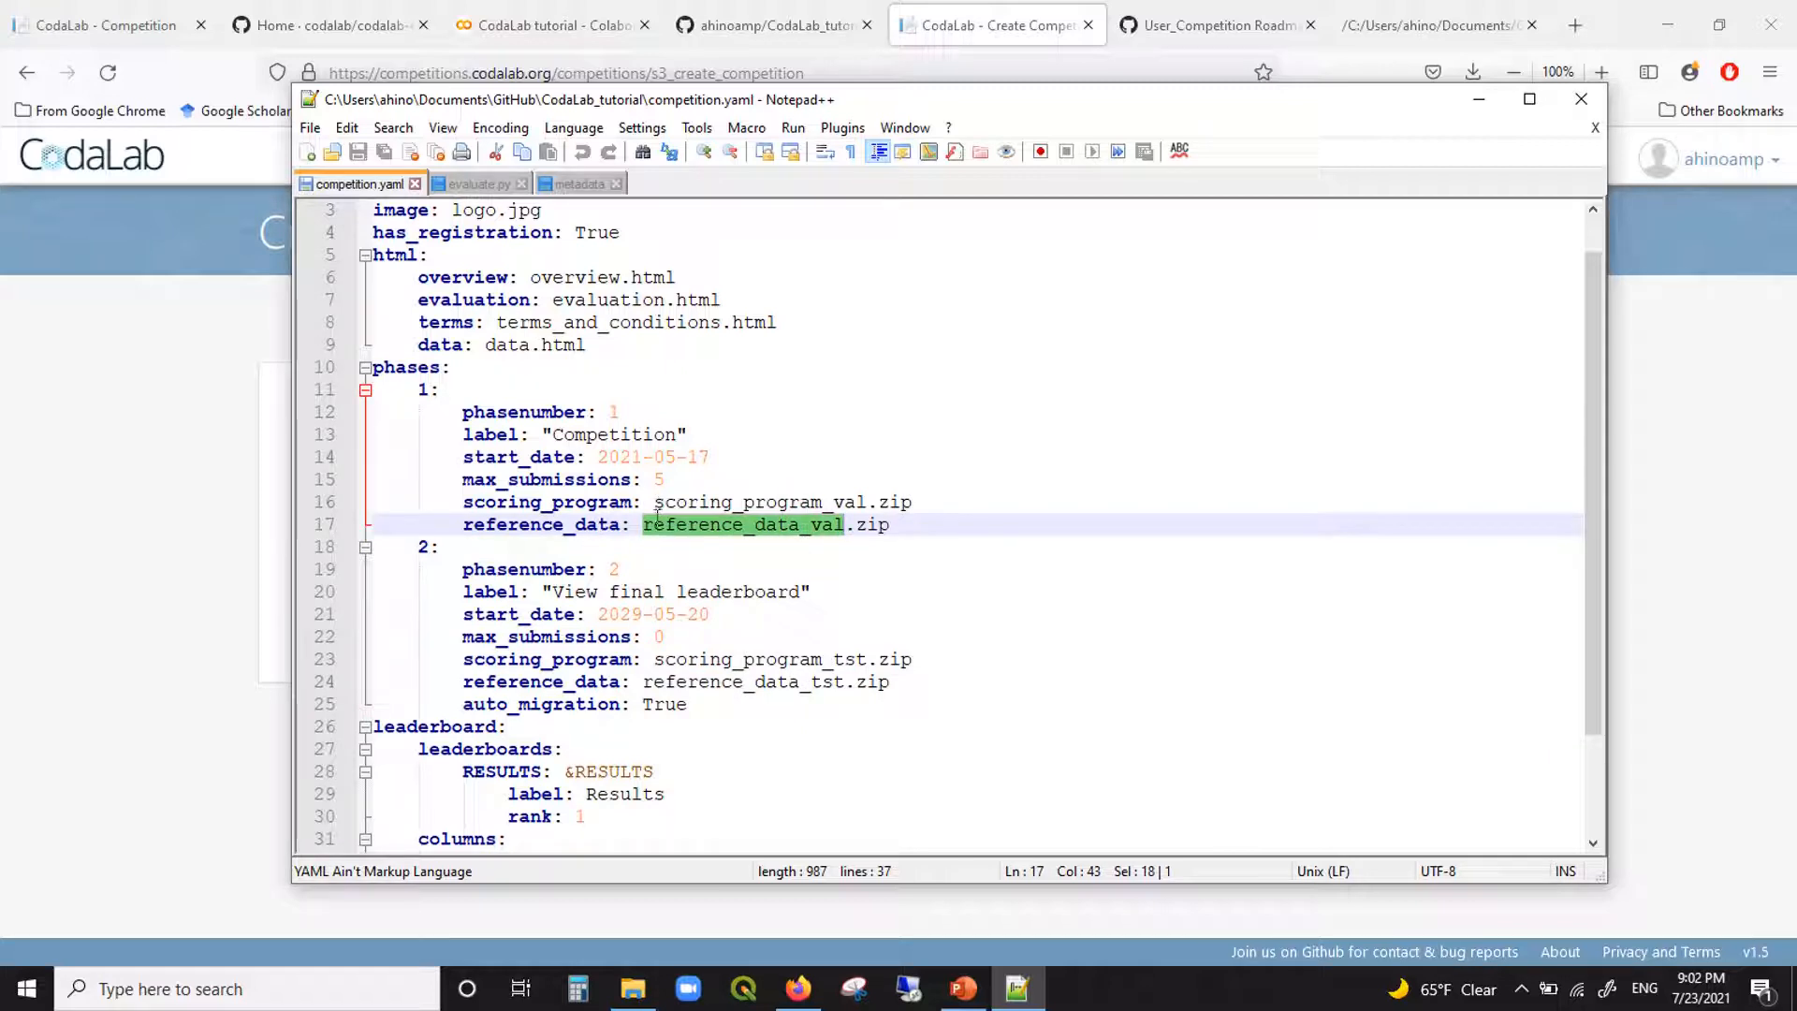
# Step: Highlight the phase 1 block, then single out its scoring_program_val and reference_data_val entries again
pyautogui.moveTo(484, 412); pyautogui.dragTo(659, 528)
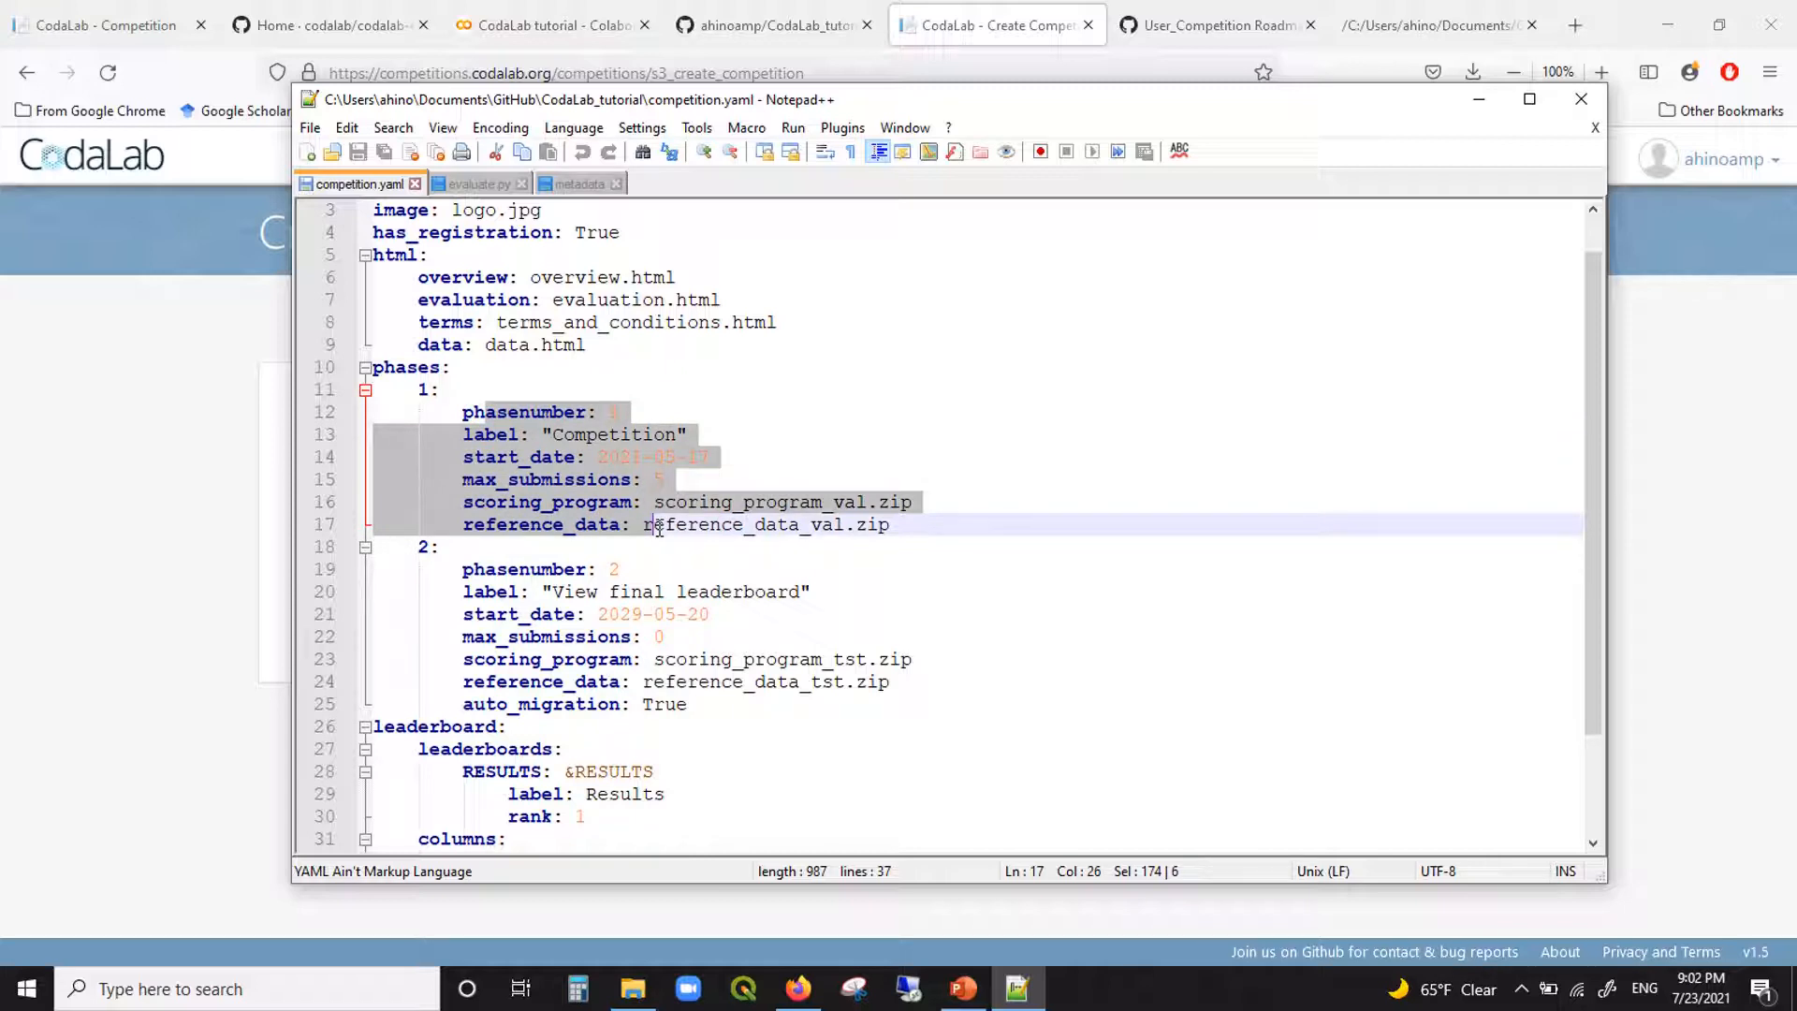
pyautogui.click(659, 527)
pyautogui.moveTo(565, 480); pyautogui.dragTo(607, 505)
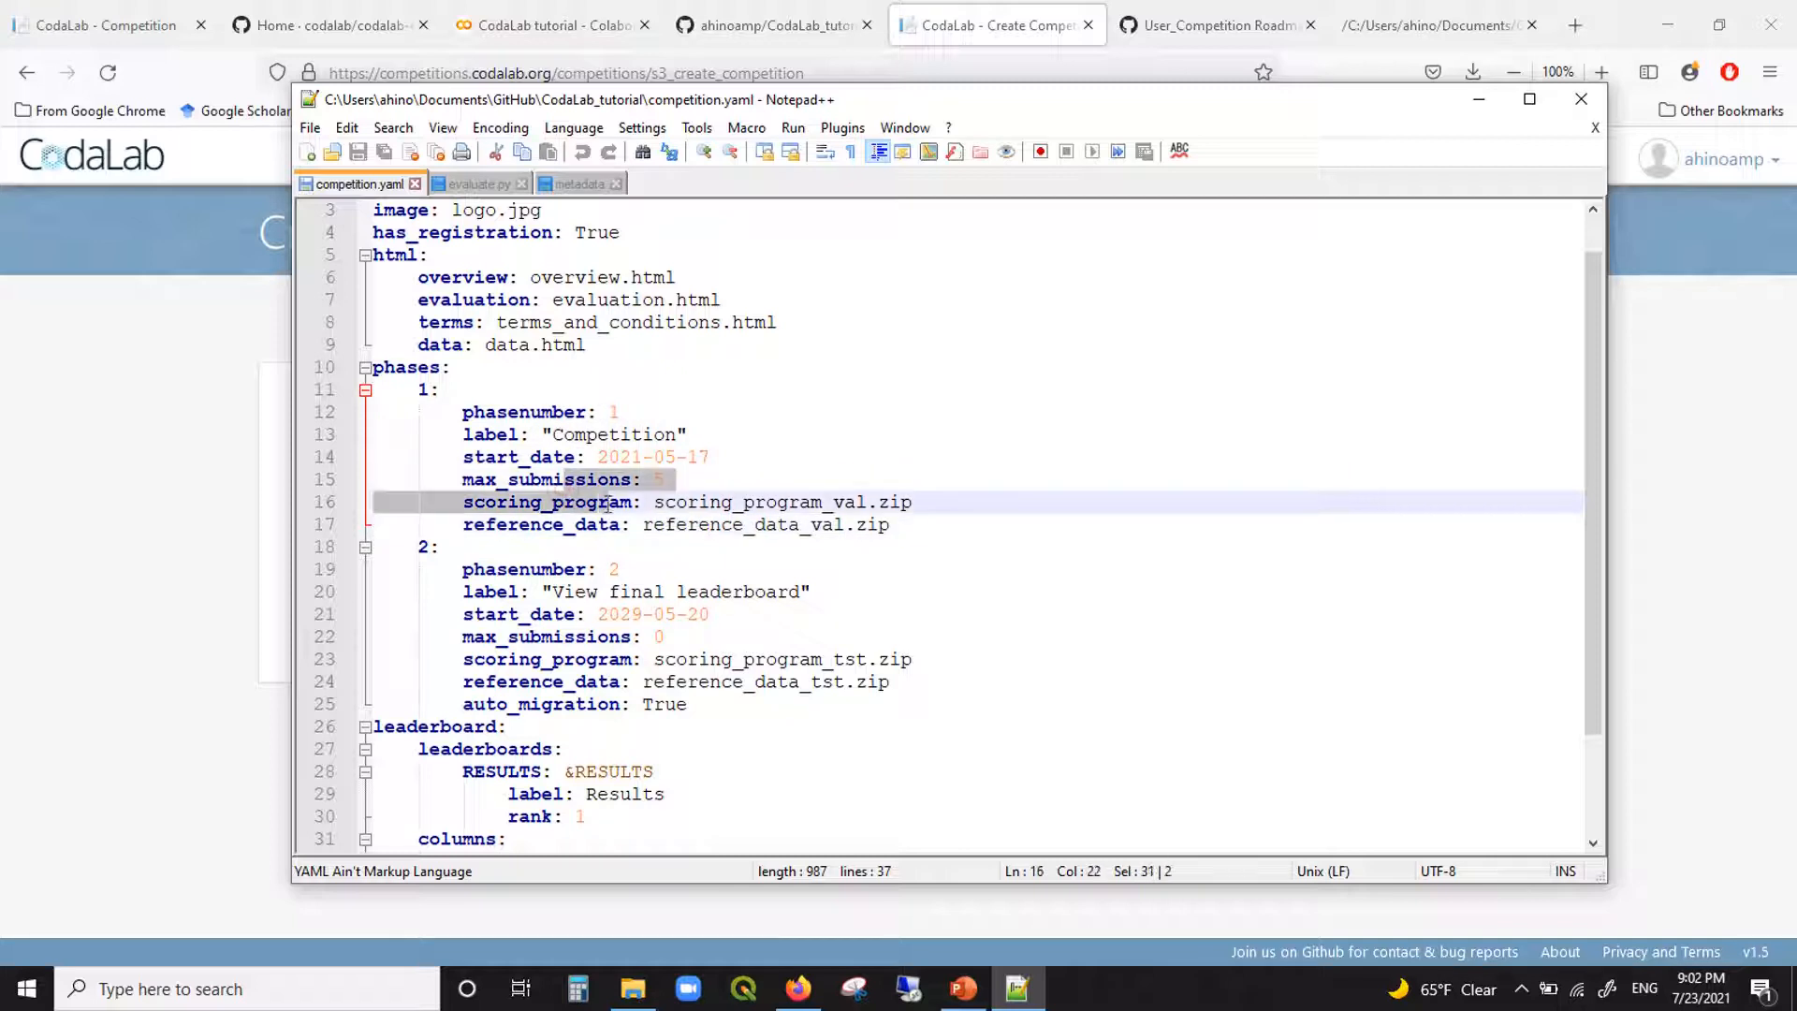
pyautogui.doubleClick(803, 503)
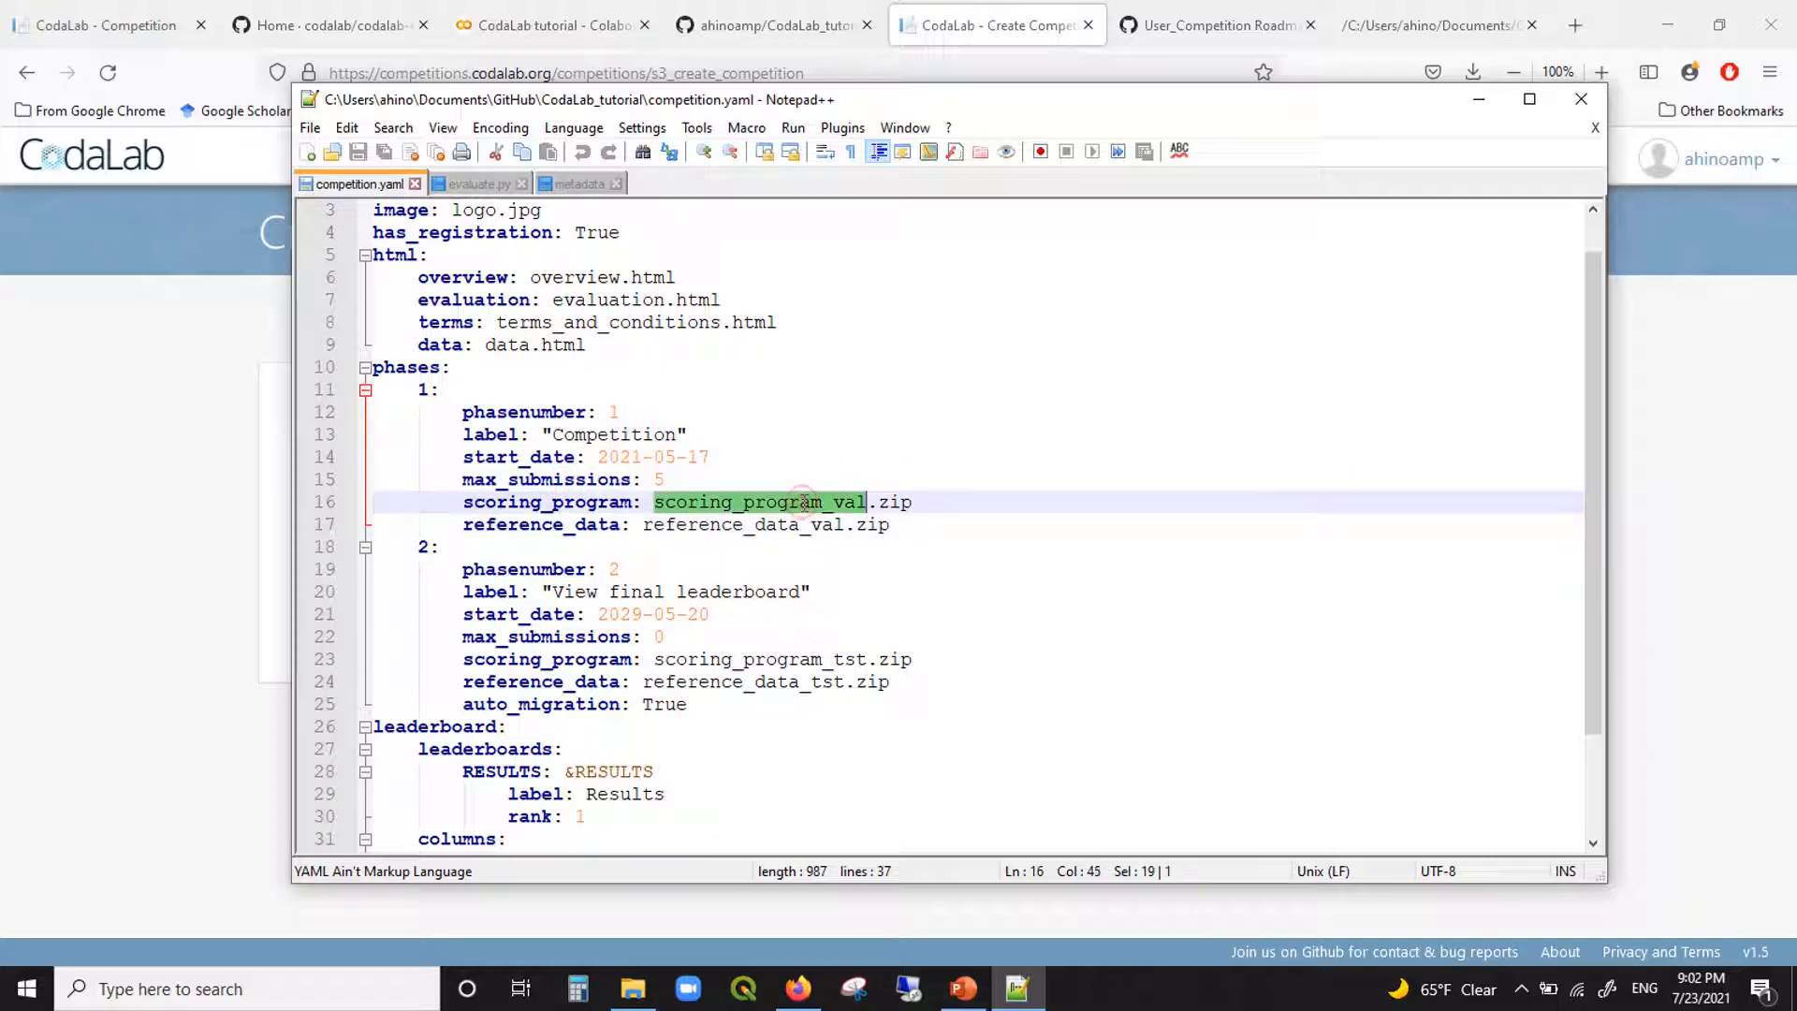
pyautogui.doubleClick(776, 526)
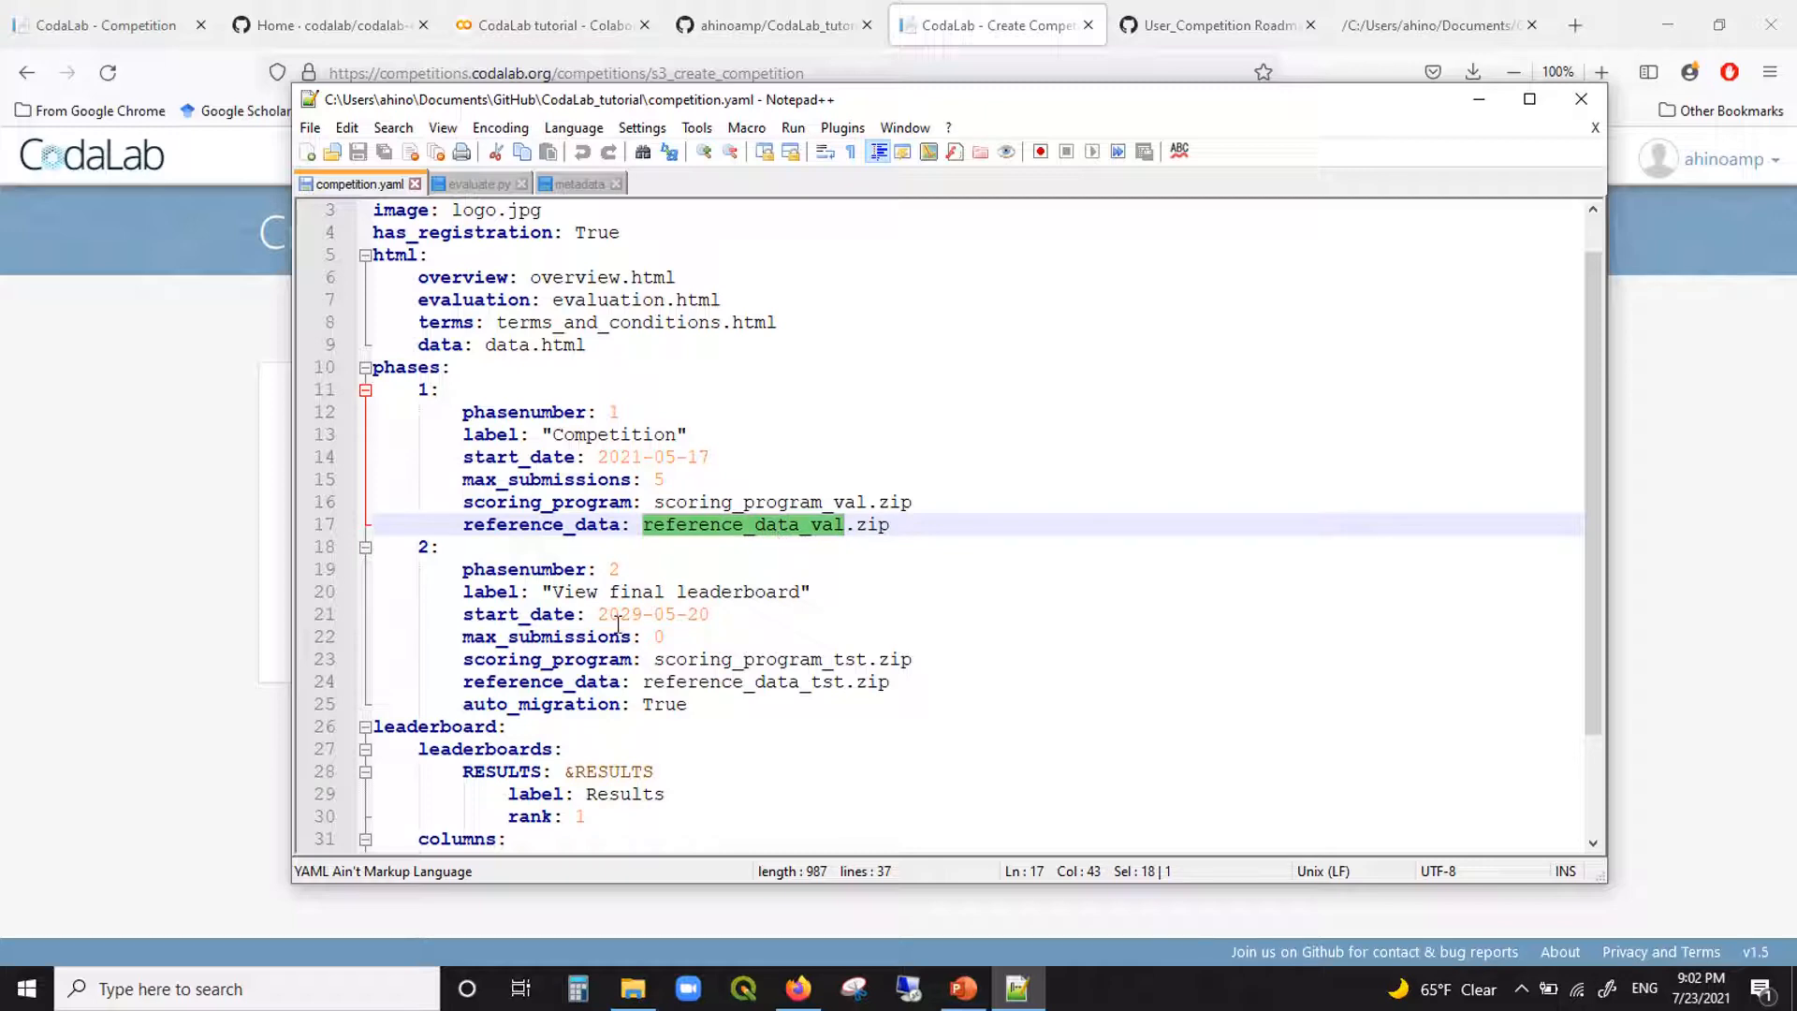
# Step: Highlight phase 2's label, start date, max_submissions and auto_migration settings
pyautogui.scroll(-2, 618, 625)
pyautogui.scroll(2, 618, 624)
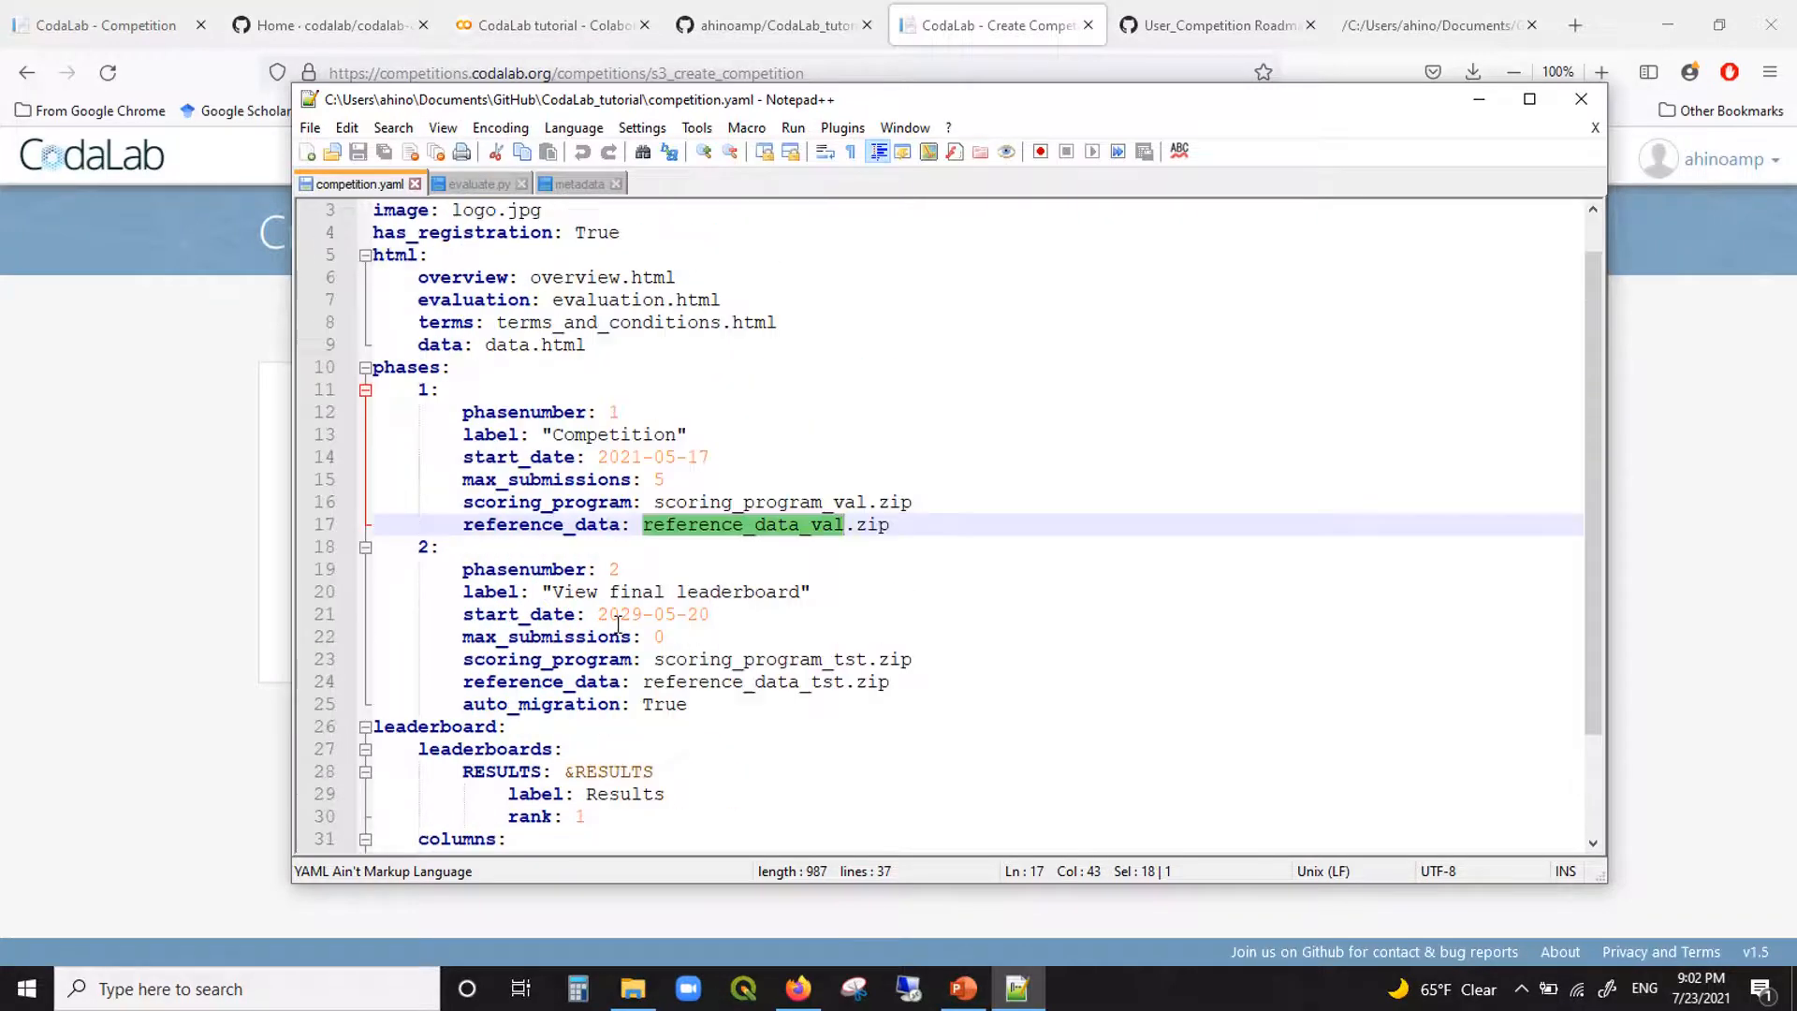
pyautogui.tripleClick(699, 595)
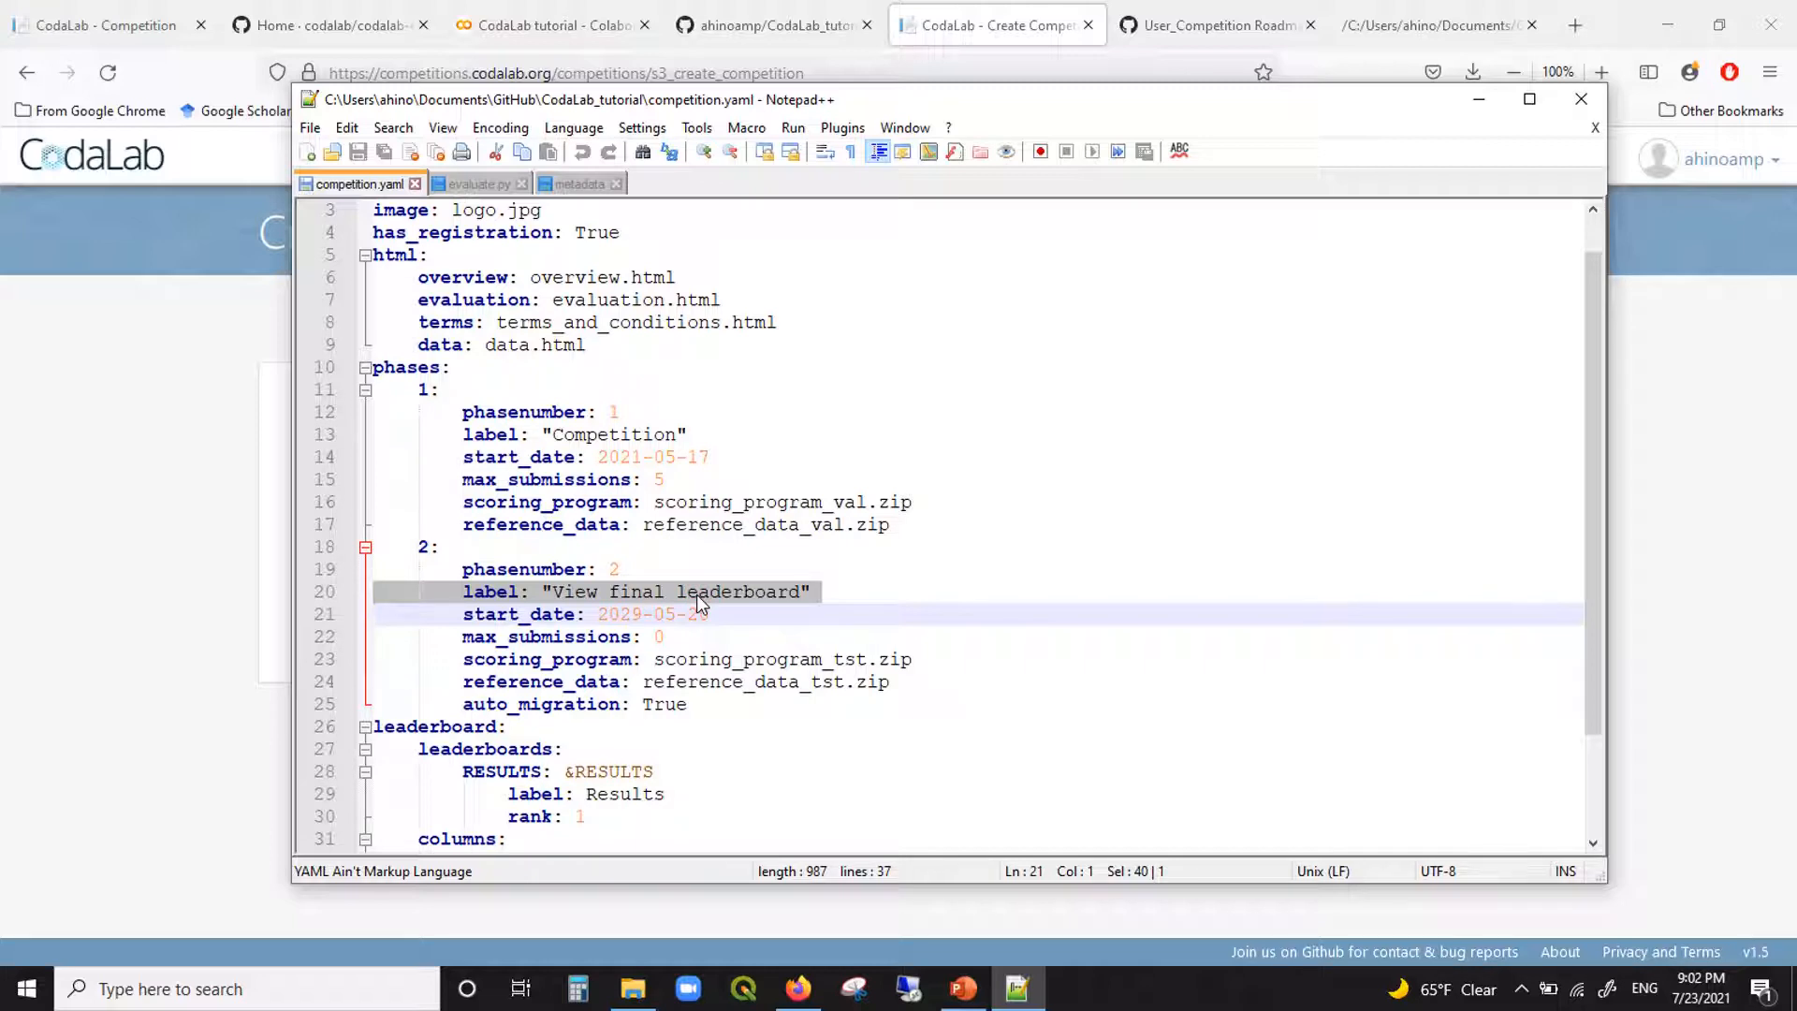
pyautogui.doubleClick(648, 615)
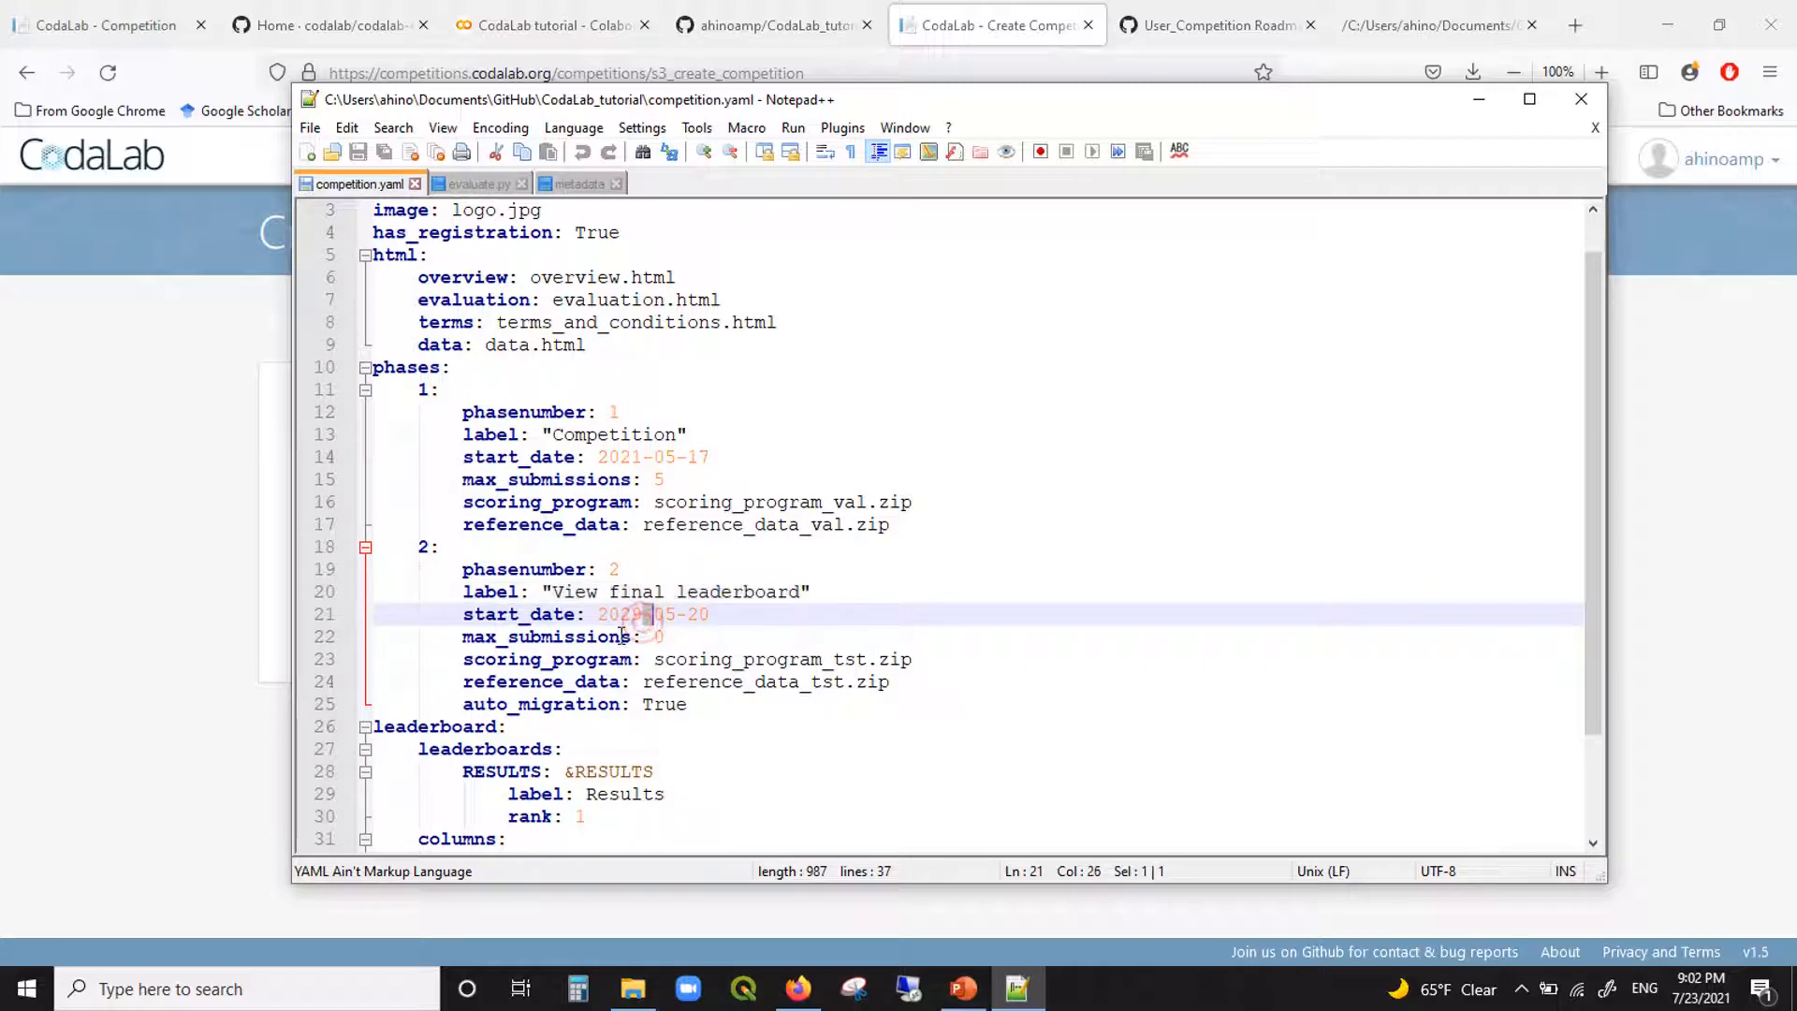
pyautogui.tripleClick(644, 638)
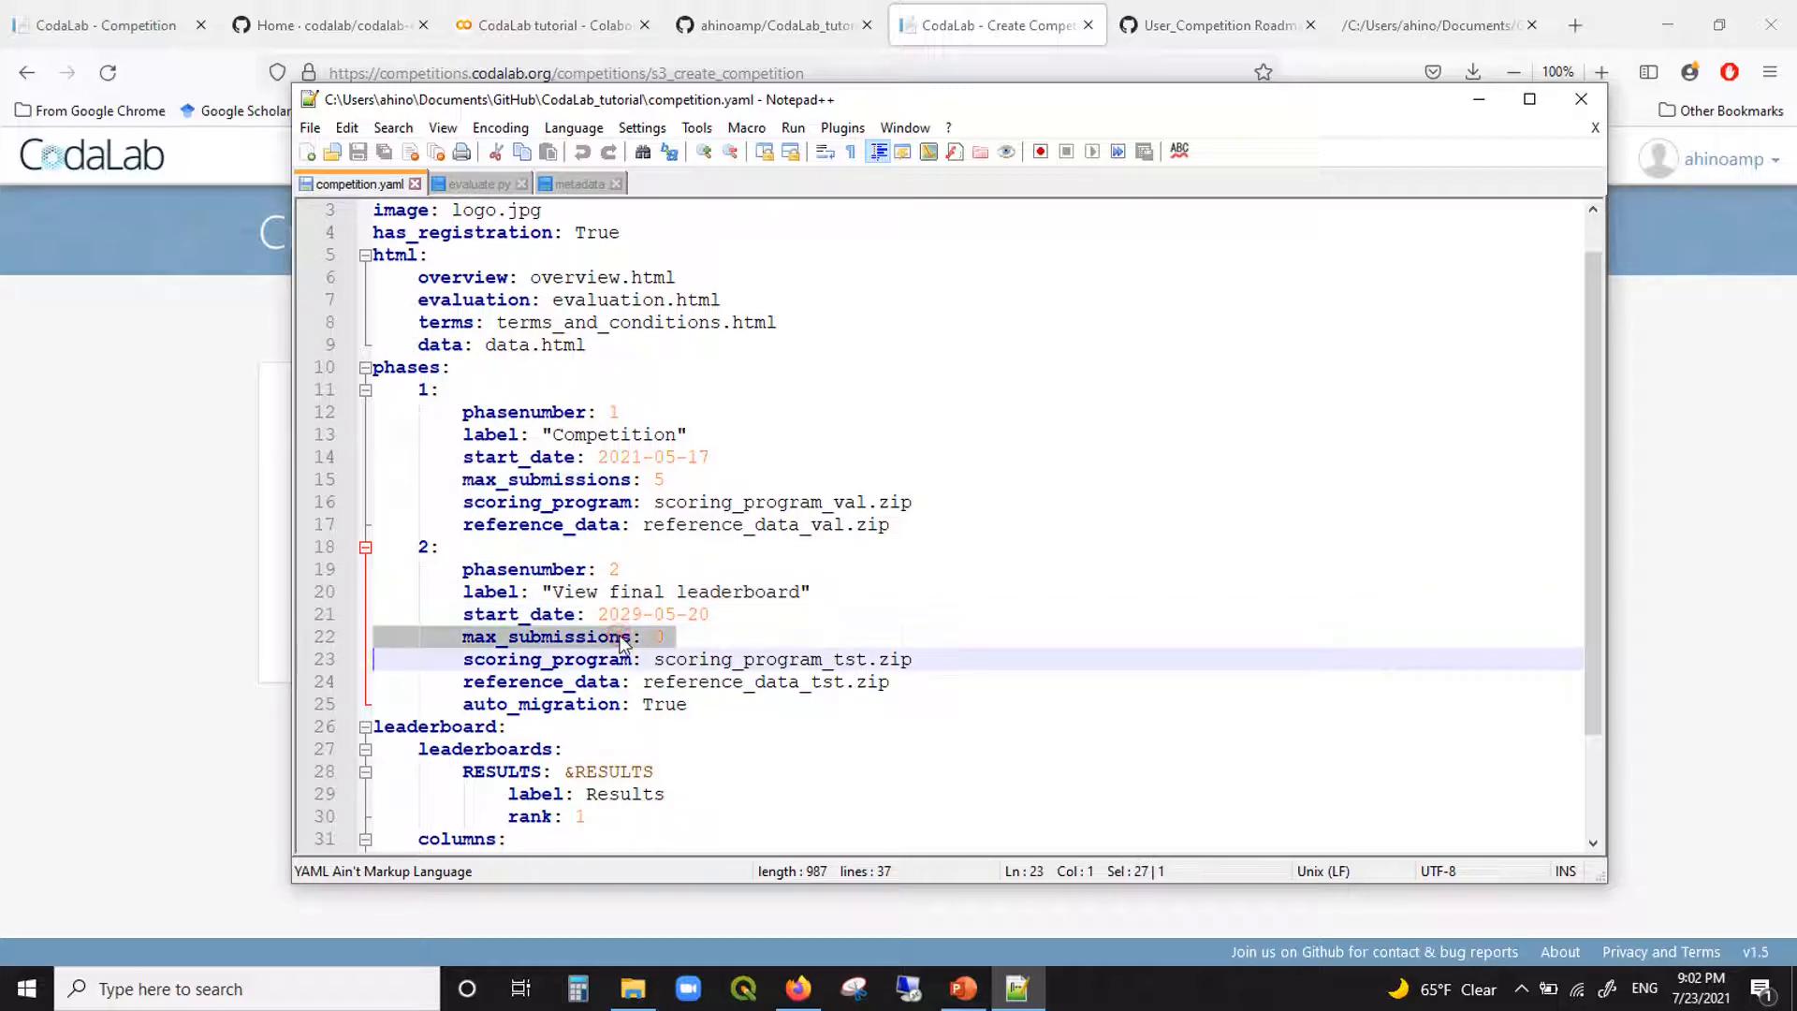
pyautogui.tripleClick(616, 704)
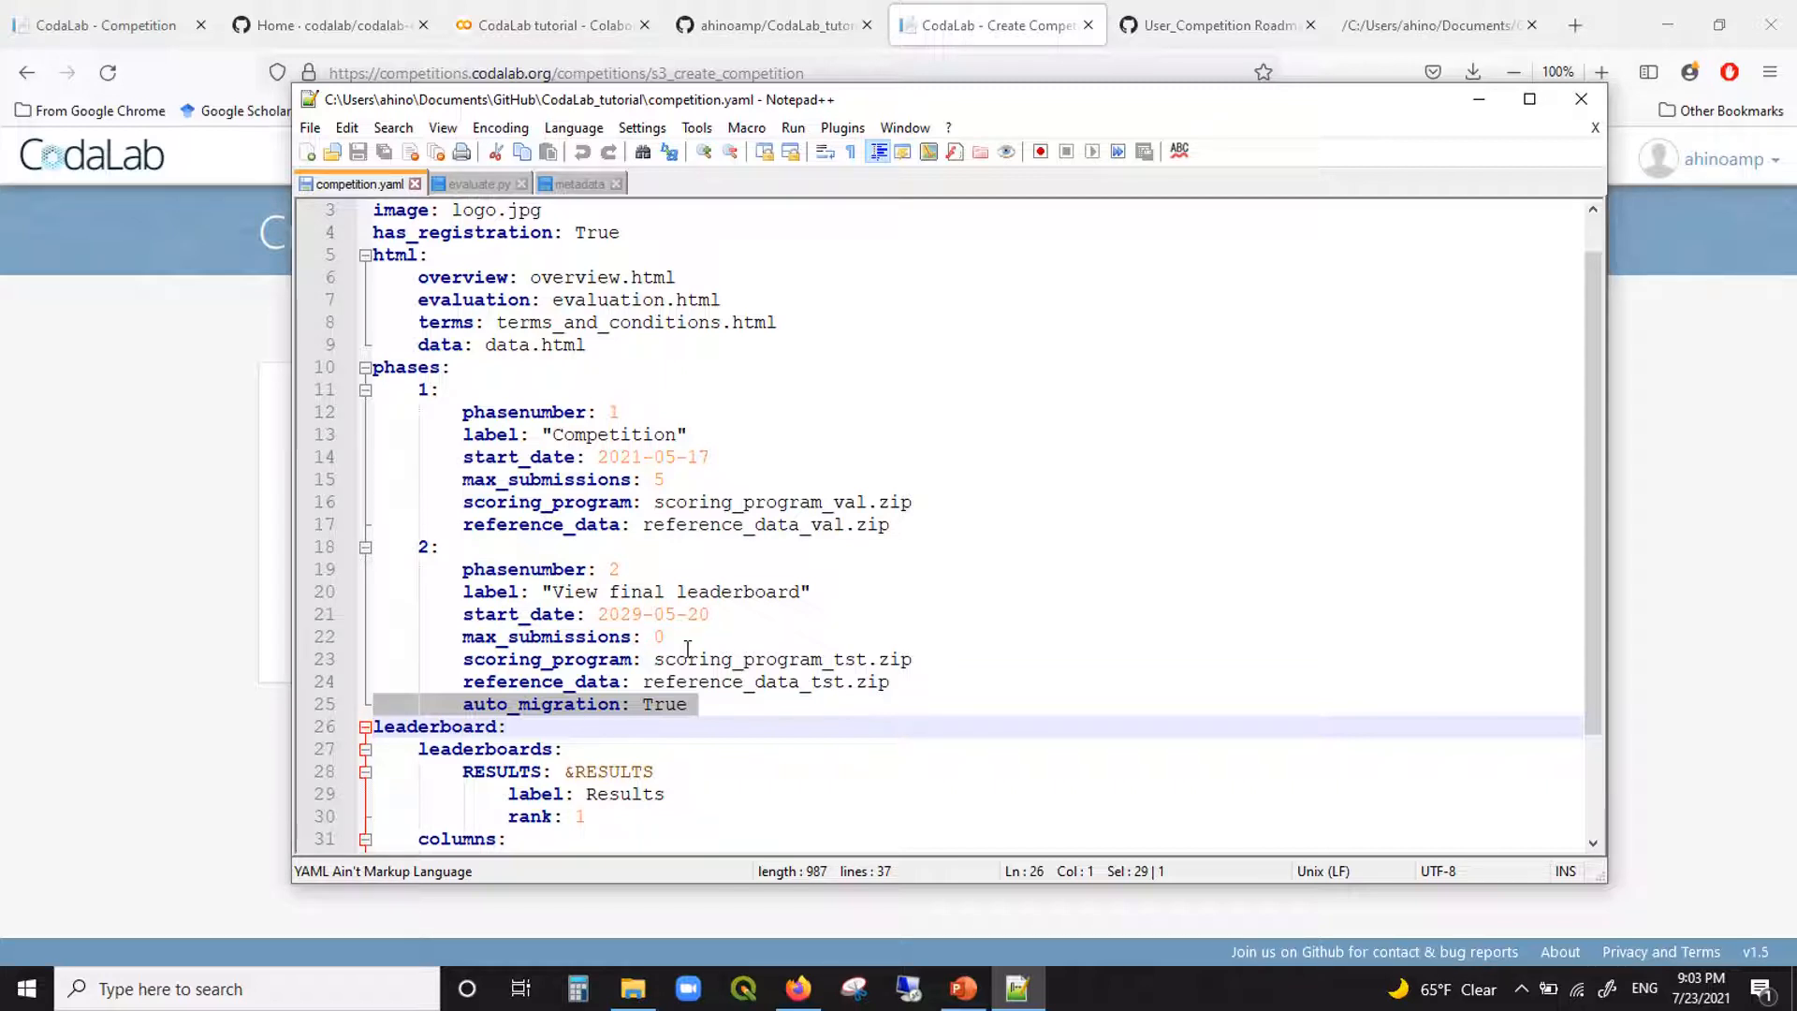
# Step: Examine the leaderboard section of competition.yaml, highlighting the RESULTS leaderboard entry and the mae column definition
pyautogui.scroll(-1, 688, 648)
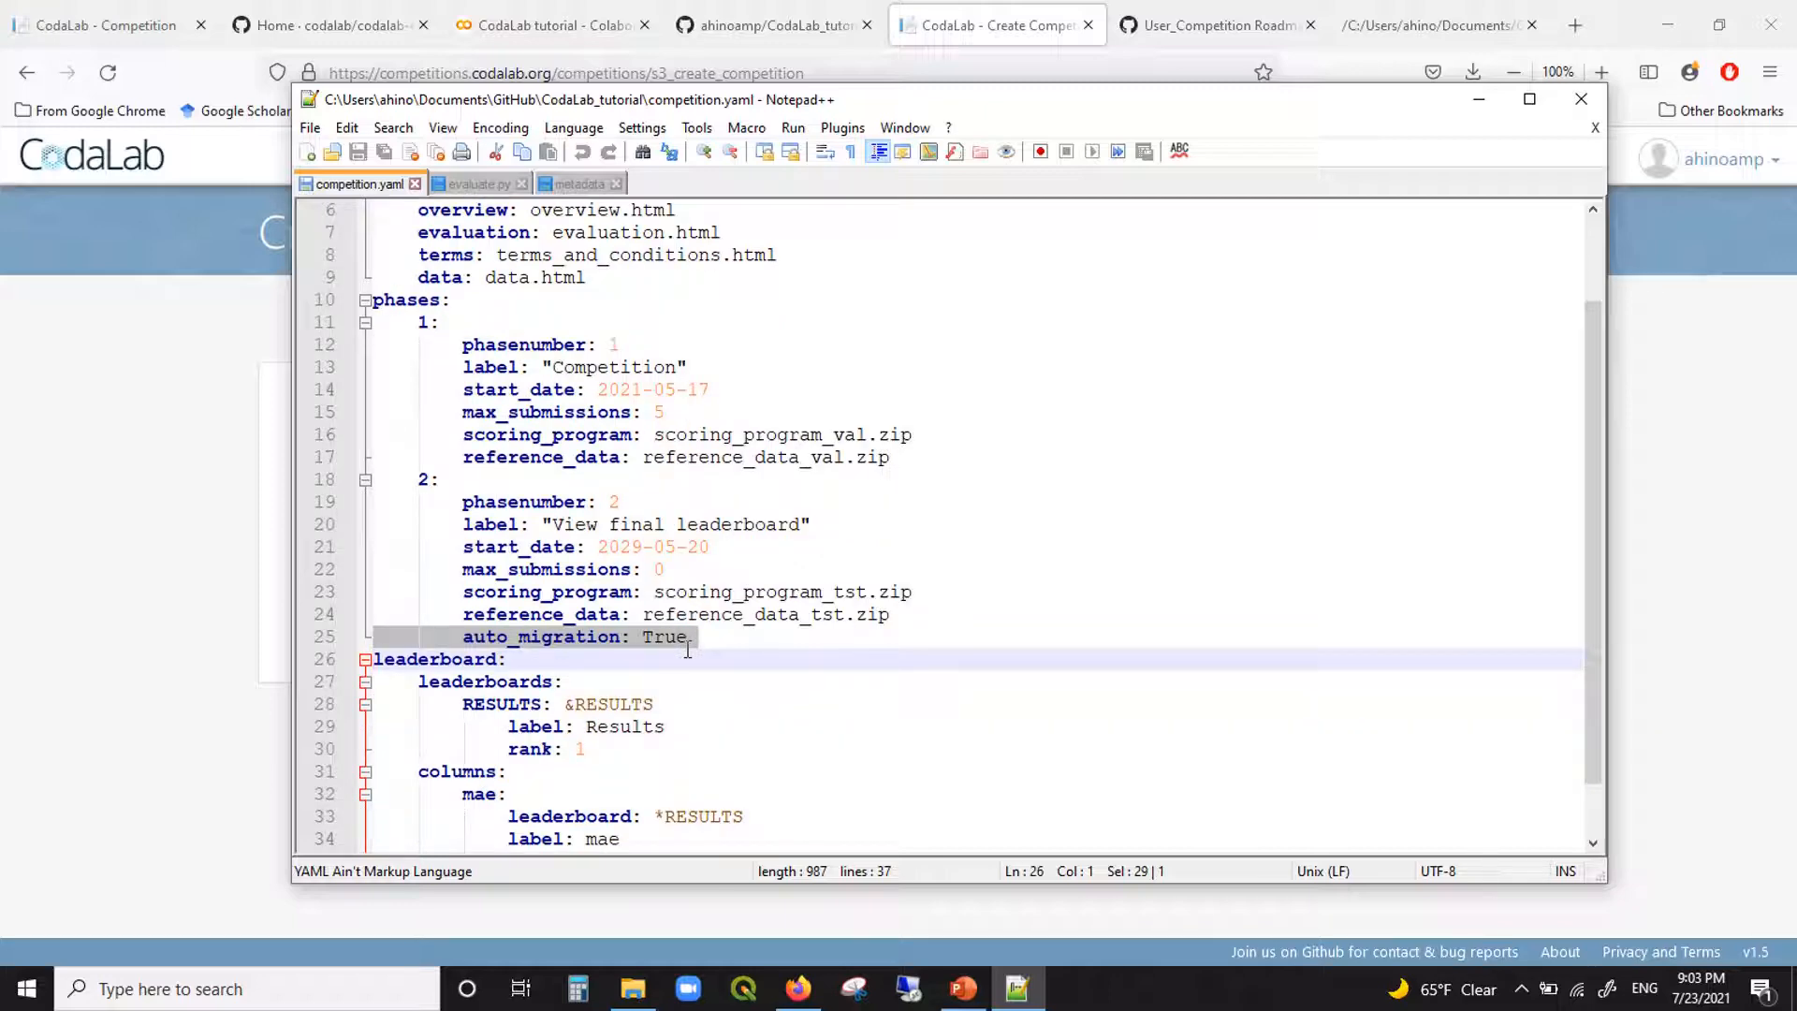
pyautogui.scroll(-1, 688, 649)
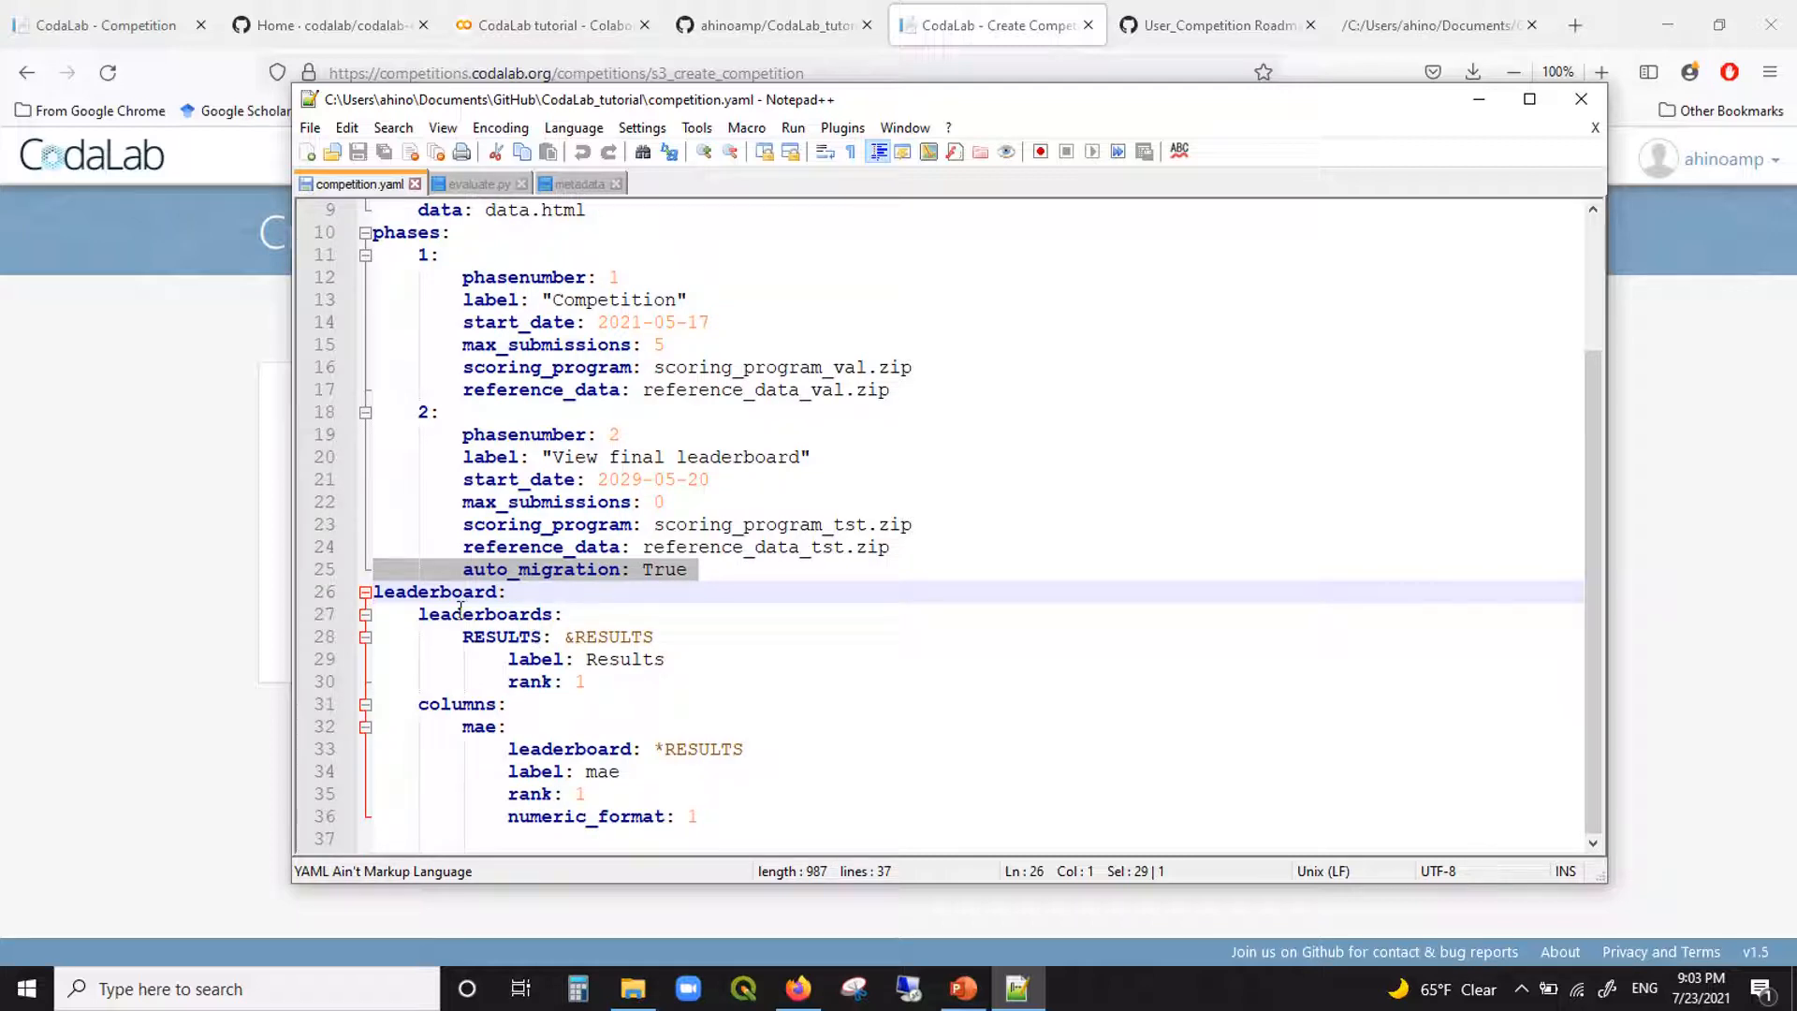
pyautogui.moveTo(554, 636); pyautogui.dragTo(636, 656)
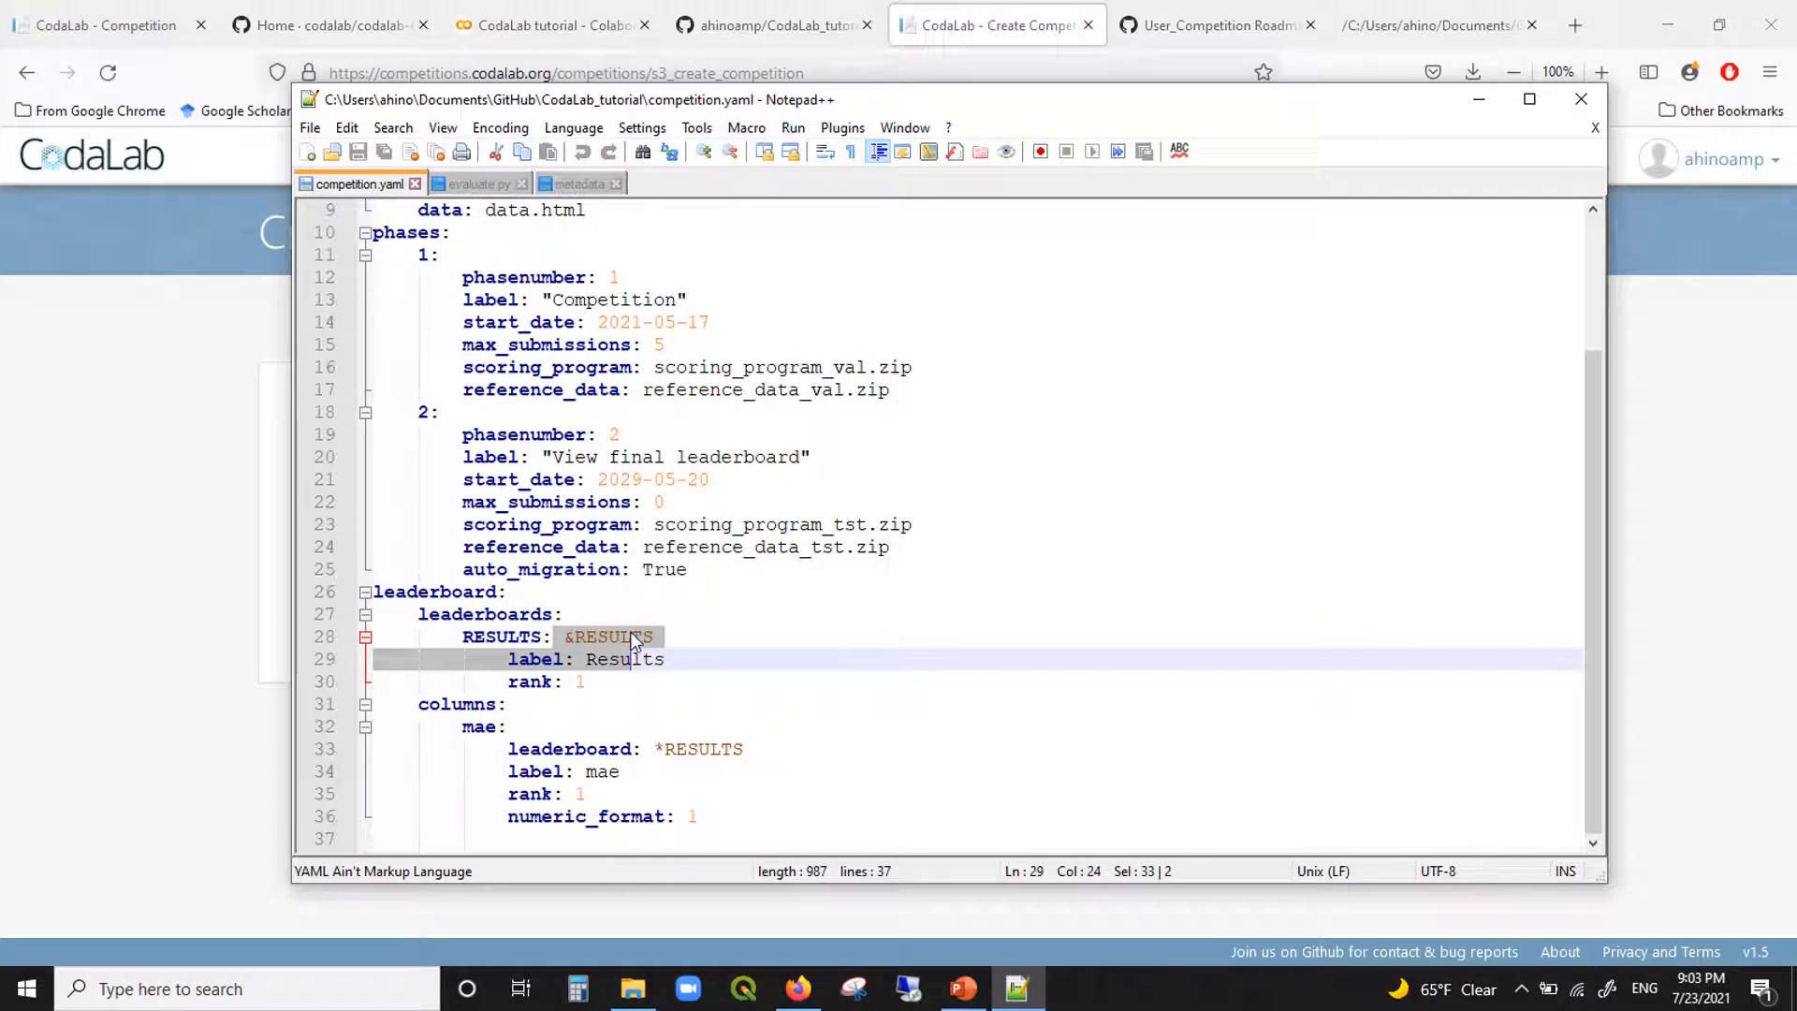
pyautogui.doubleClick(633, 623)
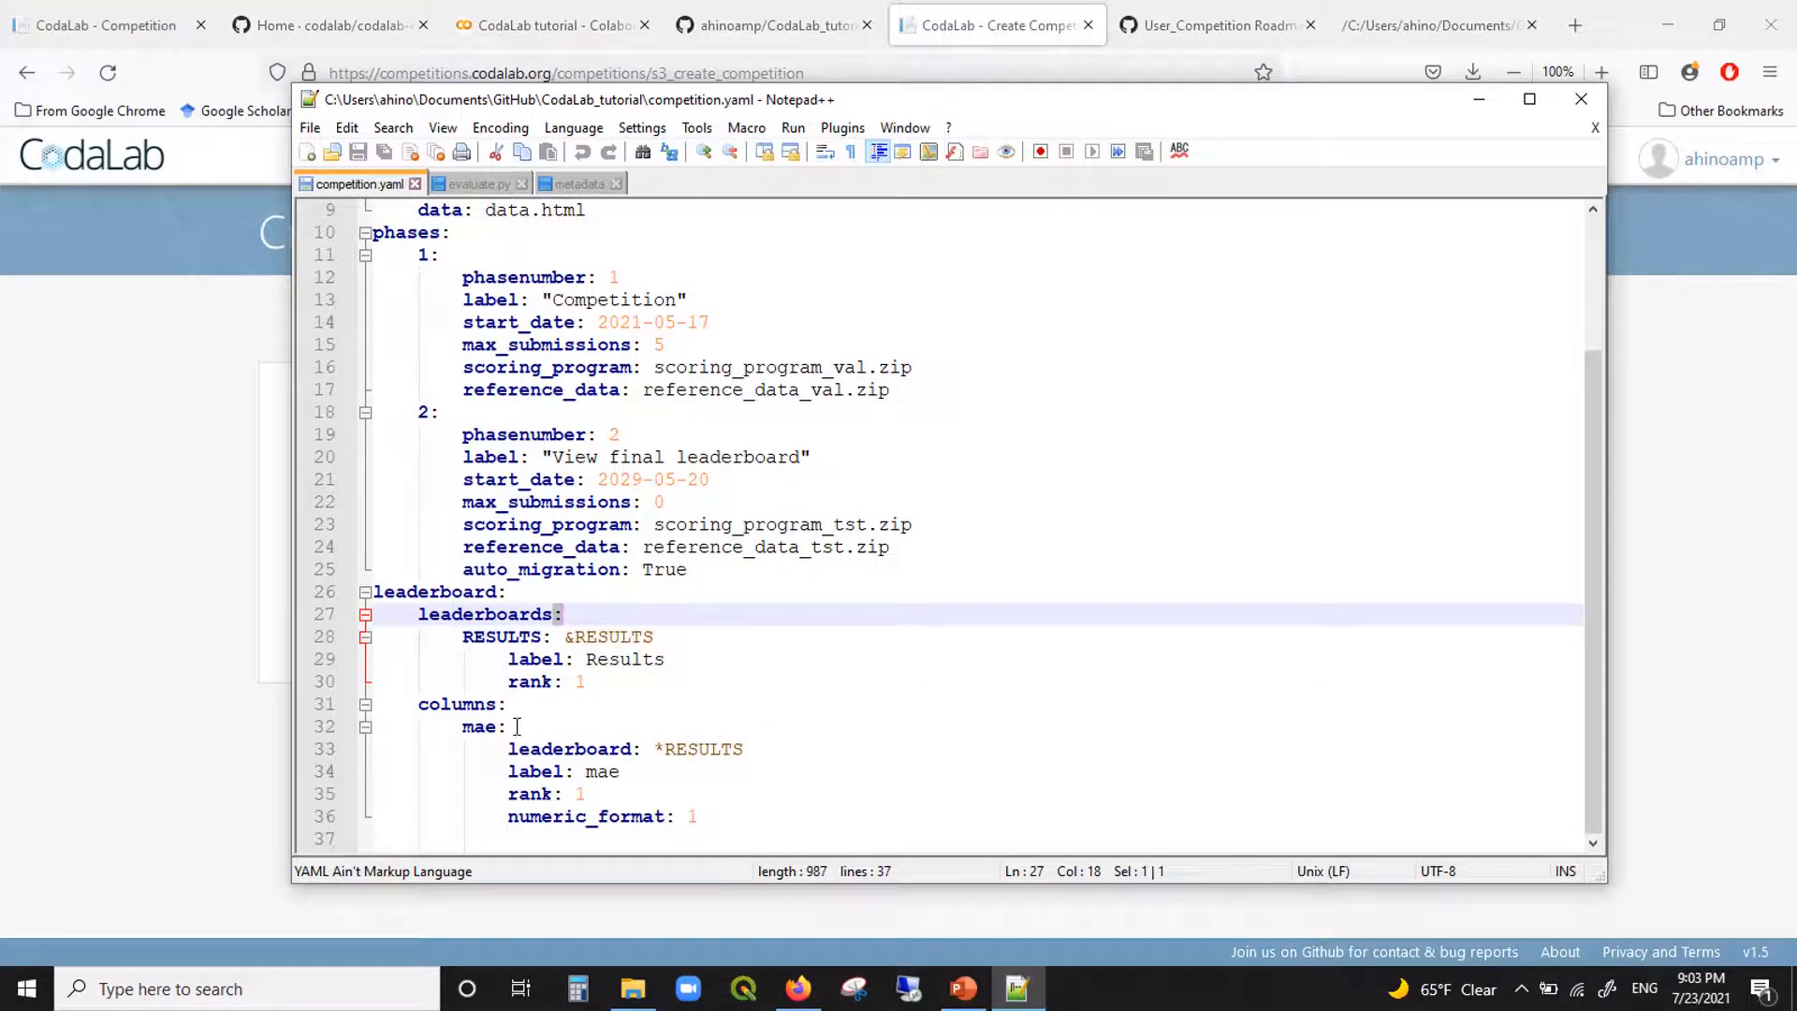
pyautogui.click(475, 706)
pyautogui.click(477, 726)
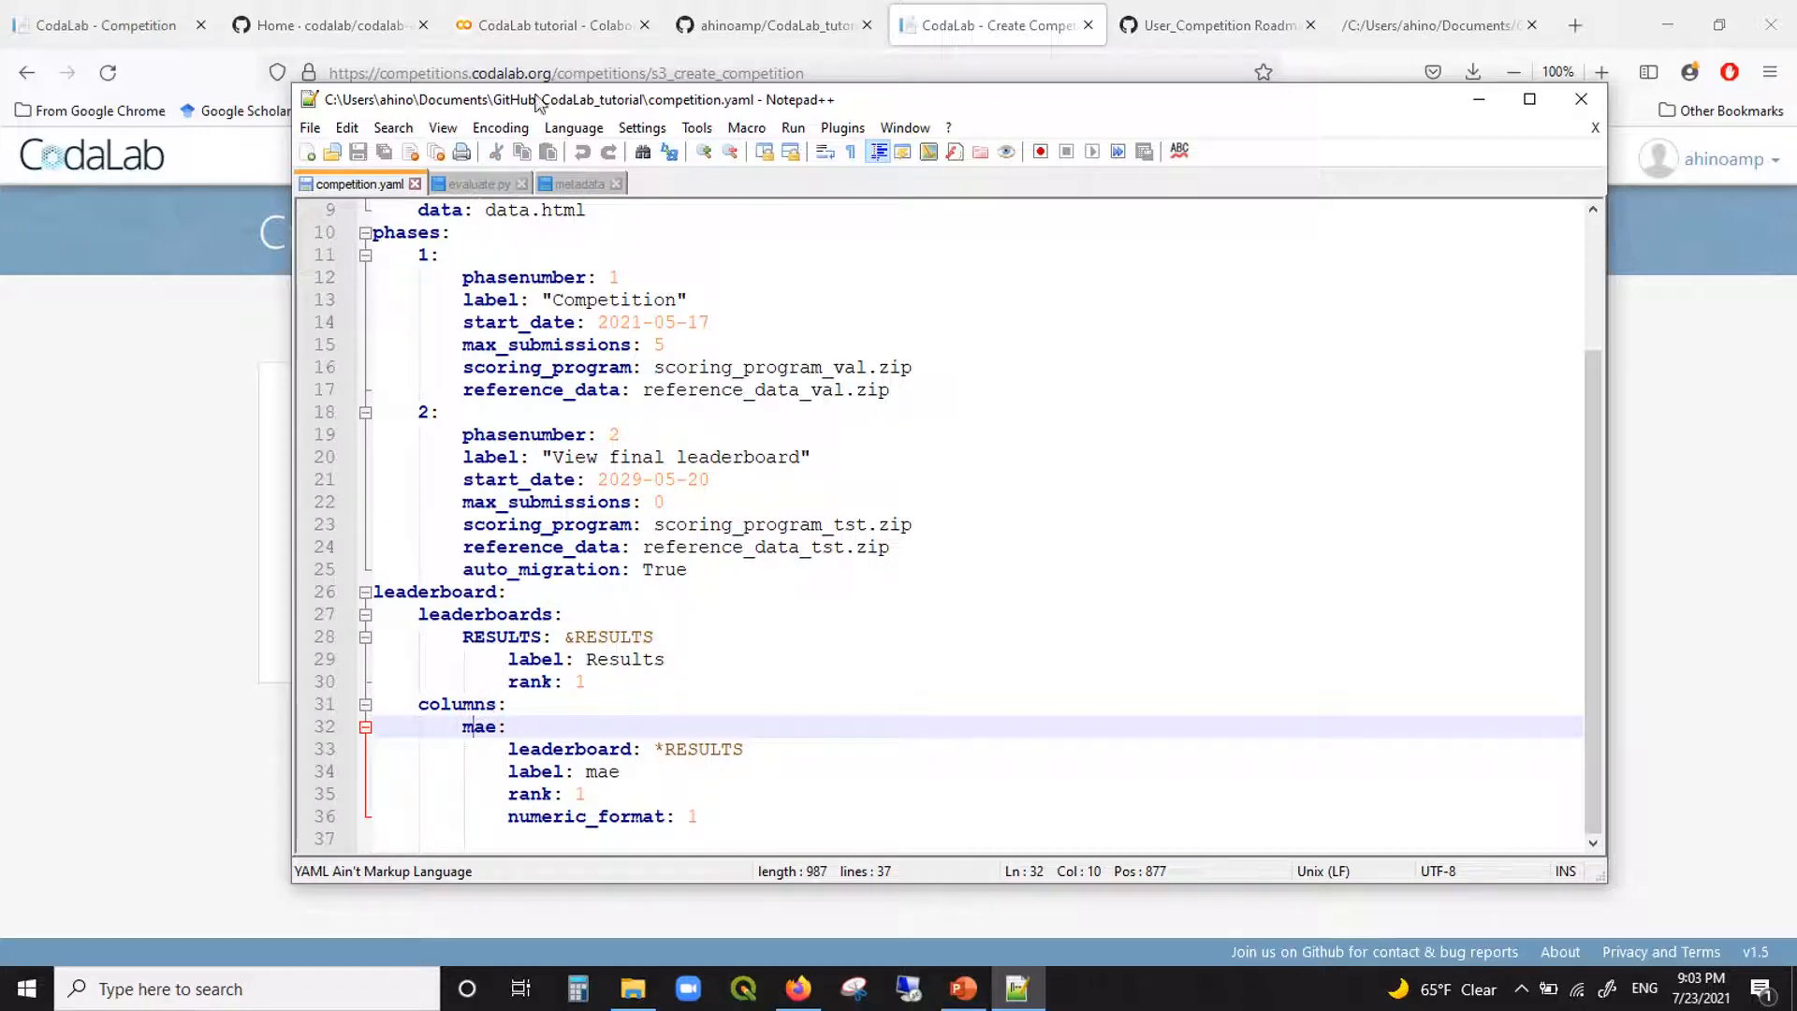
# Step: Switch to the existing CodaLab competition page in Firefox and view the Competition phase's results table with its mae column
pyautogui.click(106, 25)
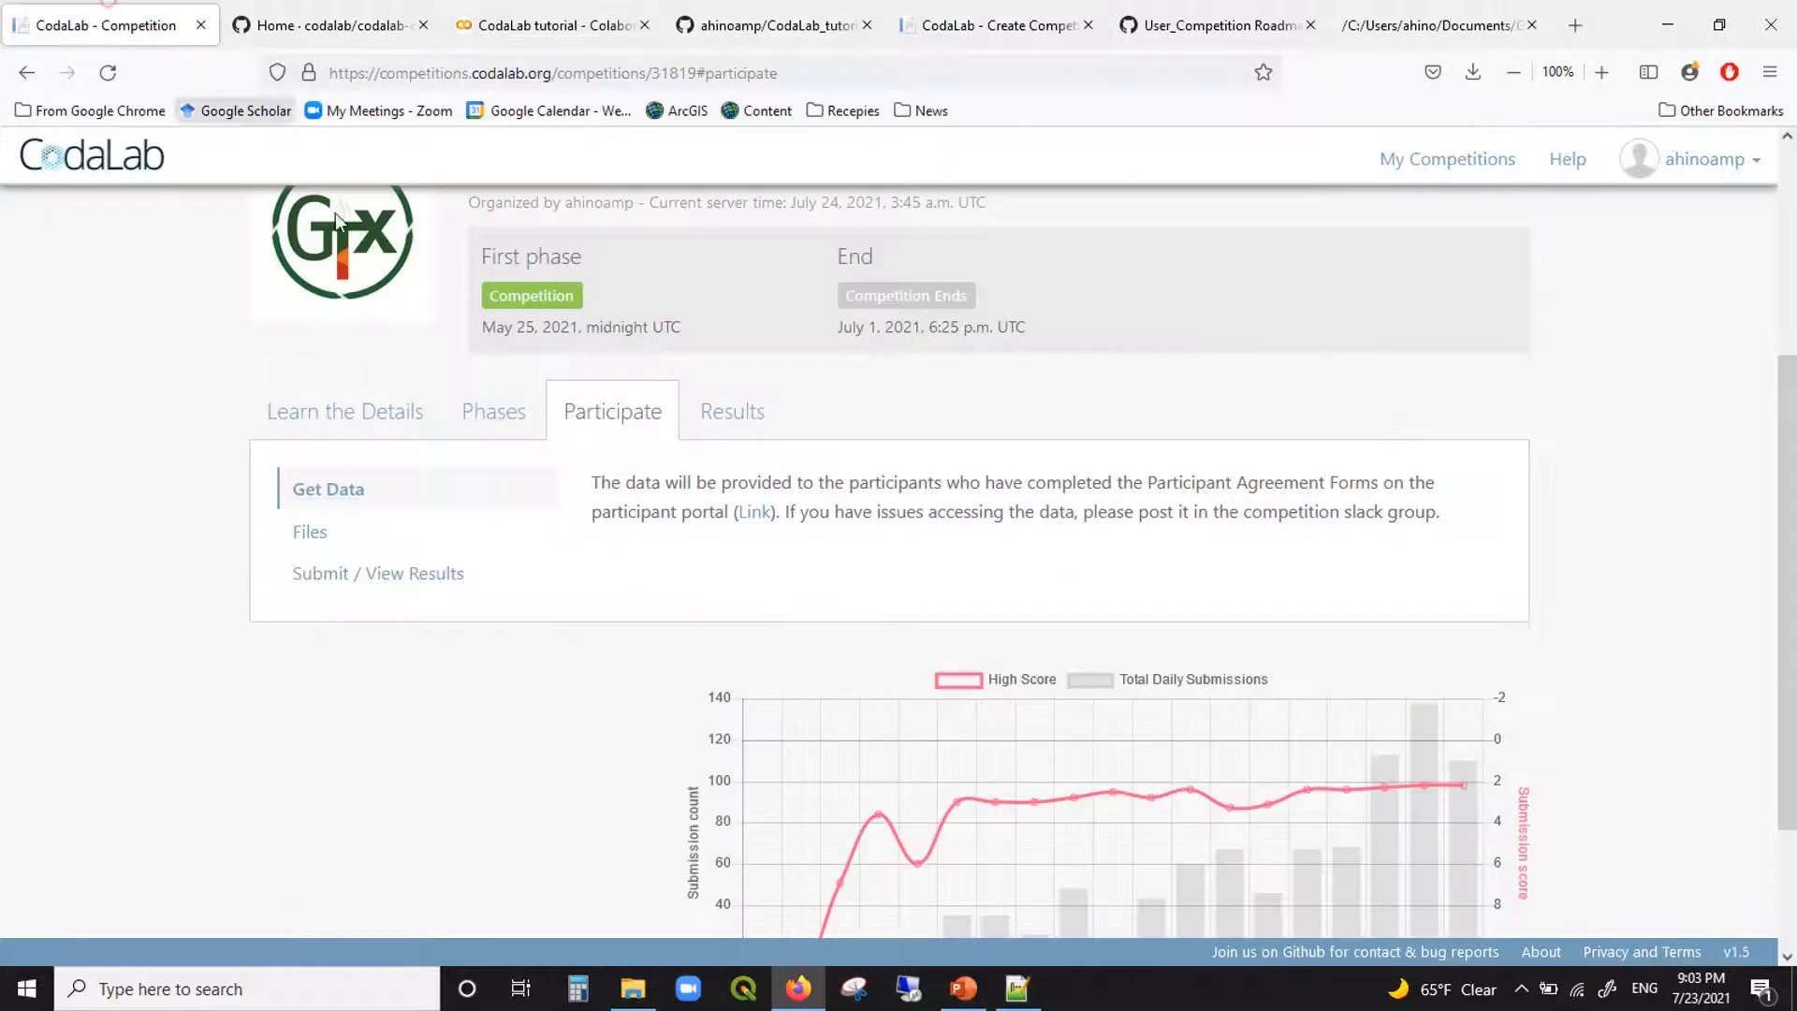
pyautogui.scroll(-1, 816, 675)
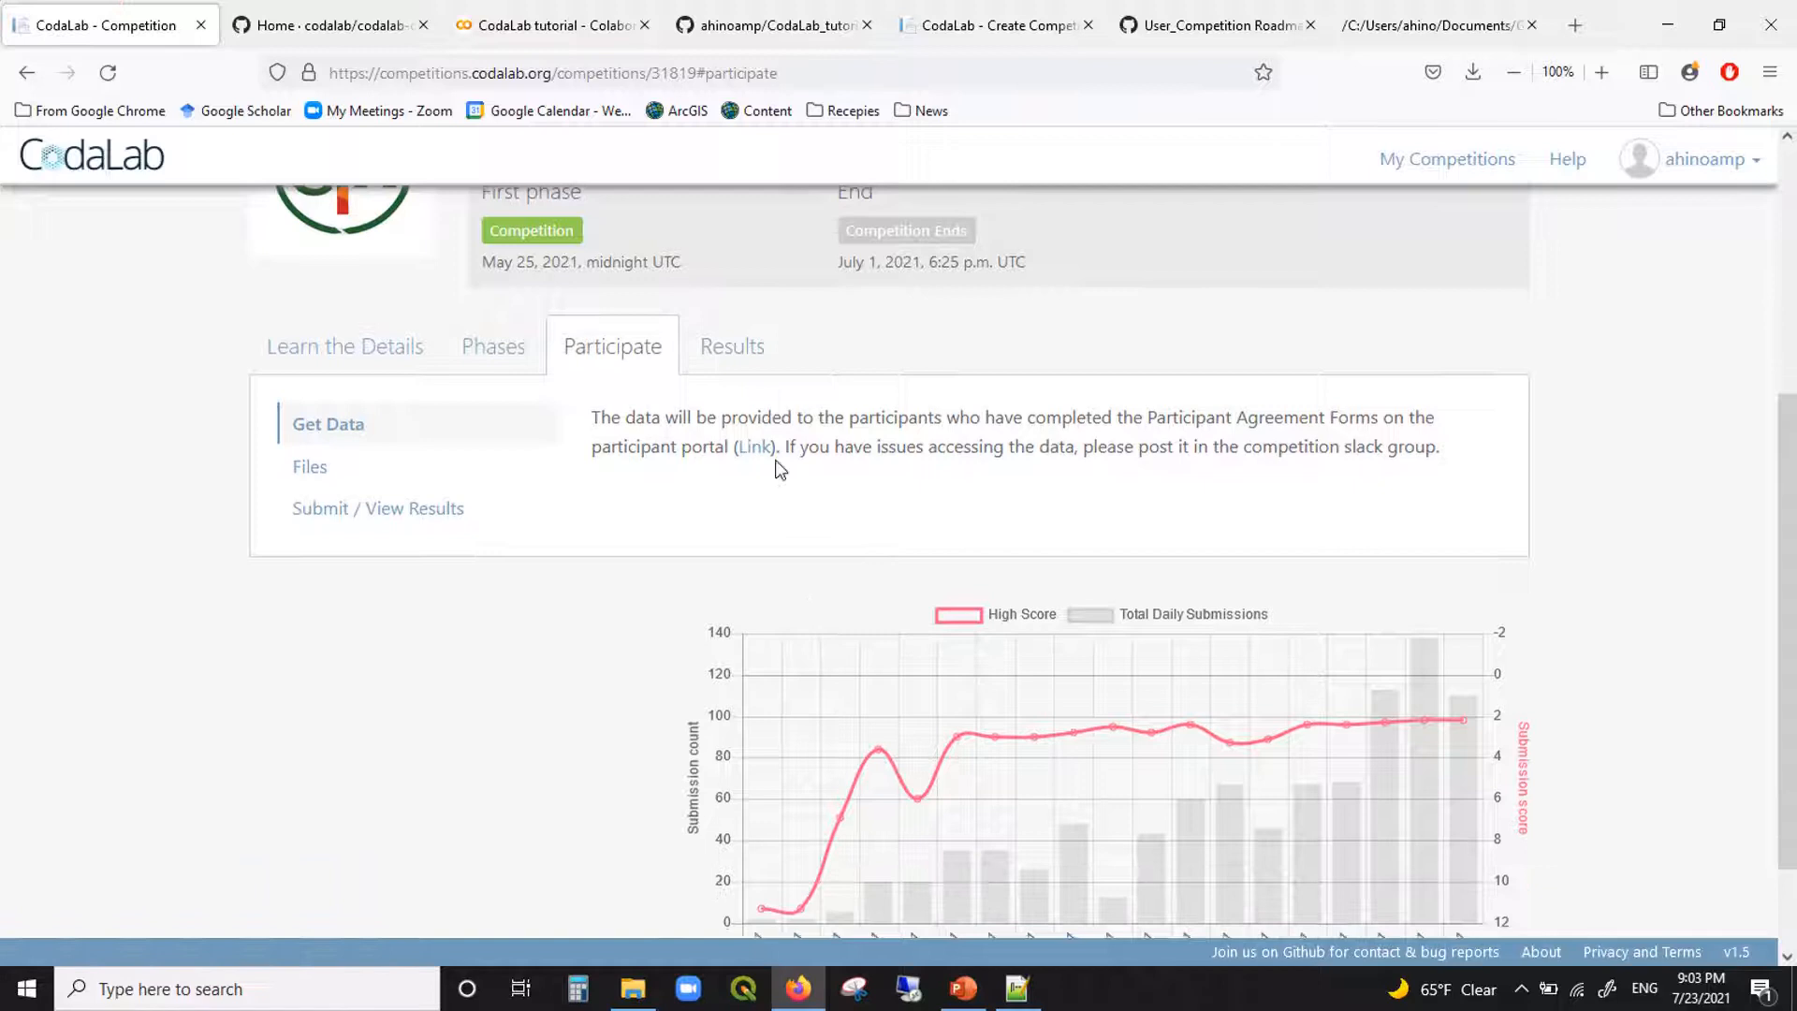
pyautogui.click(770, 361)
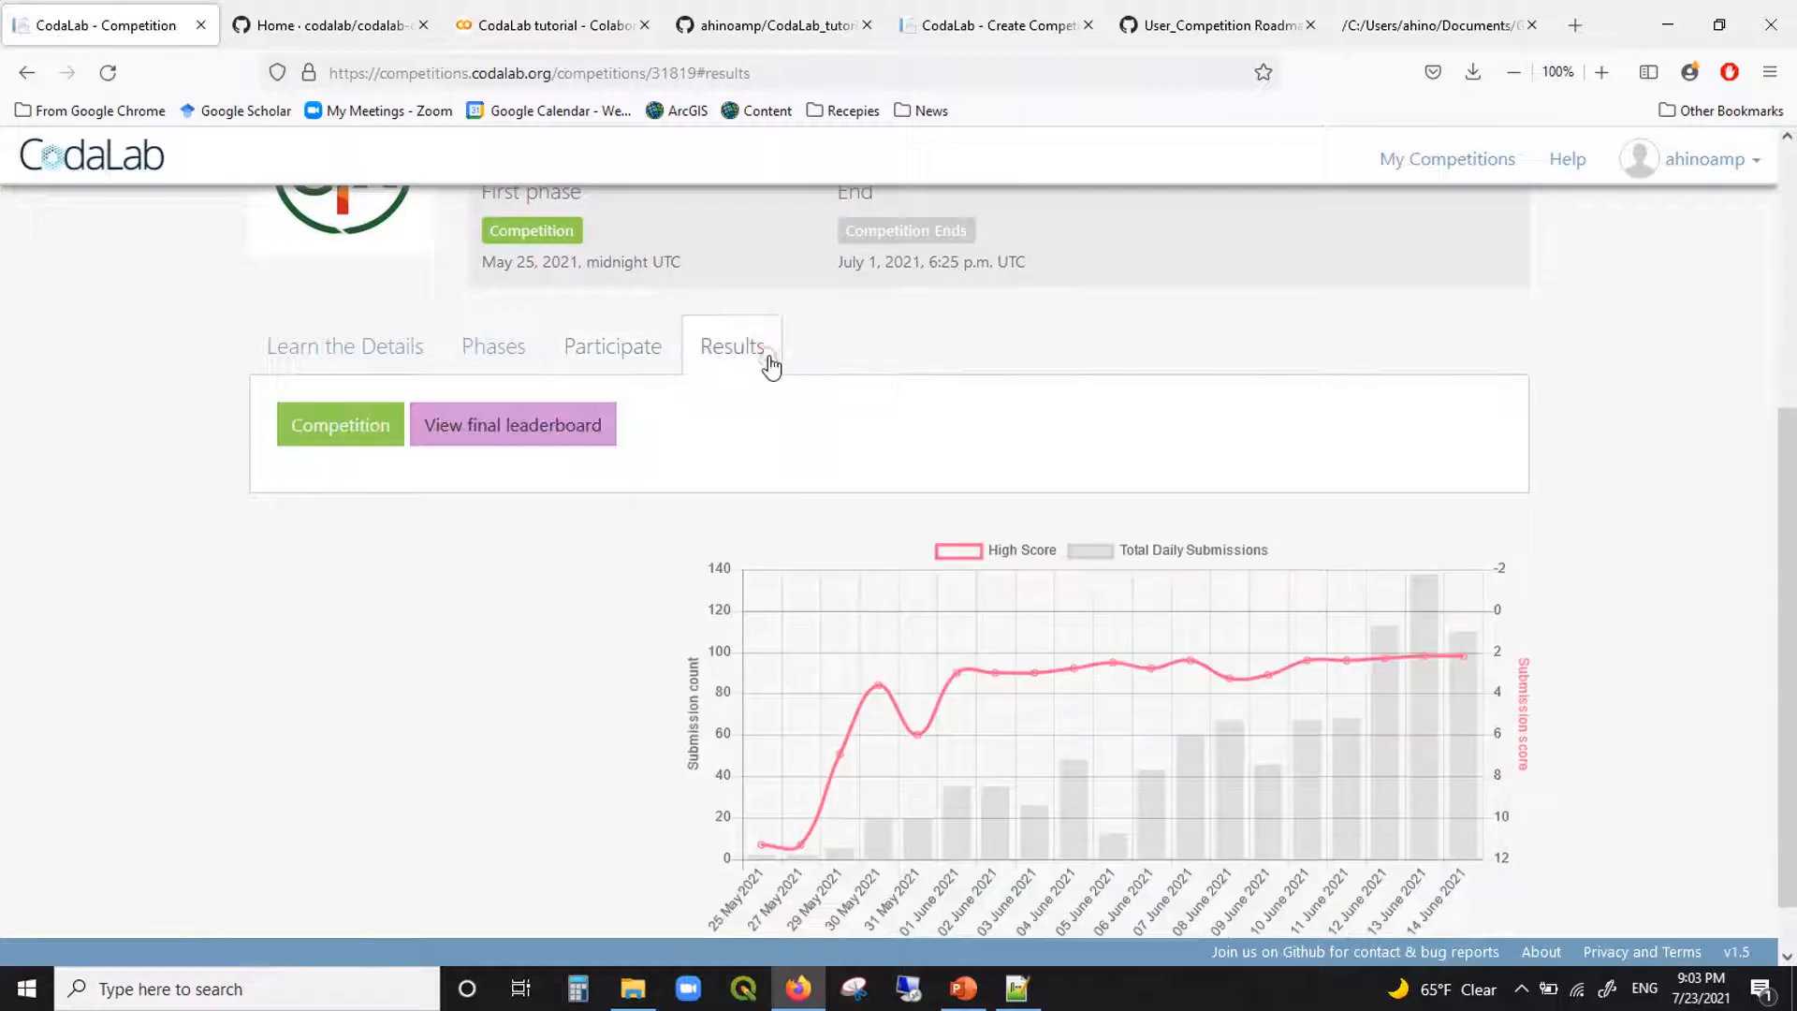
pyautogui.click(370, 428)
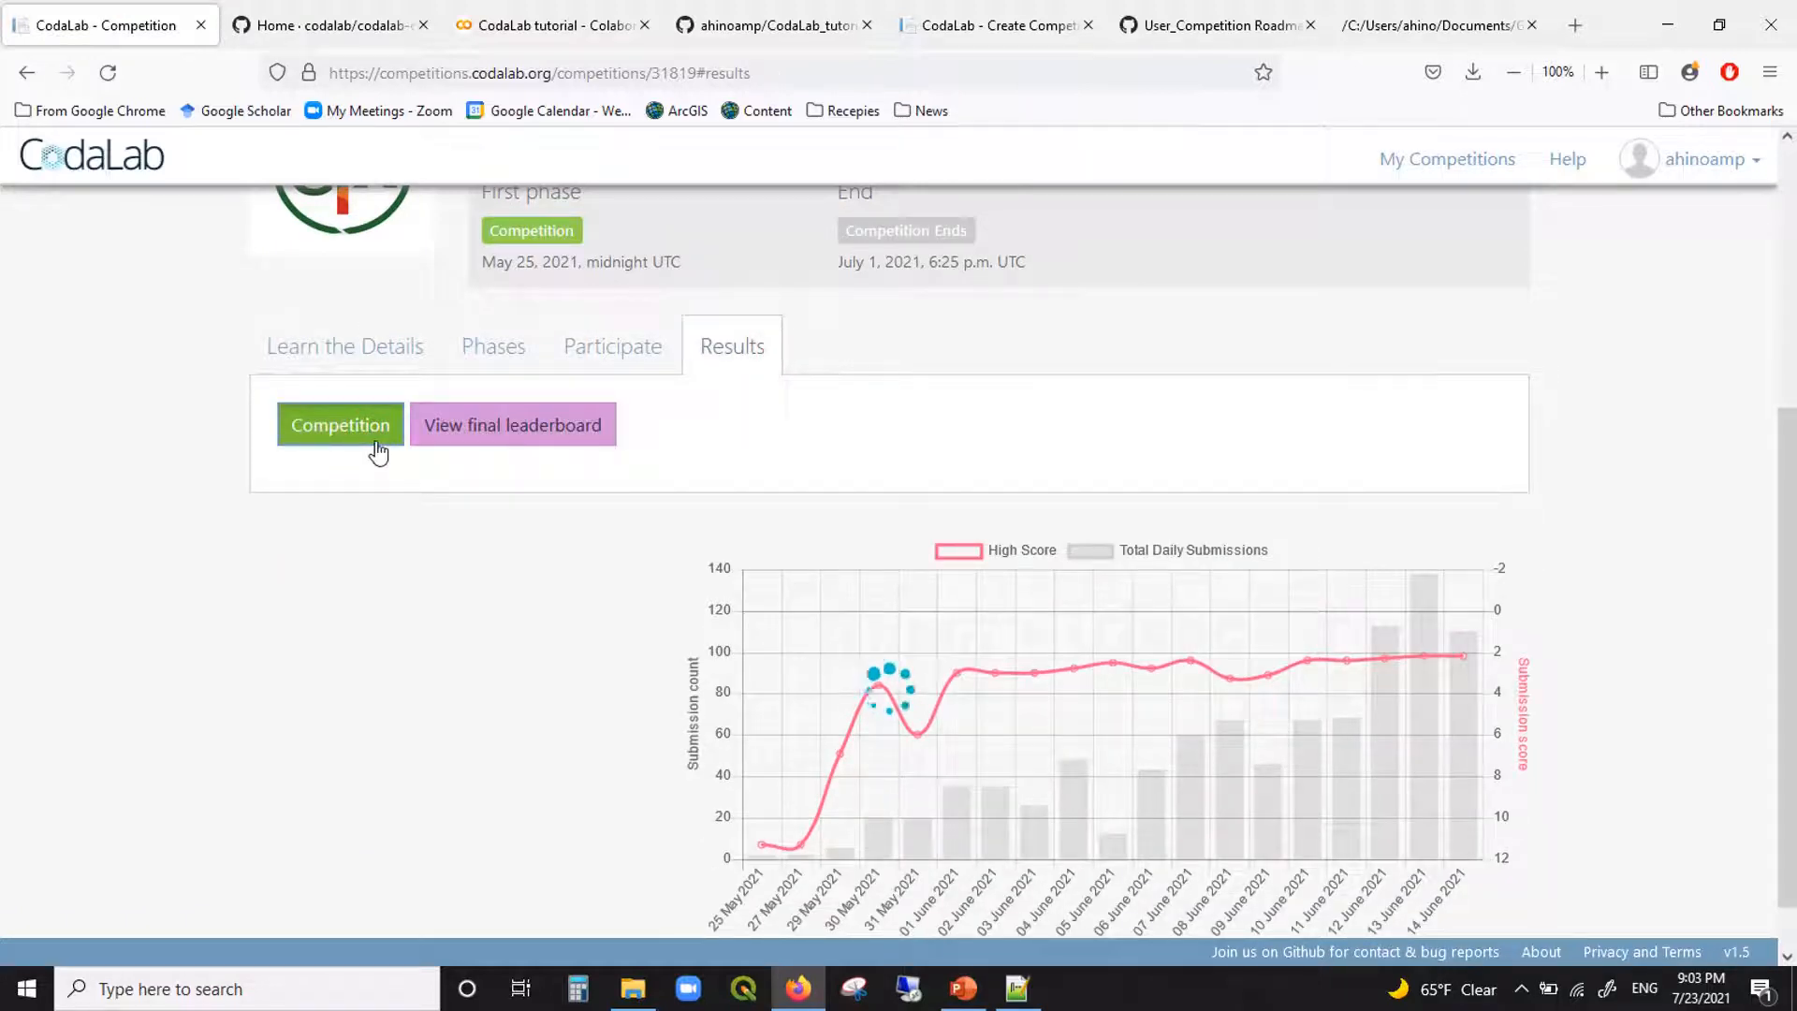
pyautogui.scroll(-3, 1179, 674)
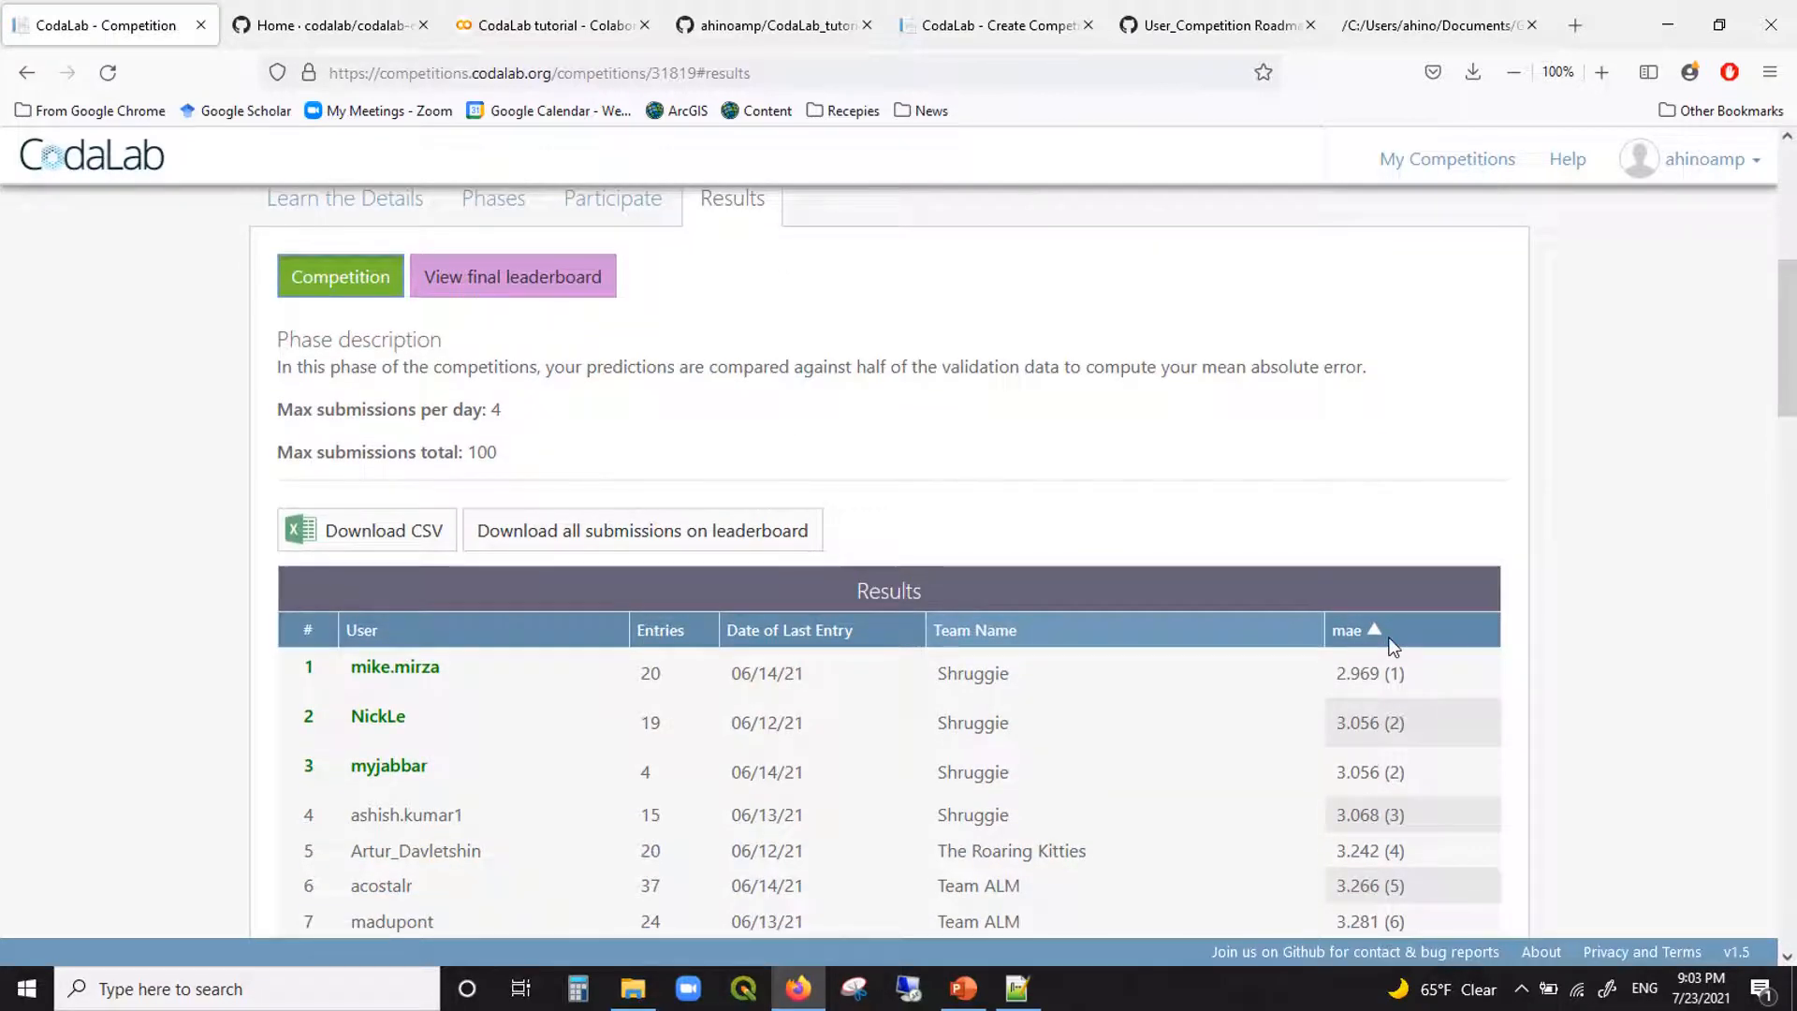
# Step: Return to competition.yaml in Notepad++, review the whole file, and highlight phase 1's scoring_program_val archive name
pyautogui.click(1018, 988)
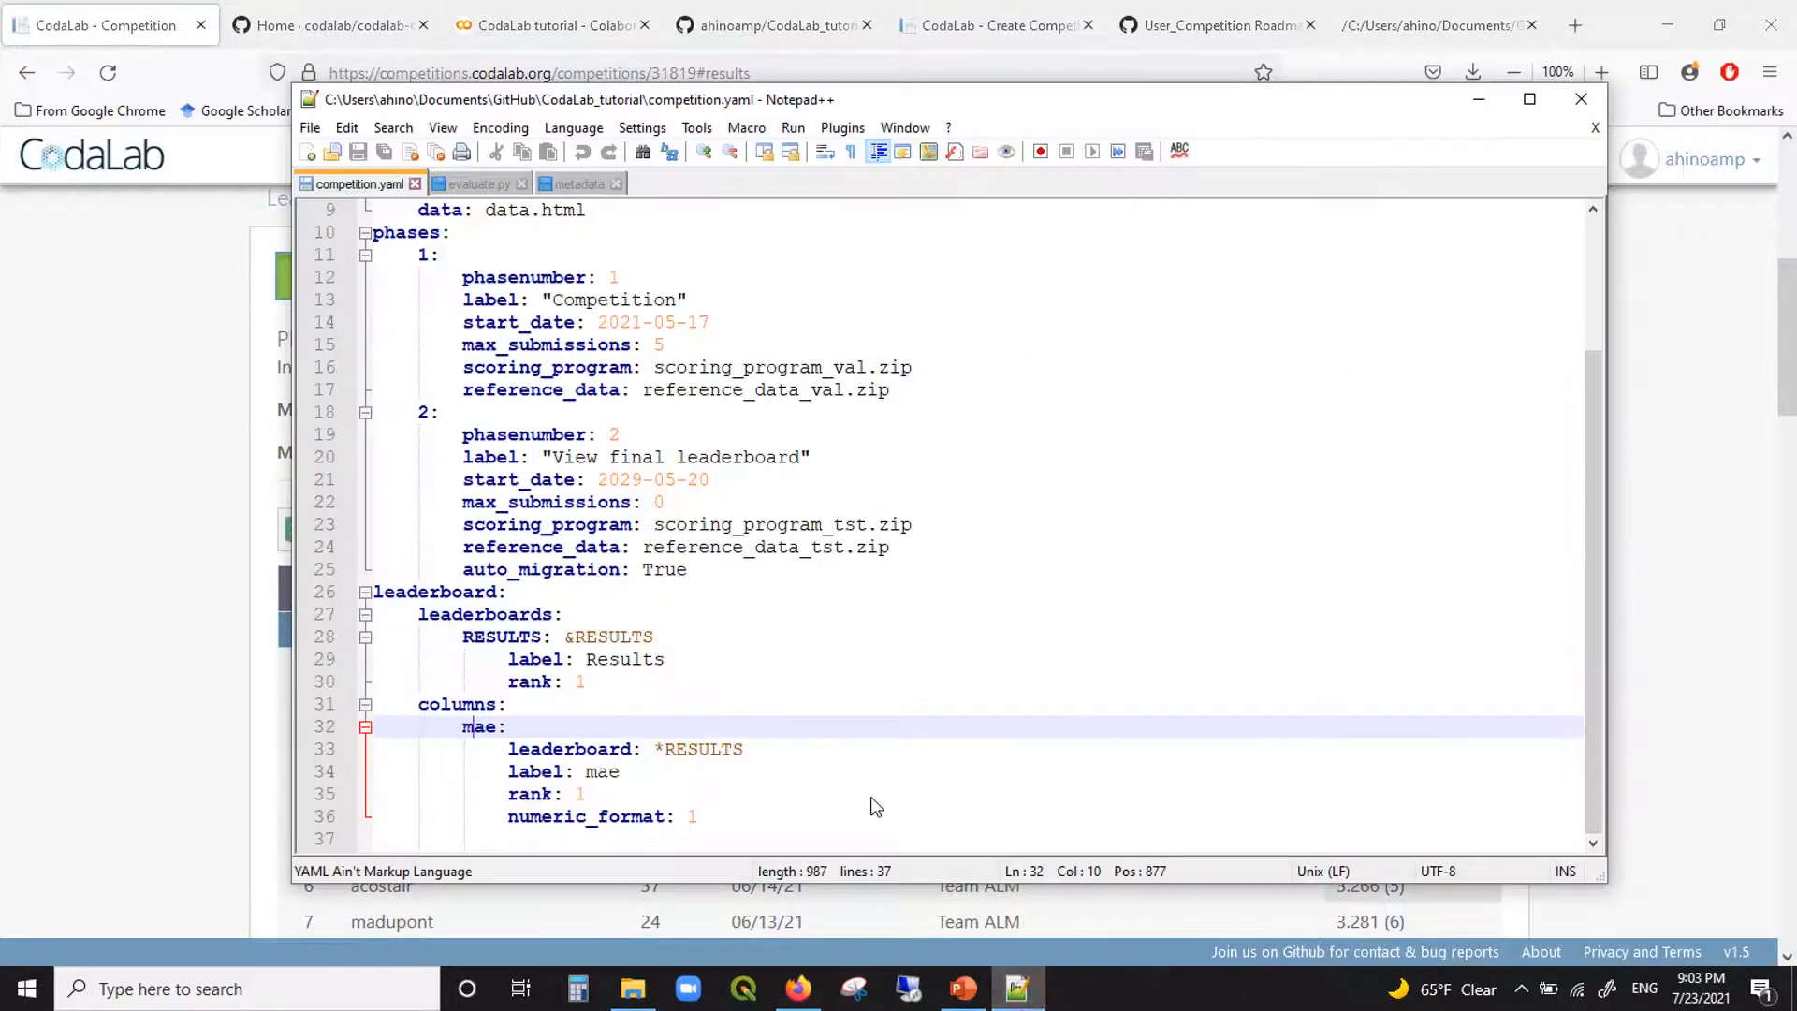
pyautogui.scroll(3, 756, 627)
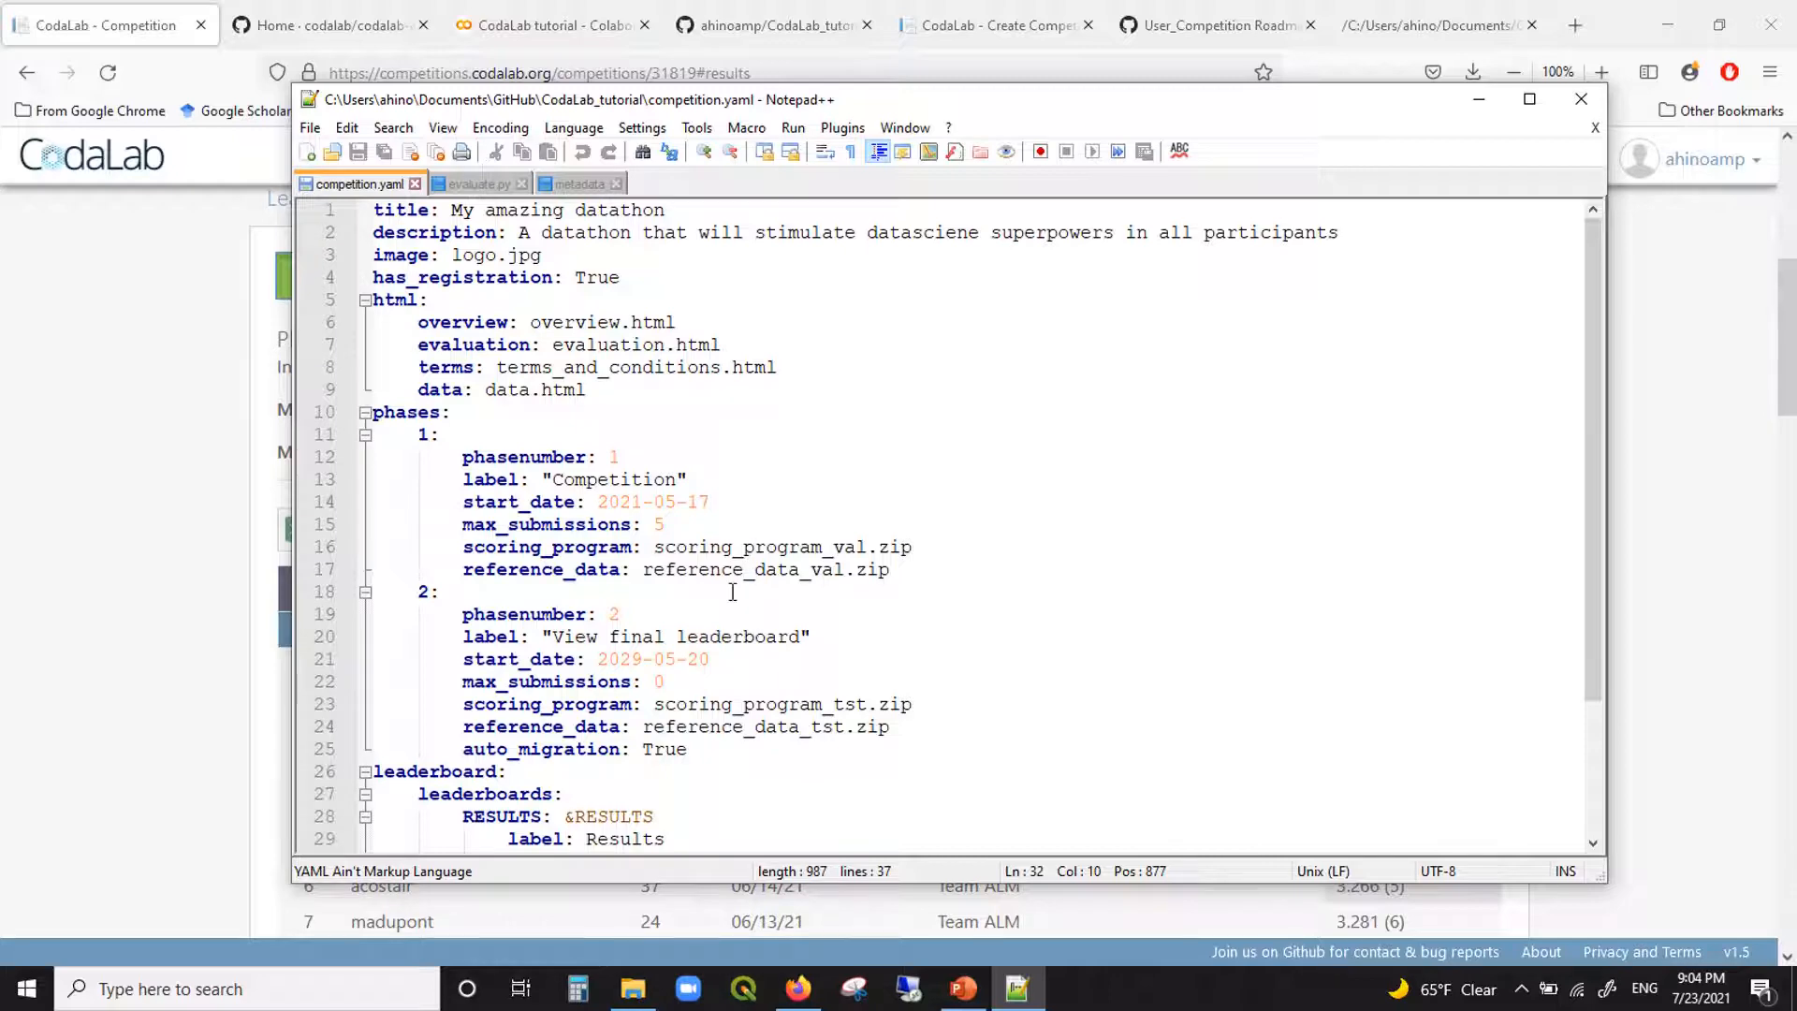
pyautogui.scroll(-3, 729, 602)
pyautogui.scroll(3, 729, 602)
pyautogui.doubleClick(738, 547)
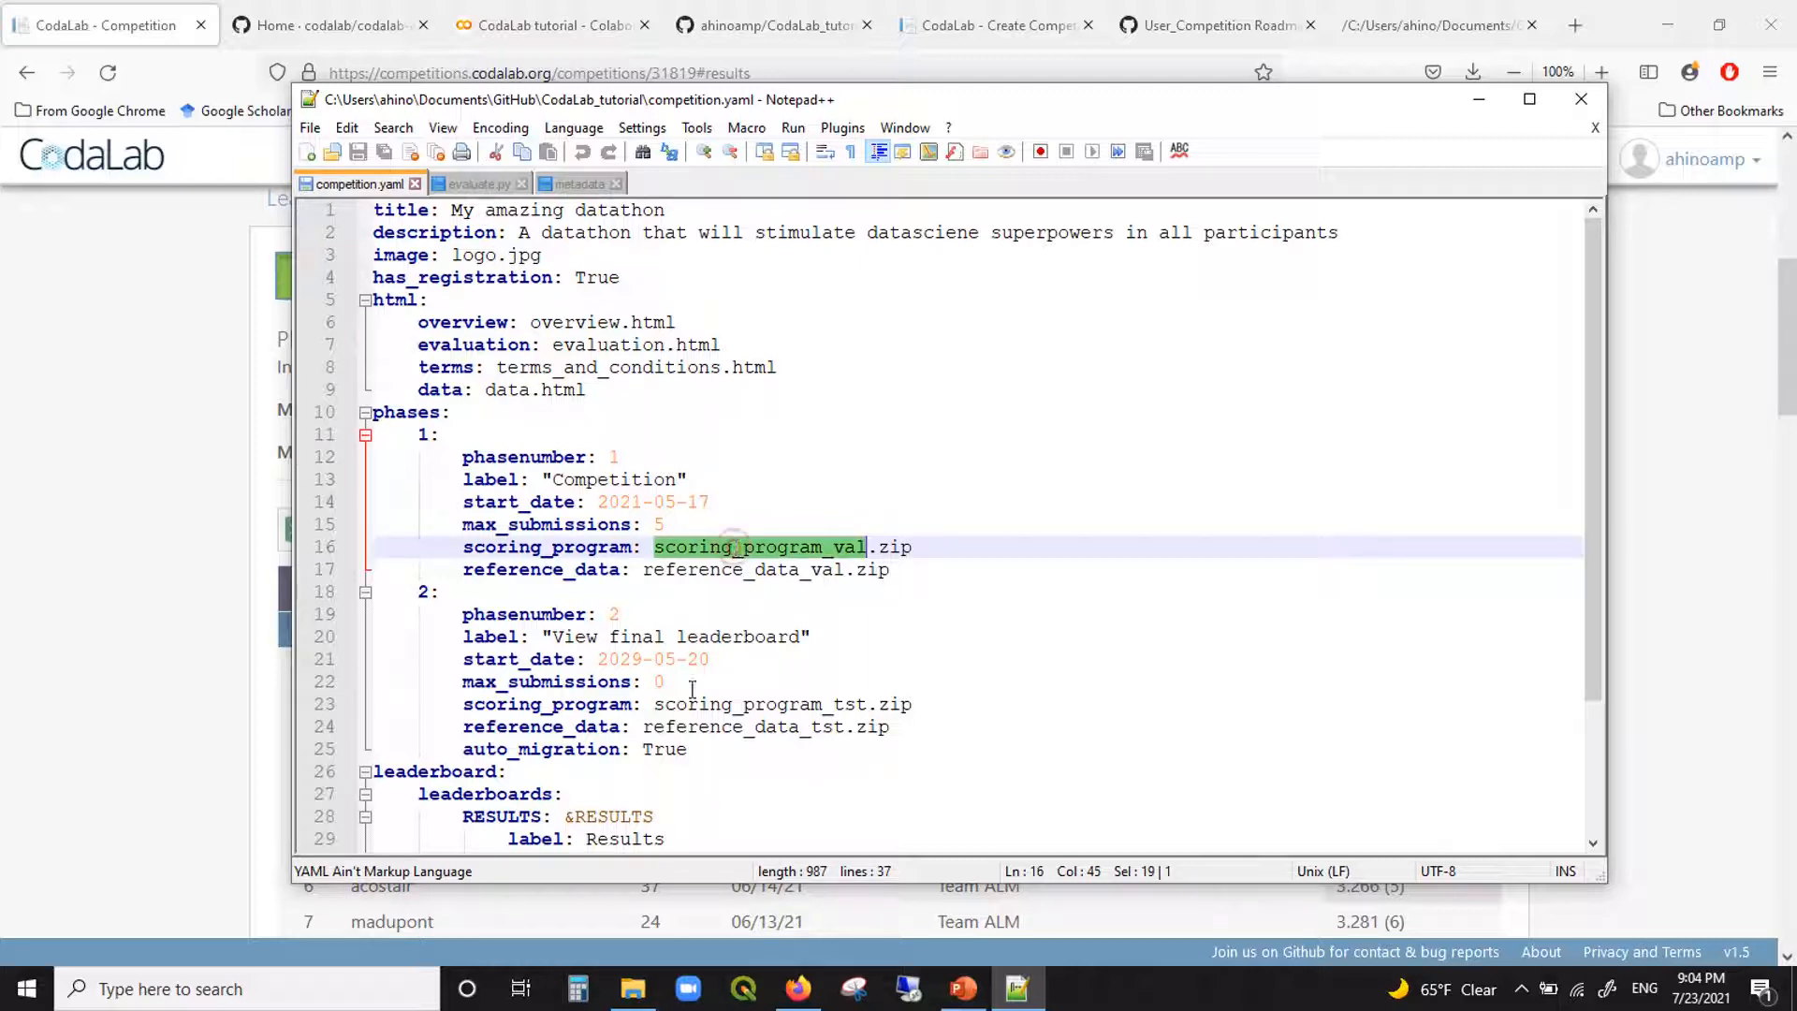
# Step: Open the scoring_program_val folder in File Explorer and point out its evaluate.py and metadata files
pyautogui.click(631, 985)
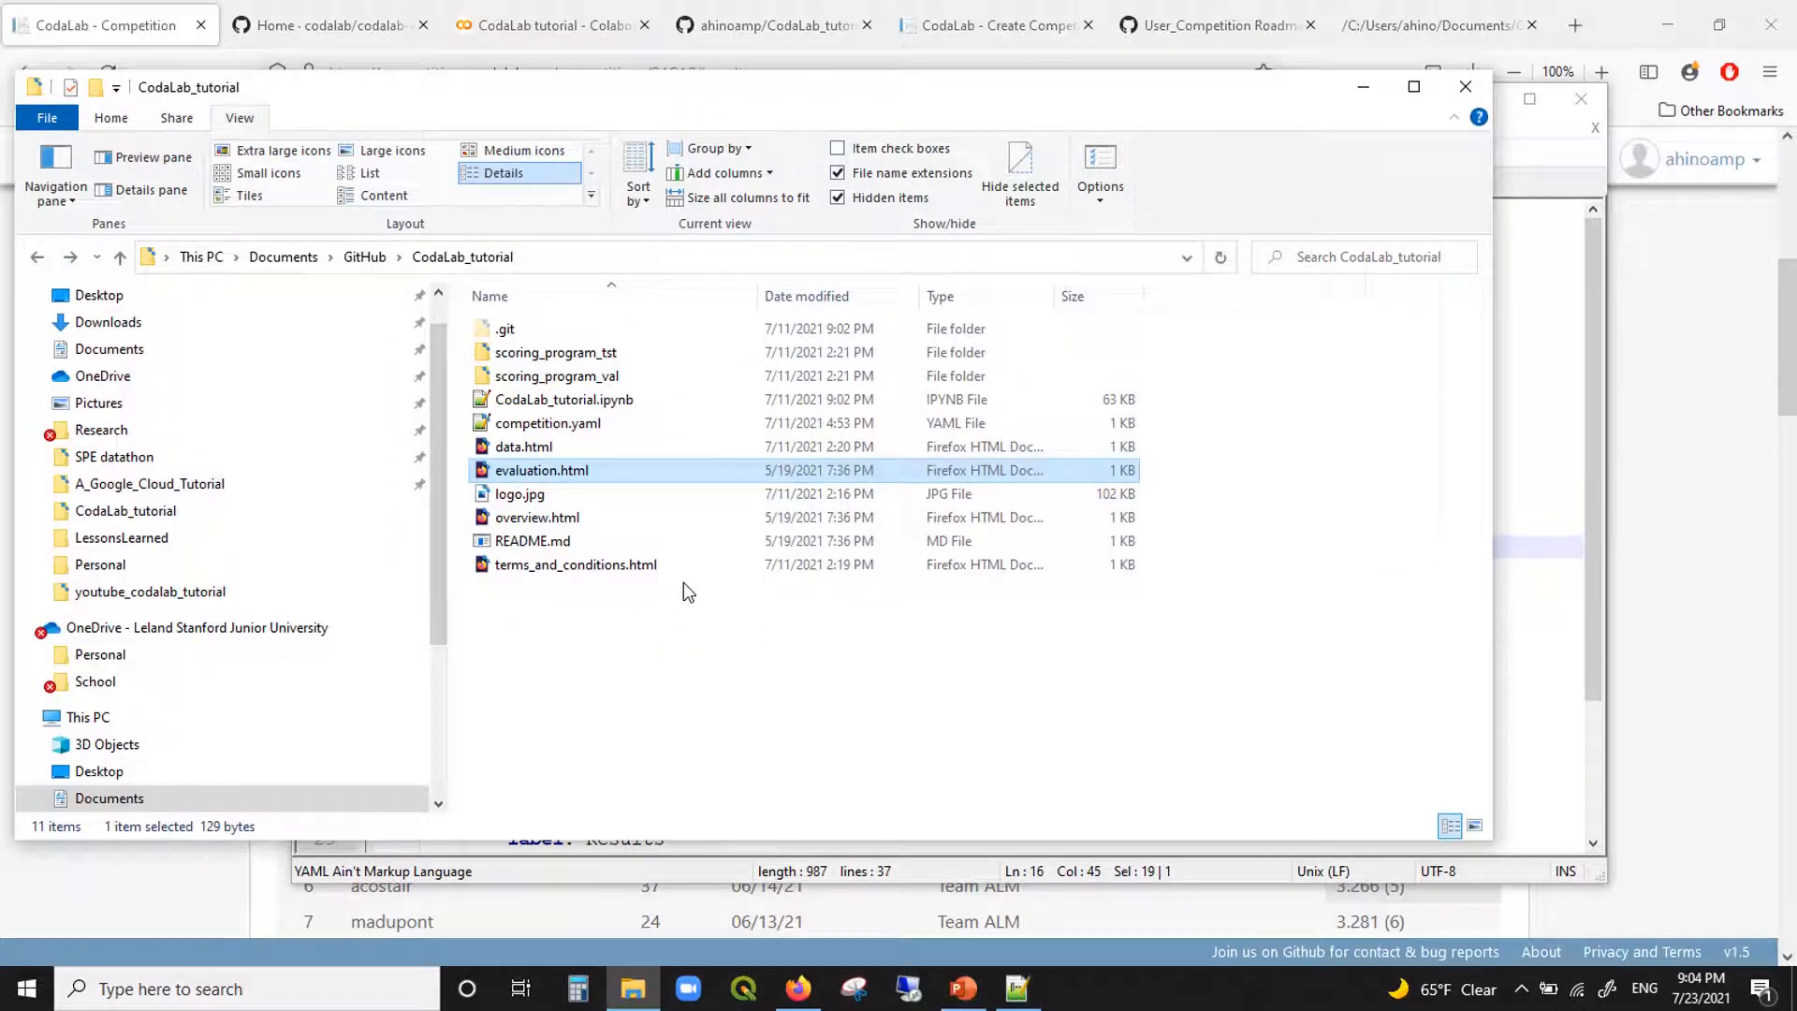
pyautogui.doubleClick(658, 381)
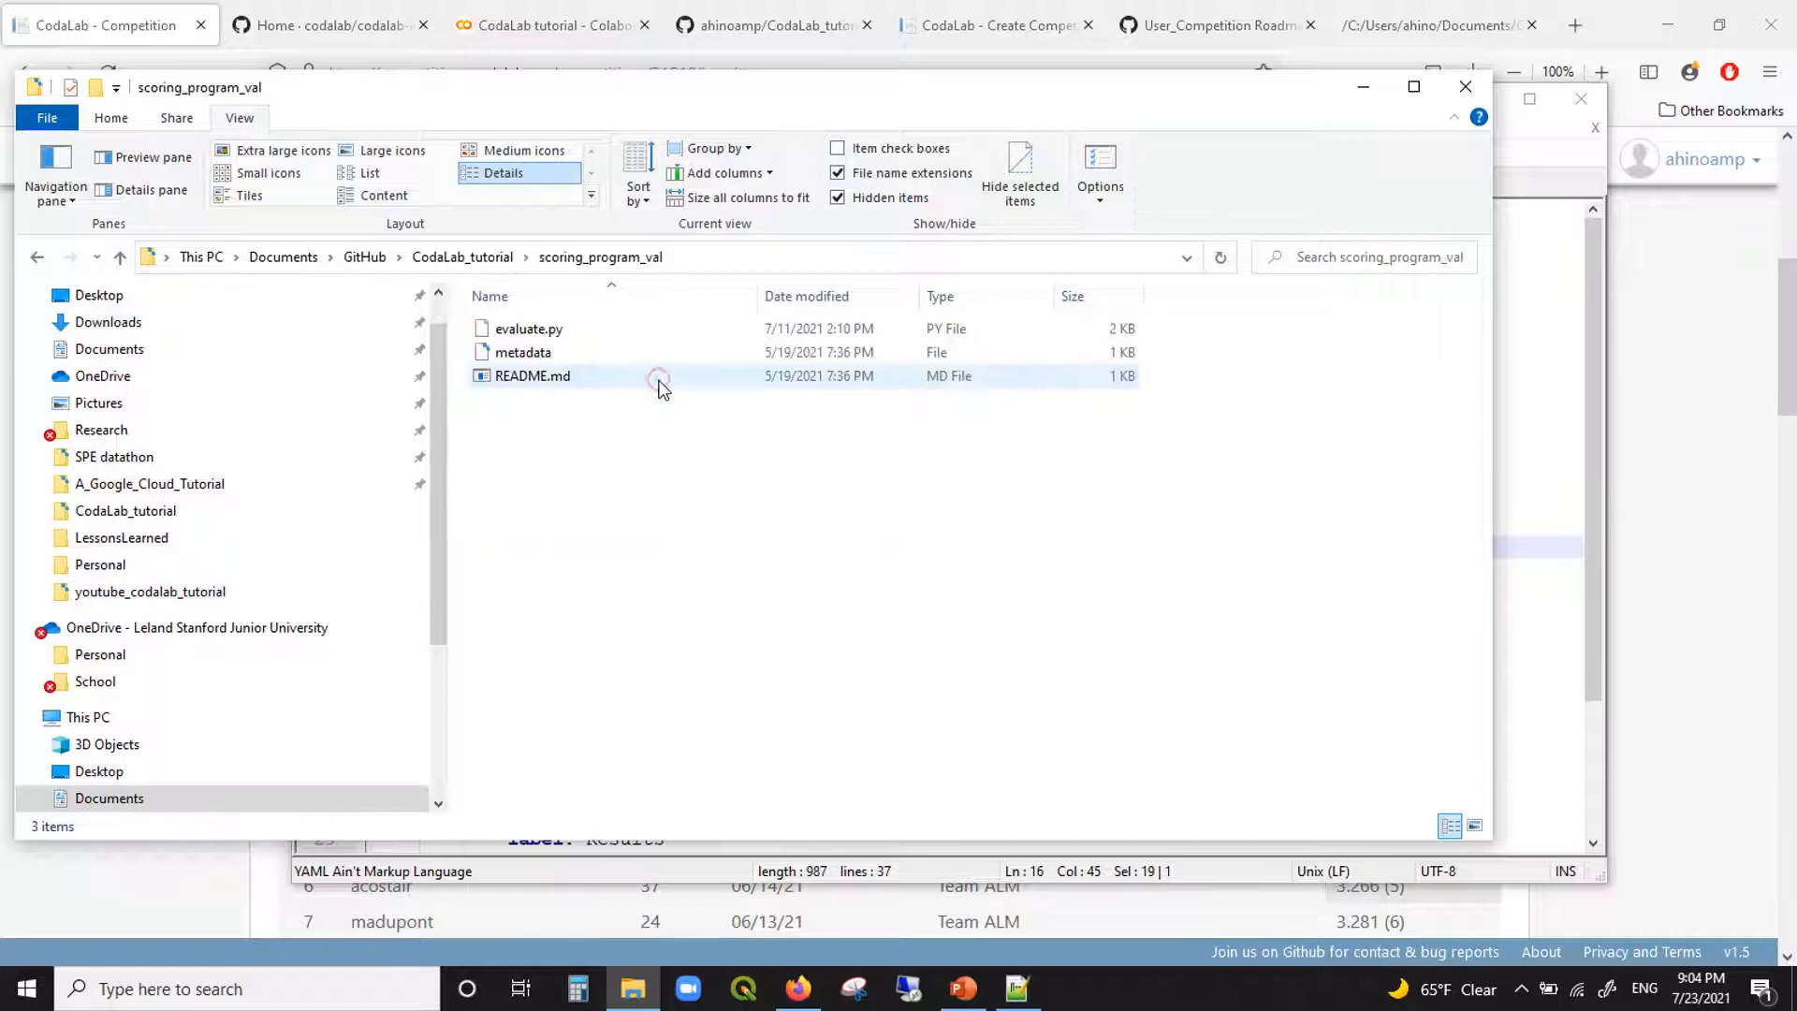
pyautogui.doubleClick(632, 330)
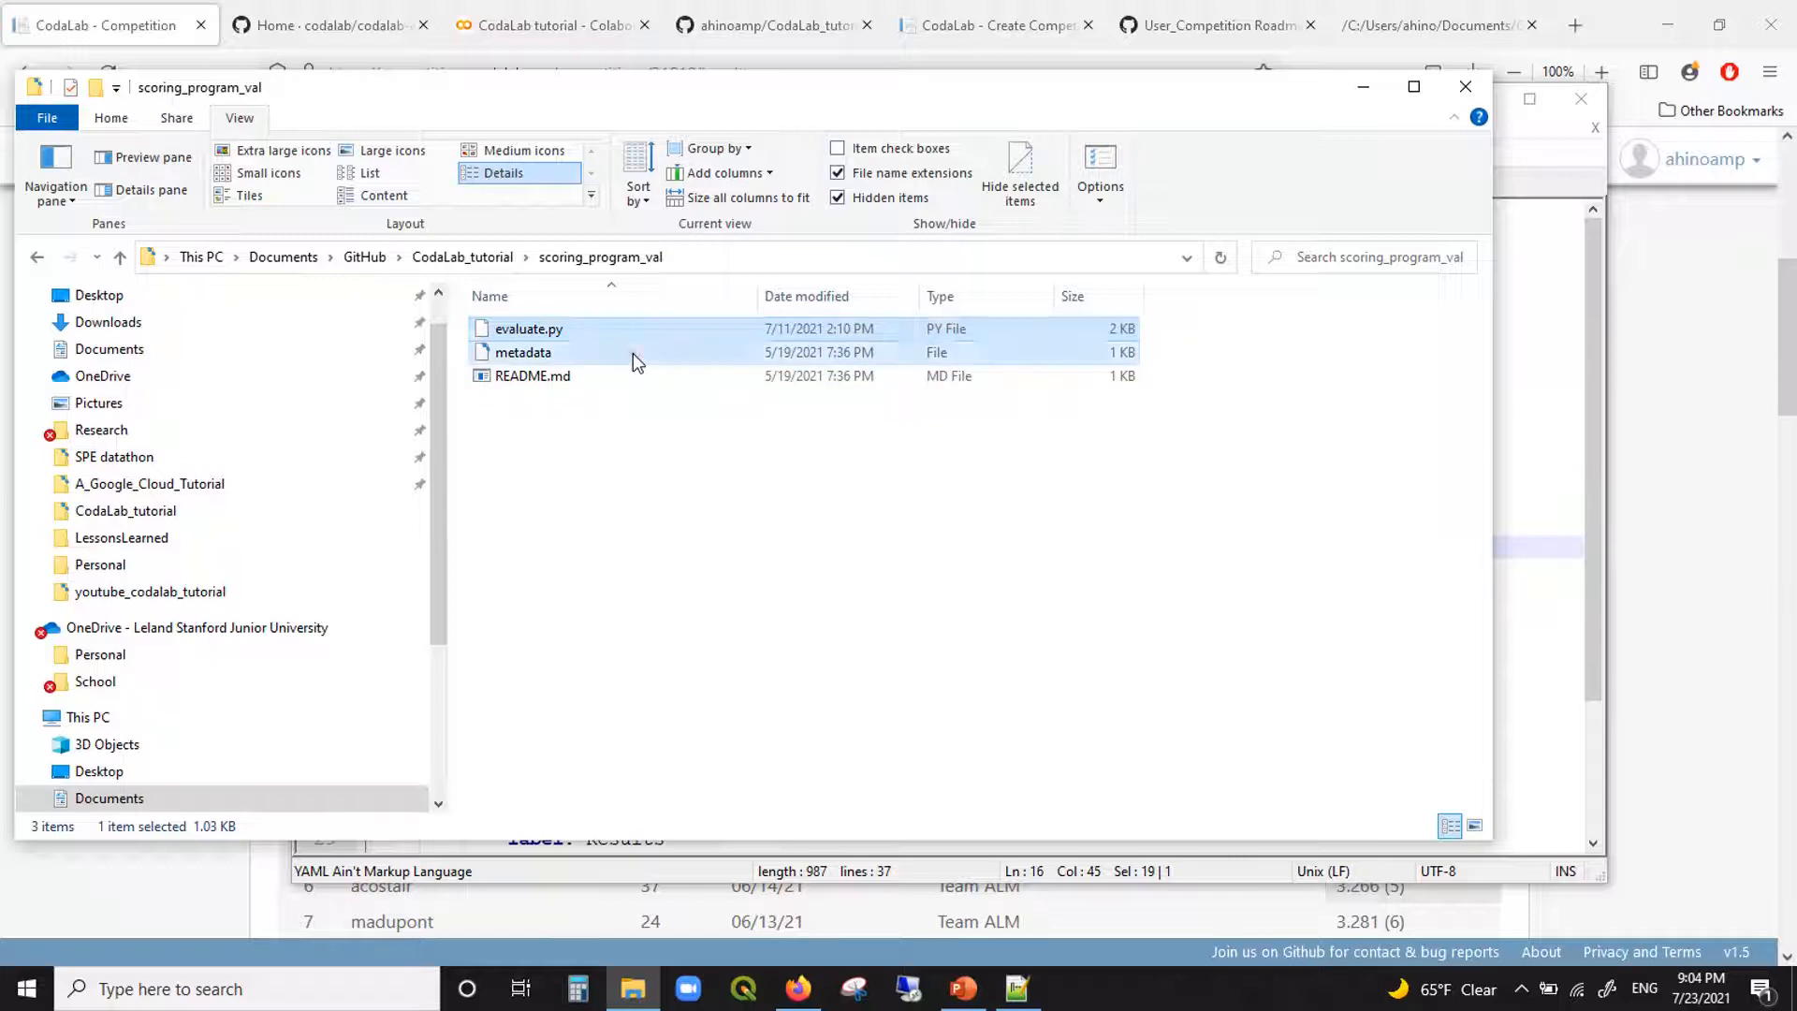
pyautogui.click(633, 352)
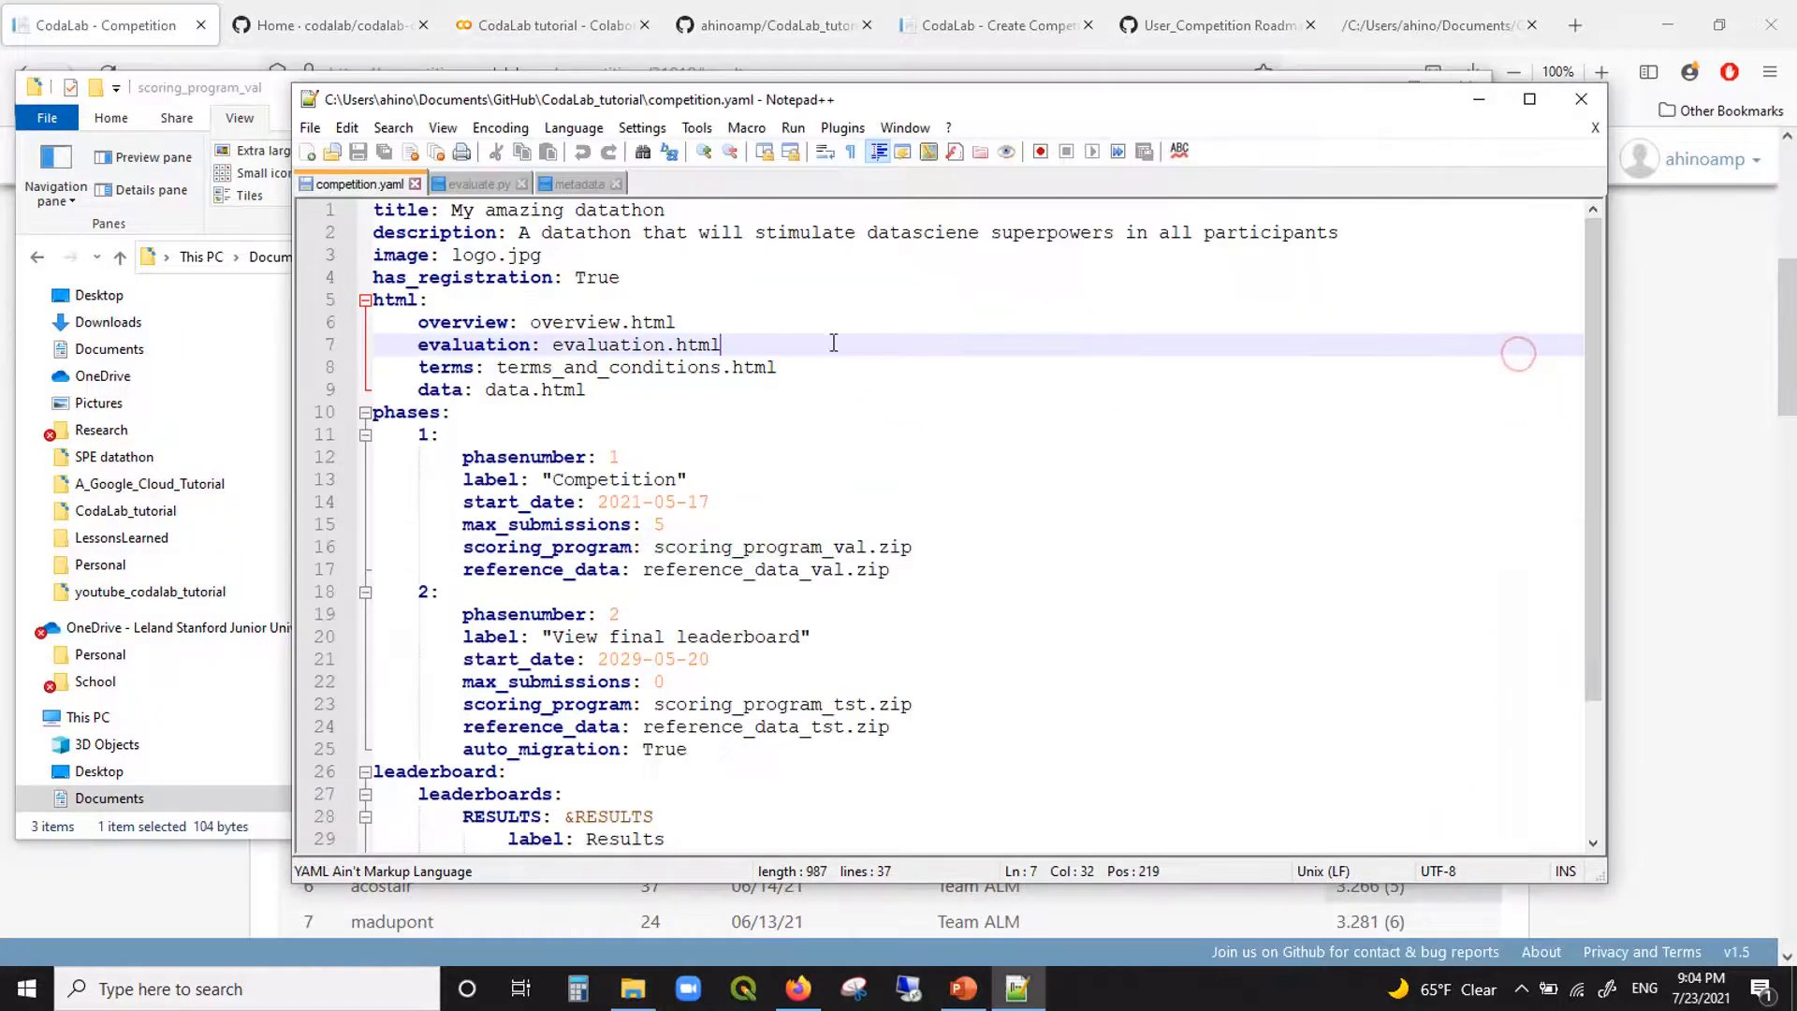
# Step: View evaluate.py in Notepad++ and highlight the truth_file and submission_answer_file arguments of the two read_csv calls
pyautogui.click(481, 186)
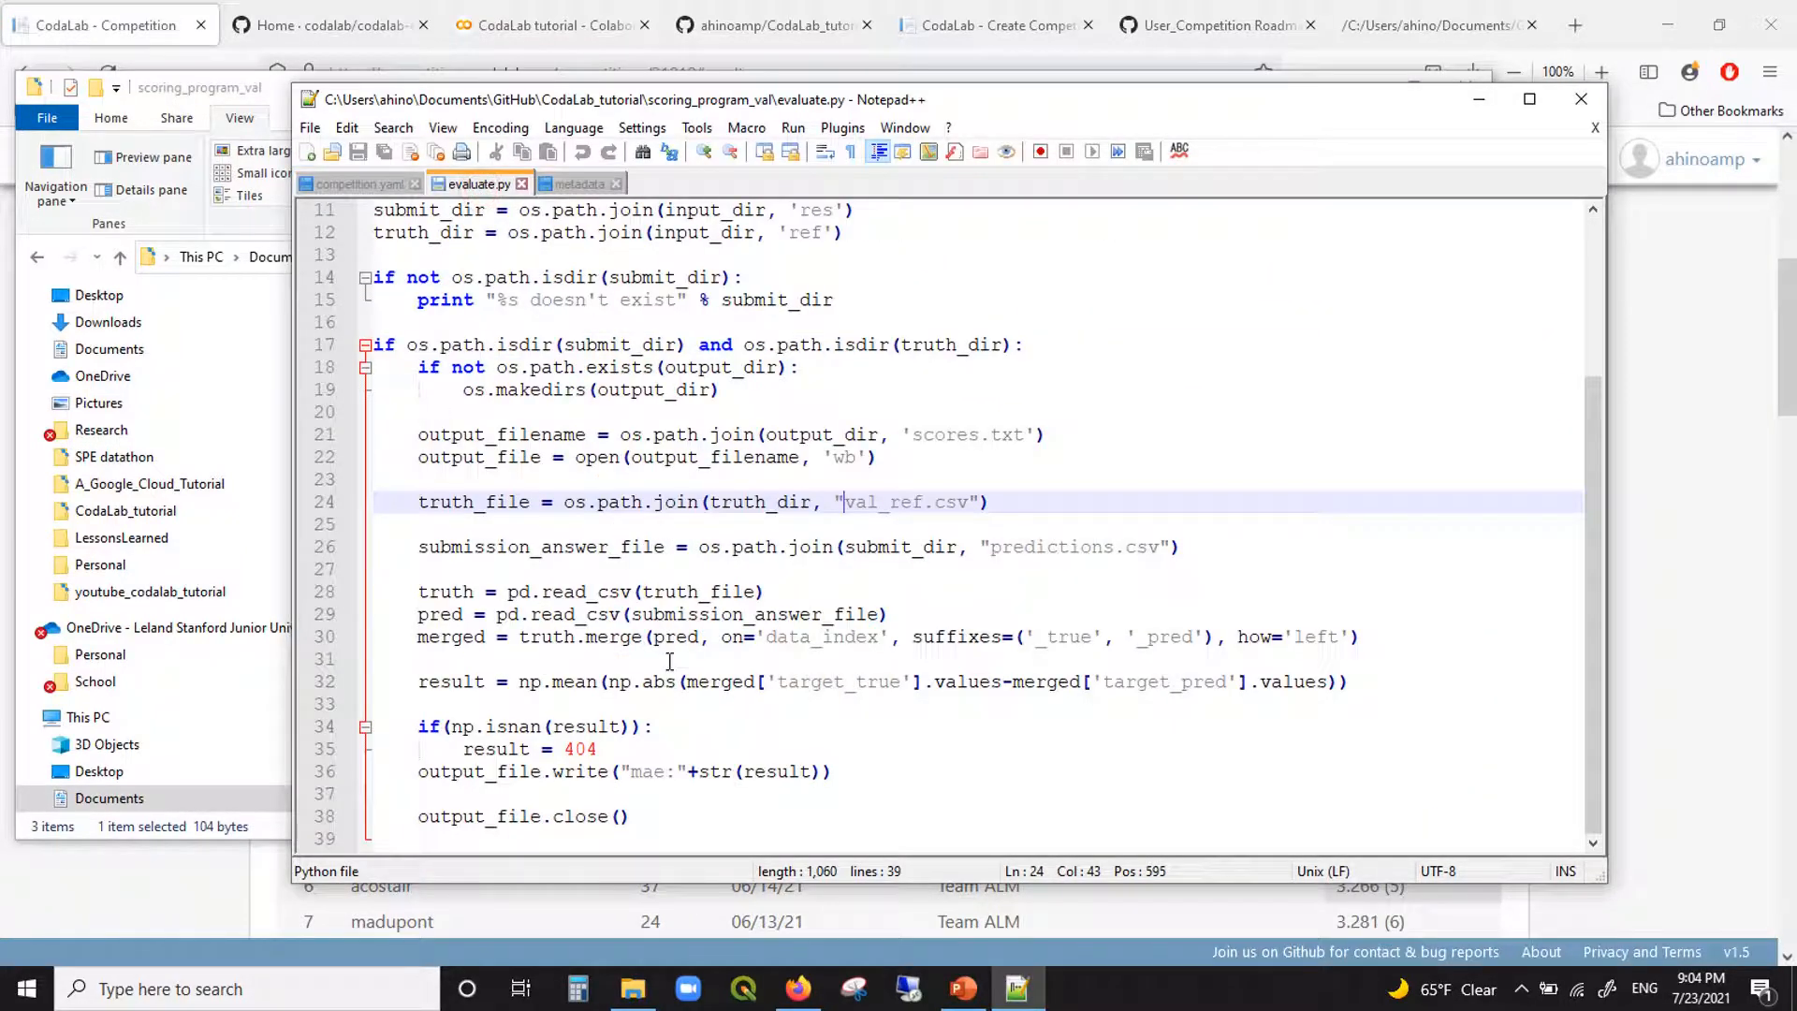
pyautogui.doubleClick(661, 592)
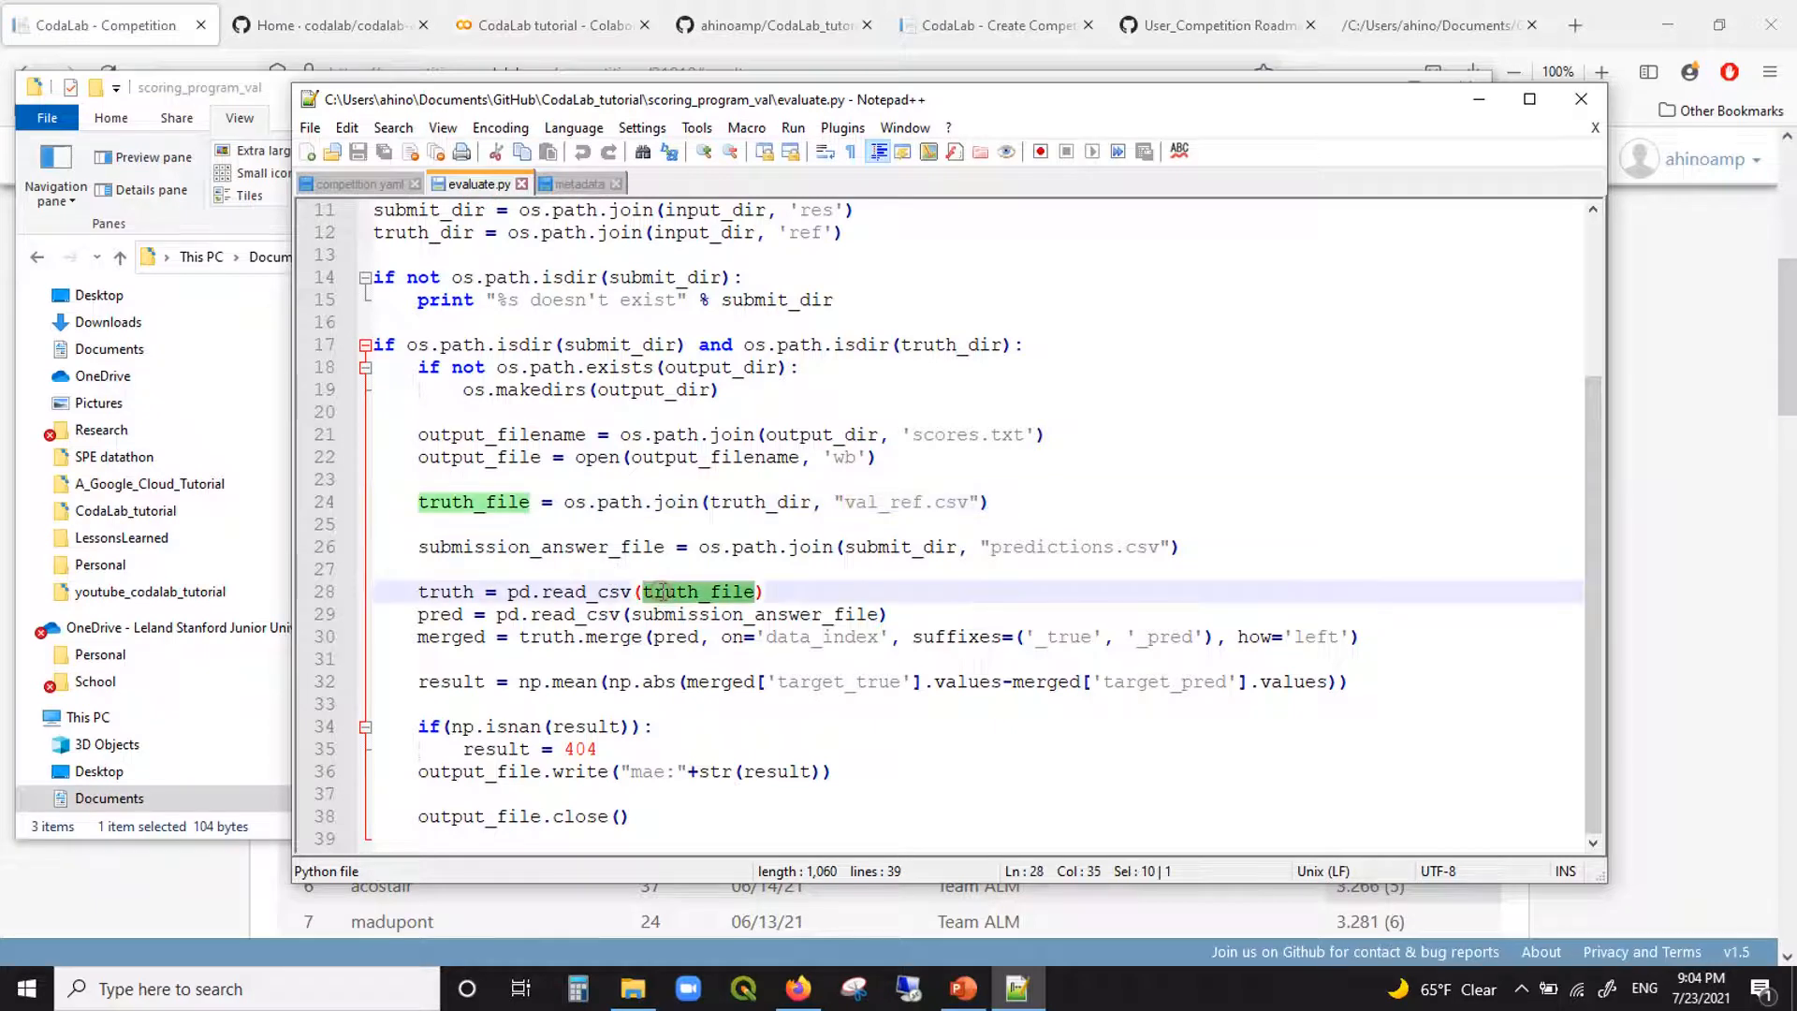
pyautogui.doubleClick(683, 614)
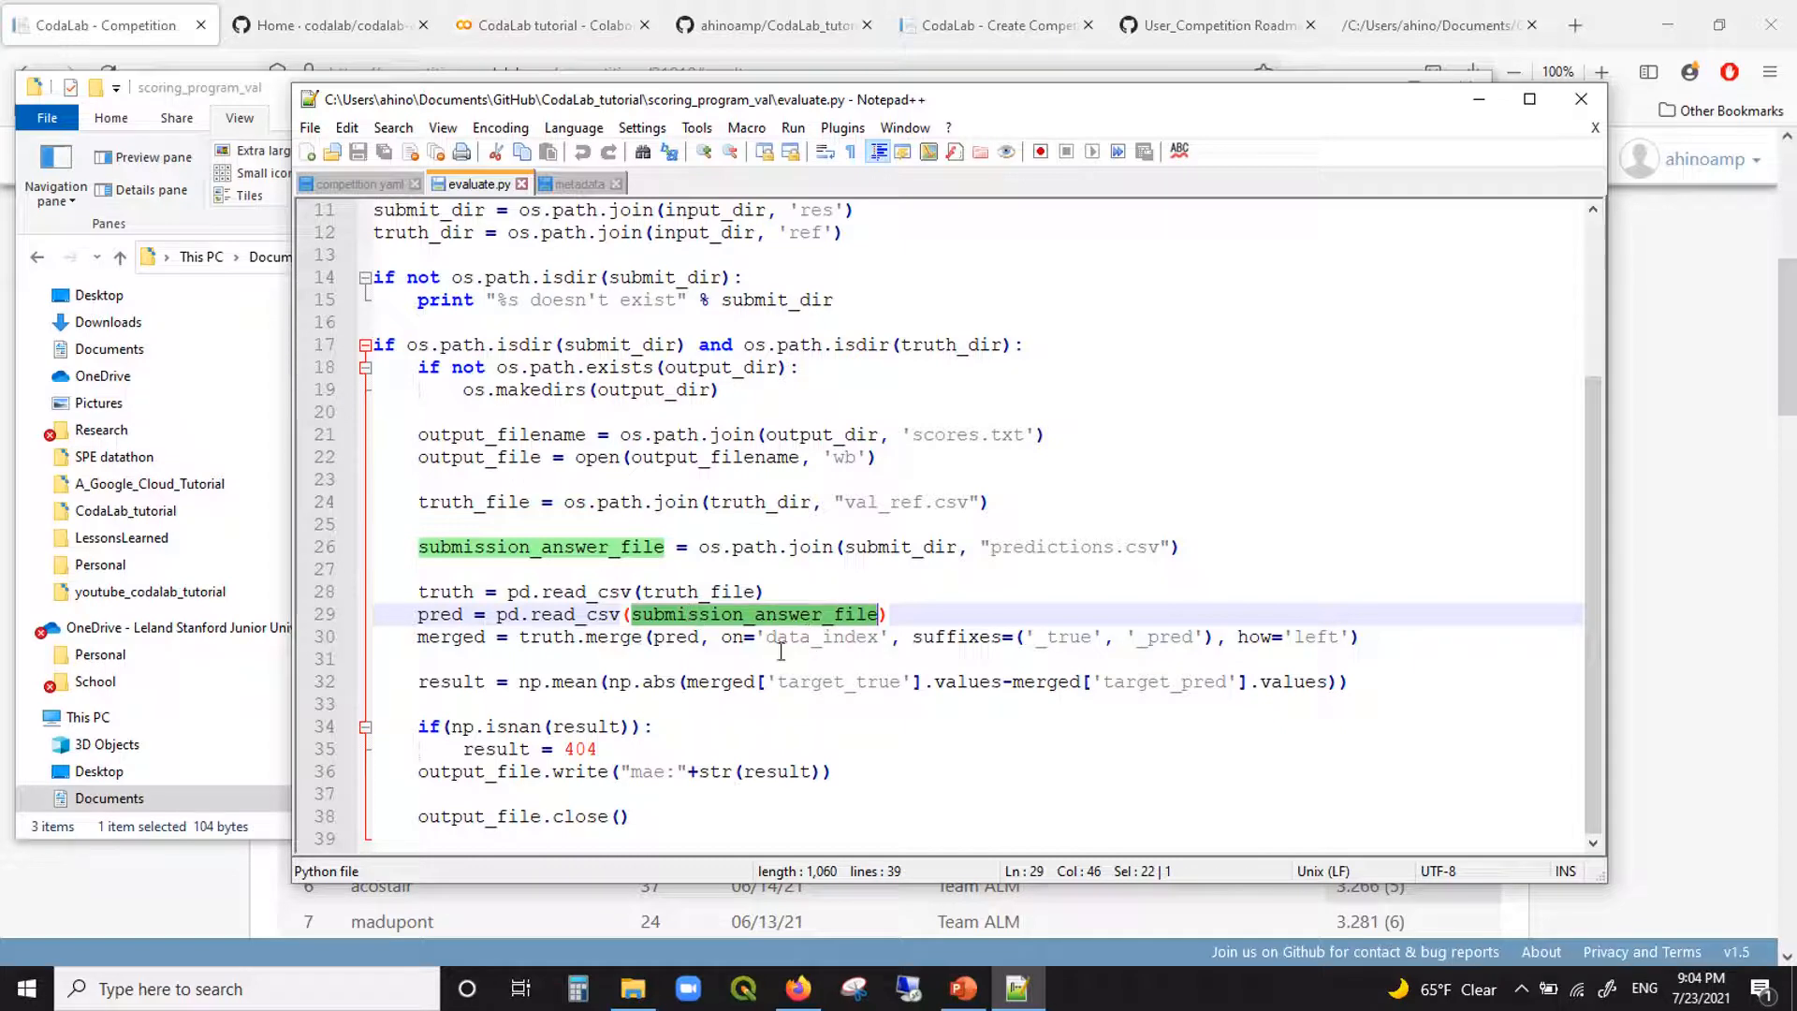
# Step: Highlight the merge and result lines, singling out the data_index key, the suffixes, and the target_true and target_pred columns
pyautogui.moveTo(418, 636); pyautogui.dragTo(374, 704)
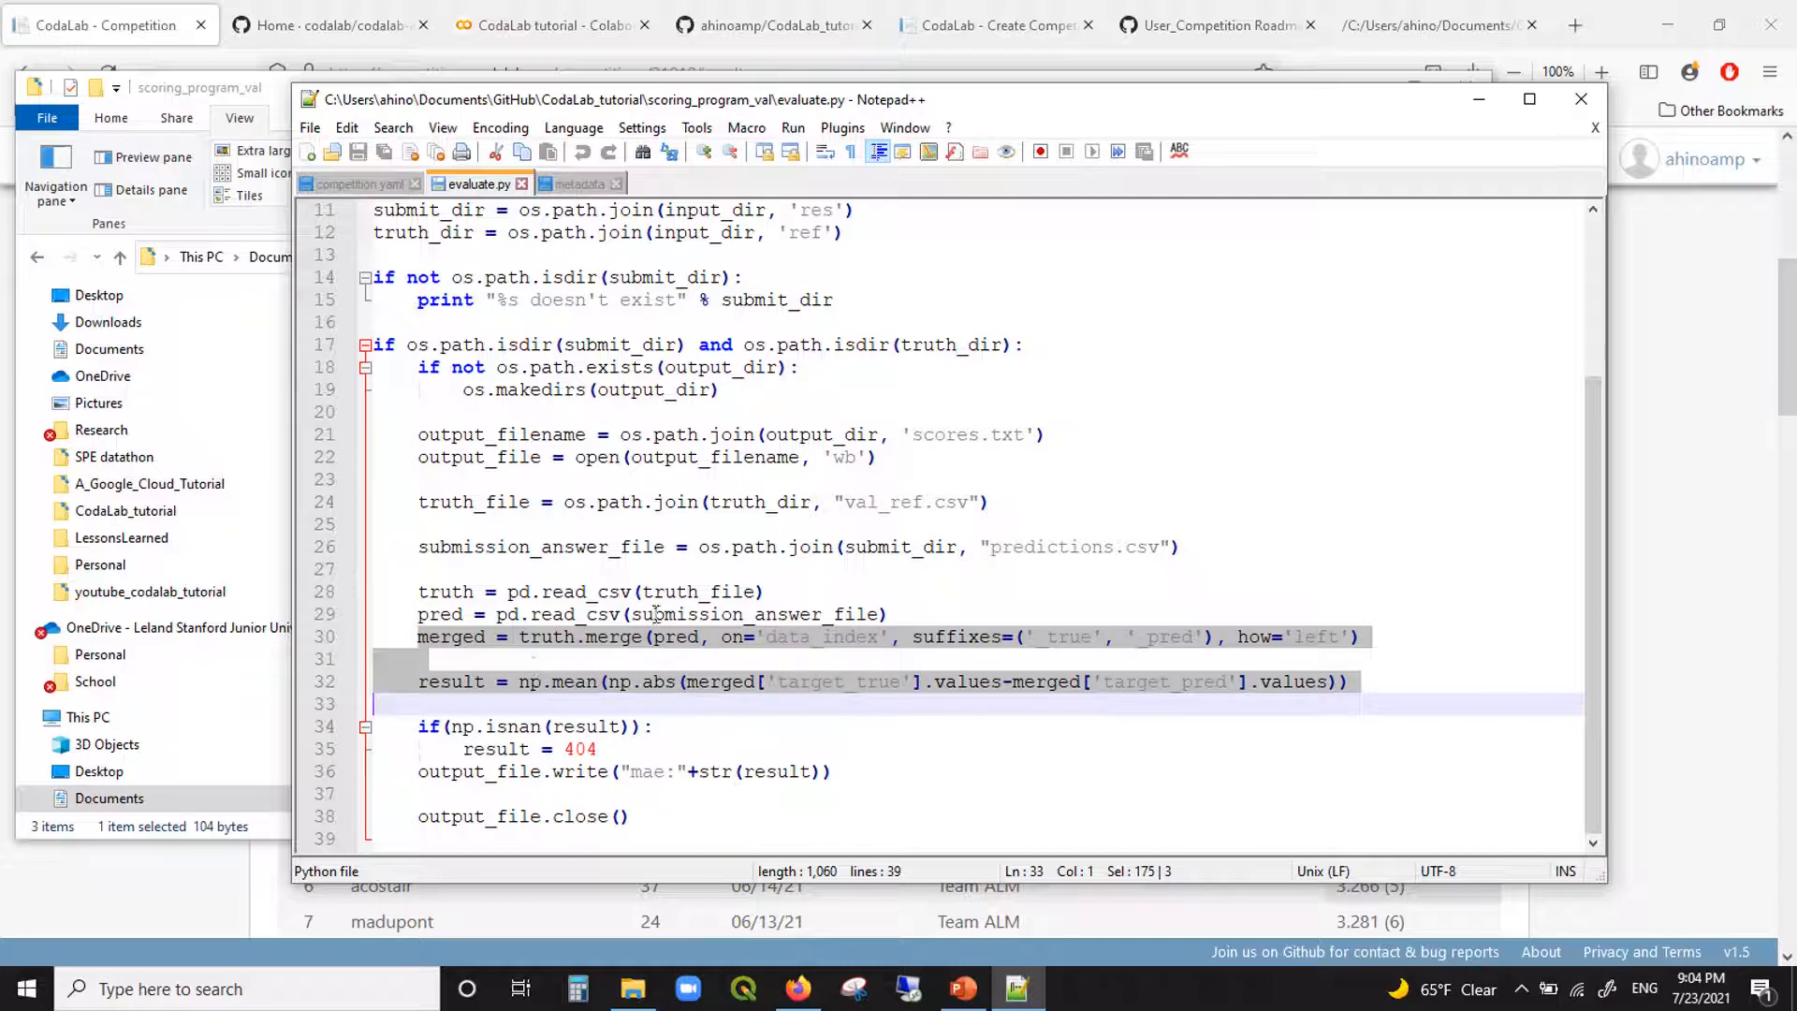
pyautogui.doubleClick(823, 636)
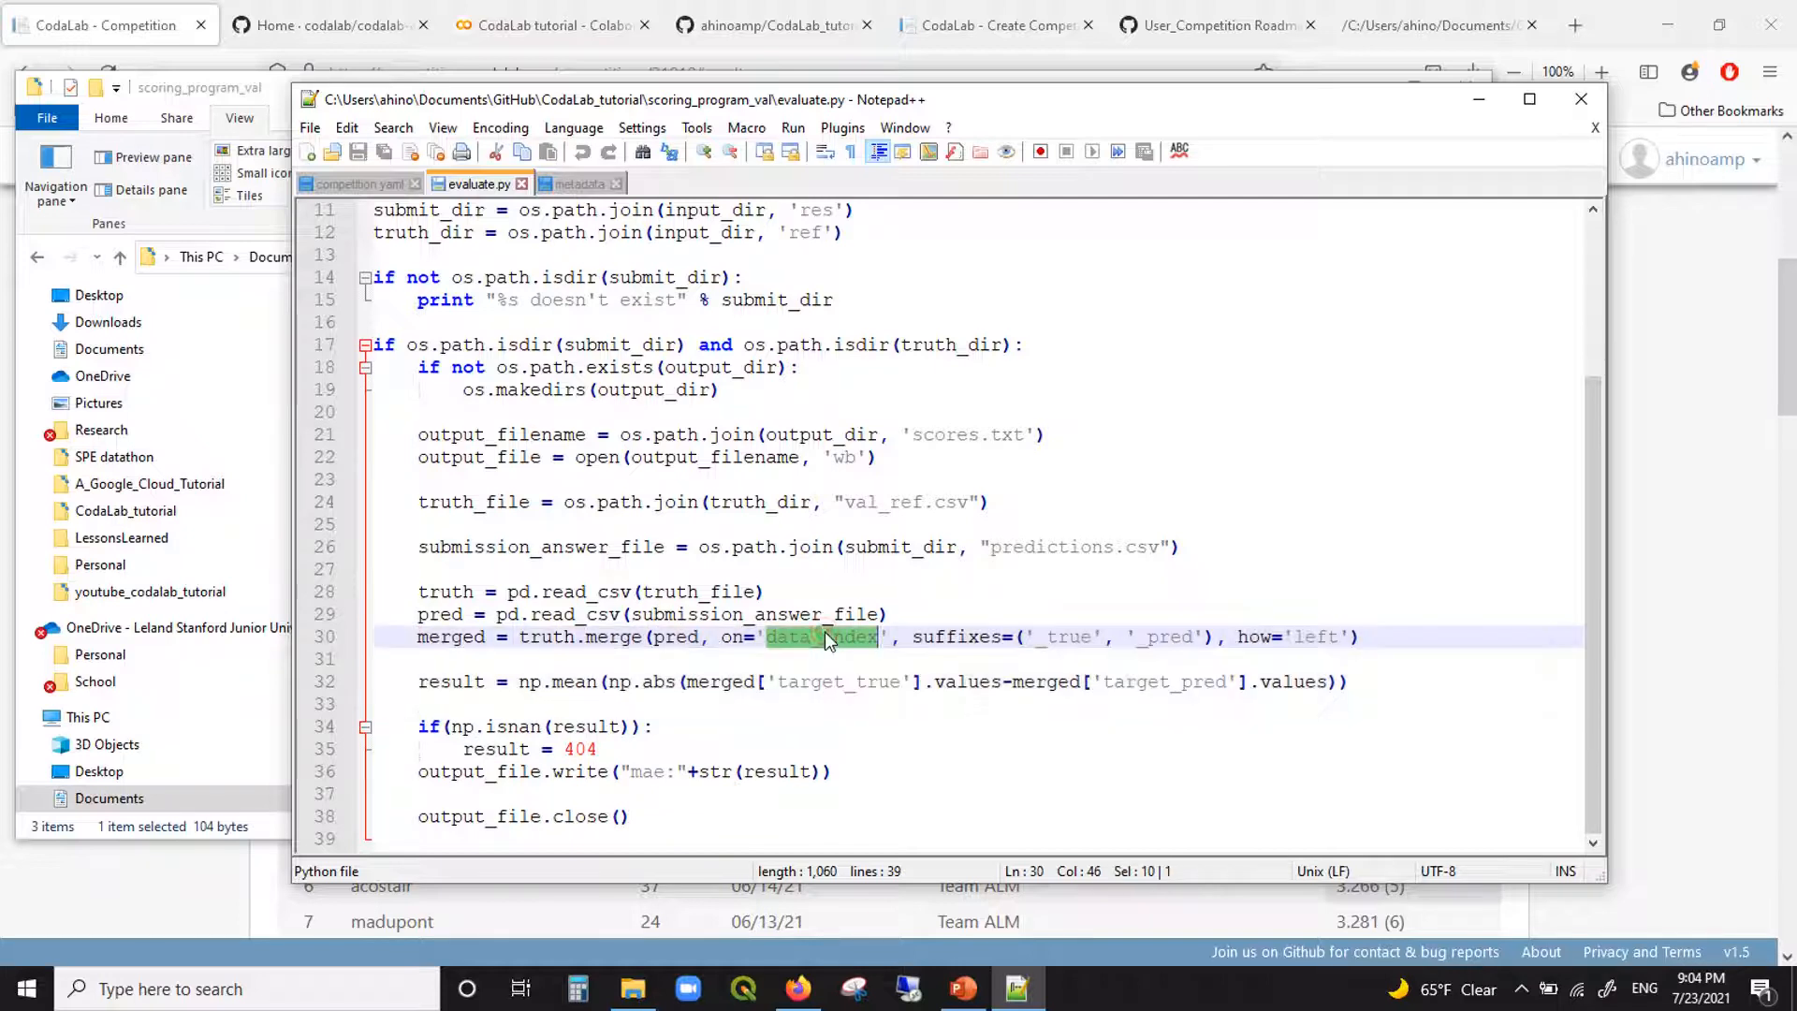
pyautogui.click(1030, 644)
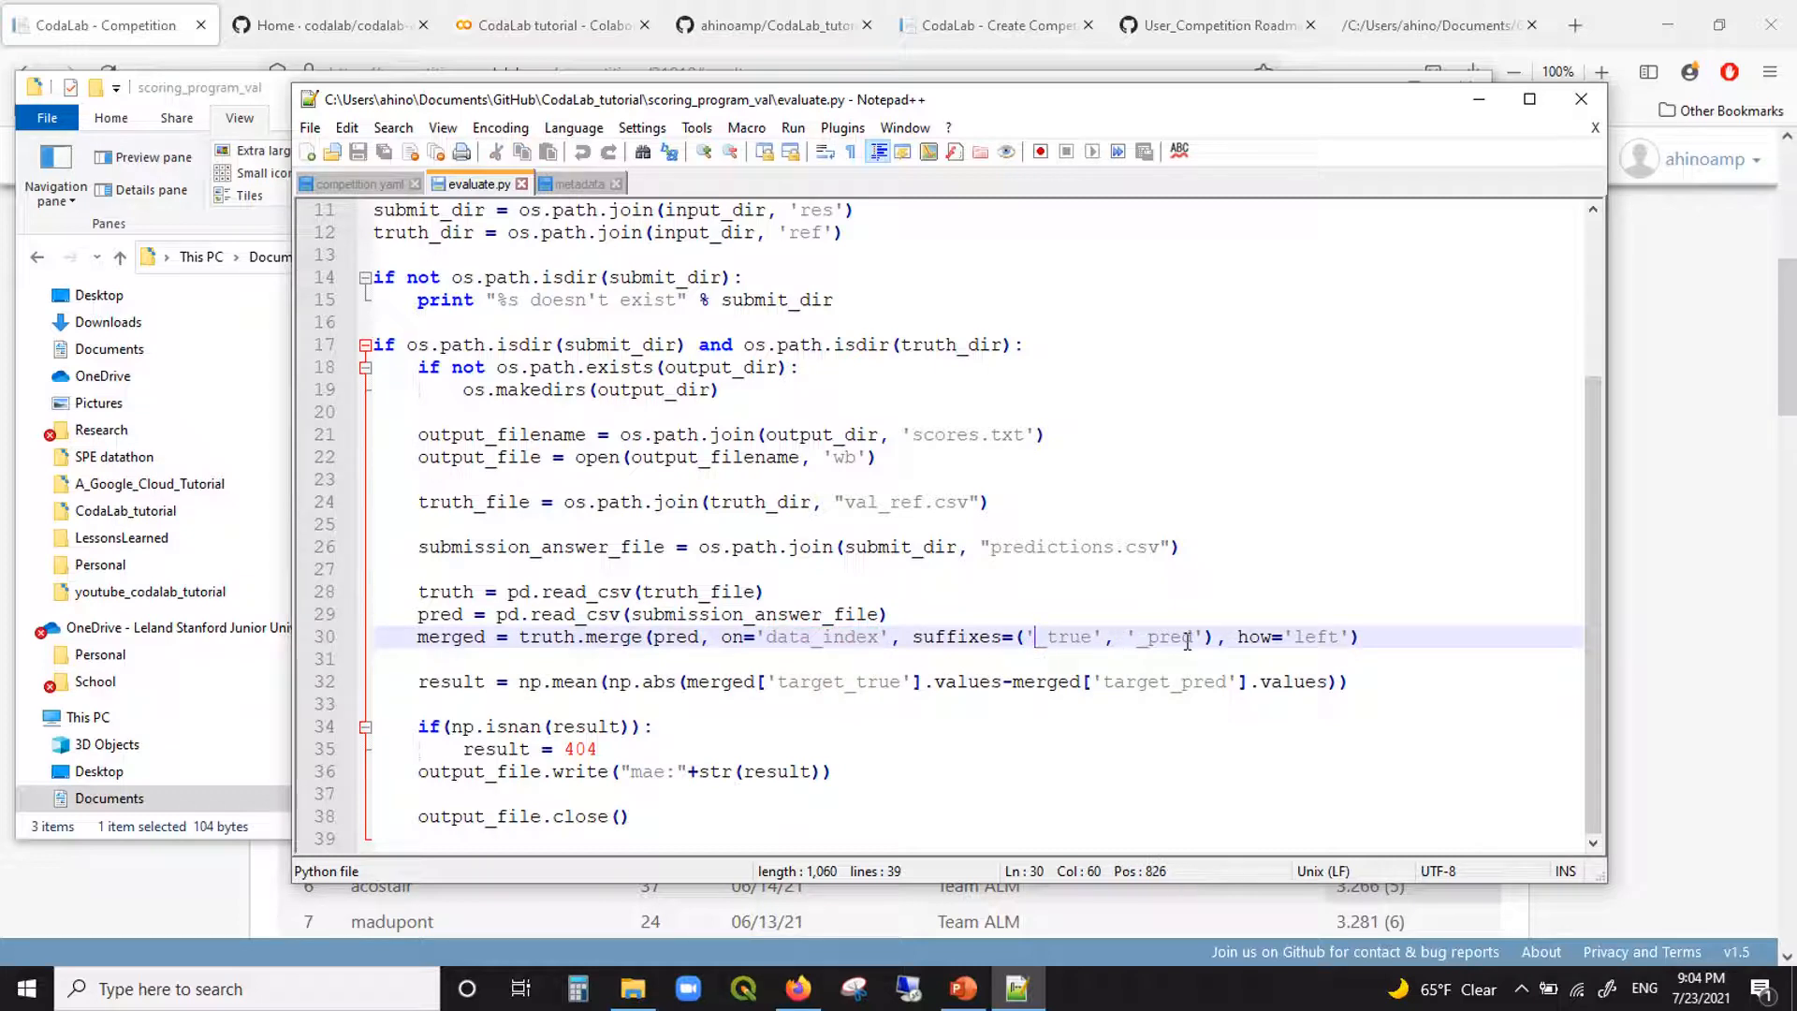
pyautogui.doubleClick(842, 682)
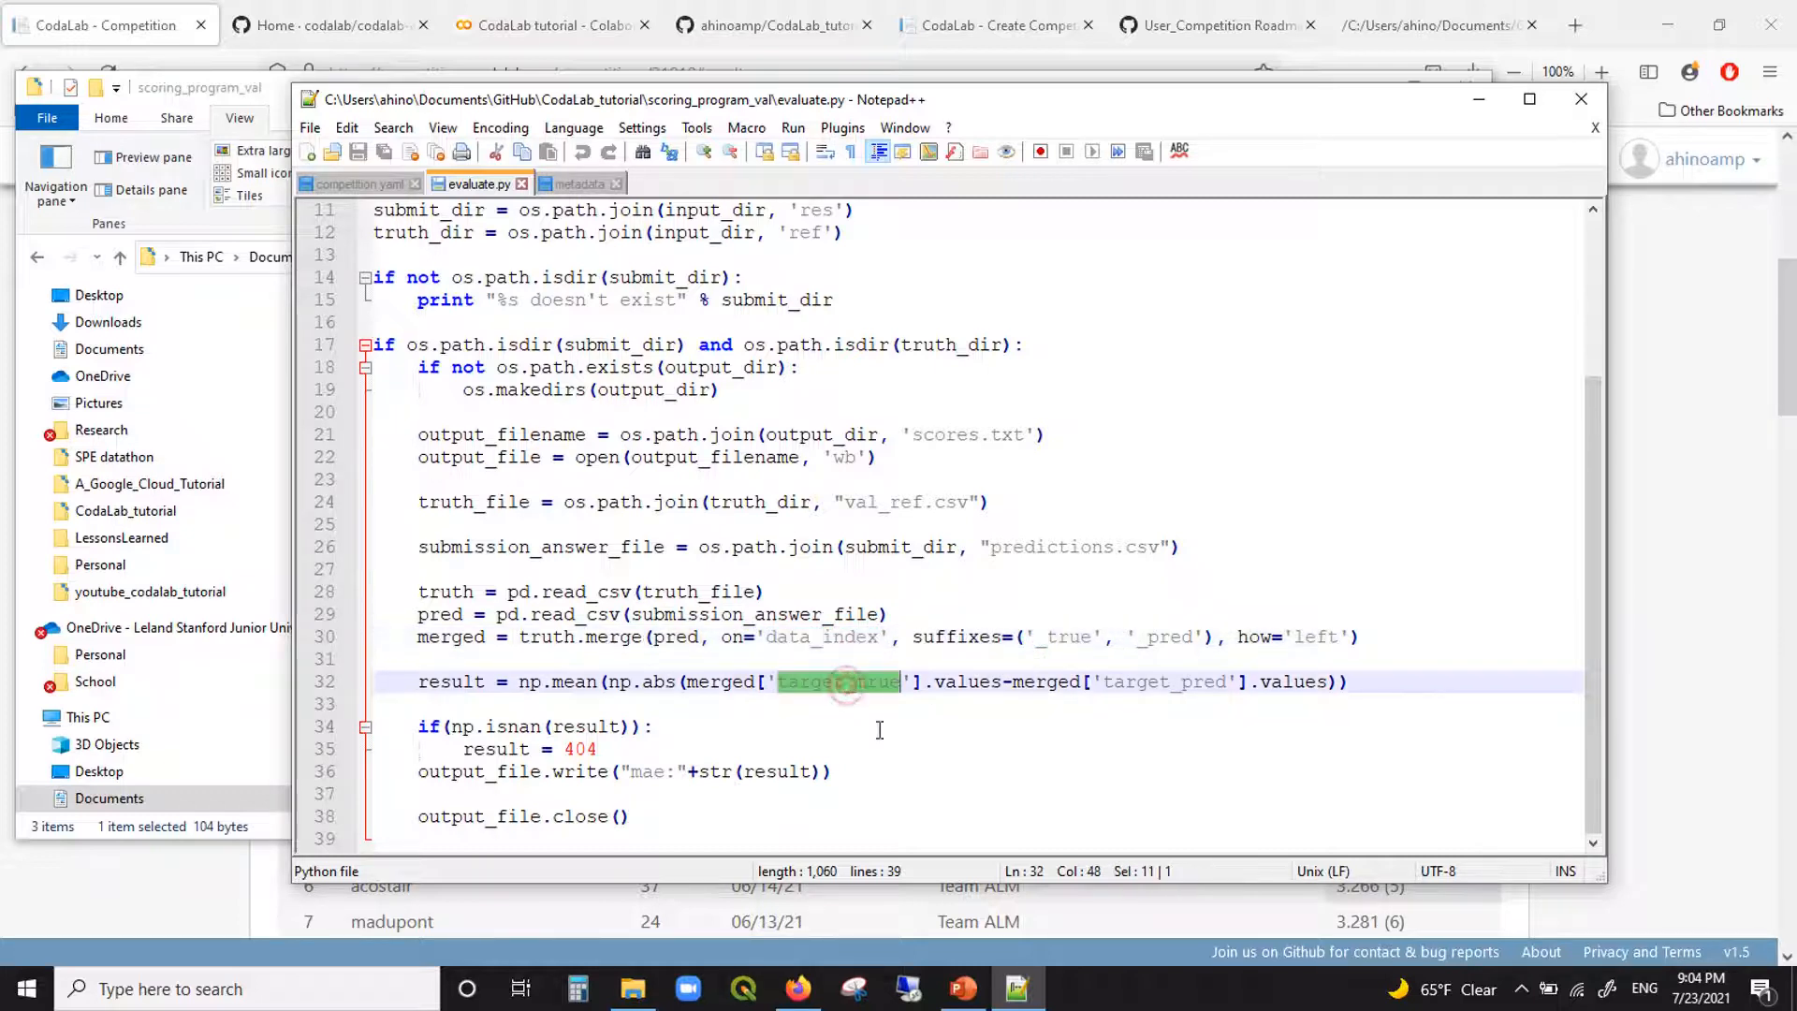
pyautogui.doubleClick(1182, 686)
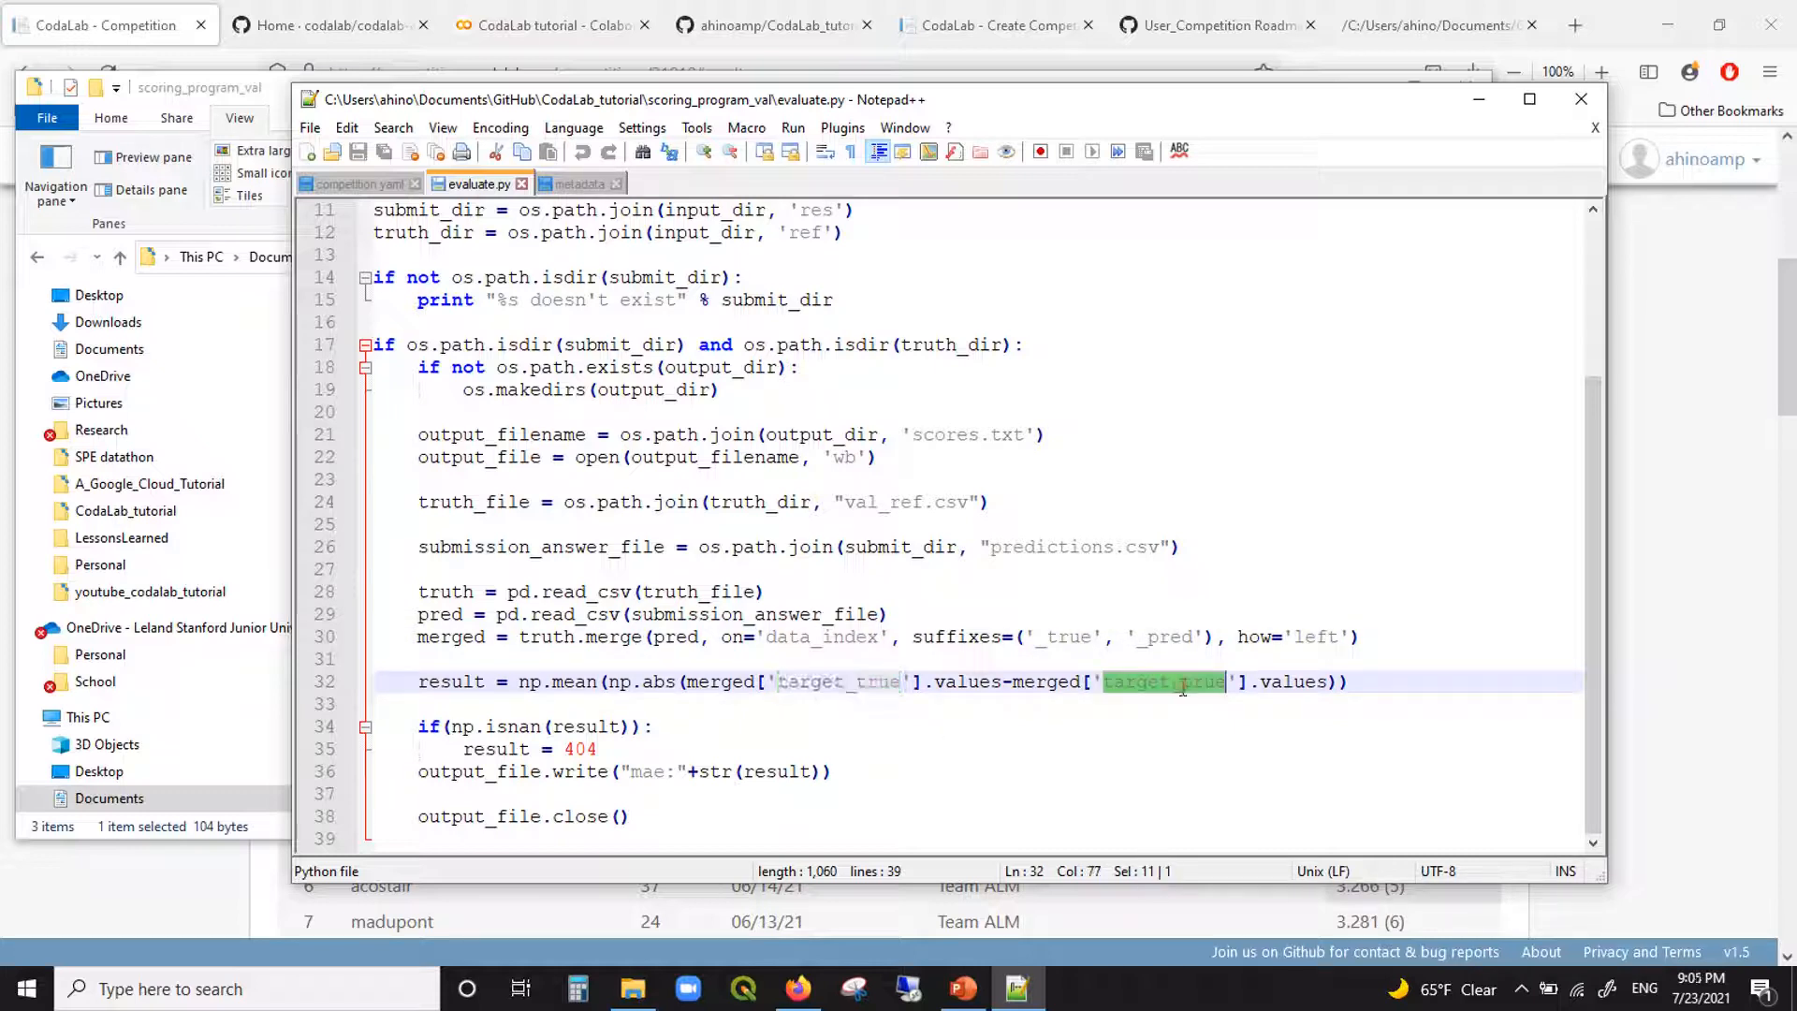
pyautogui.click(596, 691)
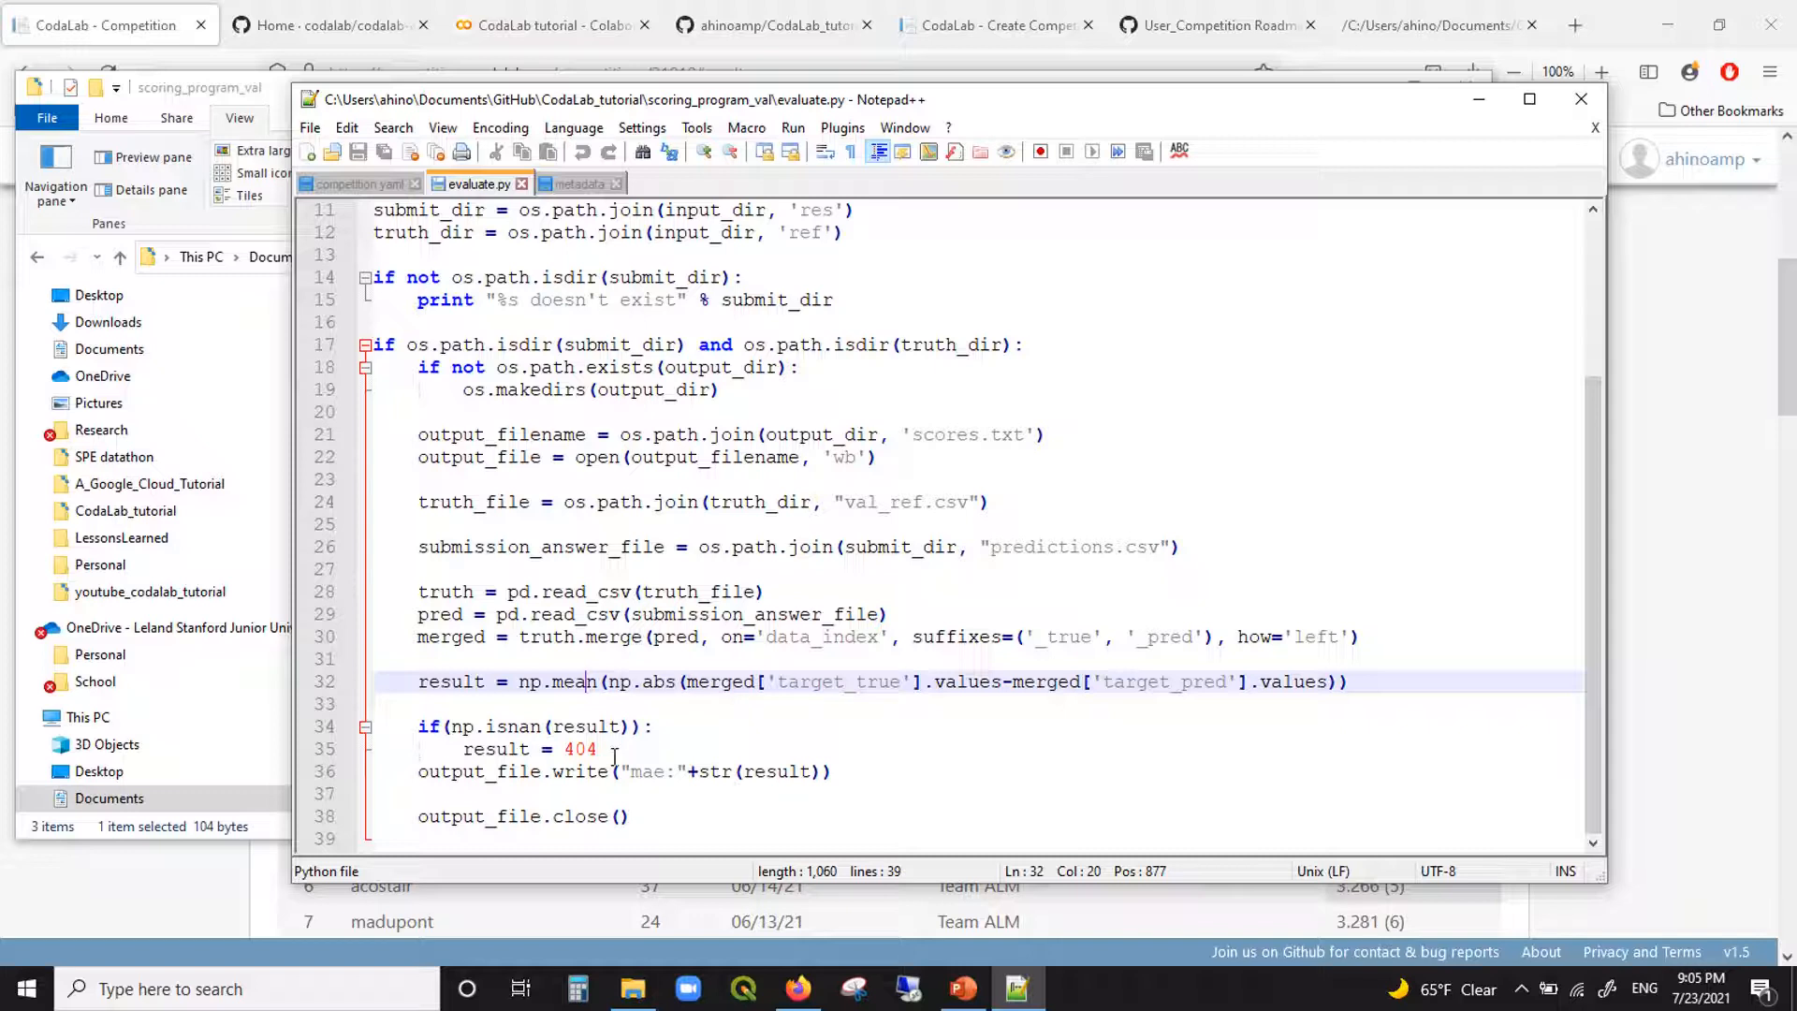
# Step: Highlight the mae label and the result variable in the output_file.write line of evaluate.py
pyautogui.moveTo(465, 772); pyautogui.dragTo(665, 780)
pyautogui.click(558, 772)
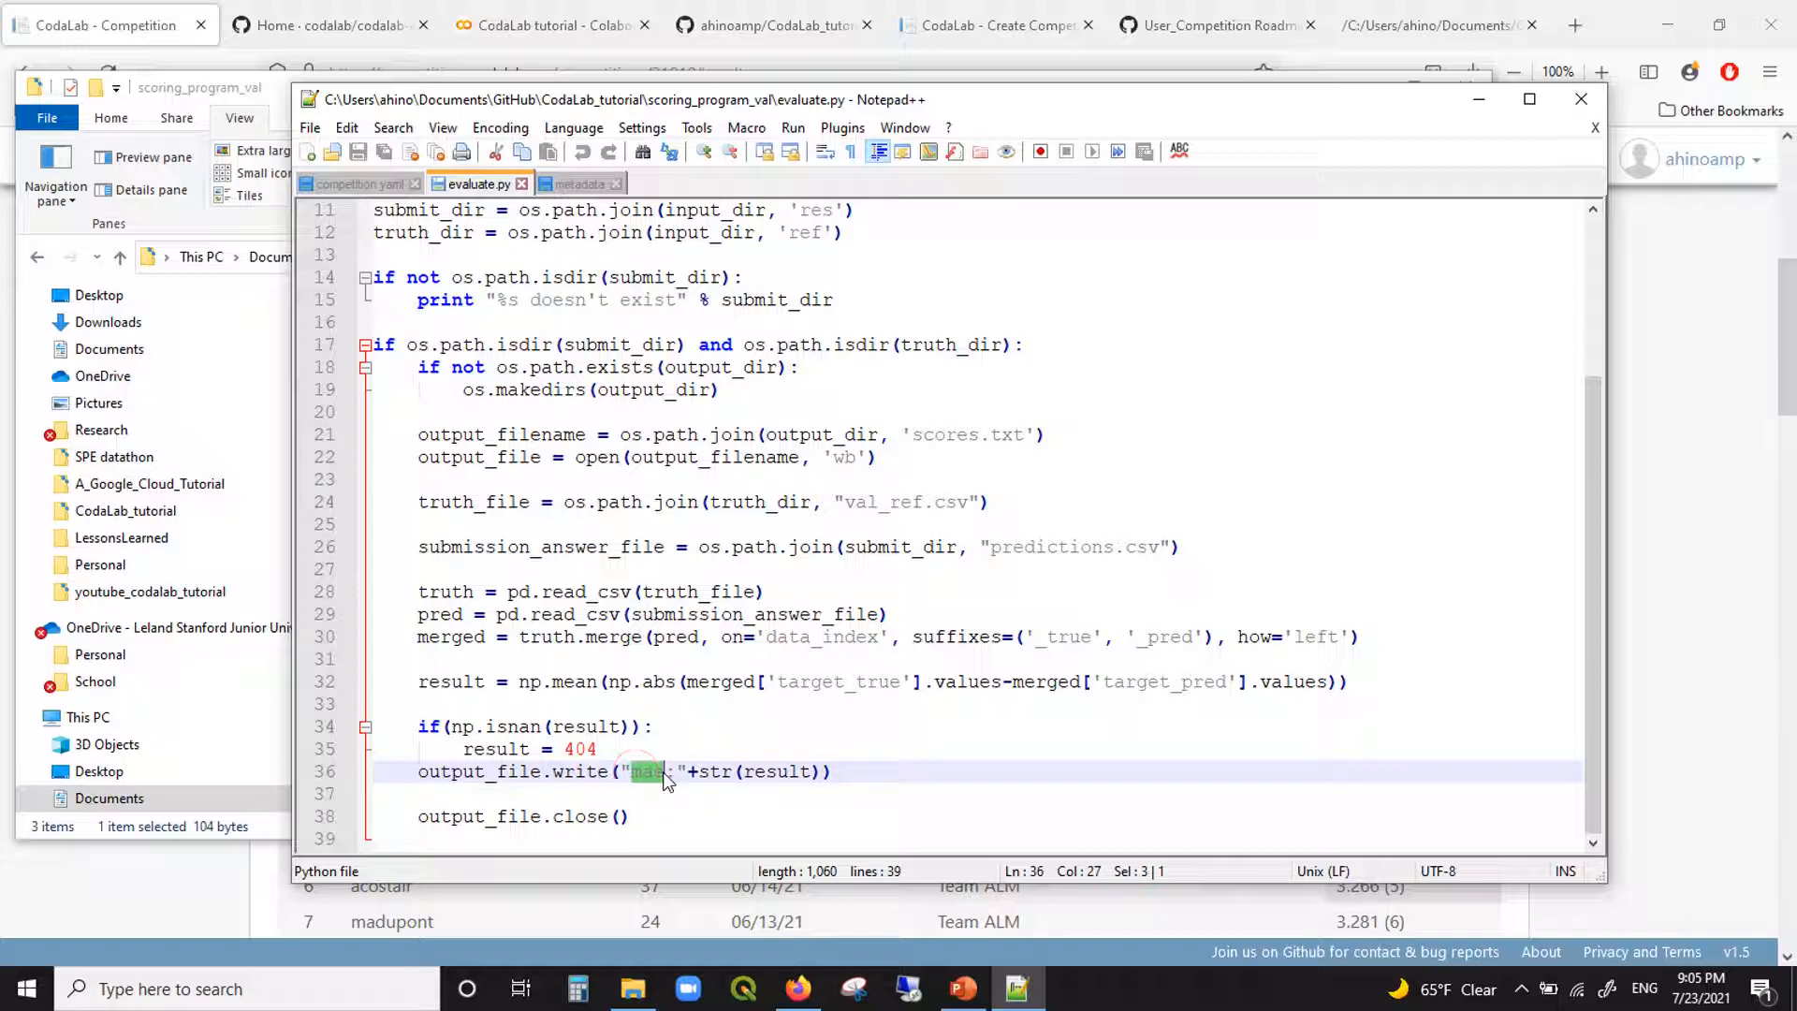
pyautogui.doubleClick(756, 773)
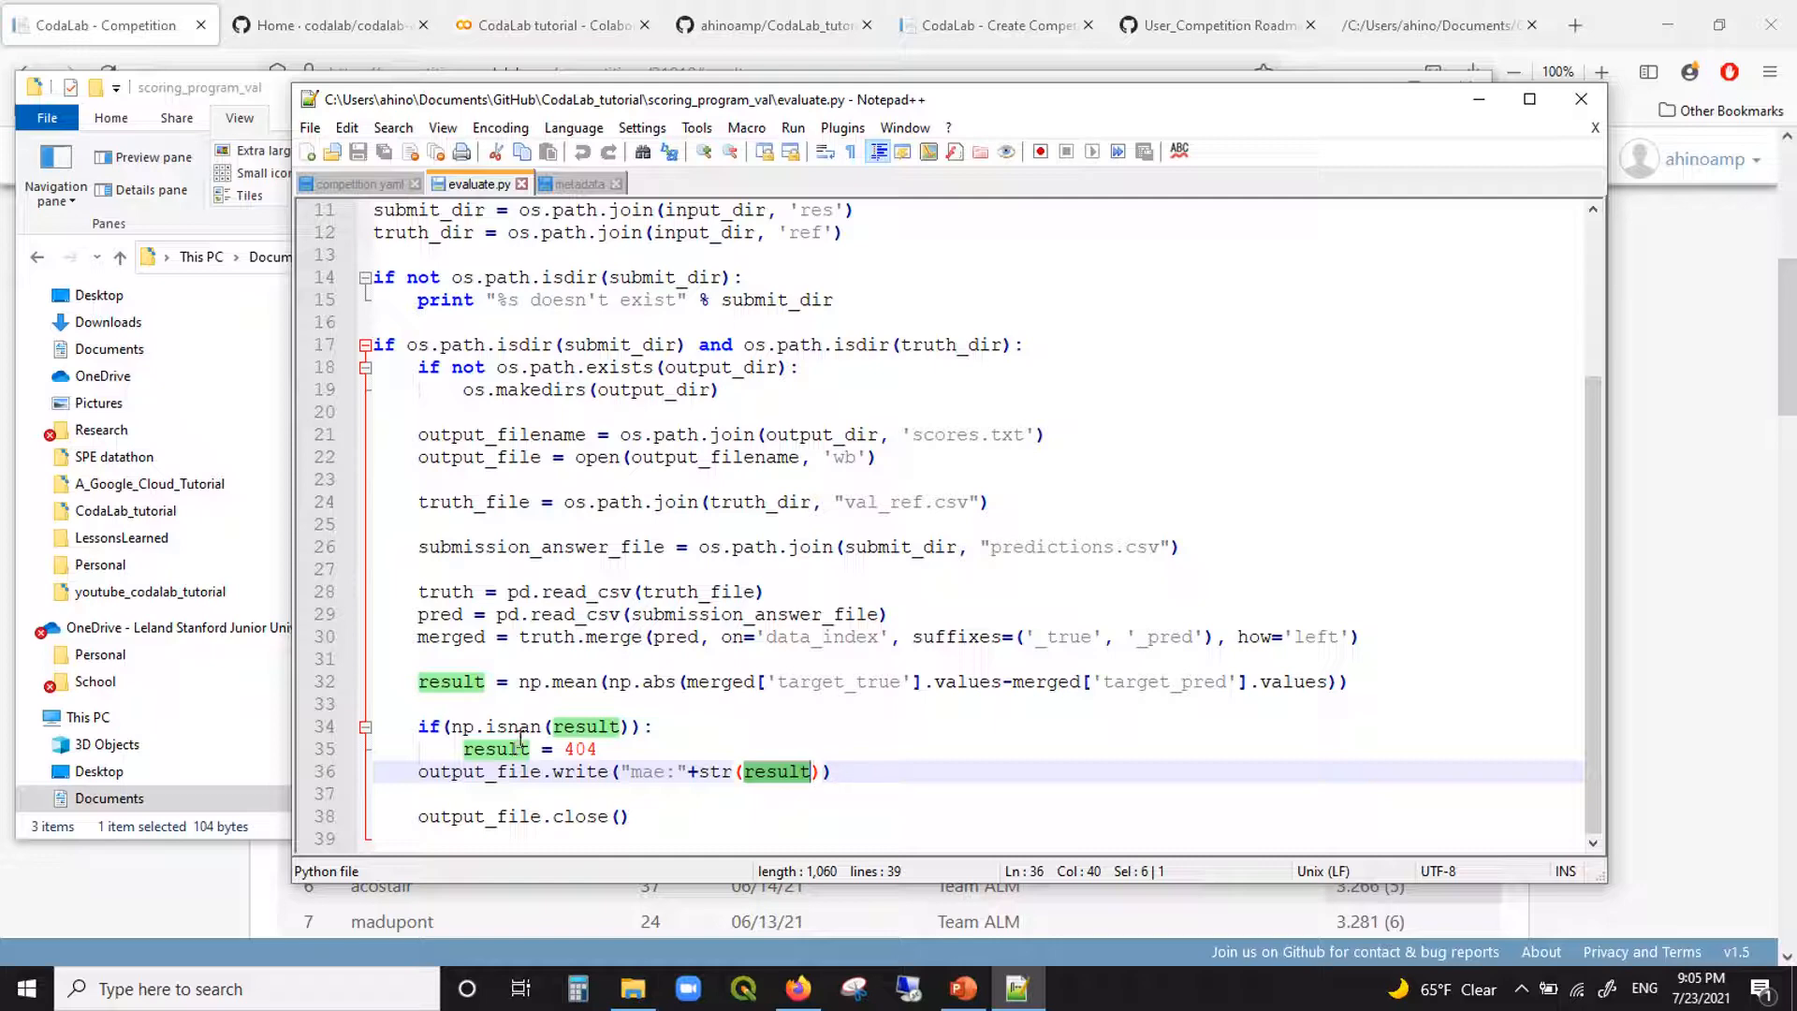
# Step: Review the evaluate.py script, highlighting the complete truth.merge line and the complete np.mean result line
pyautogui.scroll(4, 603, 558)
pyautogui.scroll(-4, 655, 589)
pyautogui.tripleClick(654, 636)
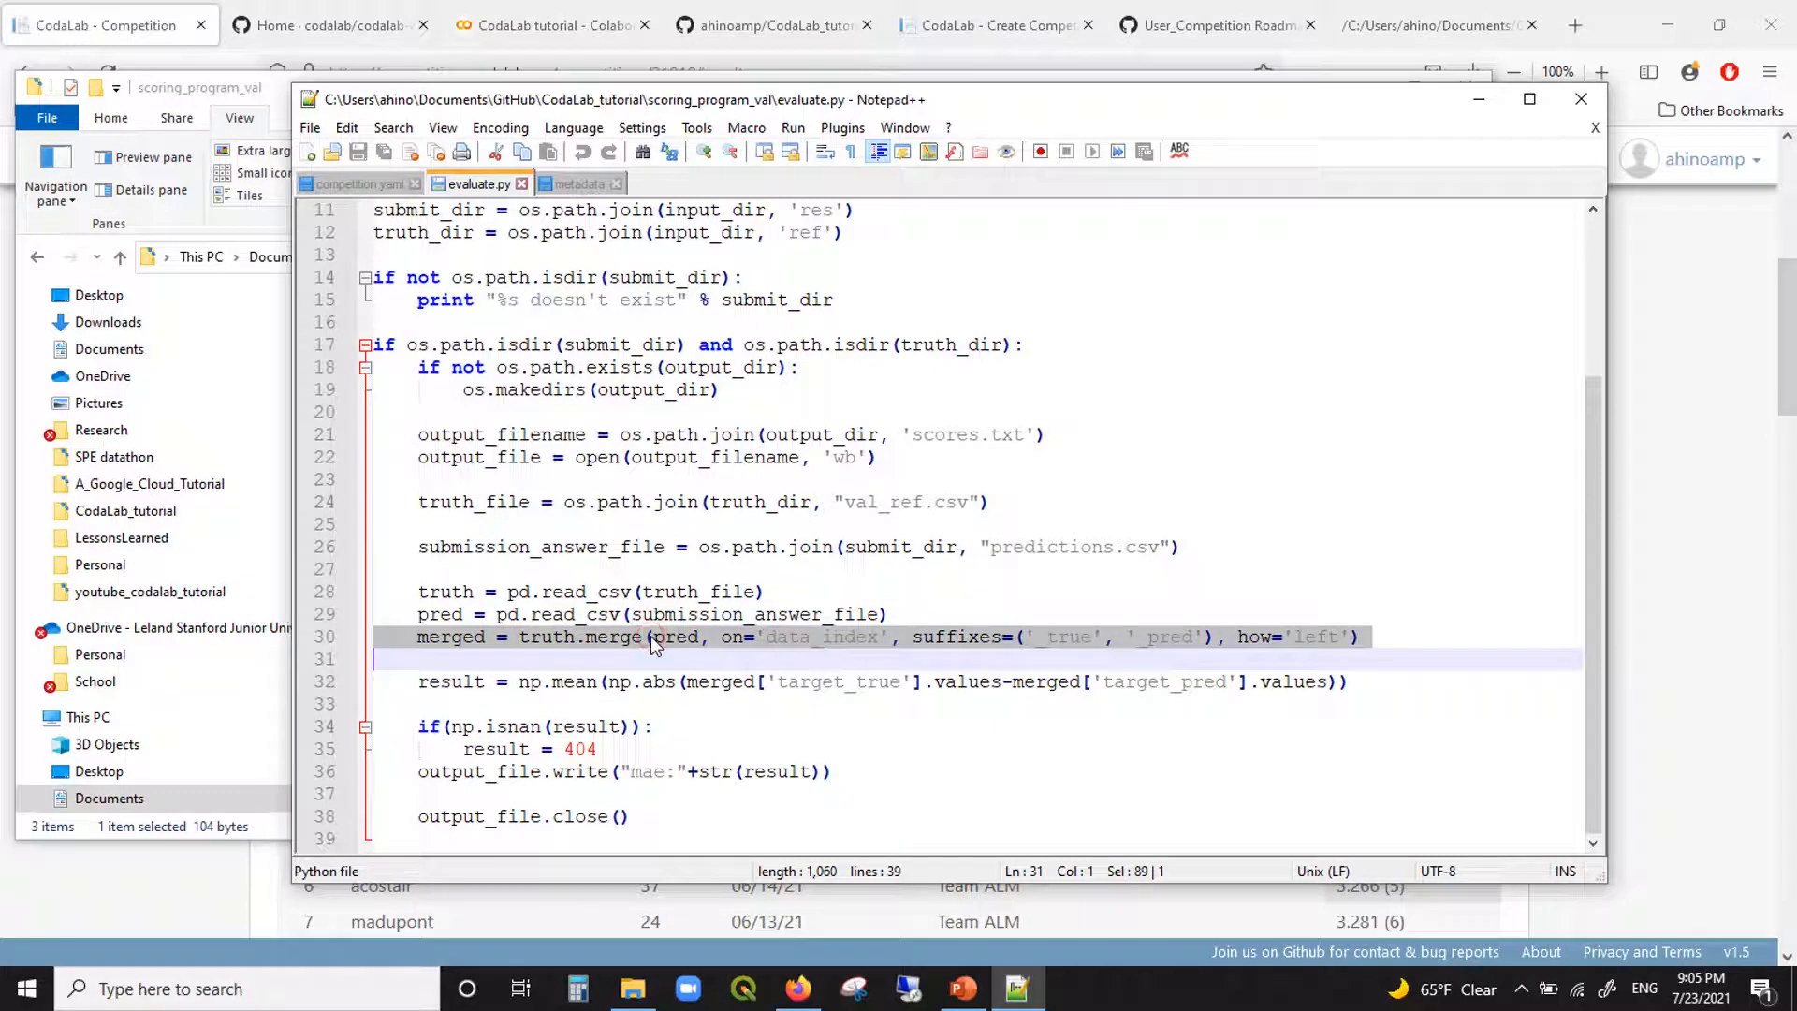
pyautogui.tripleClick(701, 684)
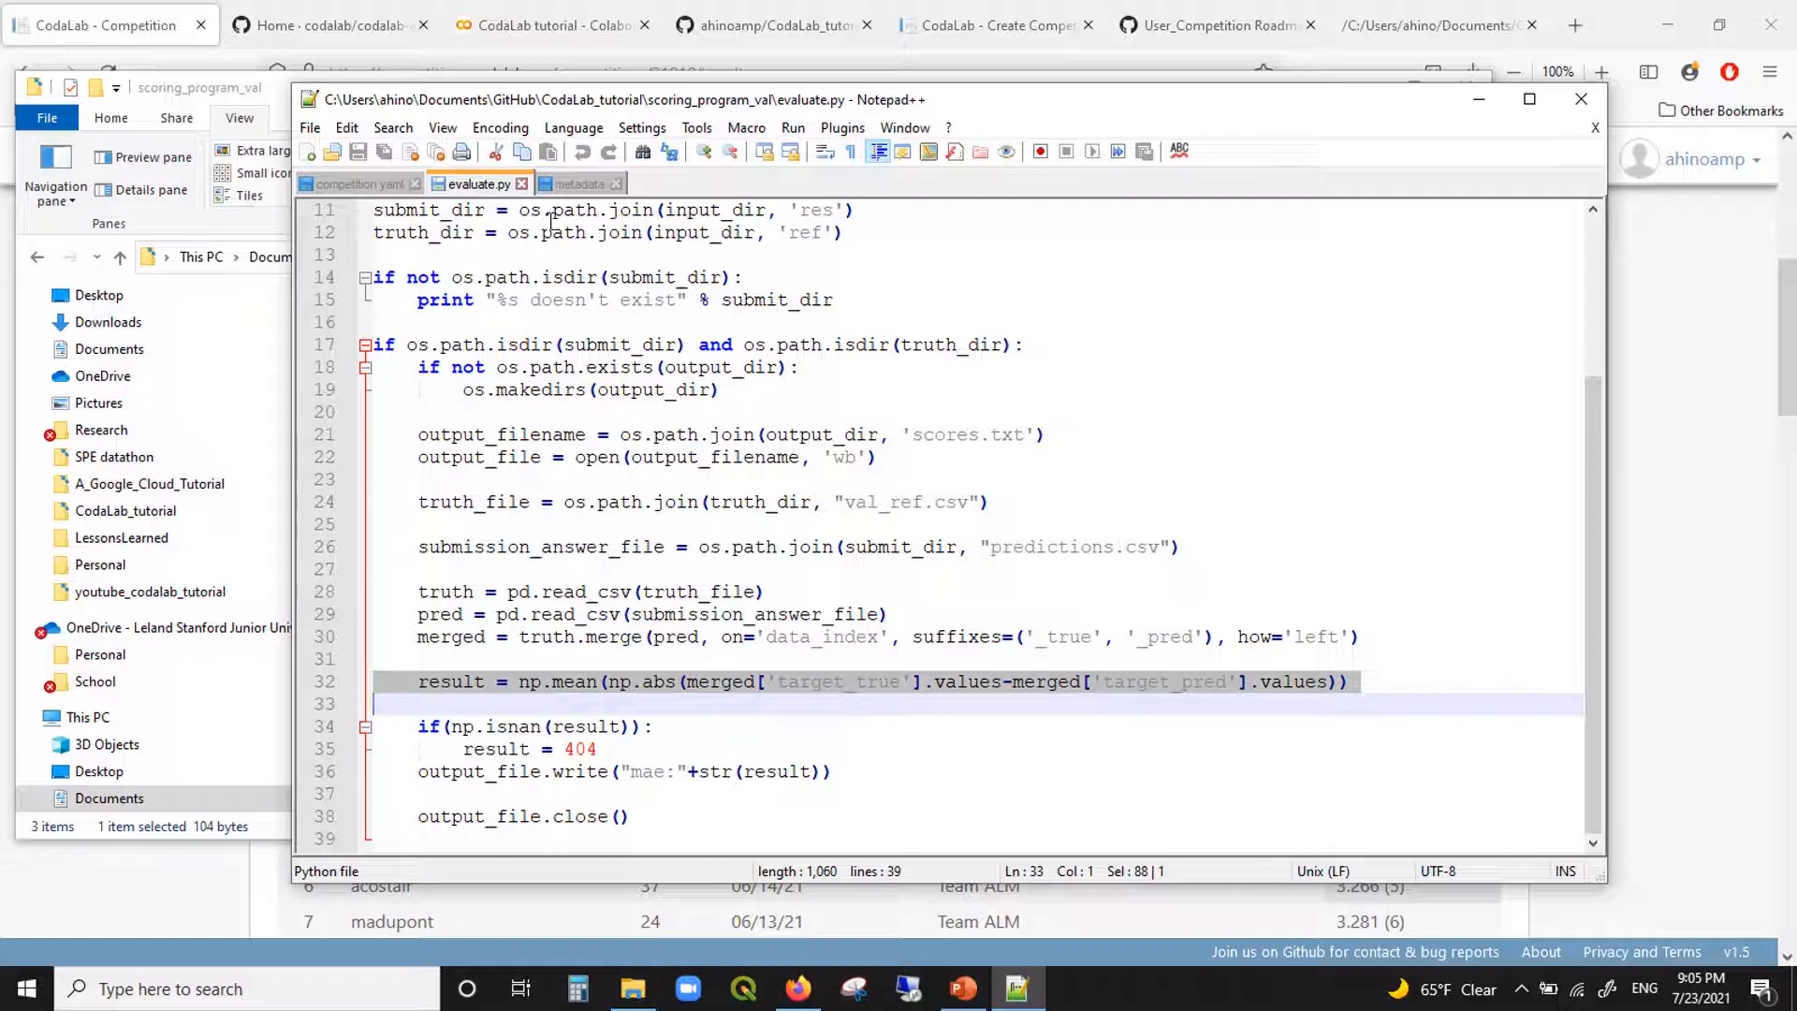
# Step: Examine the metadata file's python command with its $input and $output arguments, then return to evaluate.py and the scoring_program_val folder in File Explorer
pyautogui.click(577, 185)
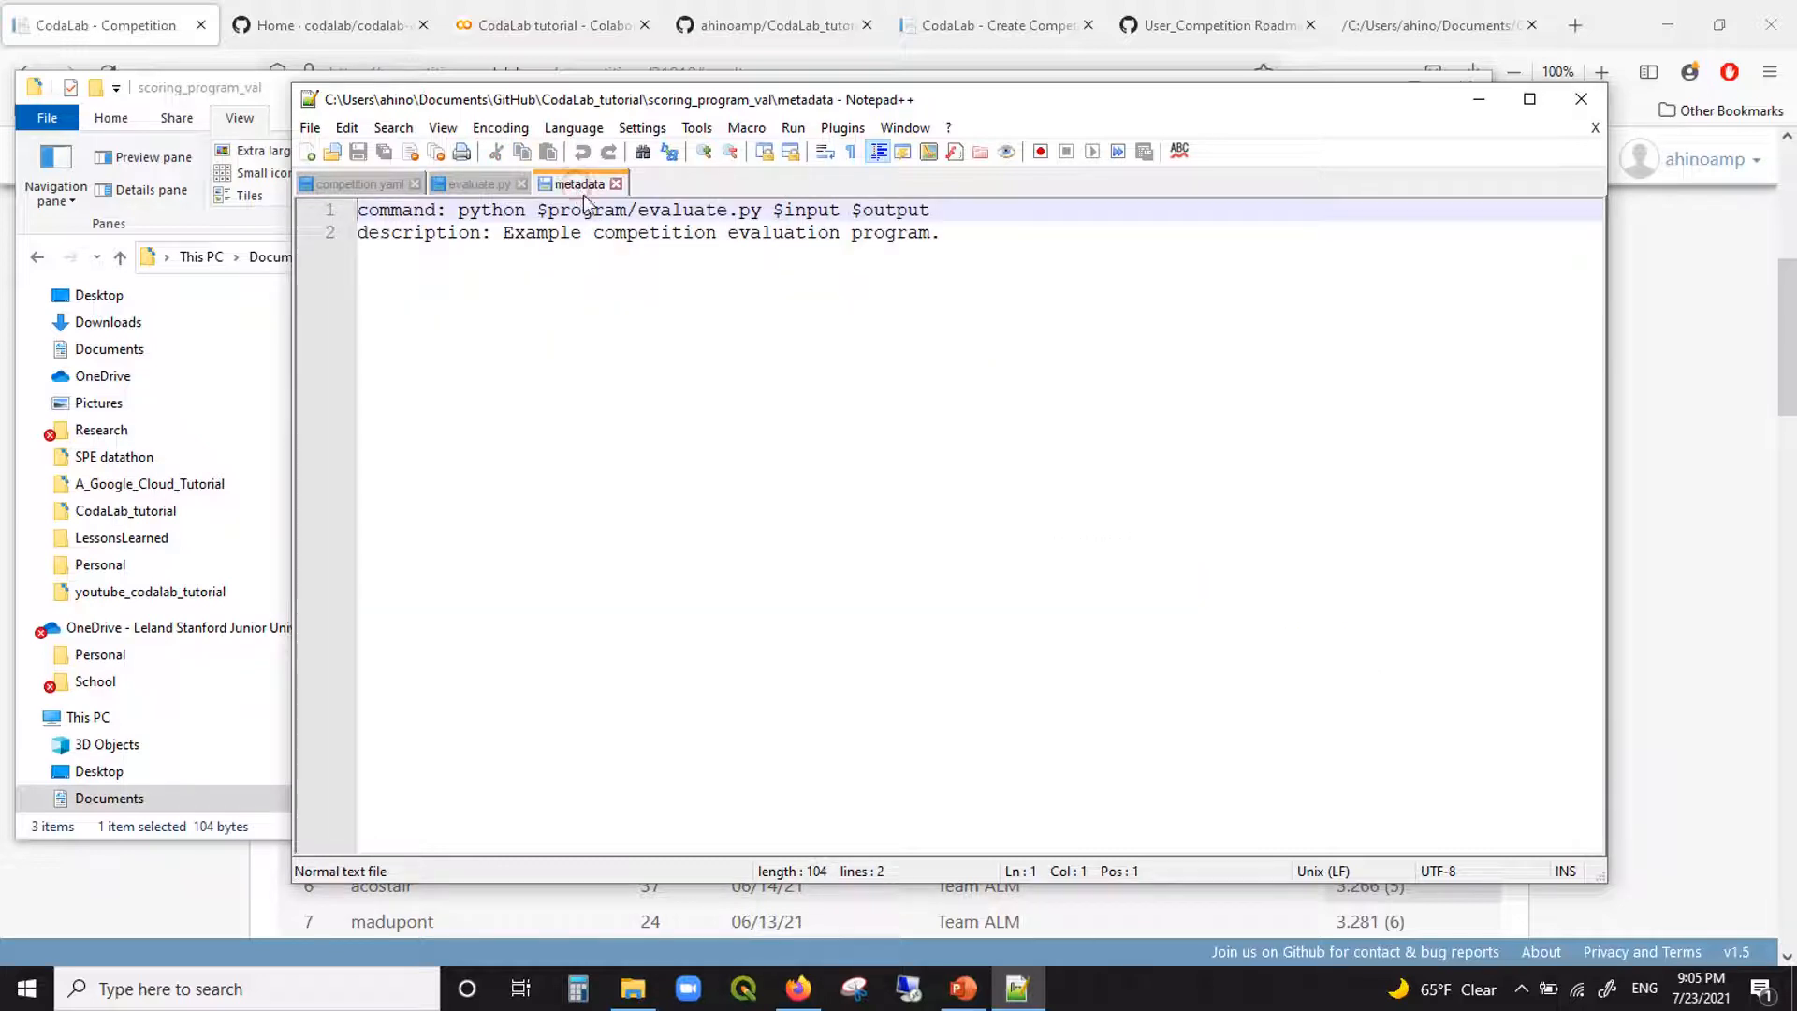
pyautogui.moveTo(588, 213); pyautogui.dragTo(719, 240)
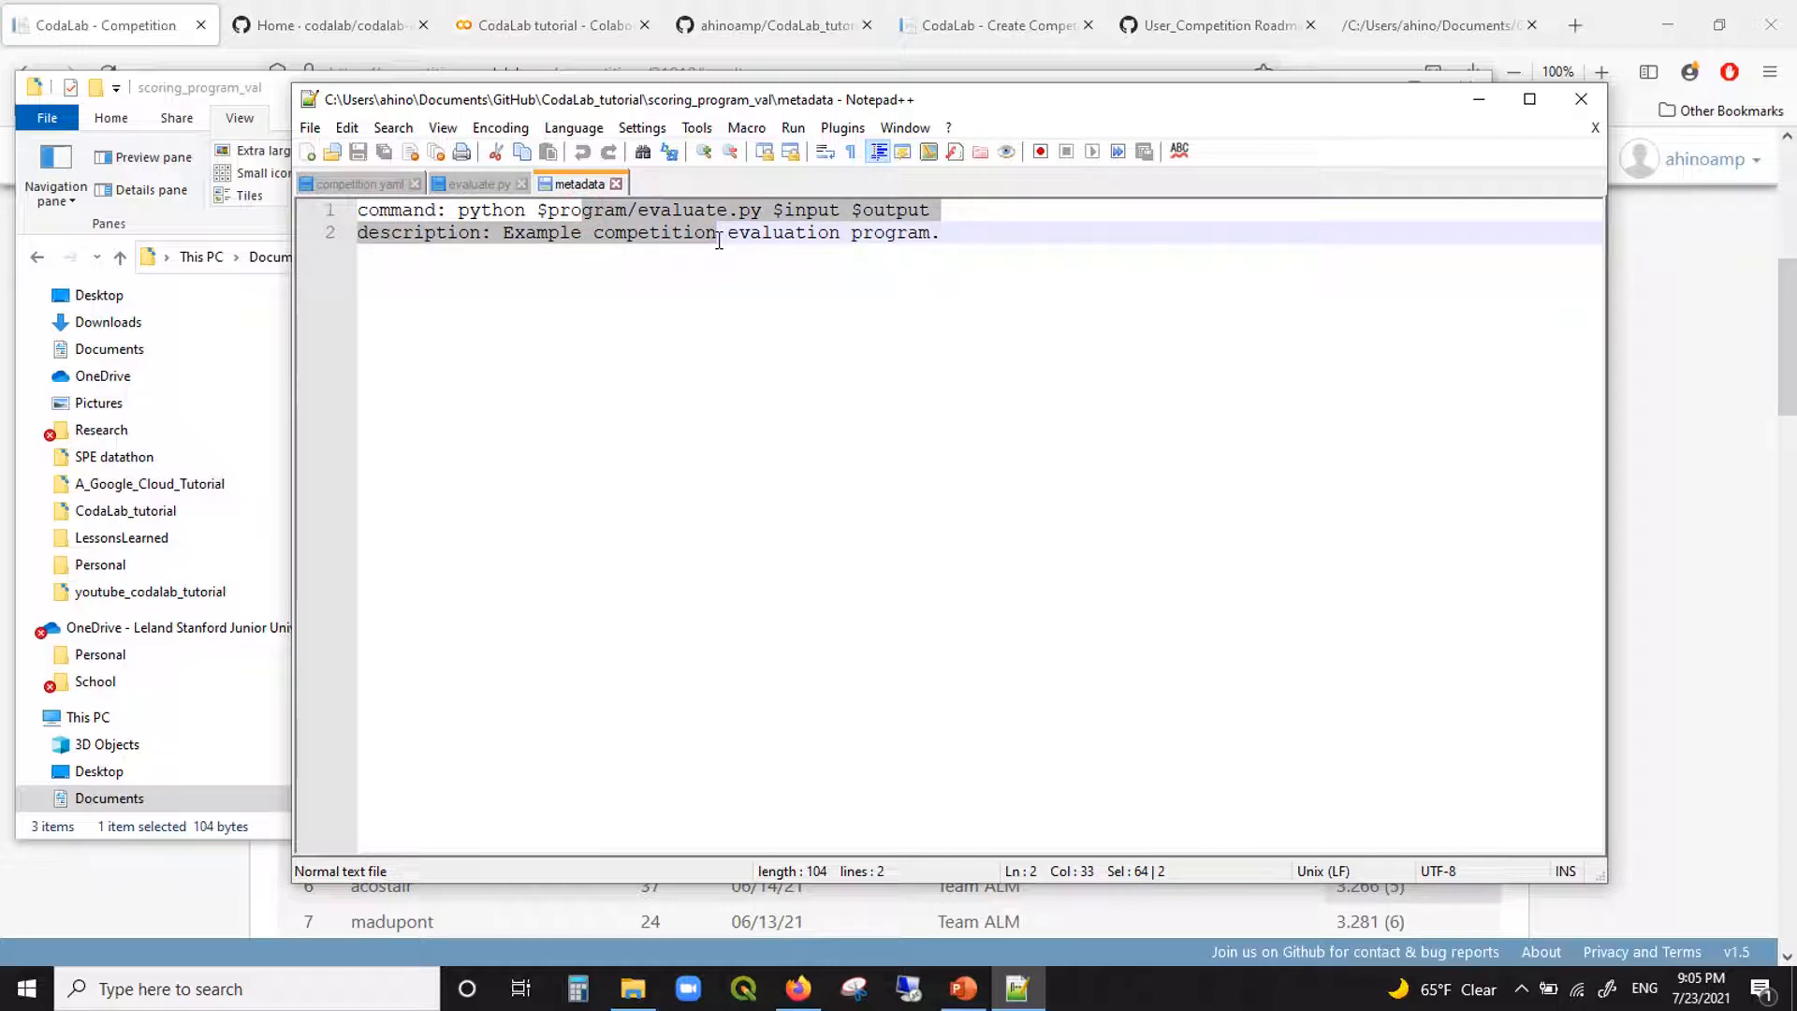
pyautogui.click(503, 212)
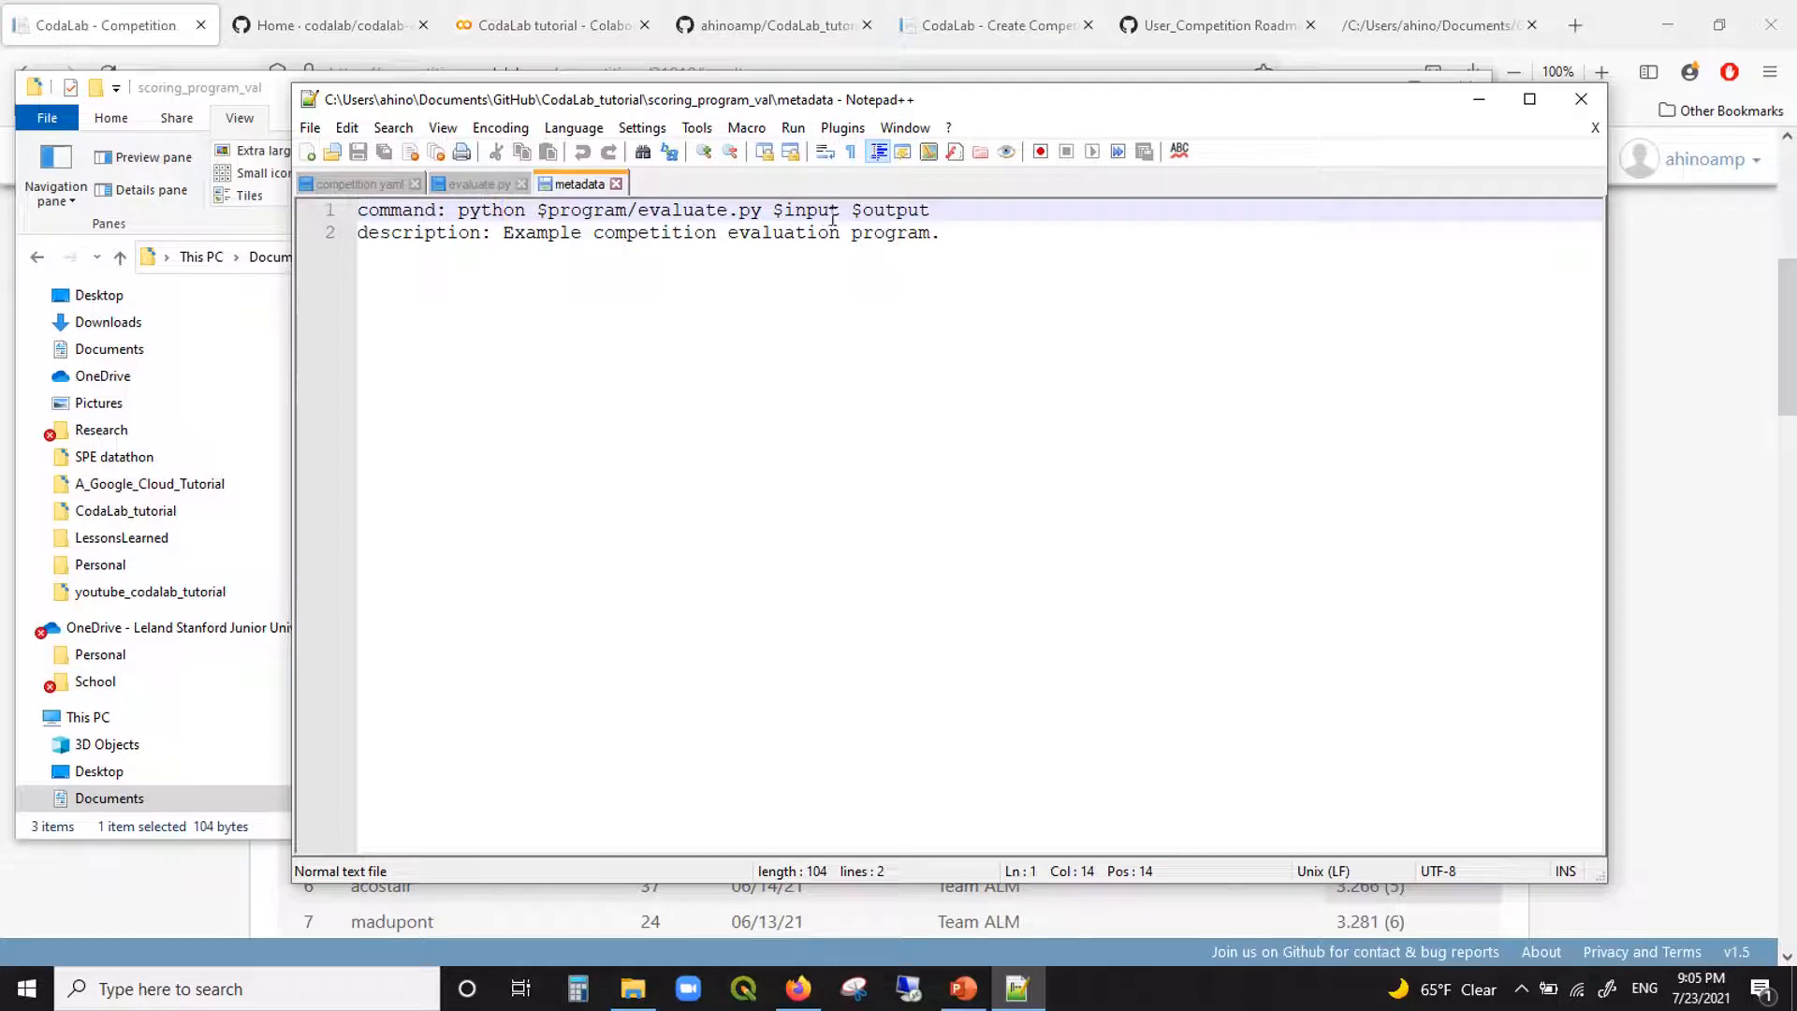
pyautogui.click(867, 211)
pyautogui.hotkey('ctrl', 'a')
pyautogui.click(476, 182)
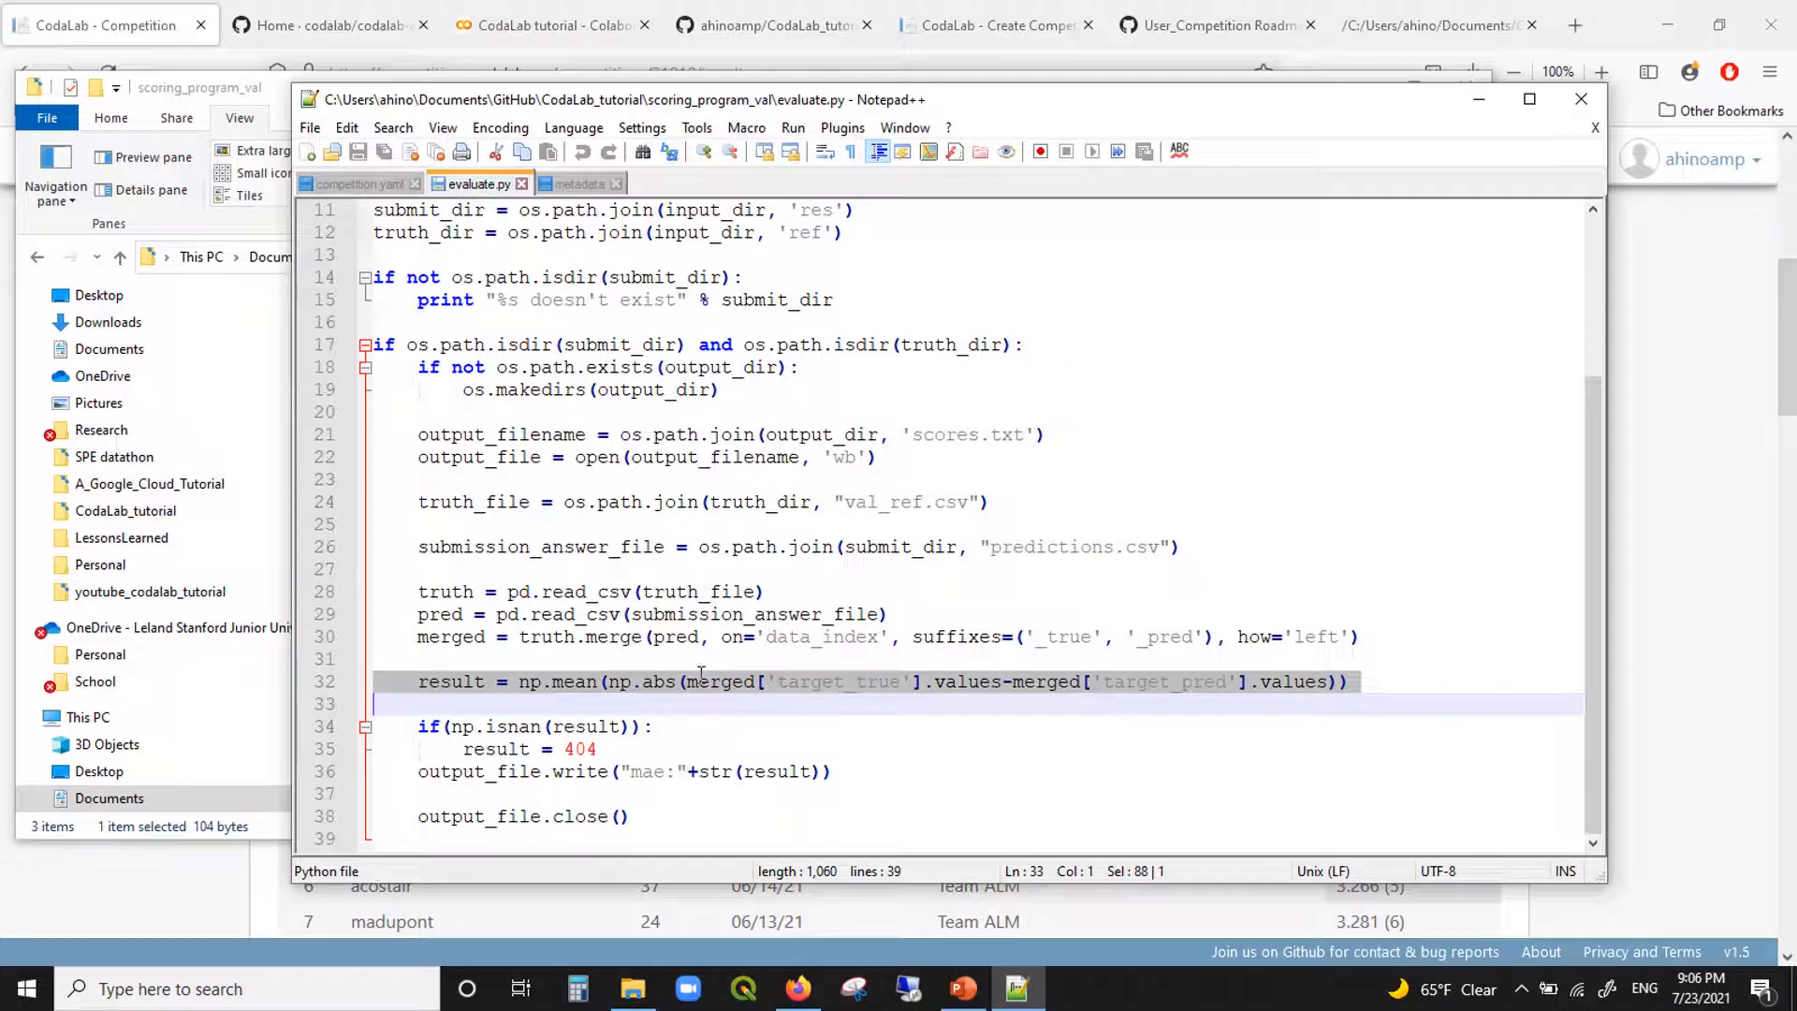
pyautogui.click(287, 98)
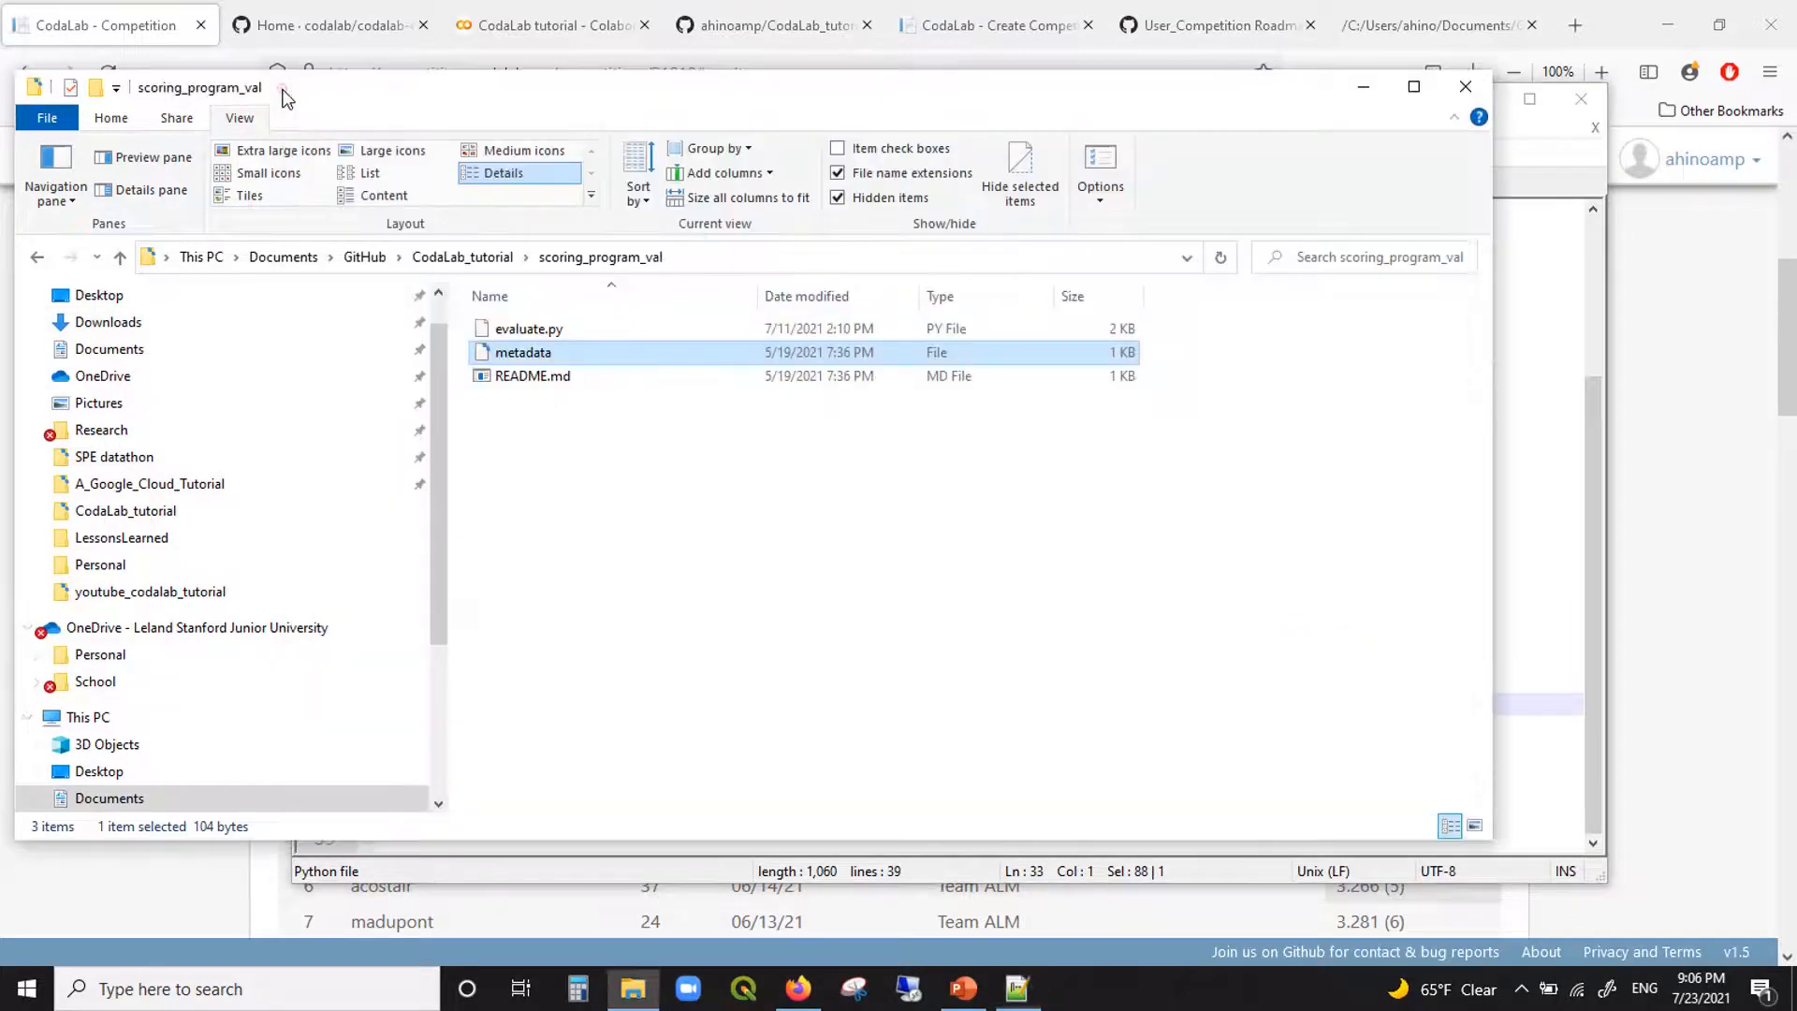
# Step: Go back to the CodaLab_tutorial folder, select all its files and view the options for them, leaving nothing selected
pyautogui.click(501, 260)
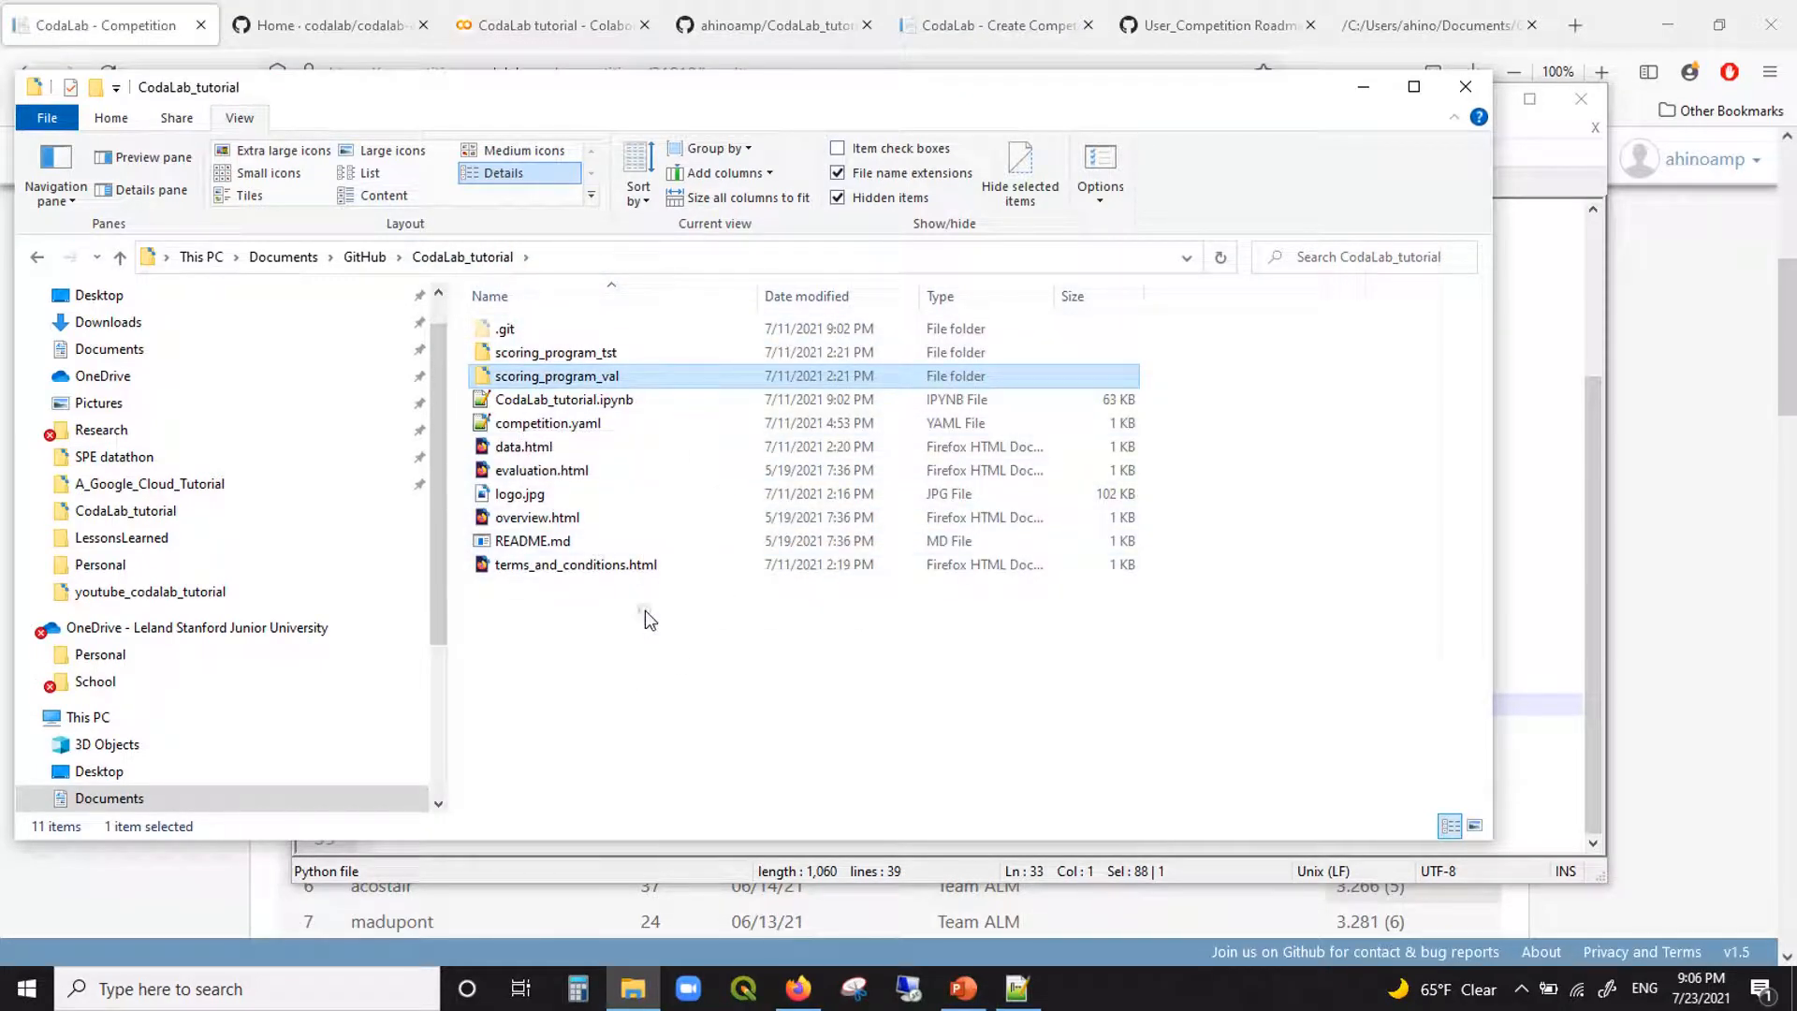
pyautogui.moveTo(644, 610); pyautogui.dragTo(655, 301)
pyautogui.rightClick(656, 300)
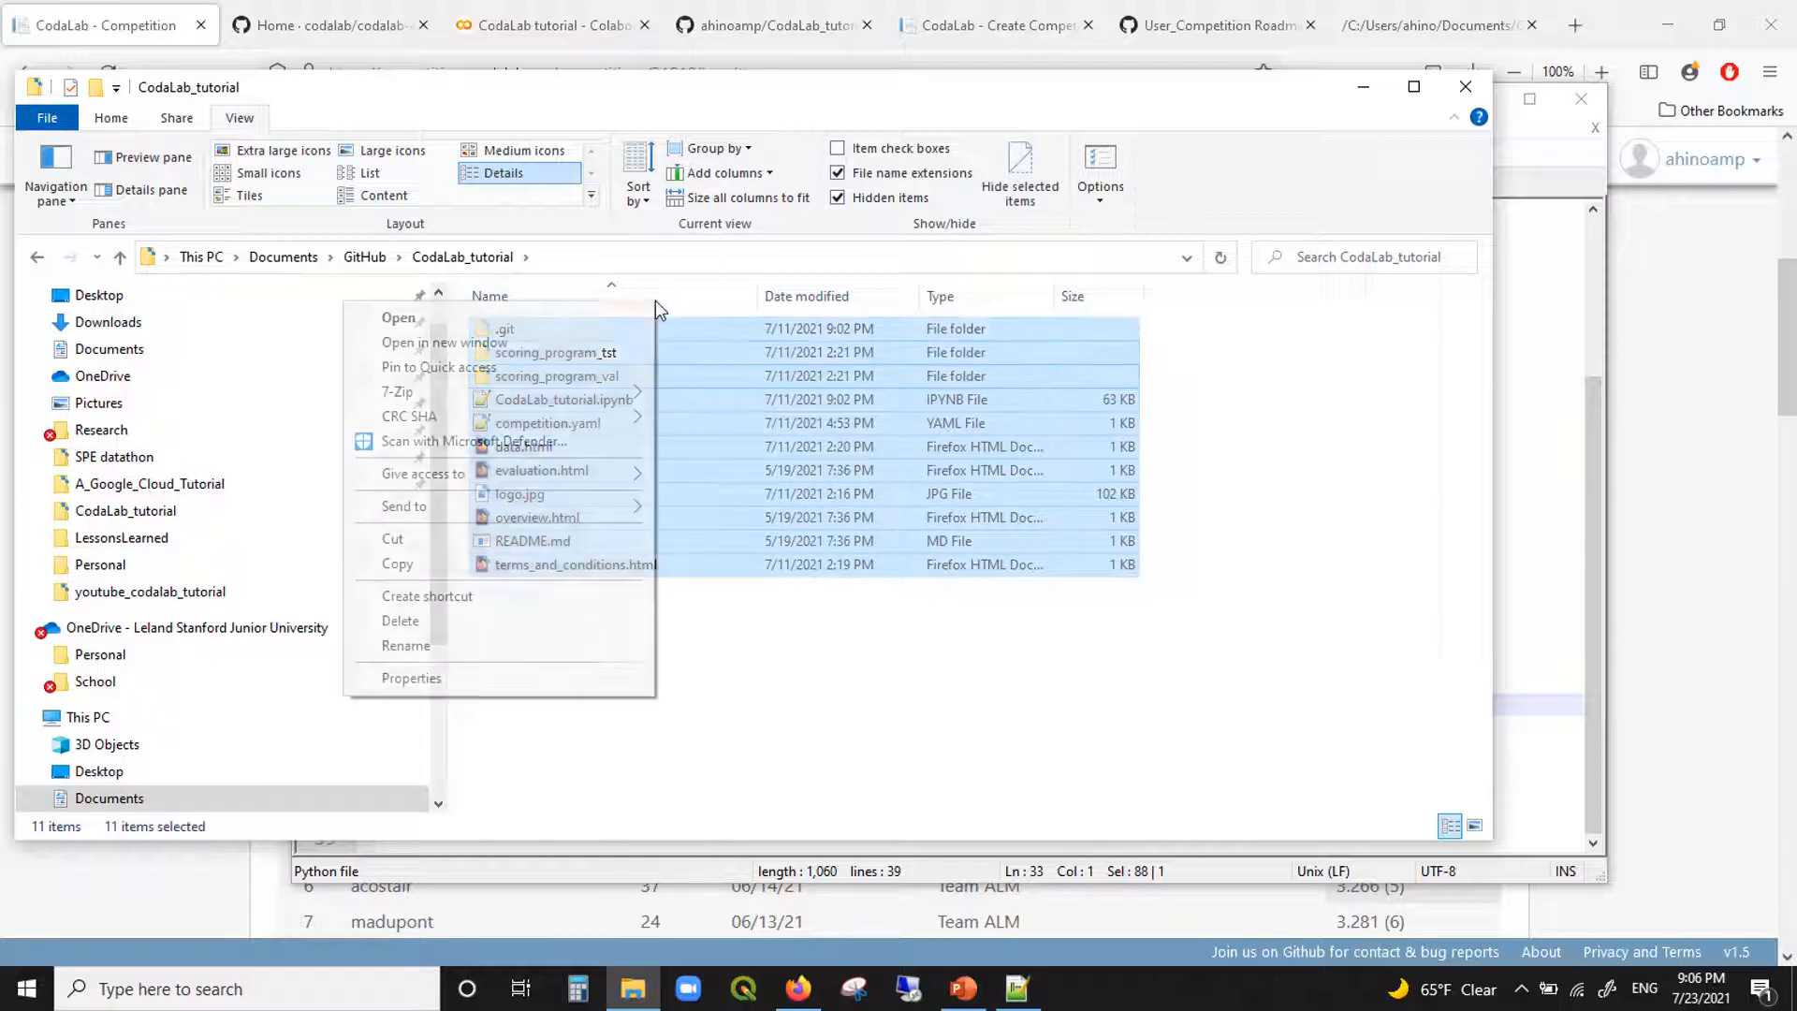
pyautogui.click(709, 585)
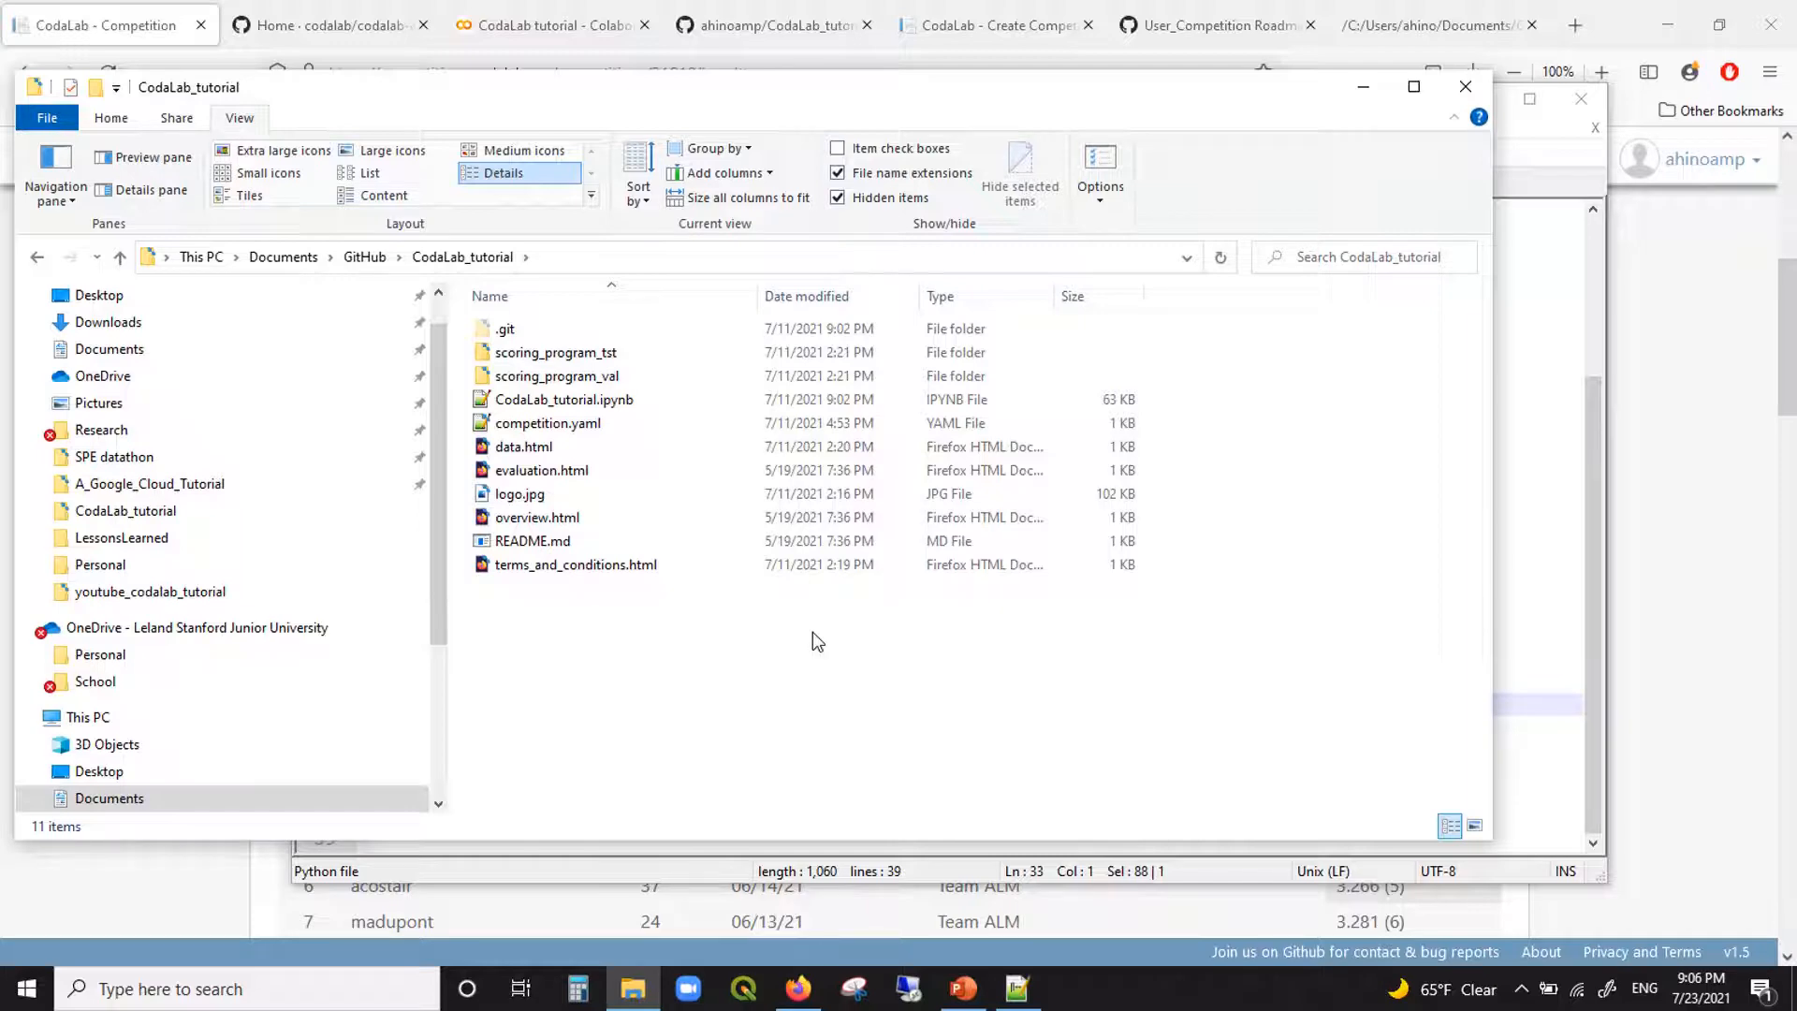
# Step: Switch to PowerPoint, examine slide 3's training, validation and testing diagram, and return to the CodaLab tutorial notebook in Colab
pyautogui.click(581, 5)
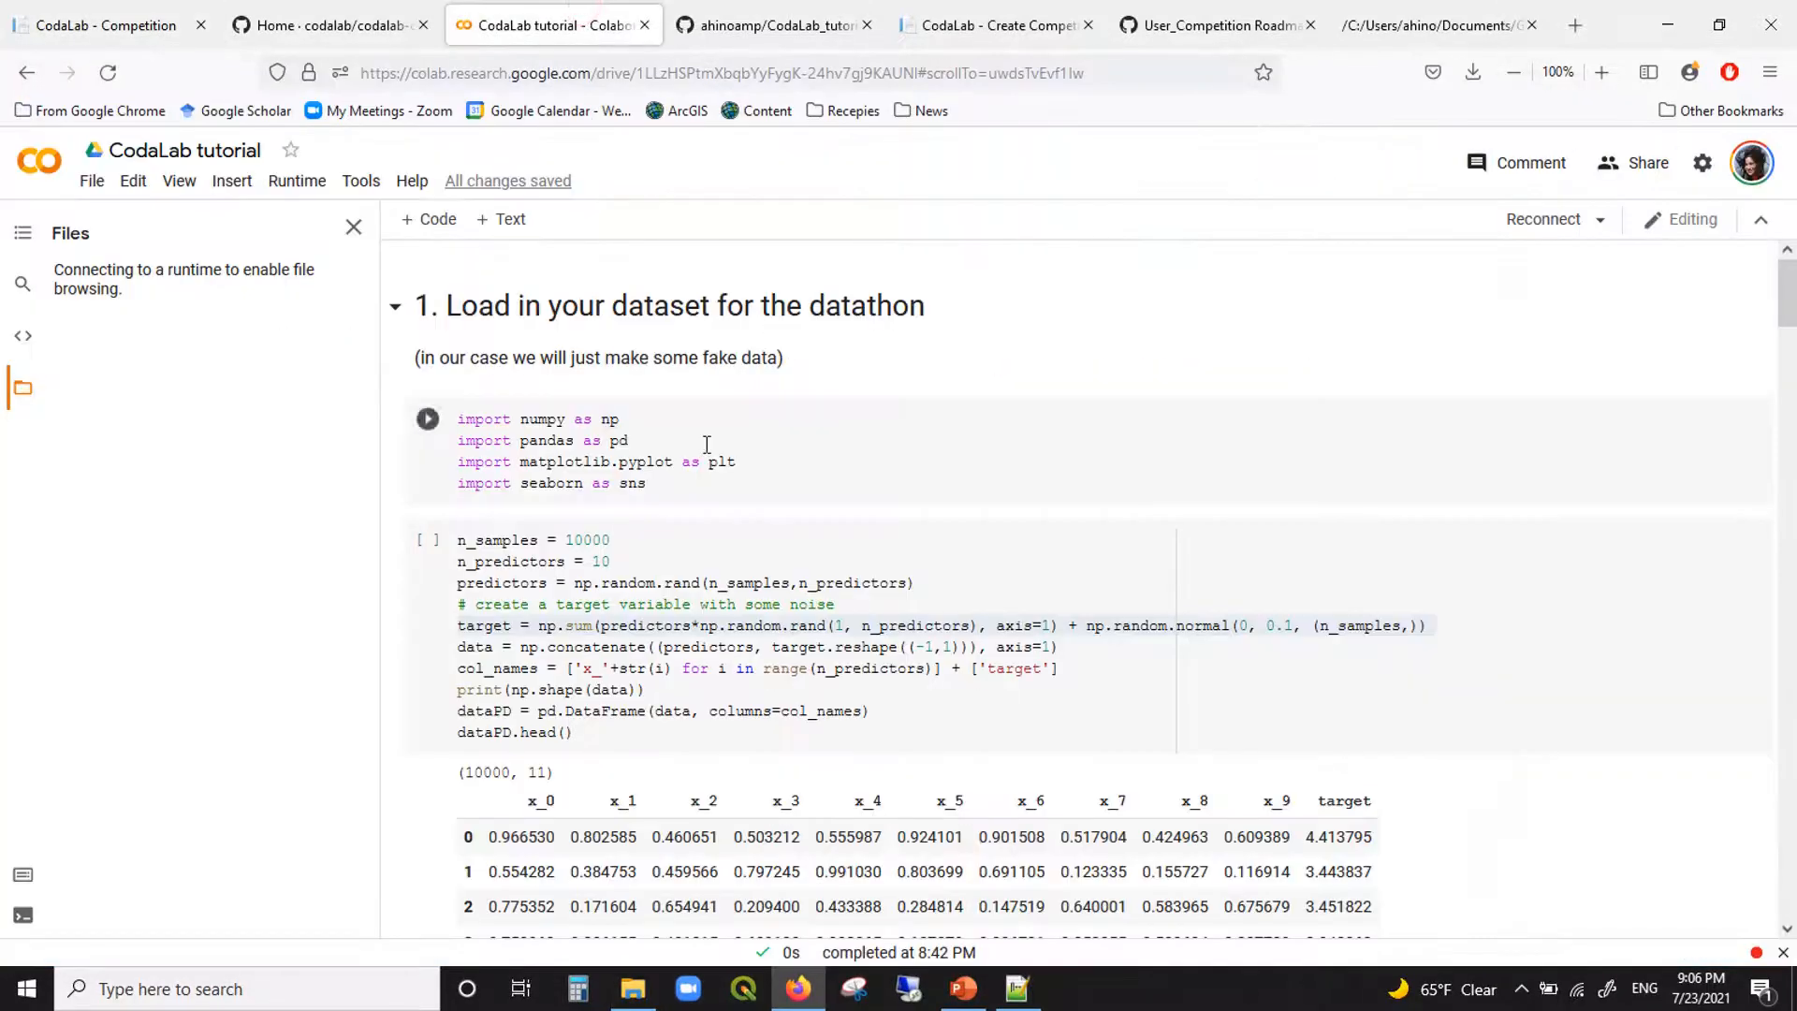
pyautogui.click(965, 990)
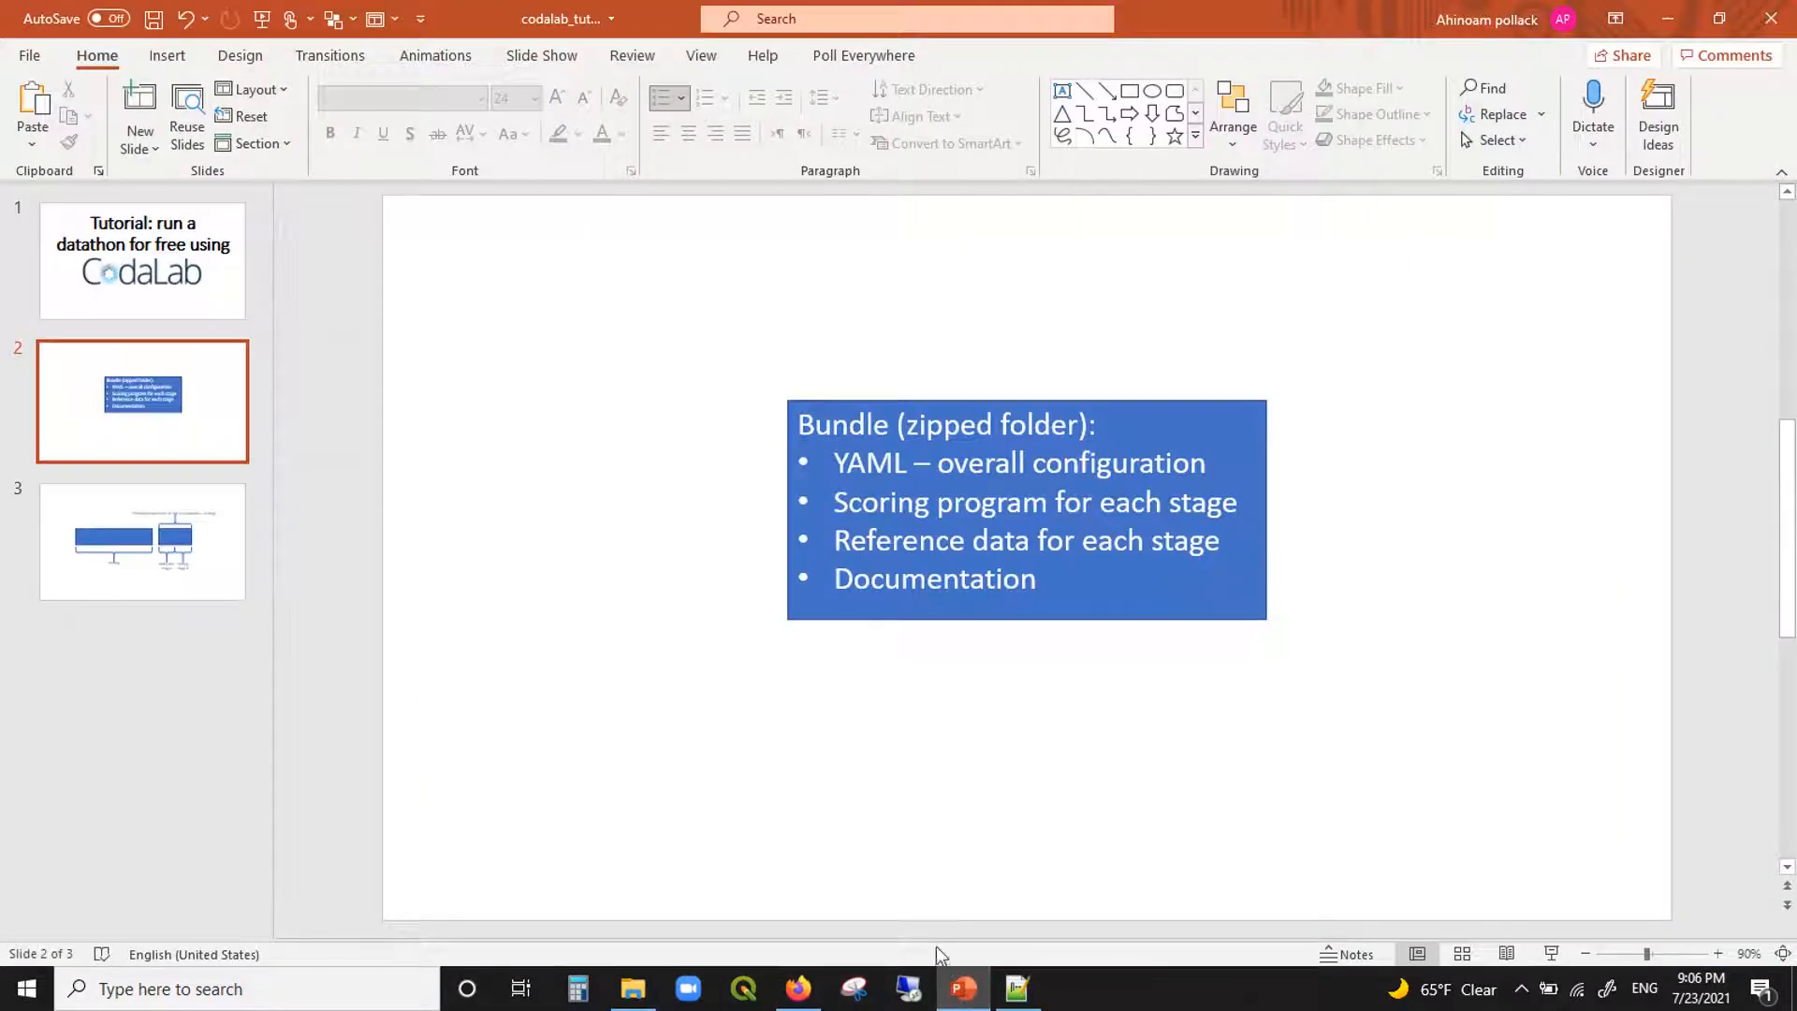
pyautogui.click(172, 535)
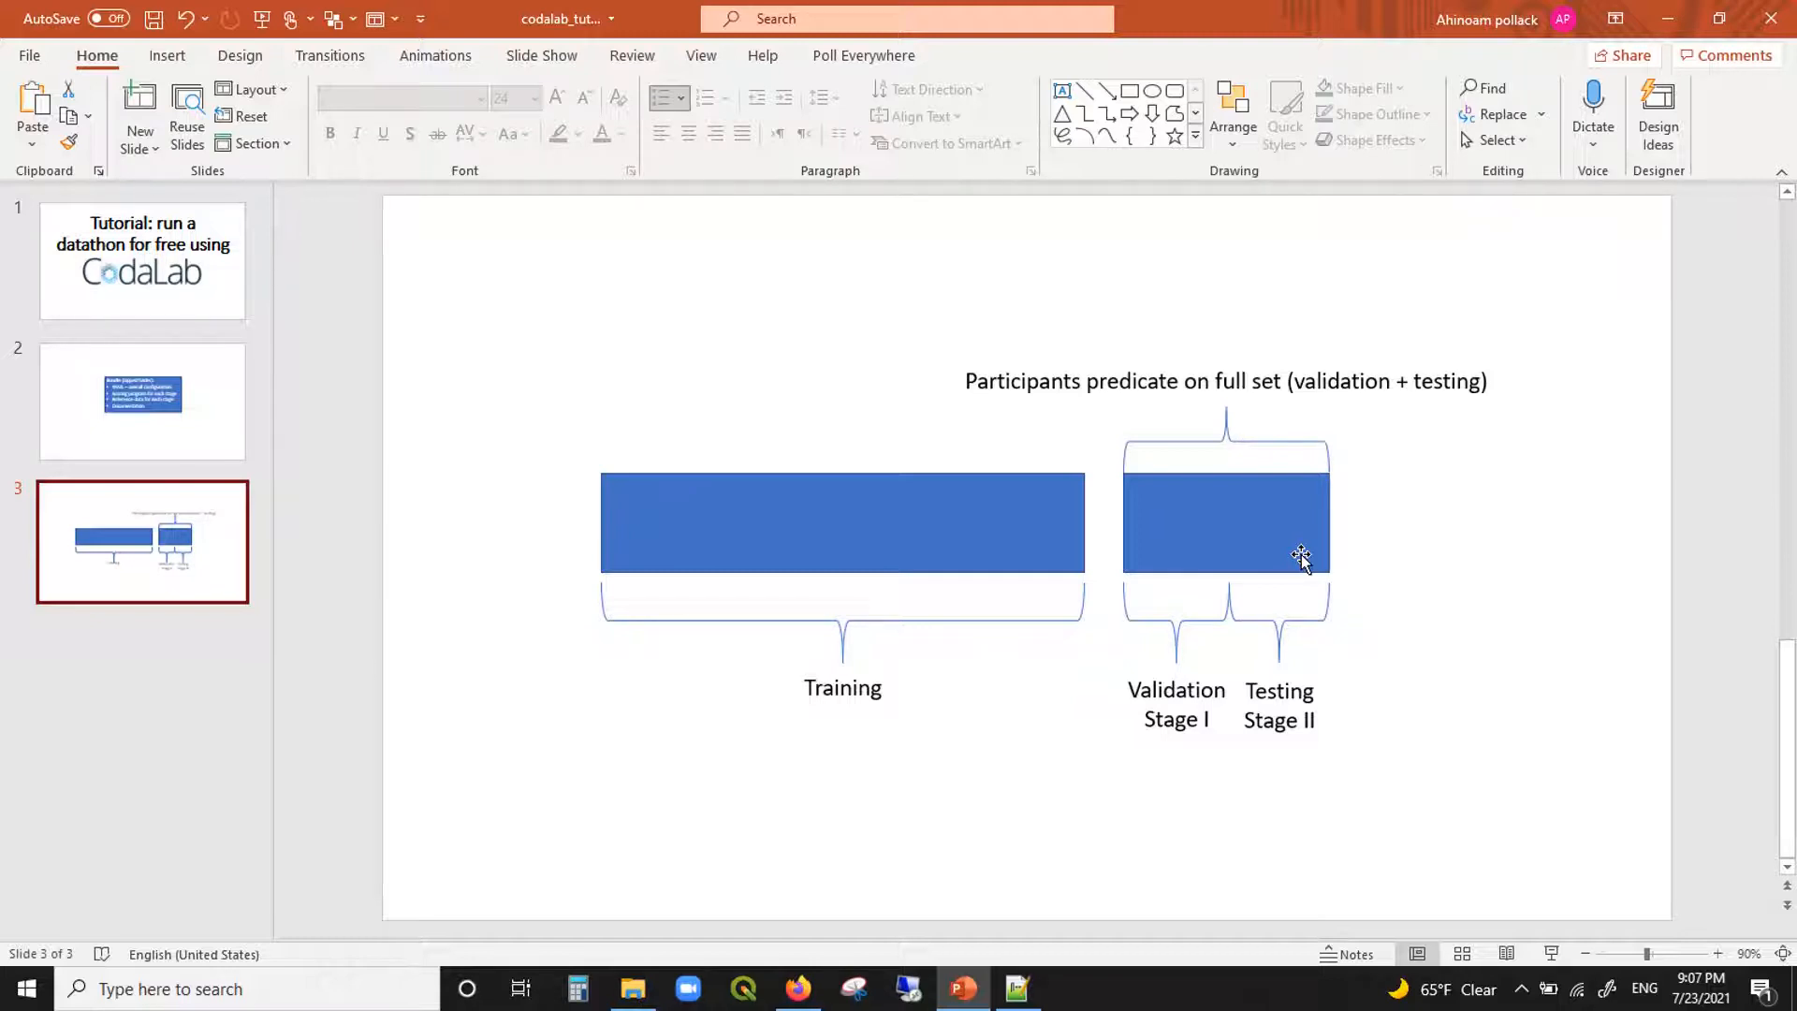
pyautogui.click(799, 988)
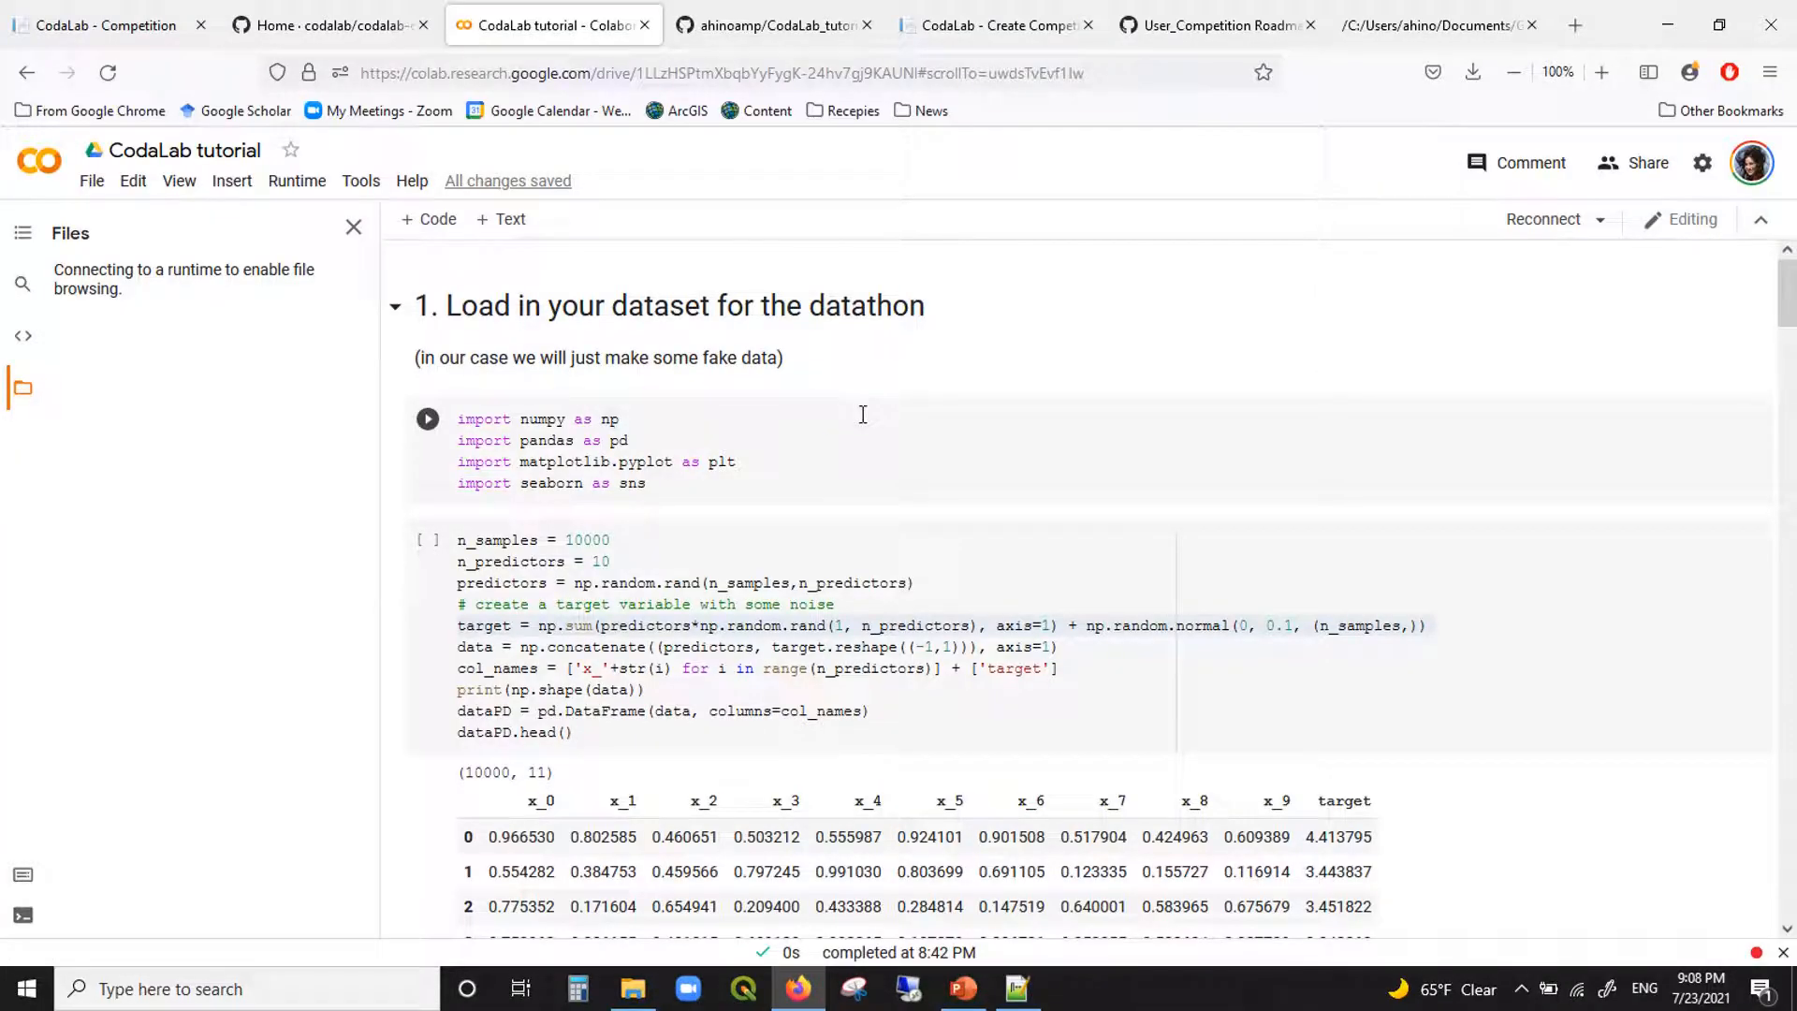
# Step: Run the library import cell and the fake dataset cell with 10000 samples and 10 predictors in section 1
pyautogui.scroll(-1, 841, 474)
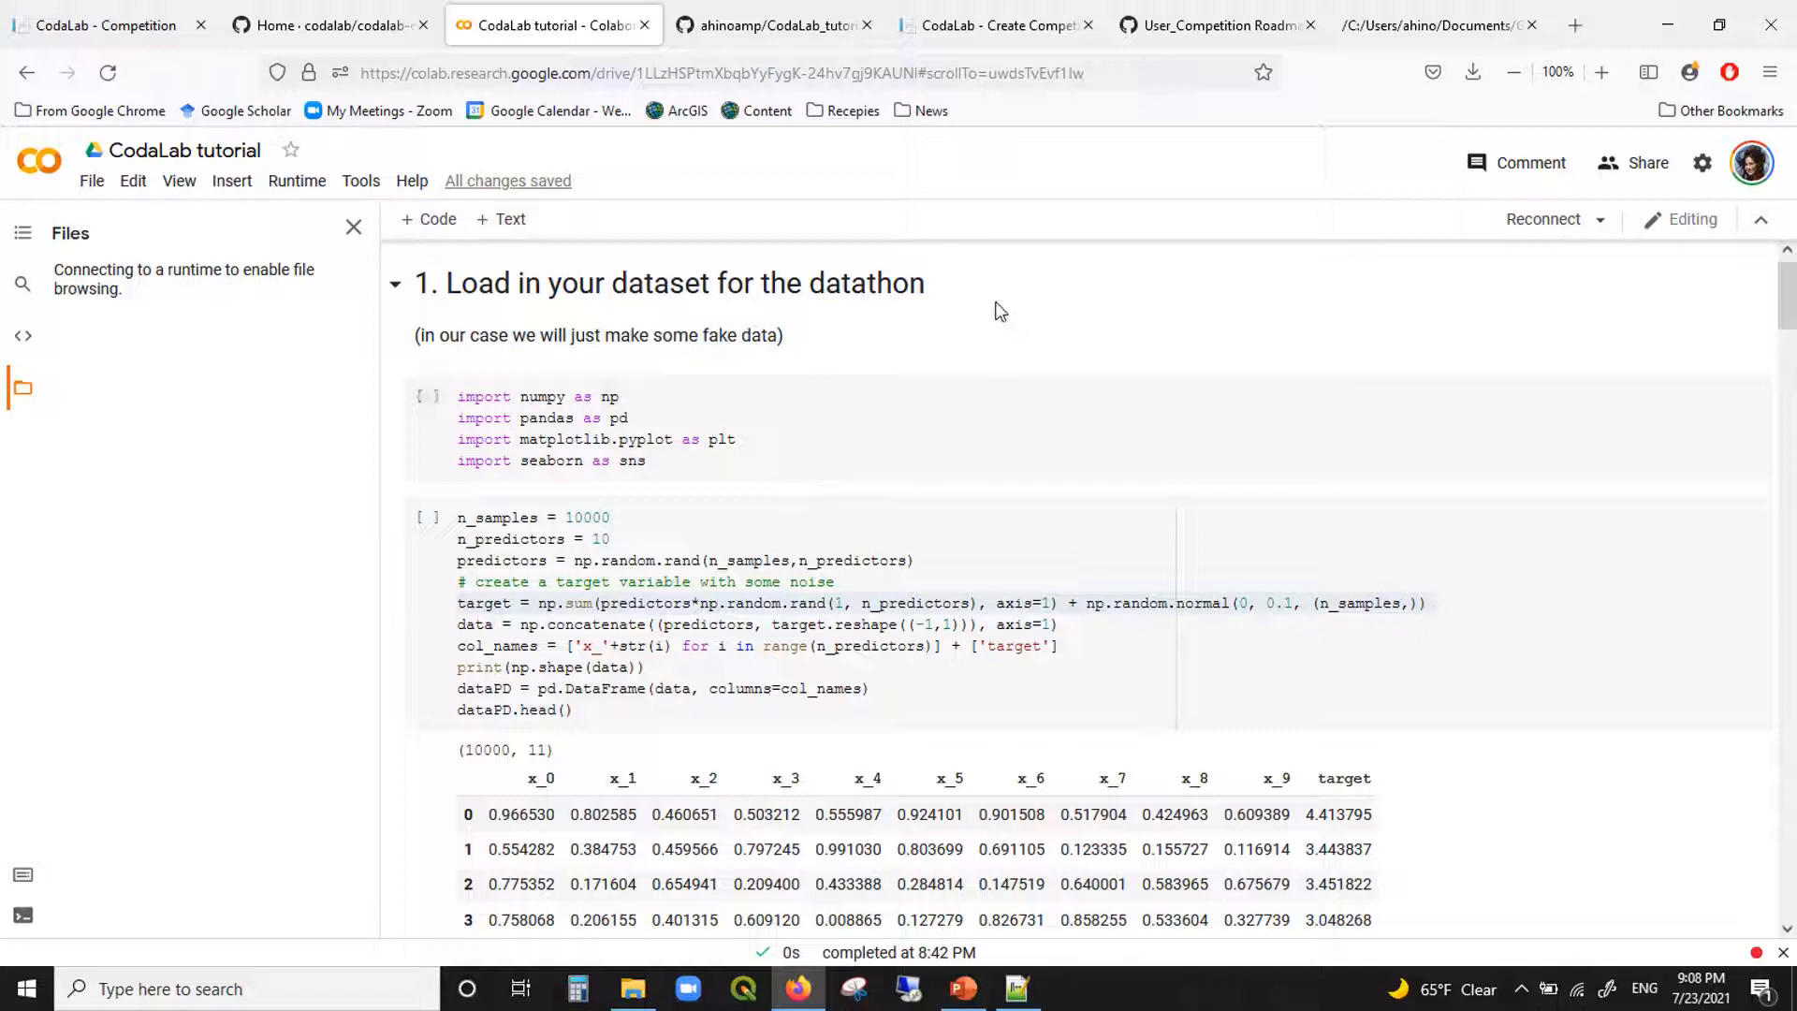
pyautogui.click(726, 293)
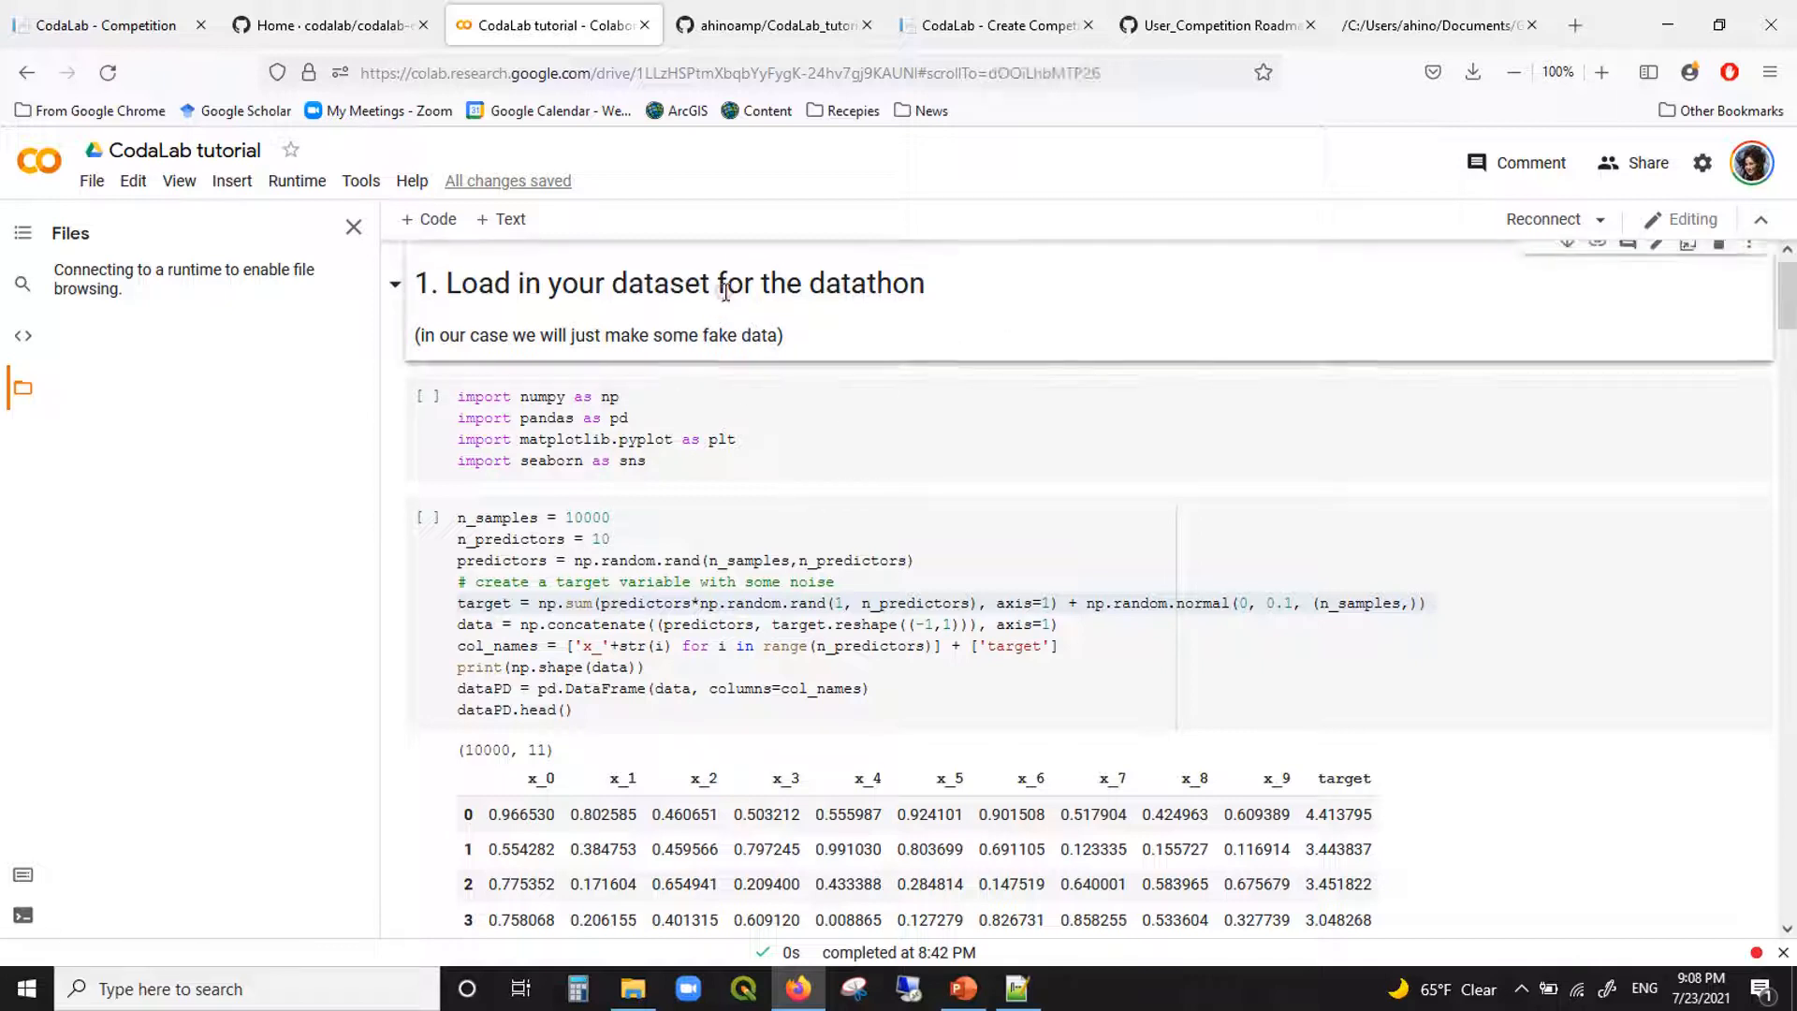
pyautogui.press('Down')
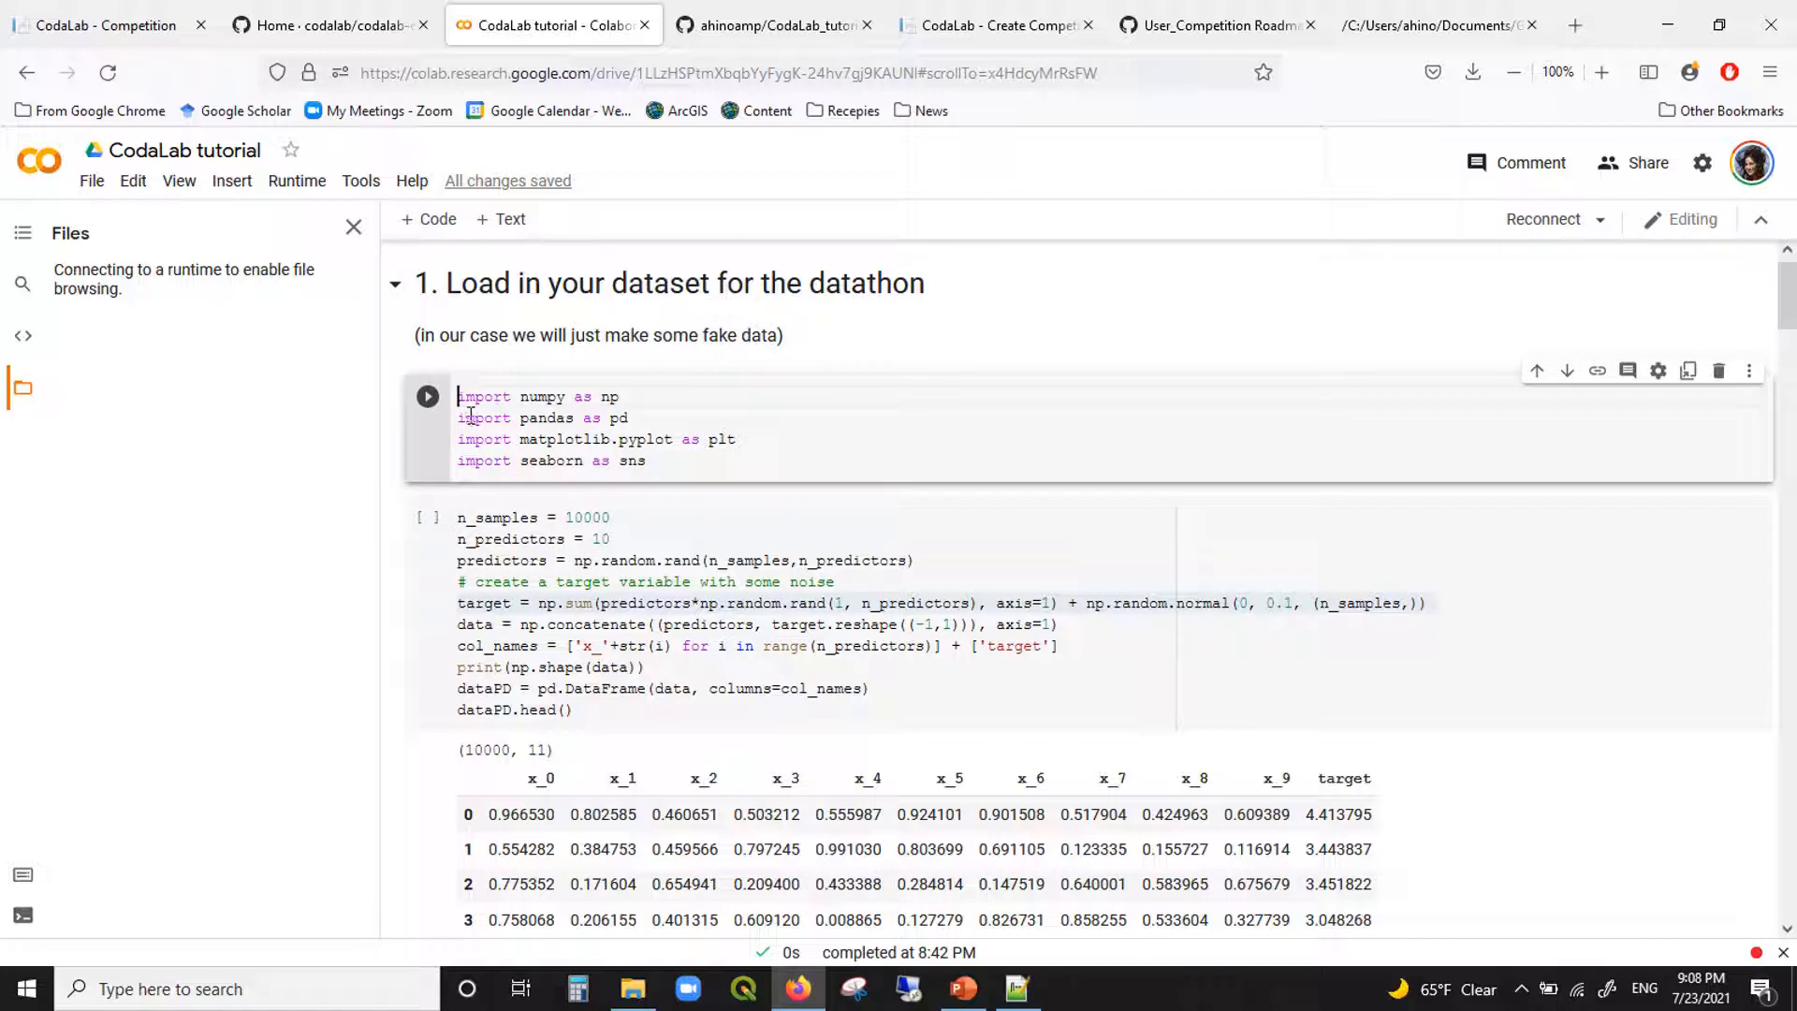
pyautogui.click(428, 397)
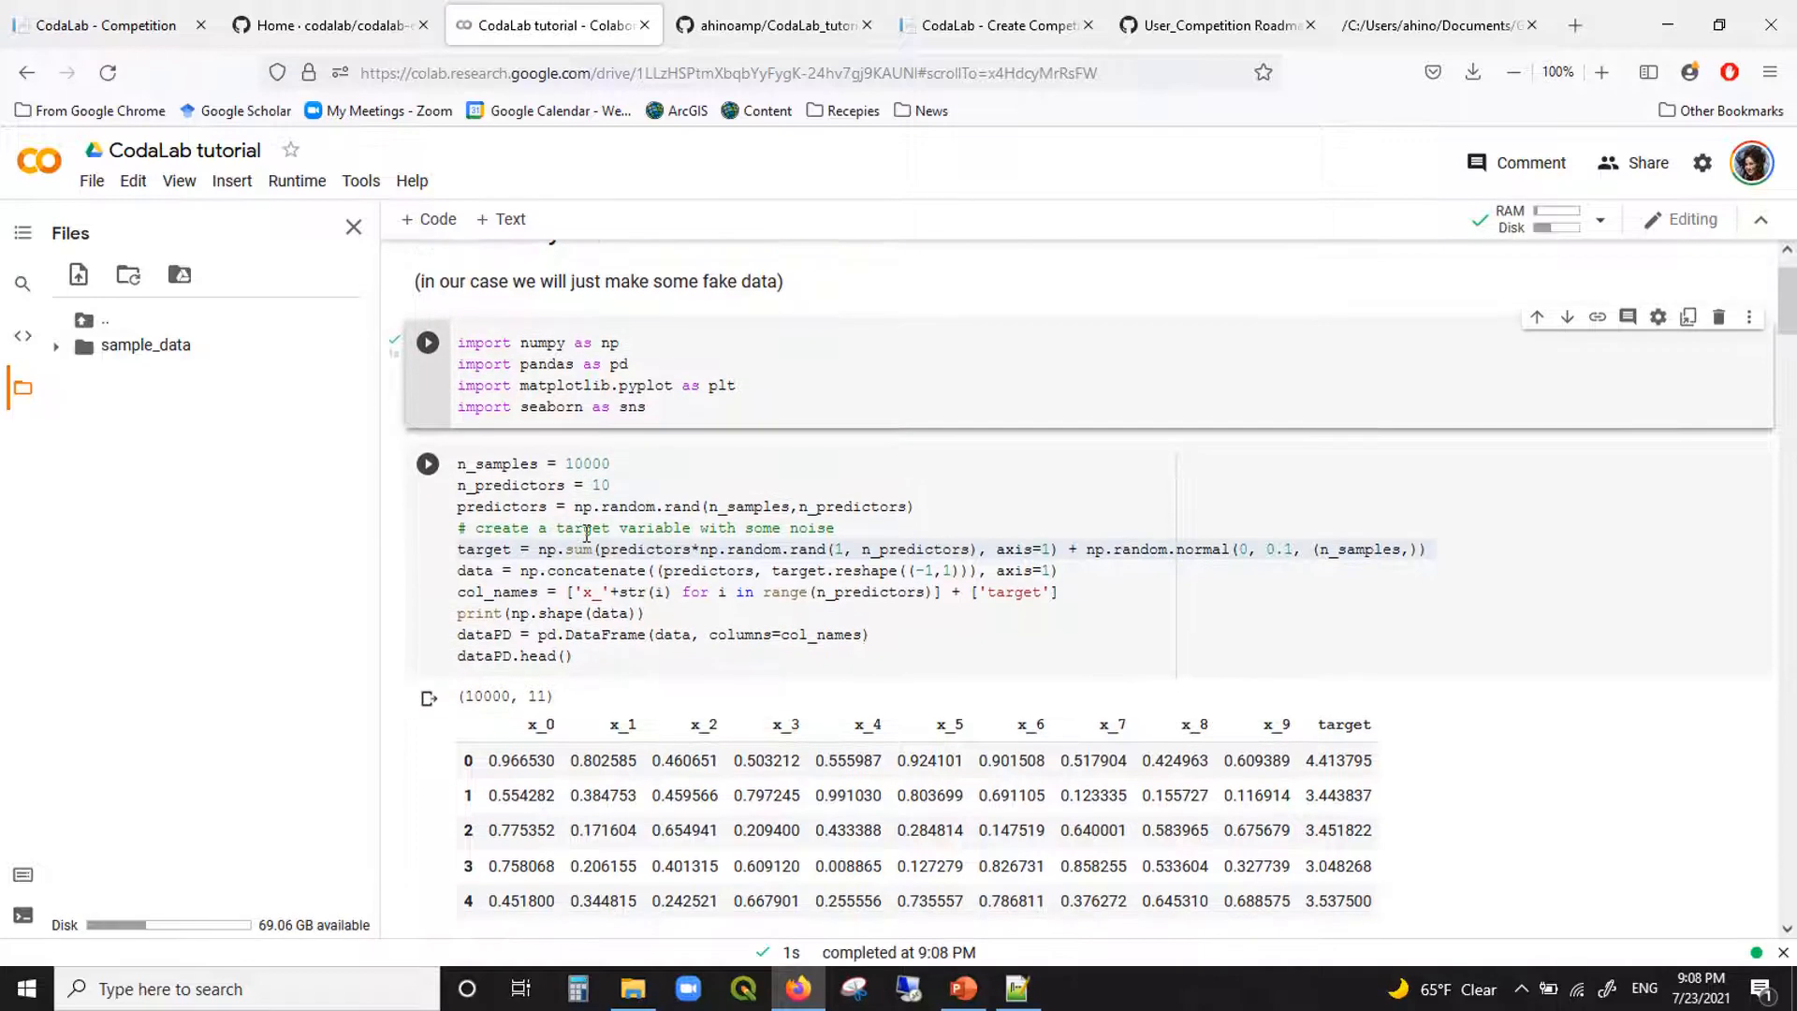
pyautogui.click(428, 480)
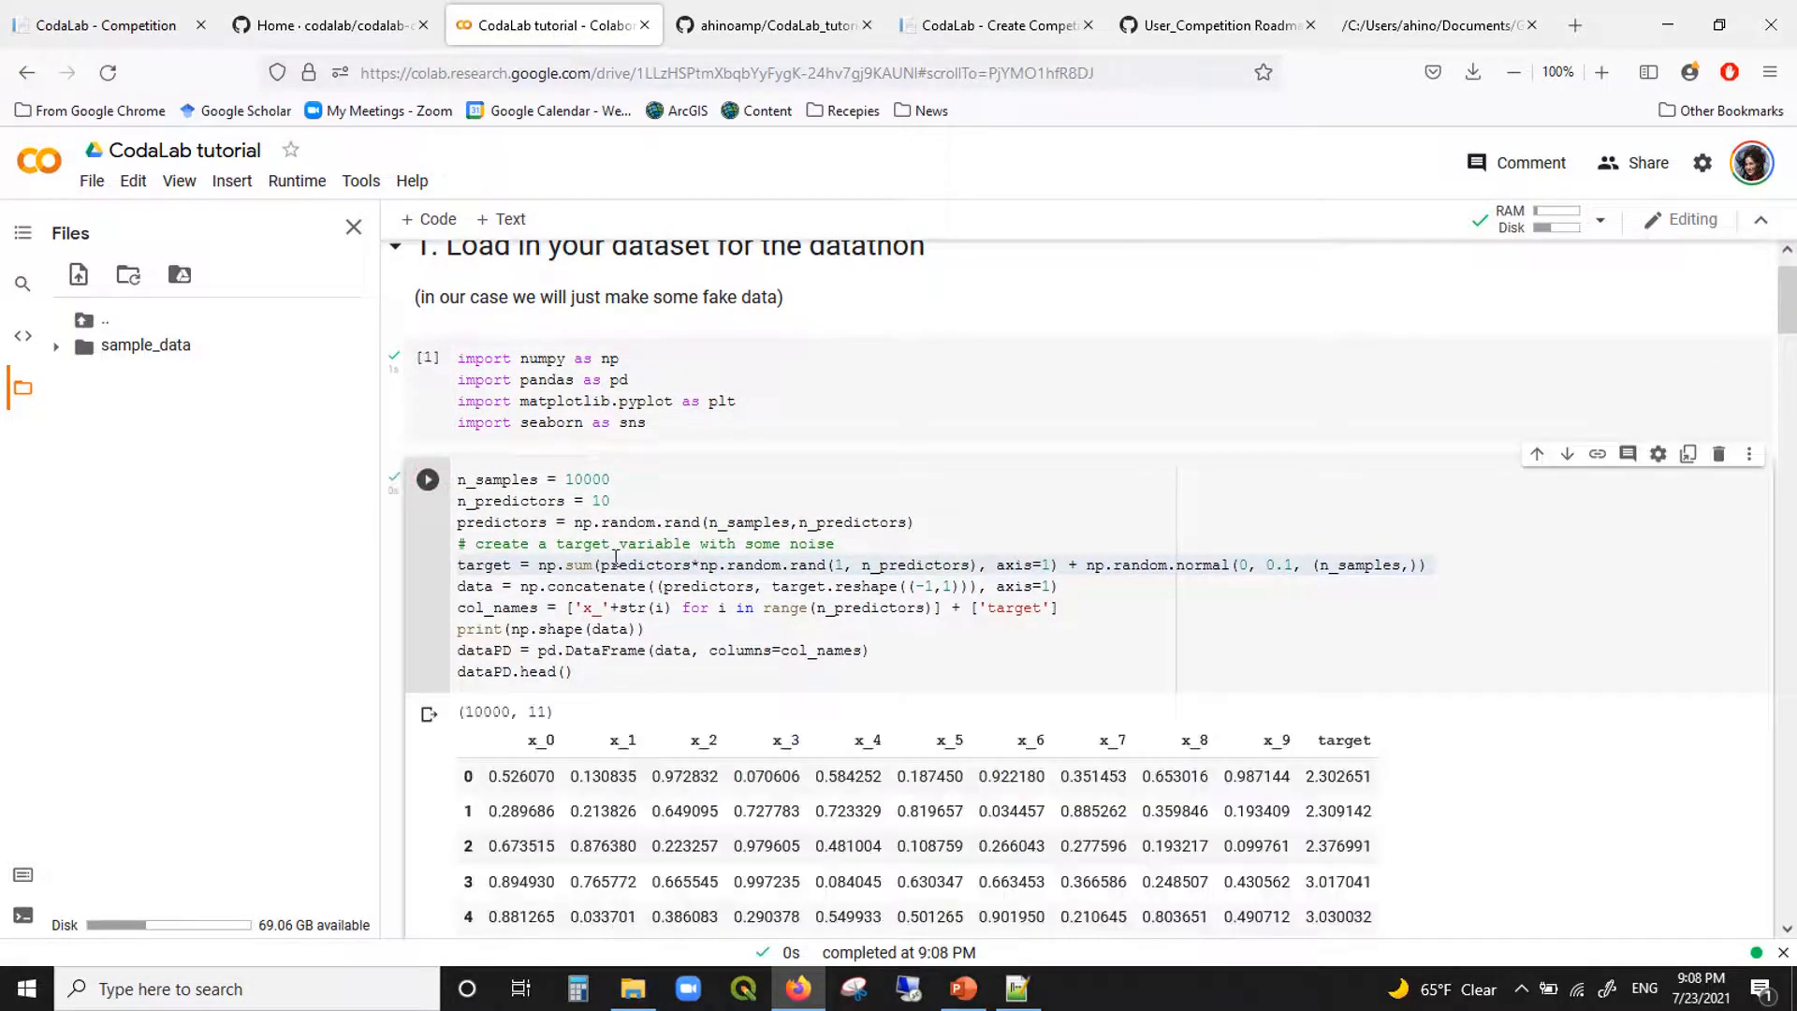
# Step: Highlight the predictors and target lines of the fake dataset code and examine the generated table
pyautogui.doubleClick(682, 563)
pyautogui.moveTo(665, 522); pyautogui.dragTo(672, 542)
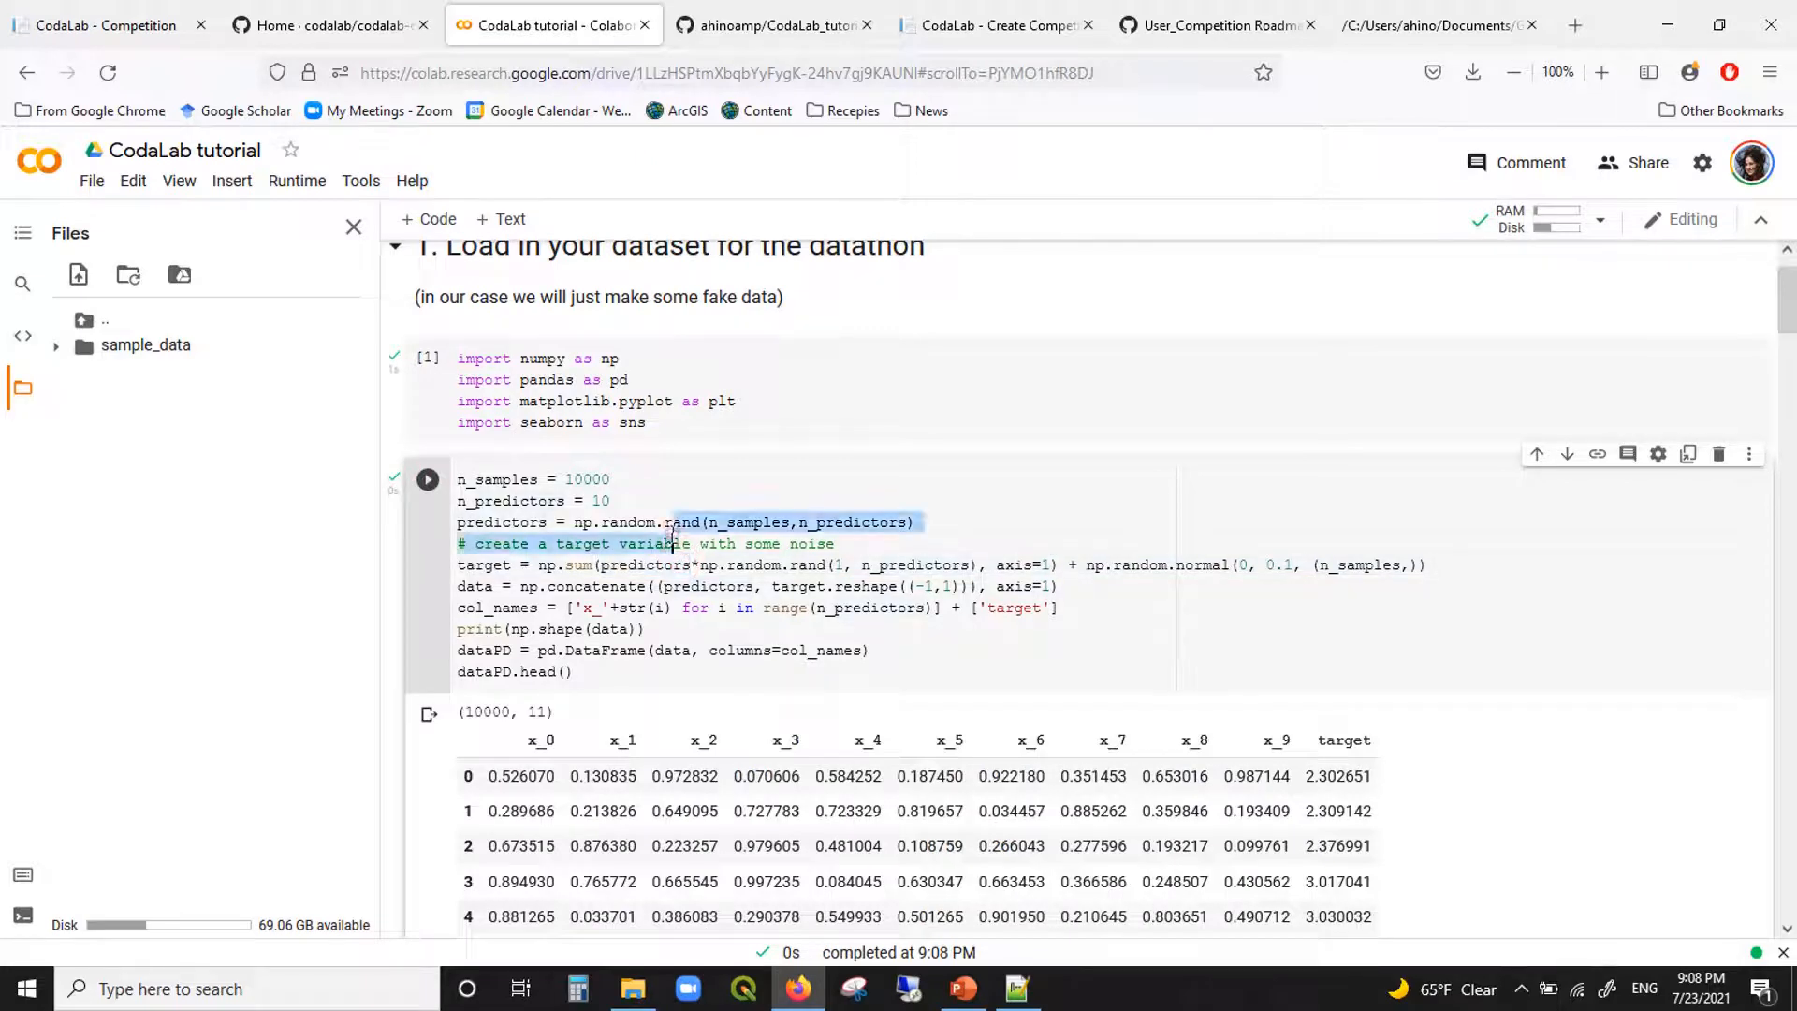
pyautogui.click(672, 541)
pyautogui.tripleClick(682, 522)
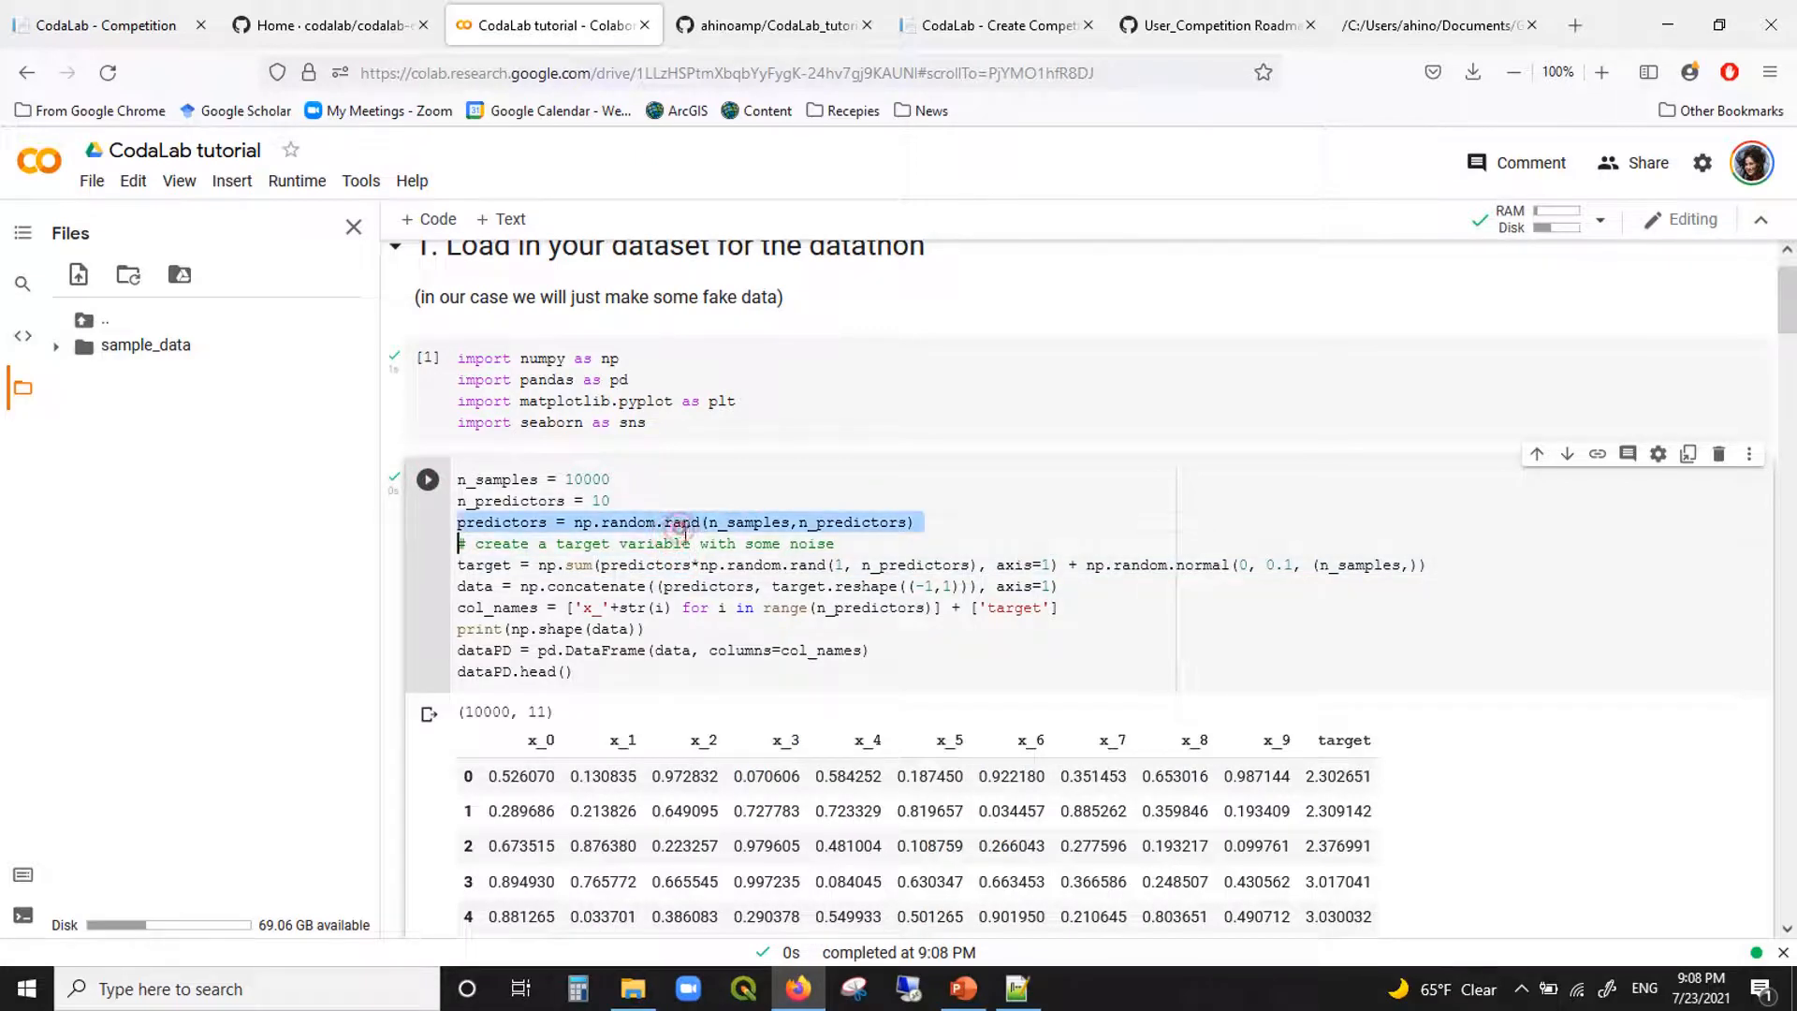
pyautogui.tripleClick(728, 566)
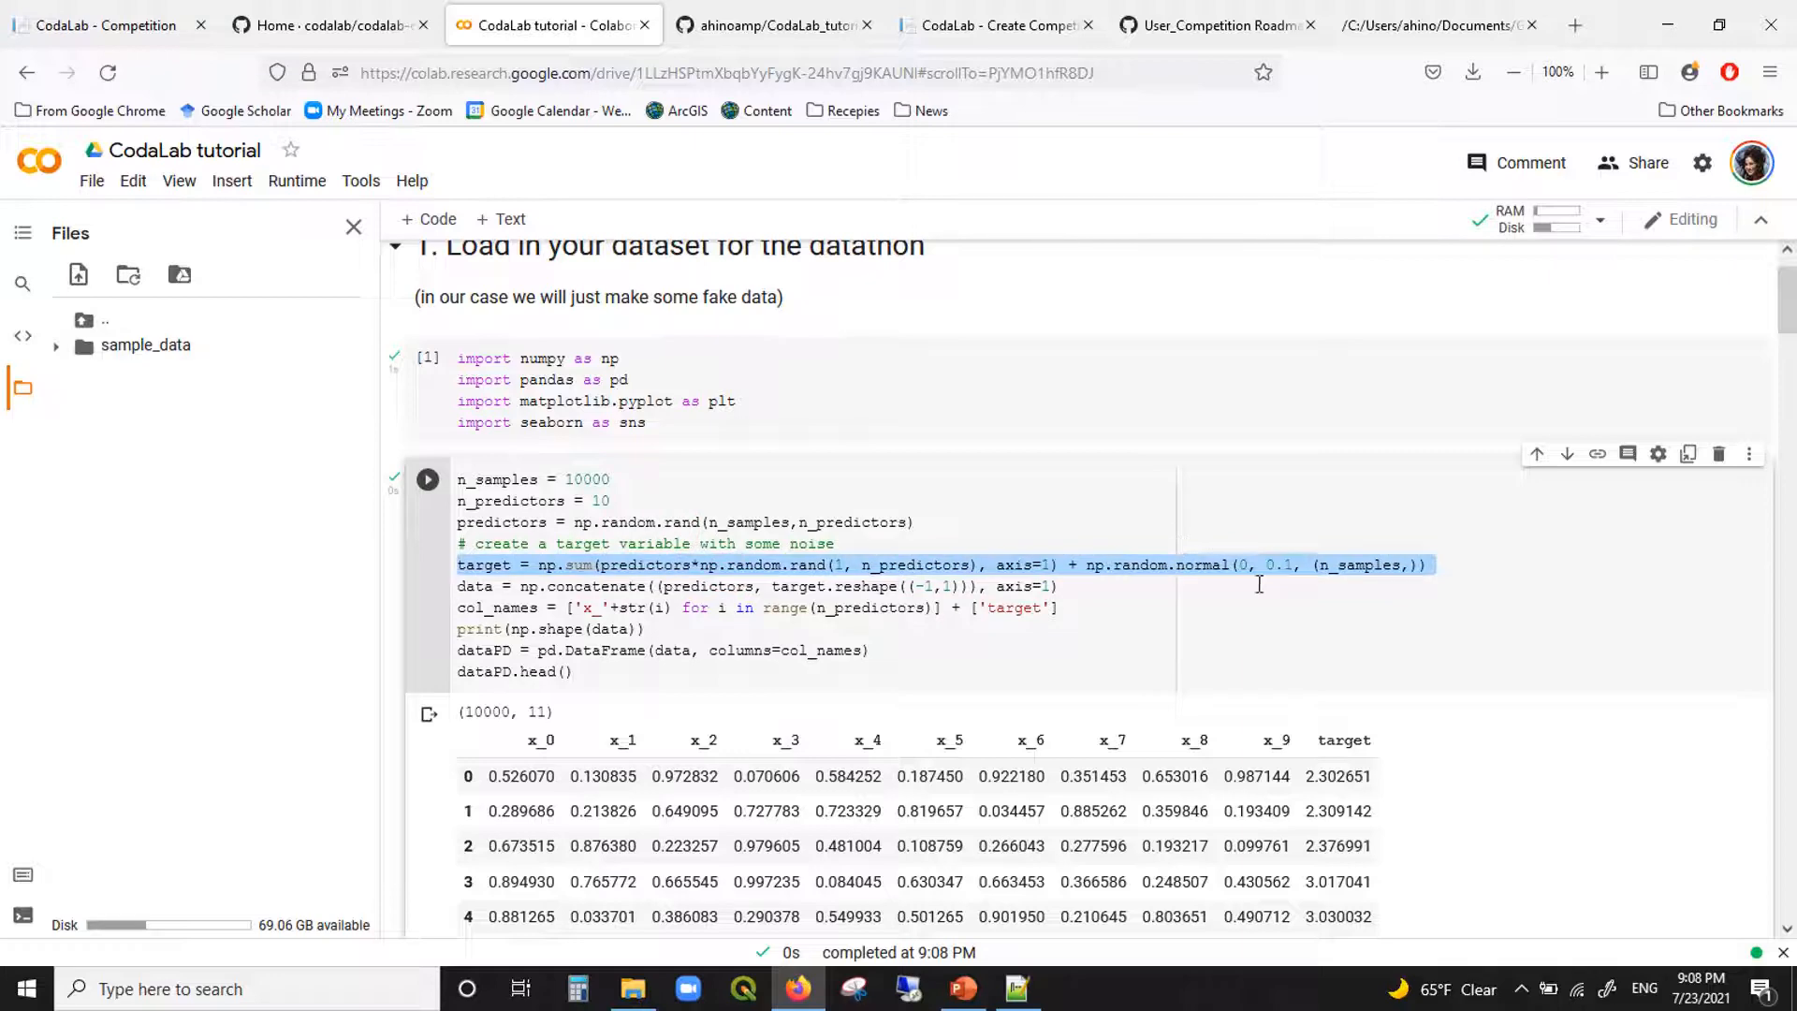
pyautogui.scroll(-3, 1175, 599)
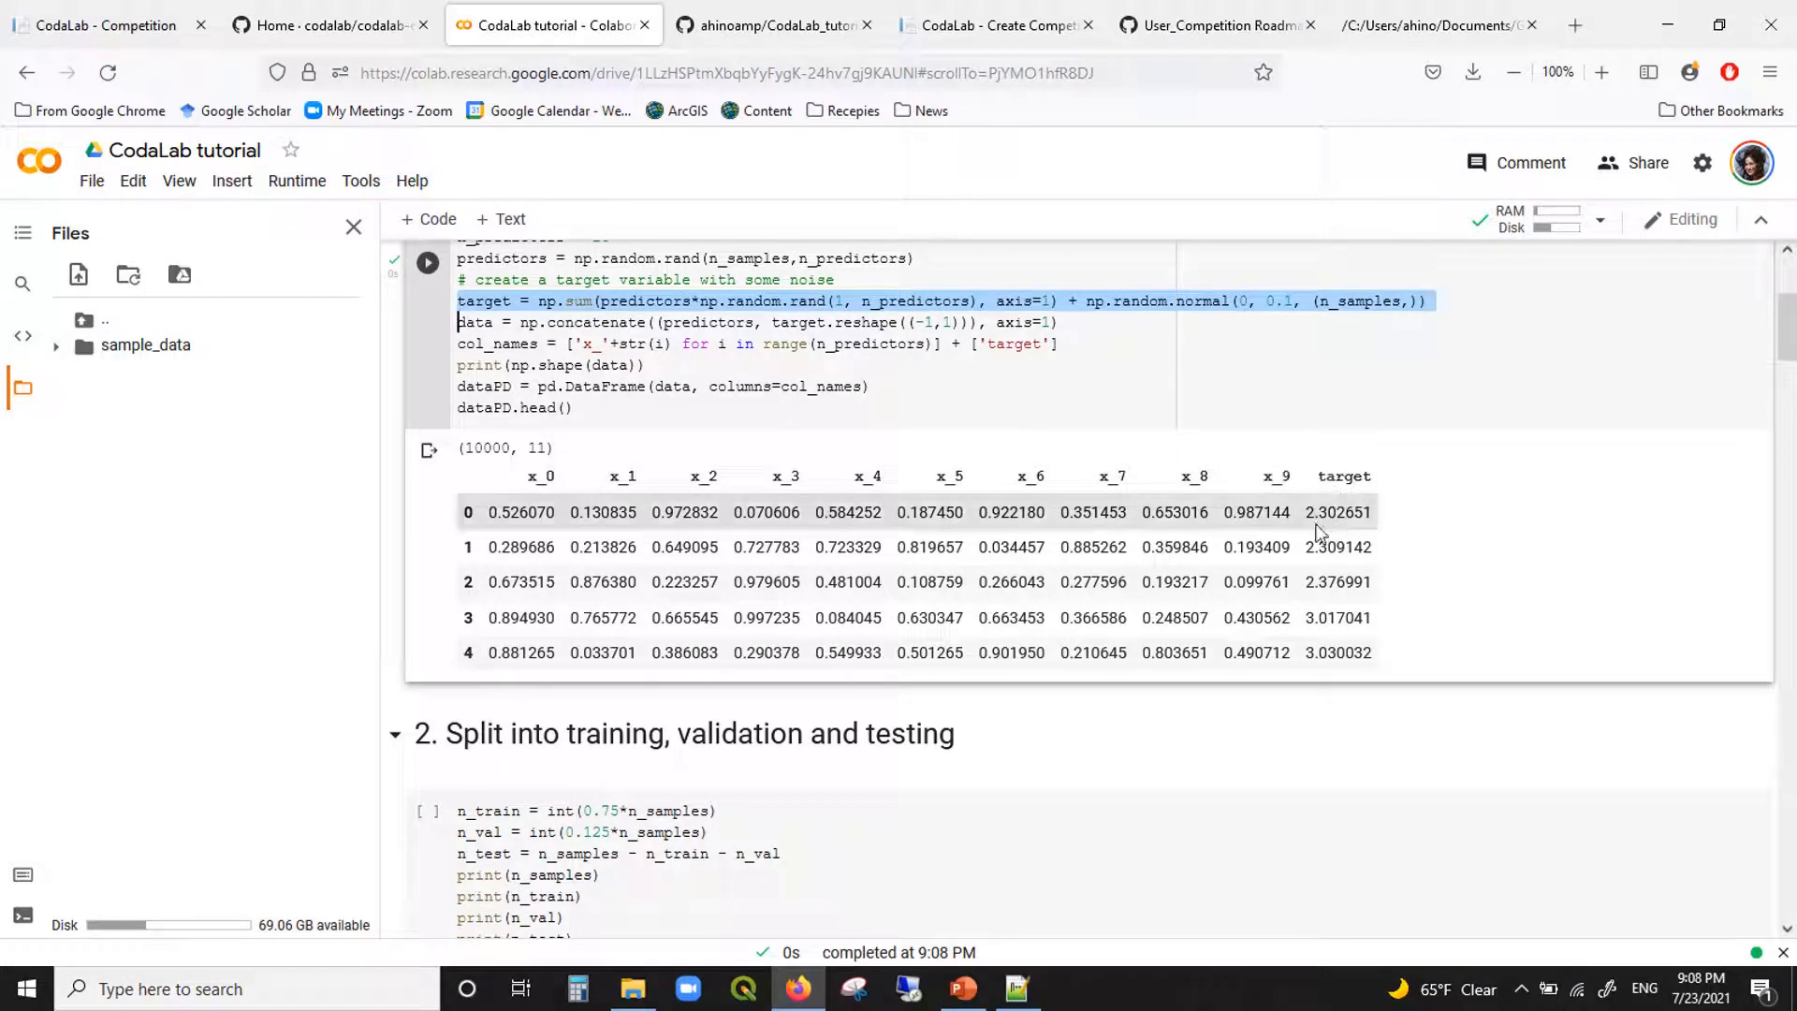
# Step: In section 2, run the split-size cell and the cell that shuffles, indexes and splits the data and writes the CSV files
pyautogui.scroll(-2, 1320, 528)
pyautogui.scroll(-1, 1320, 531)
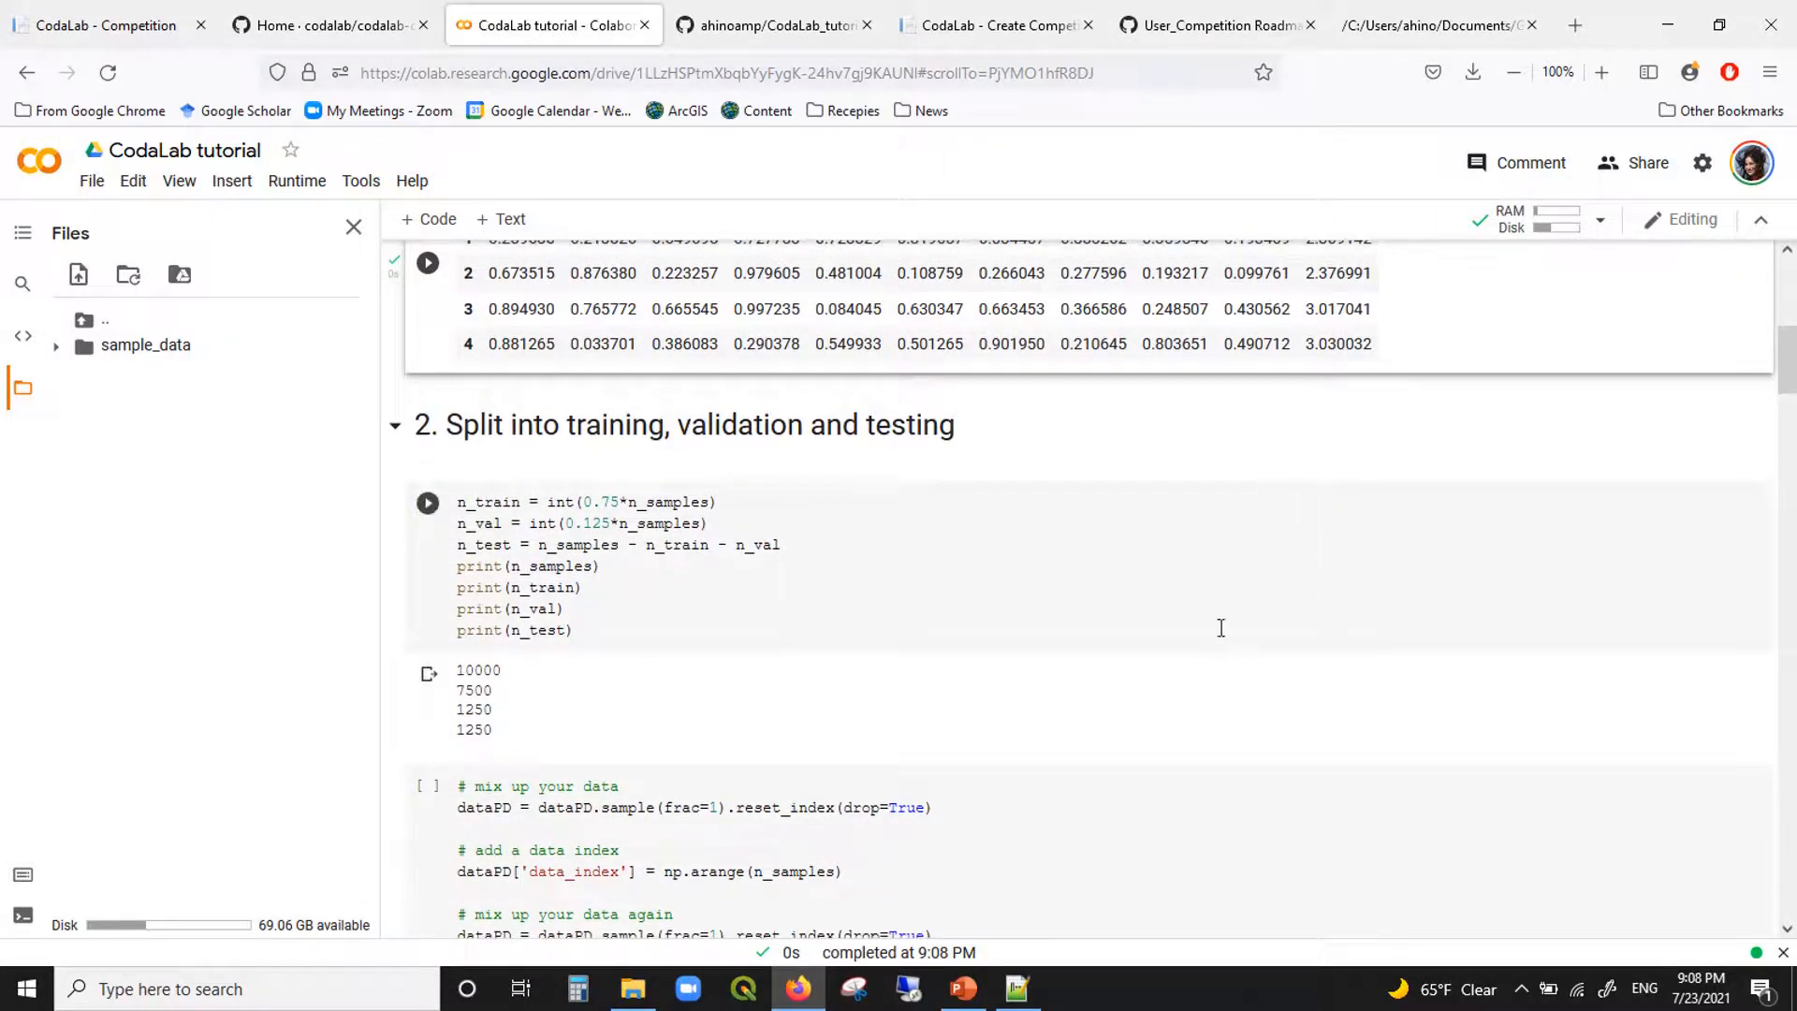
pyautogui.click(428, 503)
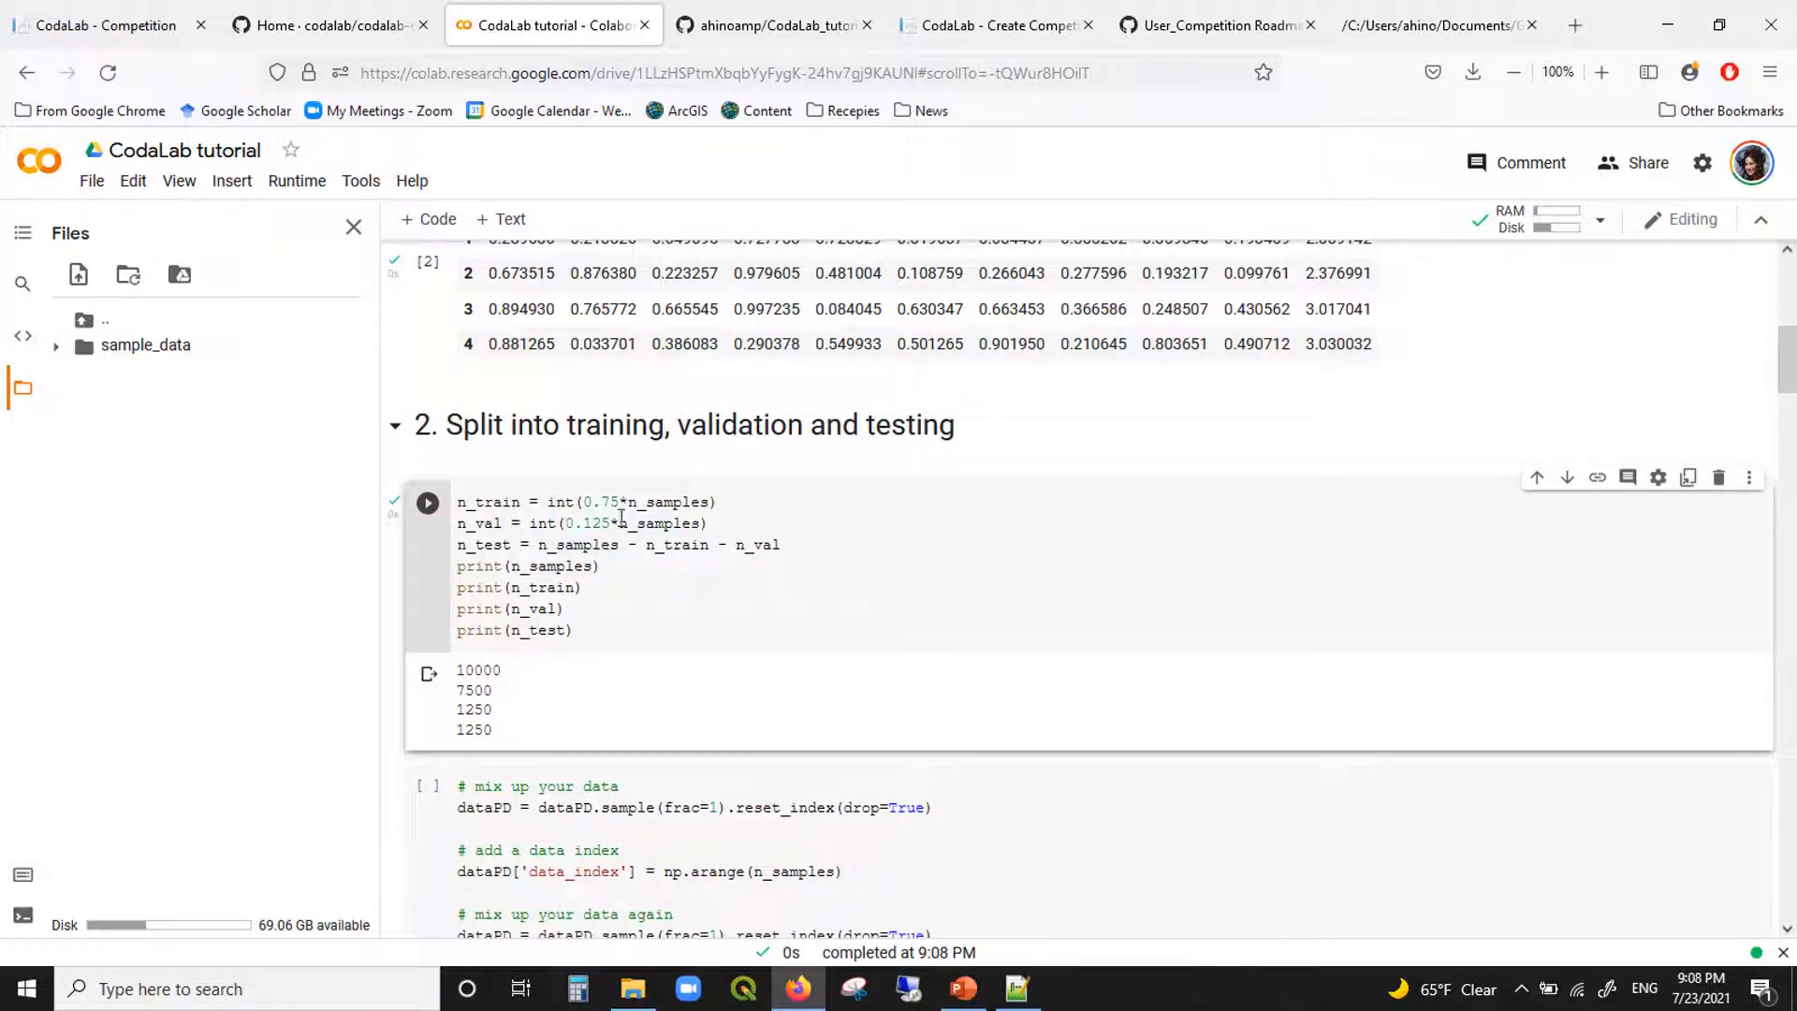
pyautogui.scroll(-1, 636, 504)
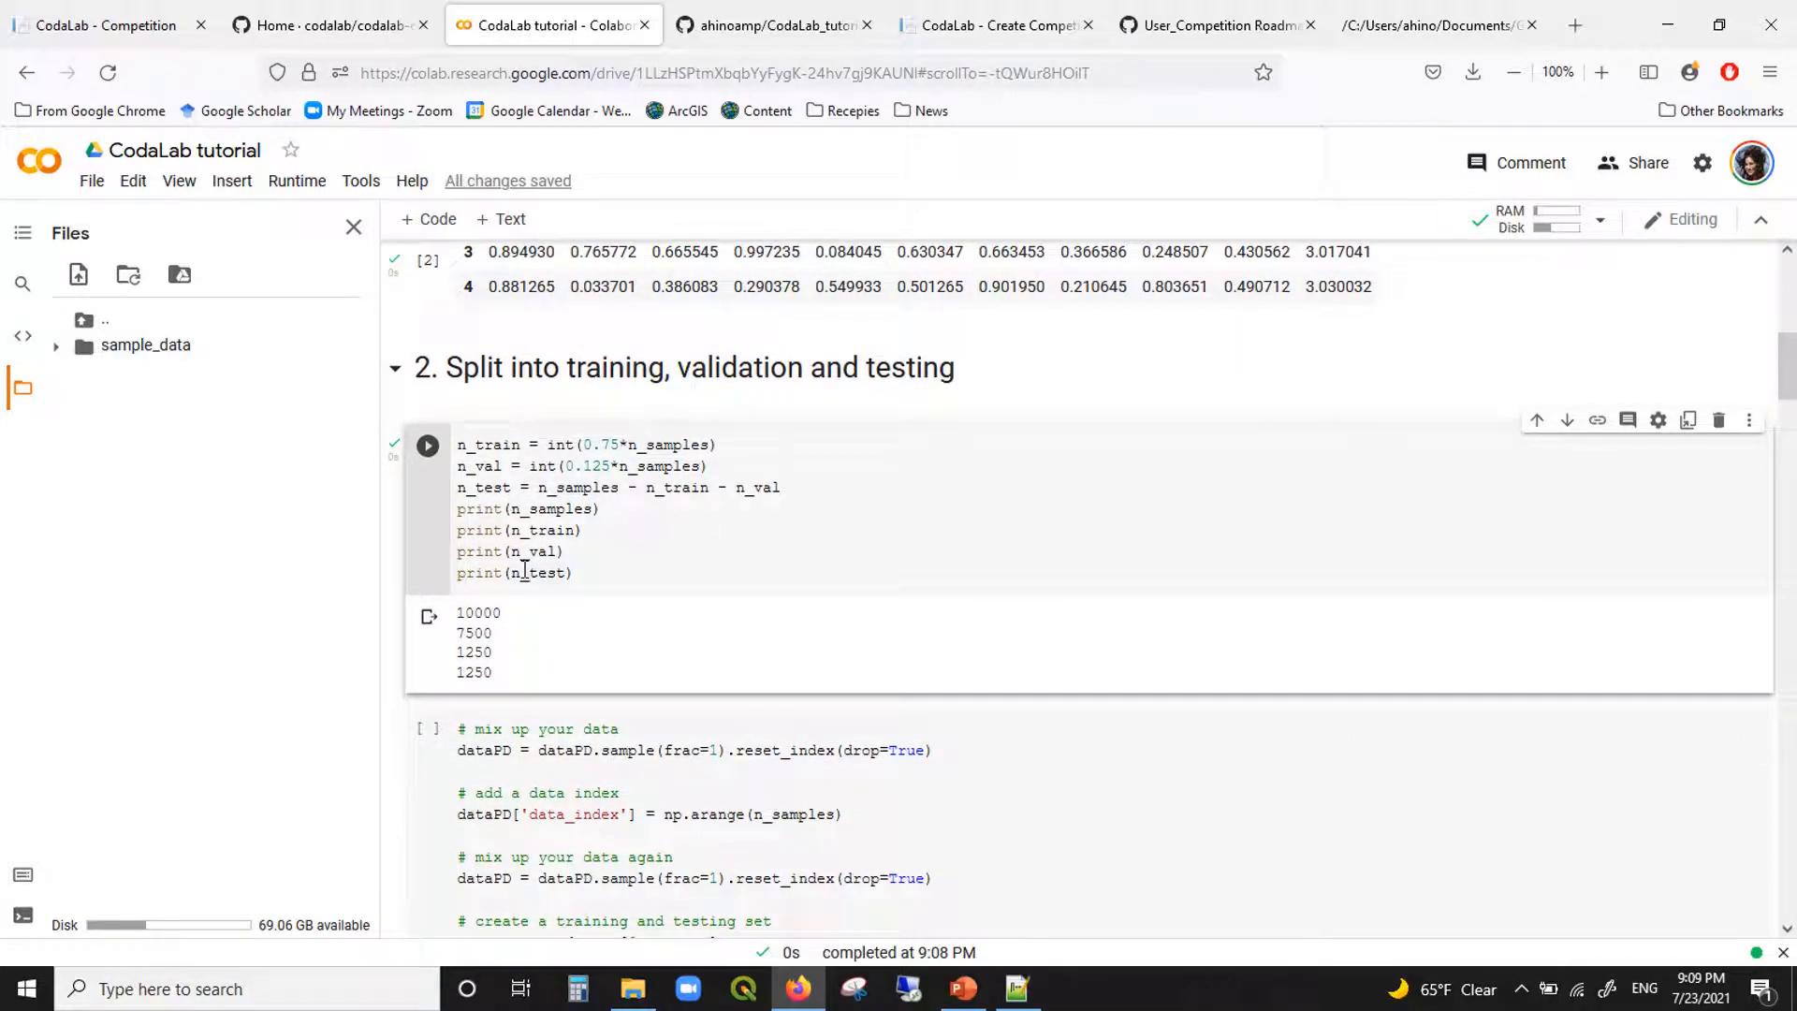
pyautogui.scroll(-3, 525, 570)
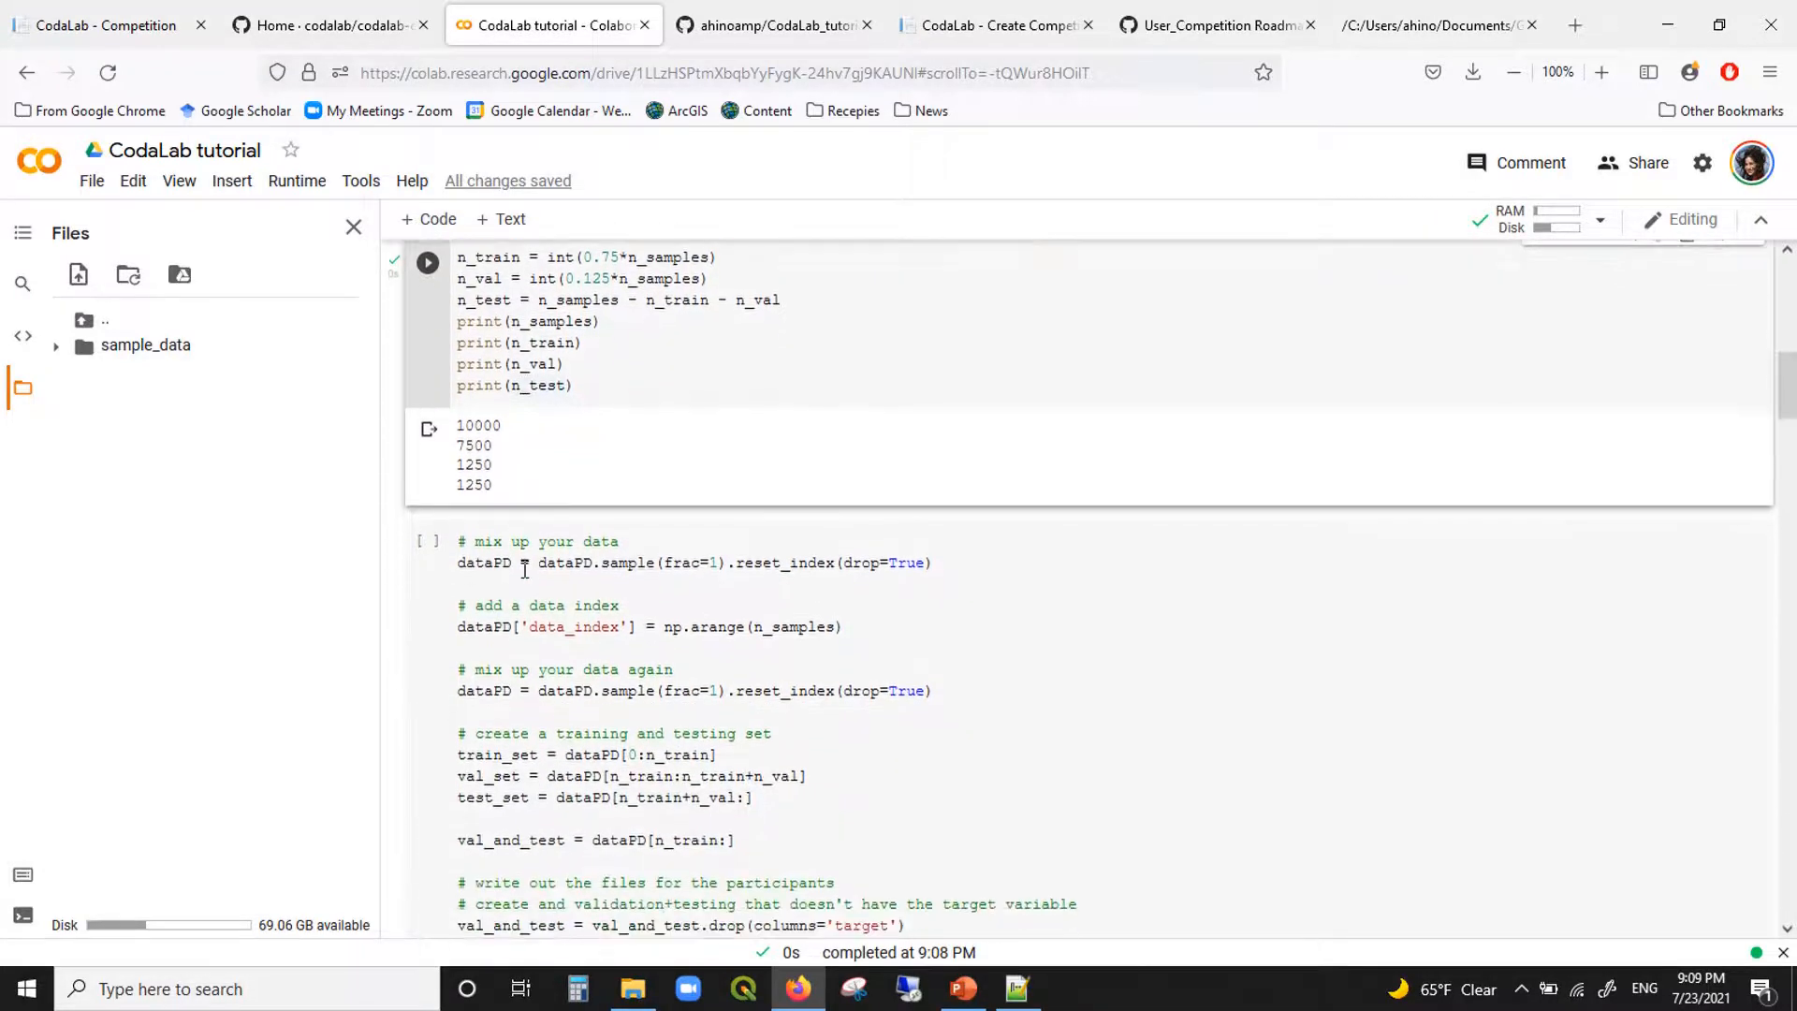
pyautogui.click(530, 566)
pyautogui.click(428, 541)
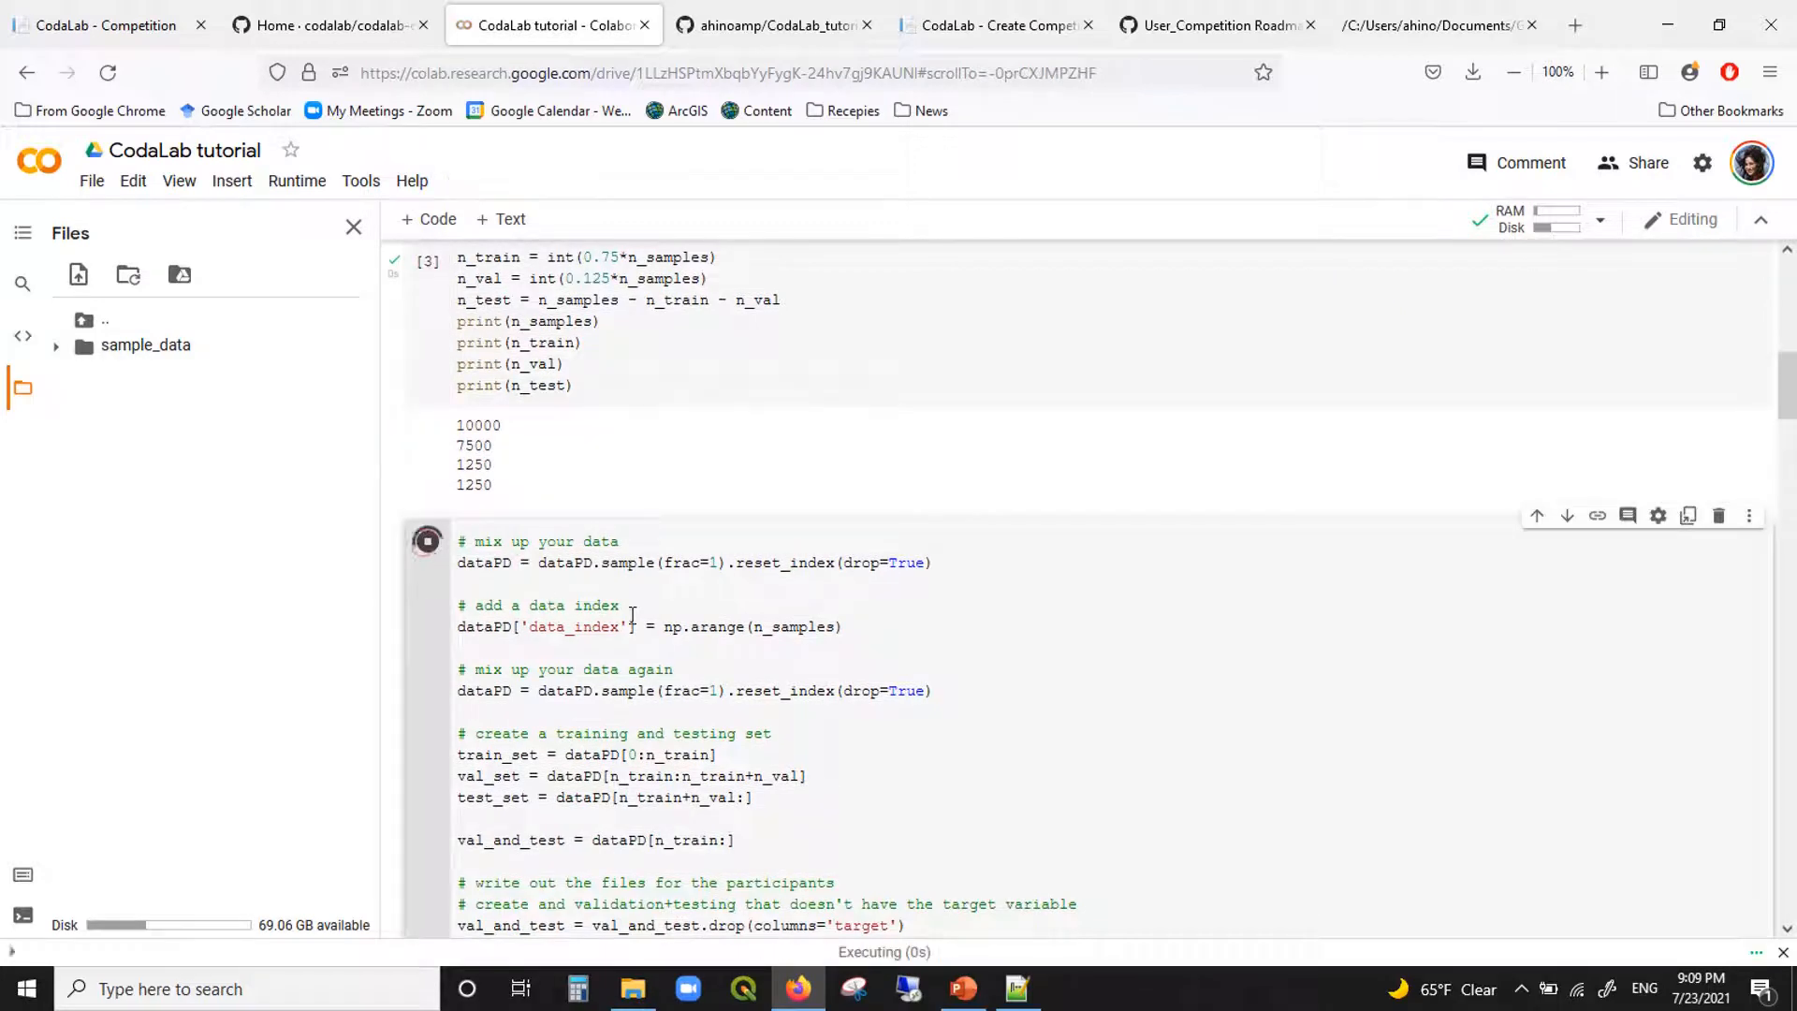
# Step: Review the shuffling and data_index code, highlighting the train_set, val_set and test_set lines and the val_and_test variable
pyautogui.scroll(-2, 658, 626)
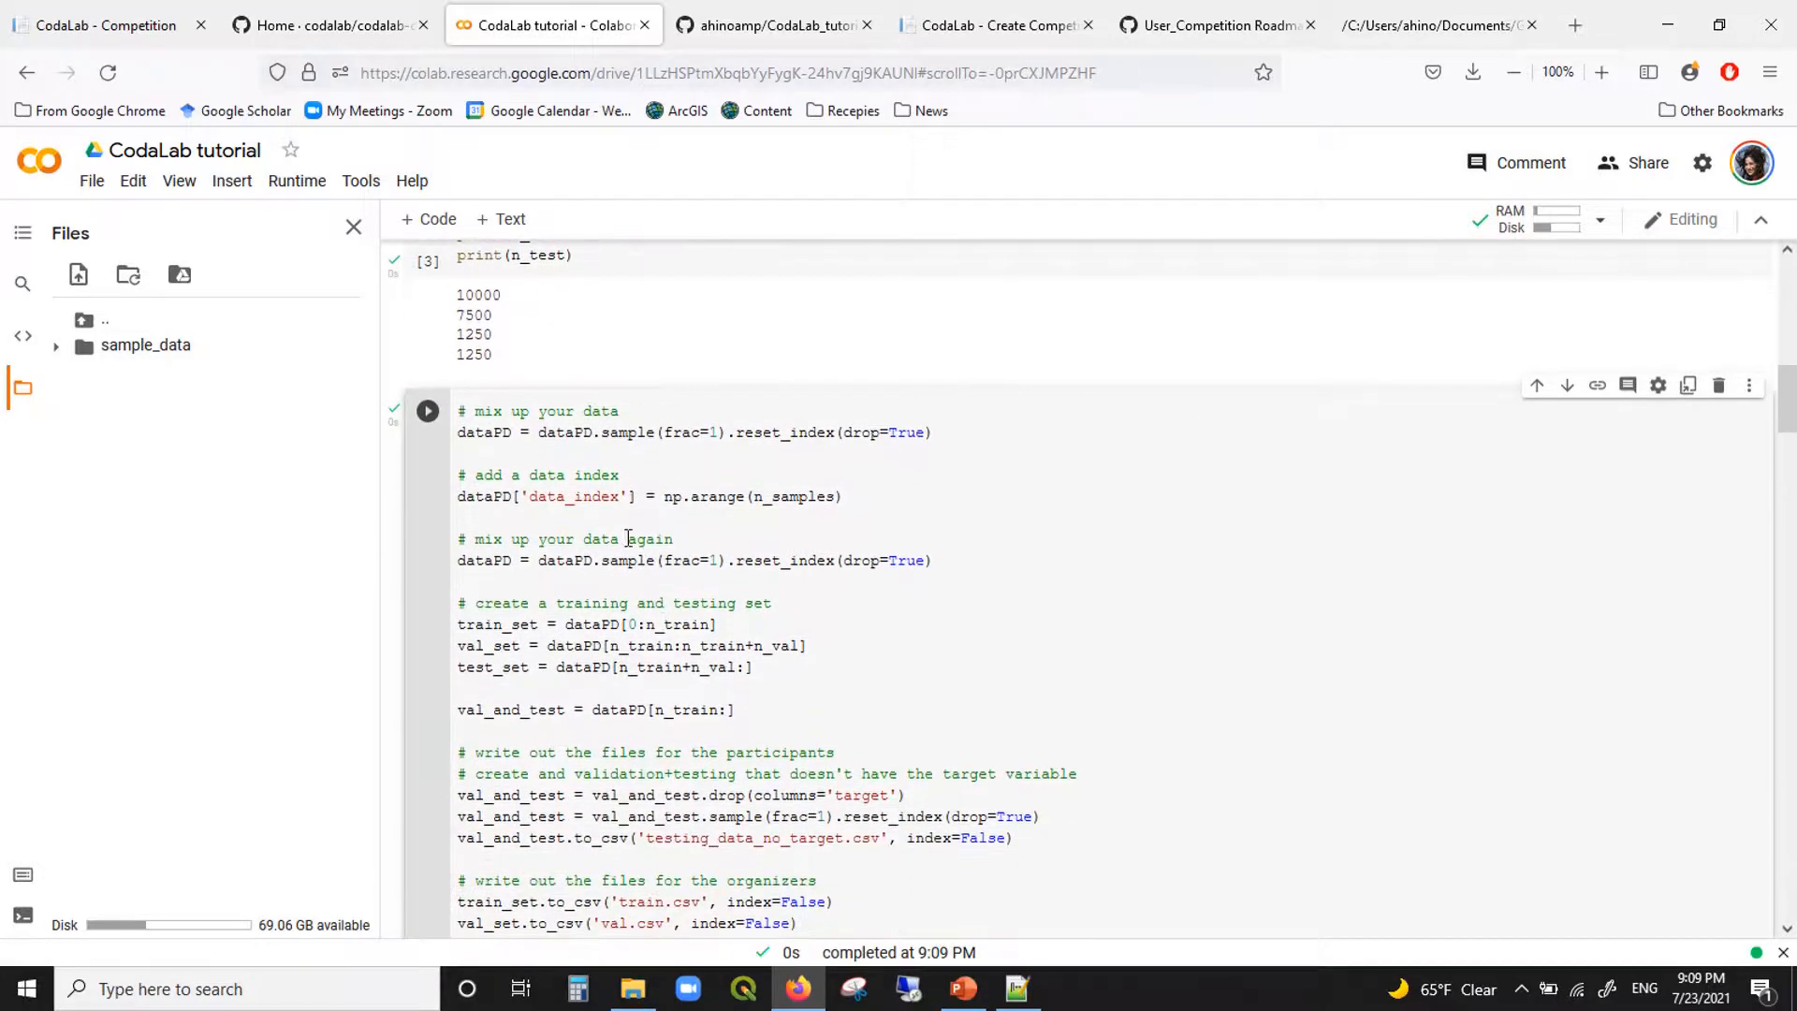
pyautogui.scroll(-1, 648, 561)
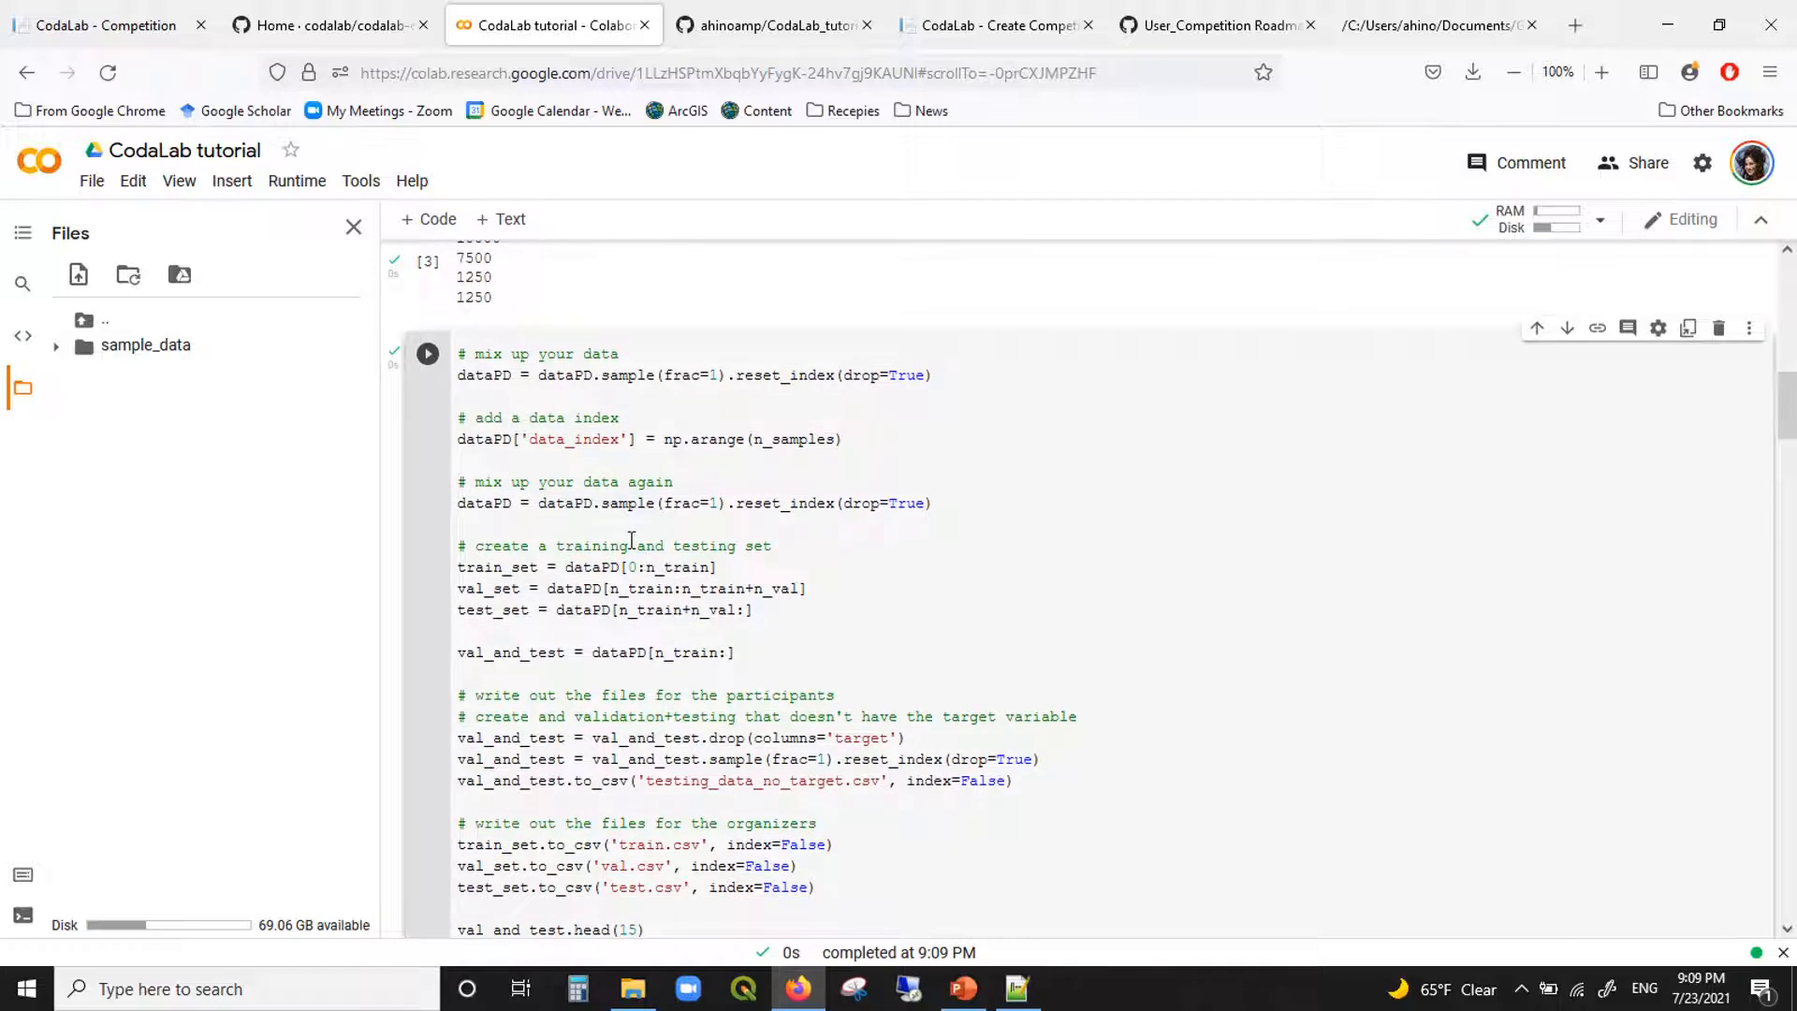
pyautogui.scroll(-1, 631, 541)
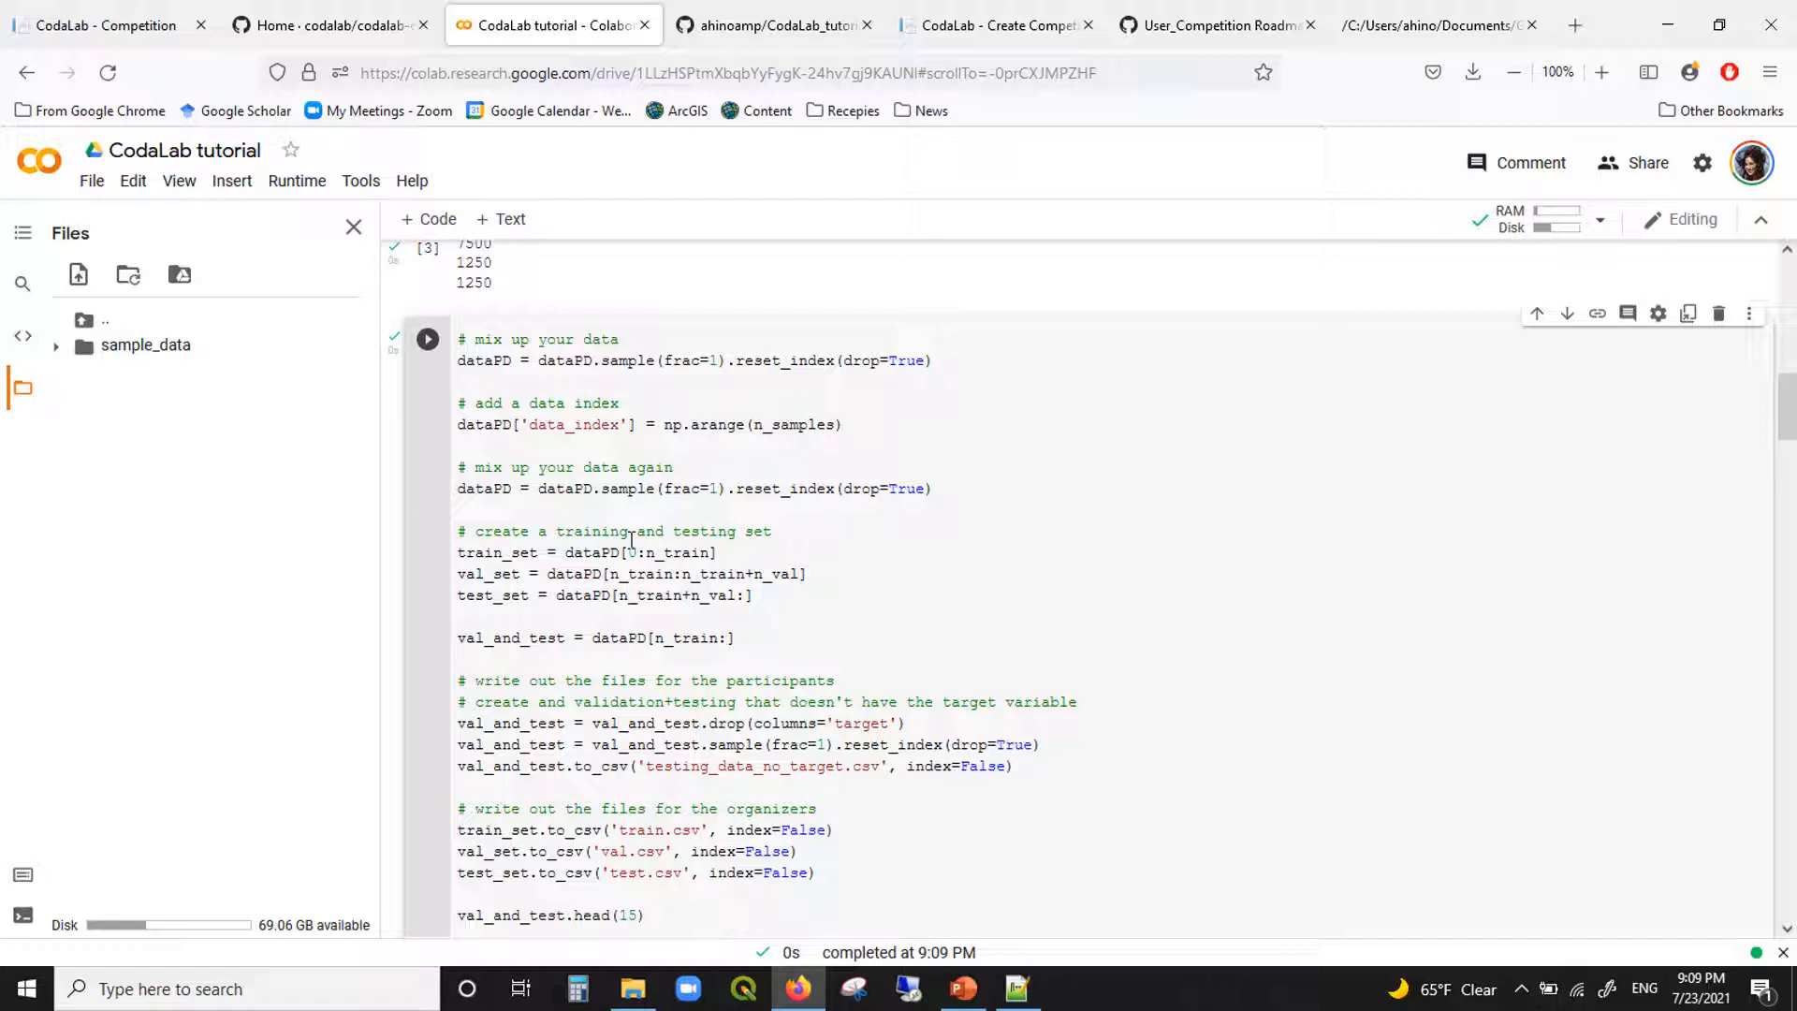
pyautogui.scroll(-1, 663, 577)
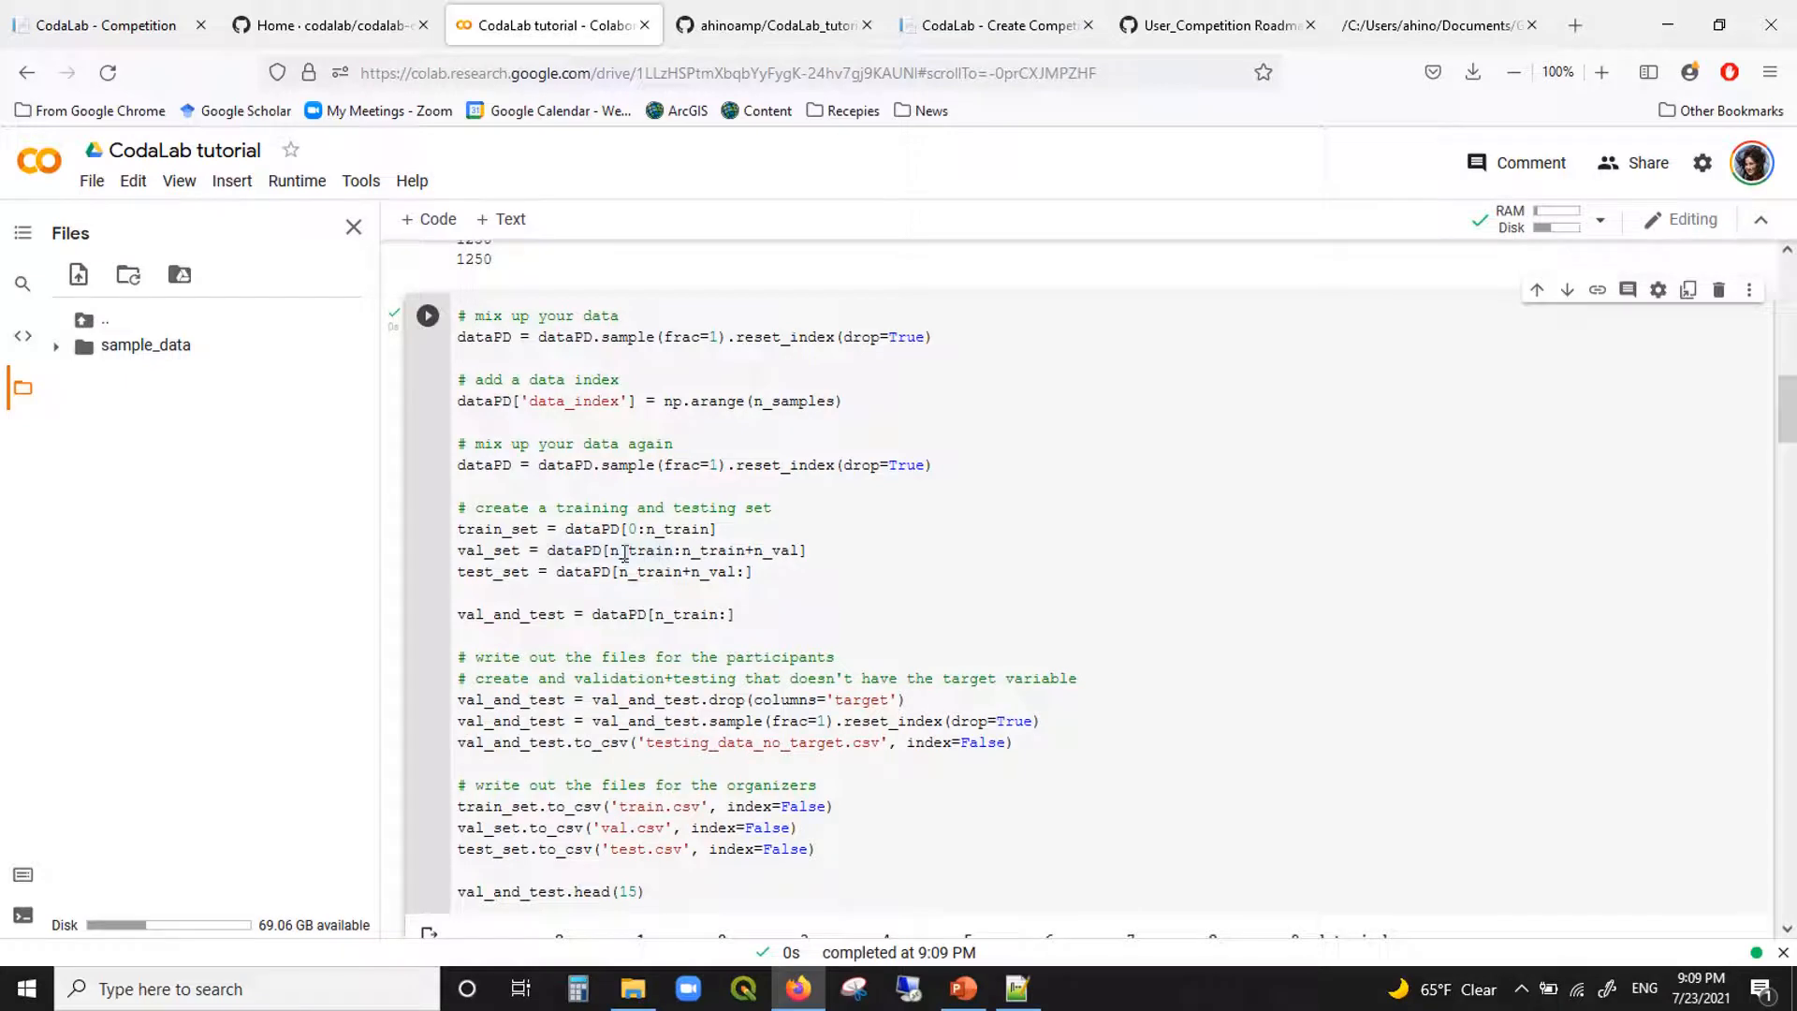
pyautogui.moveTo(490, 529); pyautogui.dragTo(577, 571)
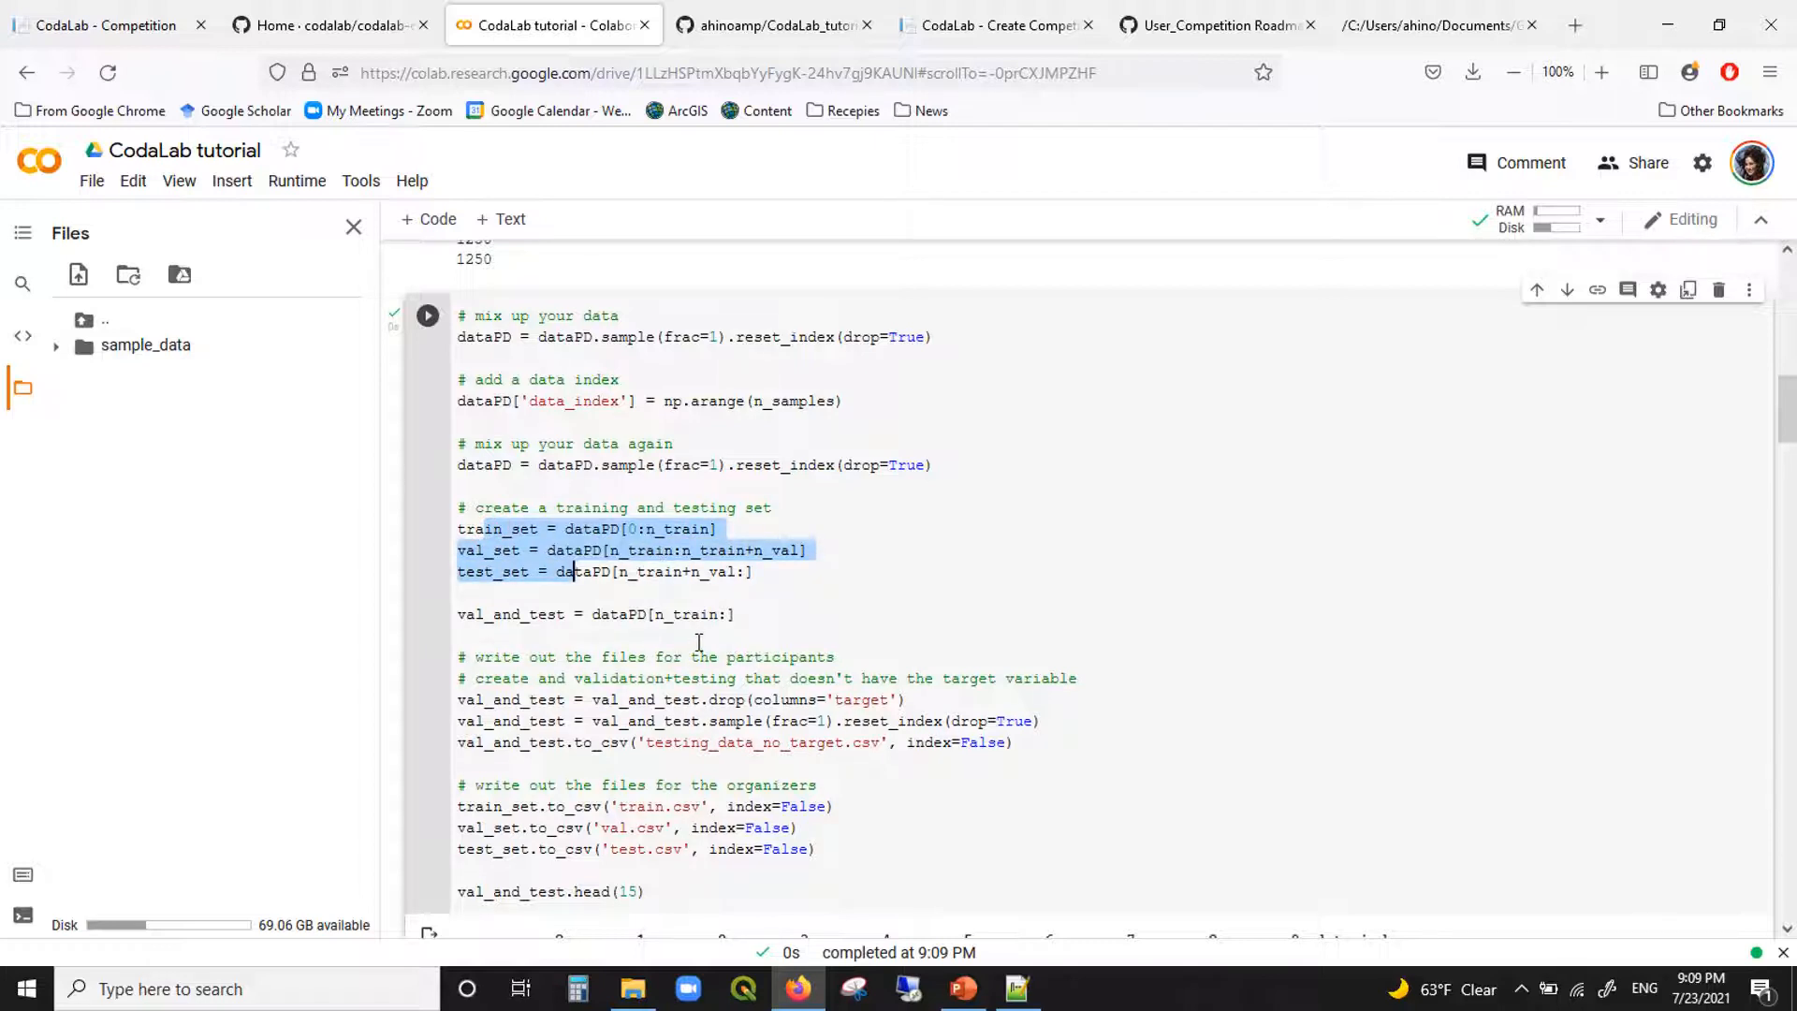
pyautogui.scroll(-1, 697, 606)
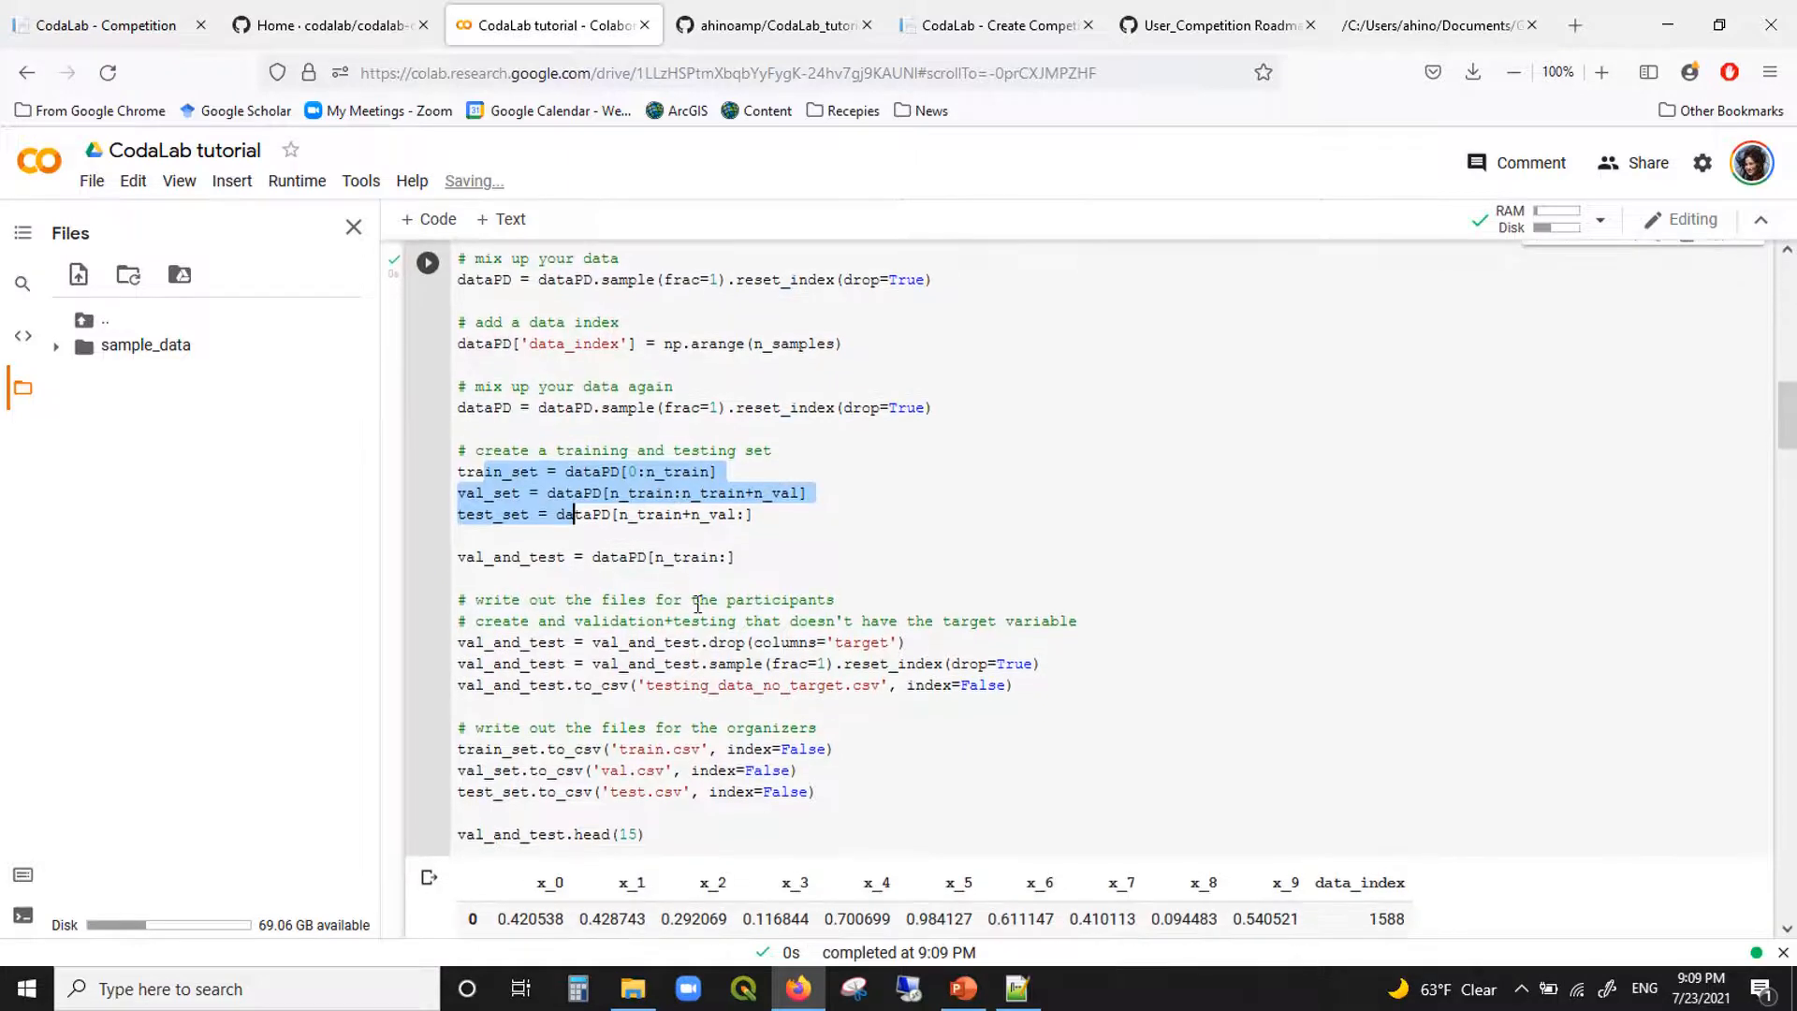
pyautogui.doubleClick(503, 559)
pyautogui.moveTo(502, 561)
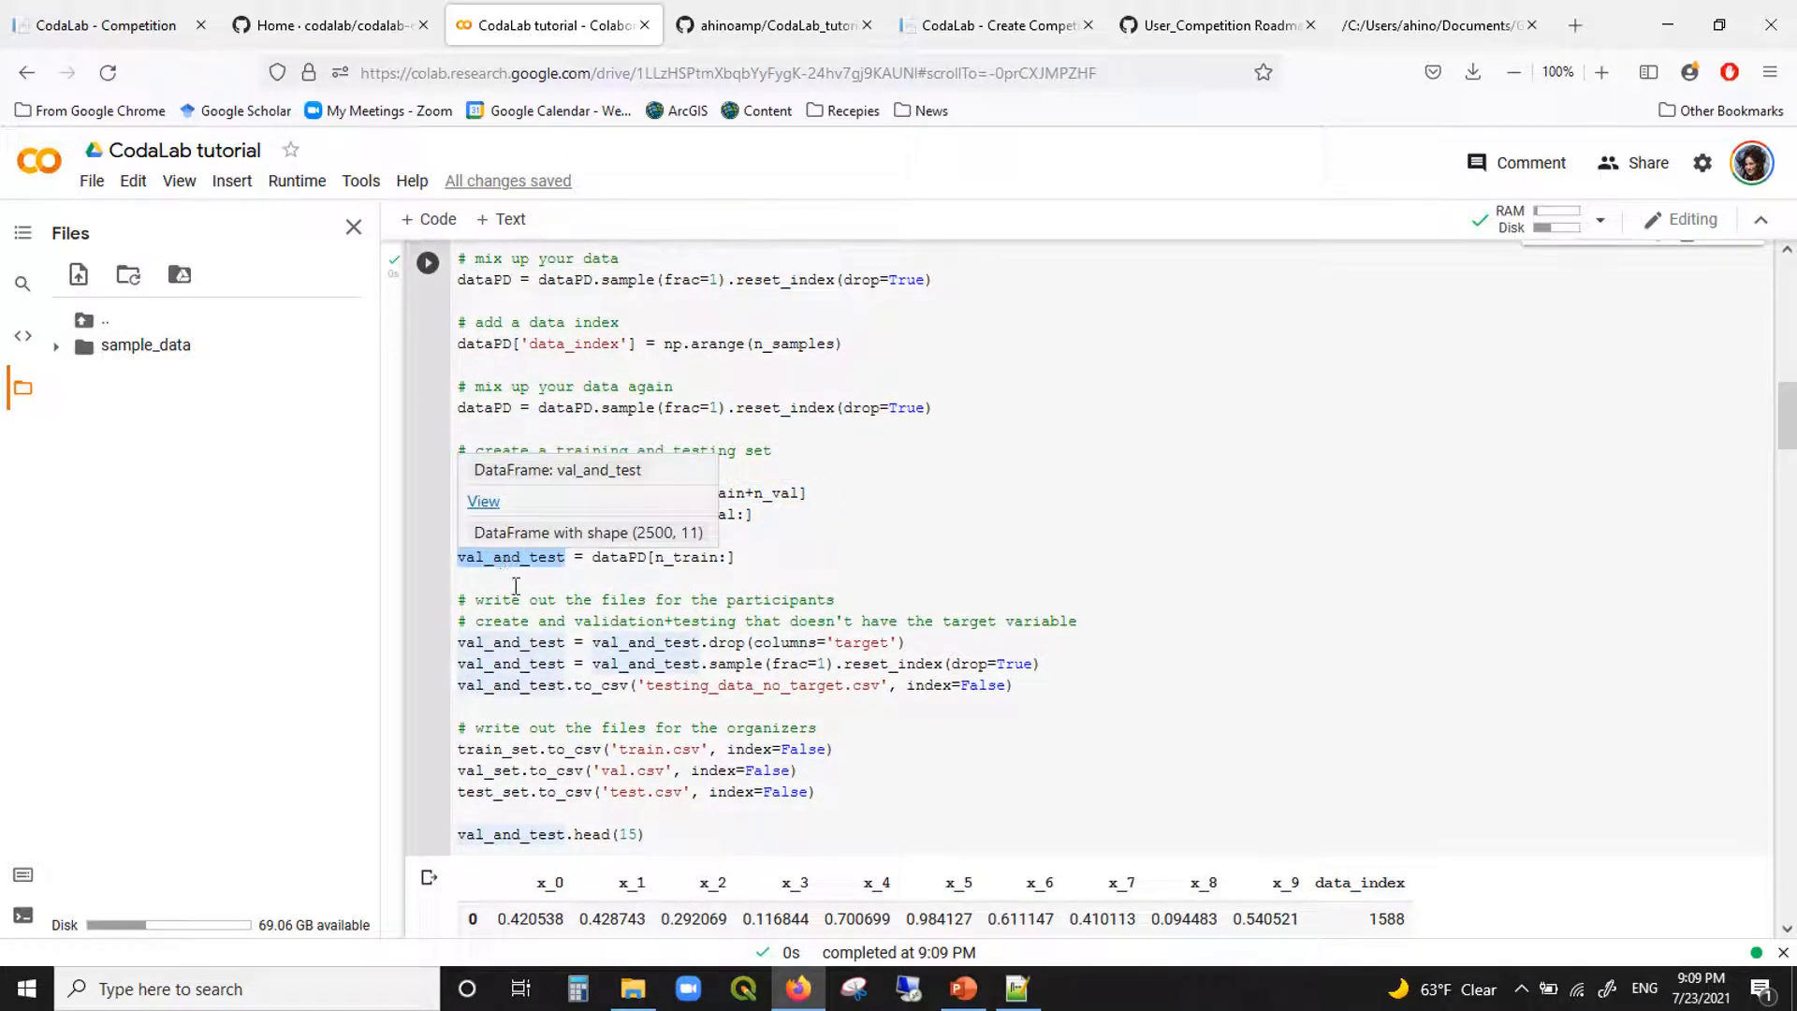
# Step: Examine the participant file code, highlighting the testing_data_no_target.csv export, the sample shuffle and the line dropping the target column
pyautogui.scroll(-2, 750, 597)
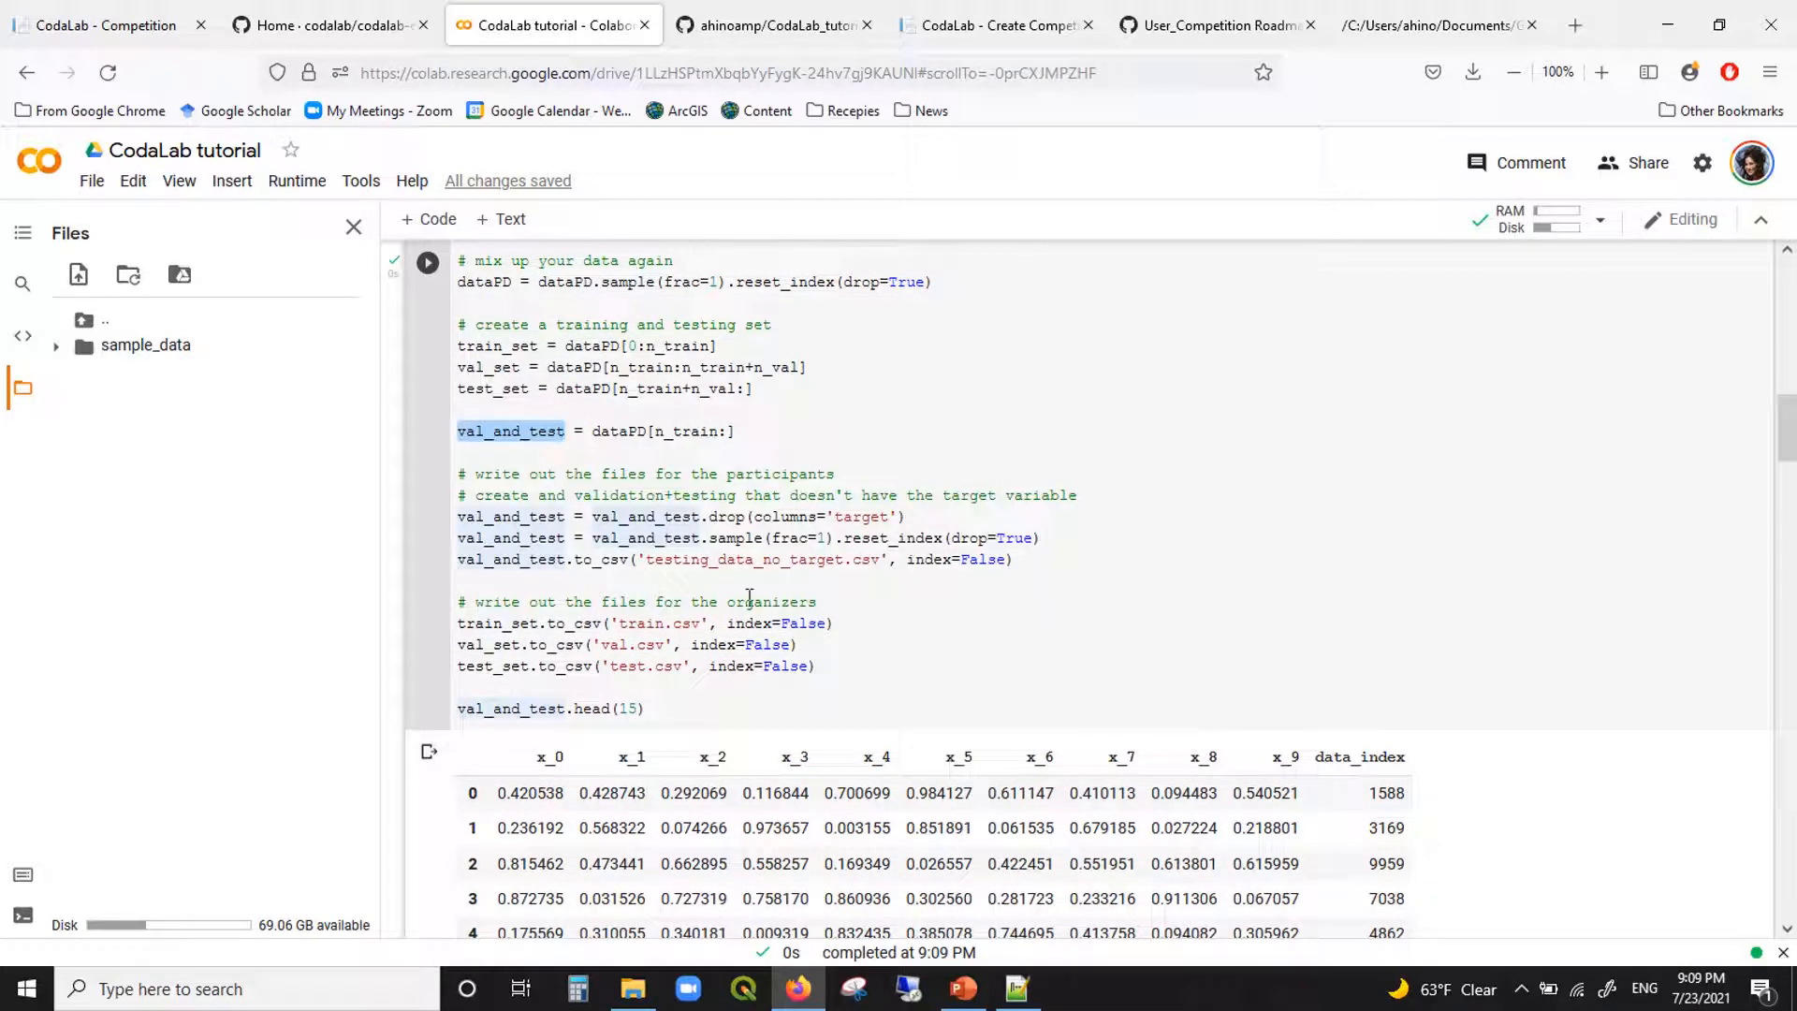
pyautogui.tripleClick(702, 560)
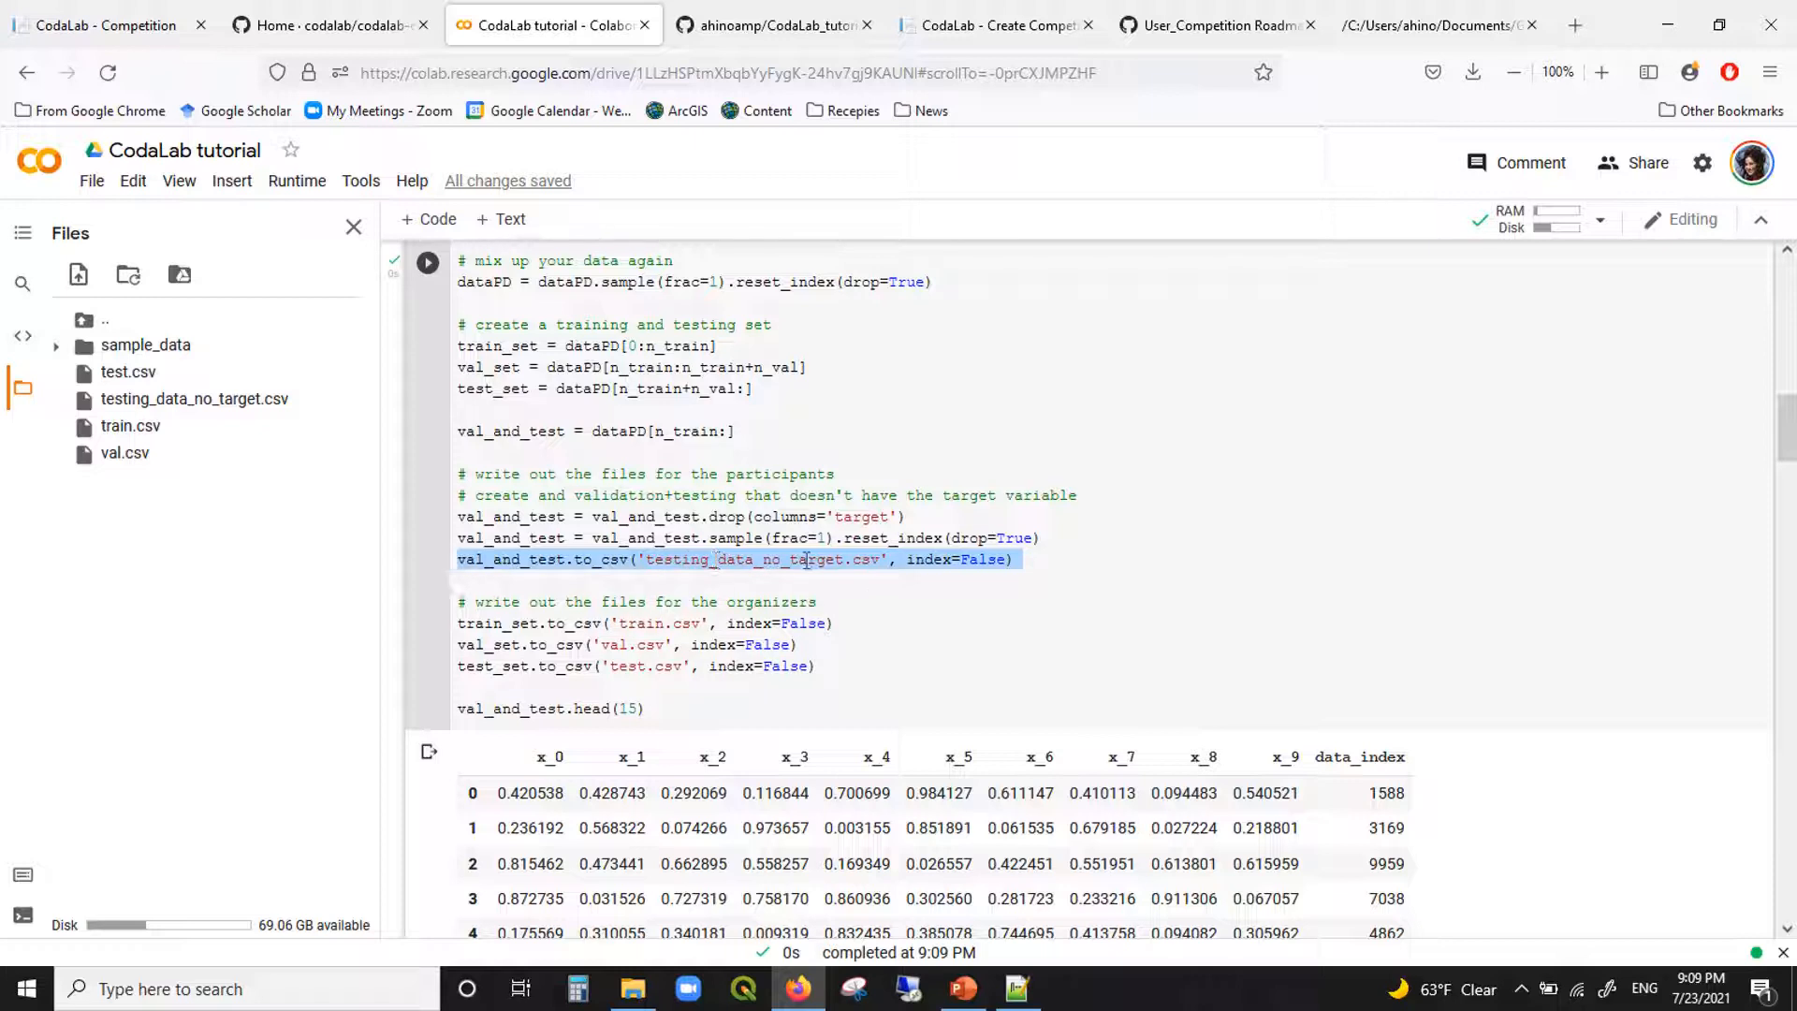
pyautogui.doubleClick(702, 555)
pyautogui.doubleClick(743, 518)
pyautogui.doubleClick(747, 539)
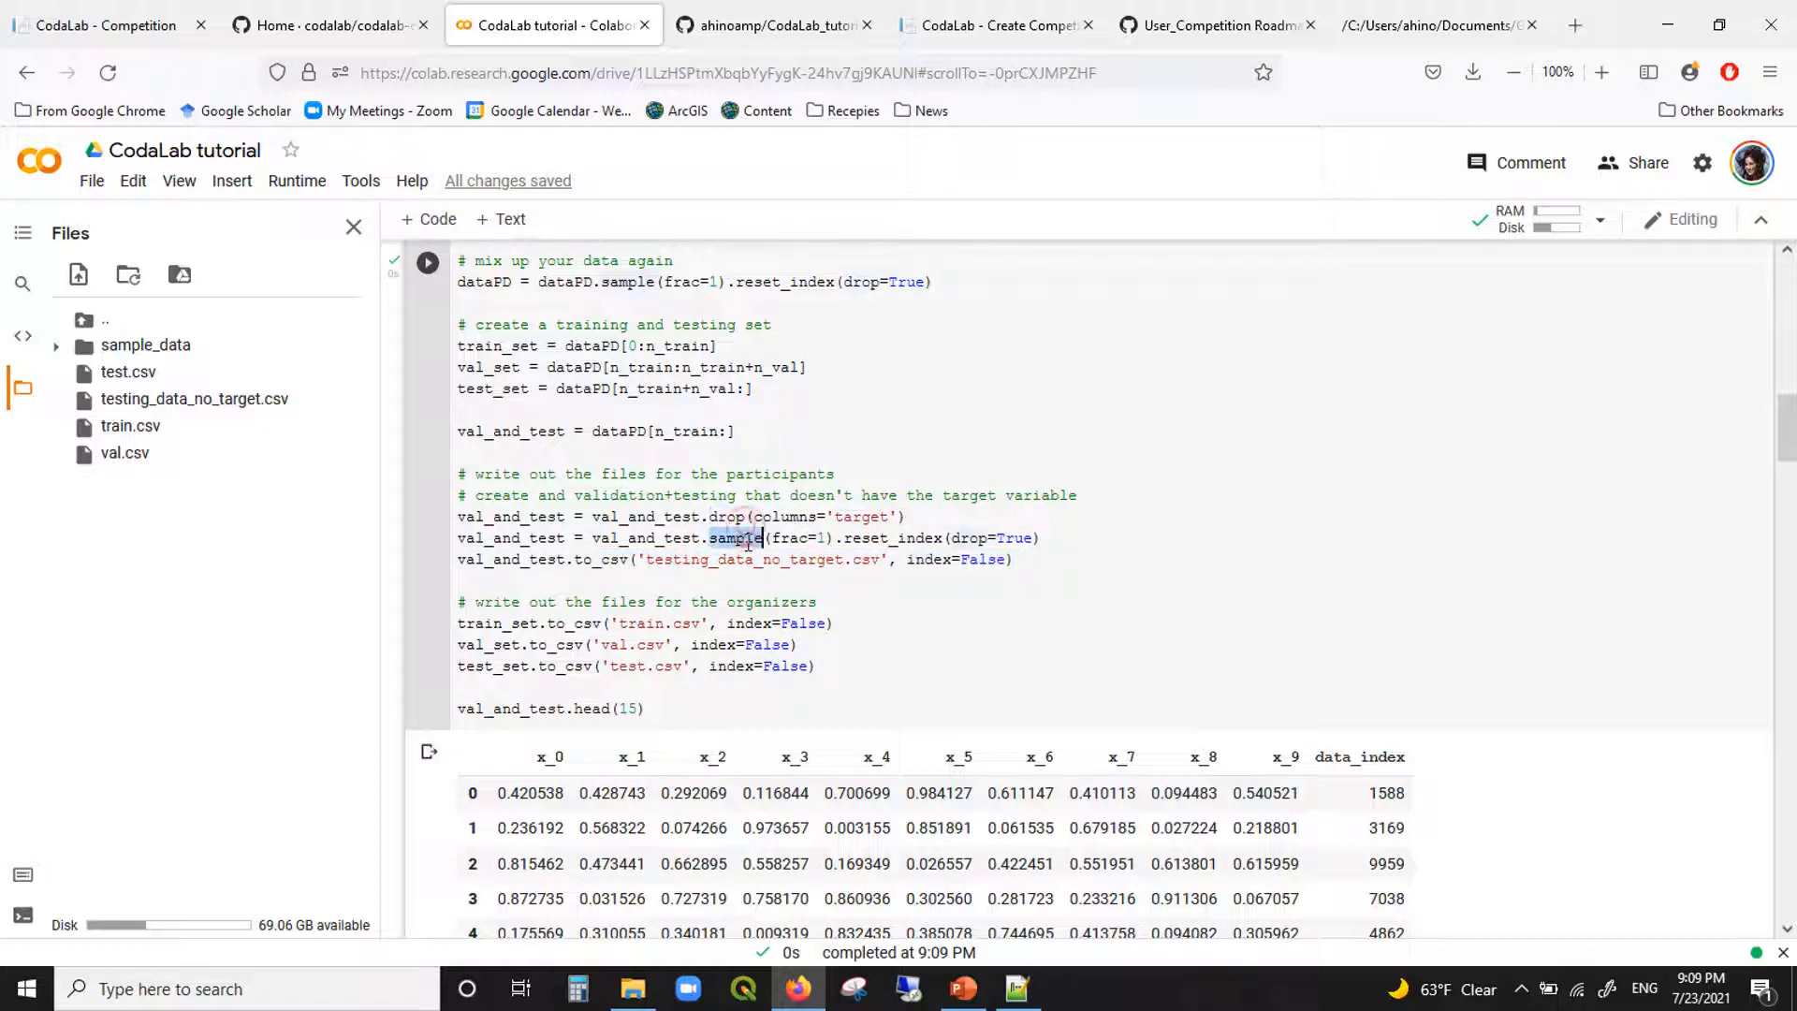
pyautogui.tripleClick(747, 541)
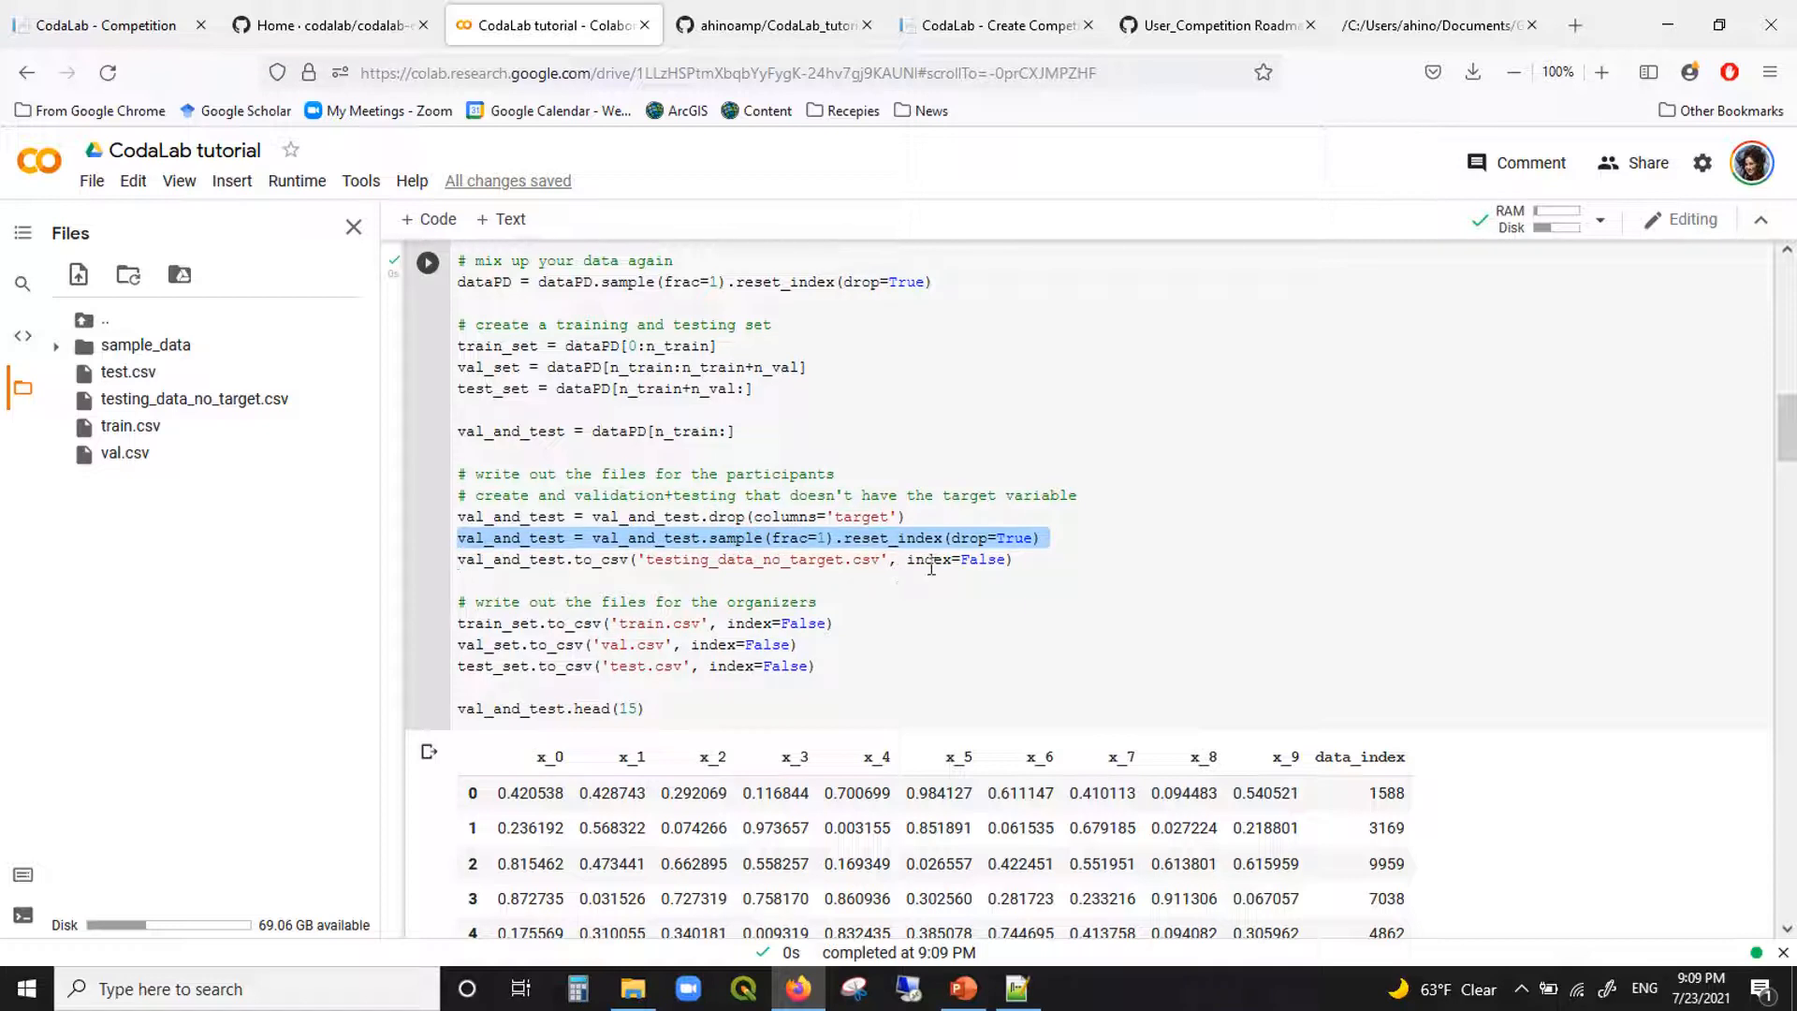
pyautogui.tripleClick(828, 517)
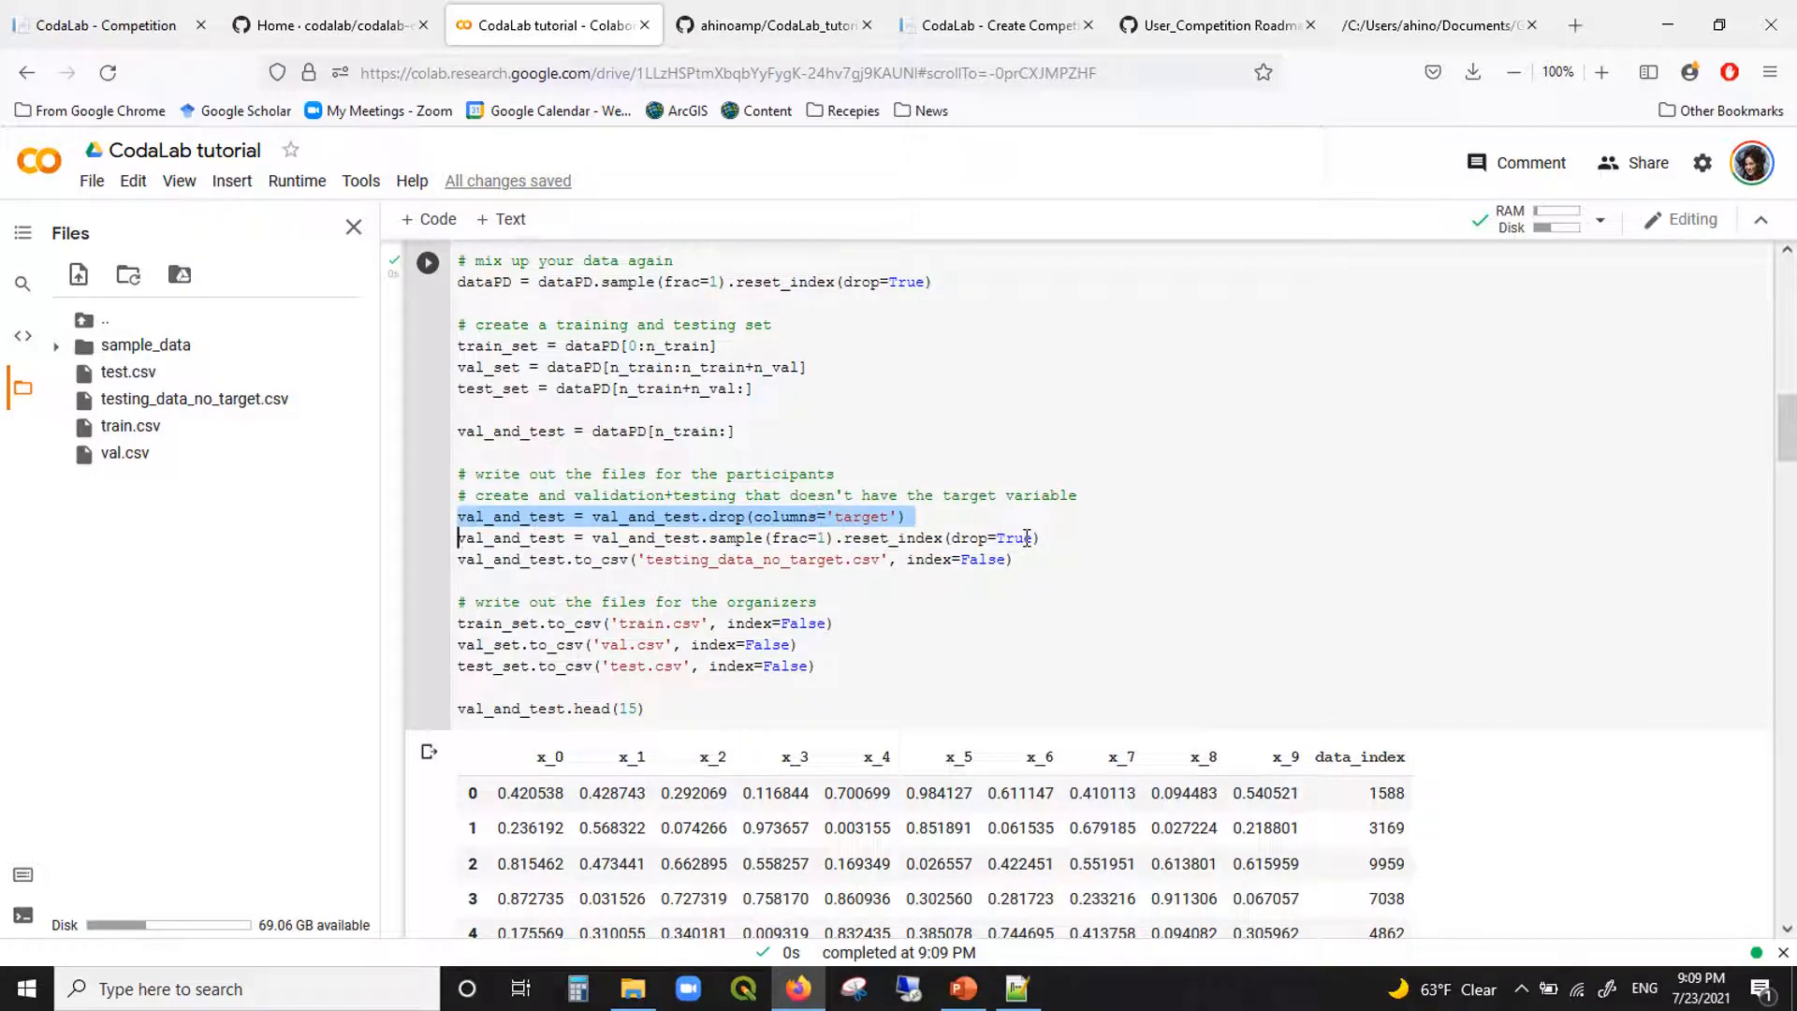
pyautogui.scroll(-1, 981, 586)
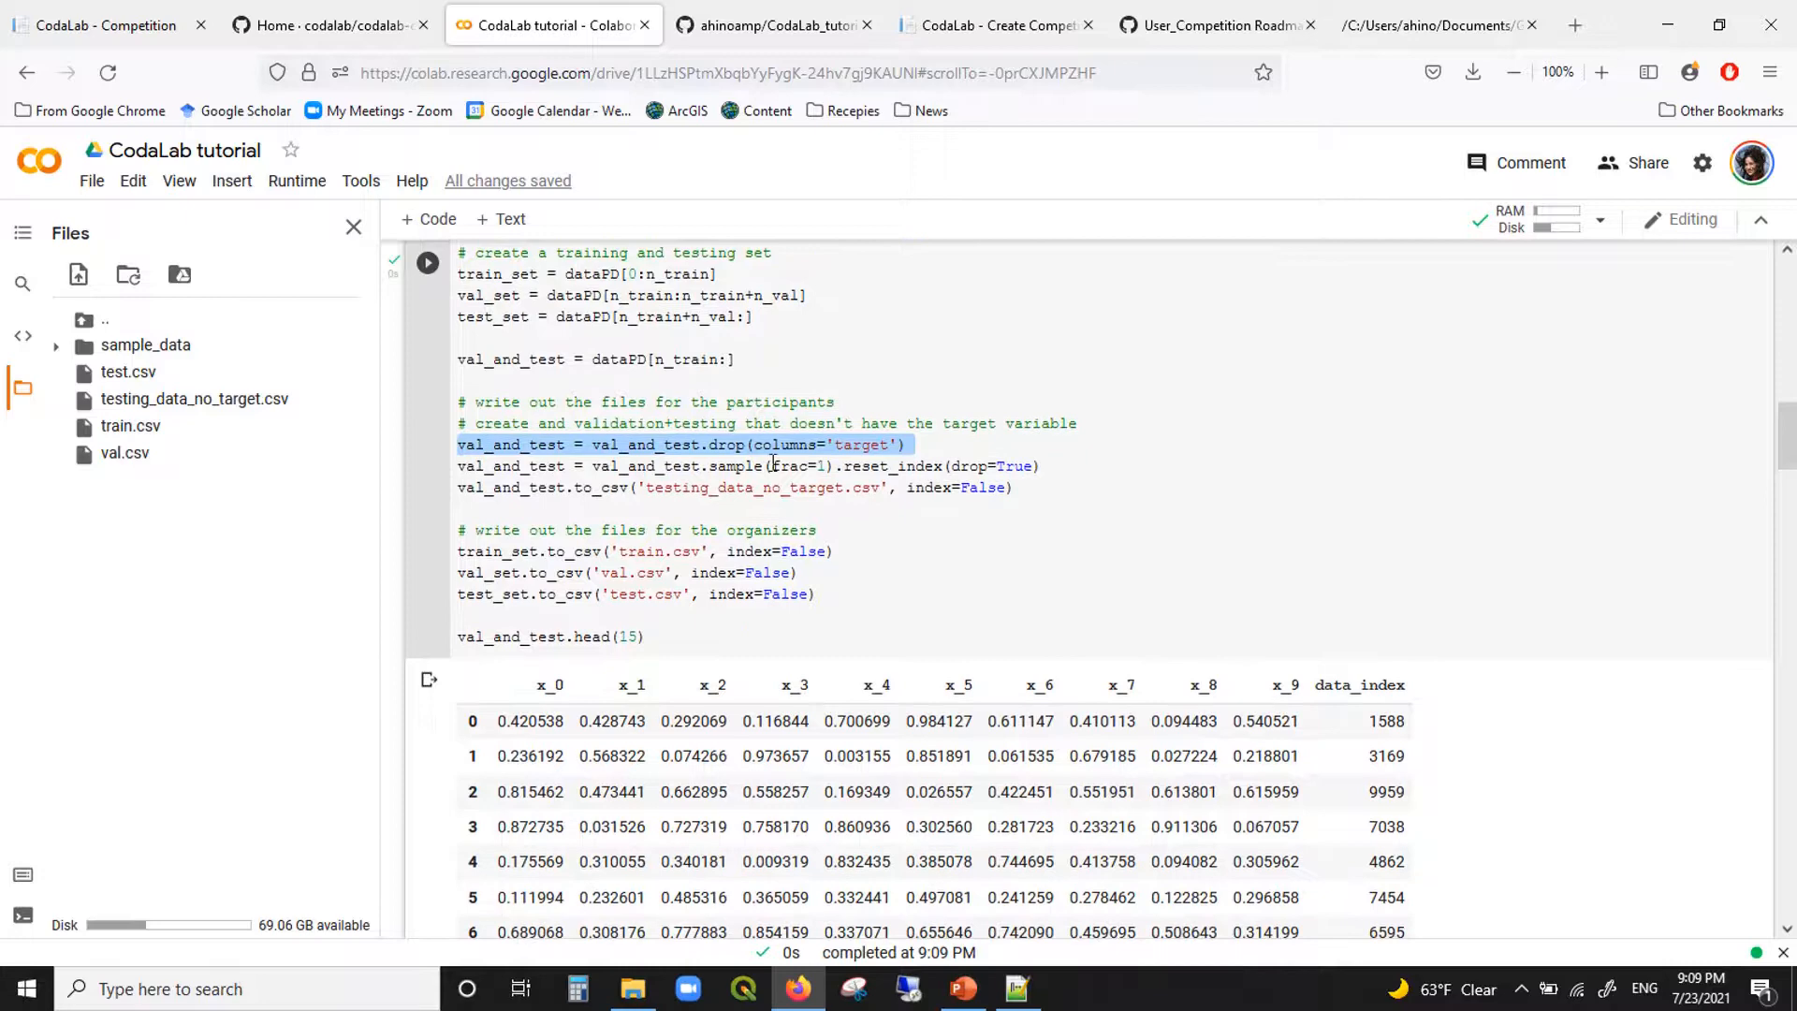
pyautogui.click(704, 485)
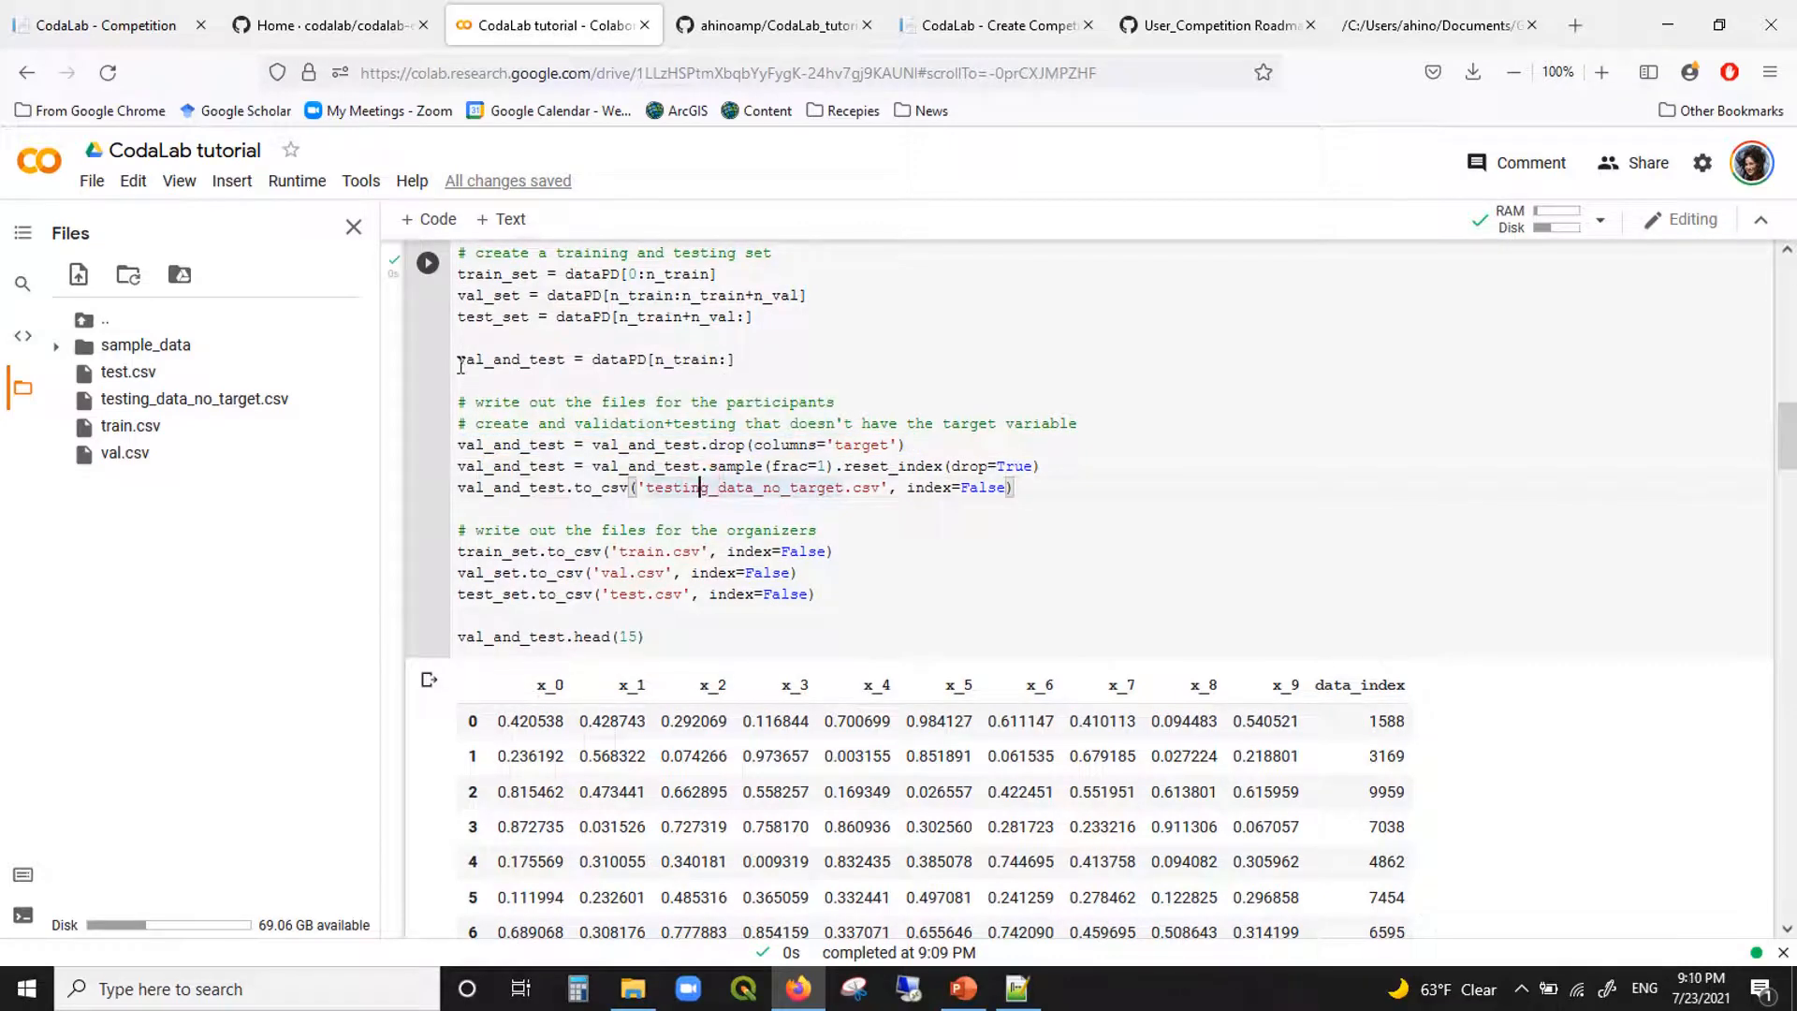
# Step: Re-run the data splitting cell, refresh the file list and download testing_data_no_target.csv to the Desktop
pyautogui.hotkey('ctrl', 'Return')
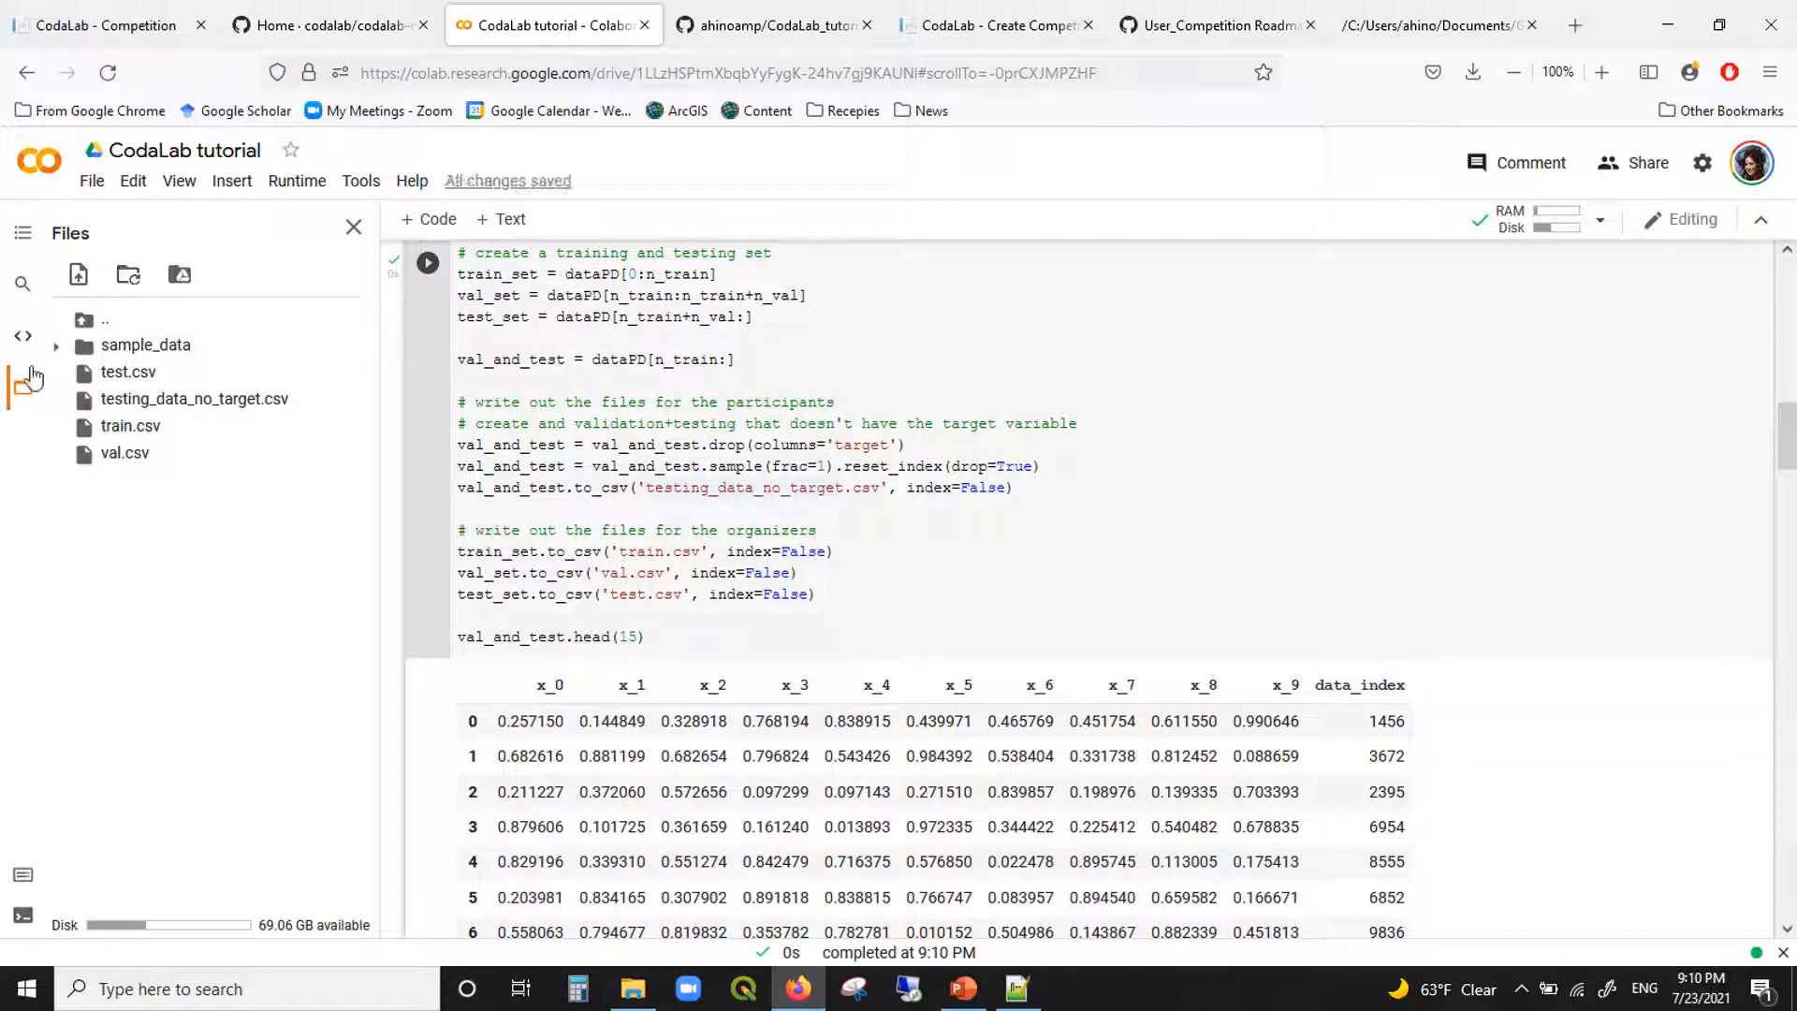
pyautogui.click(129, 279)
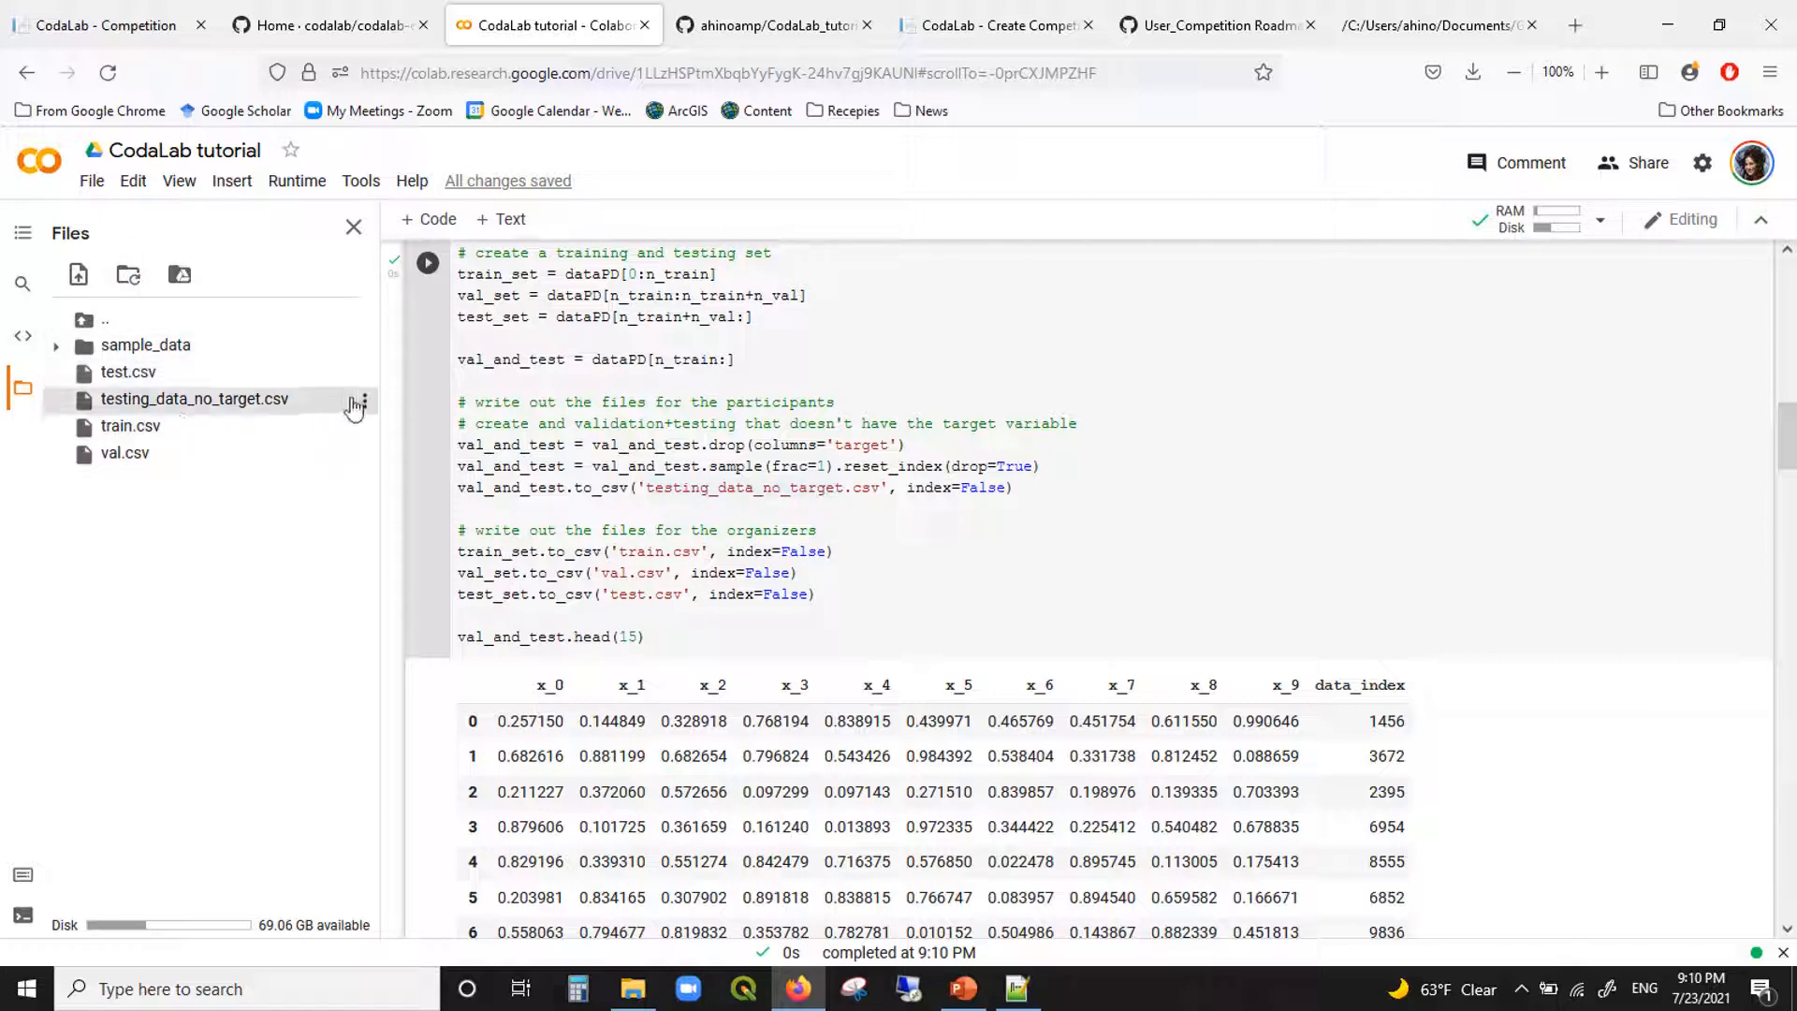
pyautogui.click(364, 405)
pyautogui.click(379, 418)
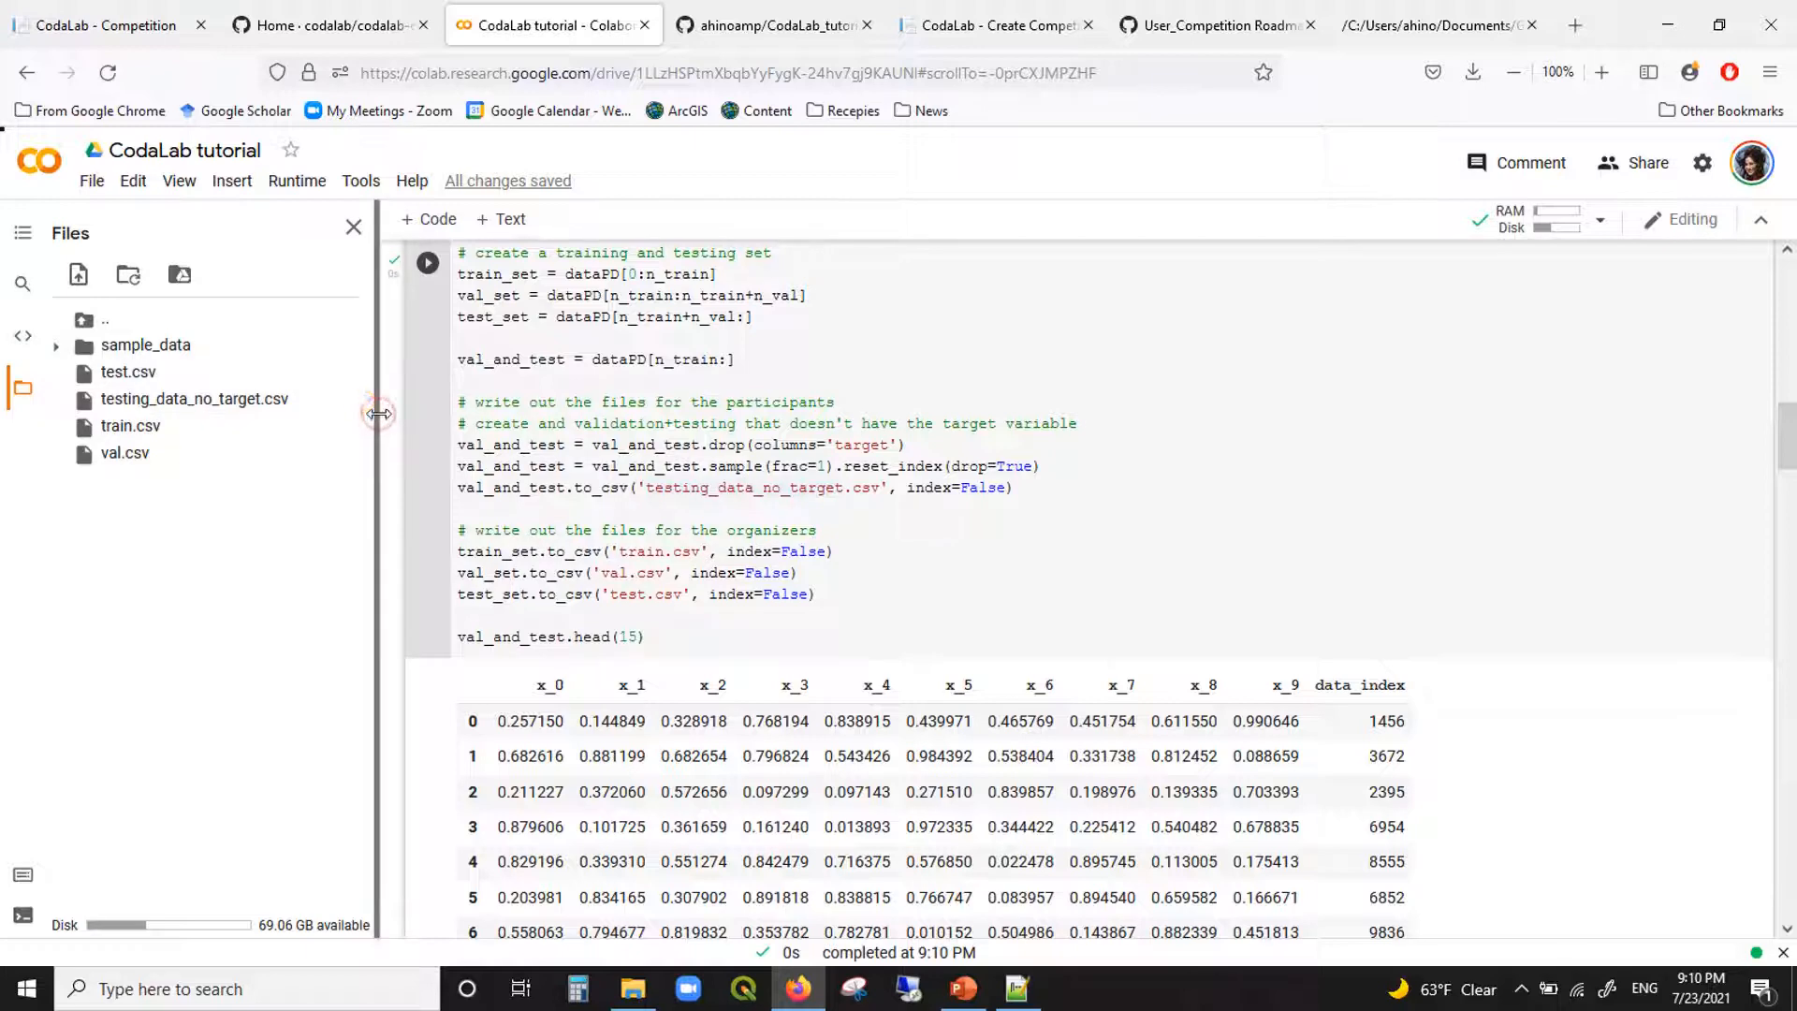
pyautogui.click(857, 355)
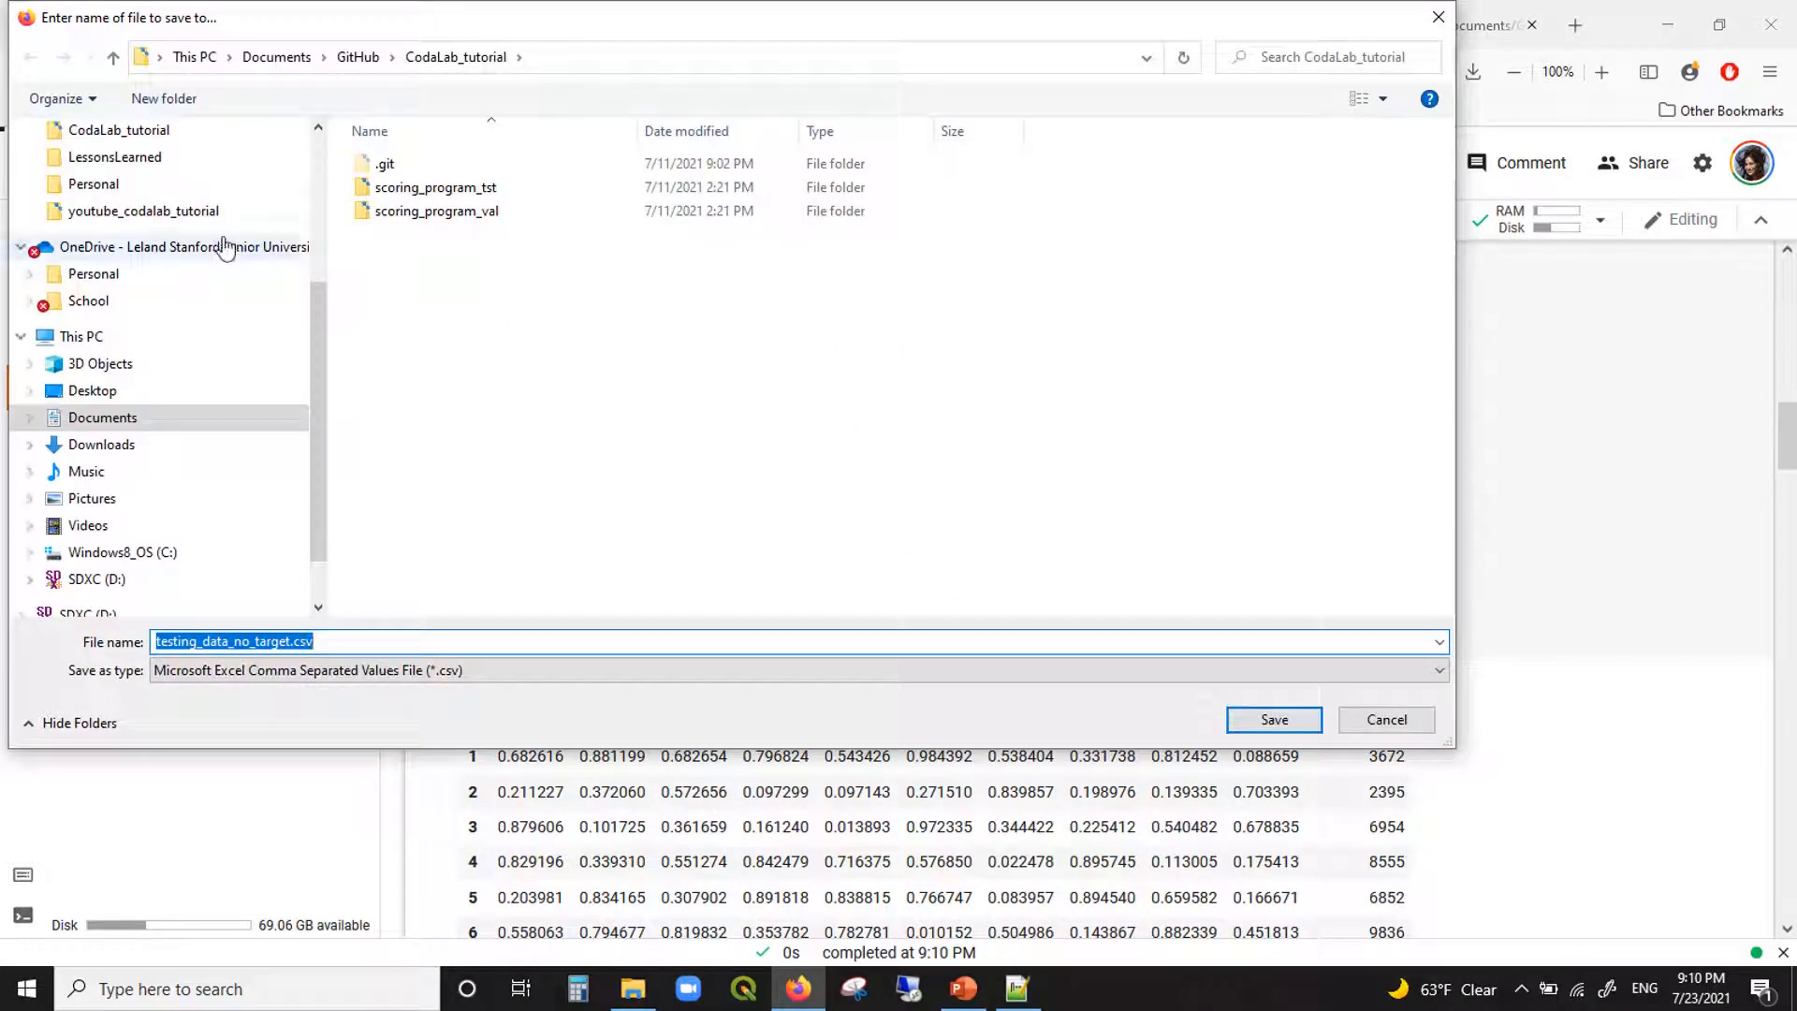
pyautogui.scroll(3, 237, 202)
pyautogui.scroll(1, 237, 201)
pyautogui.click(217, 176)
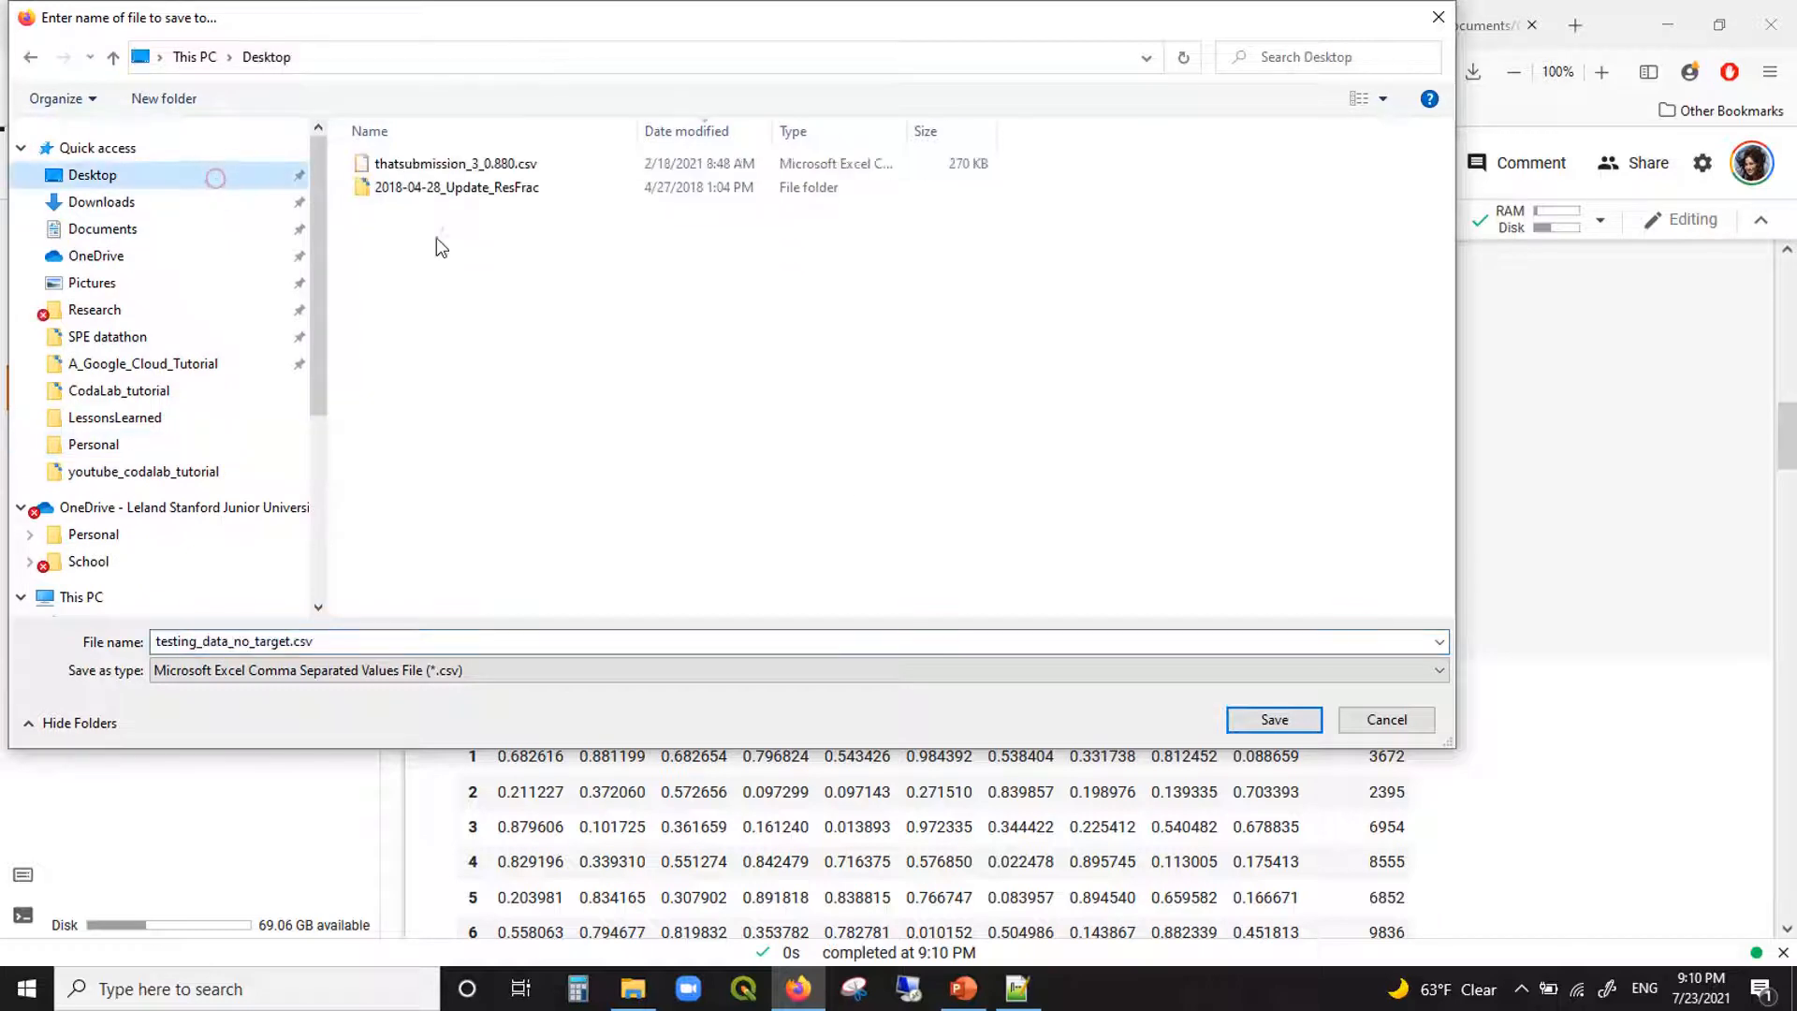
pyautogui.click(1275, 722)
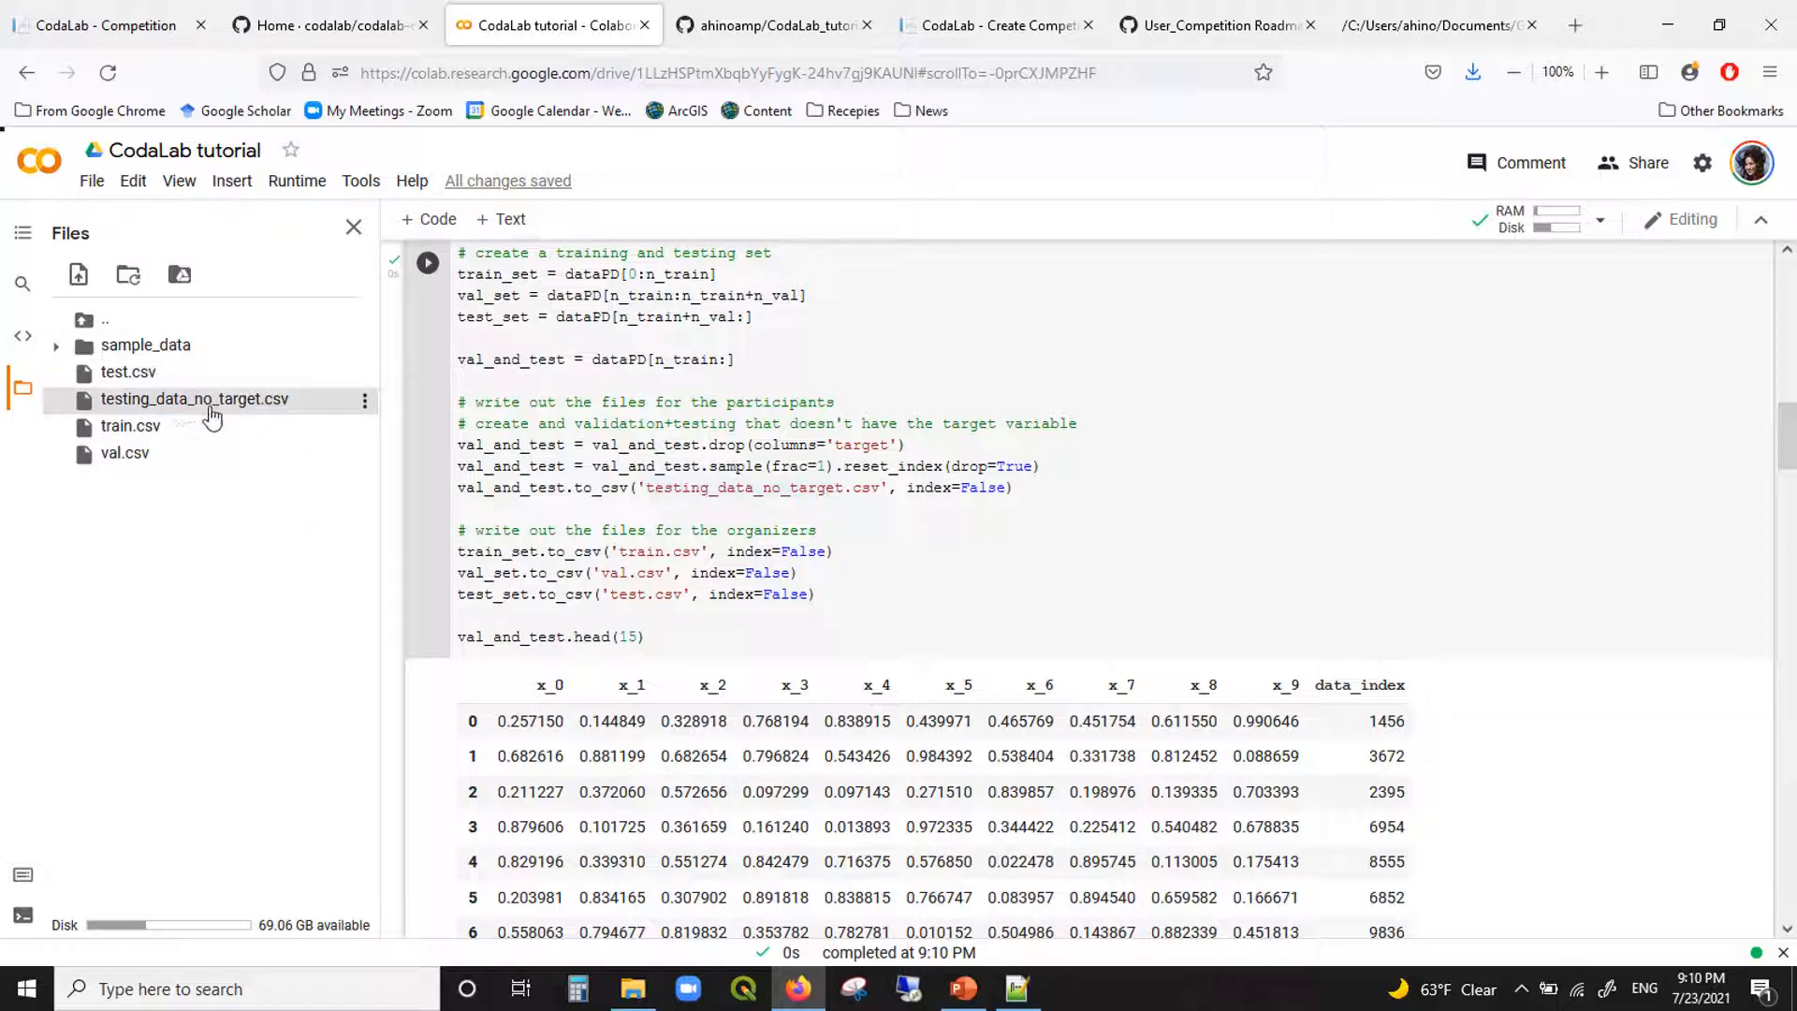
# Step: Preview testing_data_no_target.csv, check its columns from x_0 through data_index, and close the preview
pyautogui.doubleClick(279, 393)
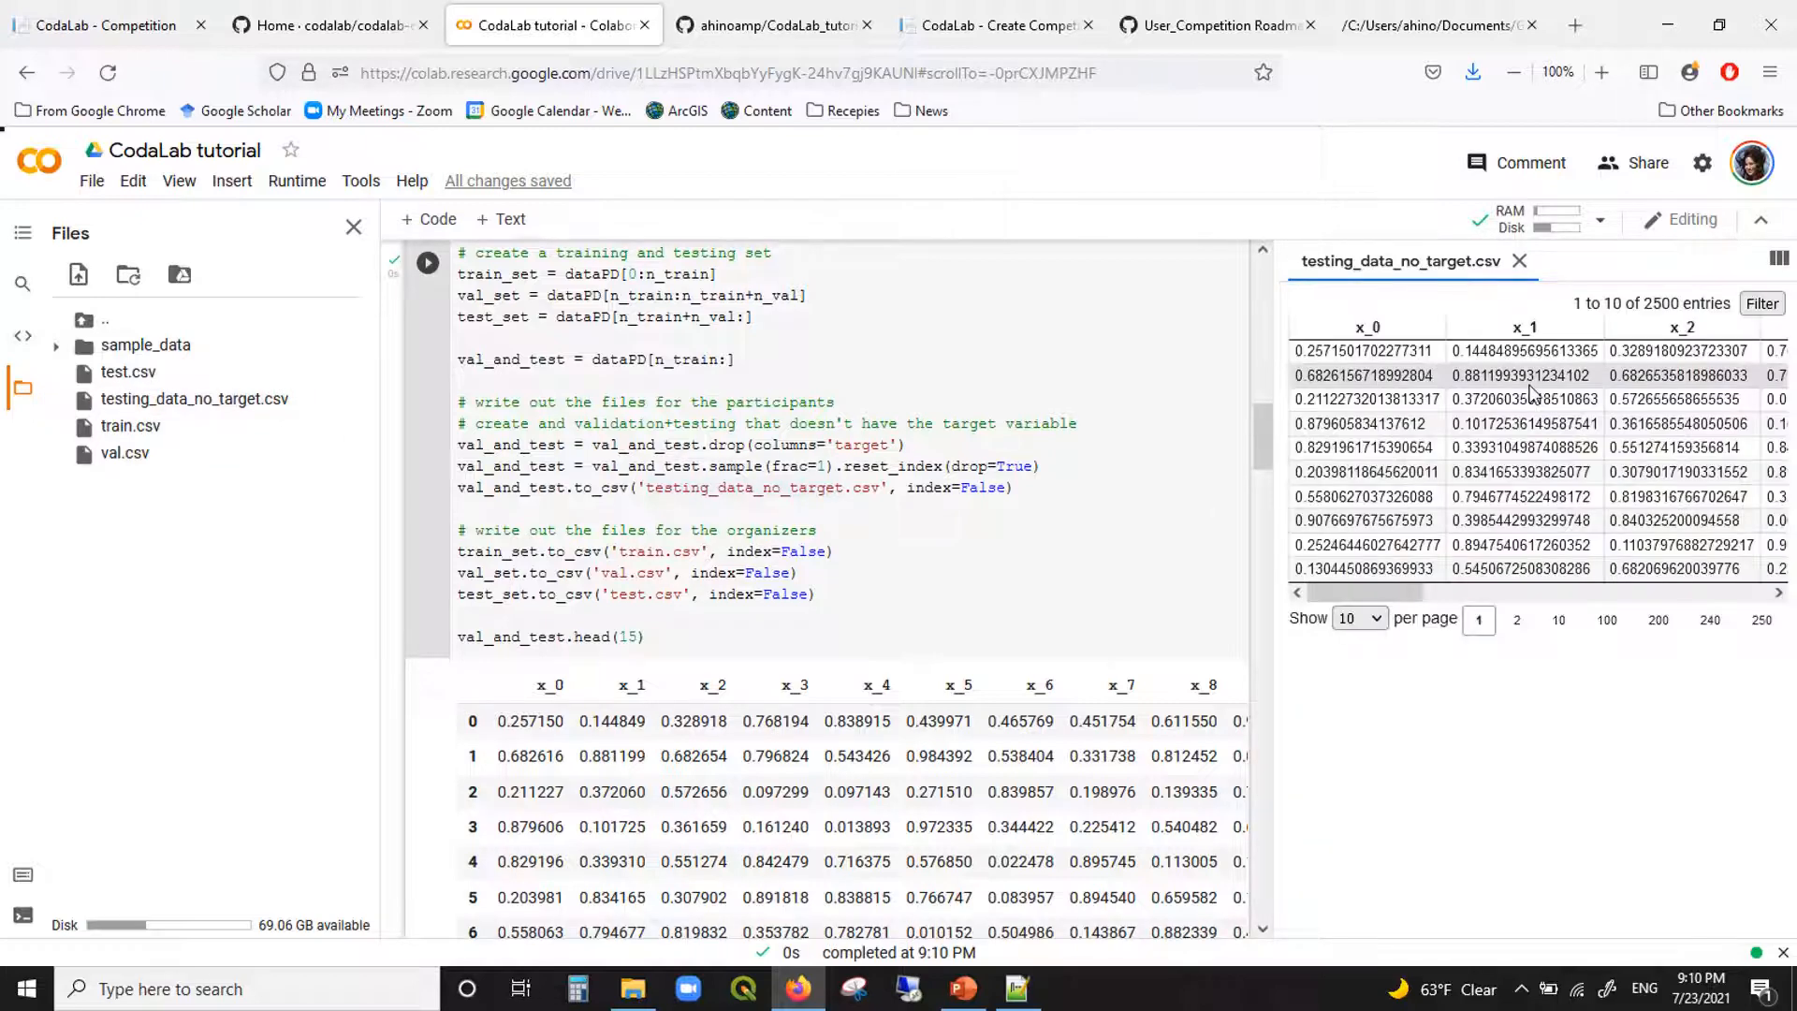
pyautogui.hscroll(10, 1591, 482)
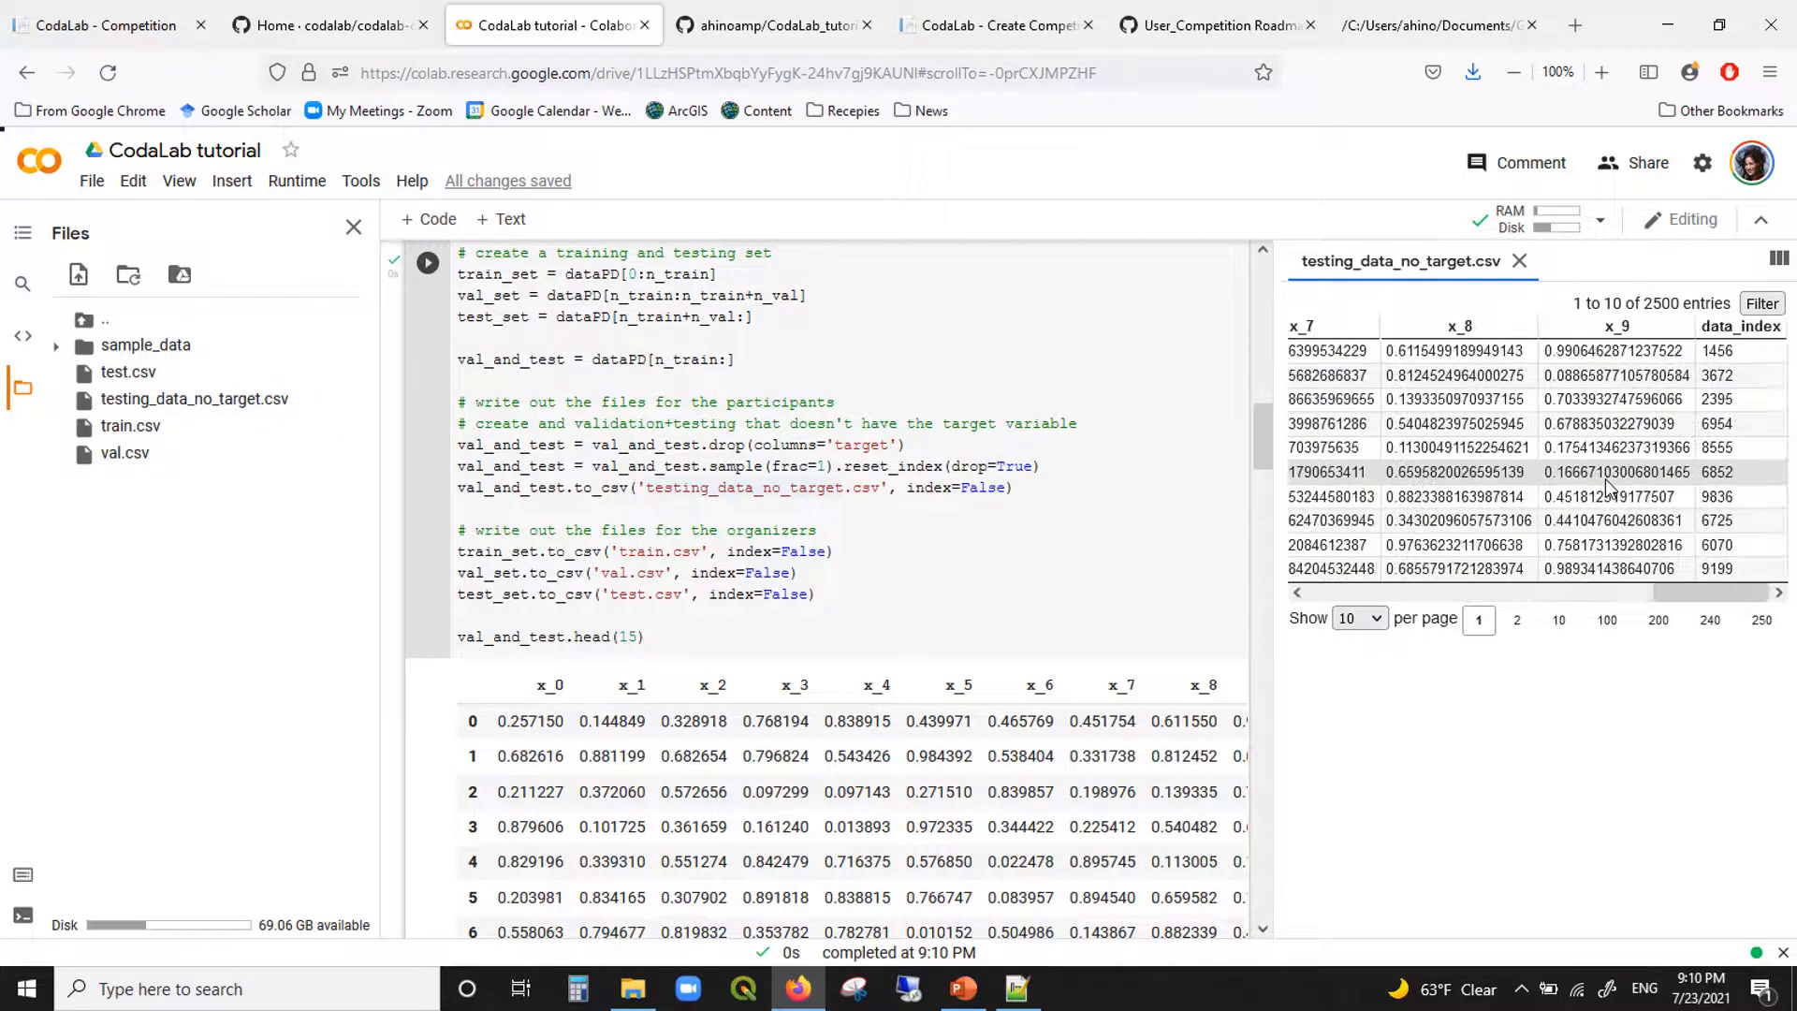
pyautogui.hscroll(-10, 1605, 479)
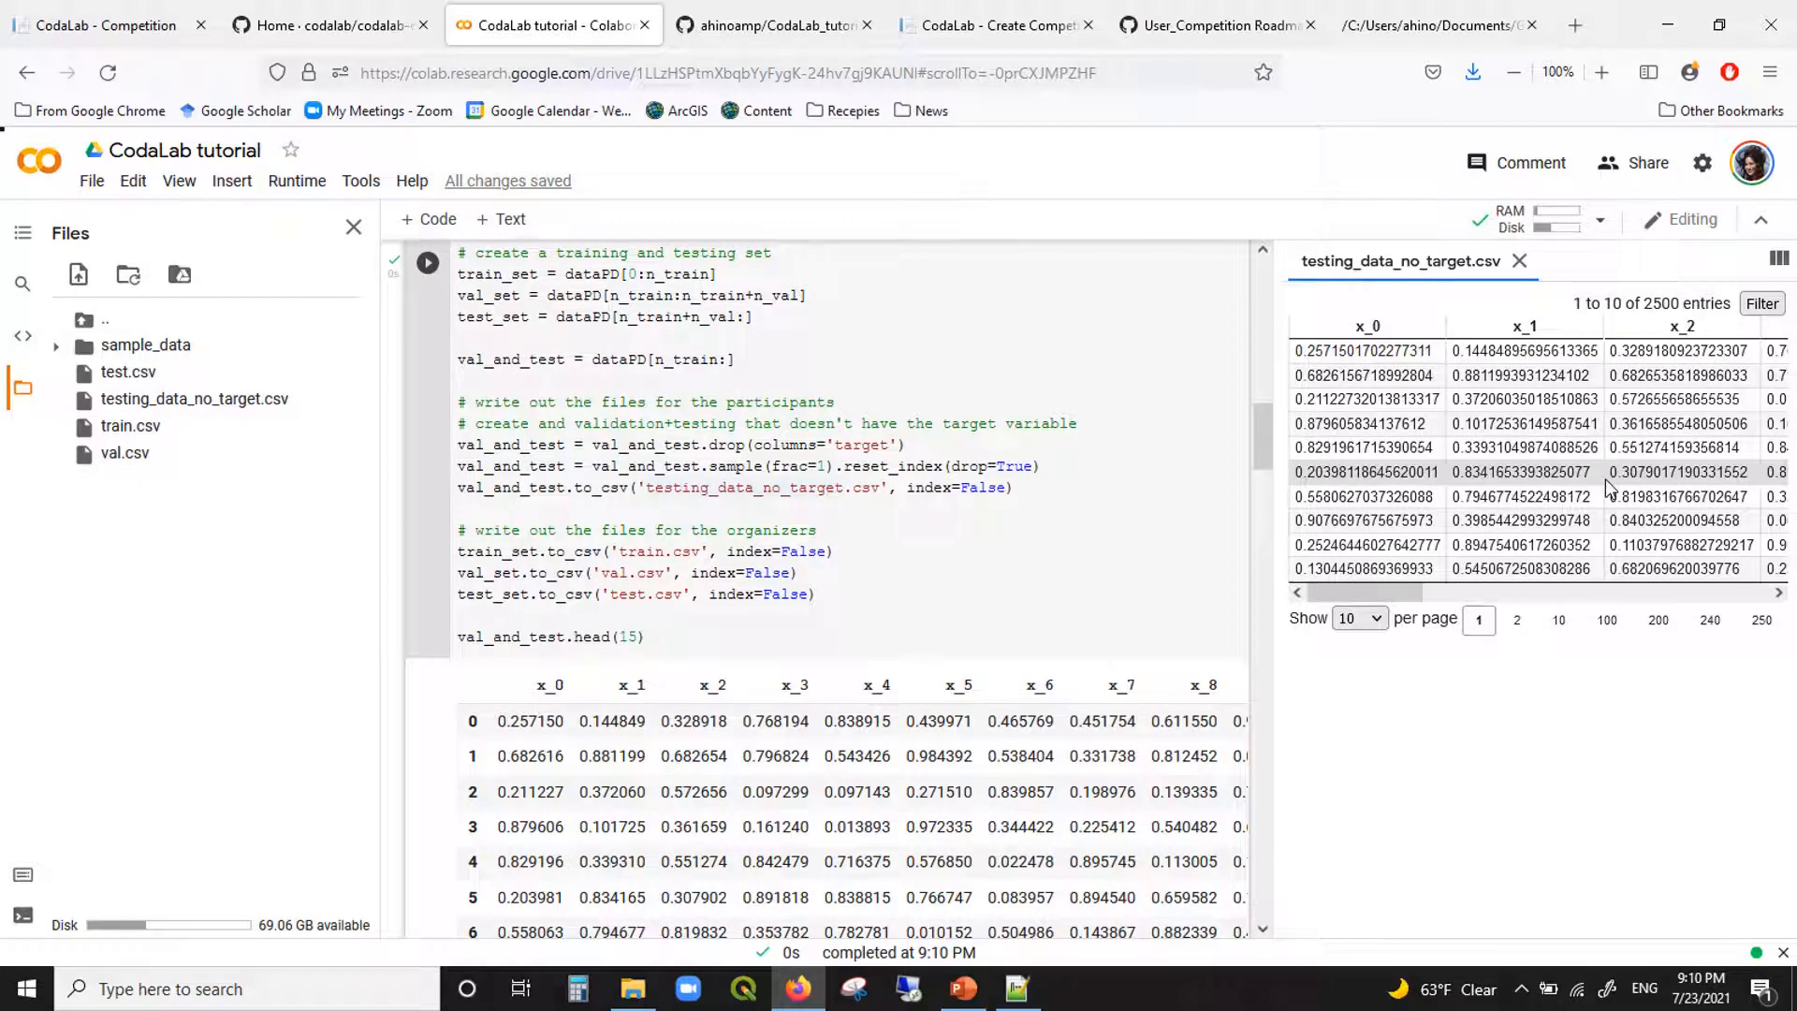
pyautogui.hscroll(10, 1604, 479)
pyautogui.hscroll(-10, 1741, 347)
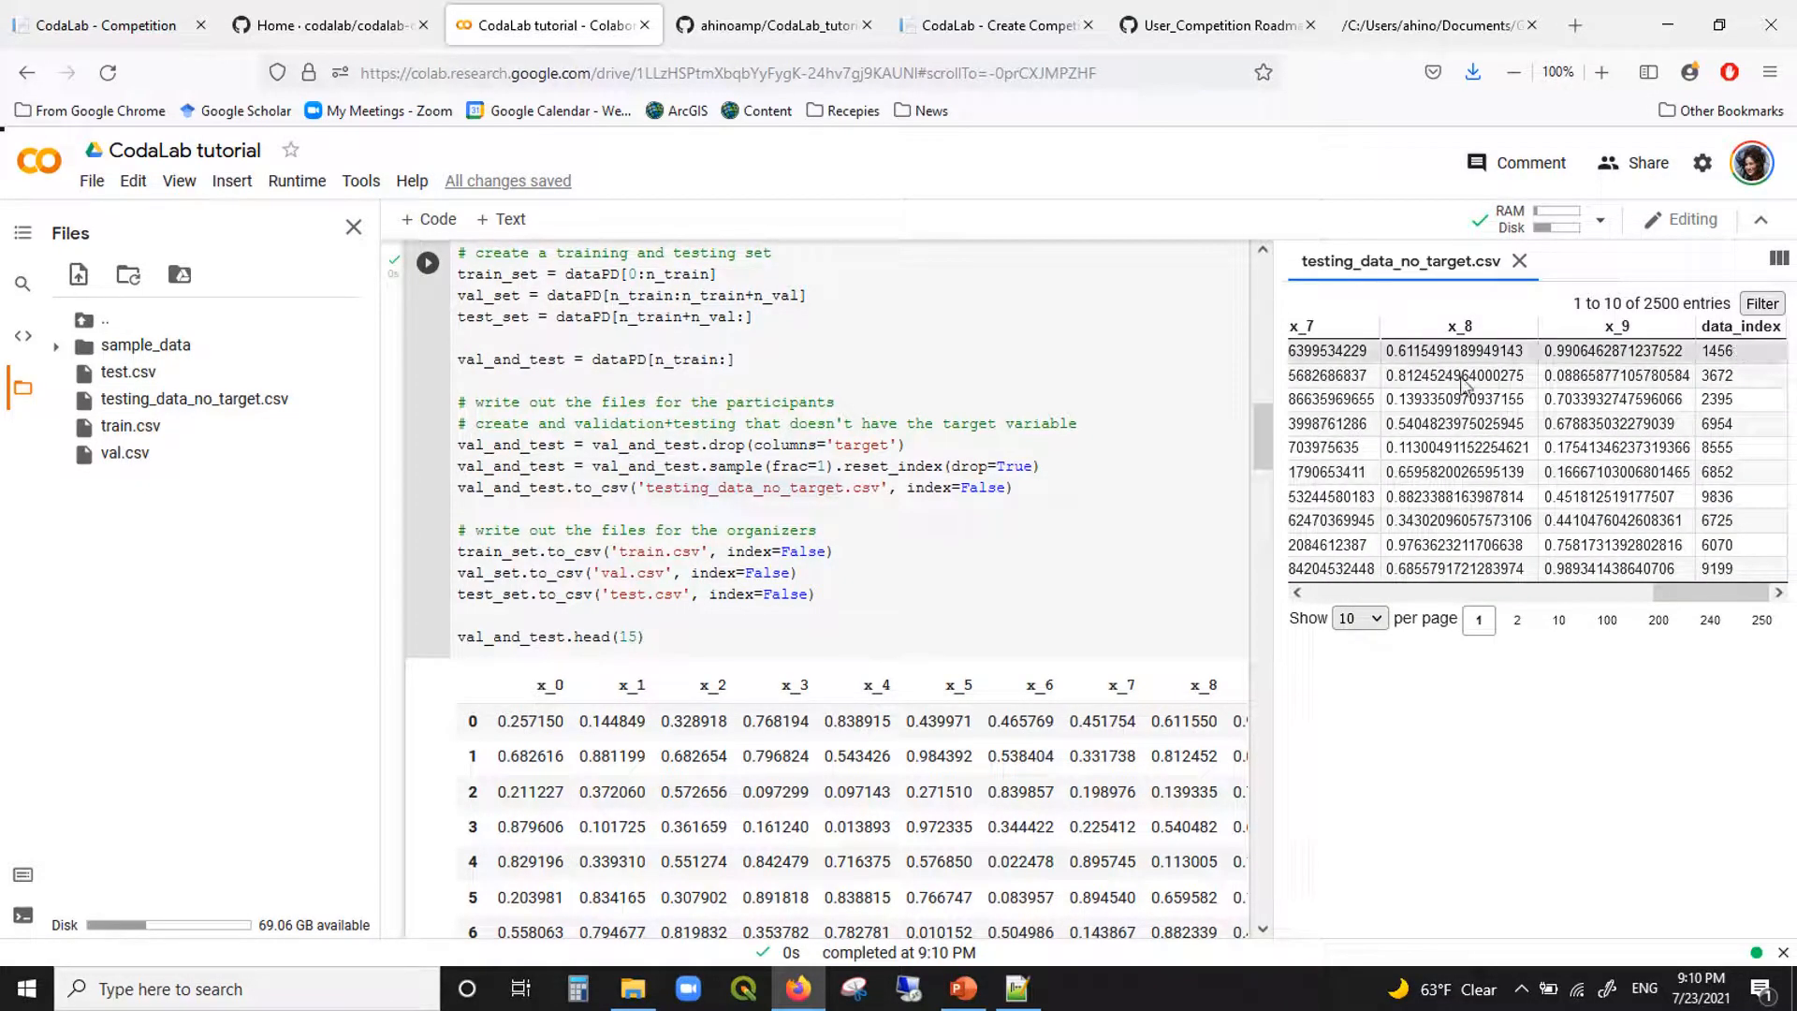
pyautogui.click(1519, 261)
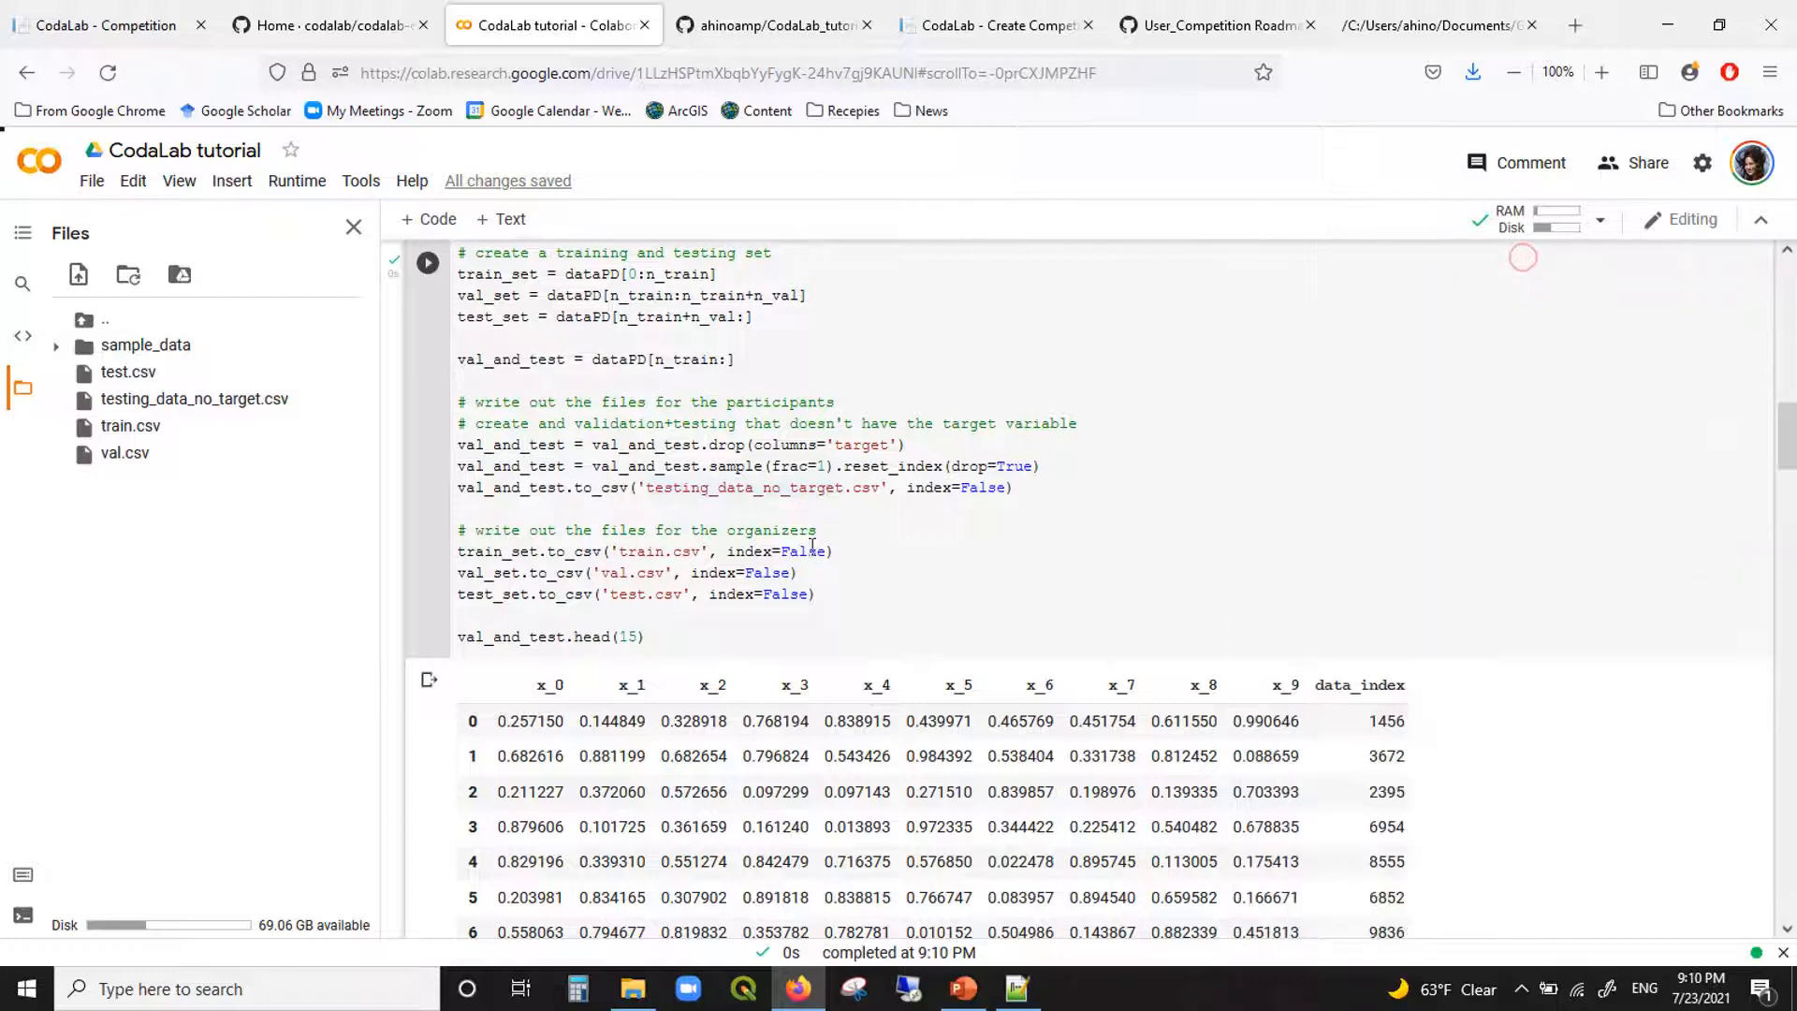
# Step: Preview train.csv, check its predictor, target and data_index columns, and close the preview
pyautogui.doubleClick(206, 425)
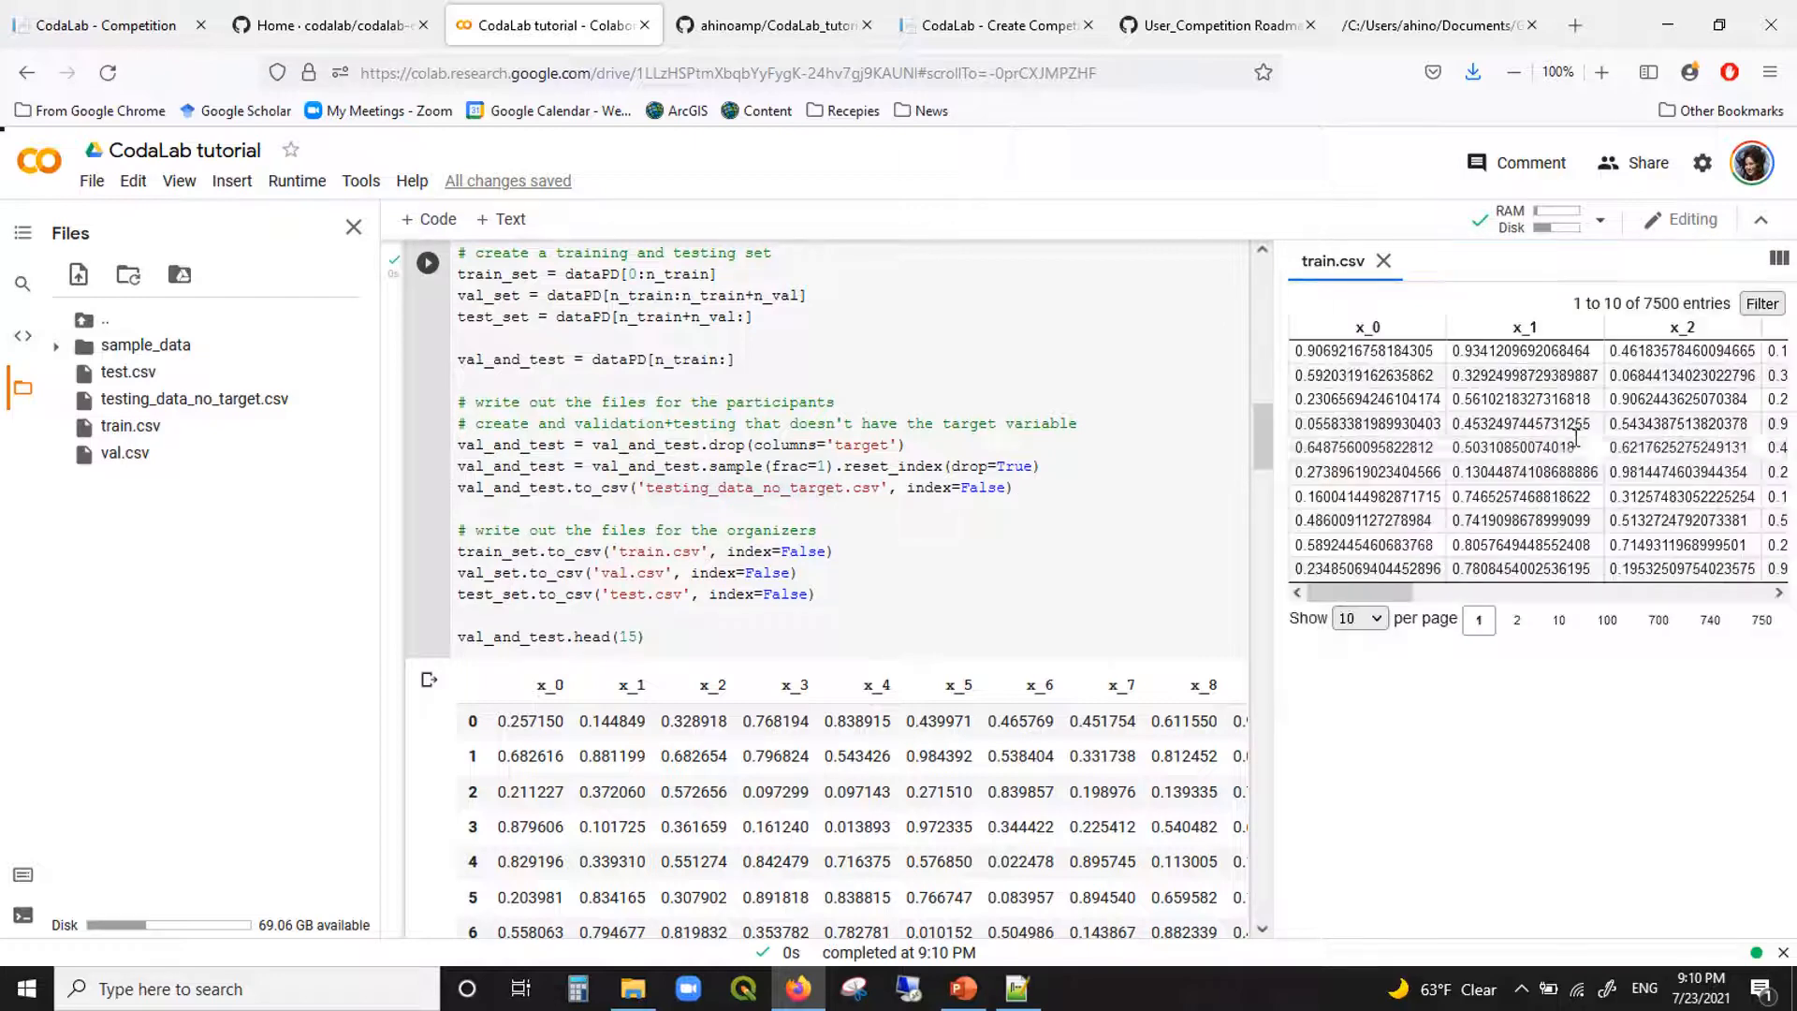
pyautogui.hscroll(10, 1577, 438)
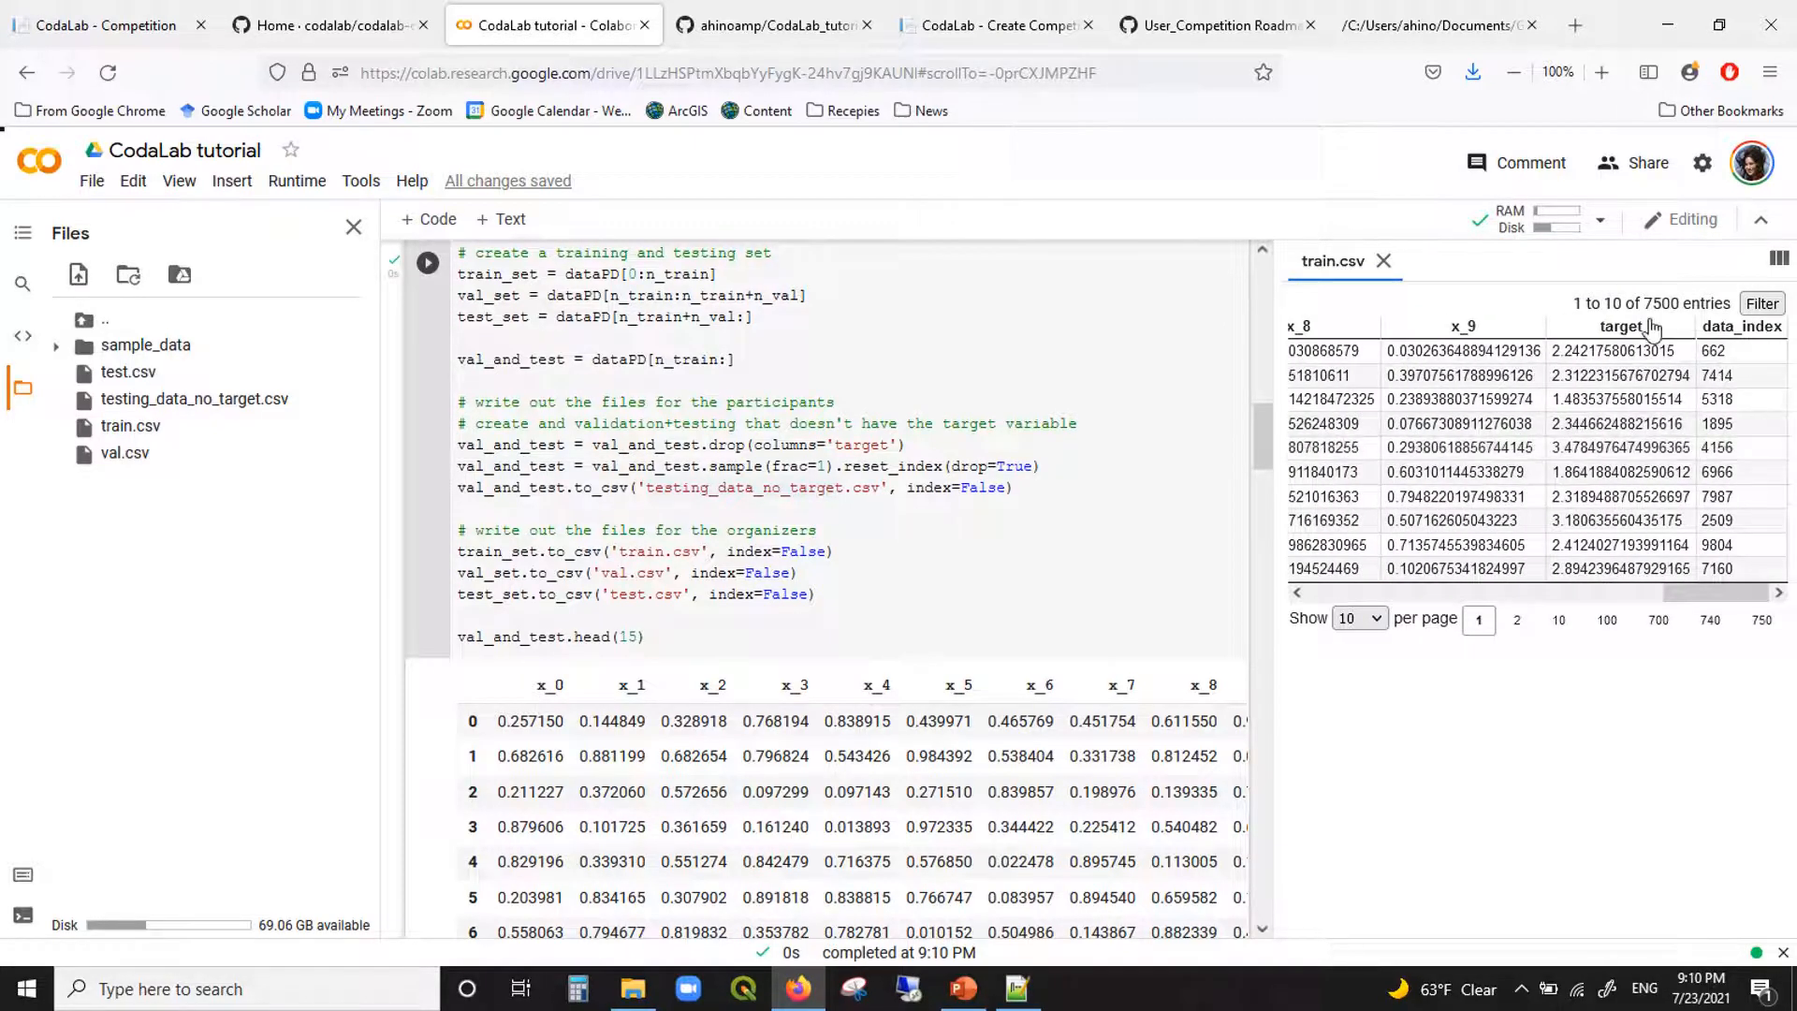
pyautogui.hscroll(-10, 1502, 412)
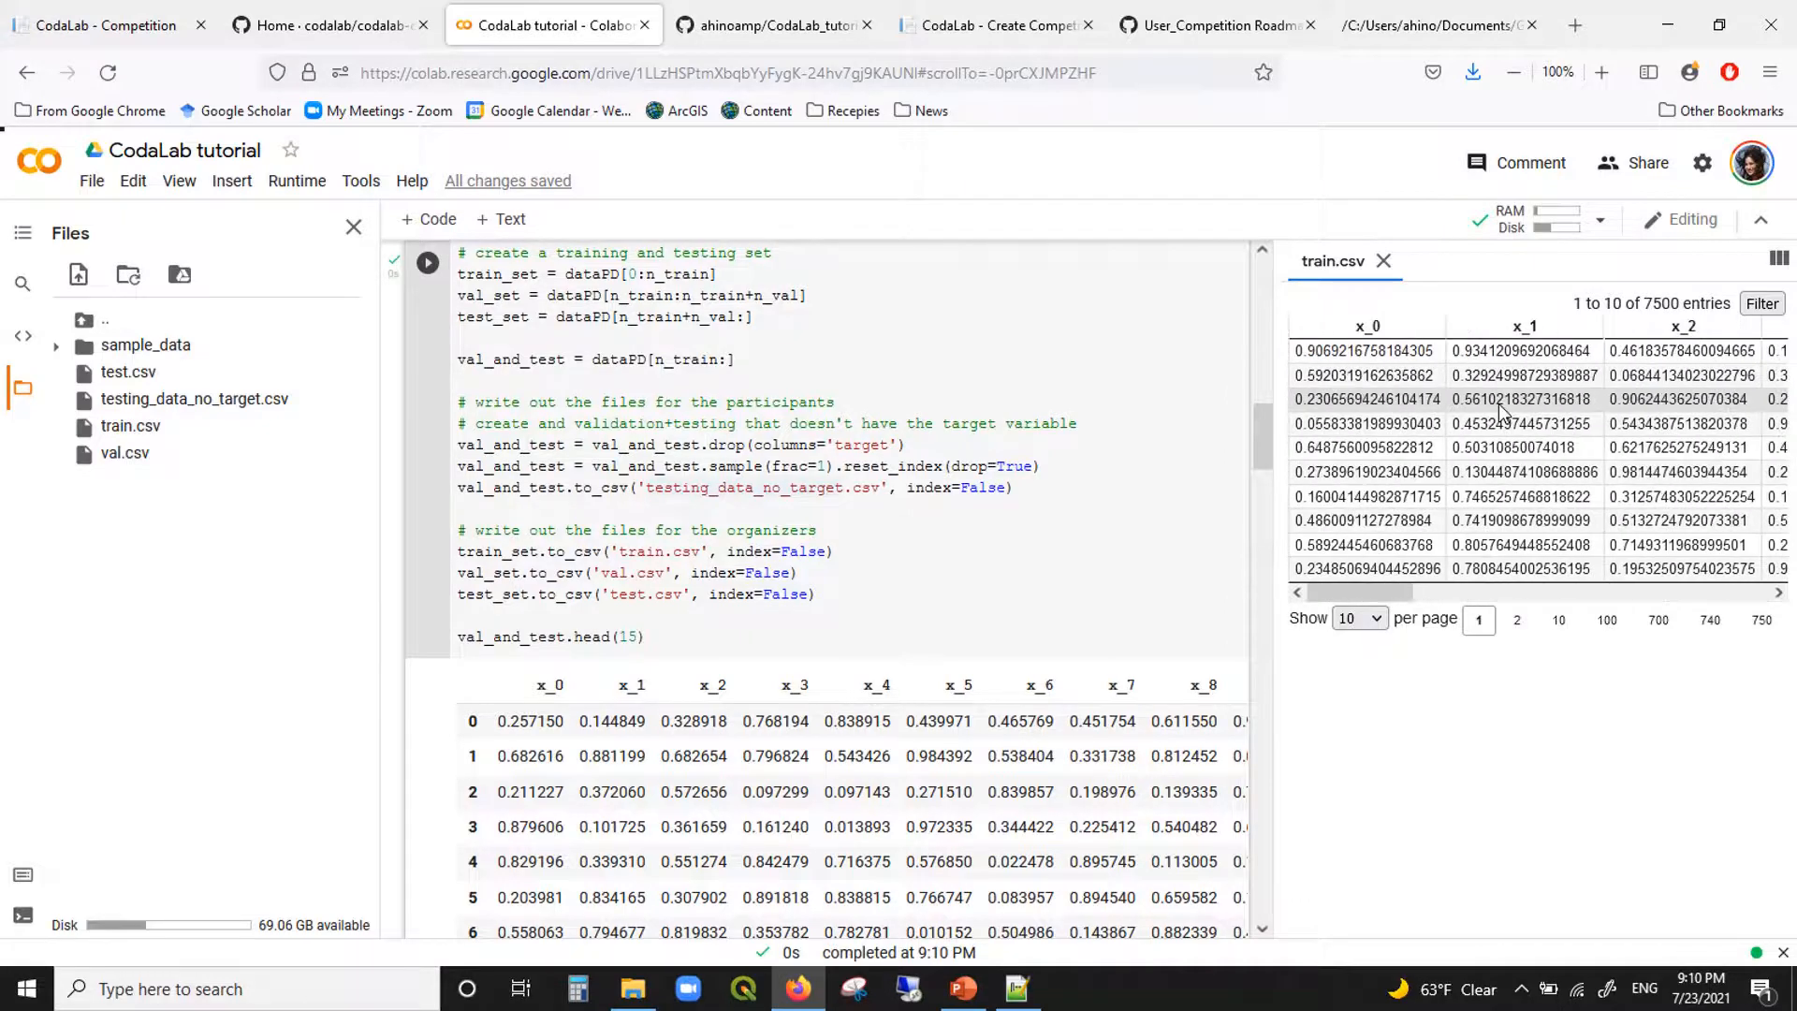
pyautogui.click(1384, 261)
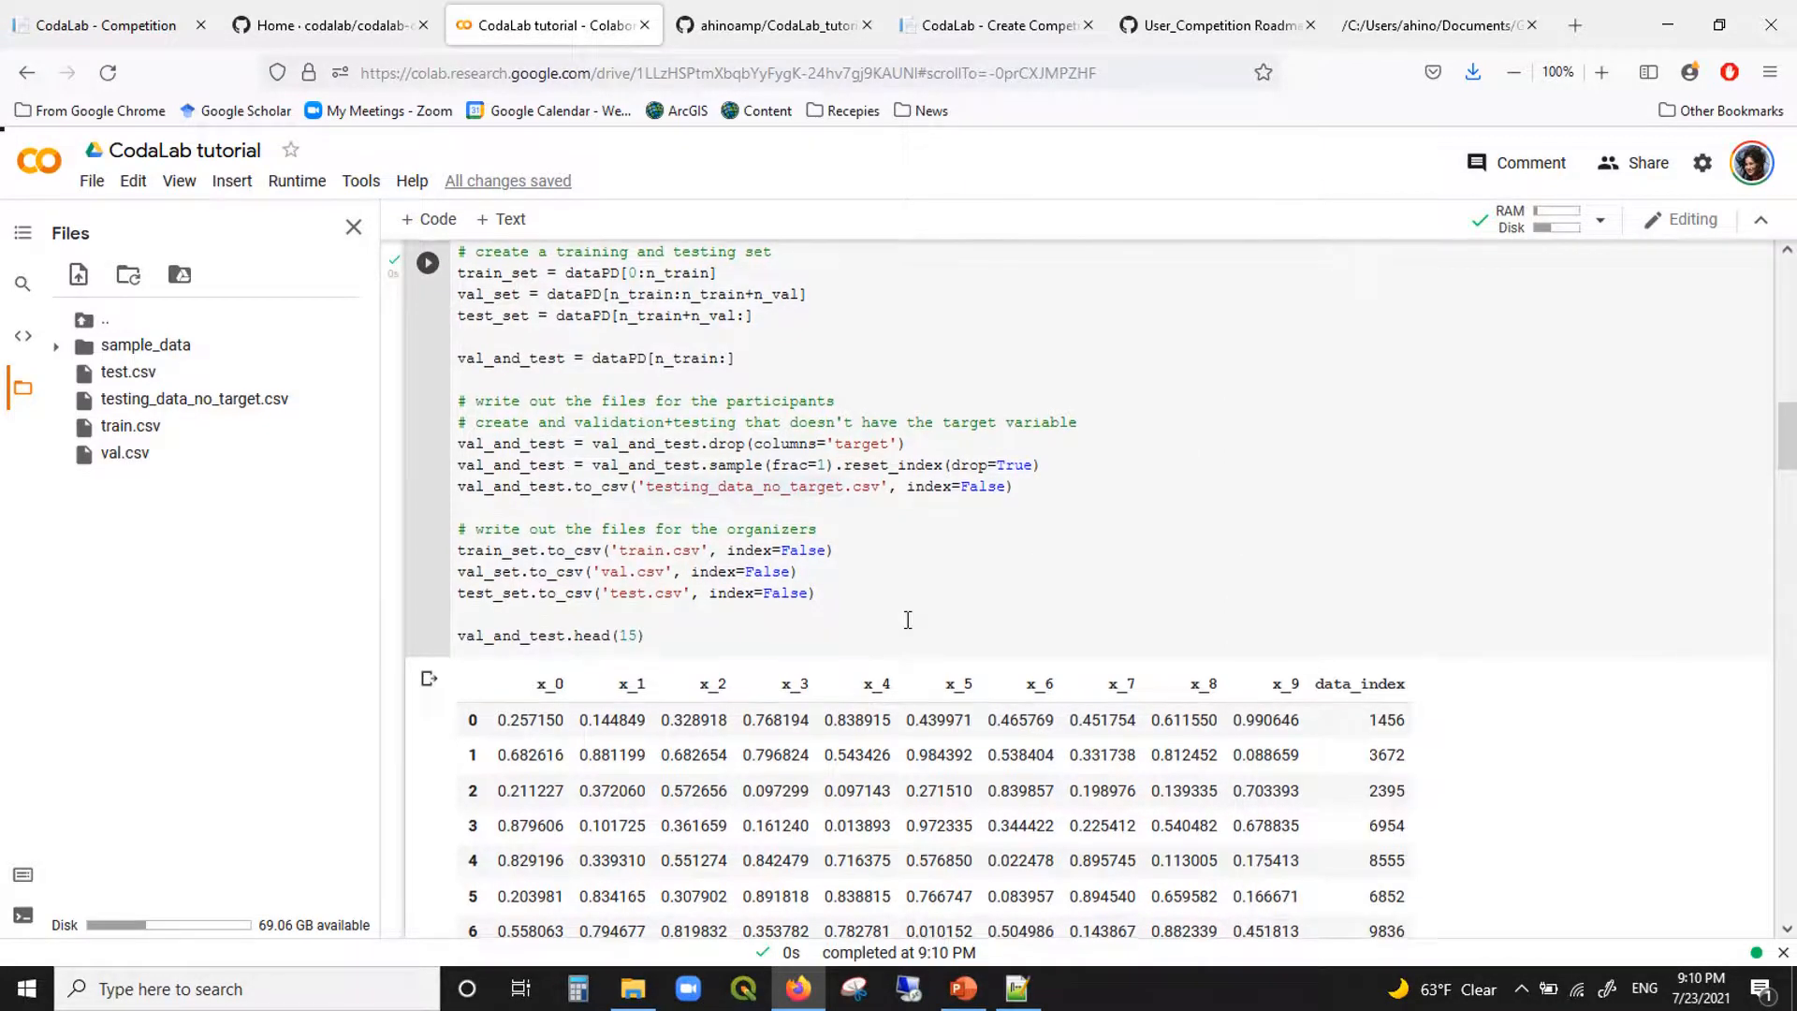
# Step: Switch to PowerPoint and review the bundle contents on slide 2, highlighting the Documentation item
pyautogui.scroll(-1, 907, 619)
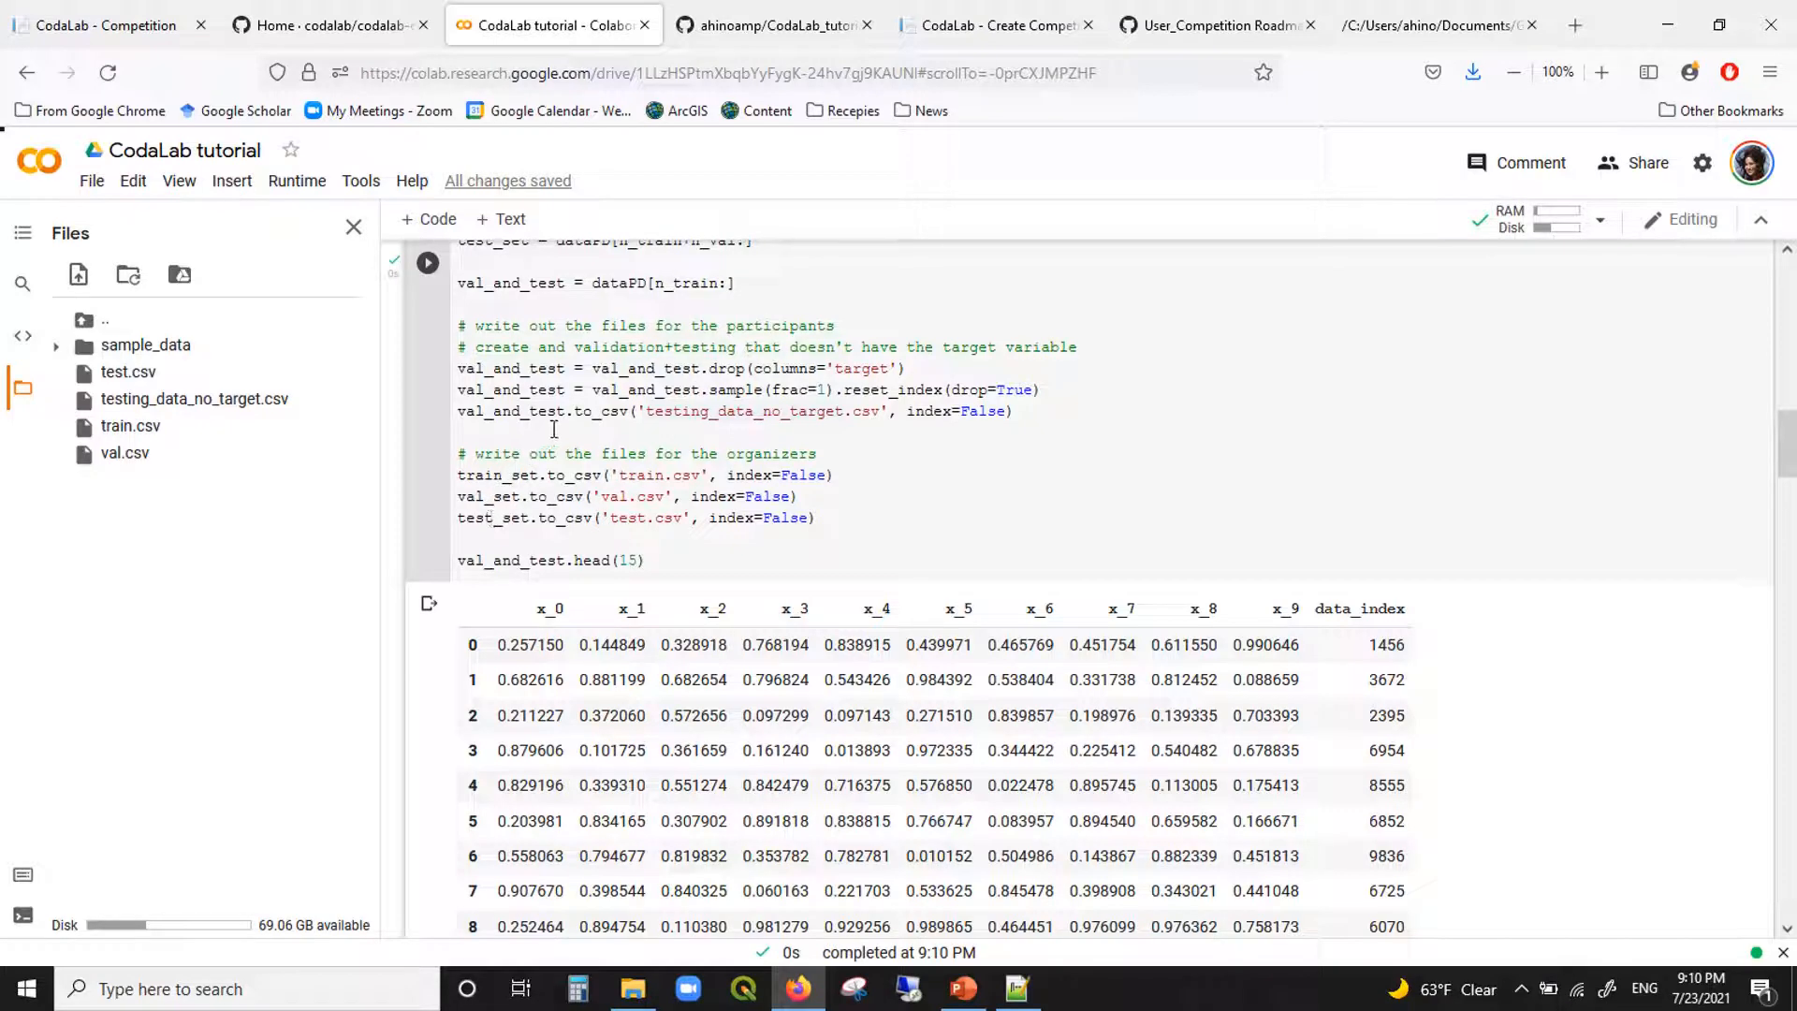
pyautogui.scroll(-2, 556, 501)
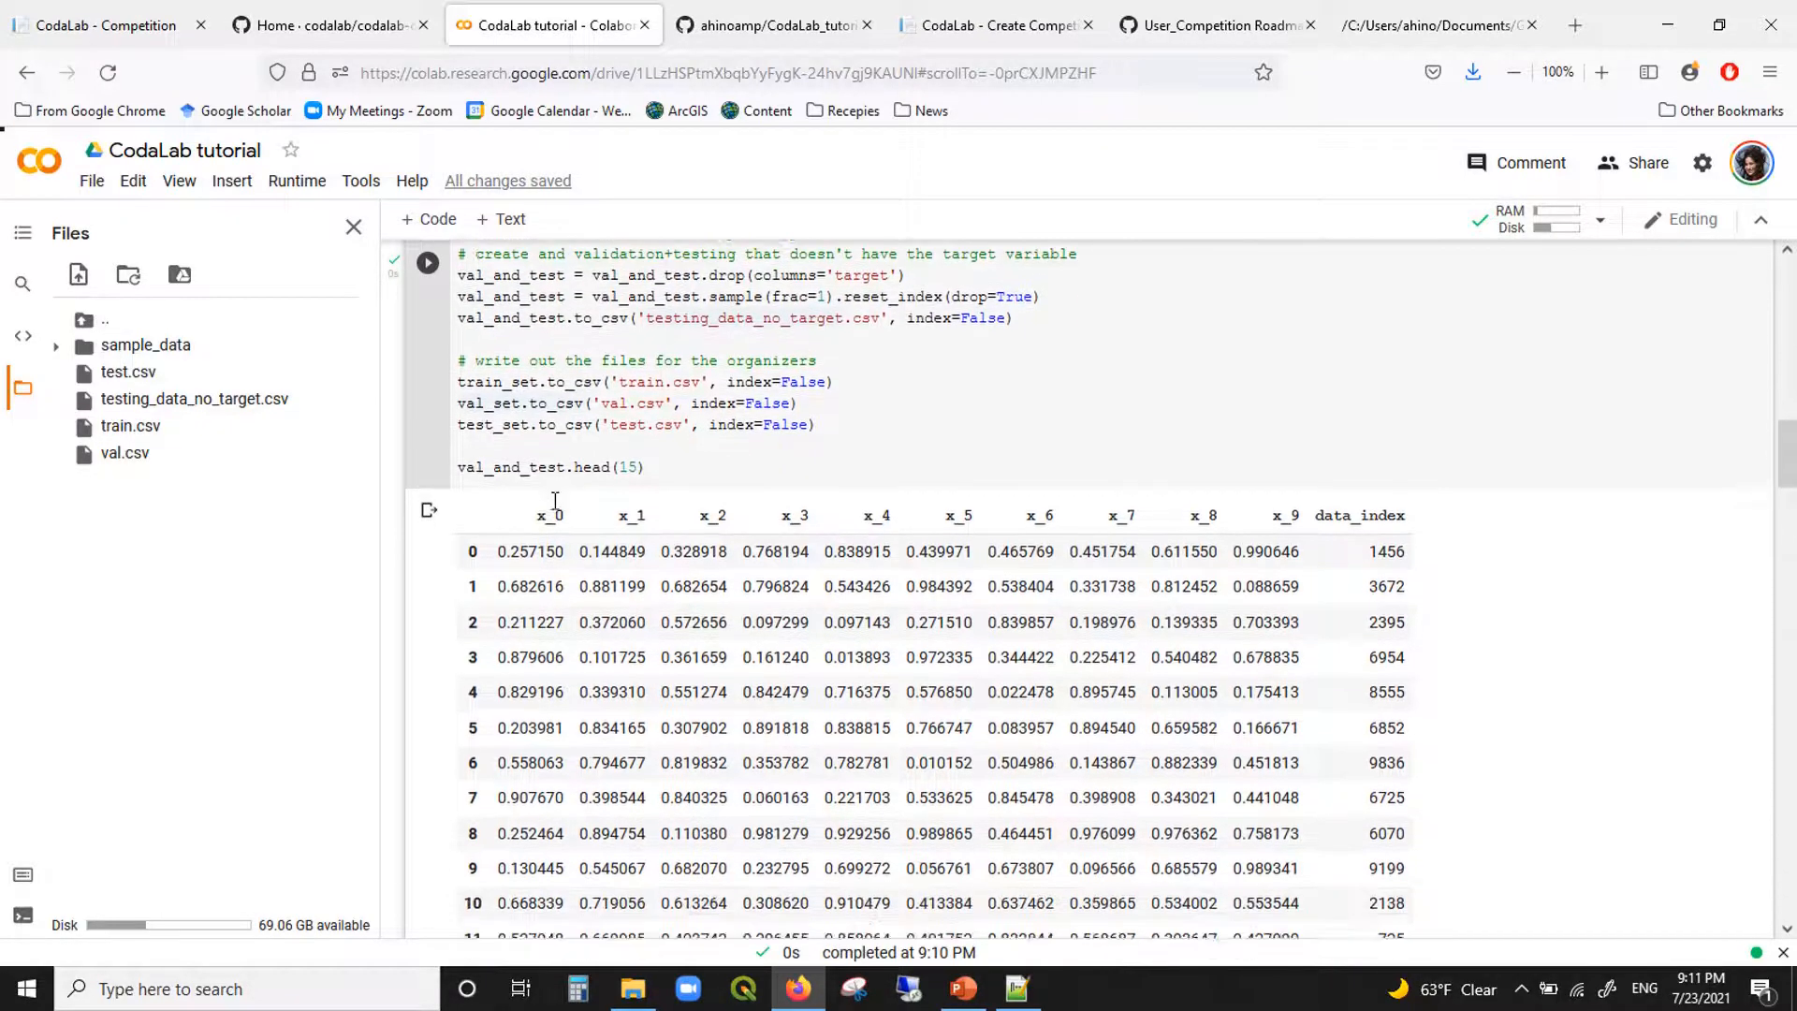
pyautogui.scroll(-2, 670, 698)
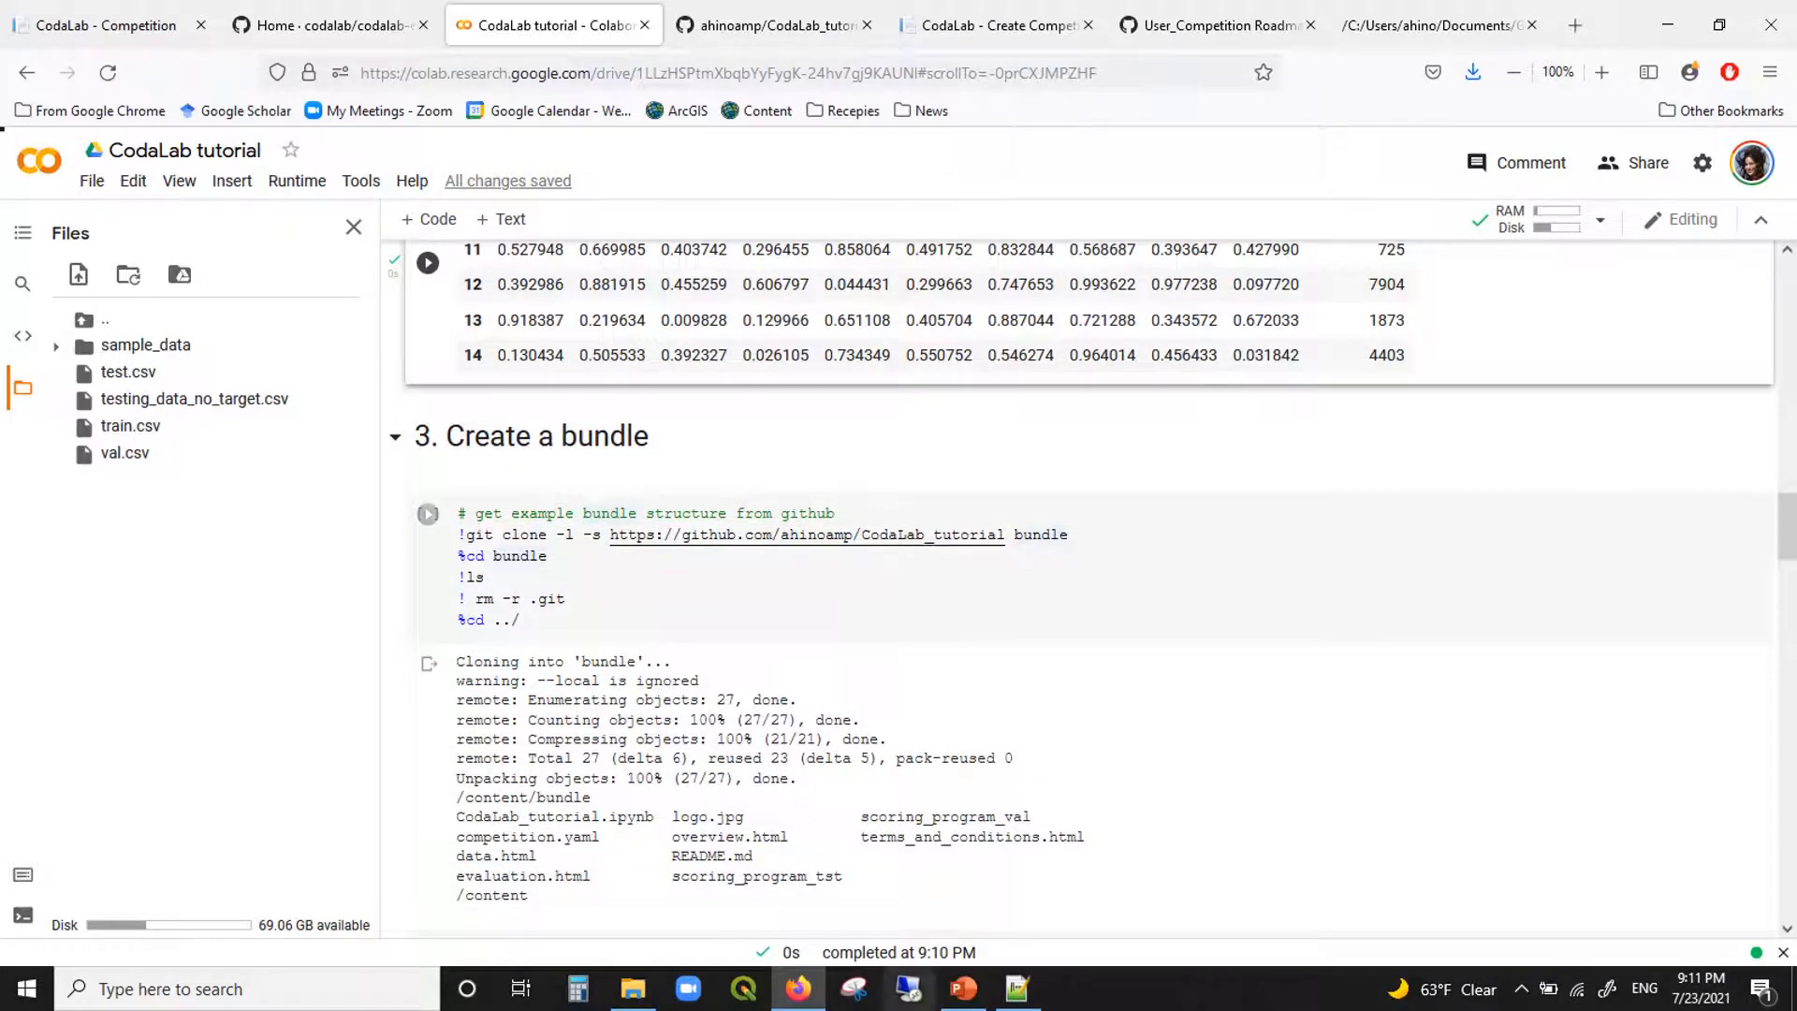
pyautogui.click(964, 989)
pyautogui.click(158, 413)
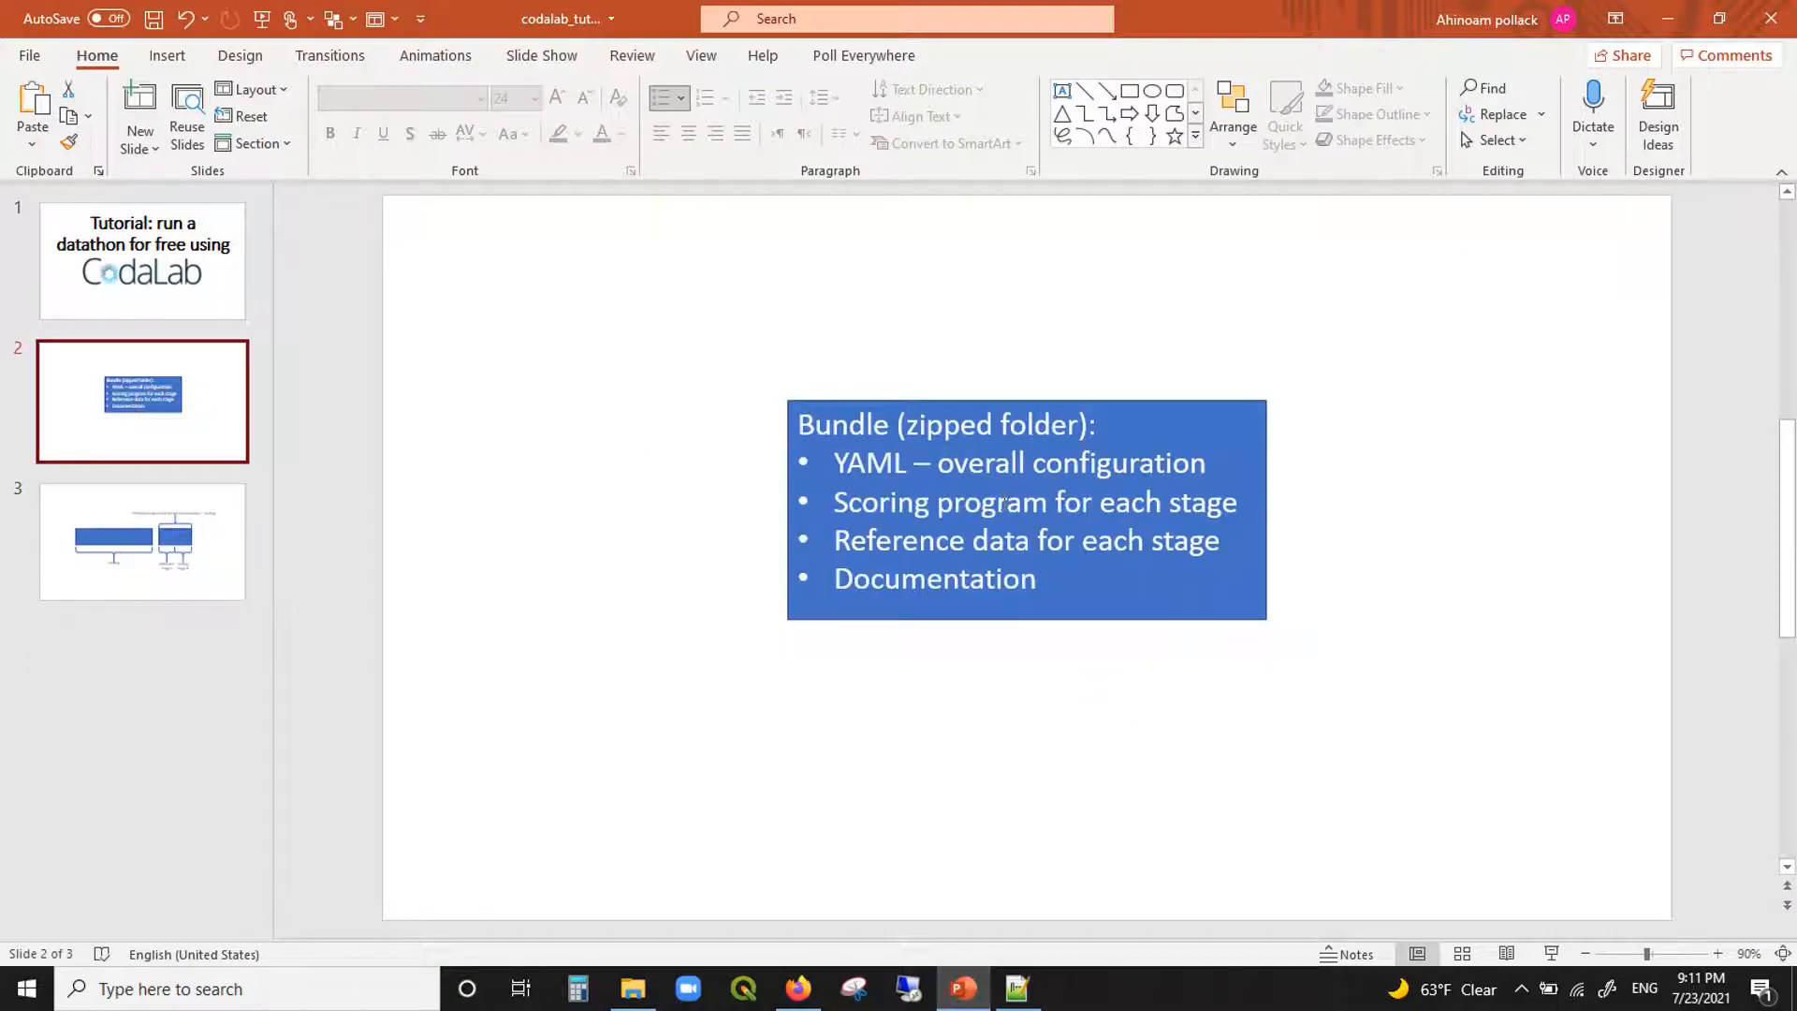
pyautogui.click(1004, 502)
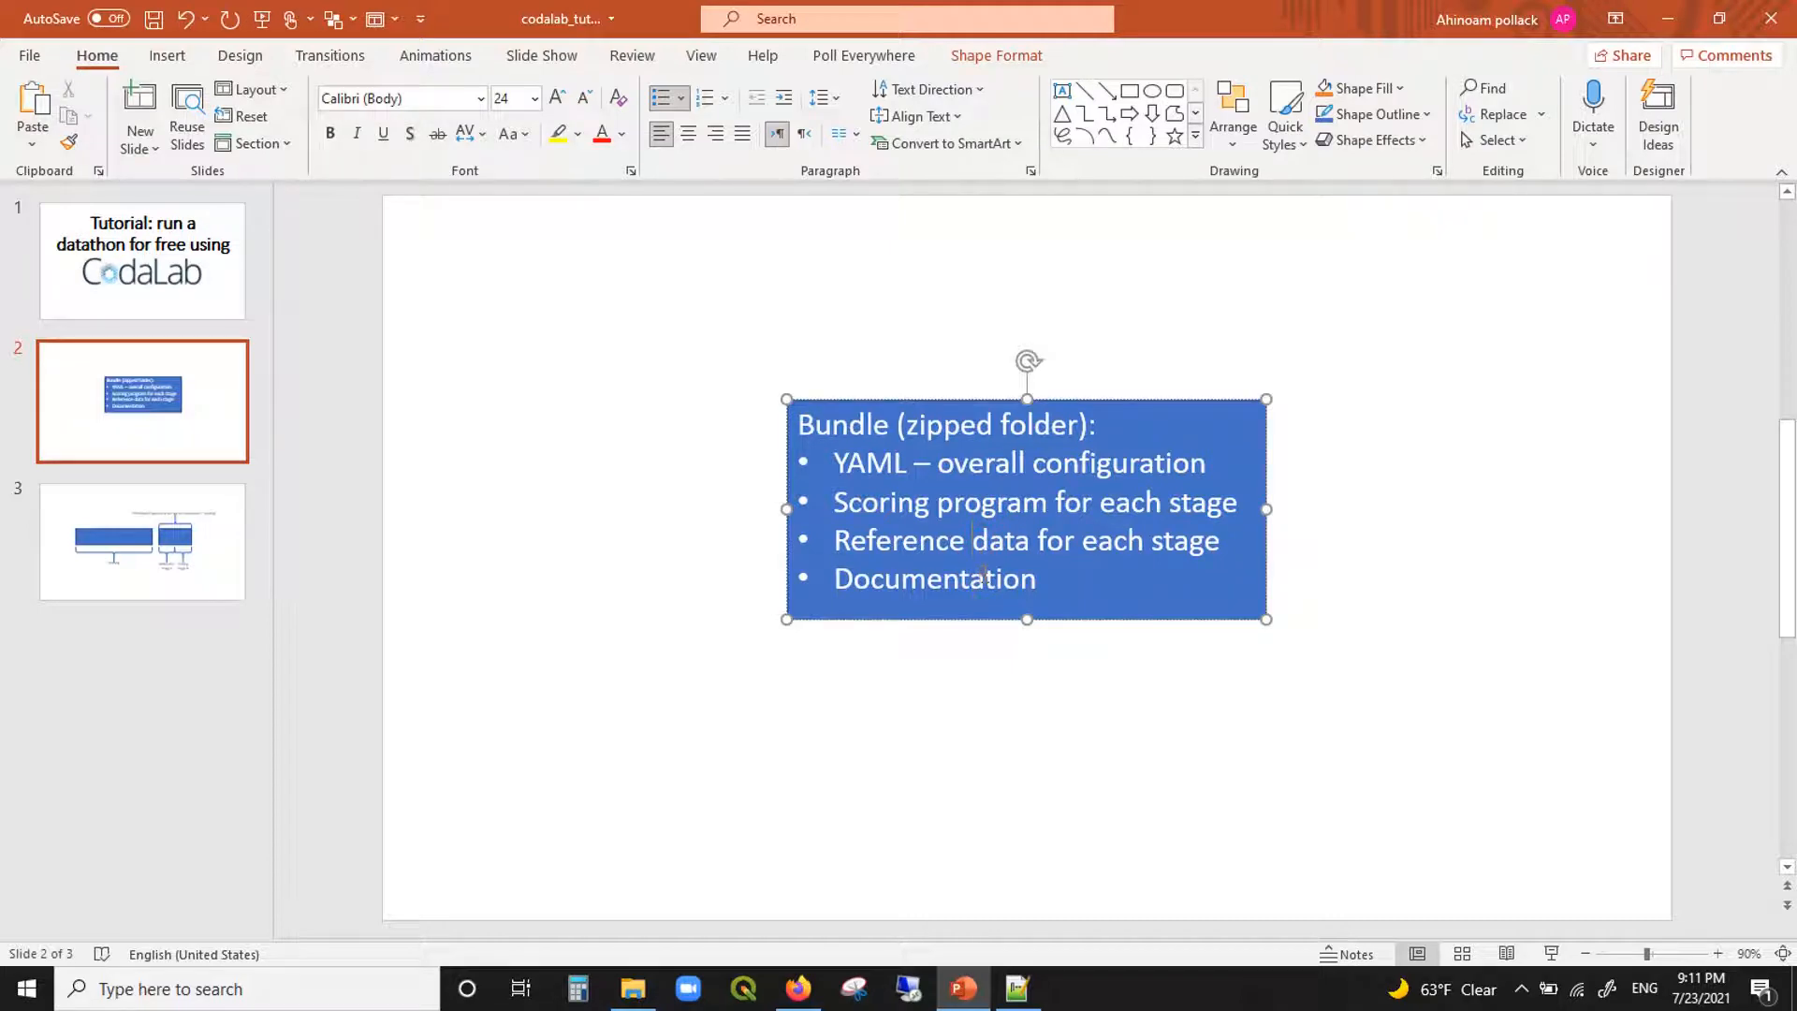
pyautogui.doubleClick(983, 576)
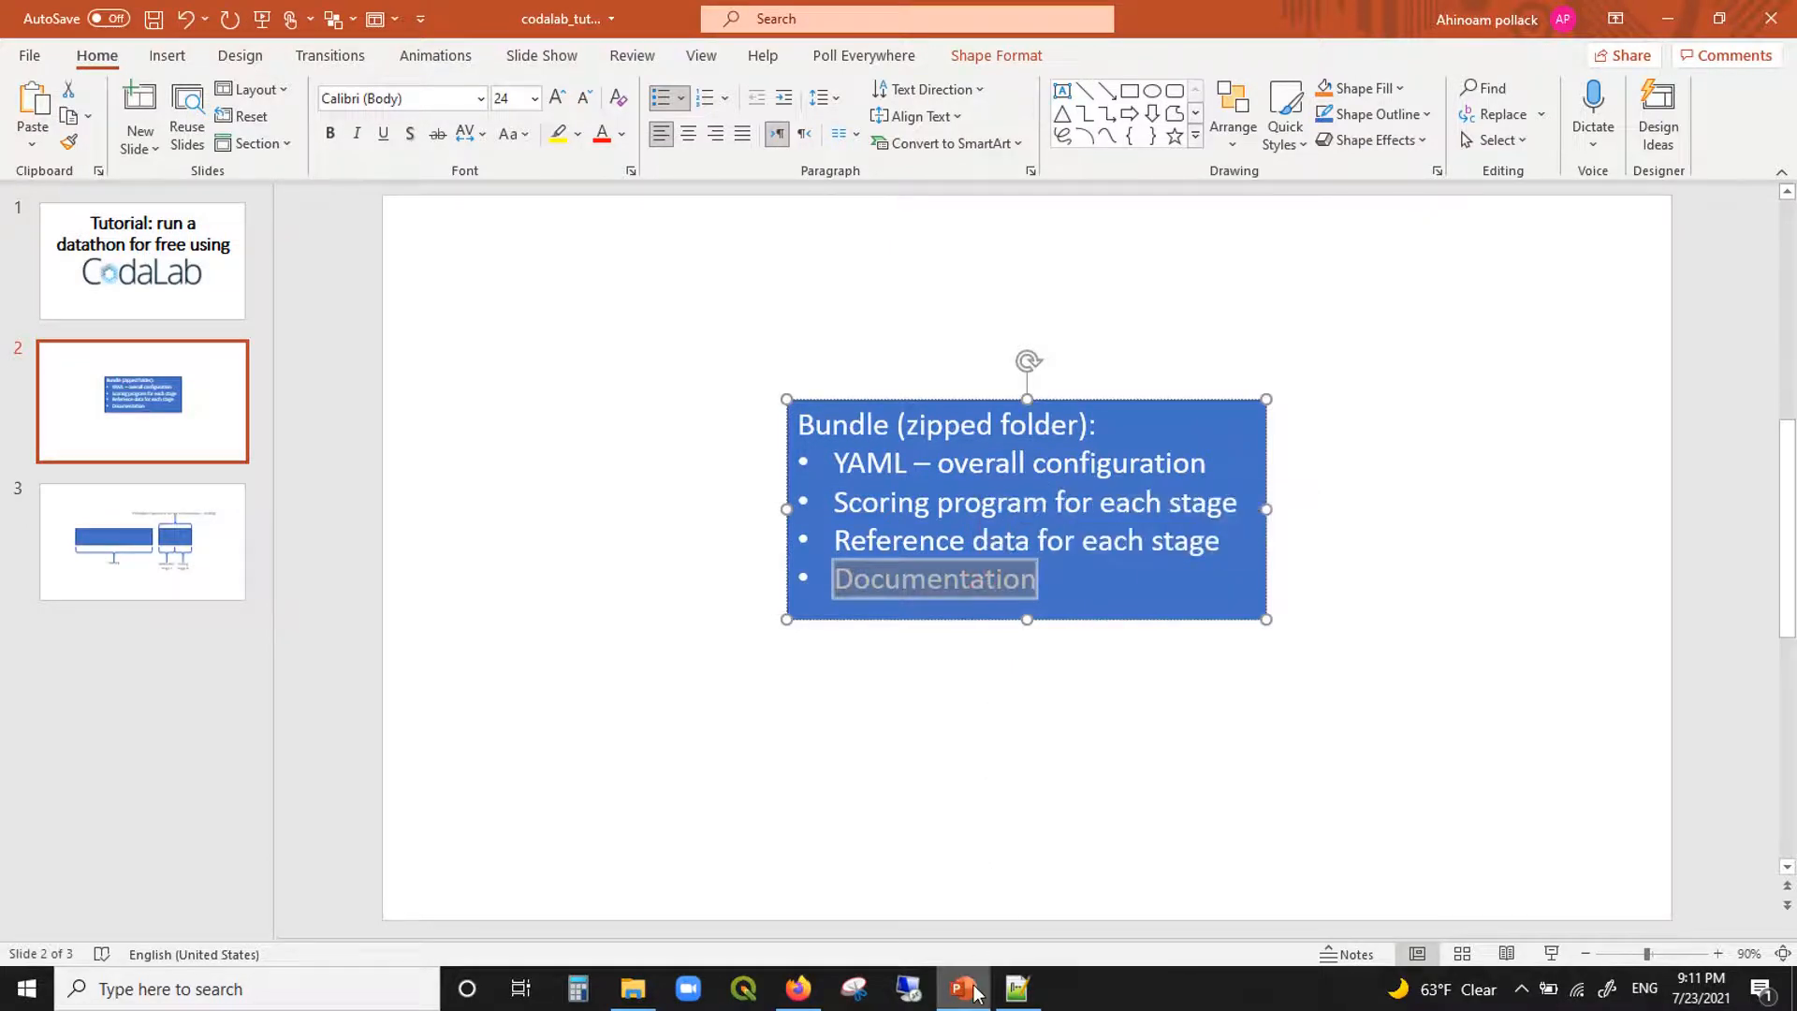
# Step: Switch to the browser and view the example bundle files in the CodaLab_tutorial GitHub repository
pyautogui.click(794, 1000)
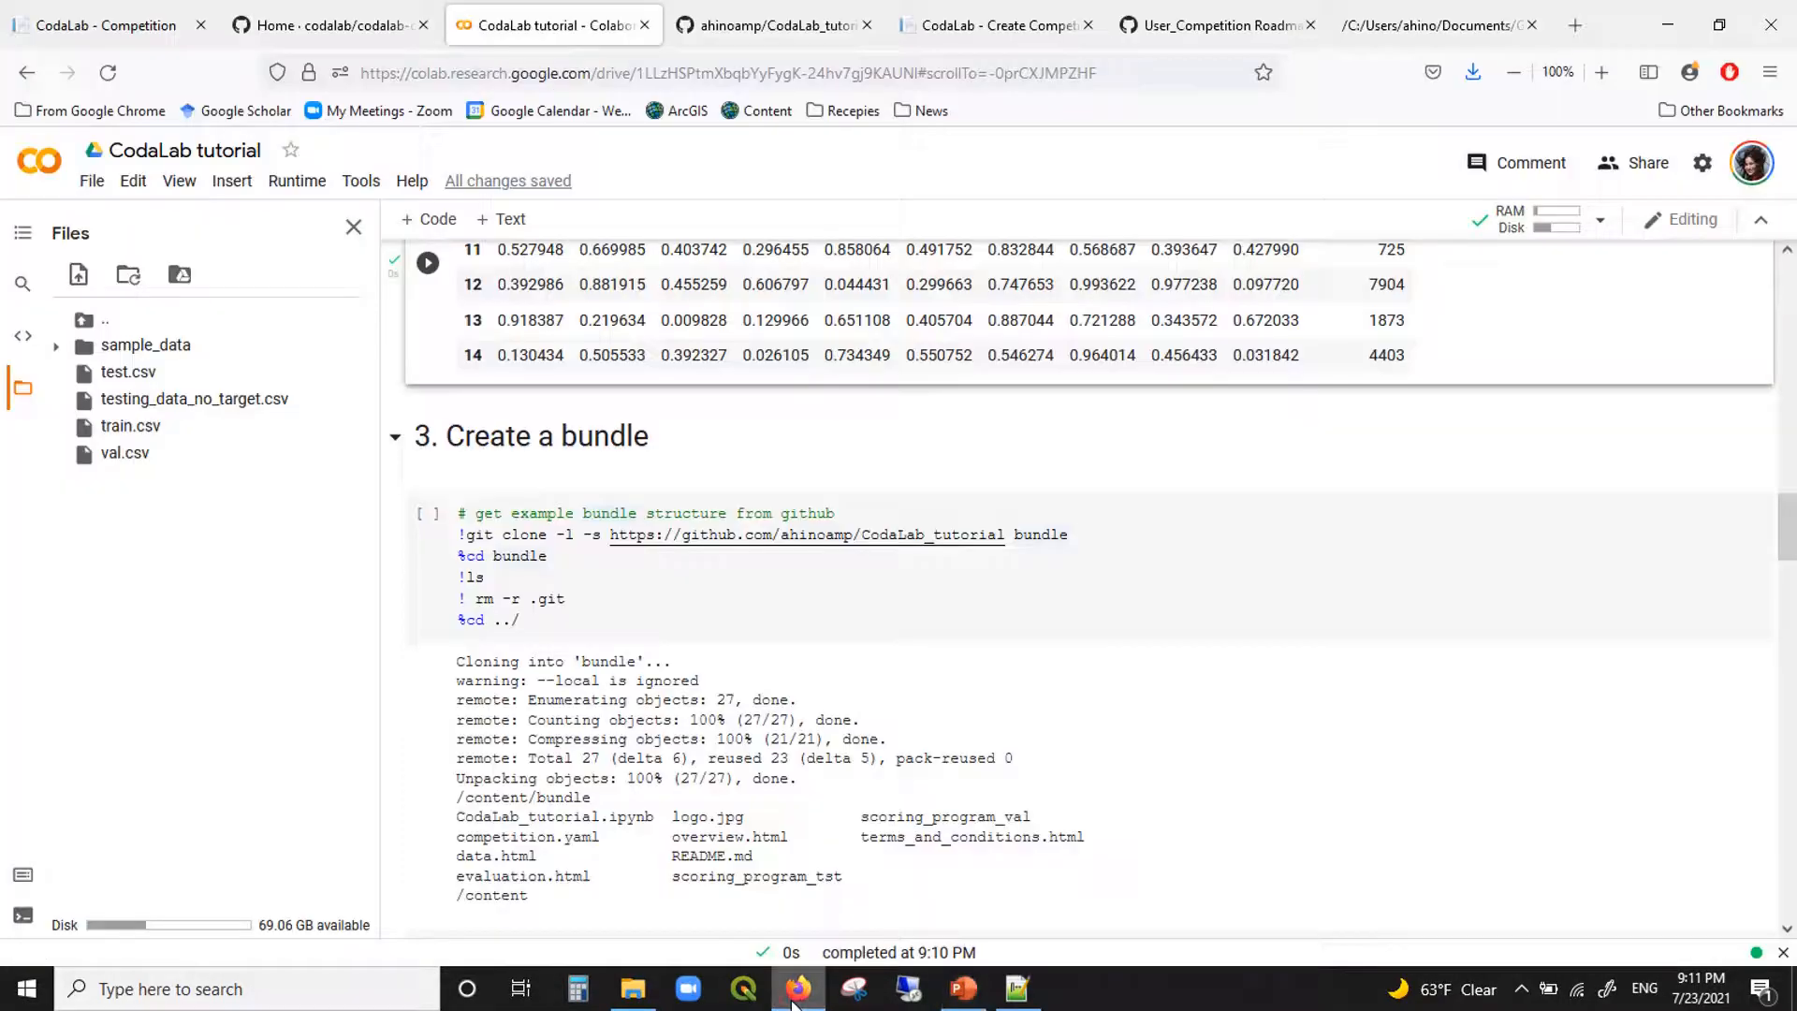
pyautogui.click(760, 10)
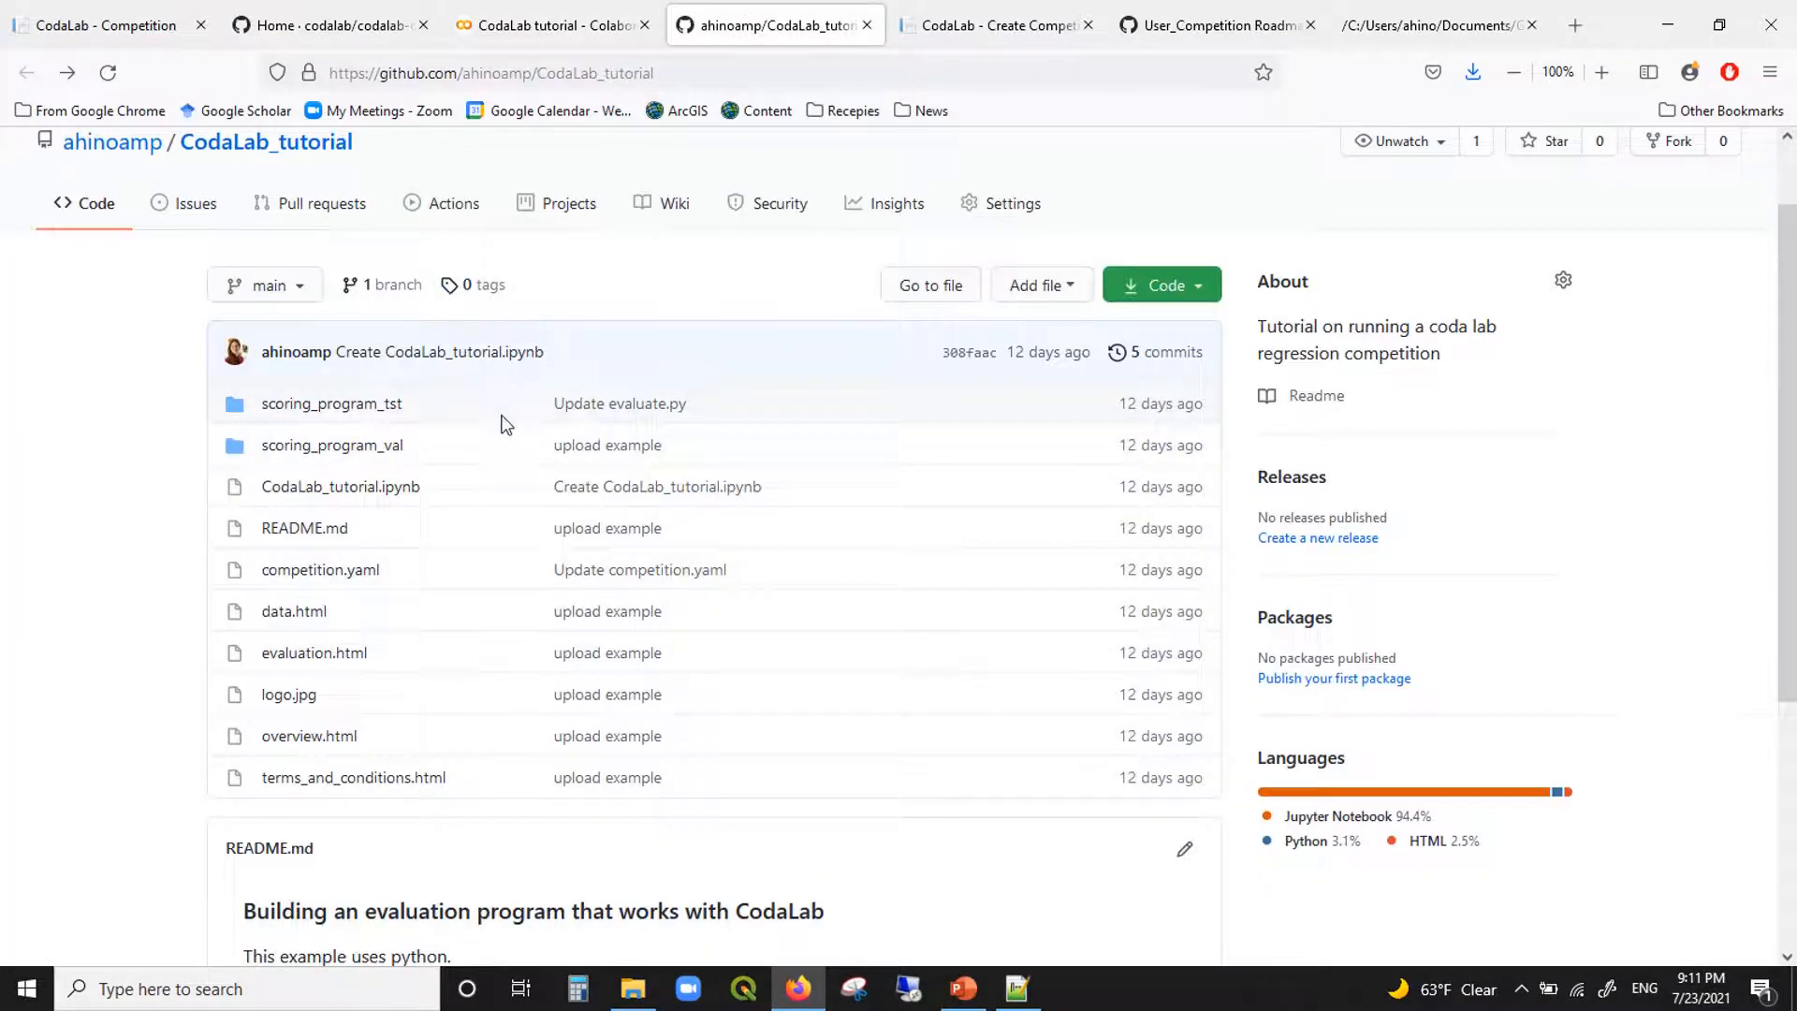
pyautogui.scroll(2, 505, 424)
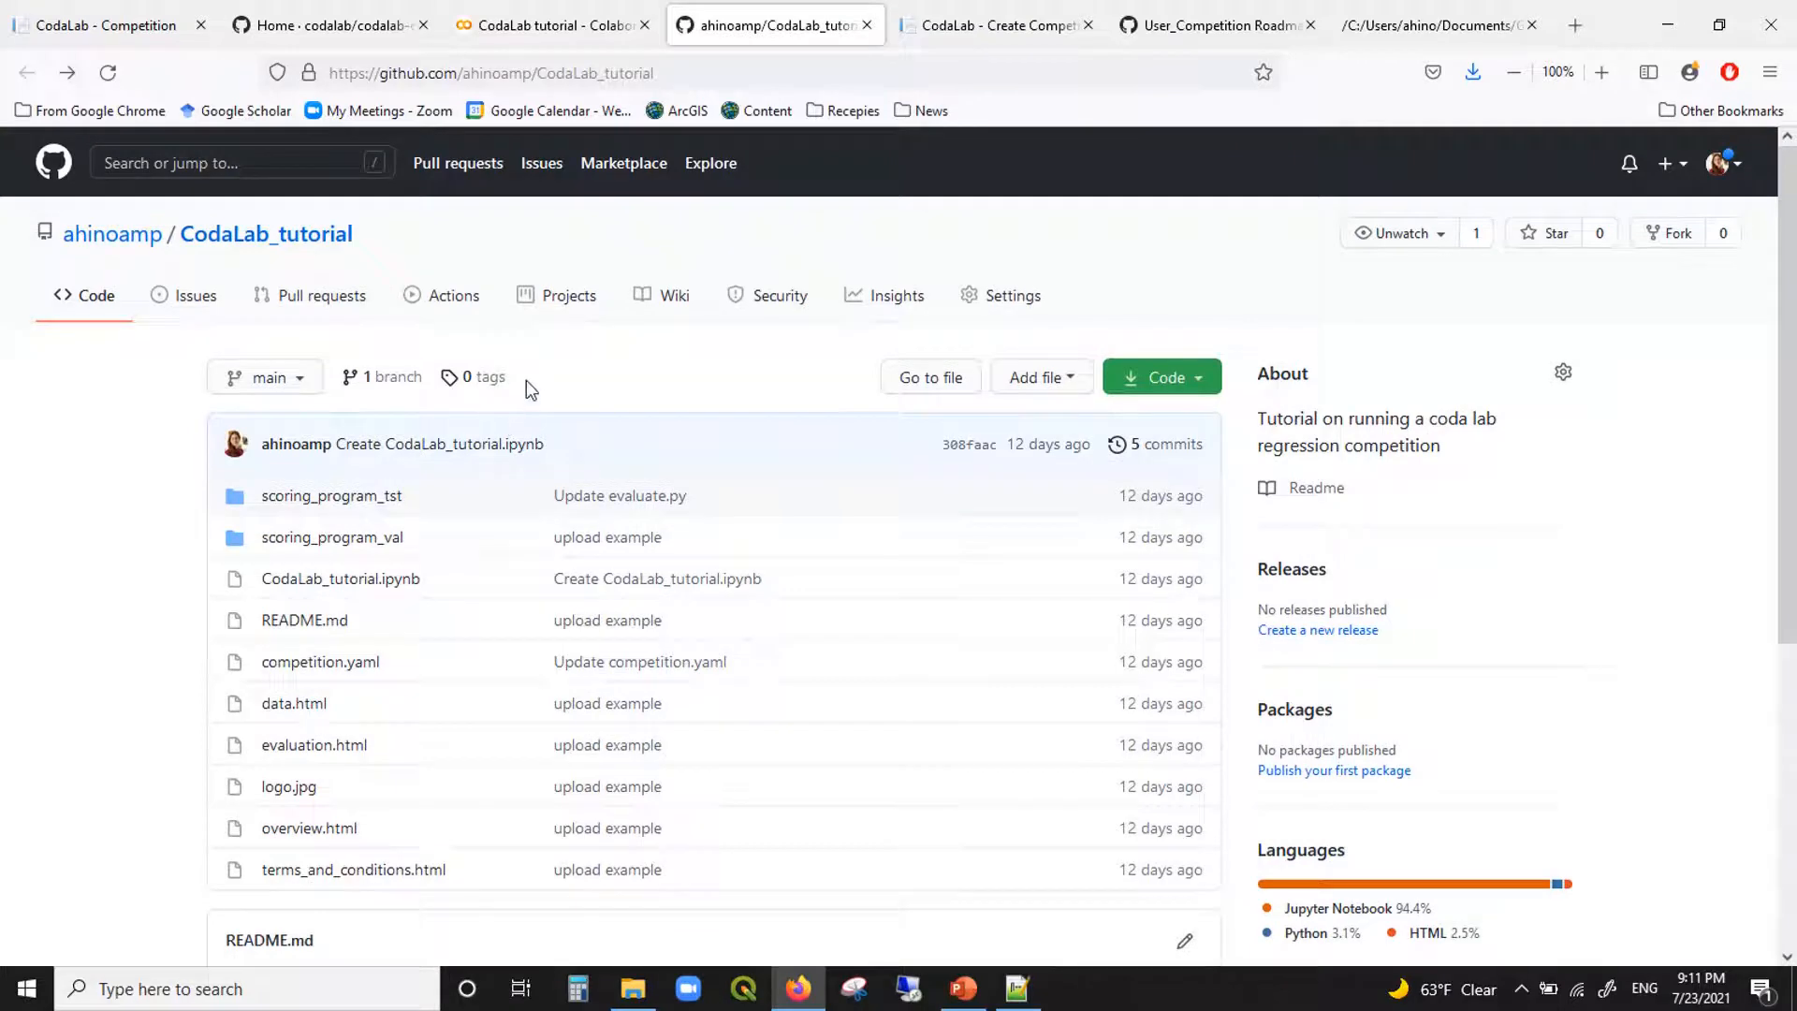
# Step: In the Colab notebook's section 3, run the cell that clones the example bundle from GitHub and refresh the file list
pyautogui.click(531, 11)
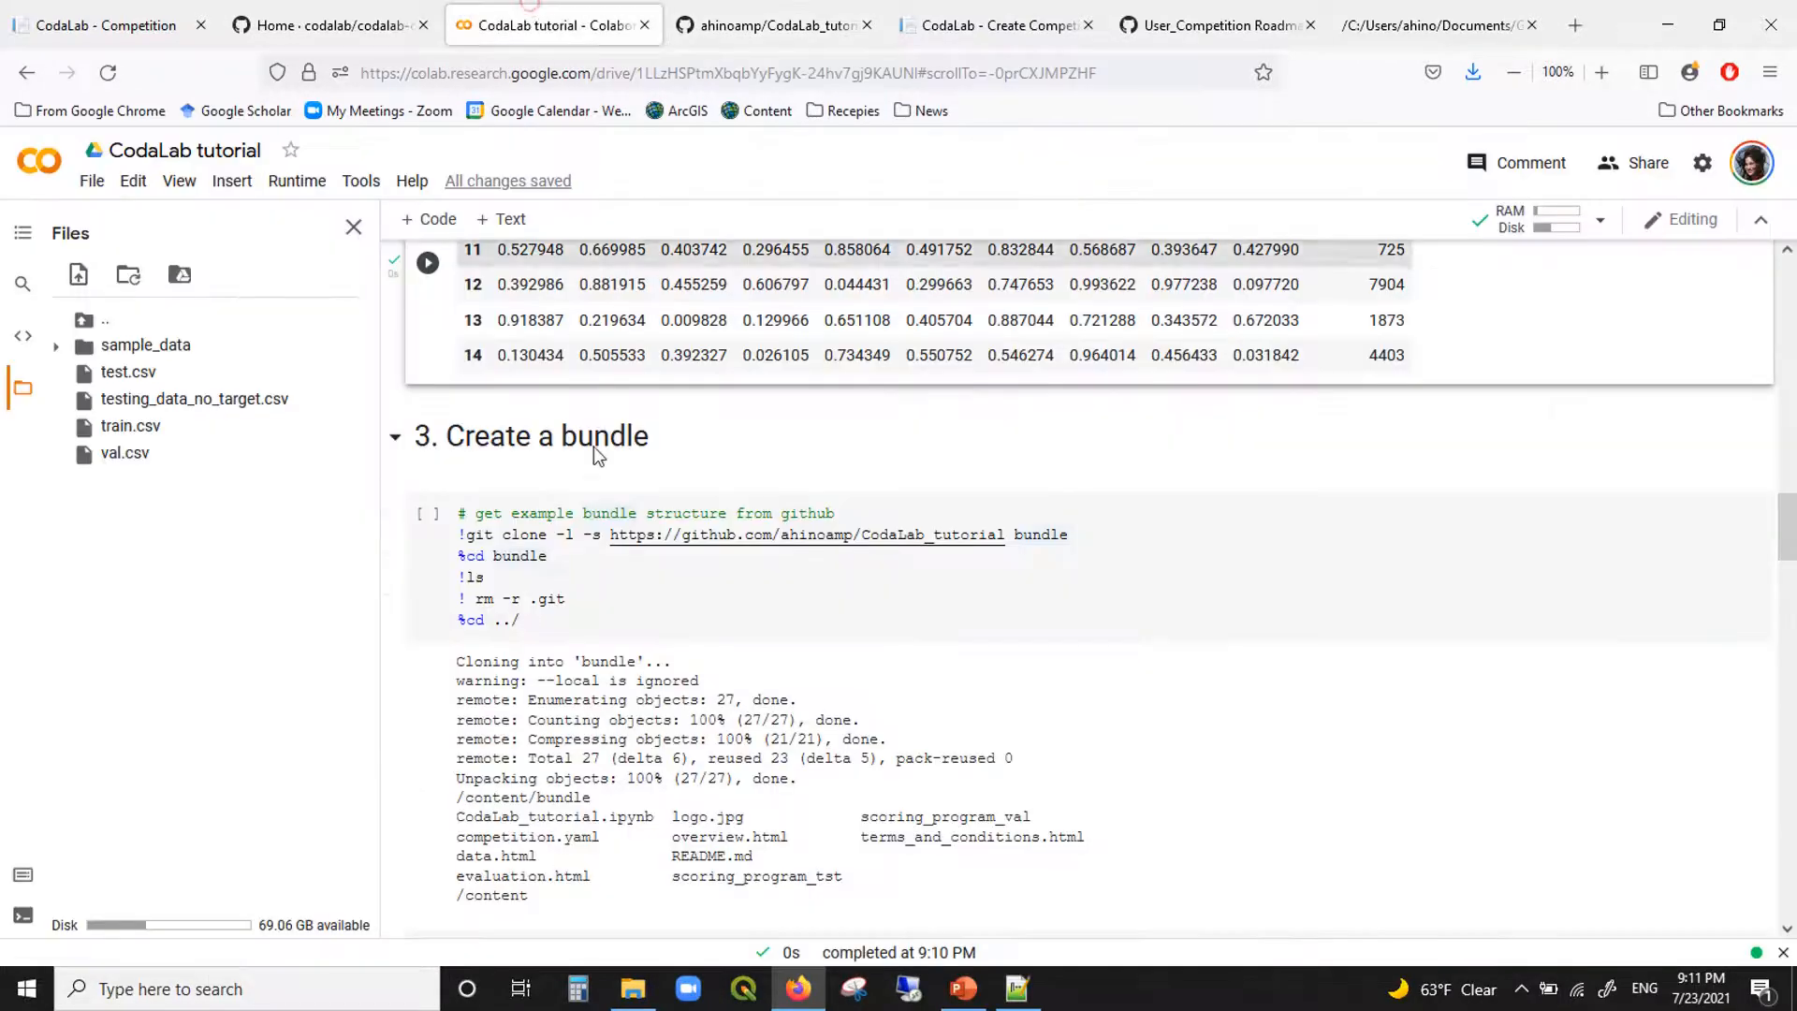
pyautogui.click(555, 555)
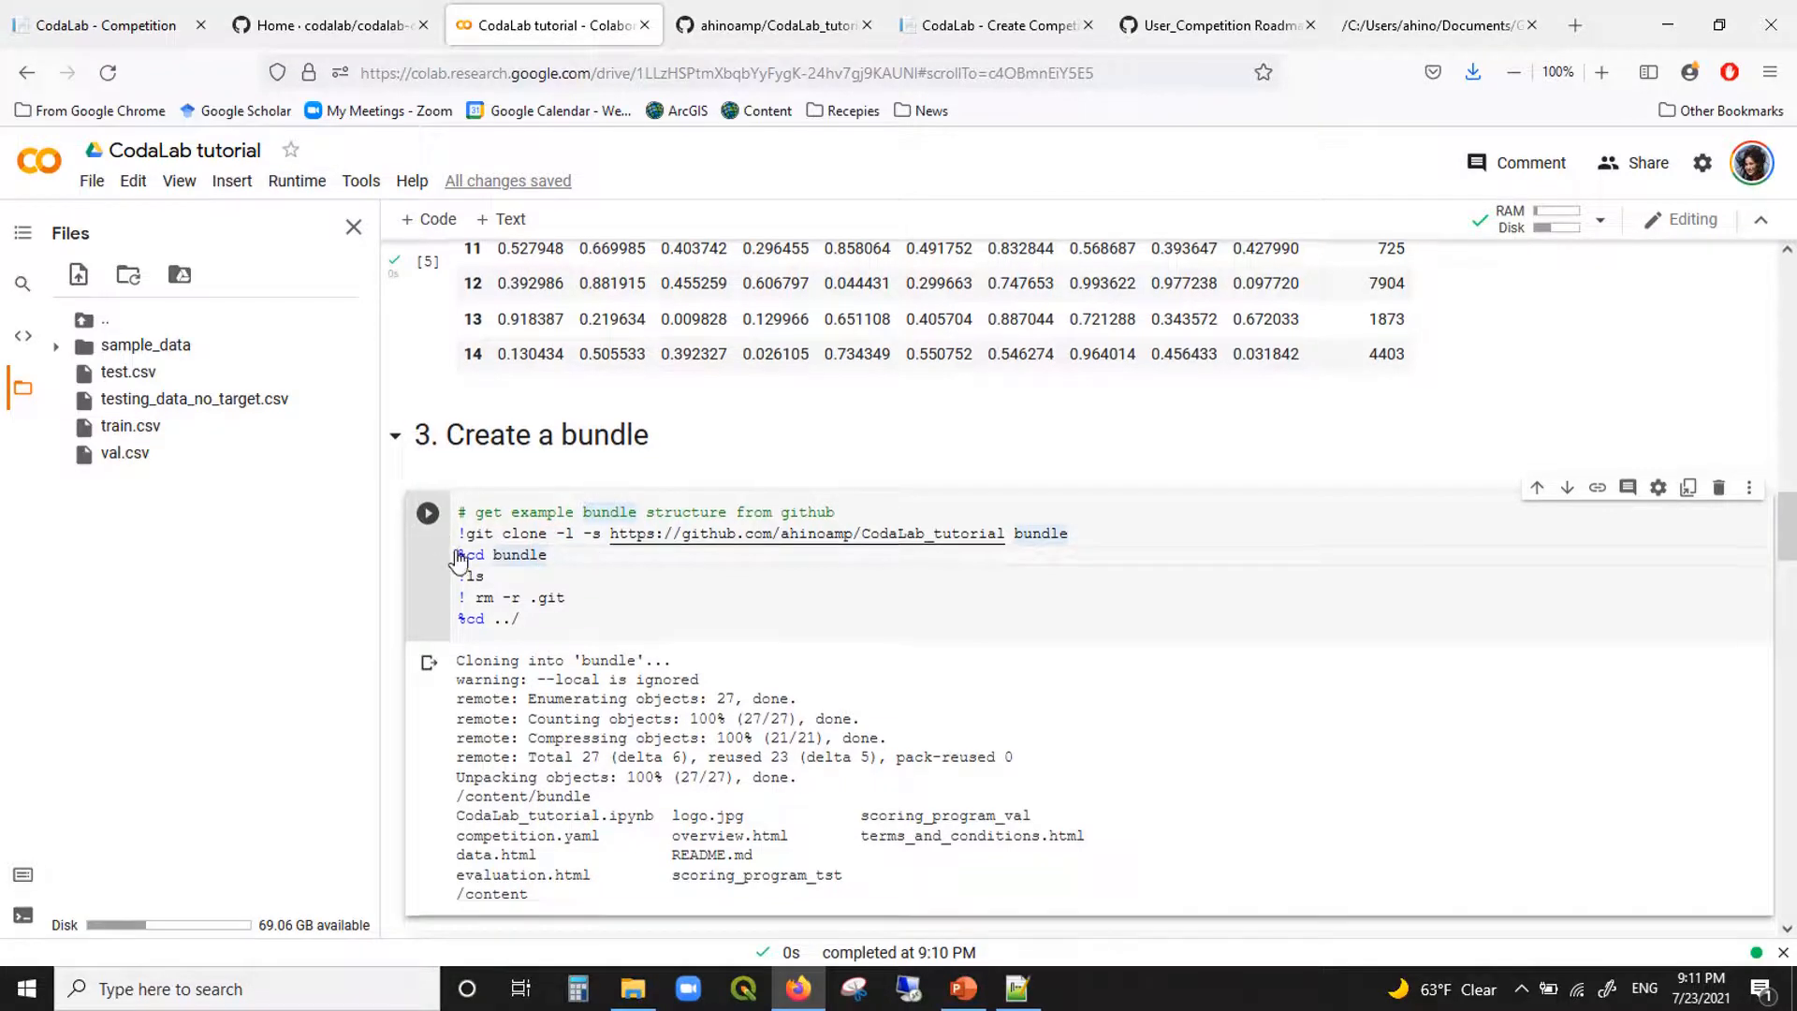
pyautogui.scroll(-1, 440, 524)
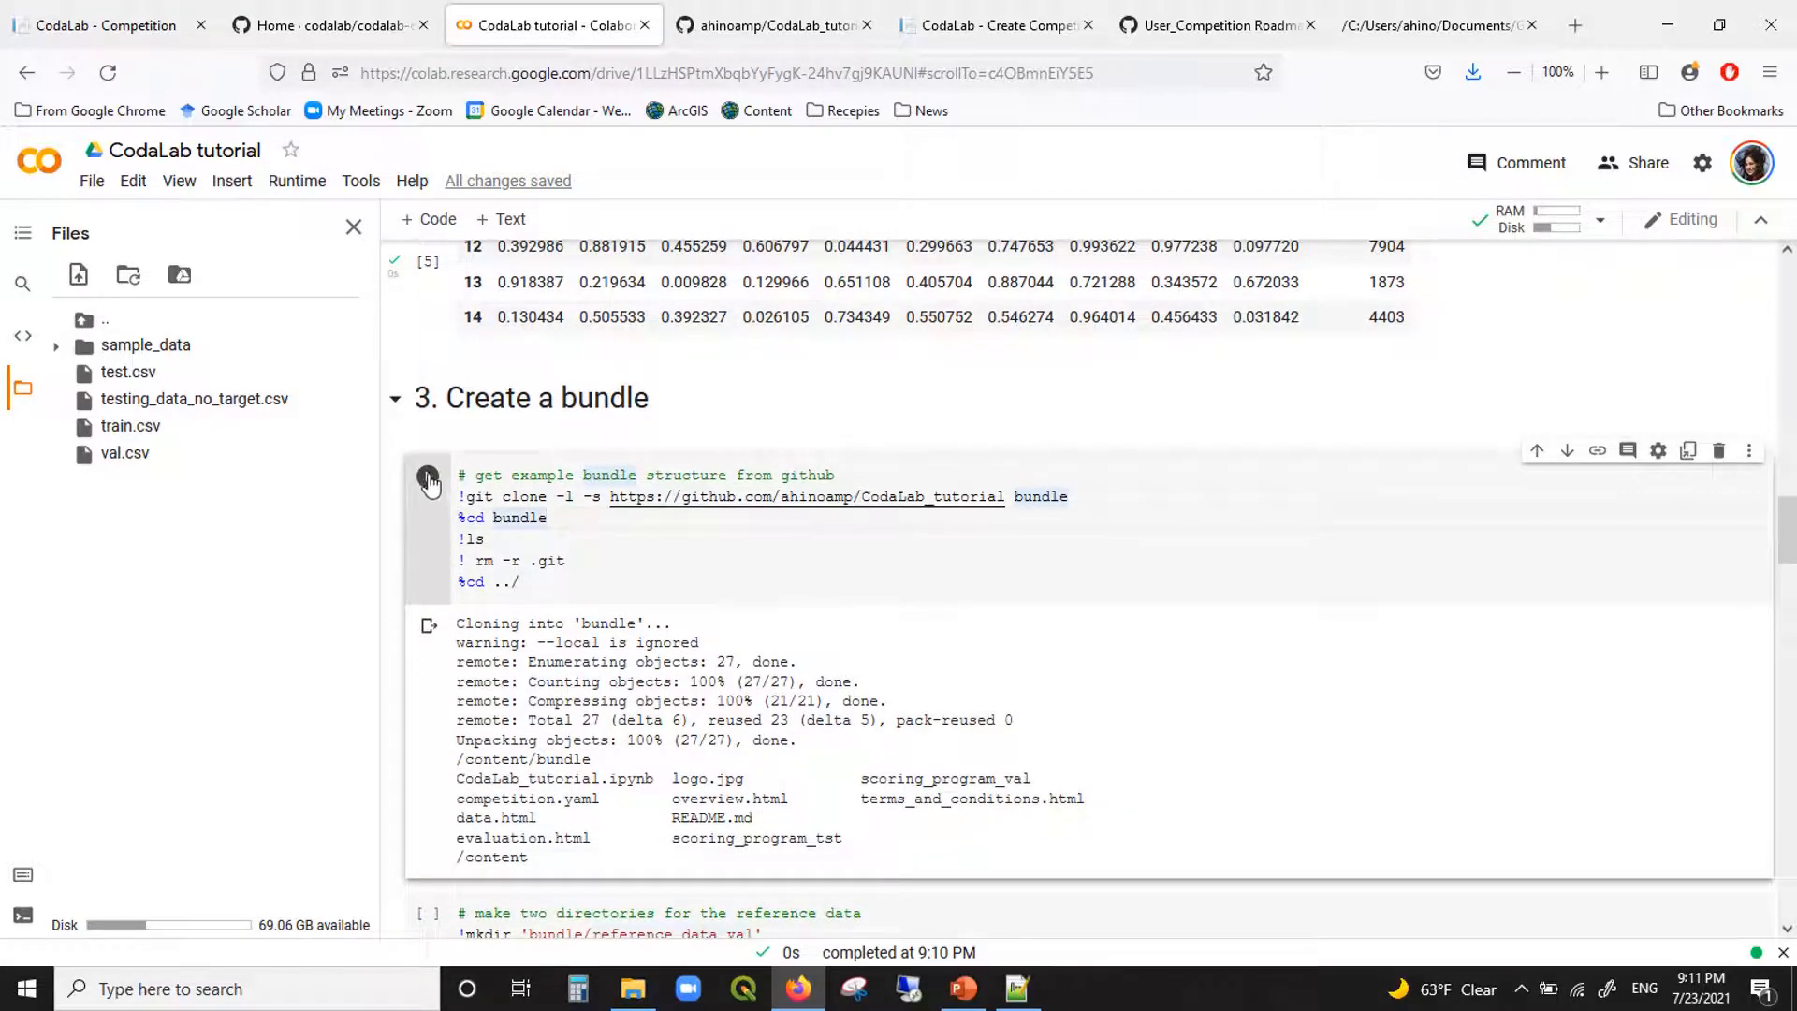
pyautogui.click(428, 482)
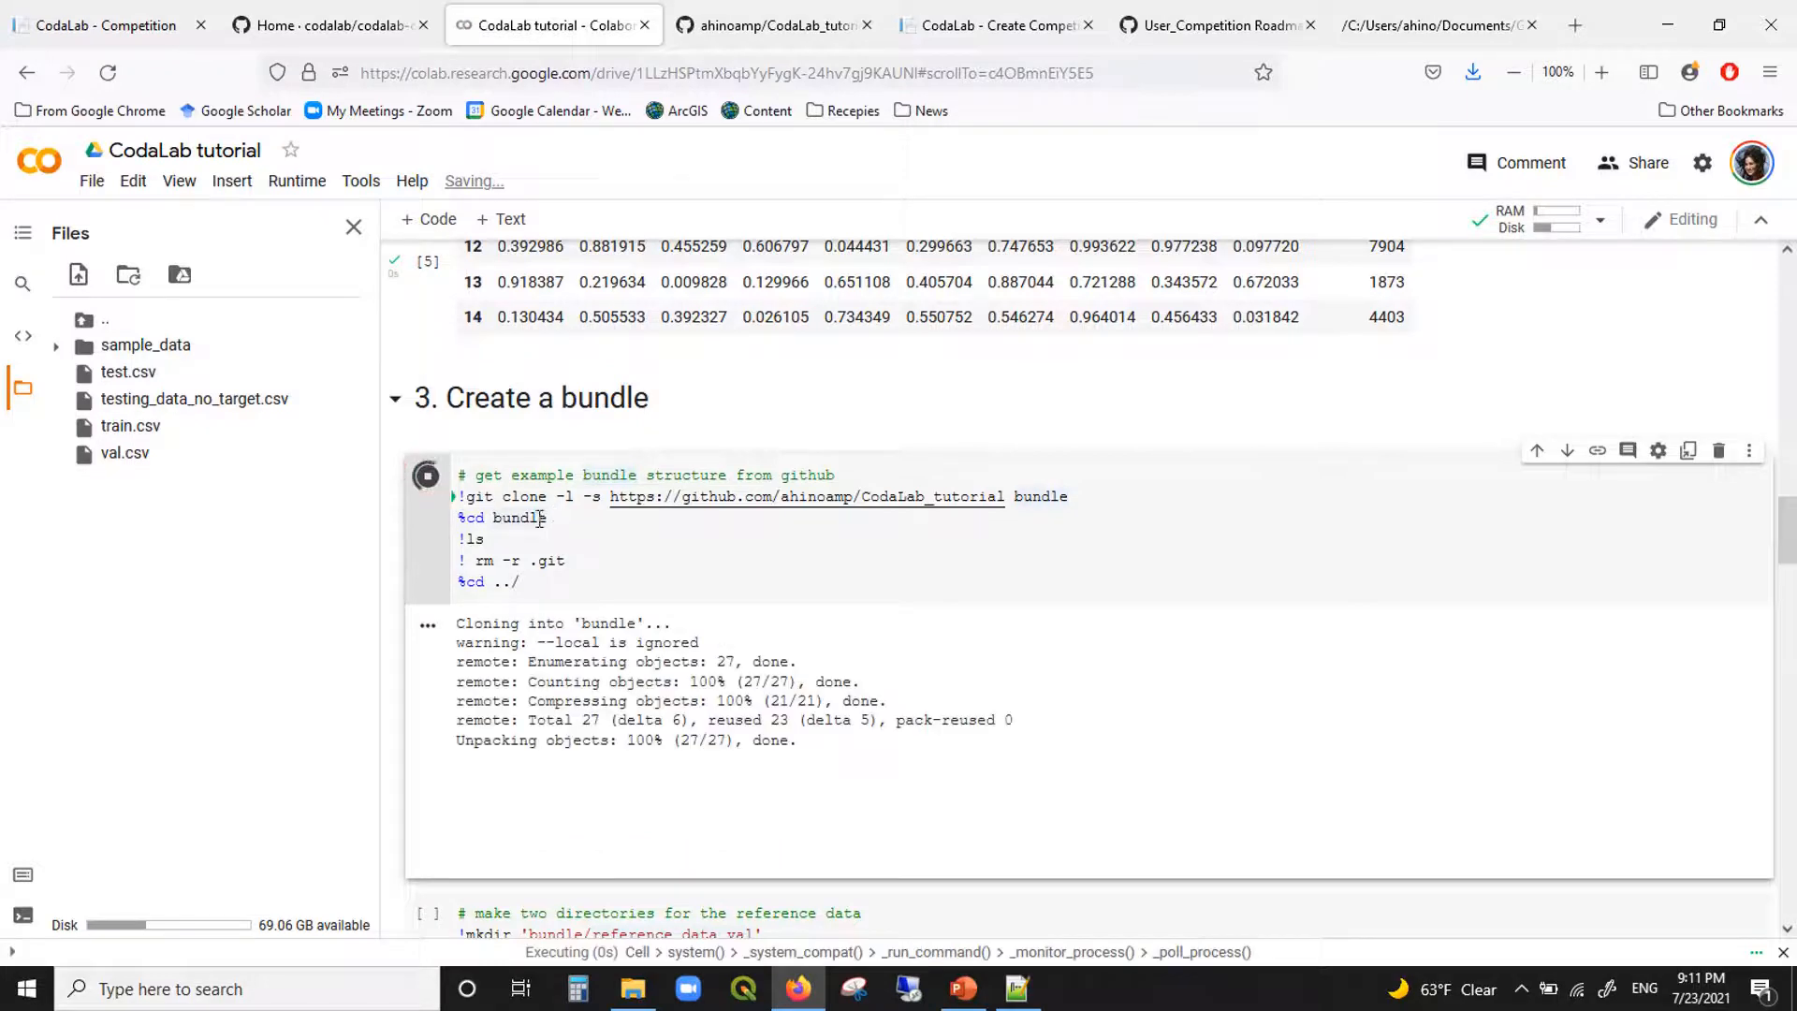
pyautogui.click(128, 274)
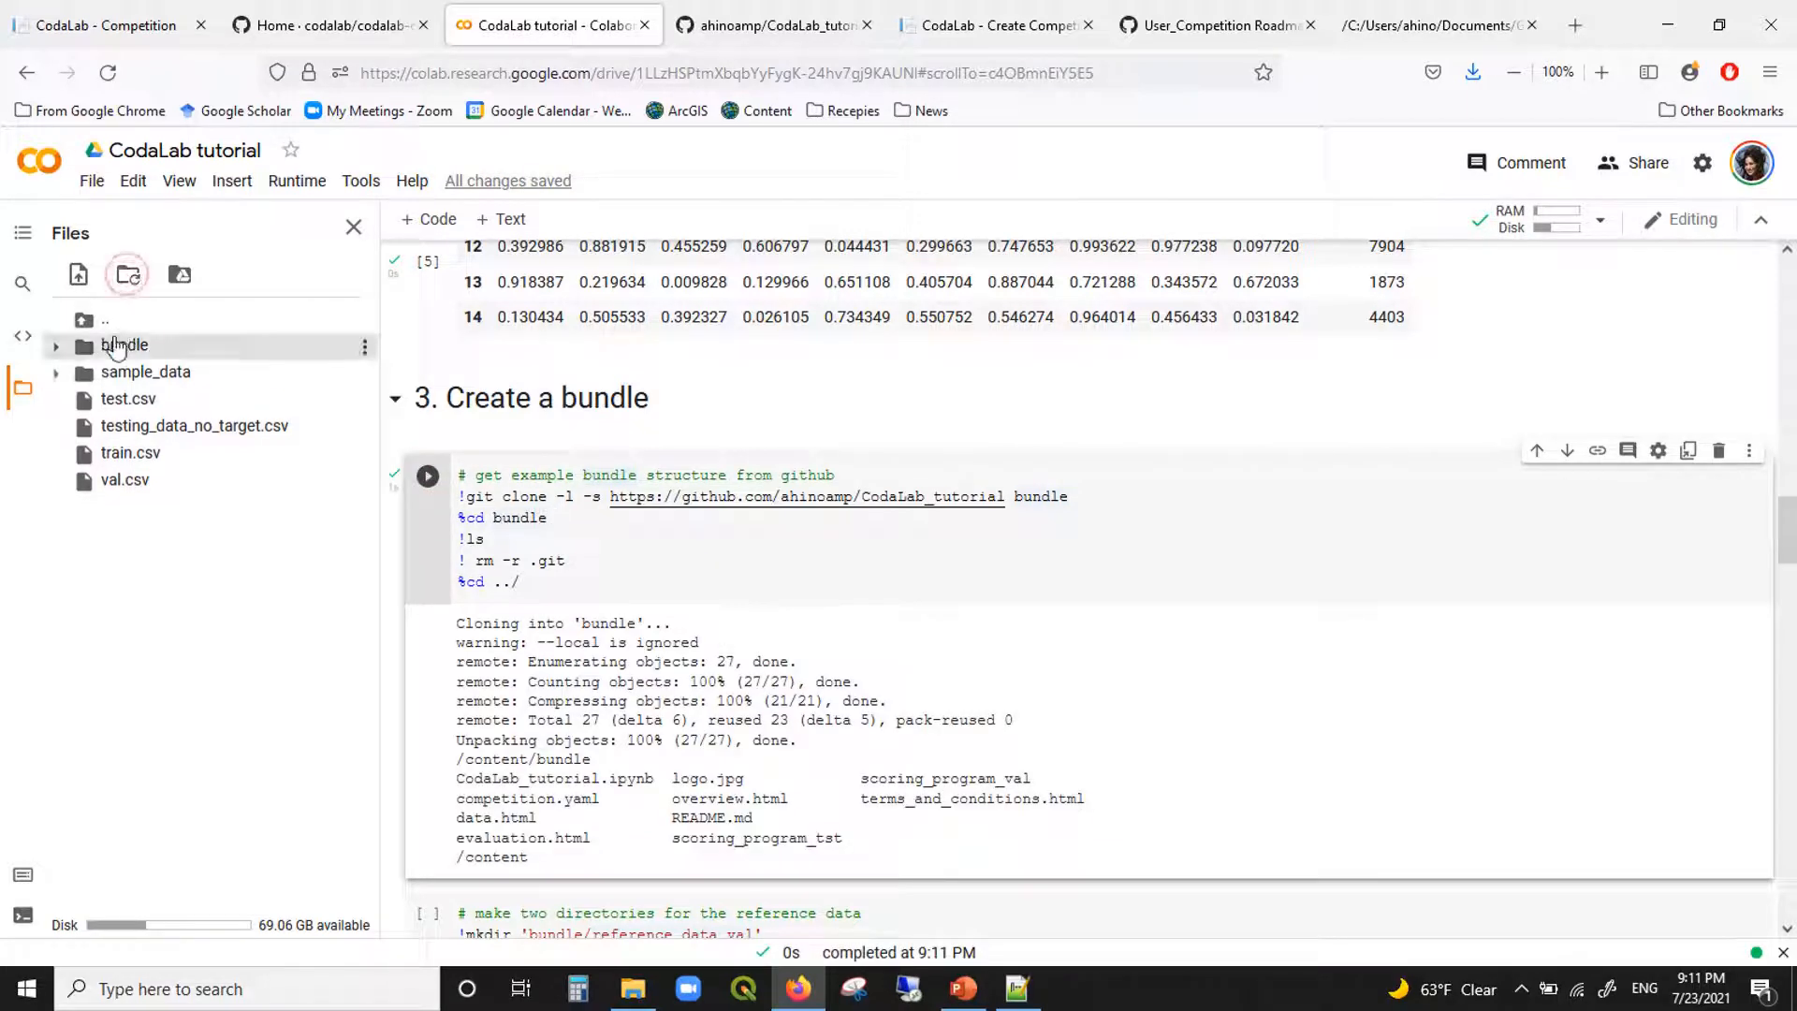
# Step: Run the cell that makes the reference_data_val and reference_data_tst directories, and expand the bundle folder to check its contents
pyautogui.scroll(-5, 609, 481)
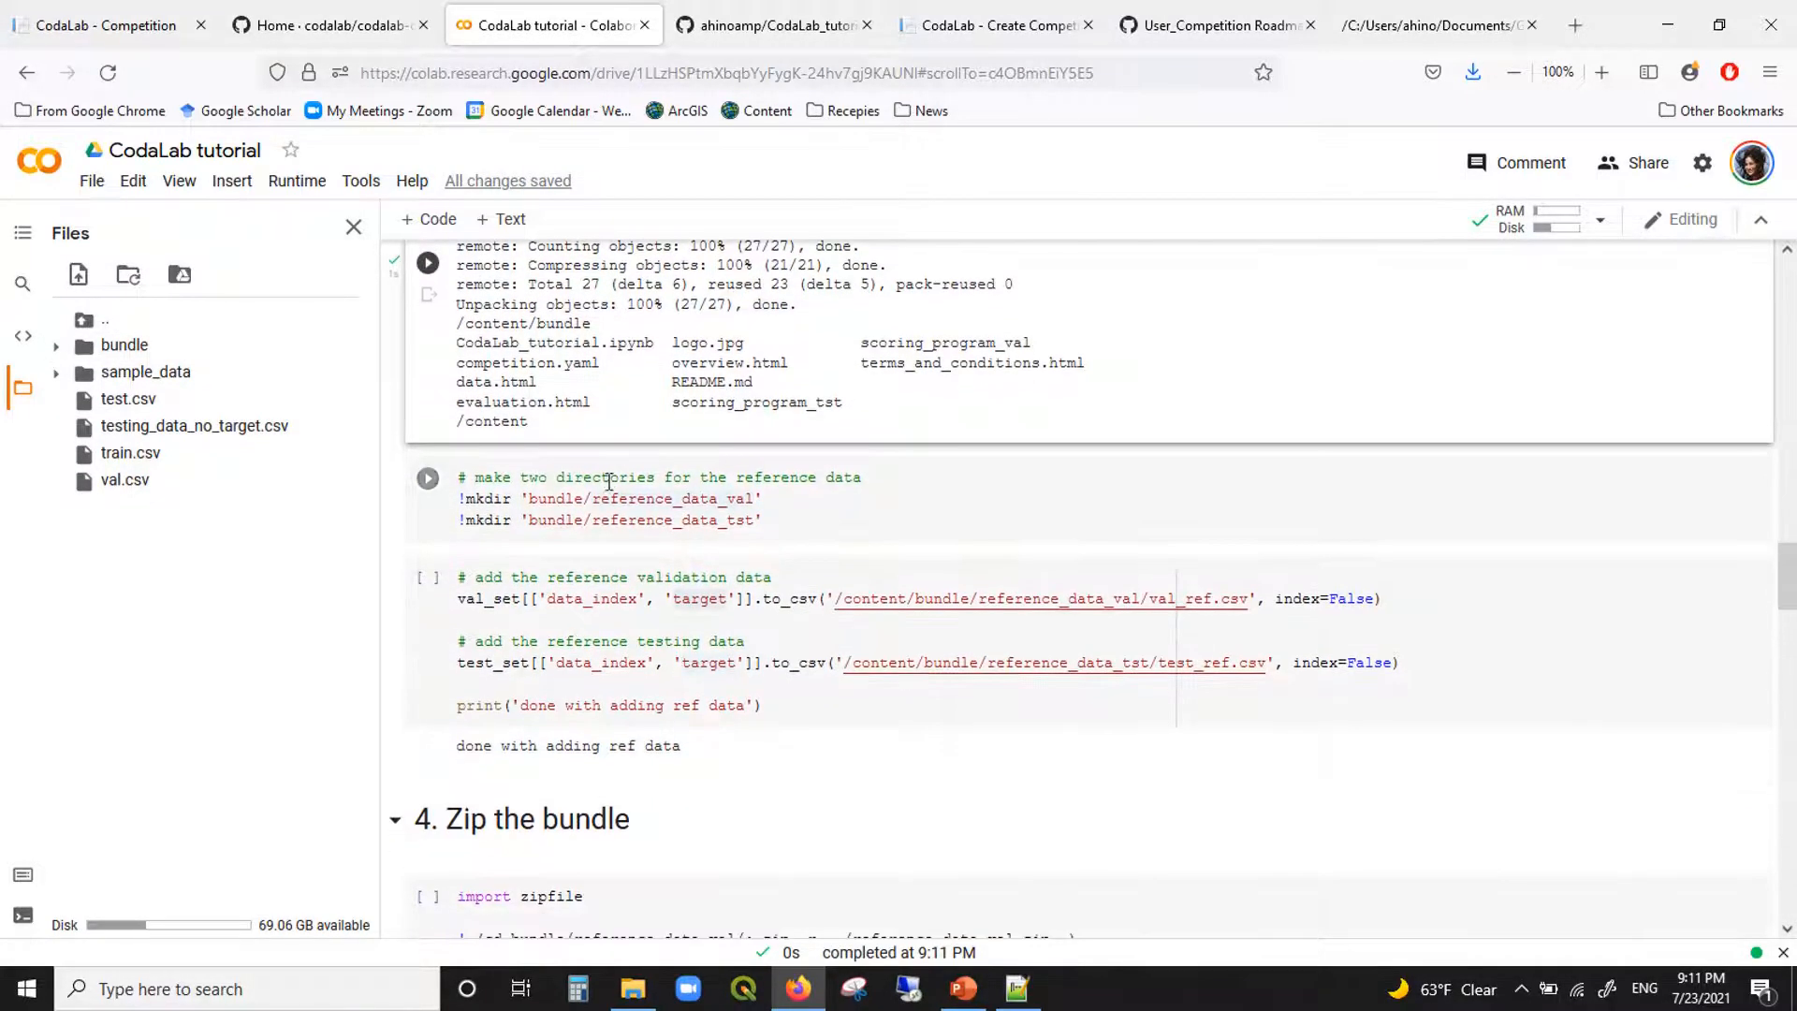
pyautogui.click(609, 481)
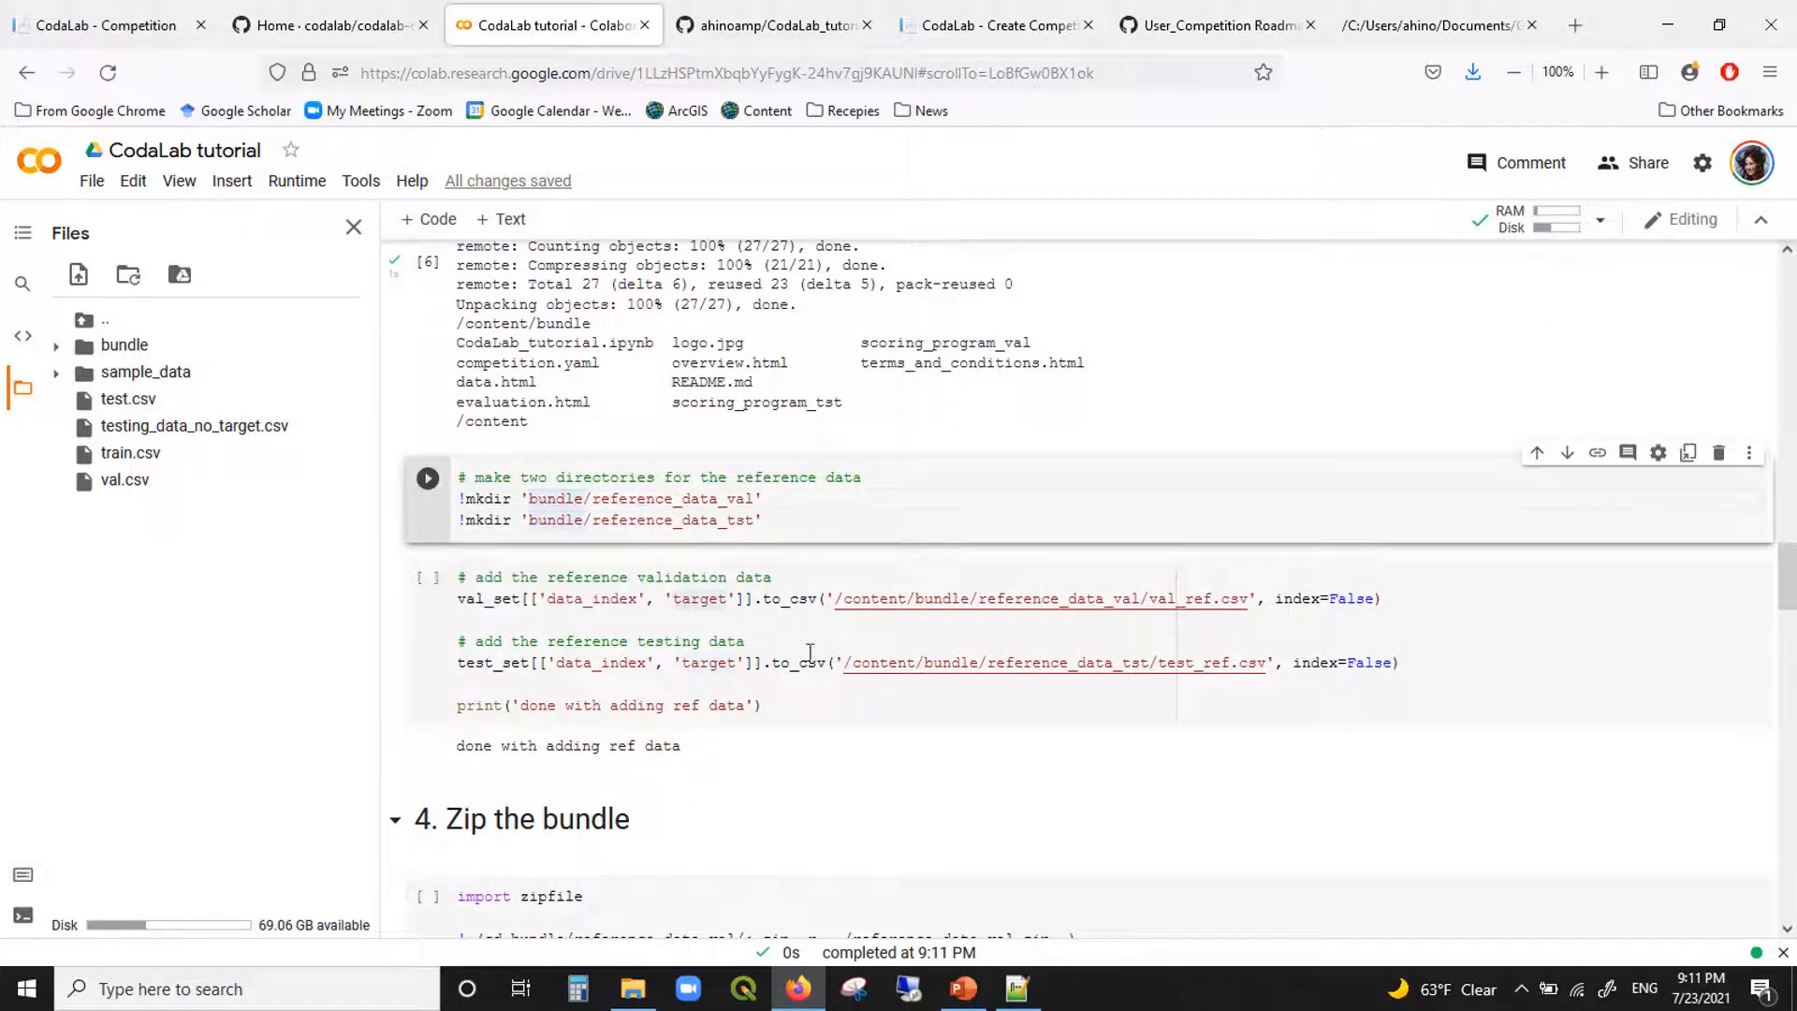
pyautogui.click(430, 488)
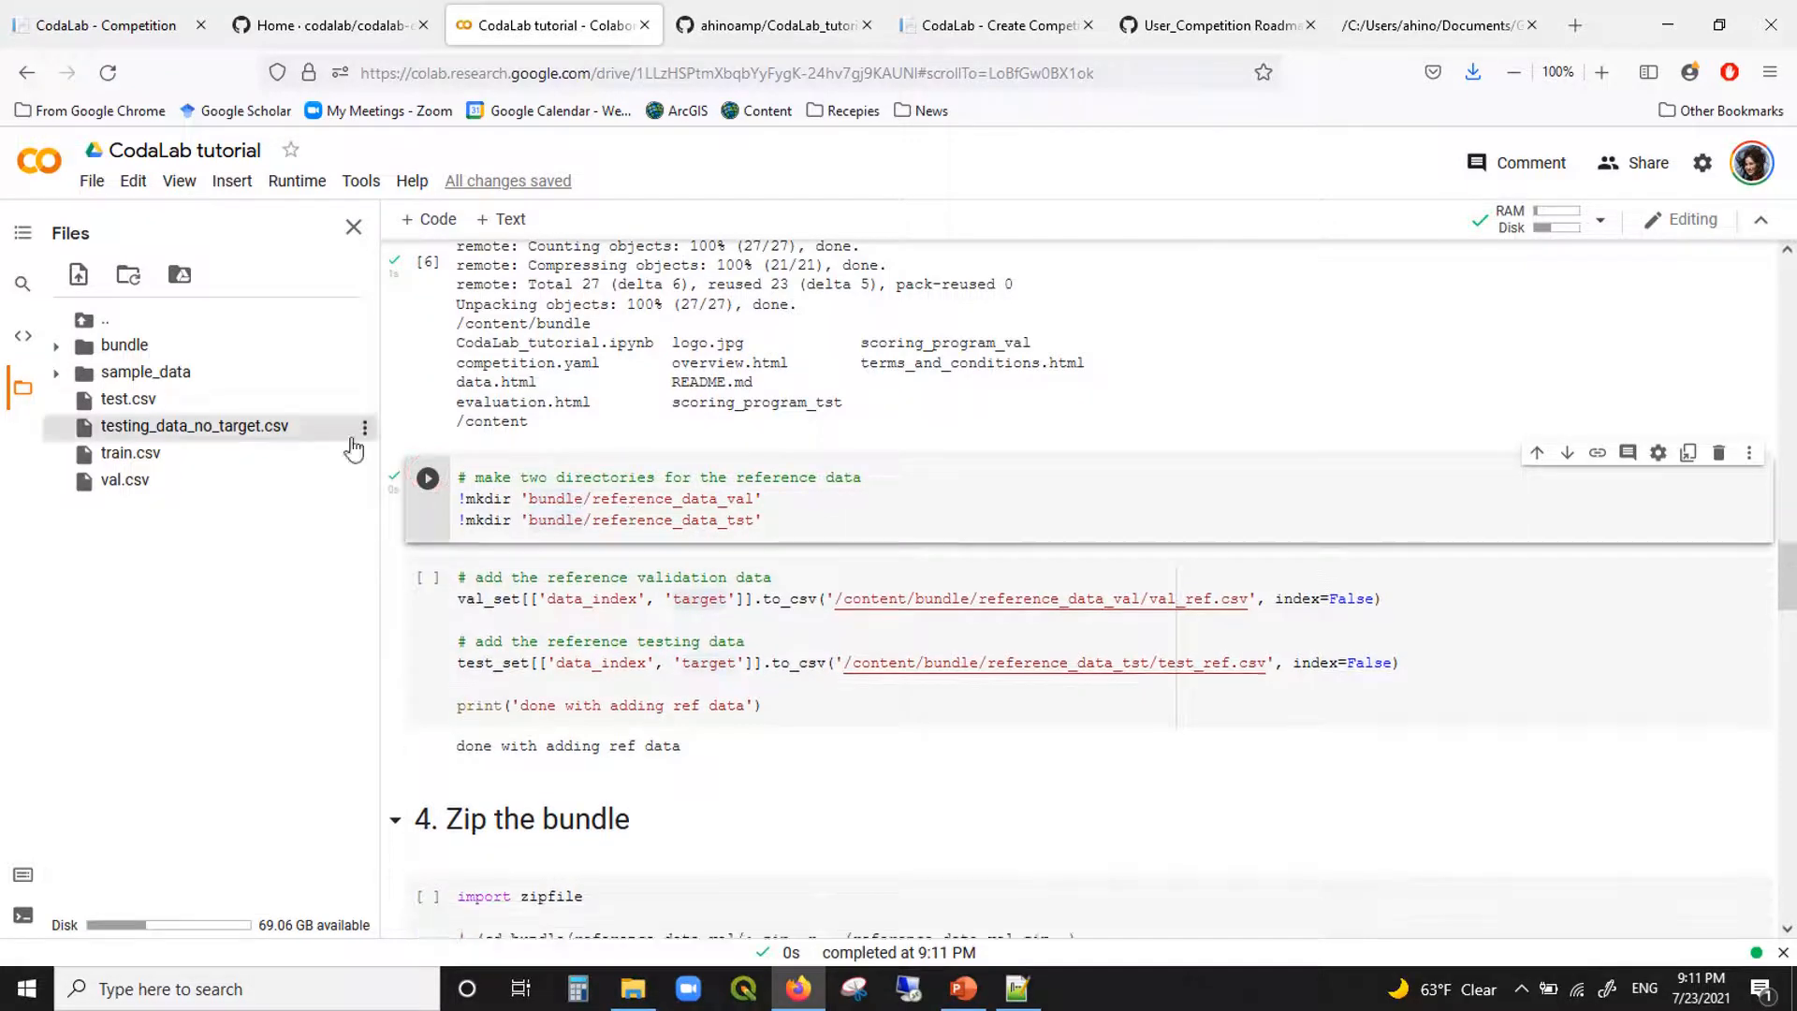
pyautogui.click(57, 348)
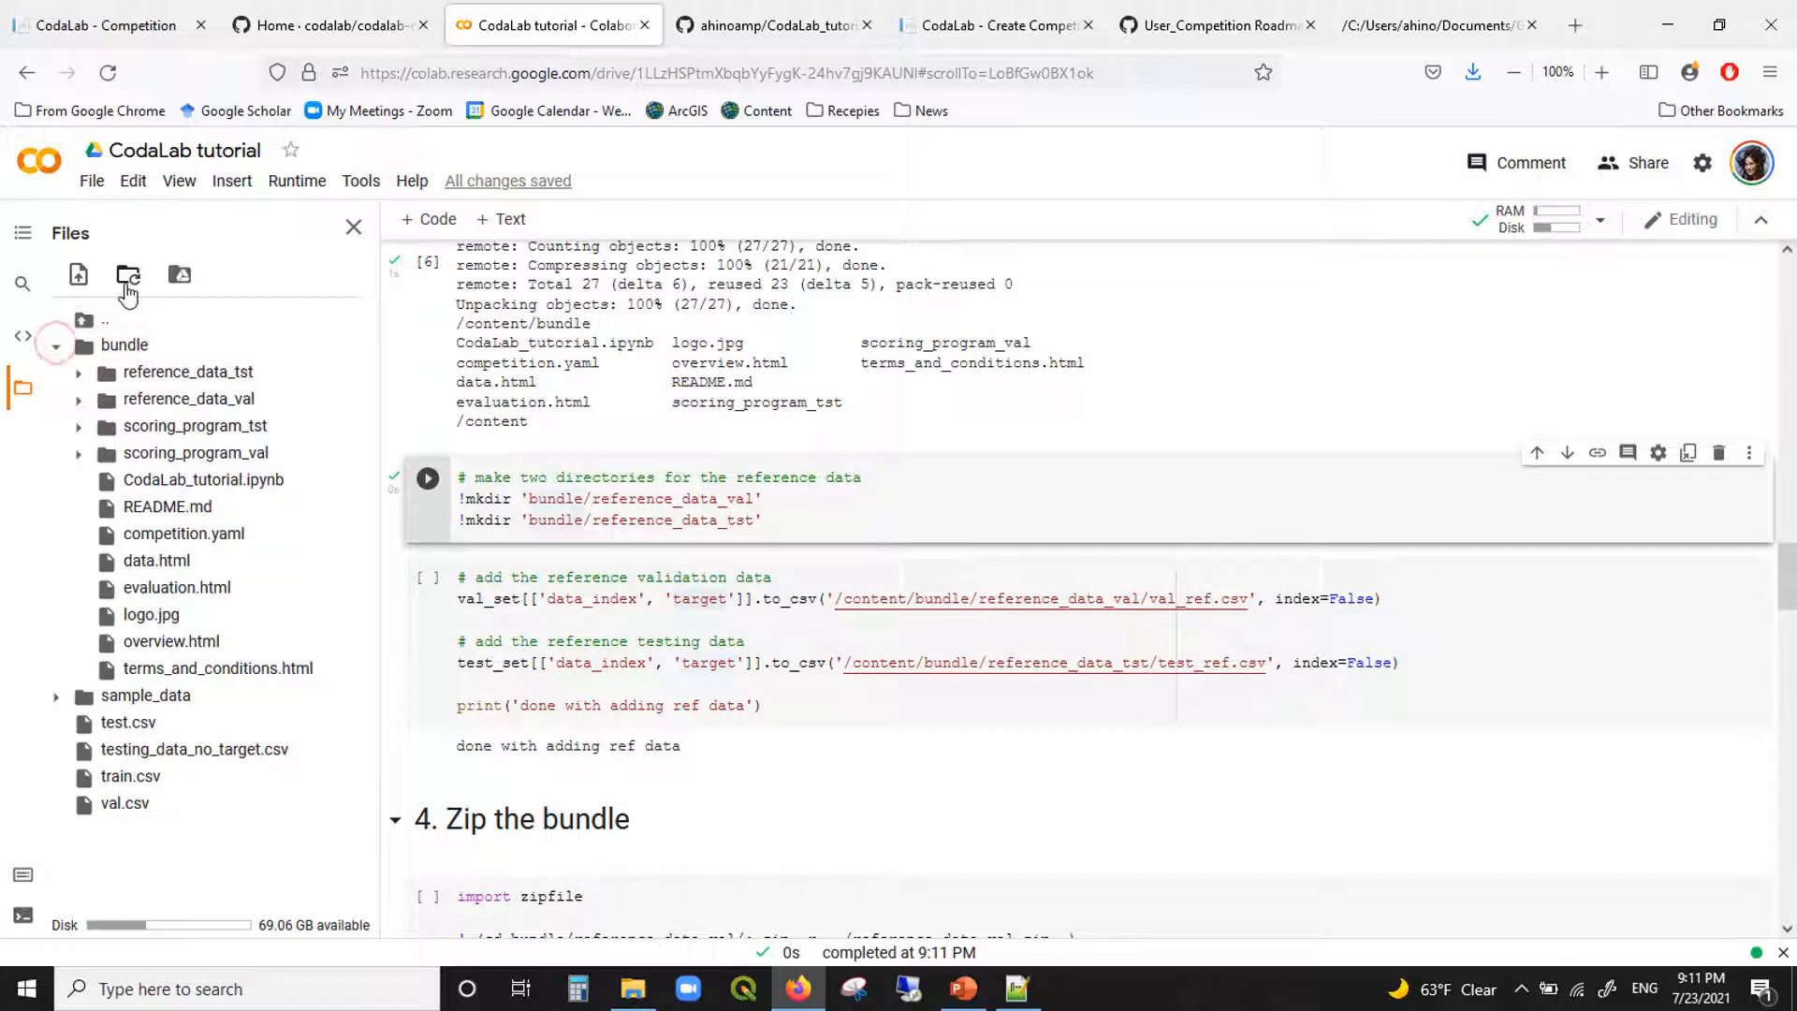
pyautogui.click(128, 274)
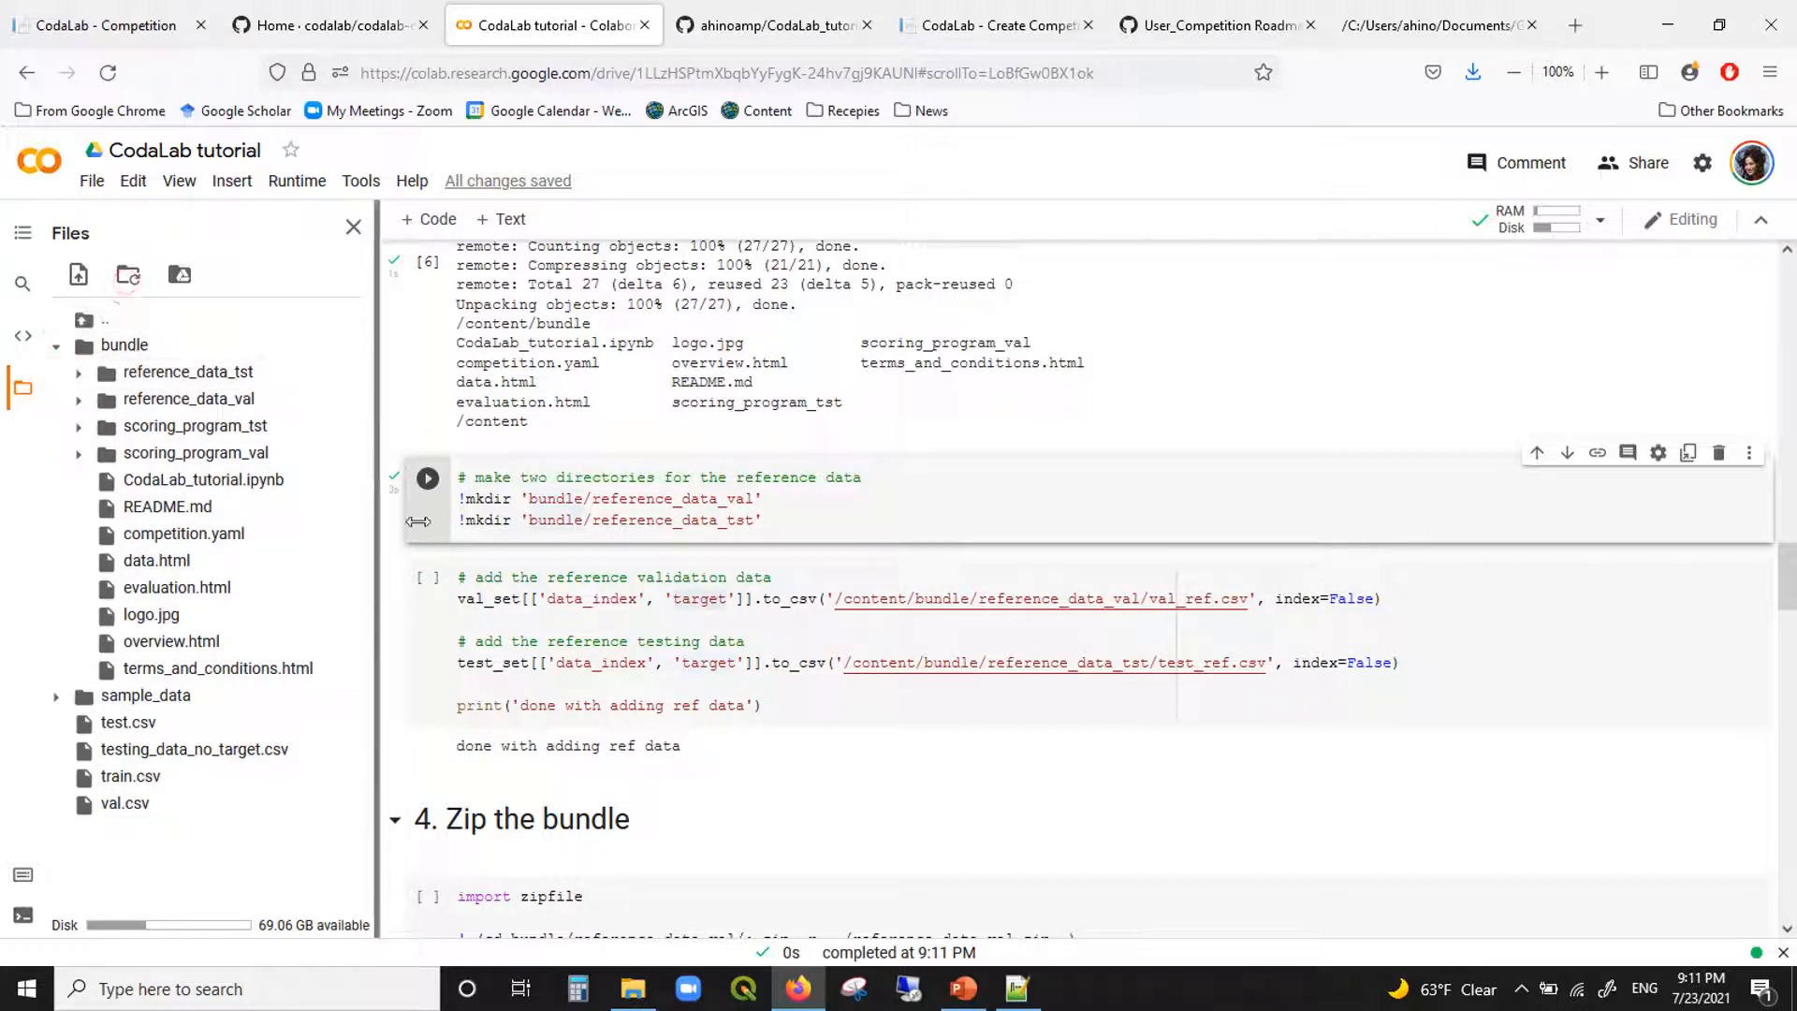
# Step: Run the notebook cell that writes val_ref.csv and test_ref.csv into the bundle's reference data directories
pyautogui.scroll(-2, 609, 527)
pyautogui.click(609, 527)
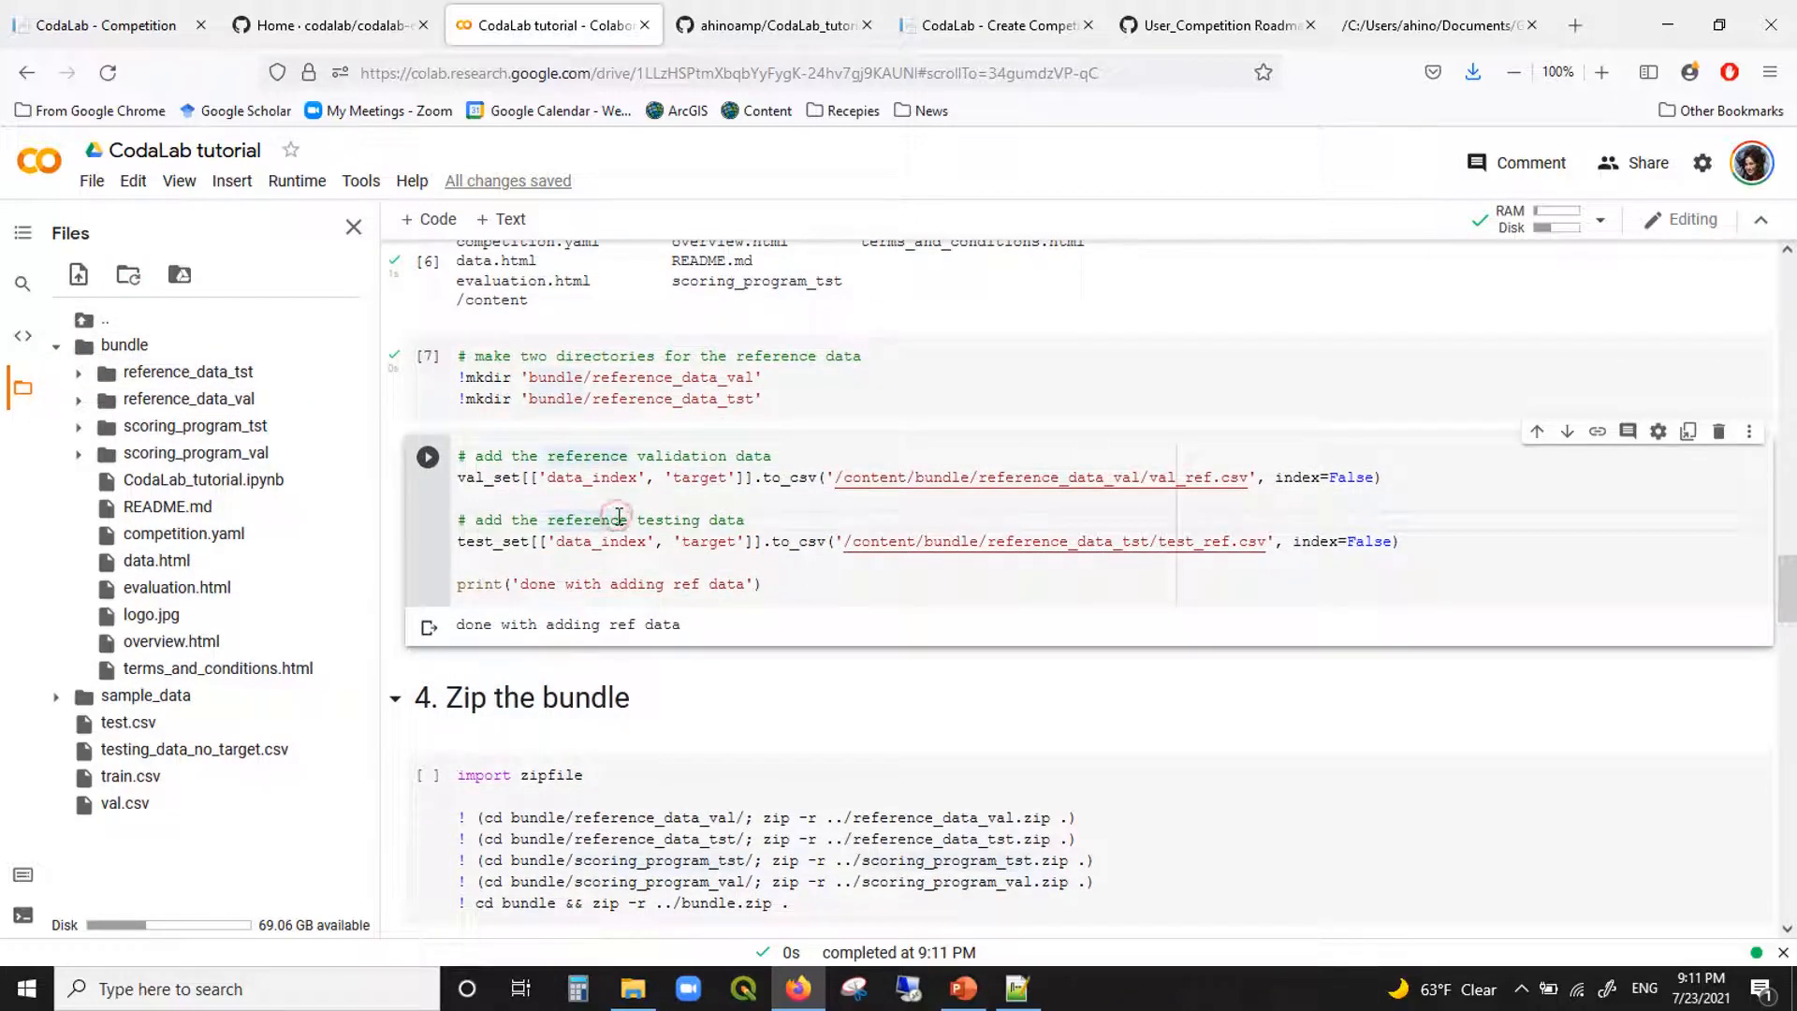
pyautogui.click(427, 458)
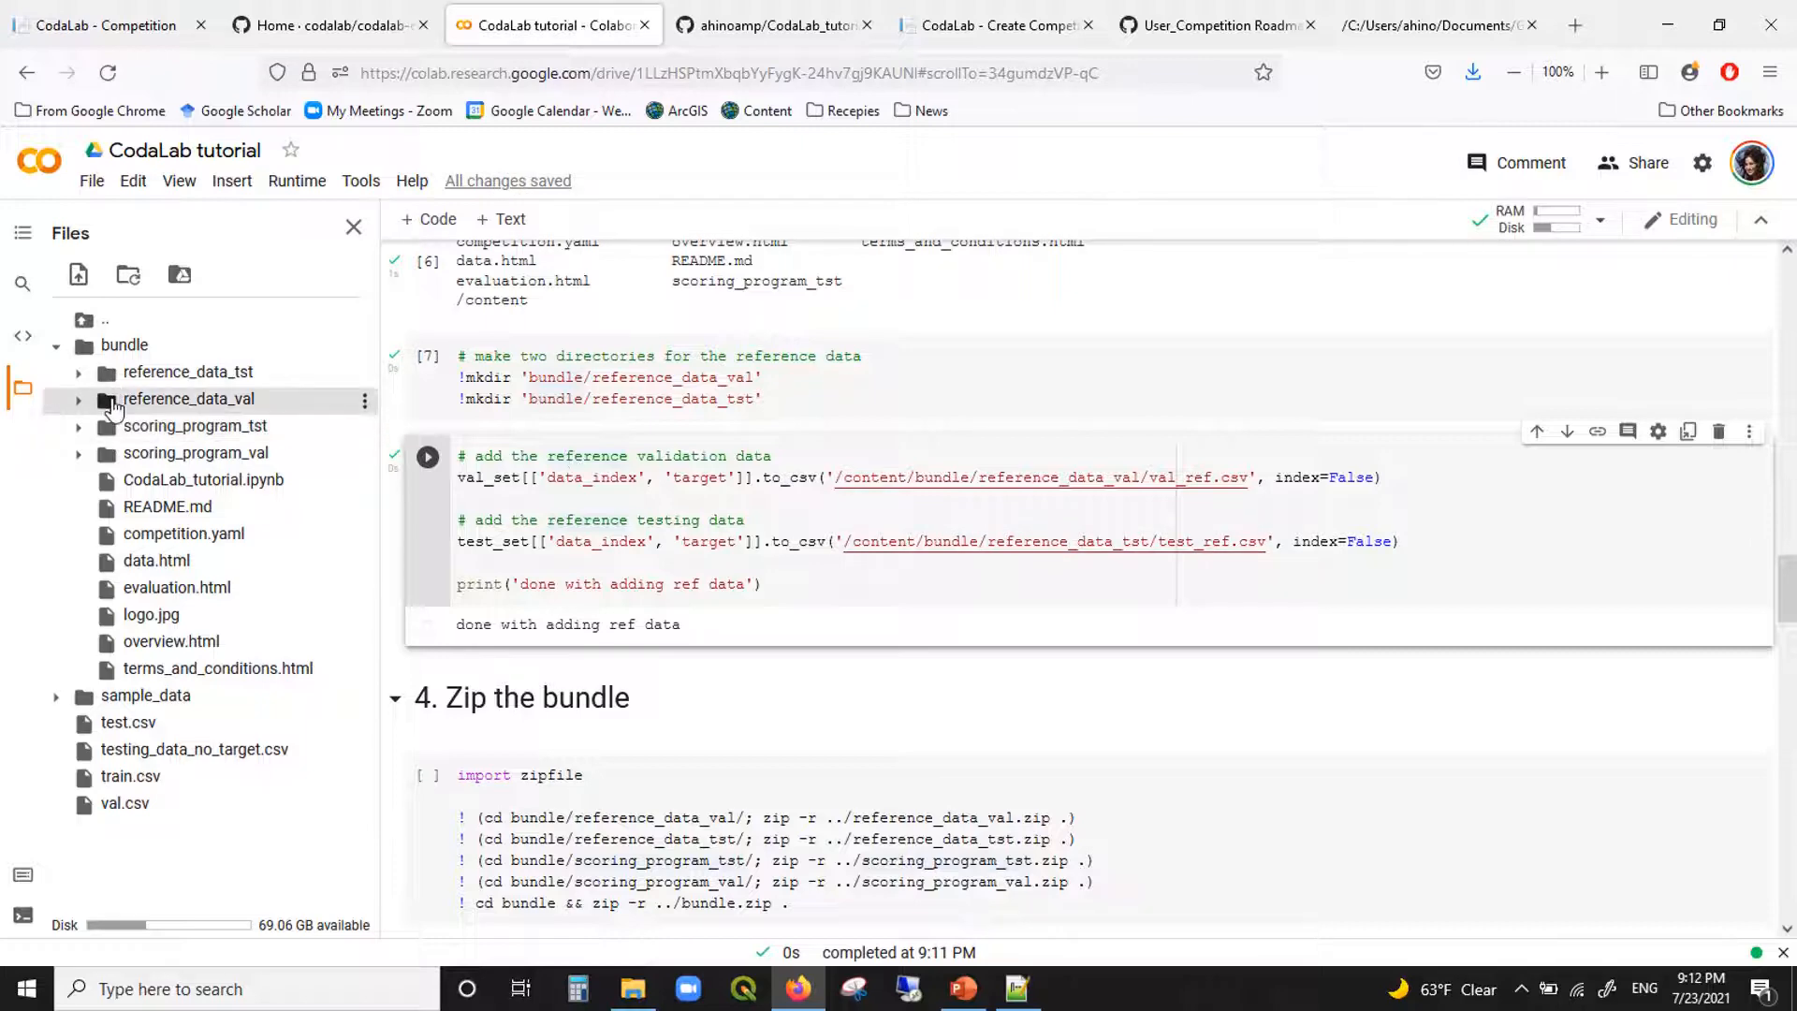
# Step: Run the section 4 cell that zips the reference data, scoring programs and whole bundle, and refresh the file list
pyautogui.scroll(-3, 580, 533)
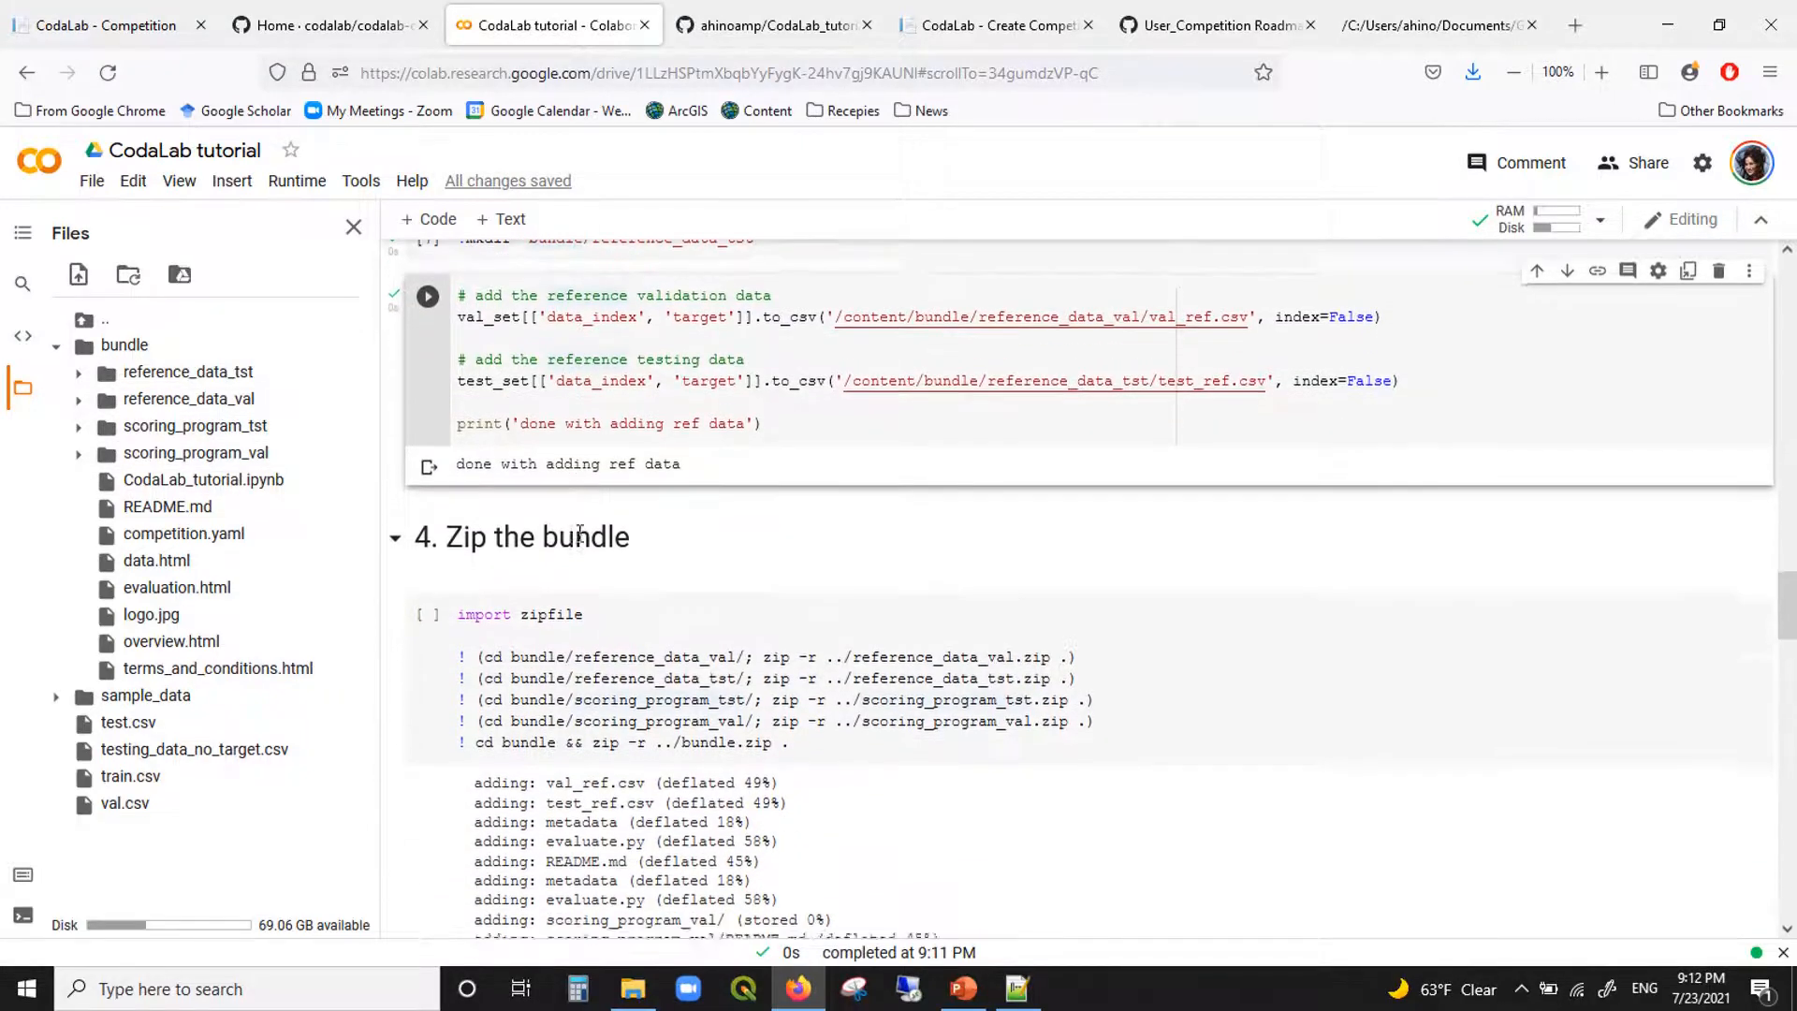
pyautogui.scroll(-2, 580, 533)
pyautogui.click(608, 438)
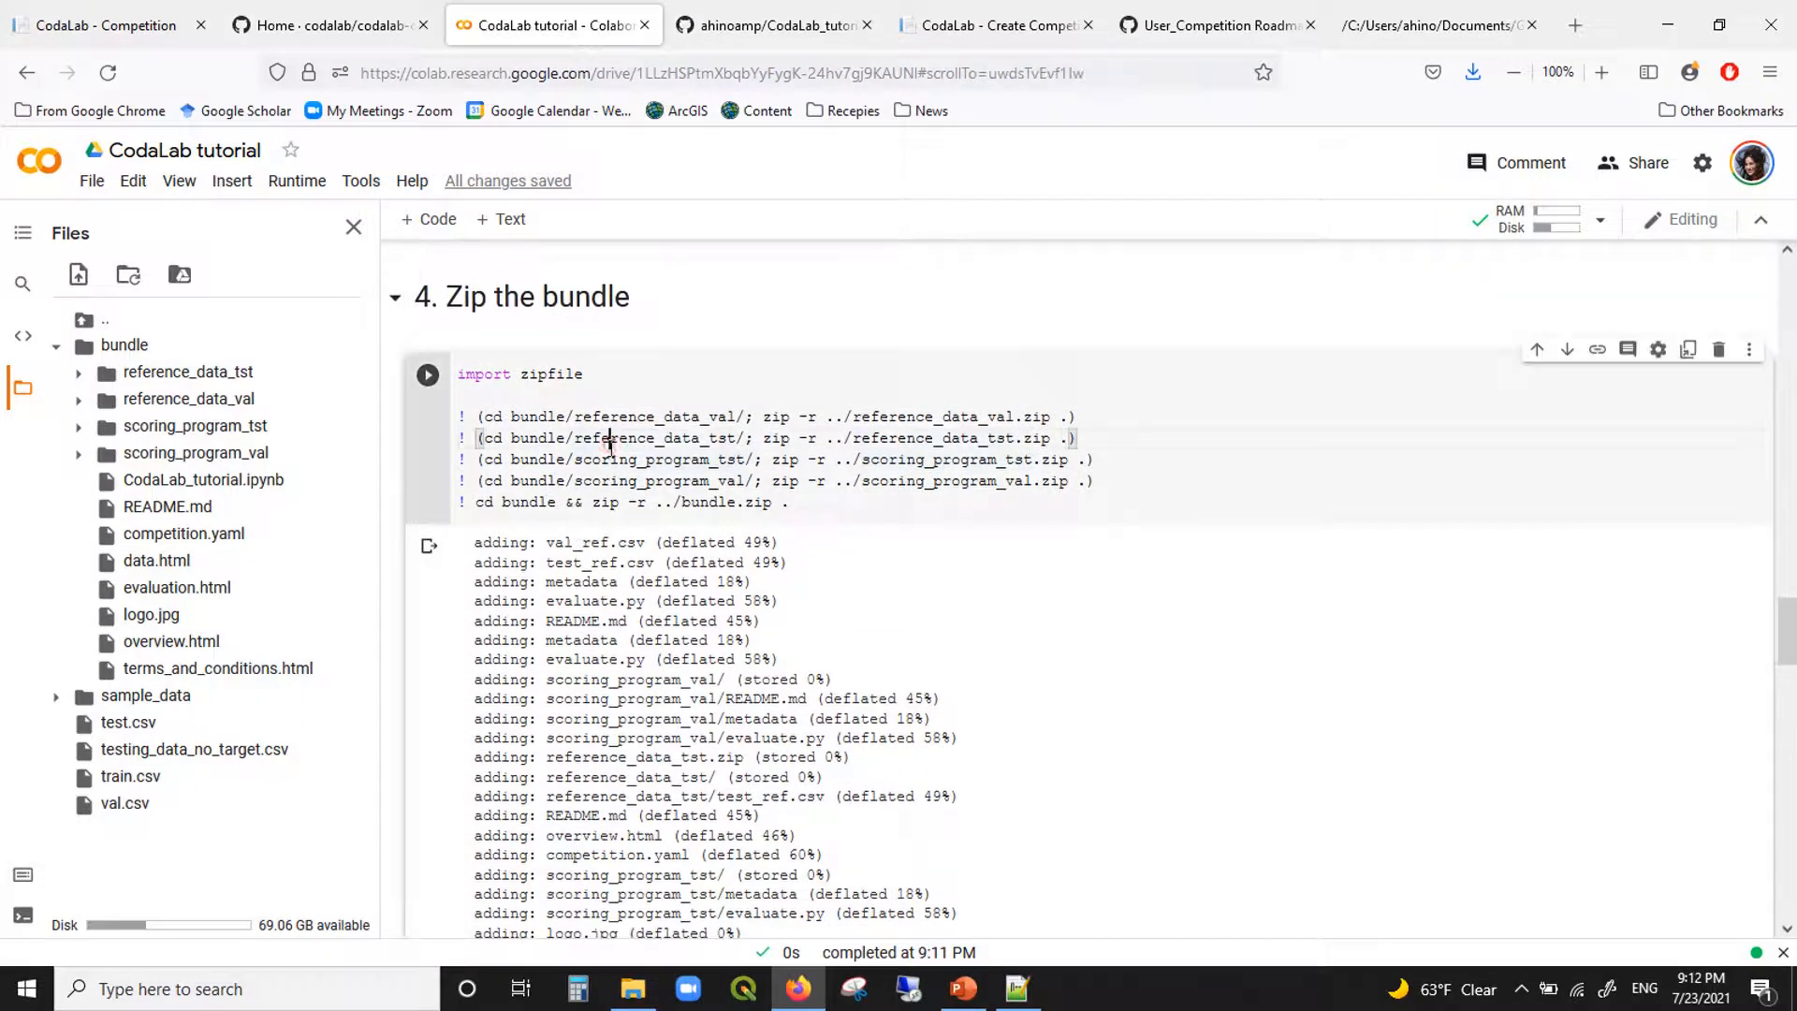
pyautogui.click(427, 375)
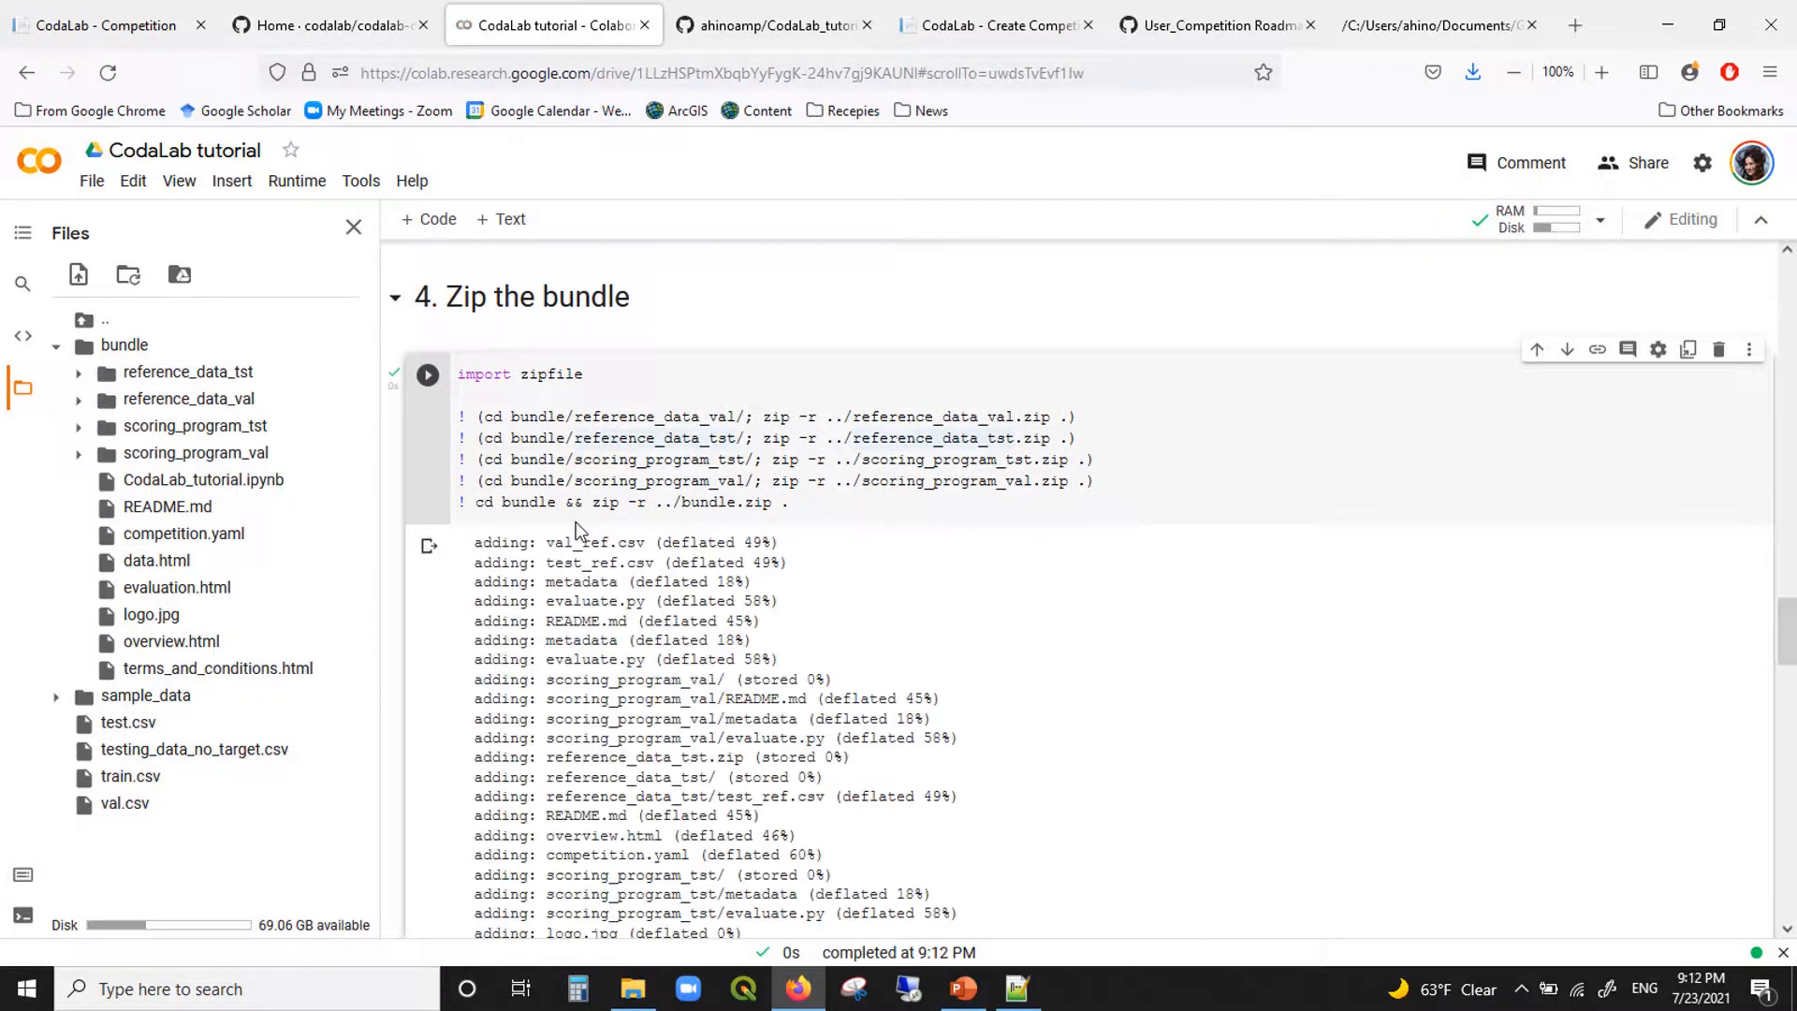
pyautogui.scroll(-1, 576, 521)
pyautogui.scroll(-6, 575, 521)
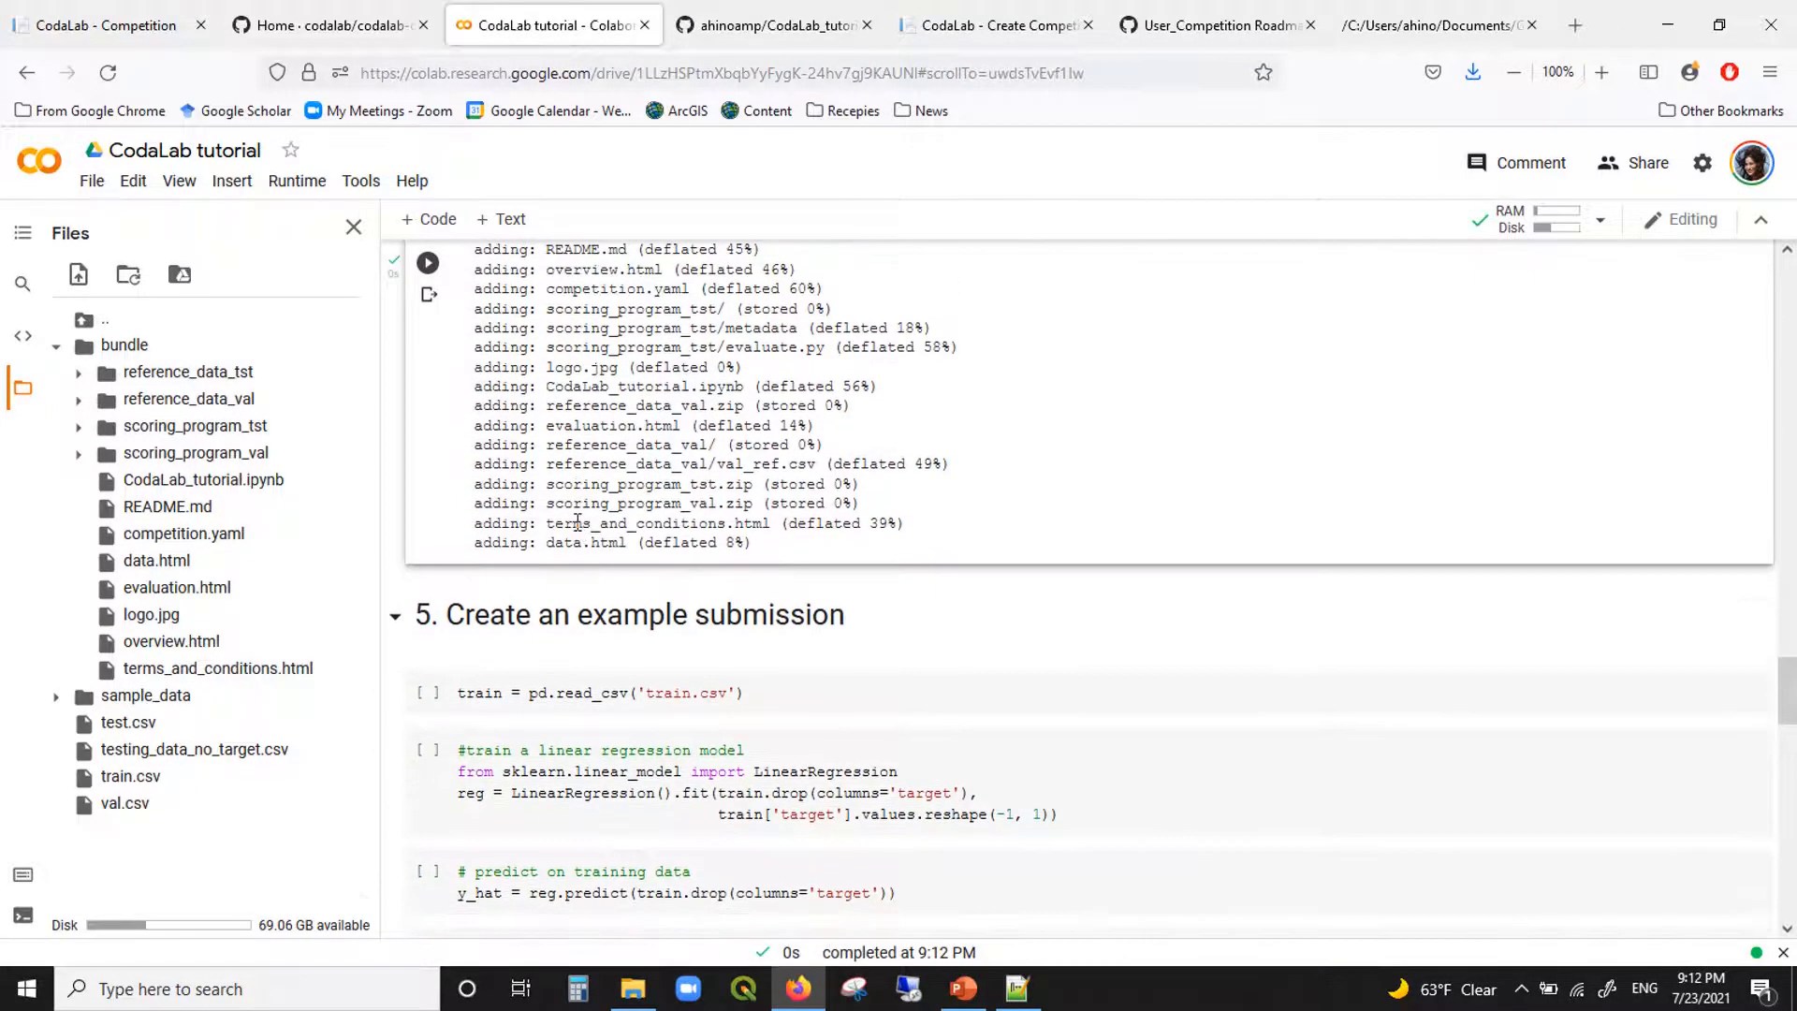
pyautogui.scroll(7, 577, 523)
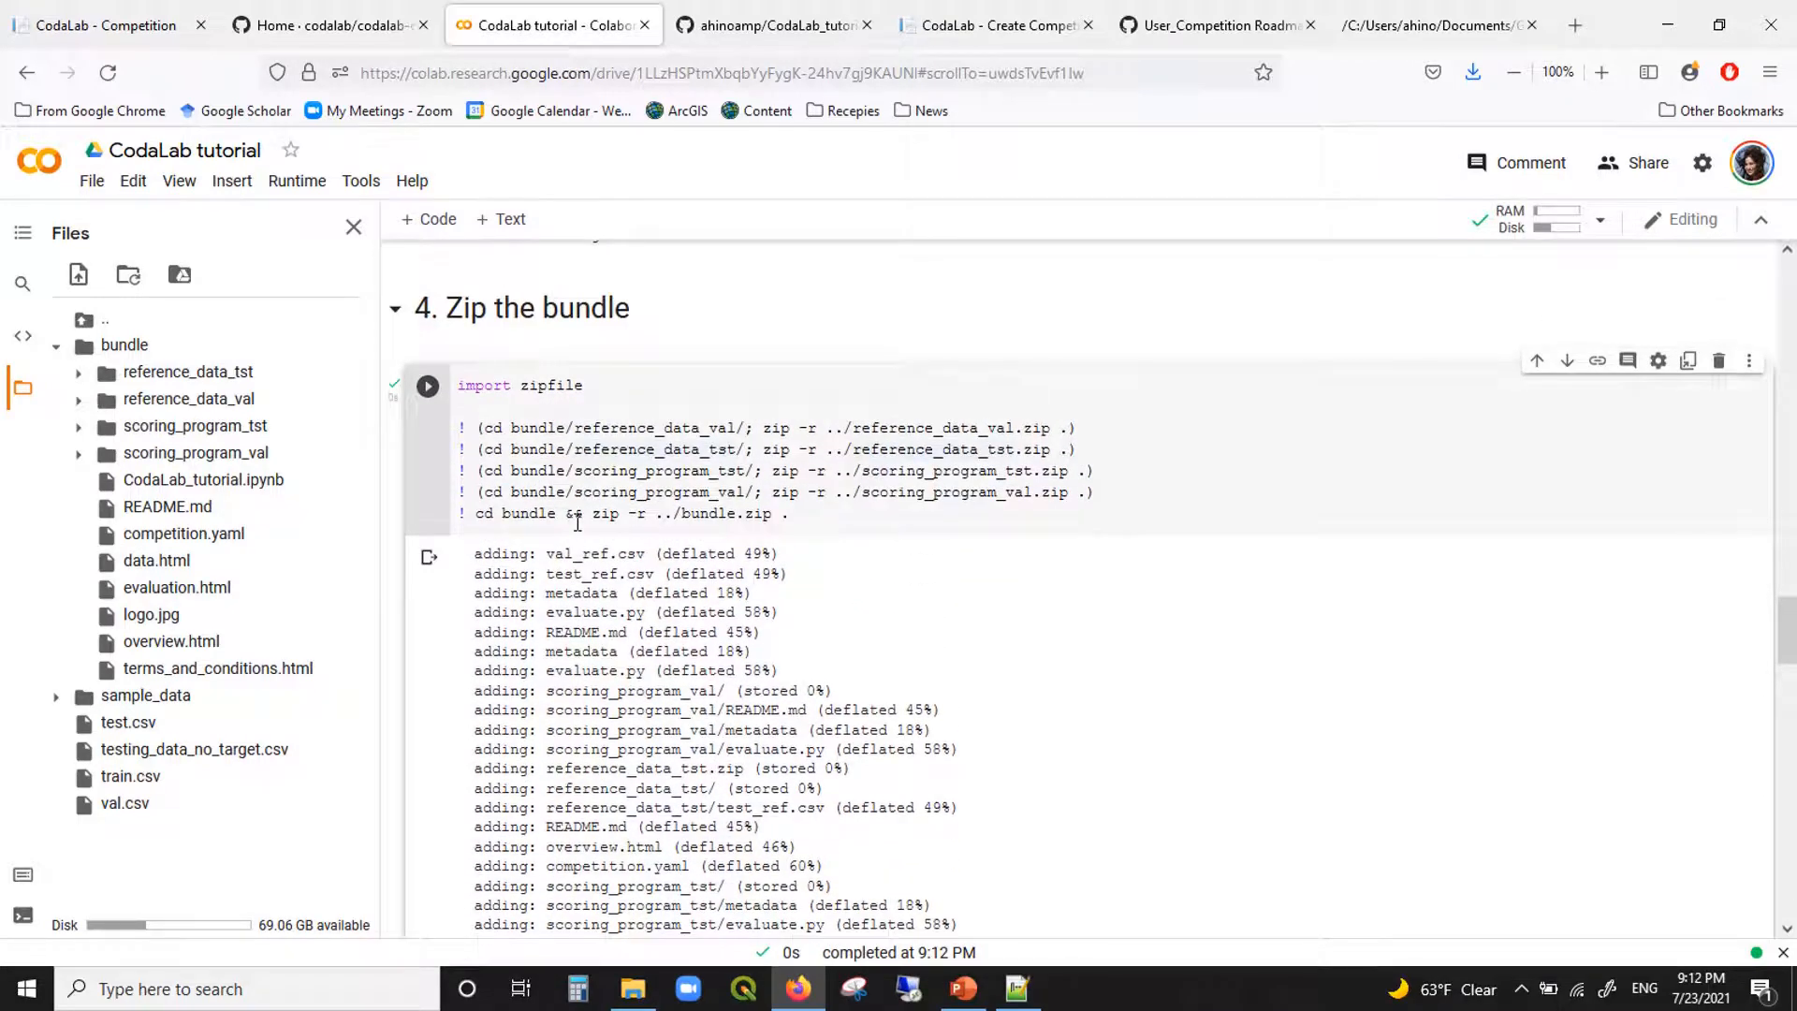
pyautogui.click(712, 517)
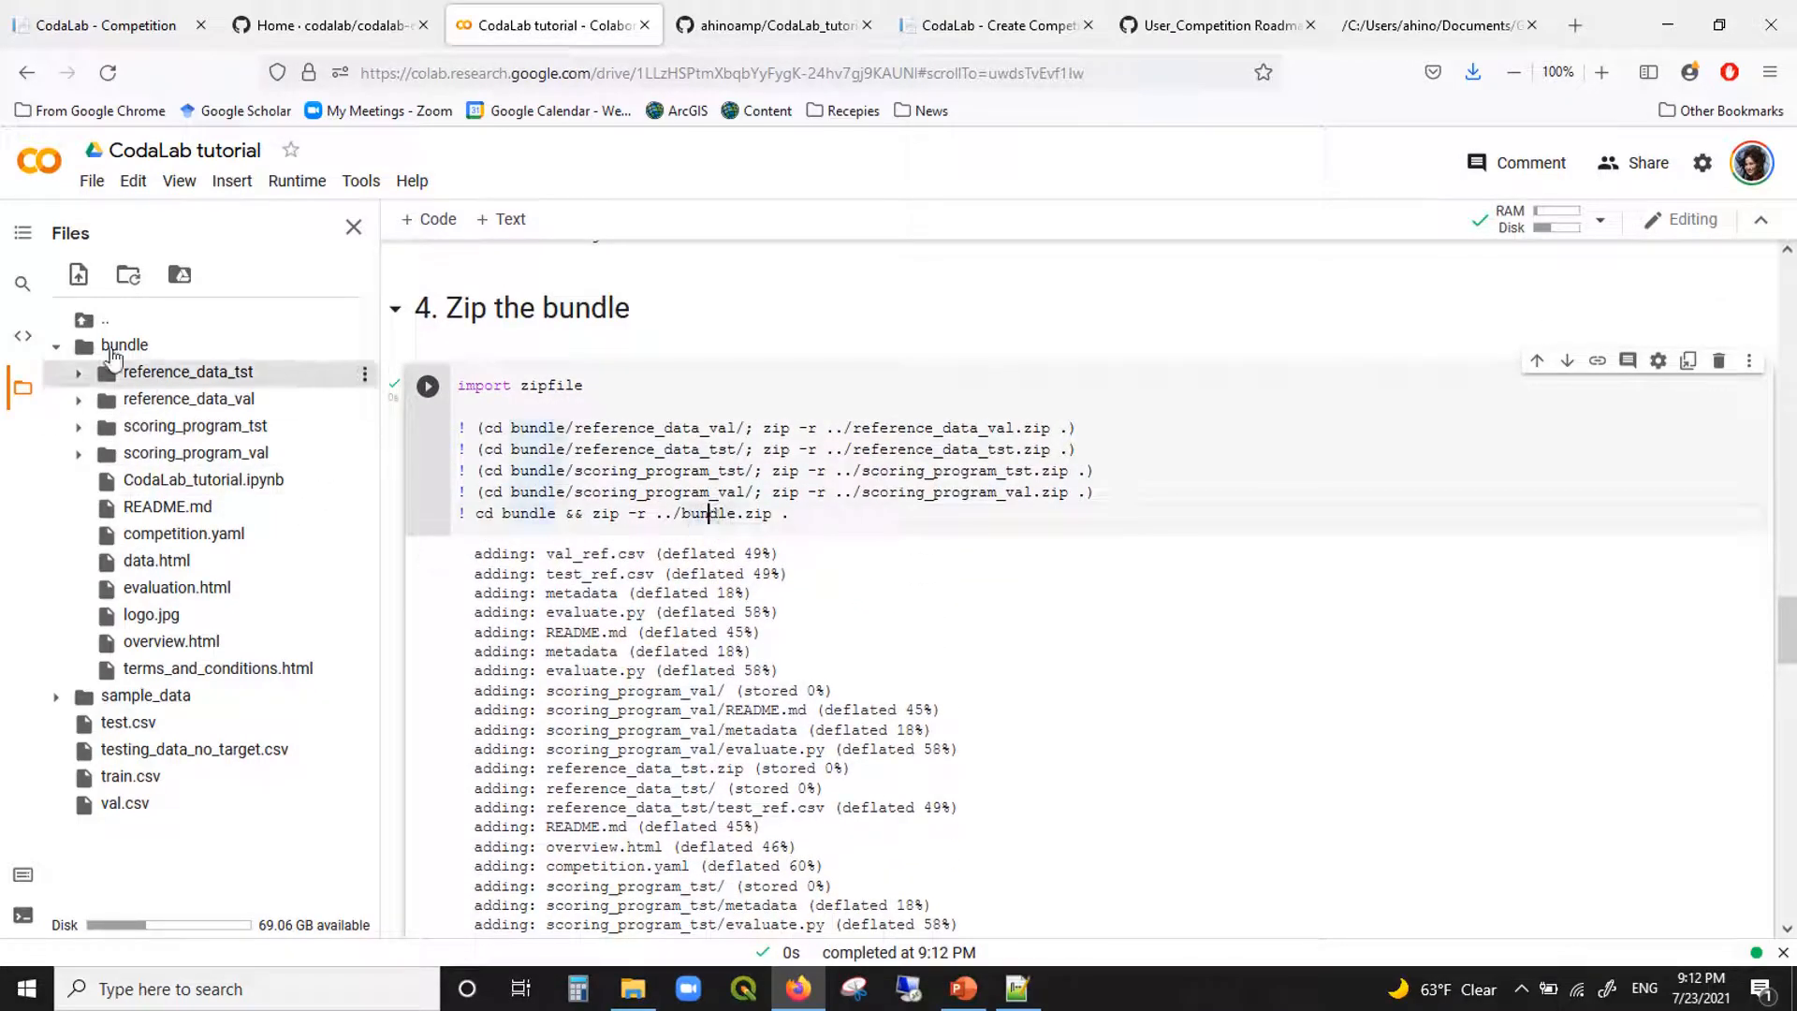
pyautogui.click(130, 278)
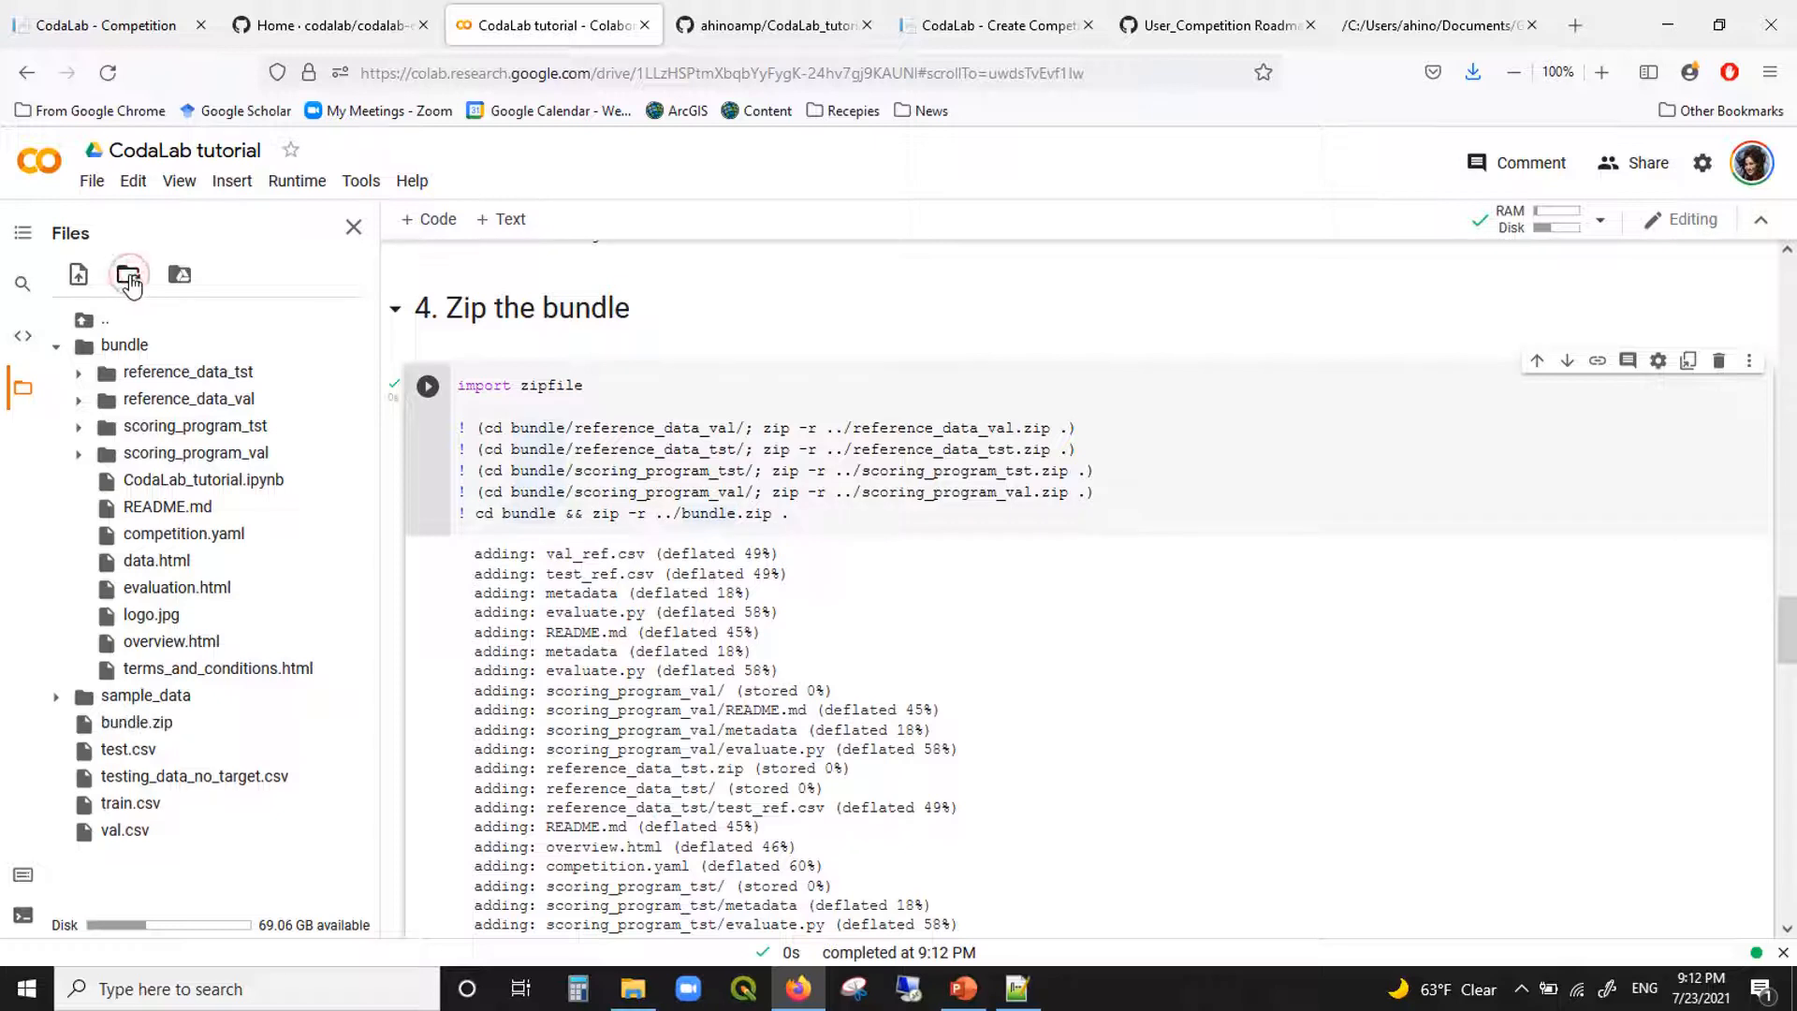
# Step: Start downloading bundle.zip from the Colab file list, choosing to save the file
pyautogui.scroll(-1, 163, 753)
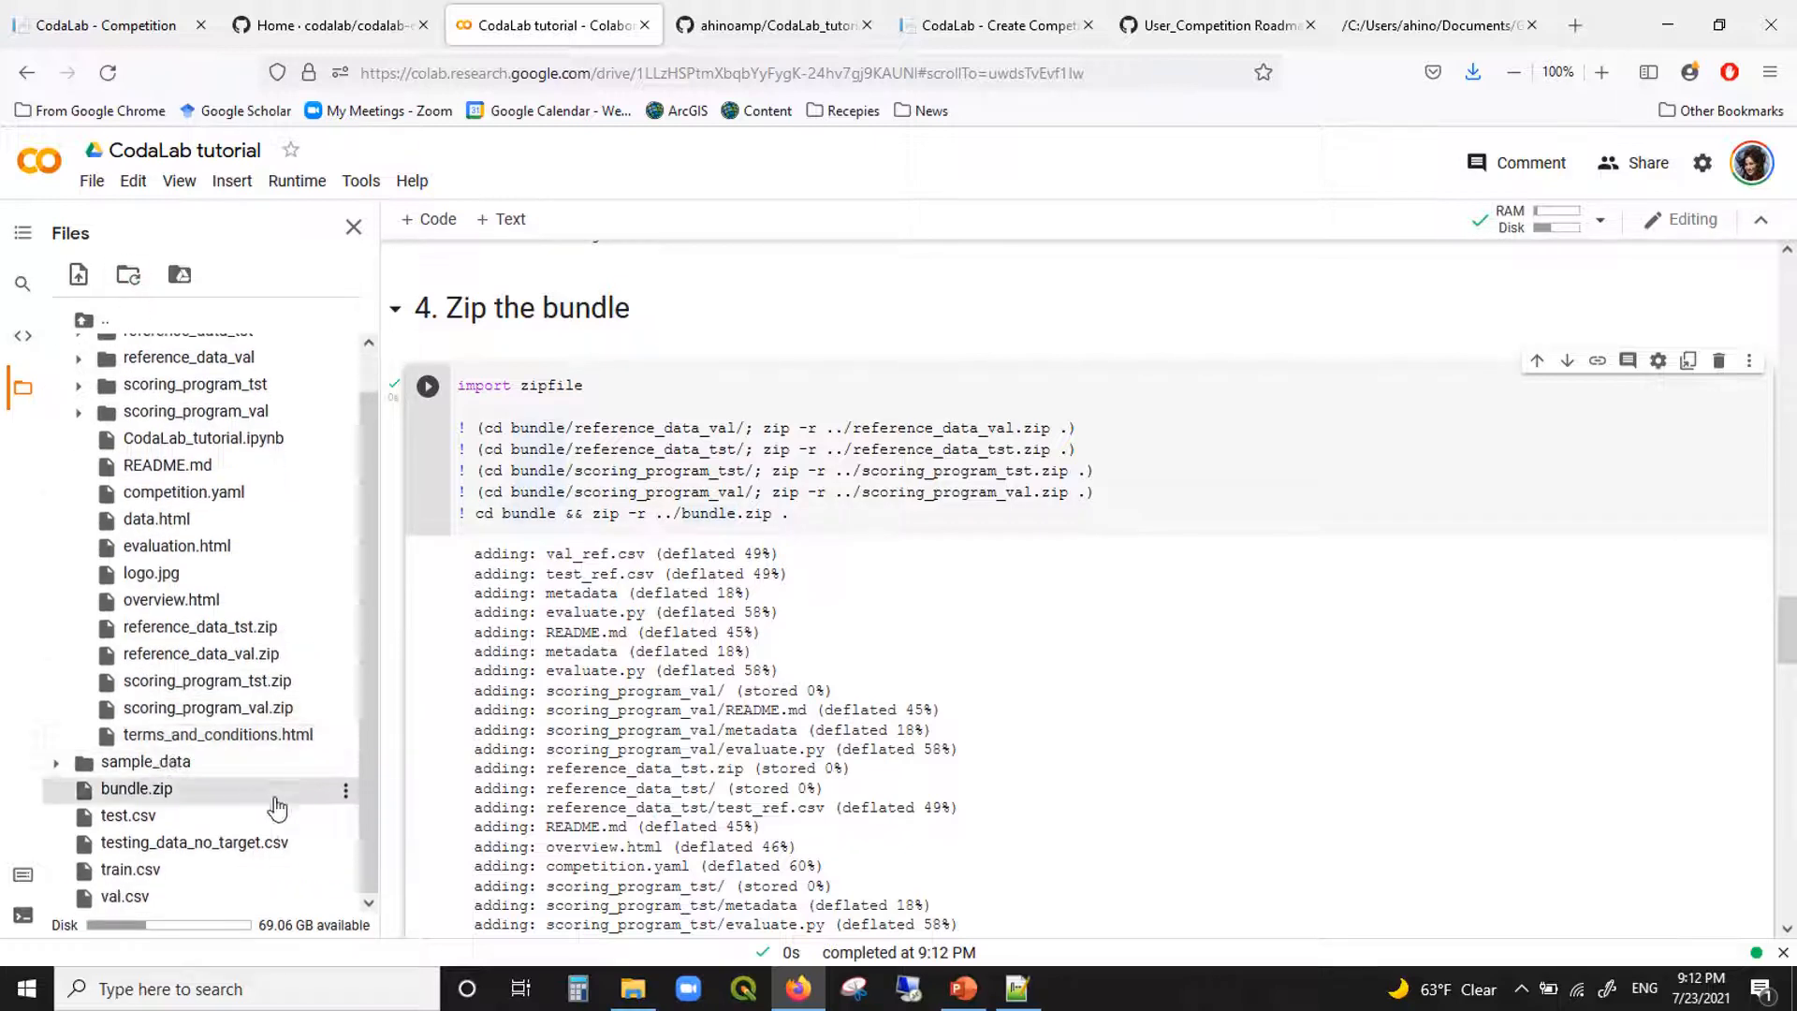
pyautogui.click(346, 791)
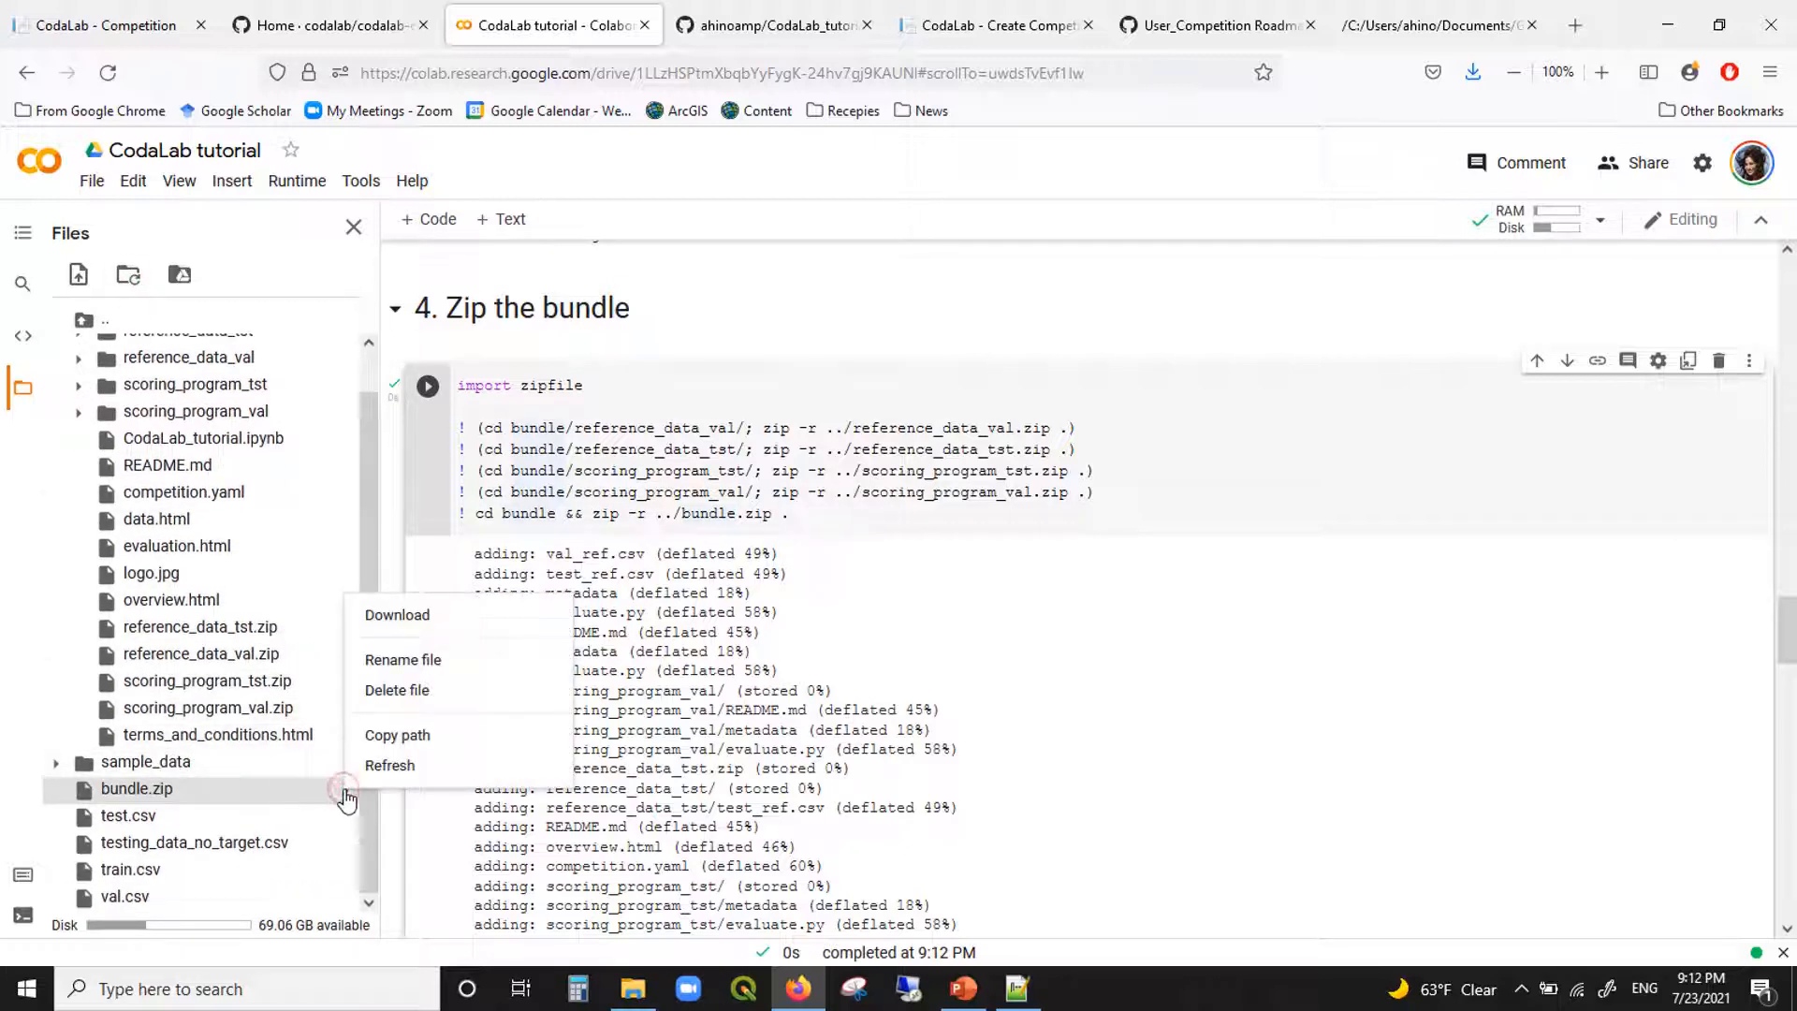
pyautogui.click(505, 621)
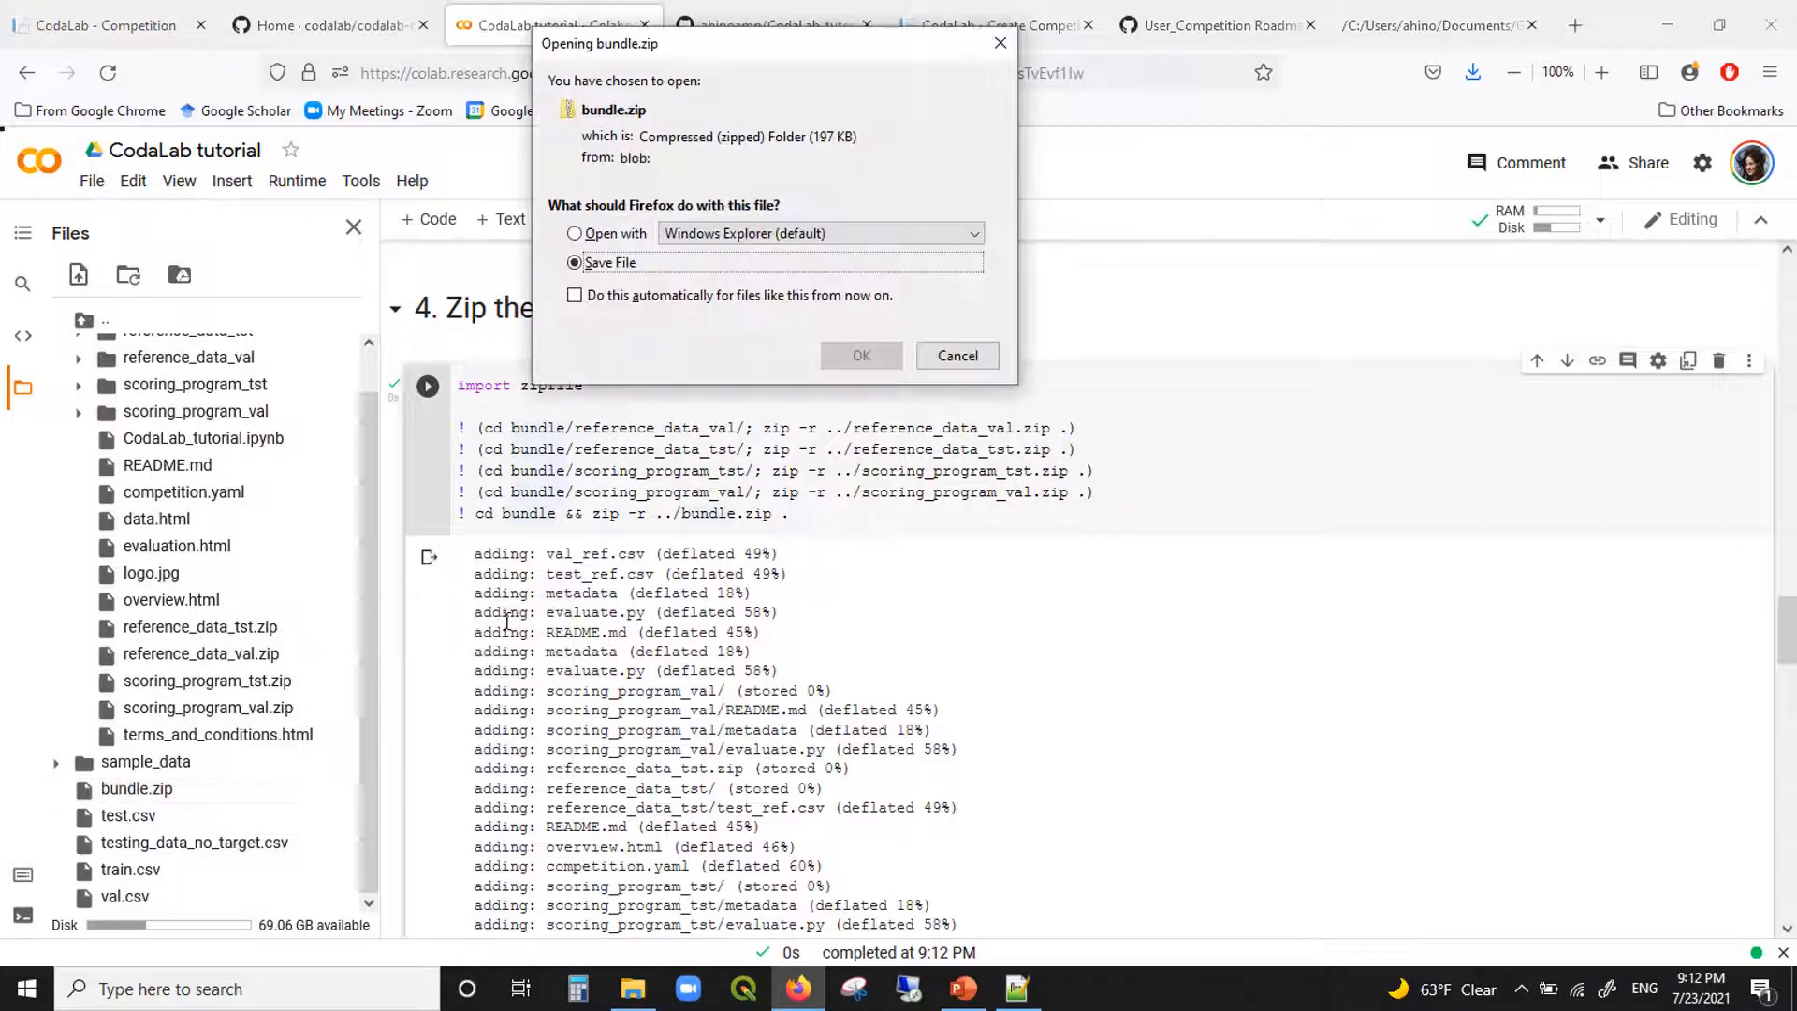
pyautogui.click(861, 355)
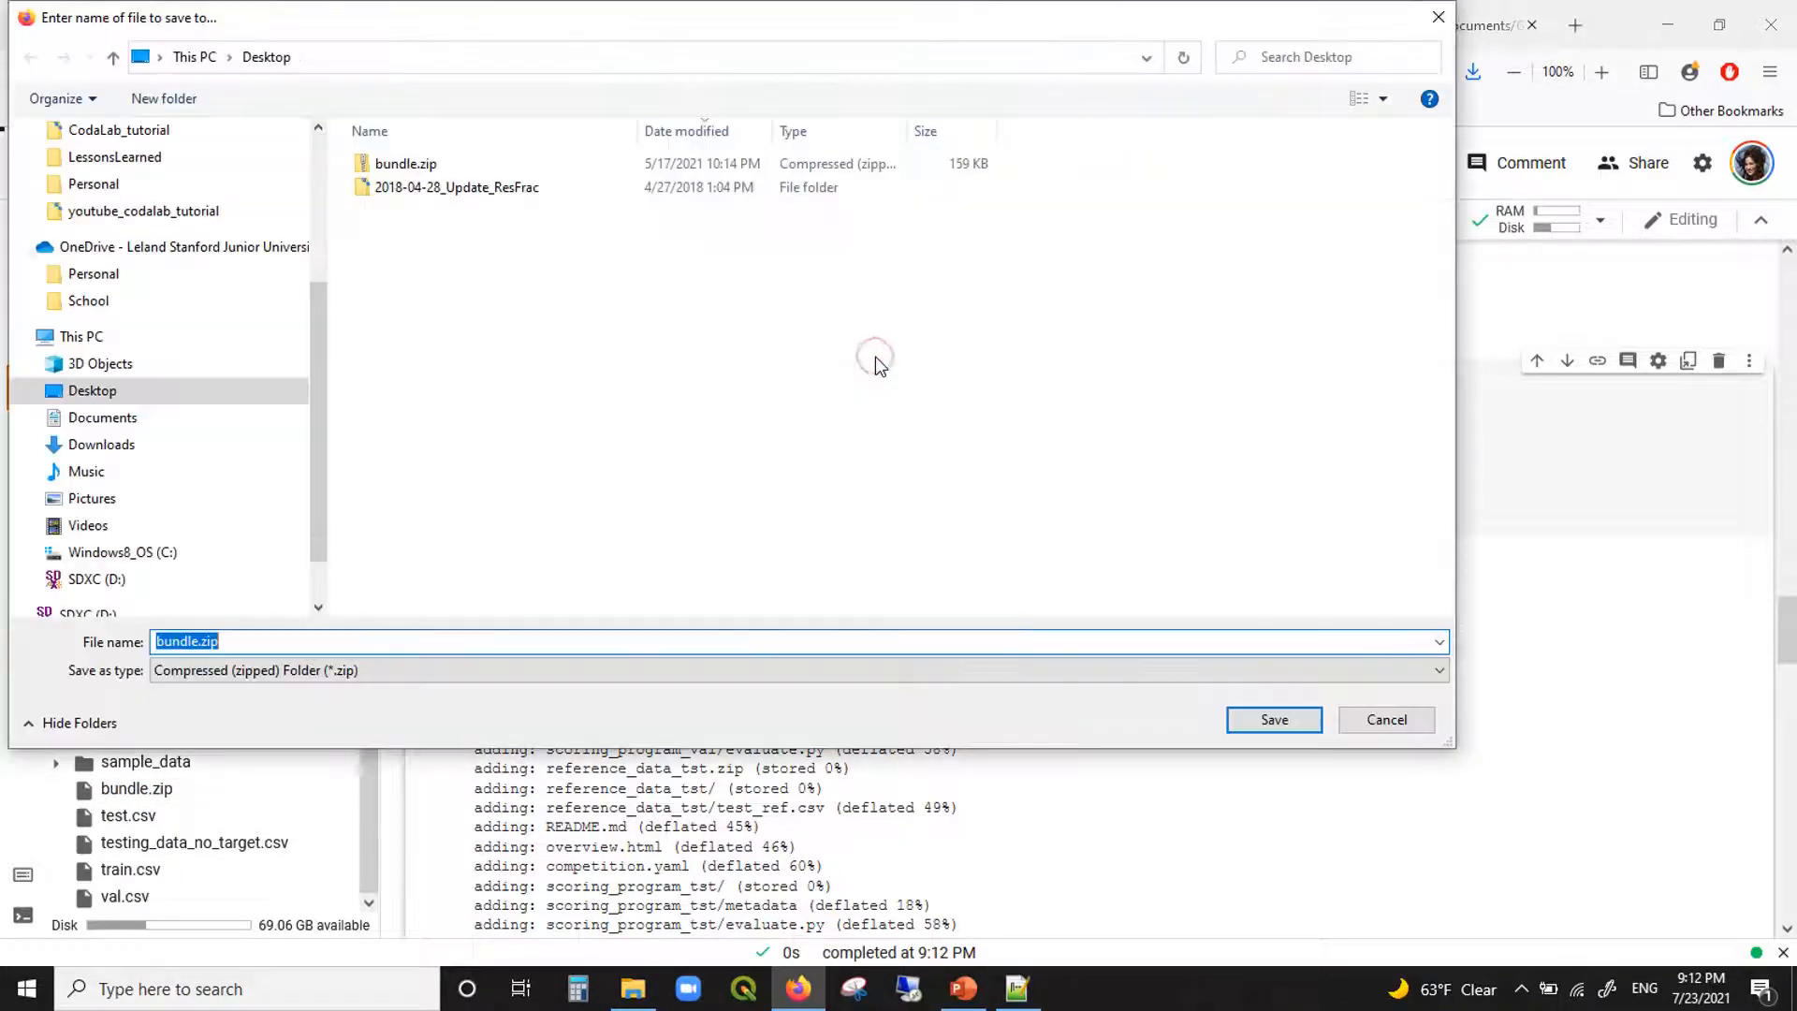
# Step: Delete the old bundle.zip and the 2018-04-28_Update_ResFrac folder from the Desktop within the save dialog
pyautogui.click(487, 169)
pyautogui.press('Delete')
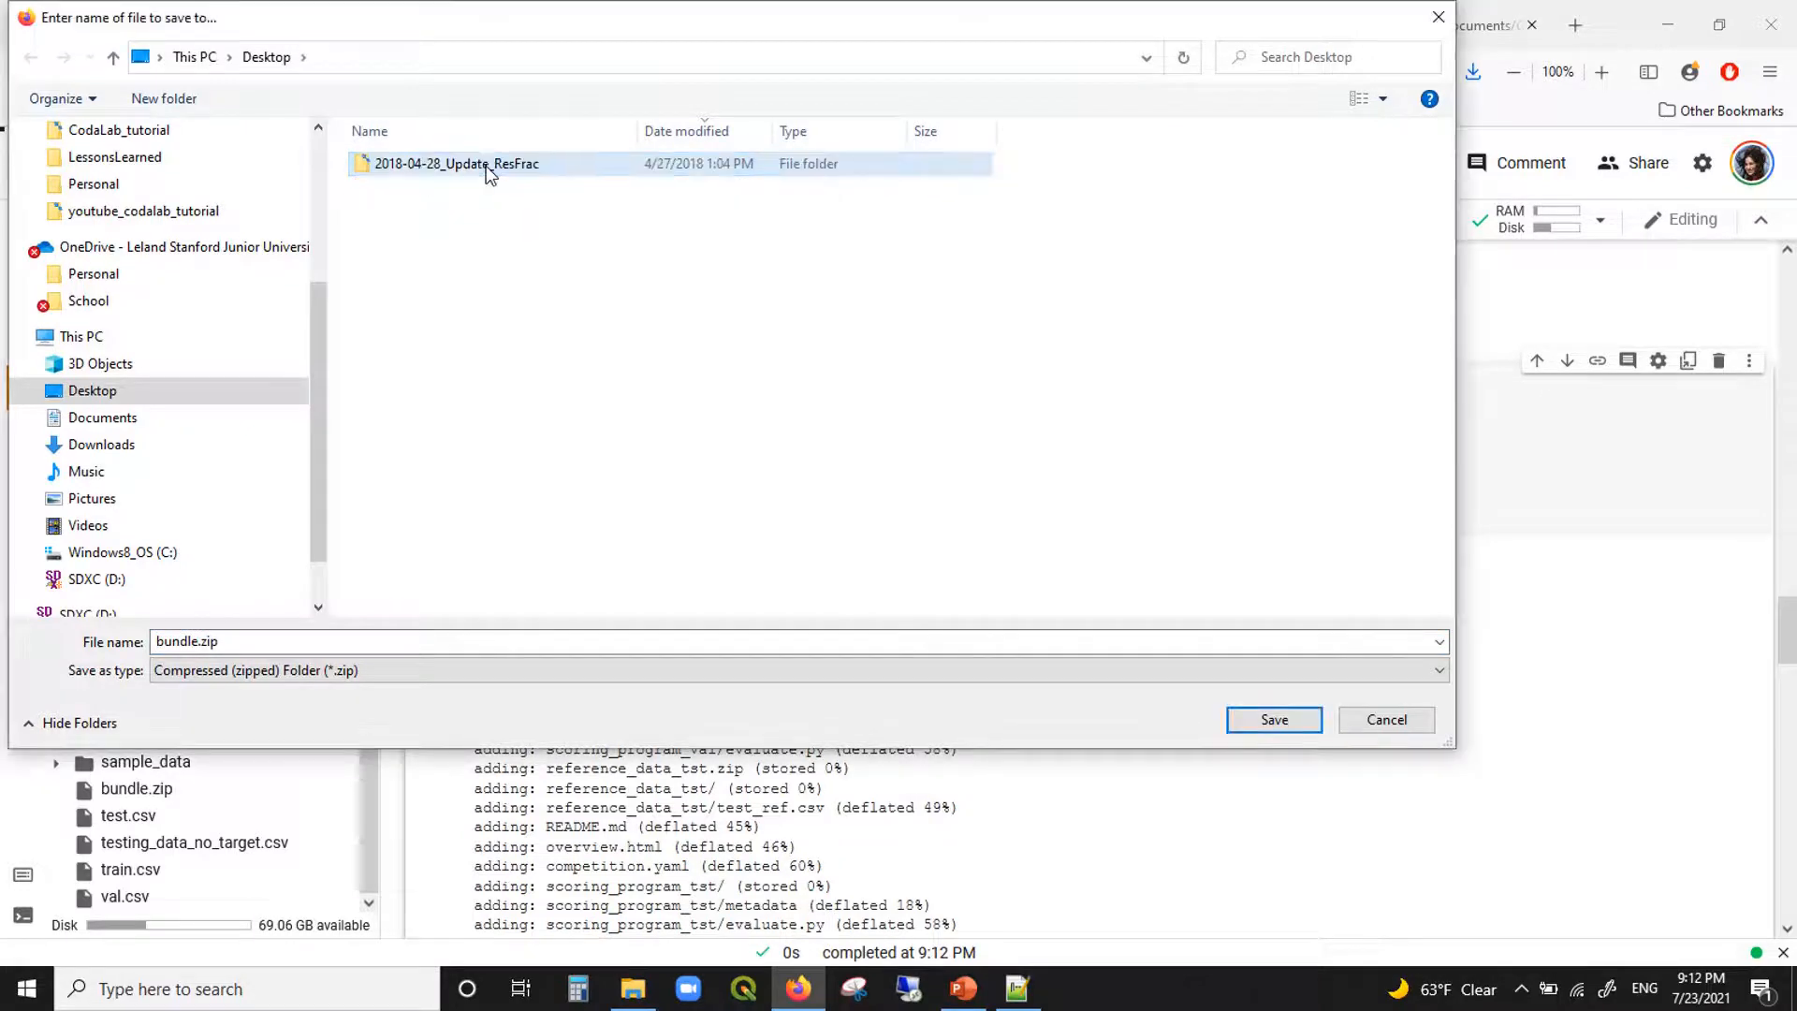
pyautogui.click(833, 639)
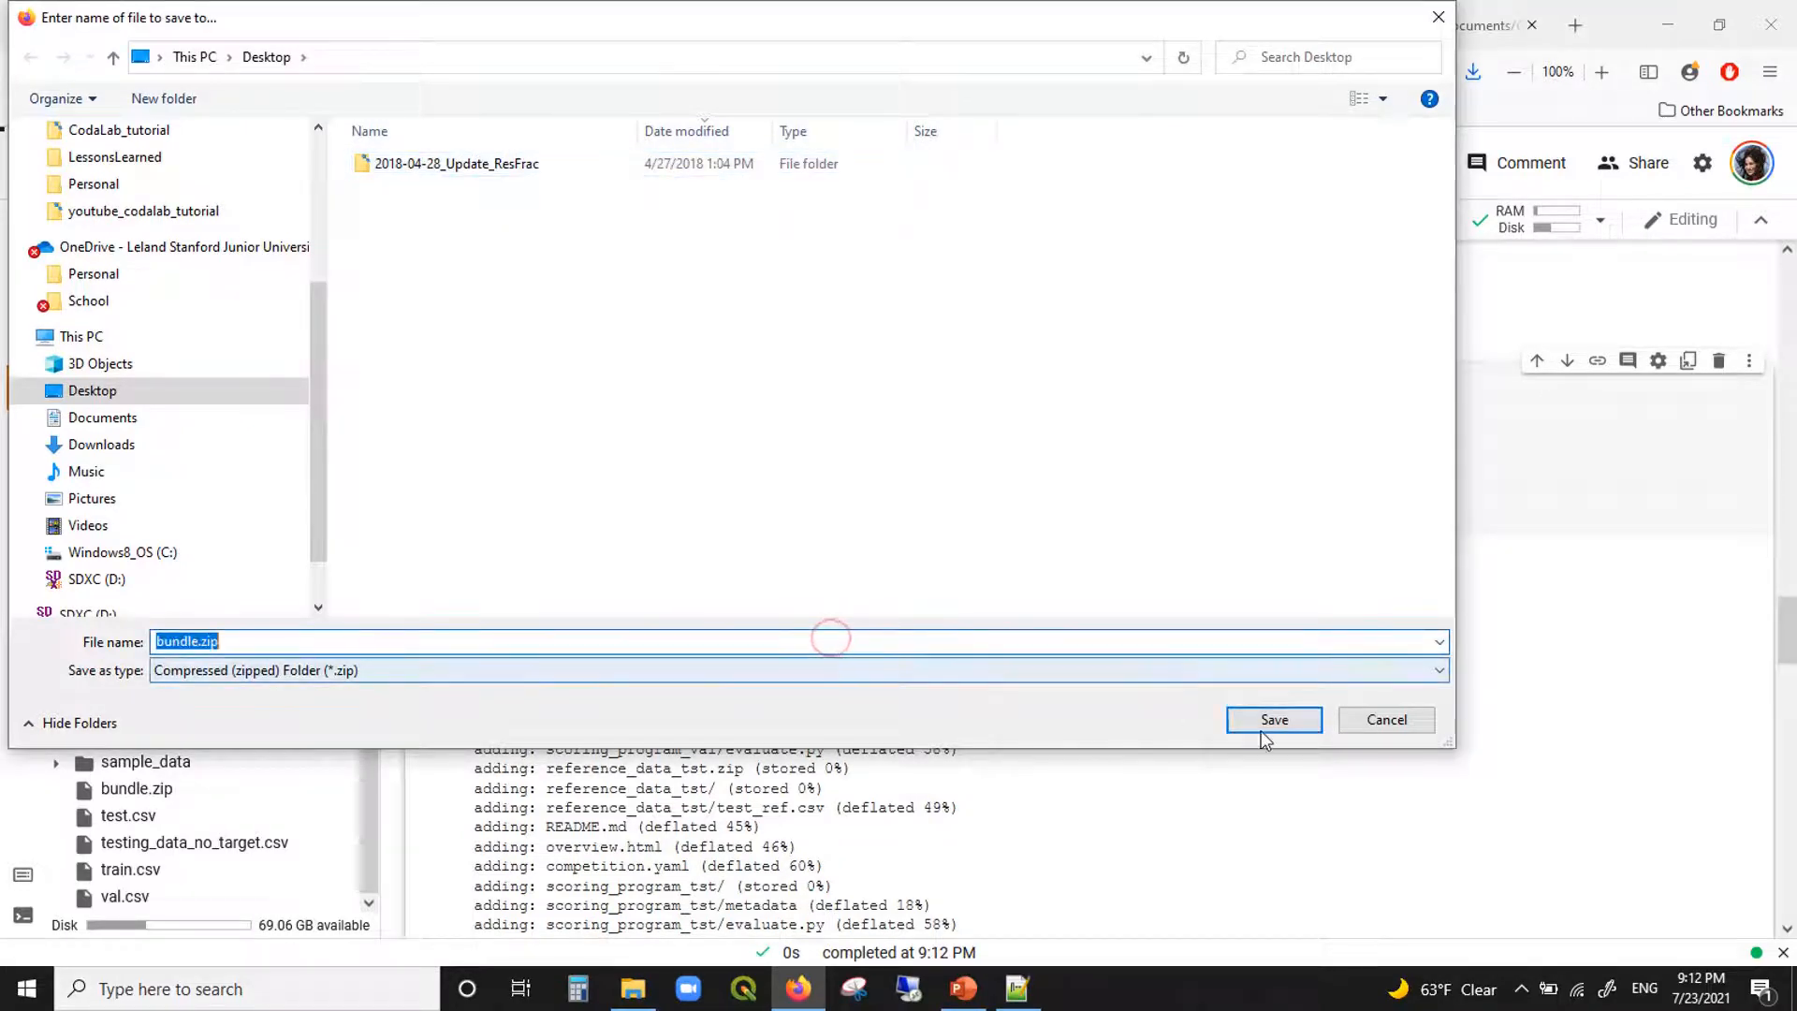
pyautogui.click(778, 164)
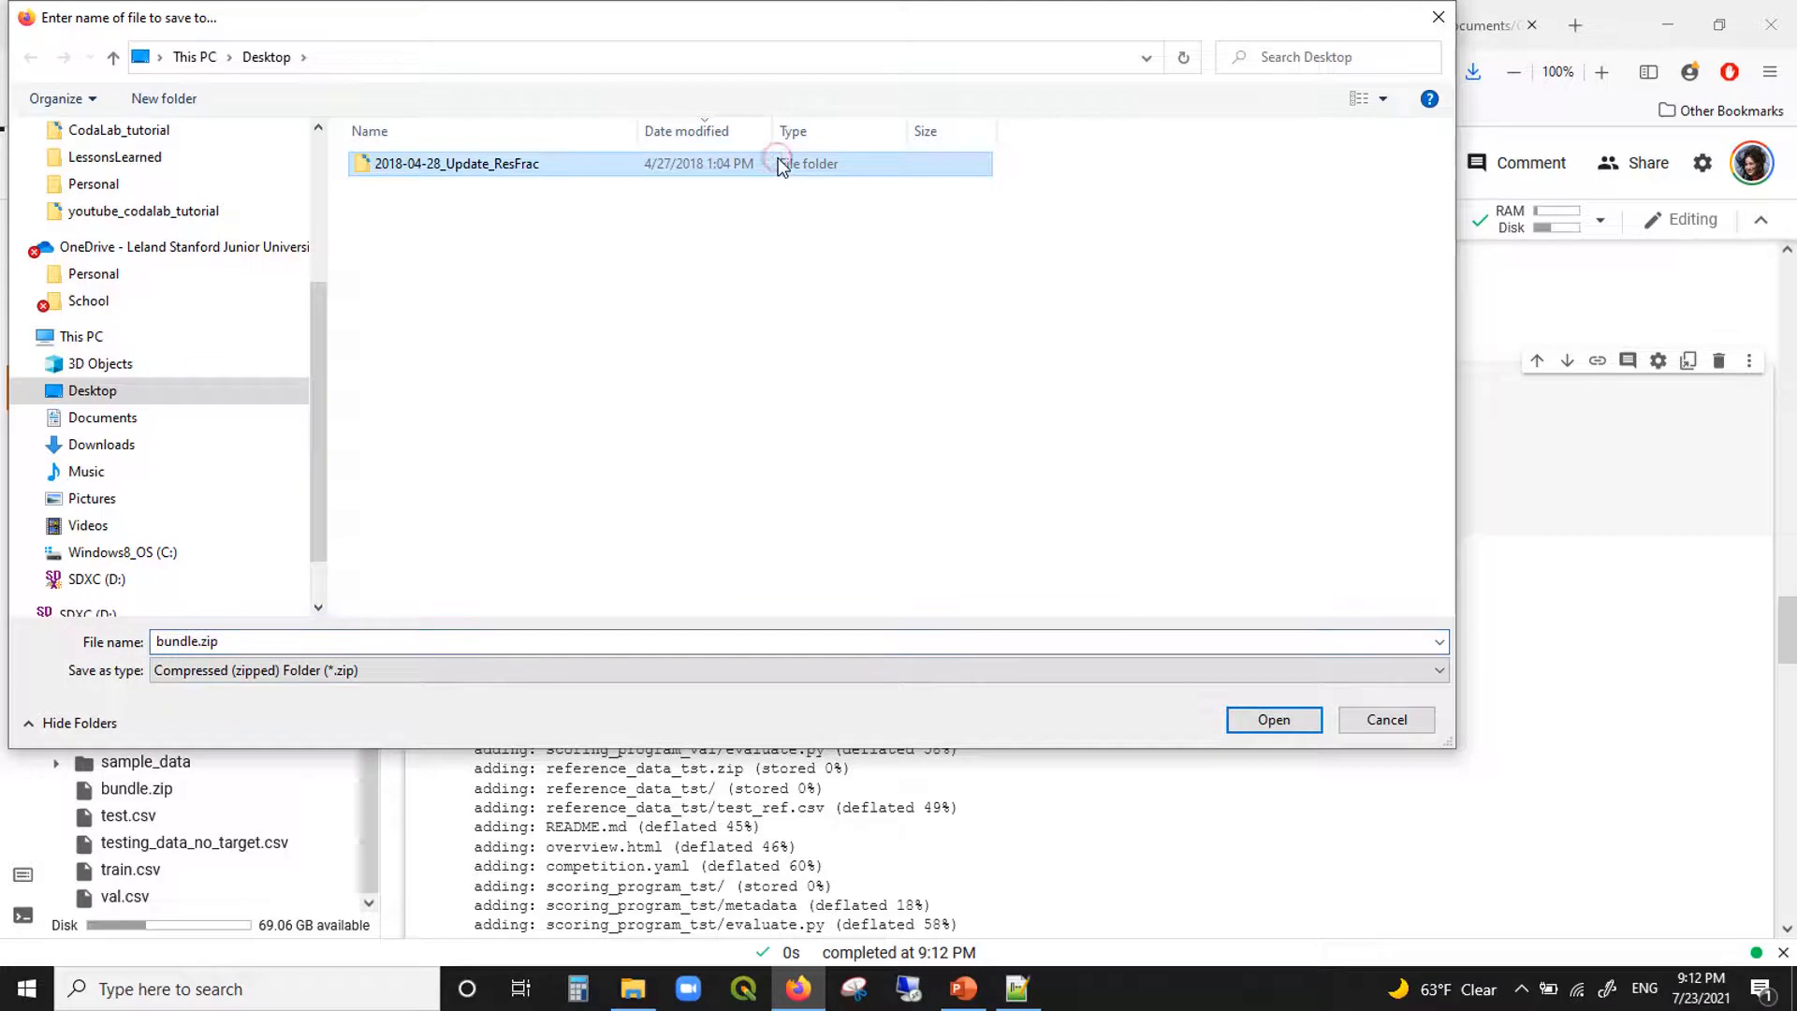
pyautogui.press('Delete')
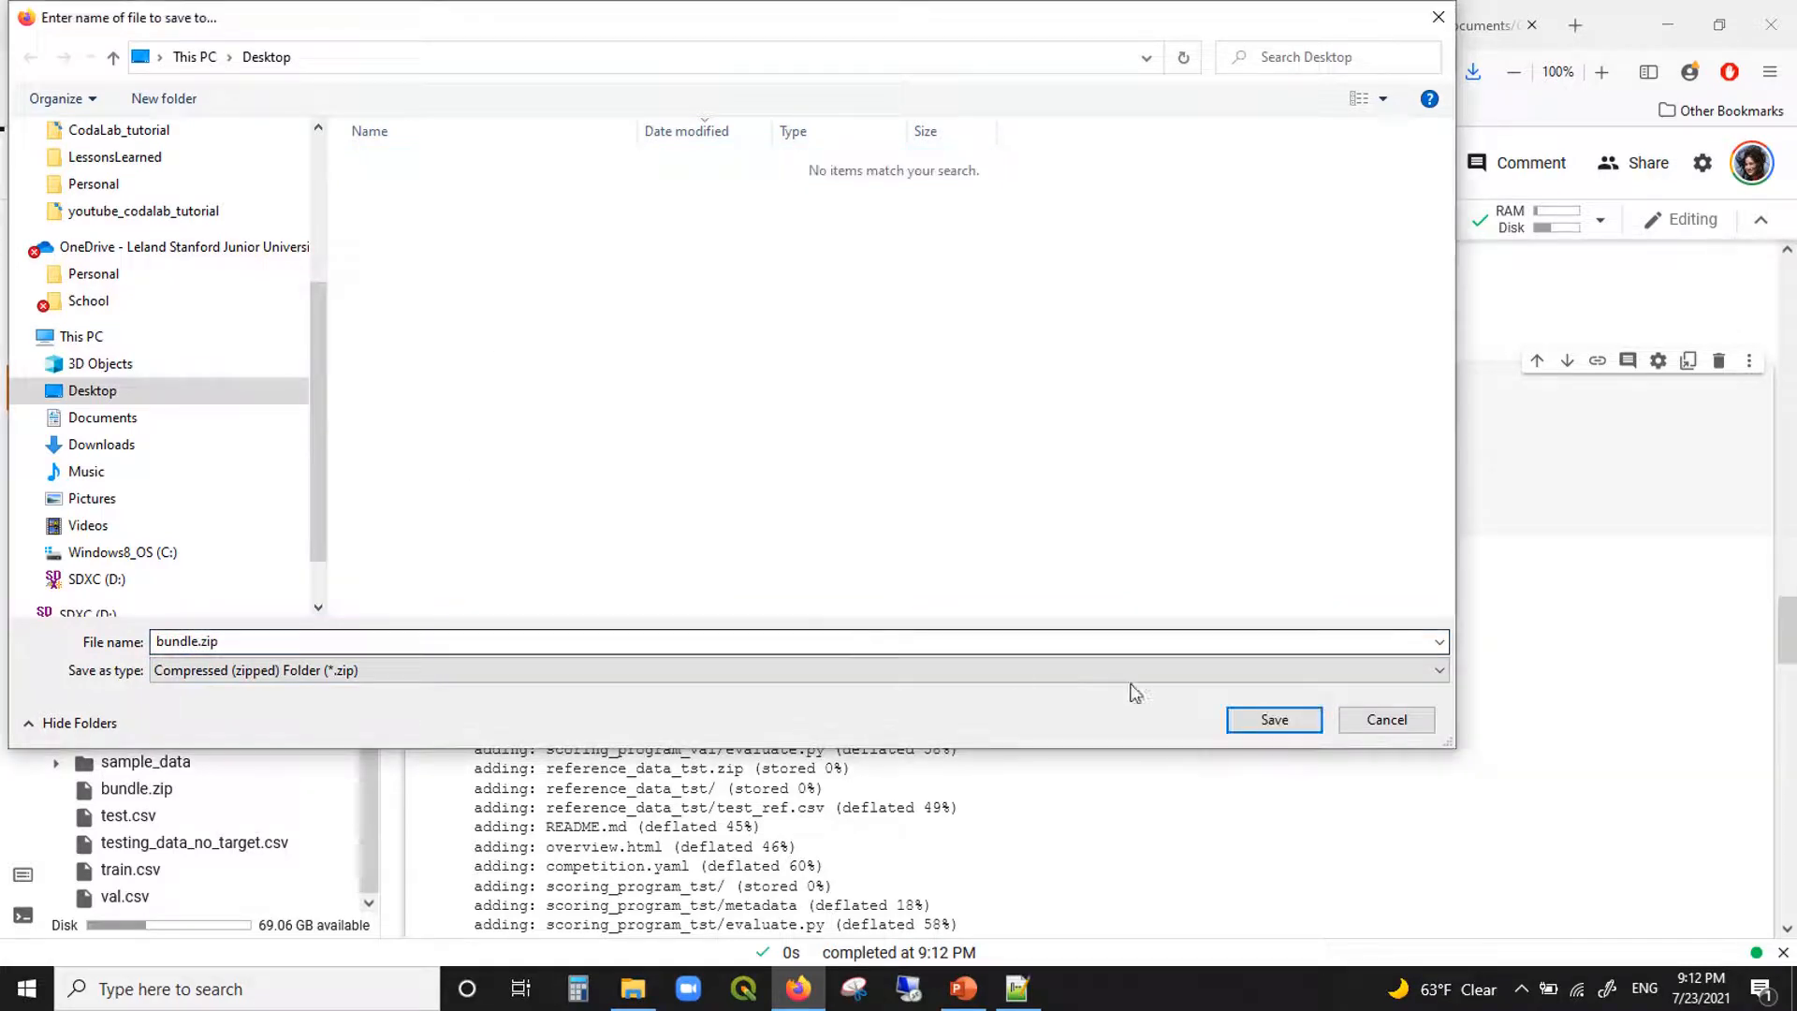
# Step: Reopen the Desktop location in the save dialog and save the download there as bundle.zip
pyautogui.click(1271, 720)
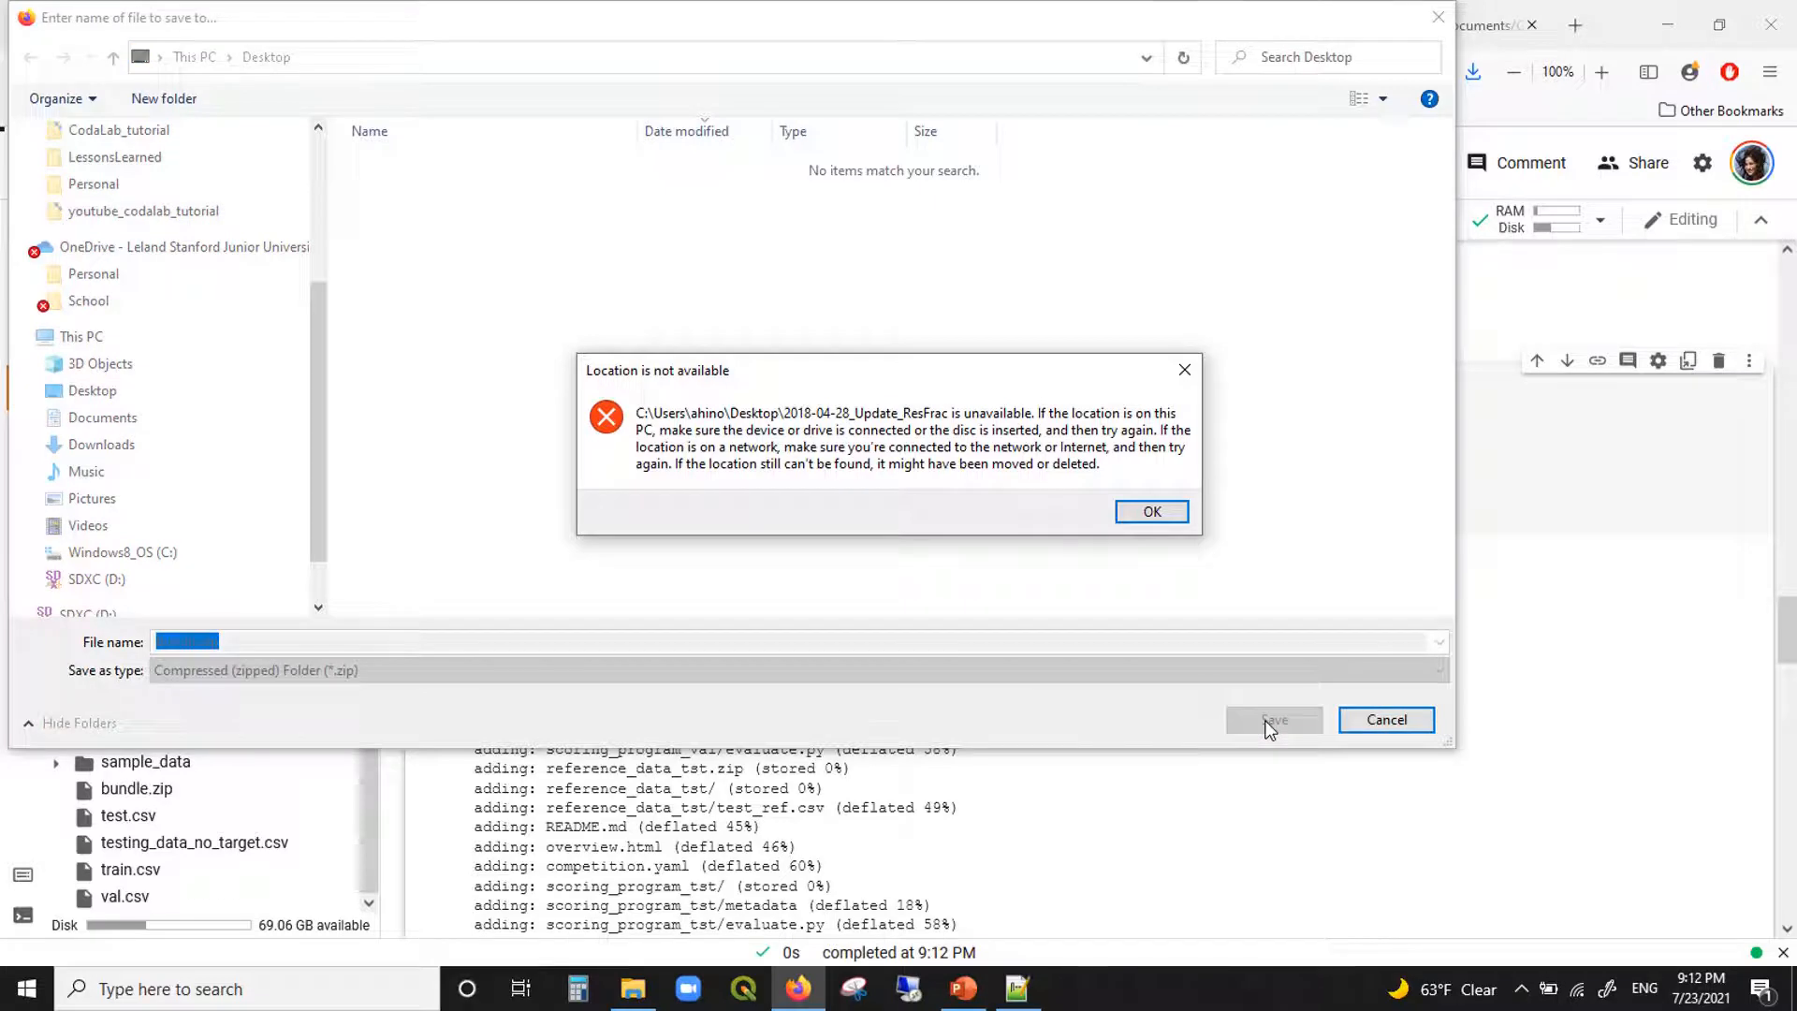
pyautogui.click(1157, 510)
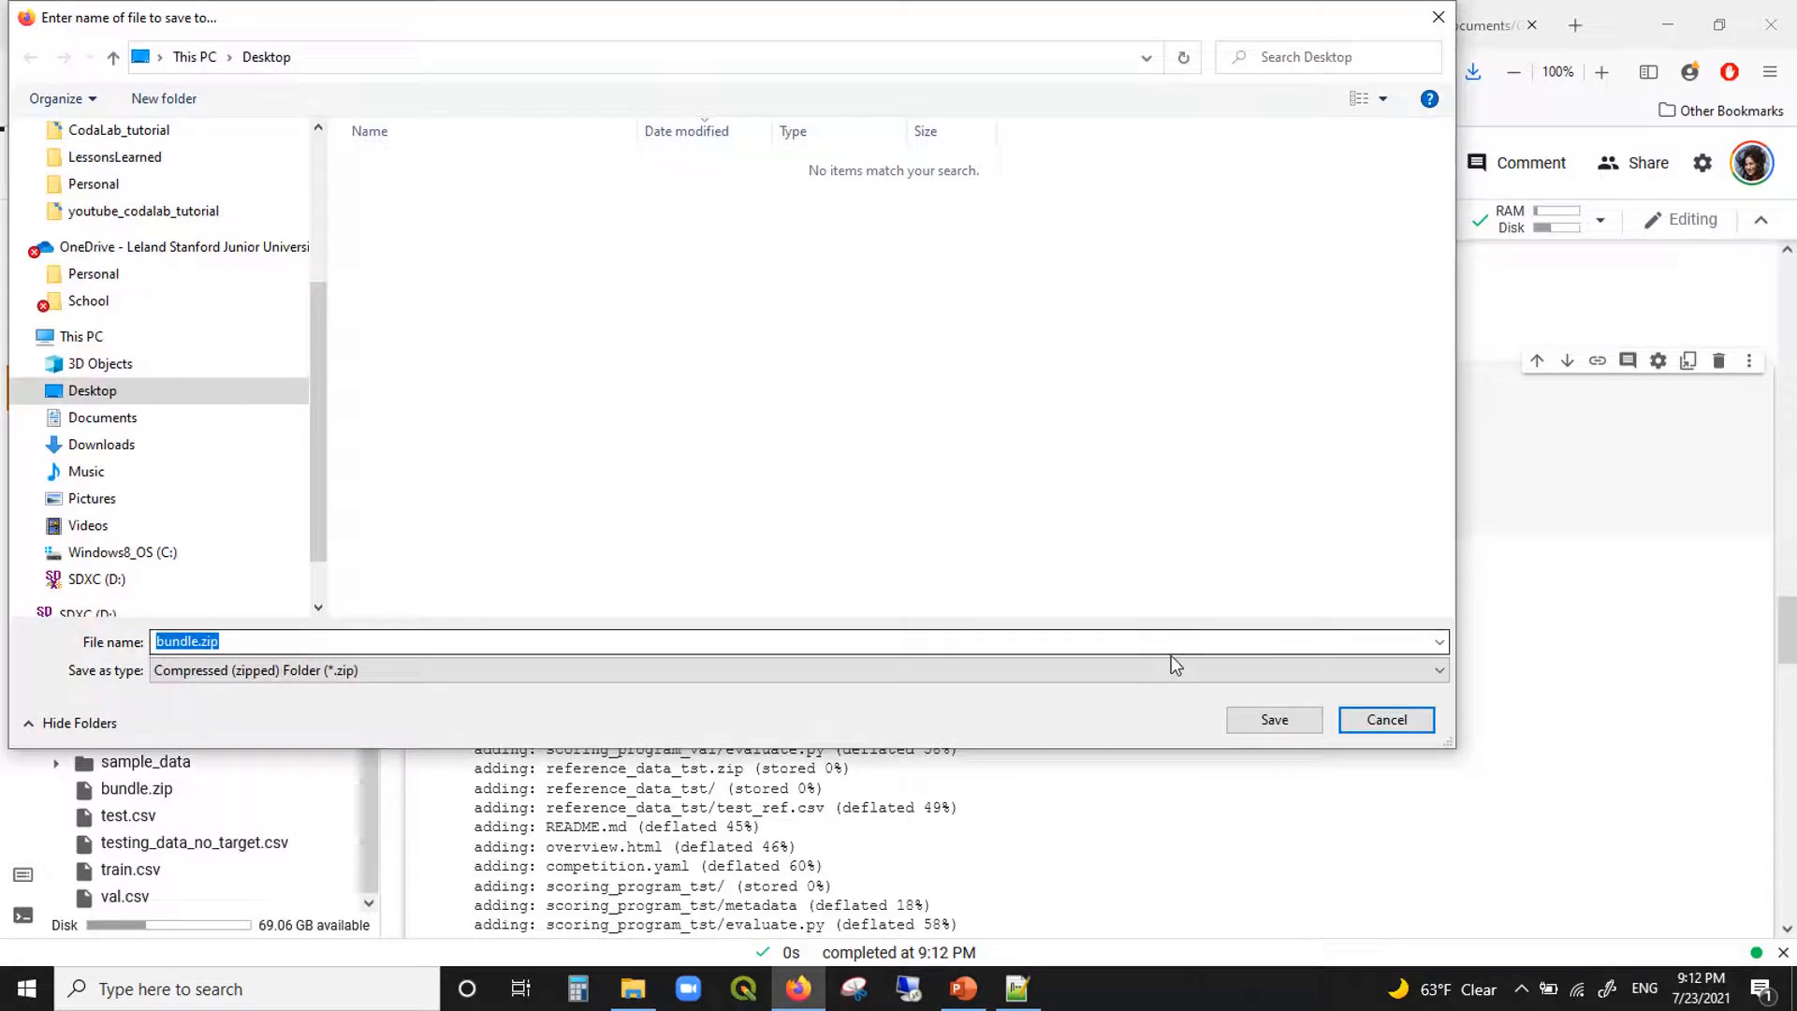
pyautogui.click(277, 58)
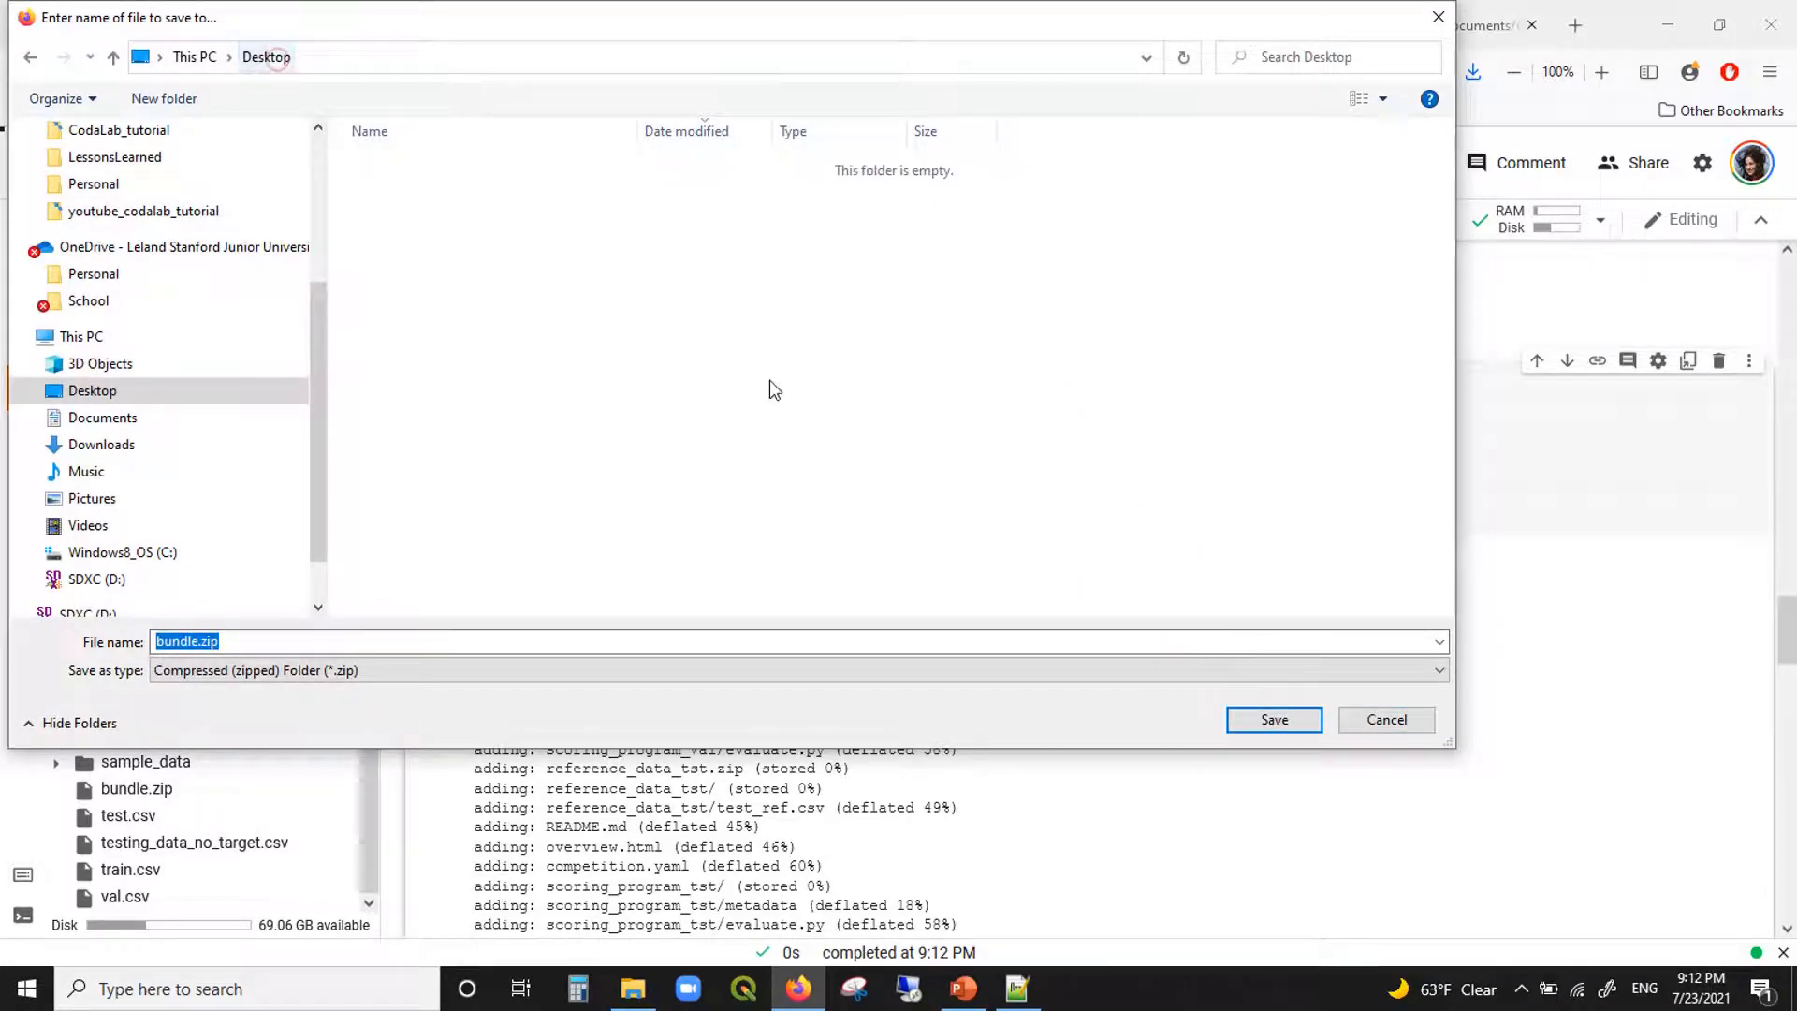
pyautogui.click(1235, 721)
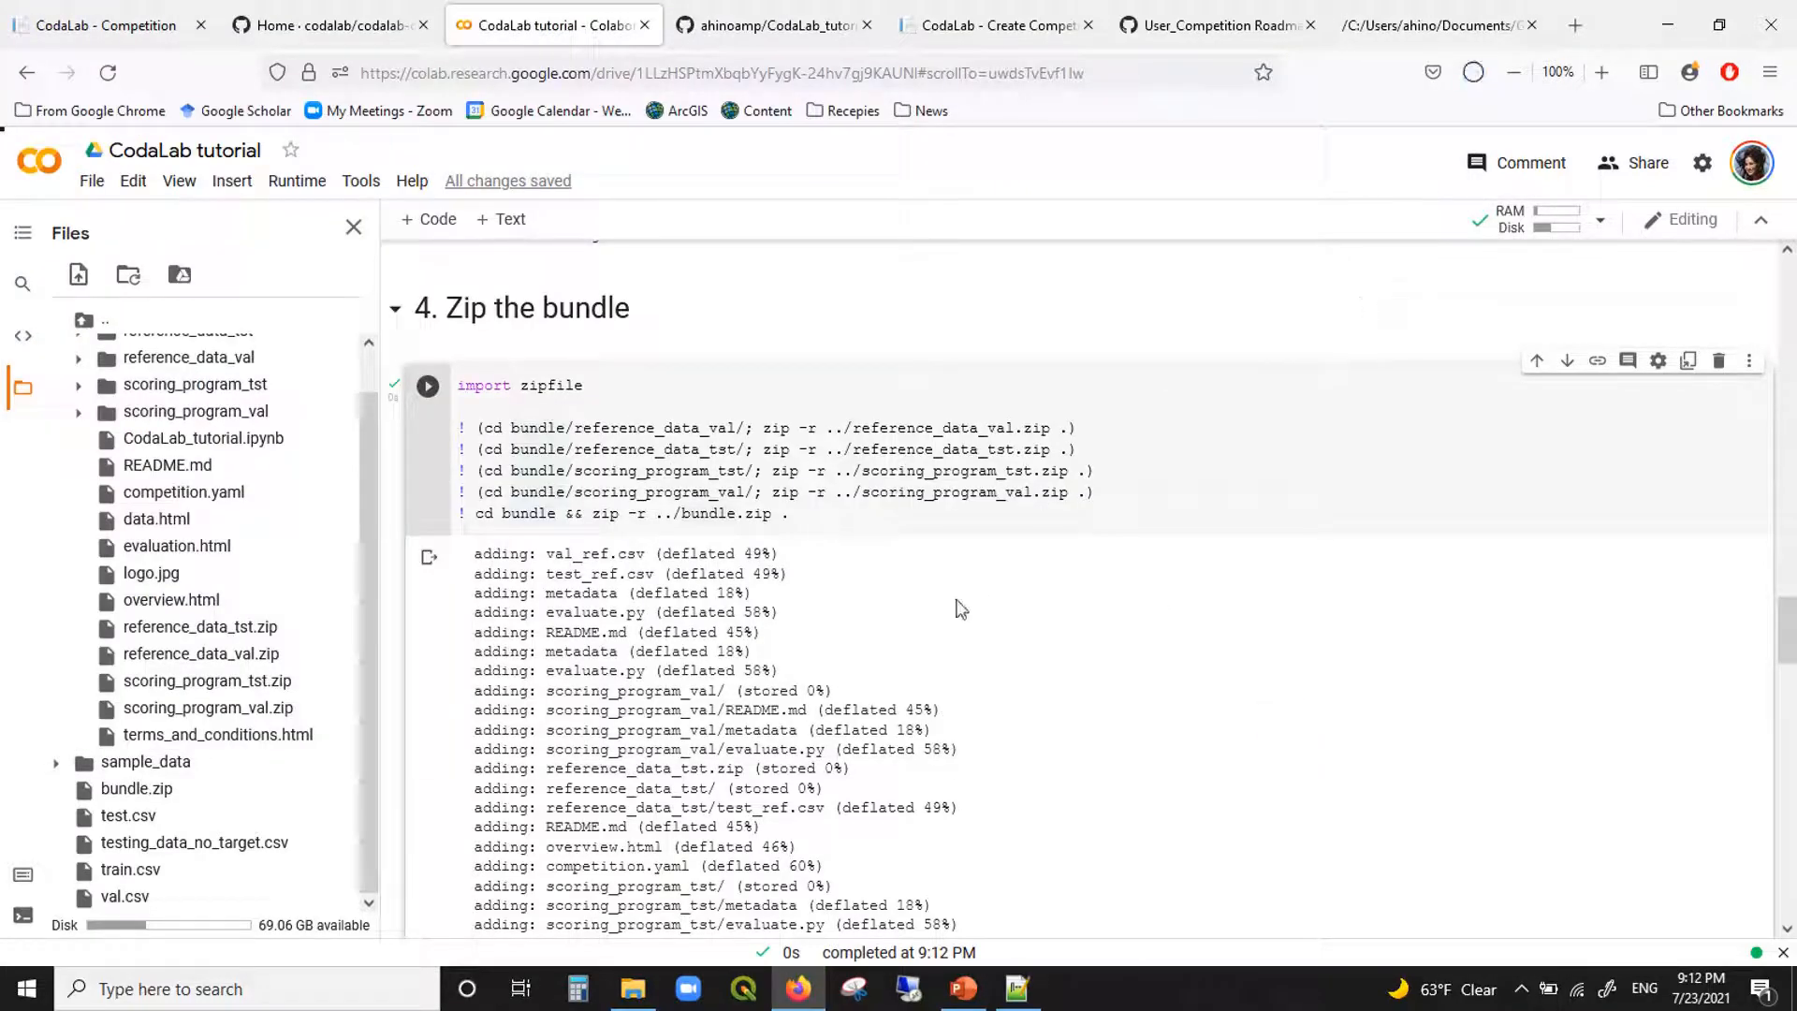
# Step: On CodaLab's Create Competition page, upload bundle.zip from the Desktop as the competition bundle
pyautogui.click(1010, 18)
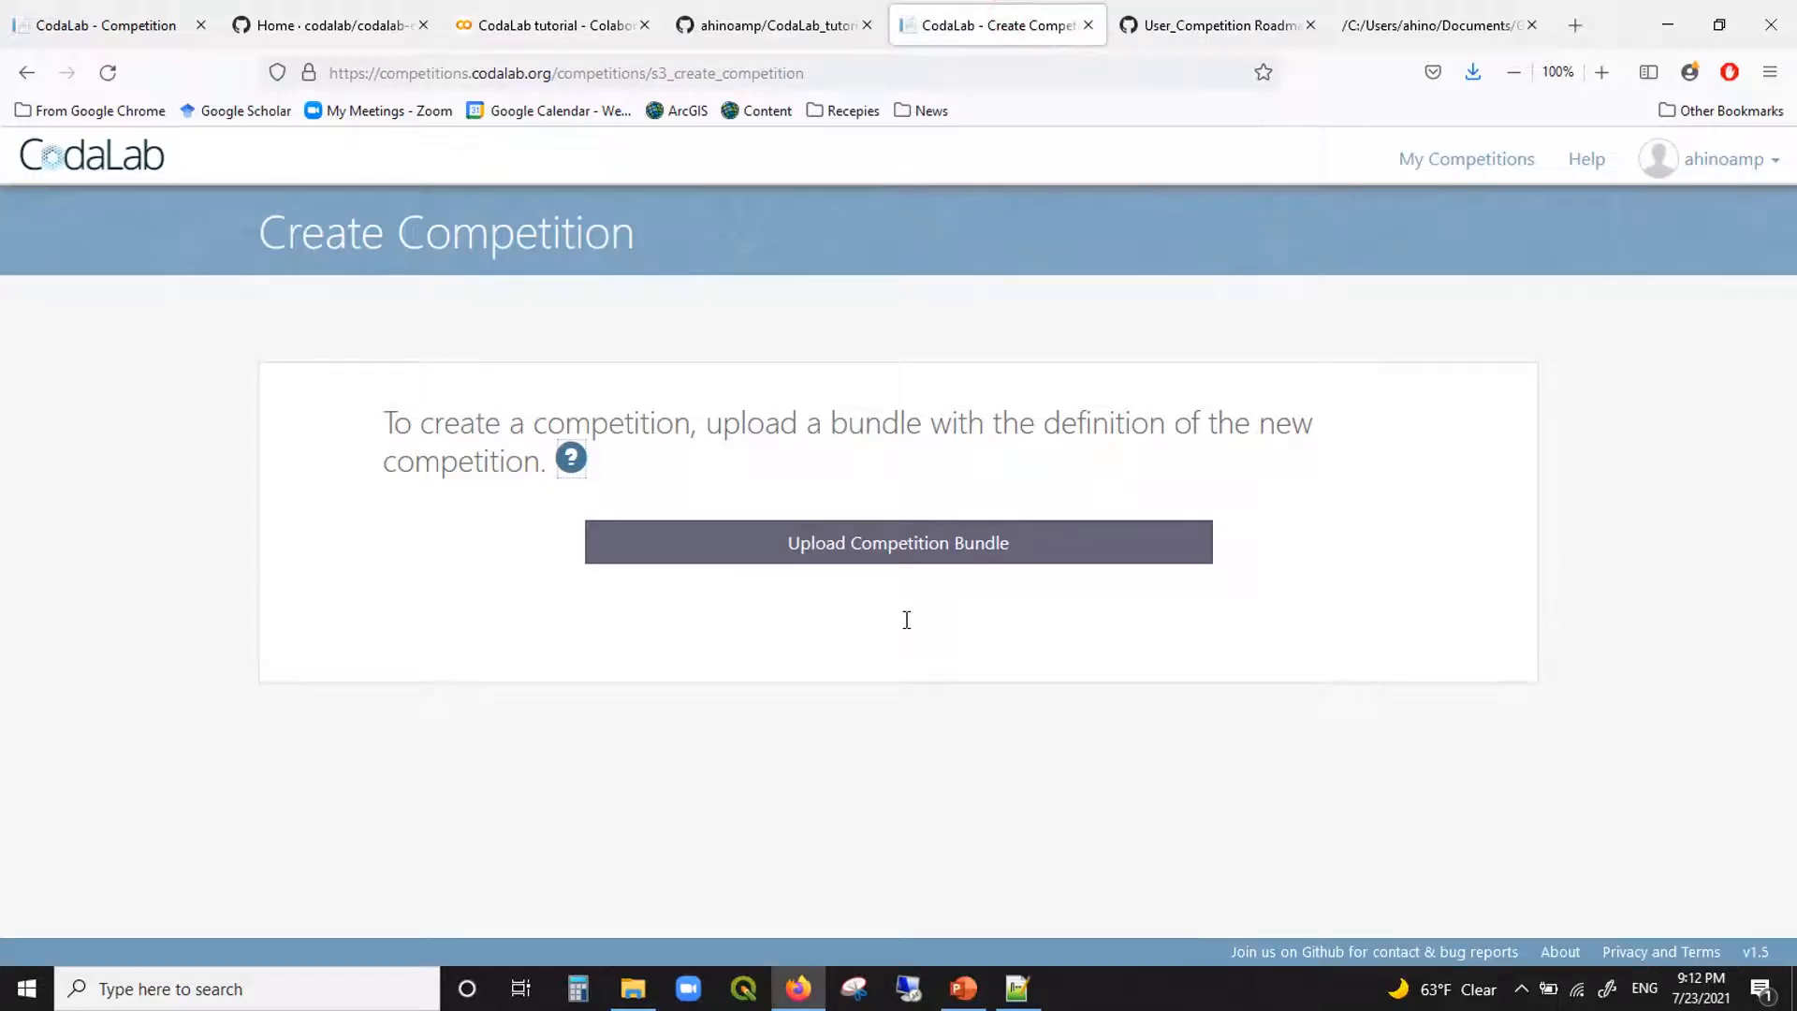
pyautogui.click(1001, 550)
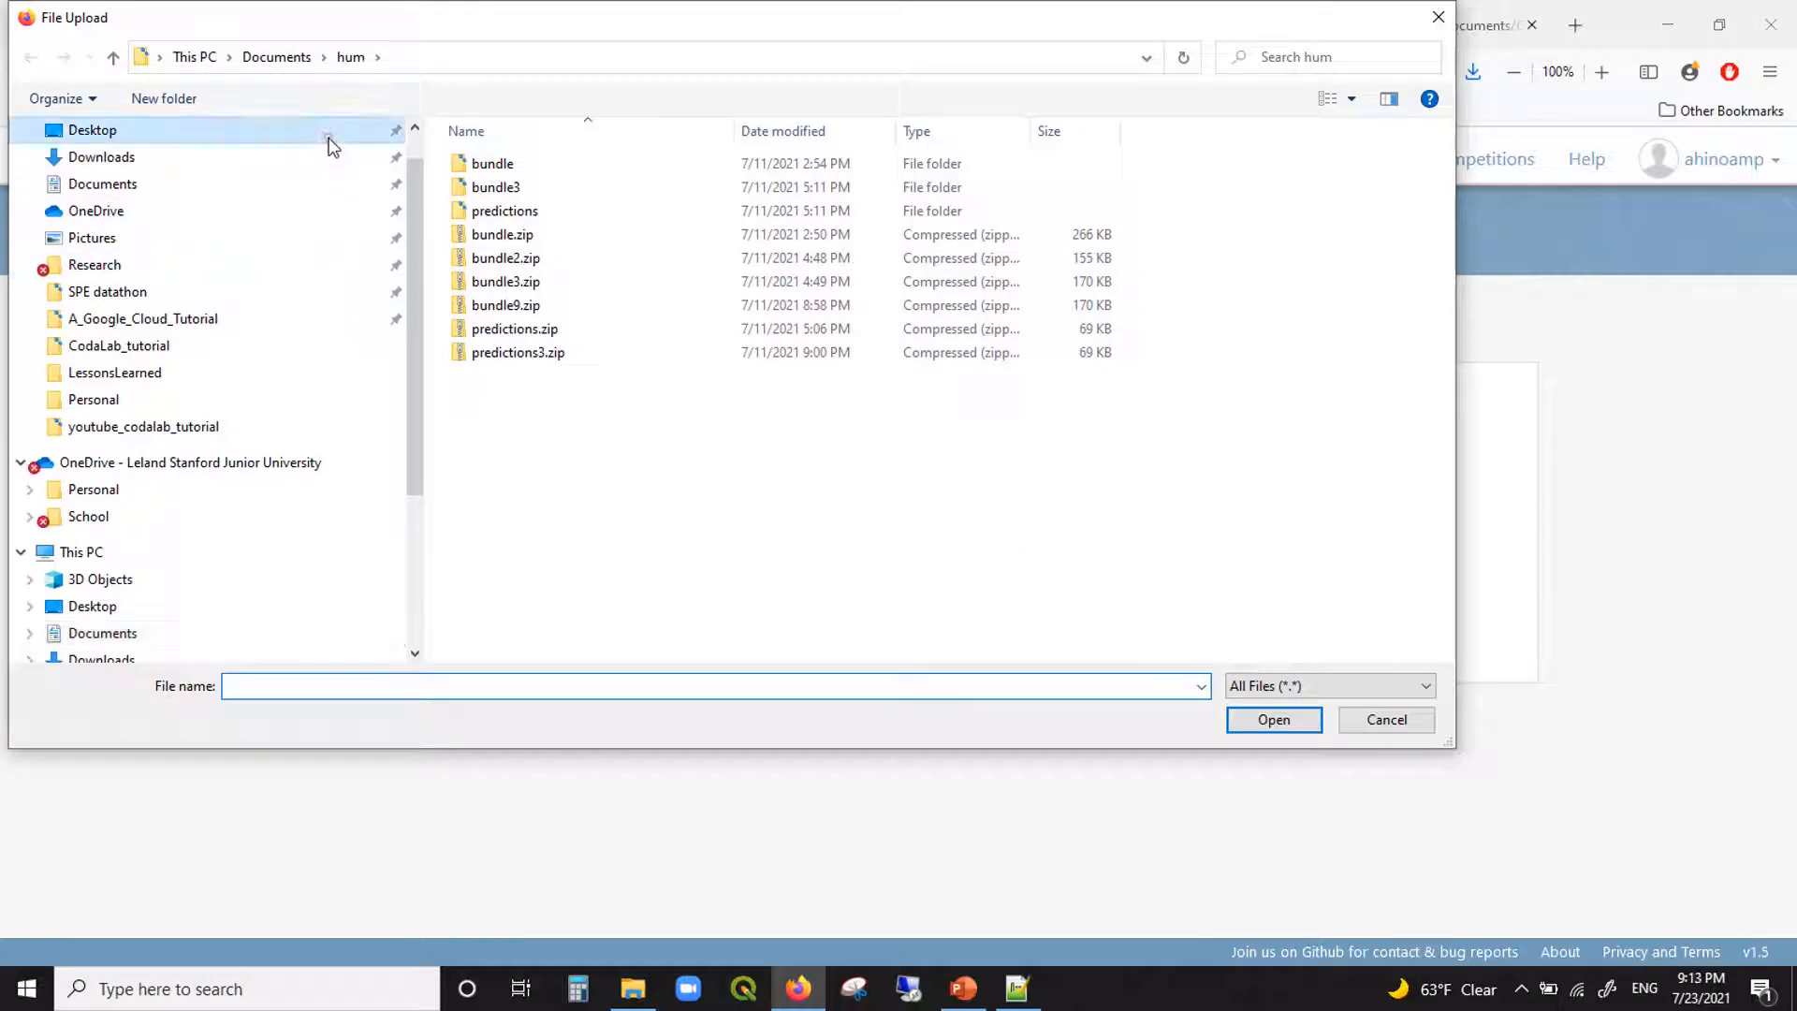
pyautogui.click(329, 136)
pyautogui.doubleClick(469, 163)
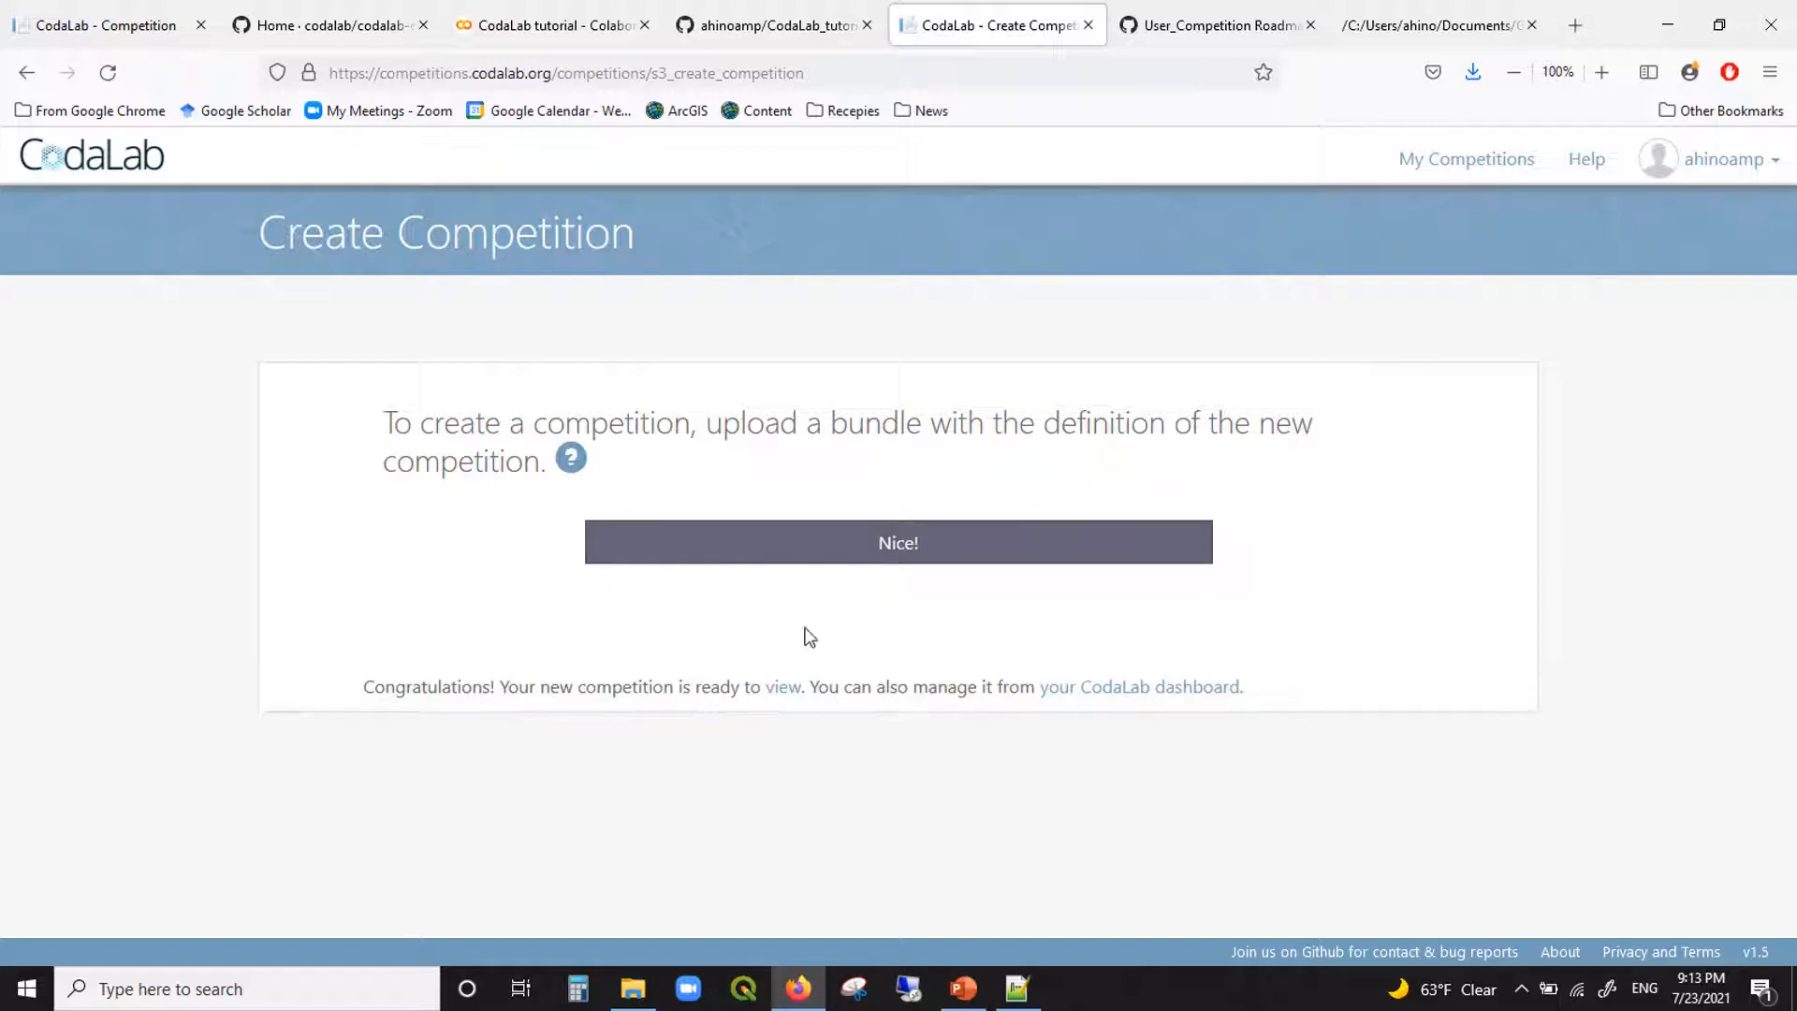
# Step: Open the new competition in a separate browser tab and review its logo, phase dates, overview text and submissions chart
pyautogui.rightClick(786, 689)
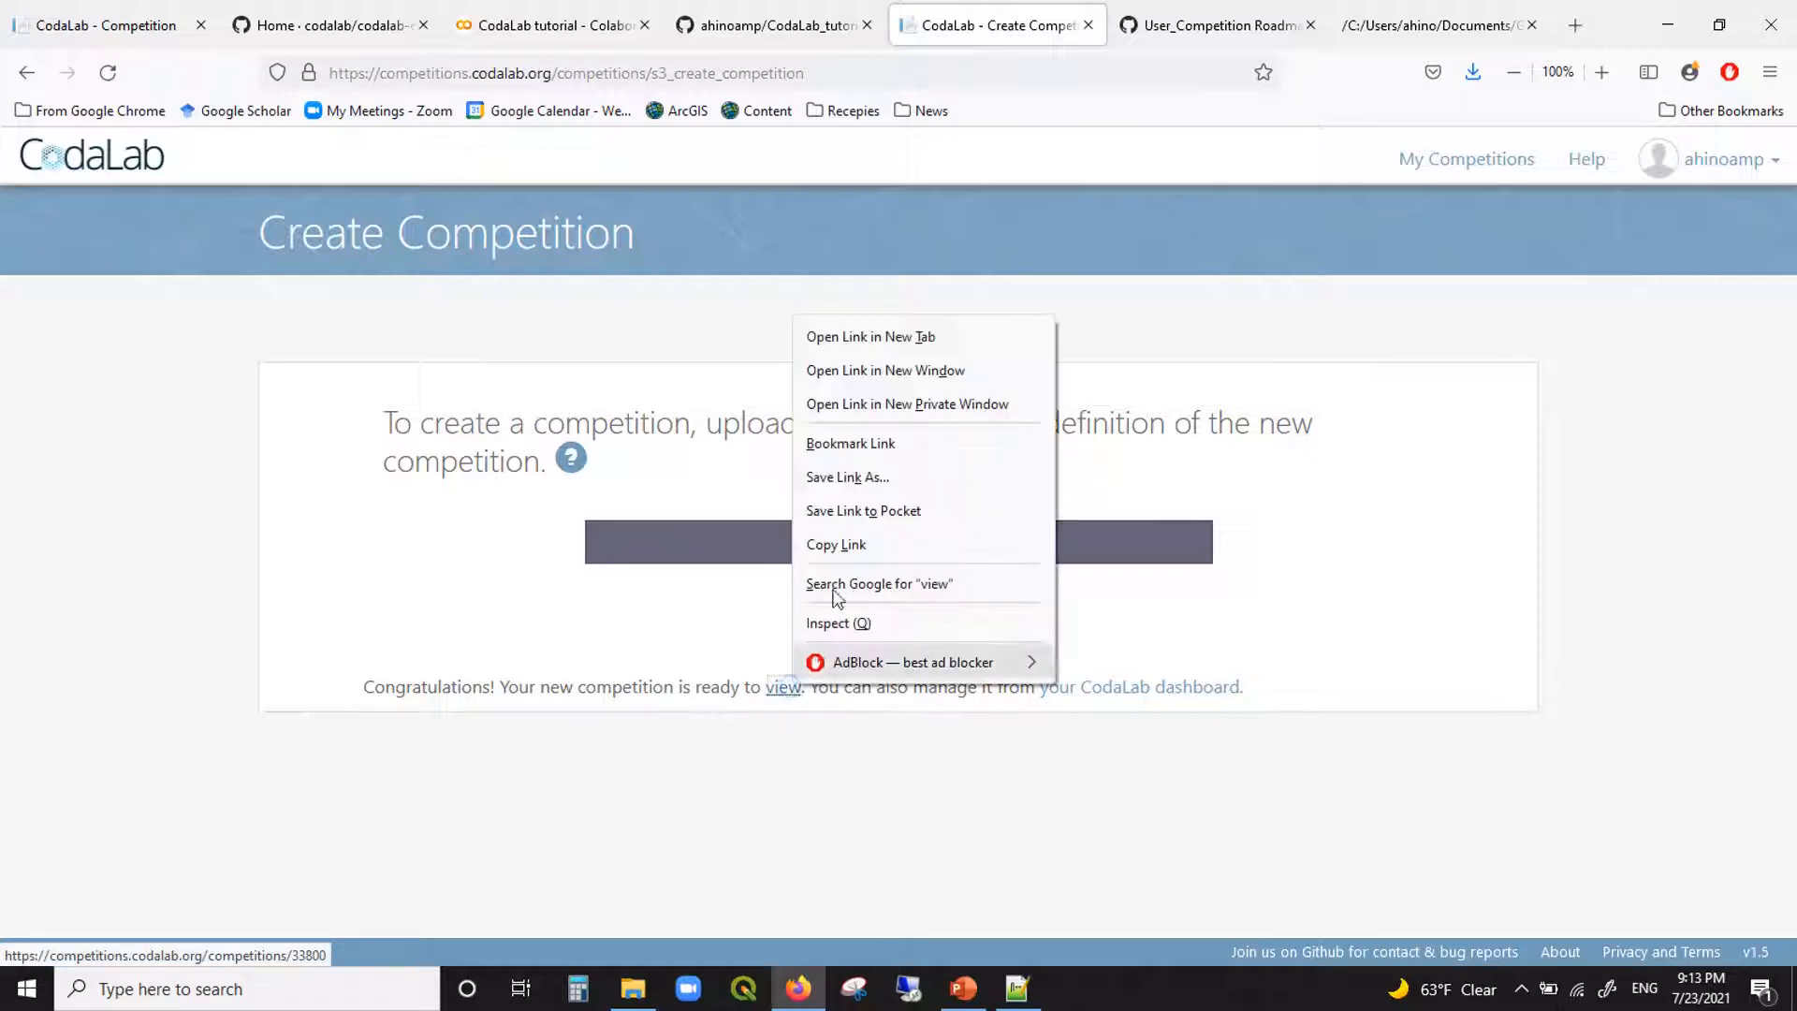
pyautogui.click(893, 339)
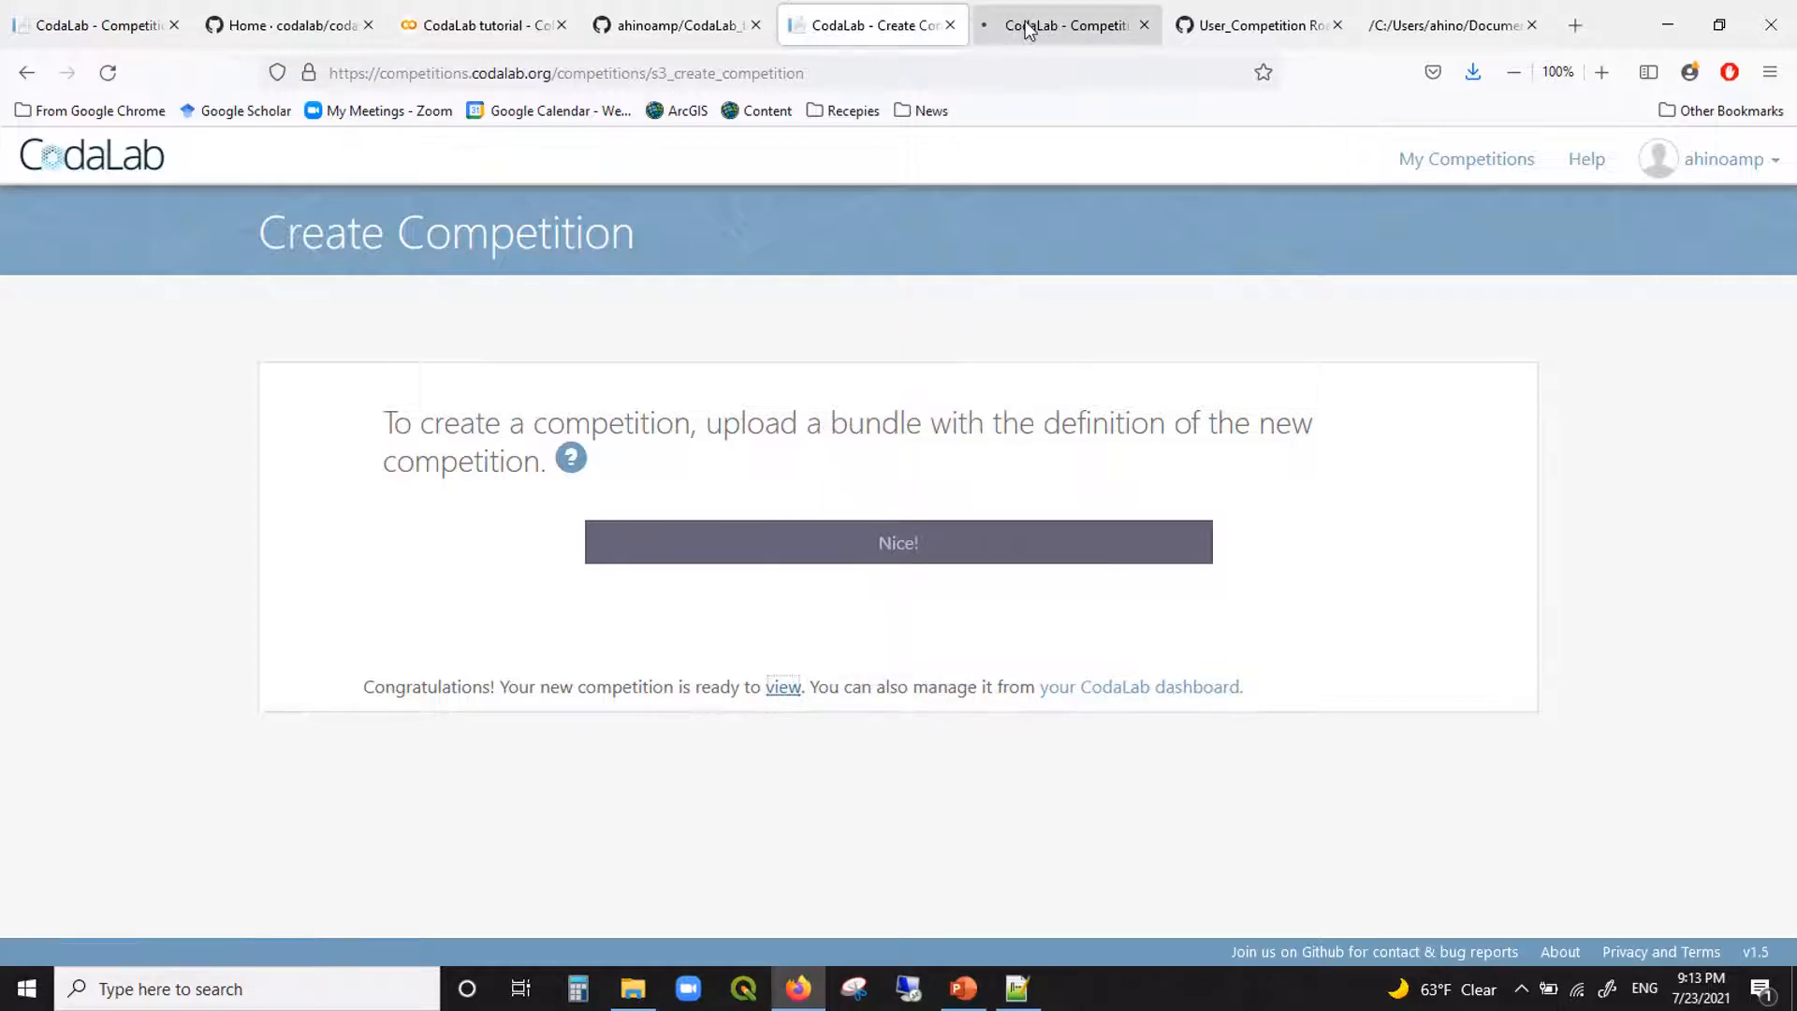
pyautogui.click(1028, 26)
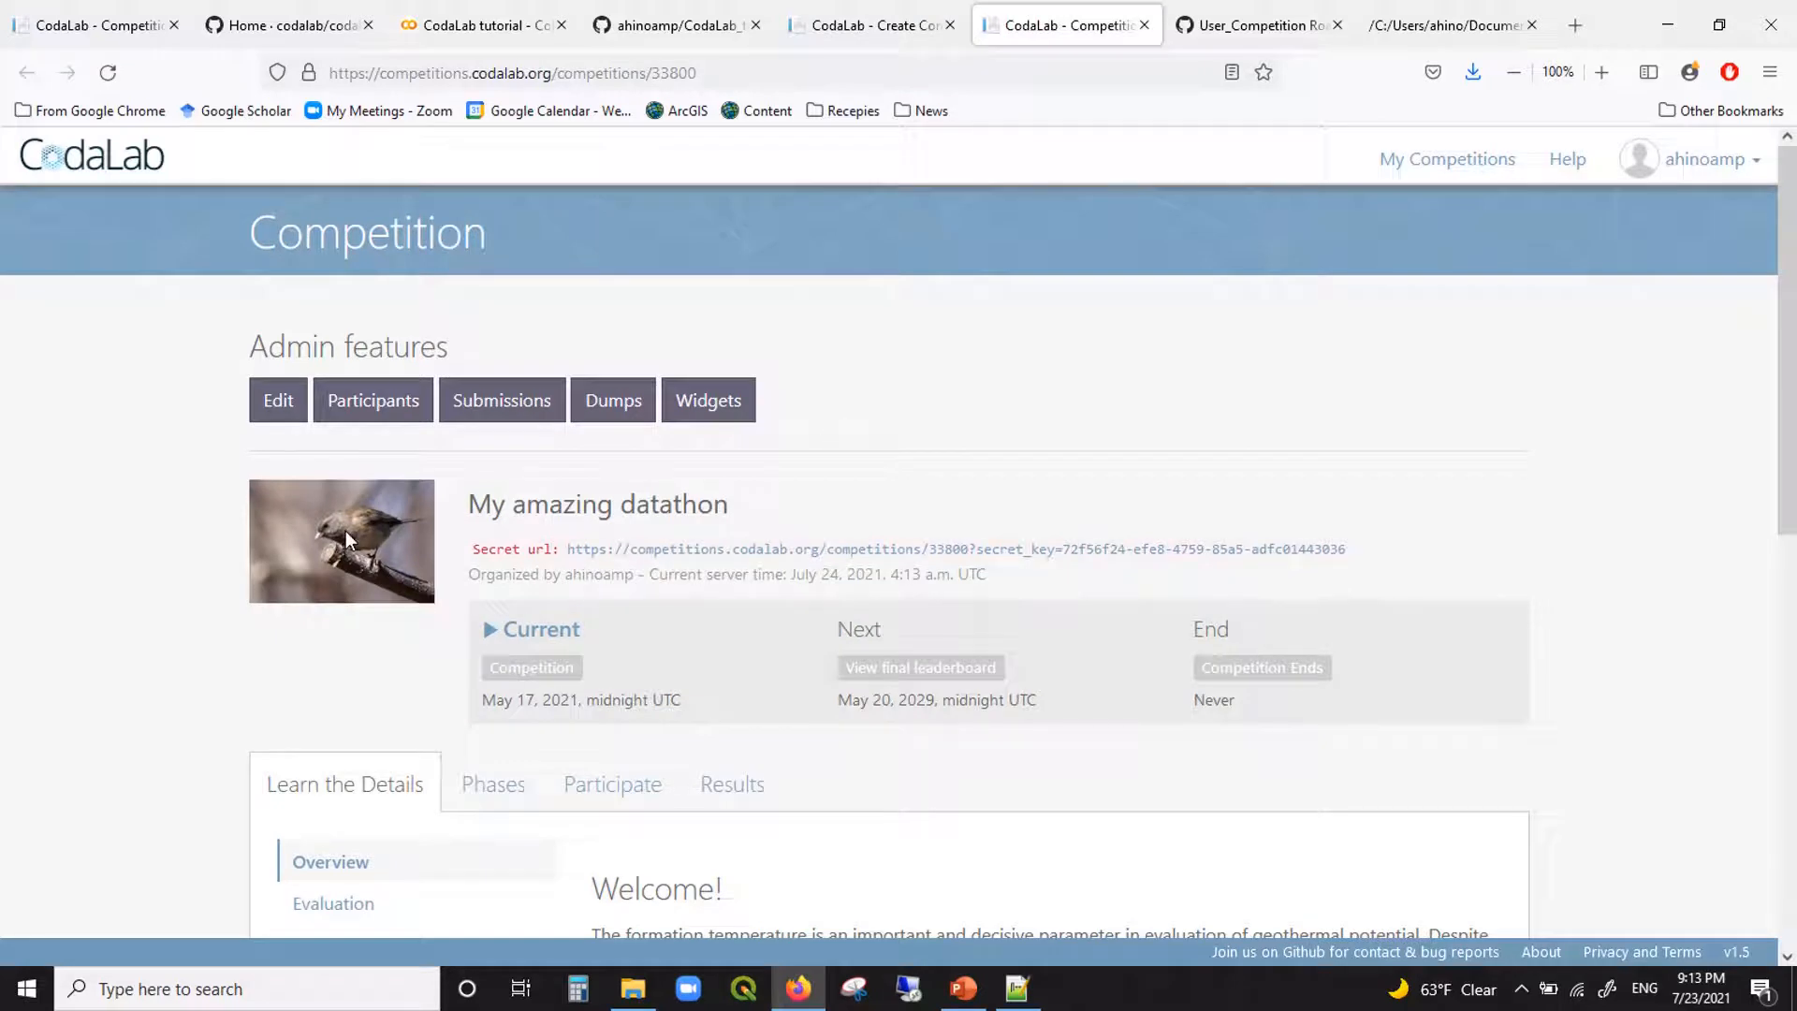
pyautogui.scroll(-1, 360, 609)
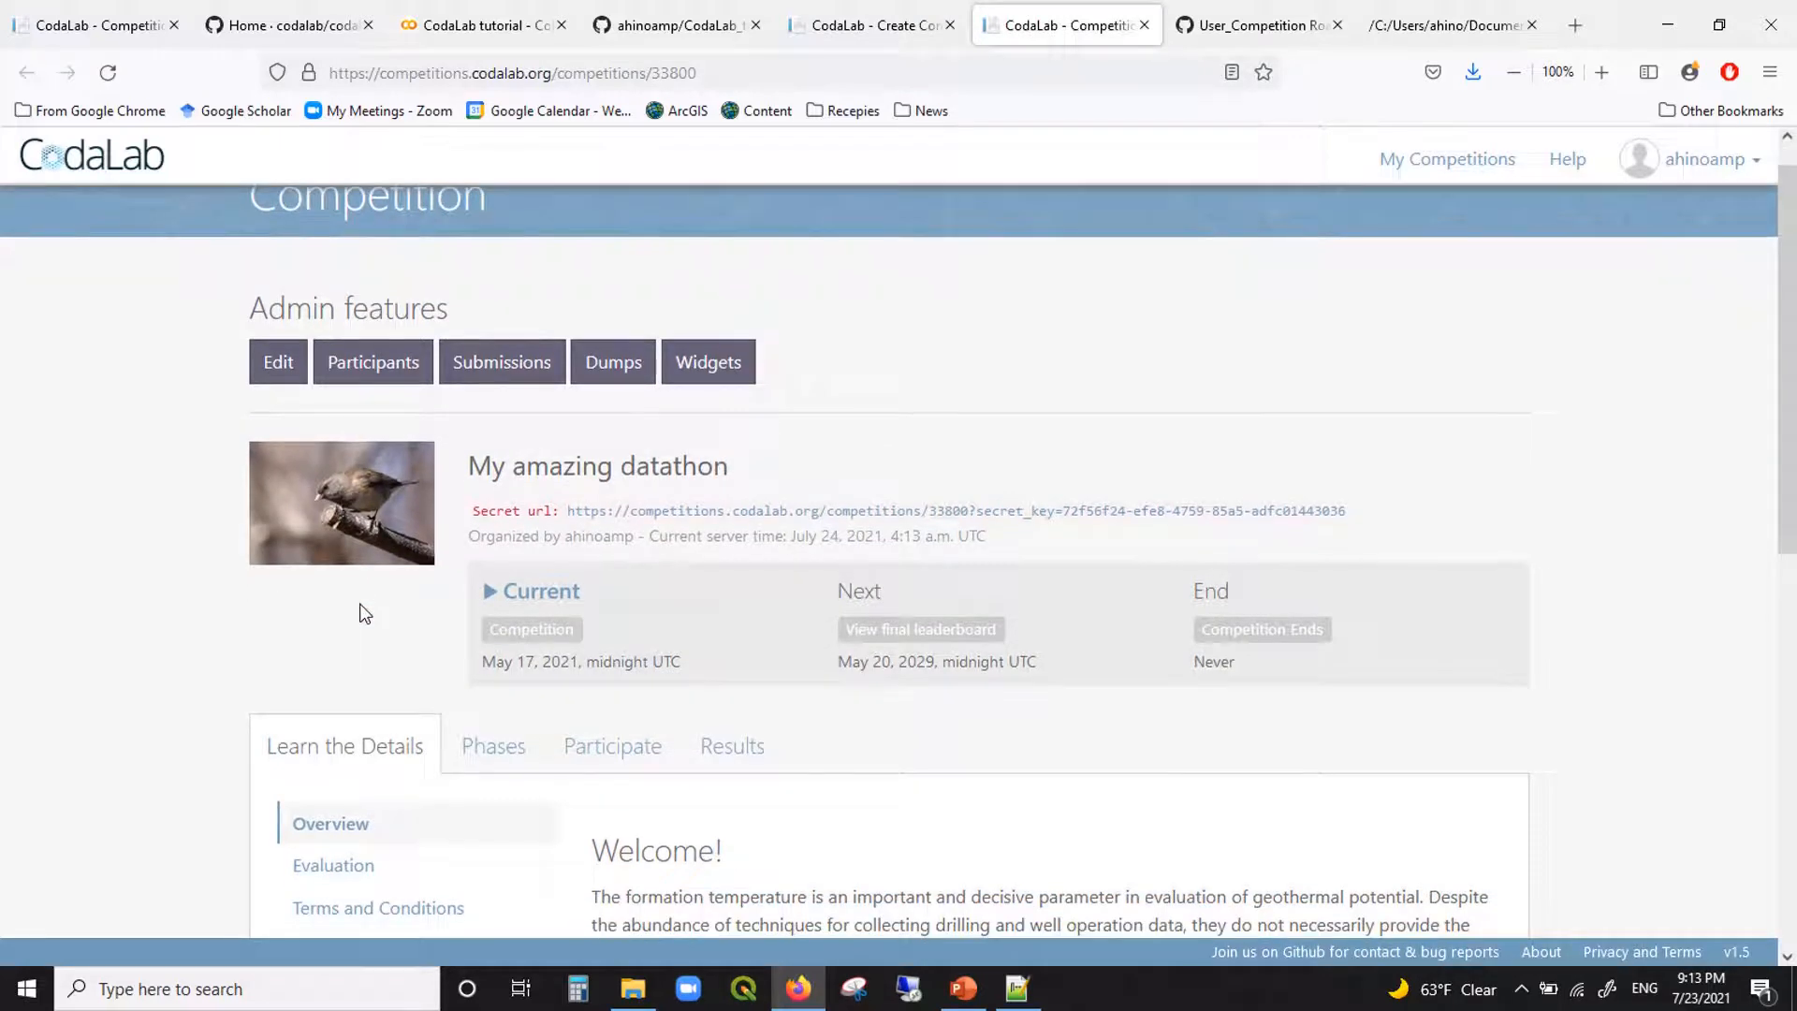
pyautogui.scroll(-3, 363, 610)
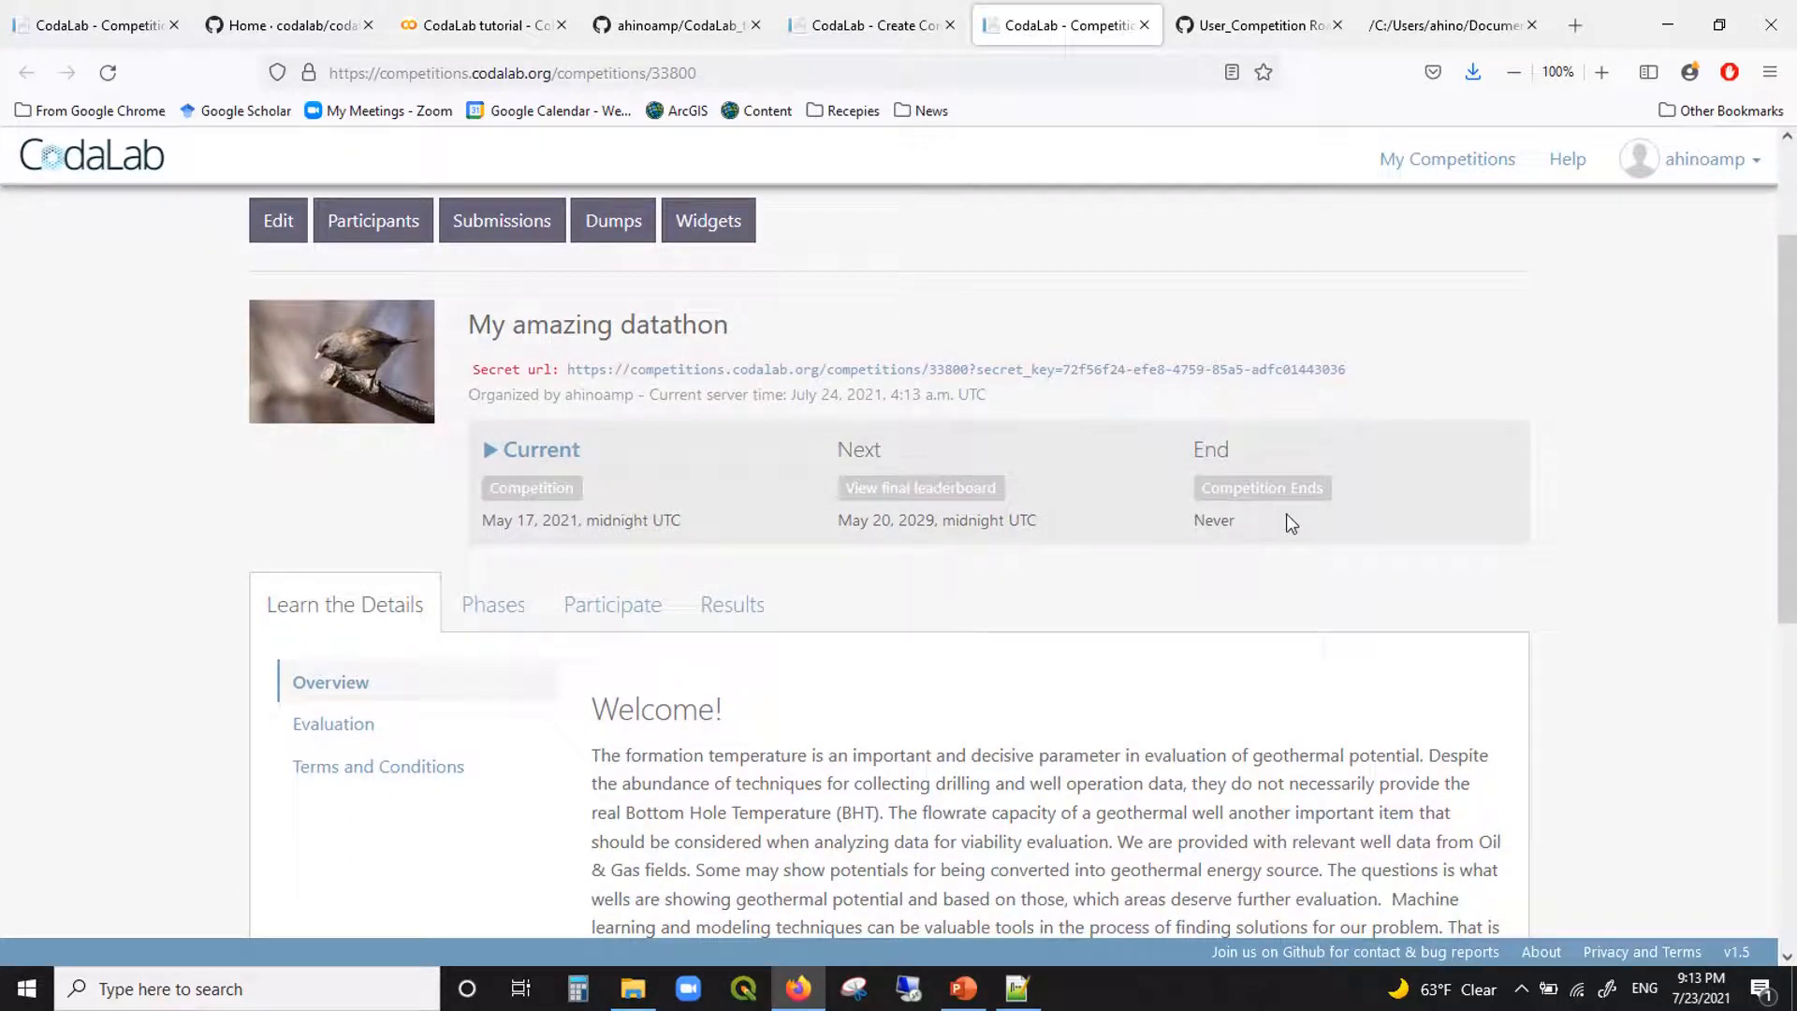
pyautogui.scroll(-10, 965, 596)
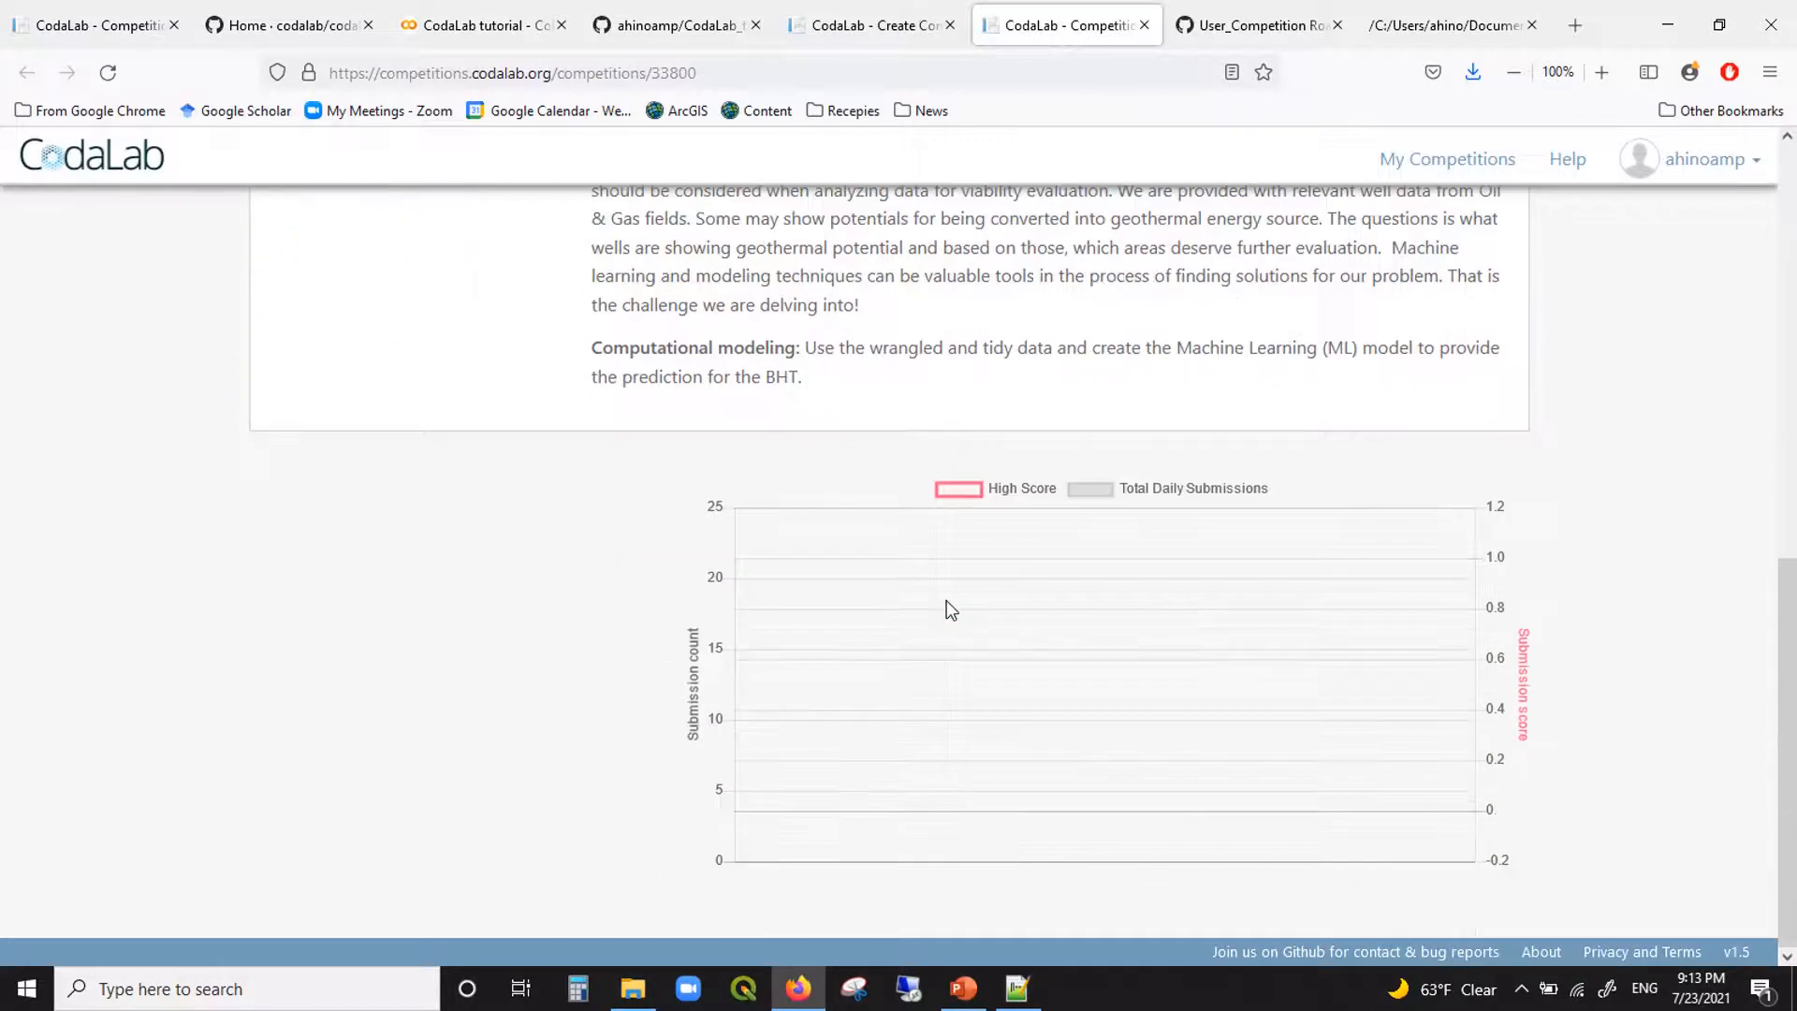
pyautogui.scroll(5, 946, 599)
pyautogui.scroll(-5, 997, 648)
pyautogui.scroll(8, 756, 642)
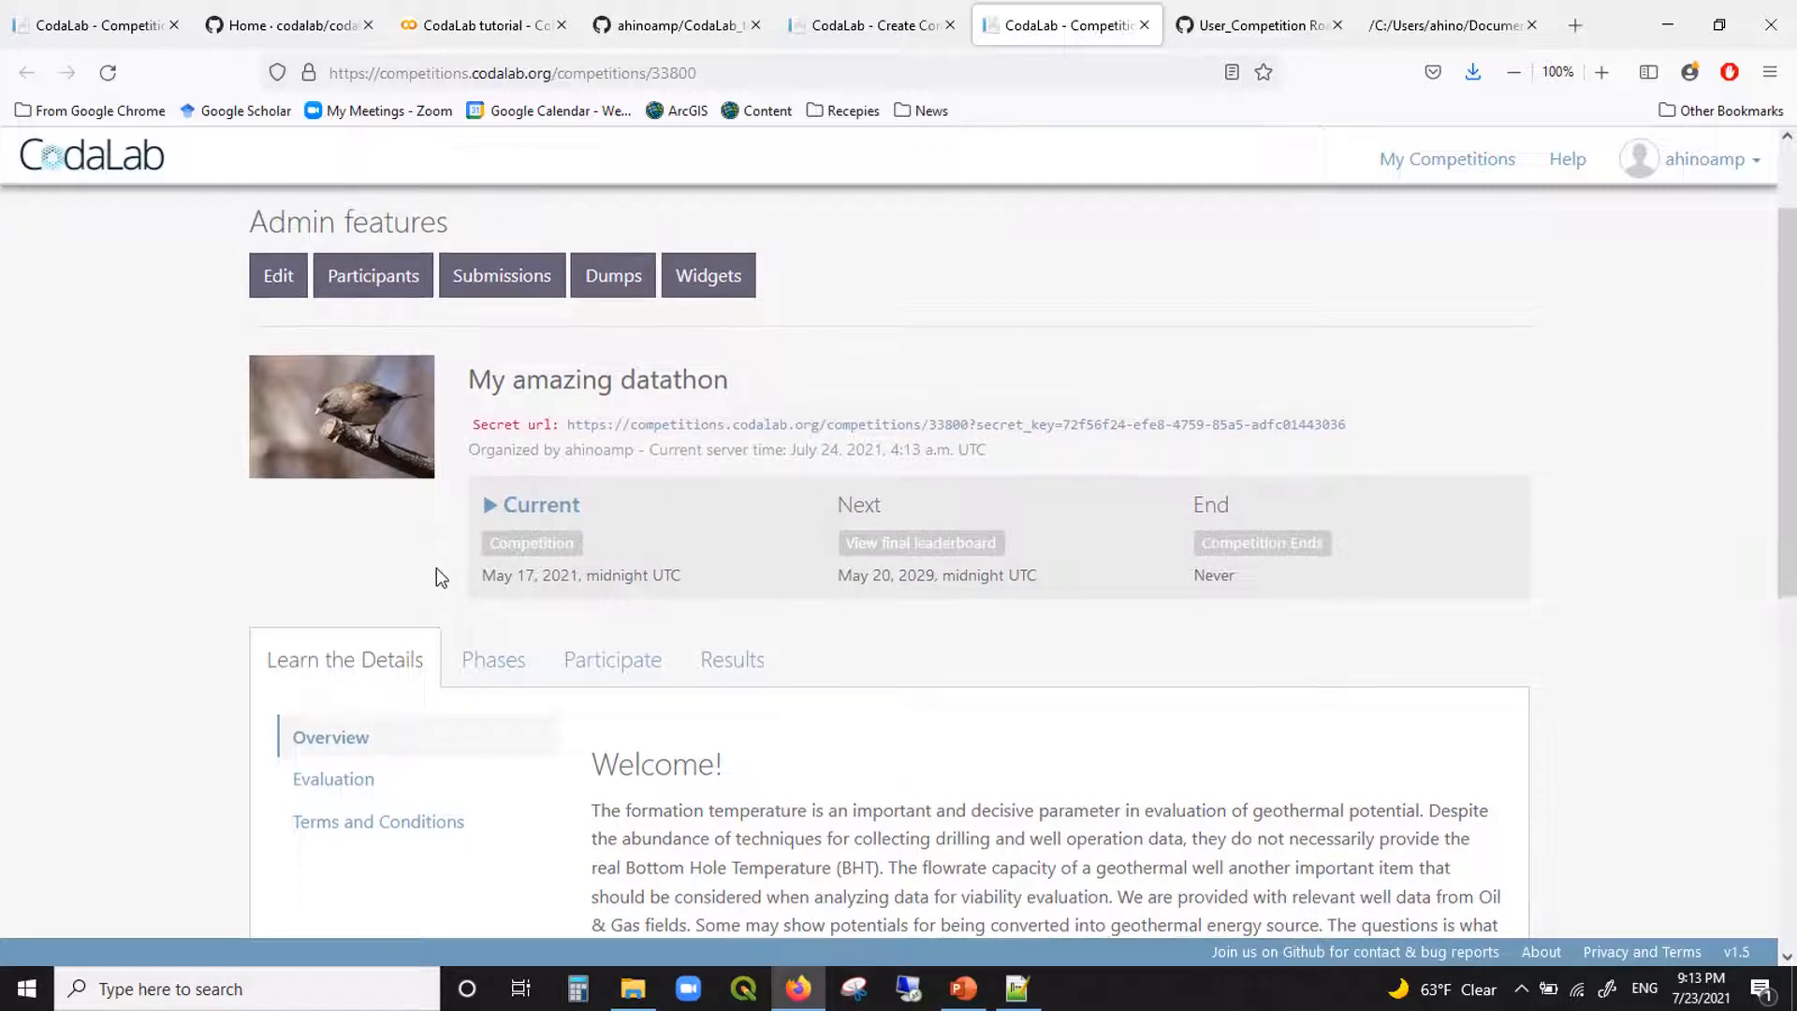
# Step: Open Submit / View Results under Participate and review the Competition phase's submission limits, submission form and submissions table
pyautogui.scroll(-1, 436, 567)
pyautogui.click(645, 561)
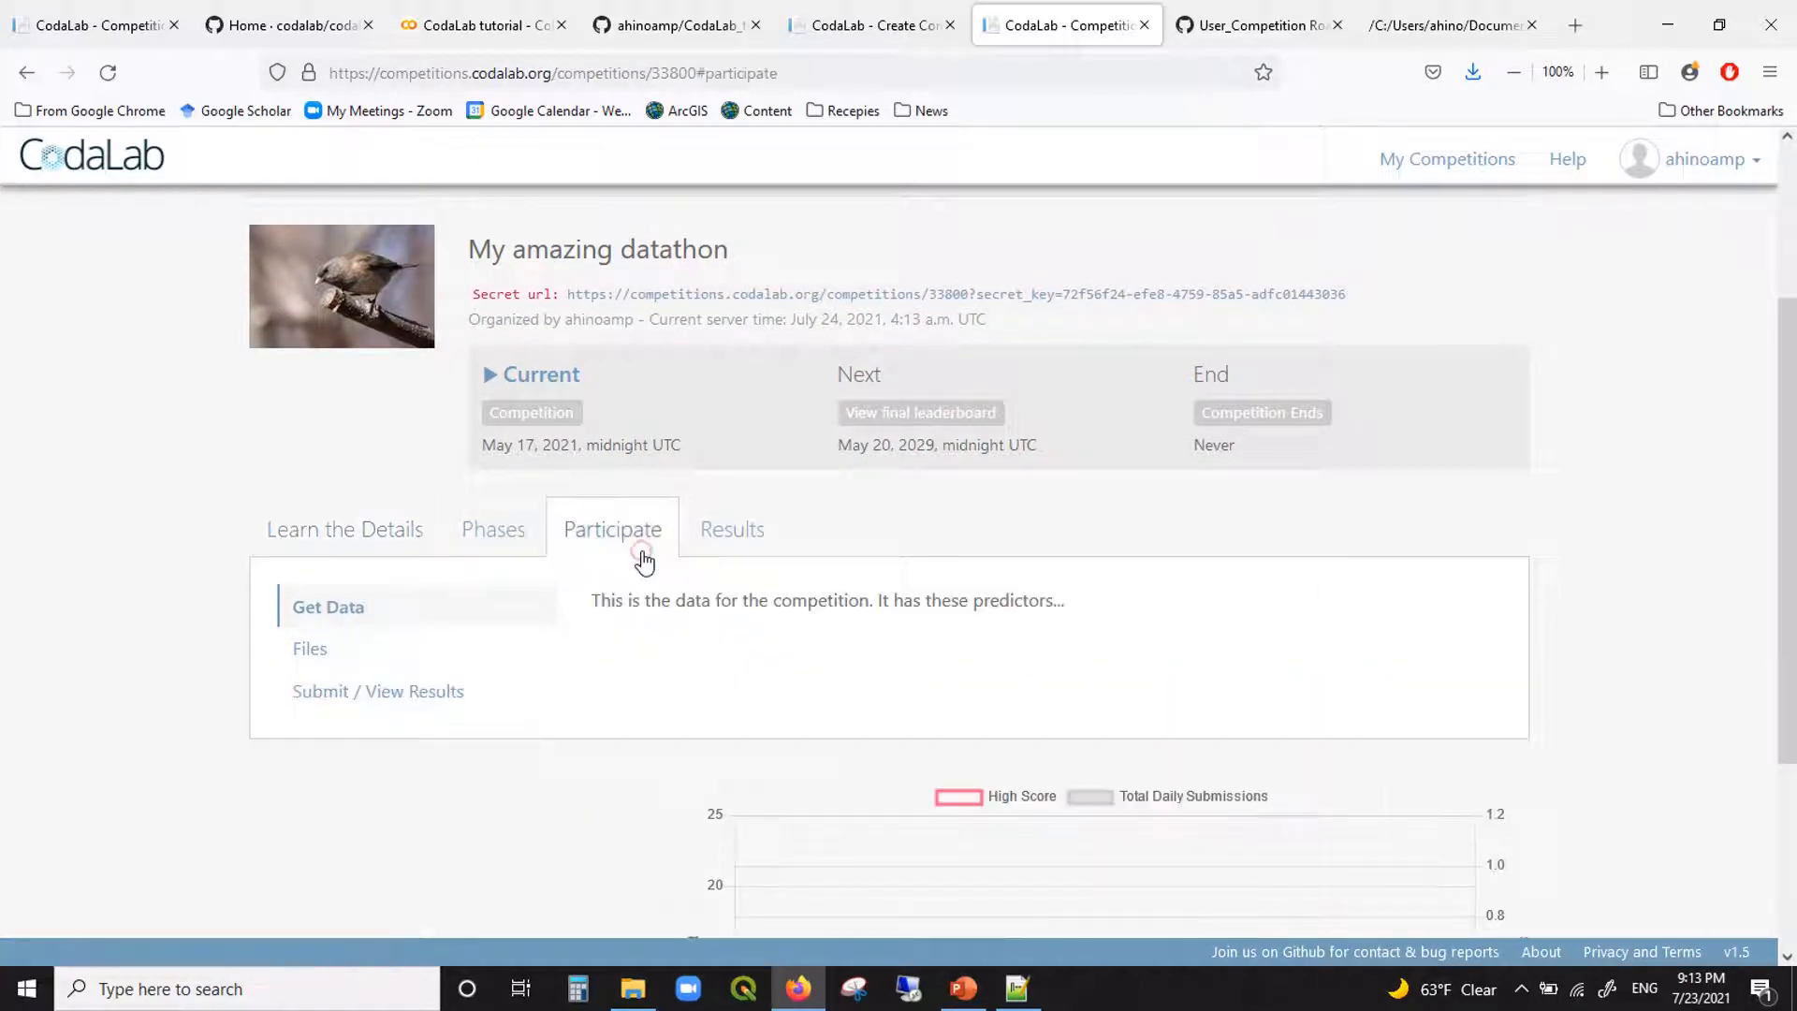
pyautogui.click(384, 694)
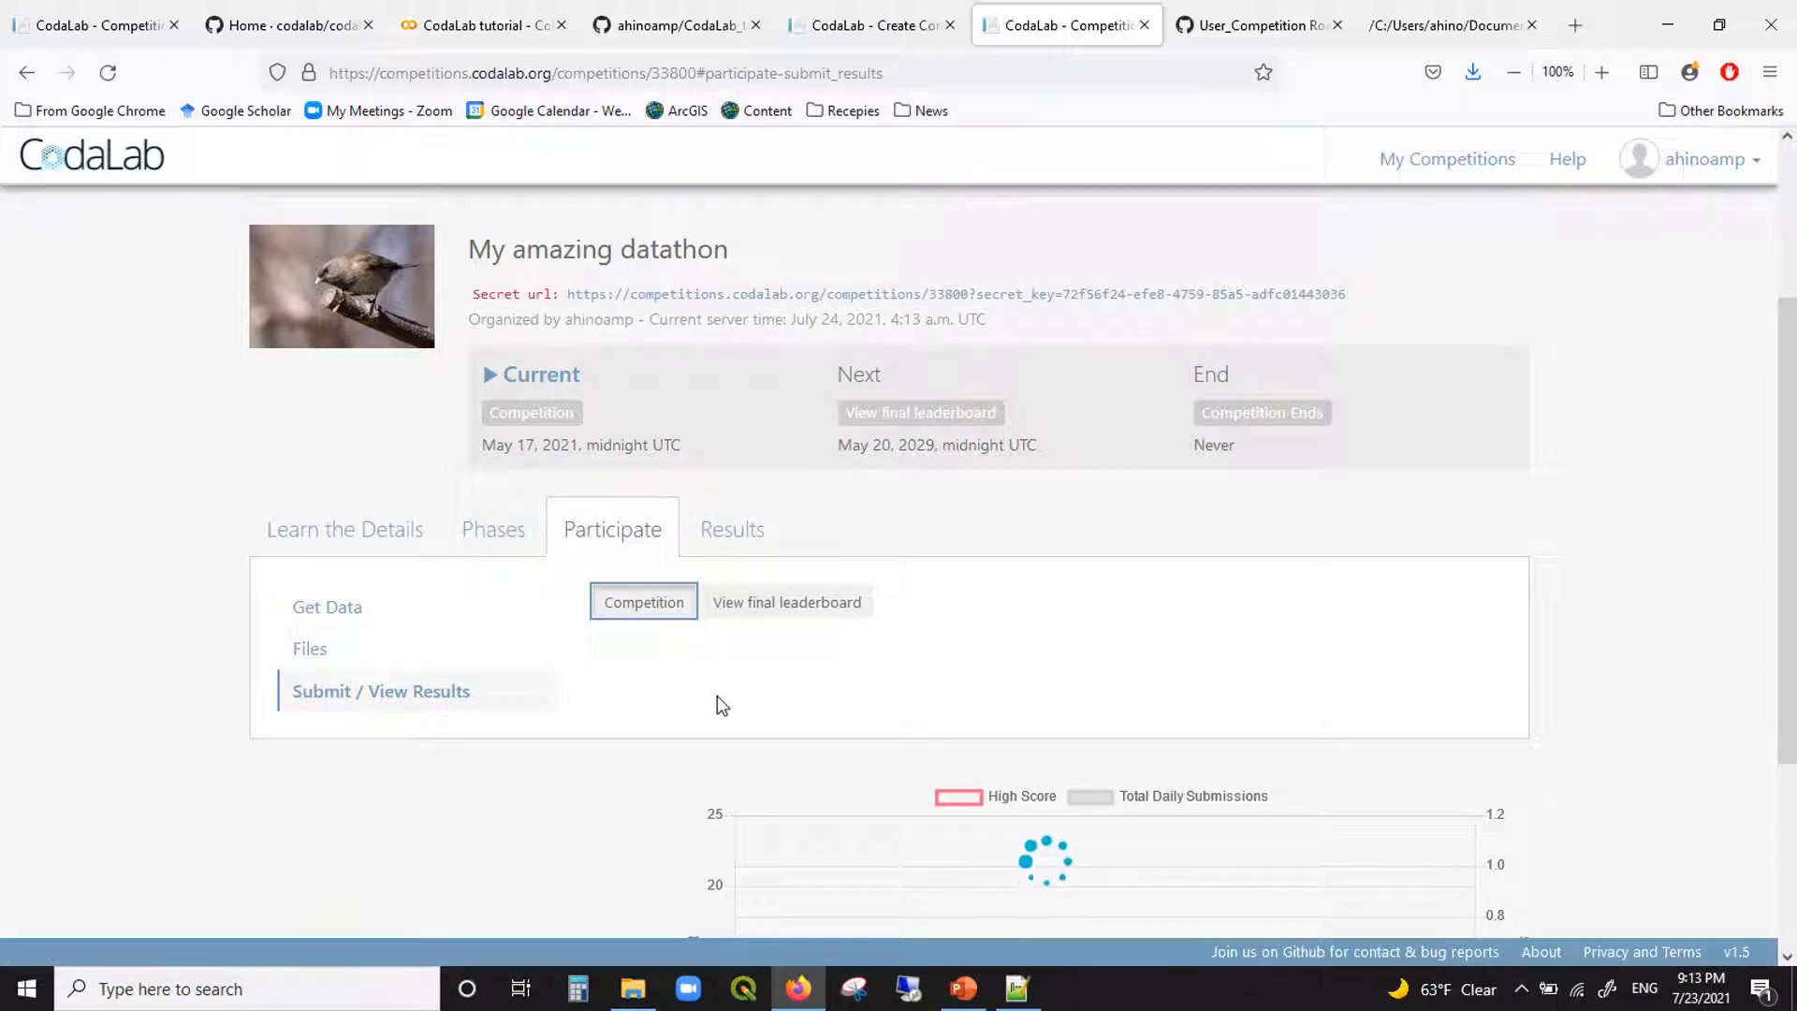
pyautogui.scroll(-3, 717, 697)
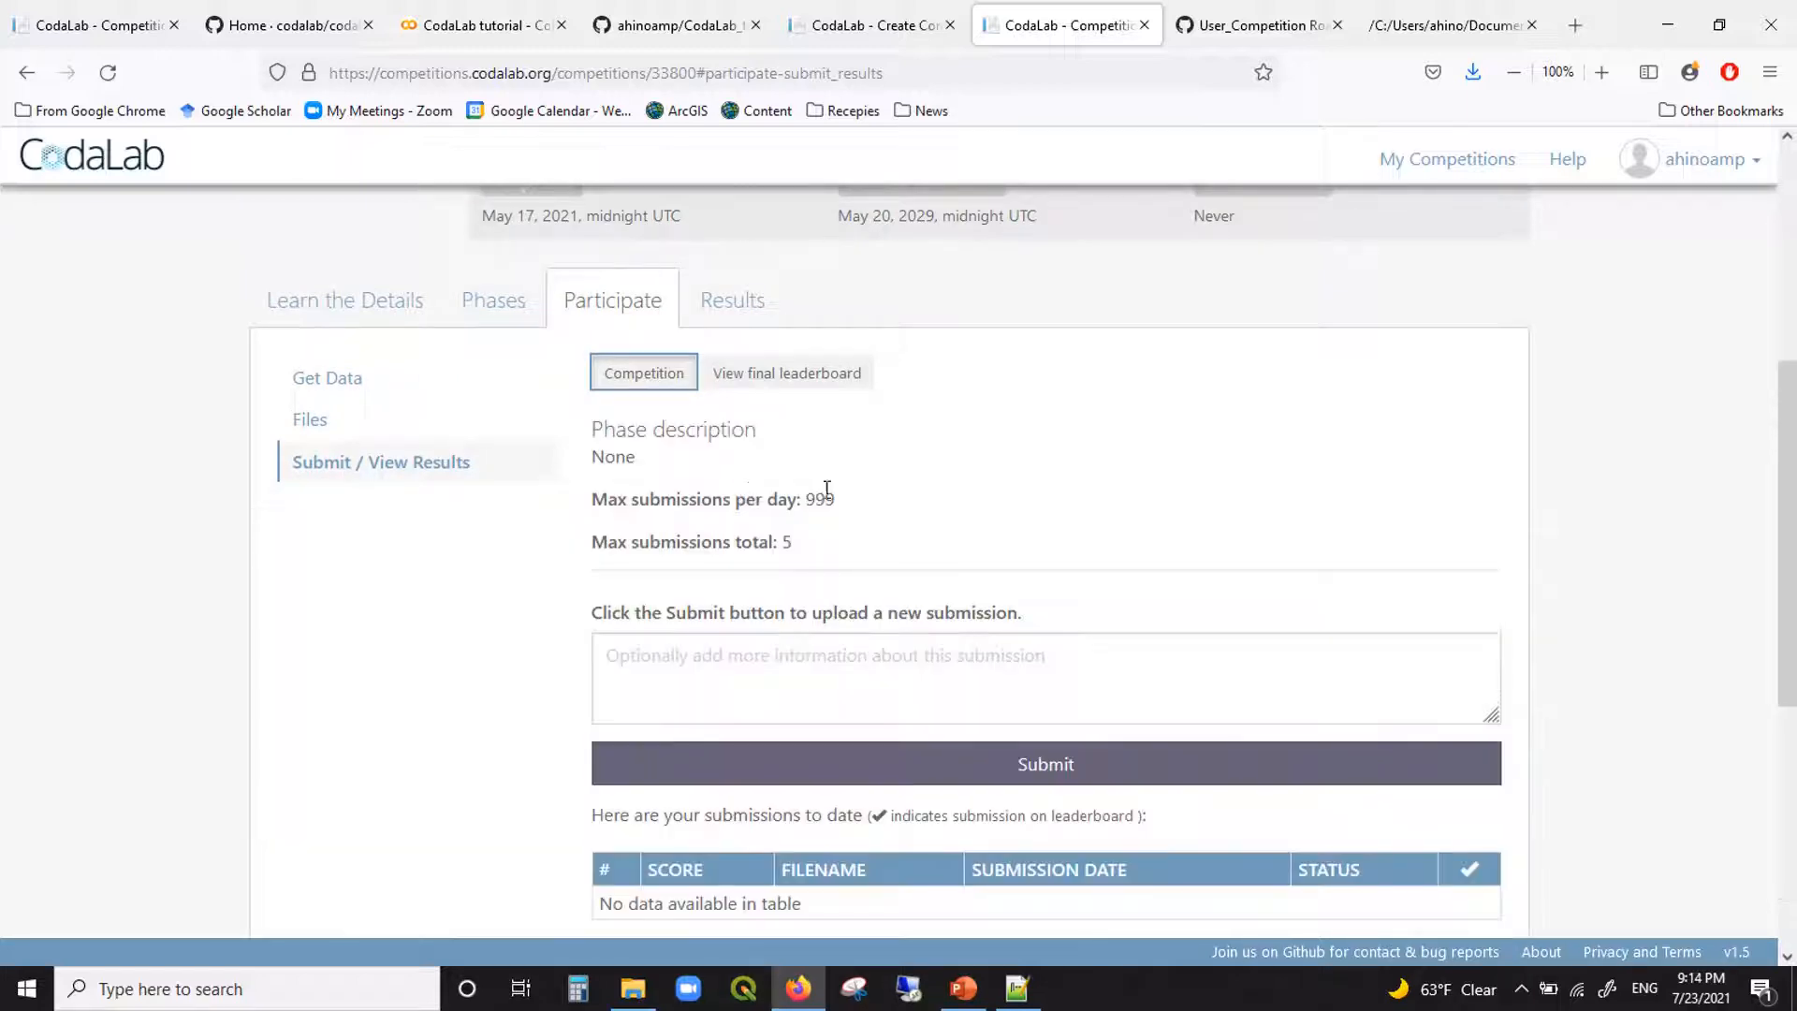
pyautogui.scroll(-1, 846, 567)
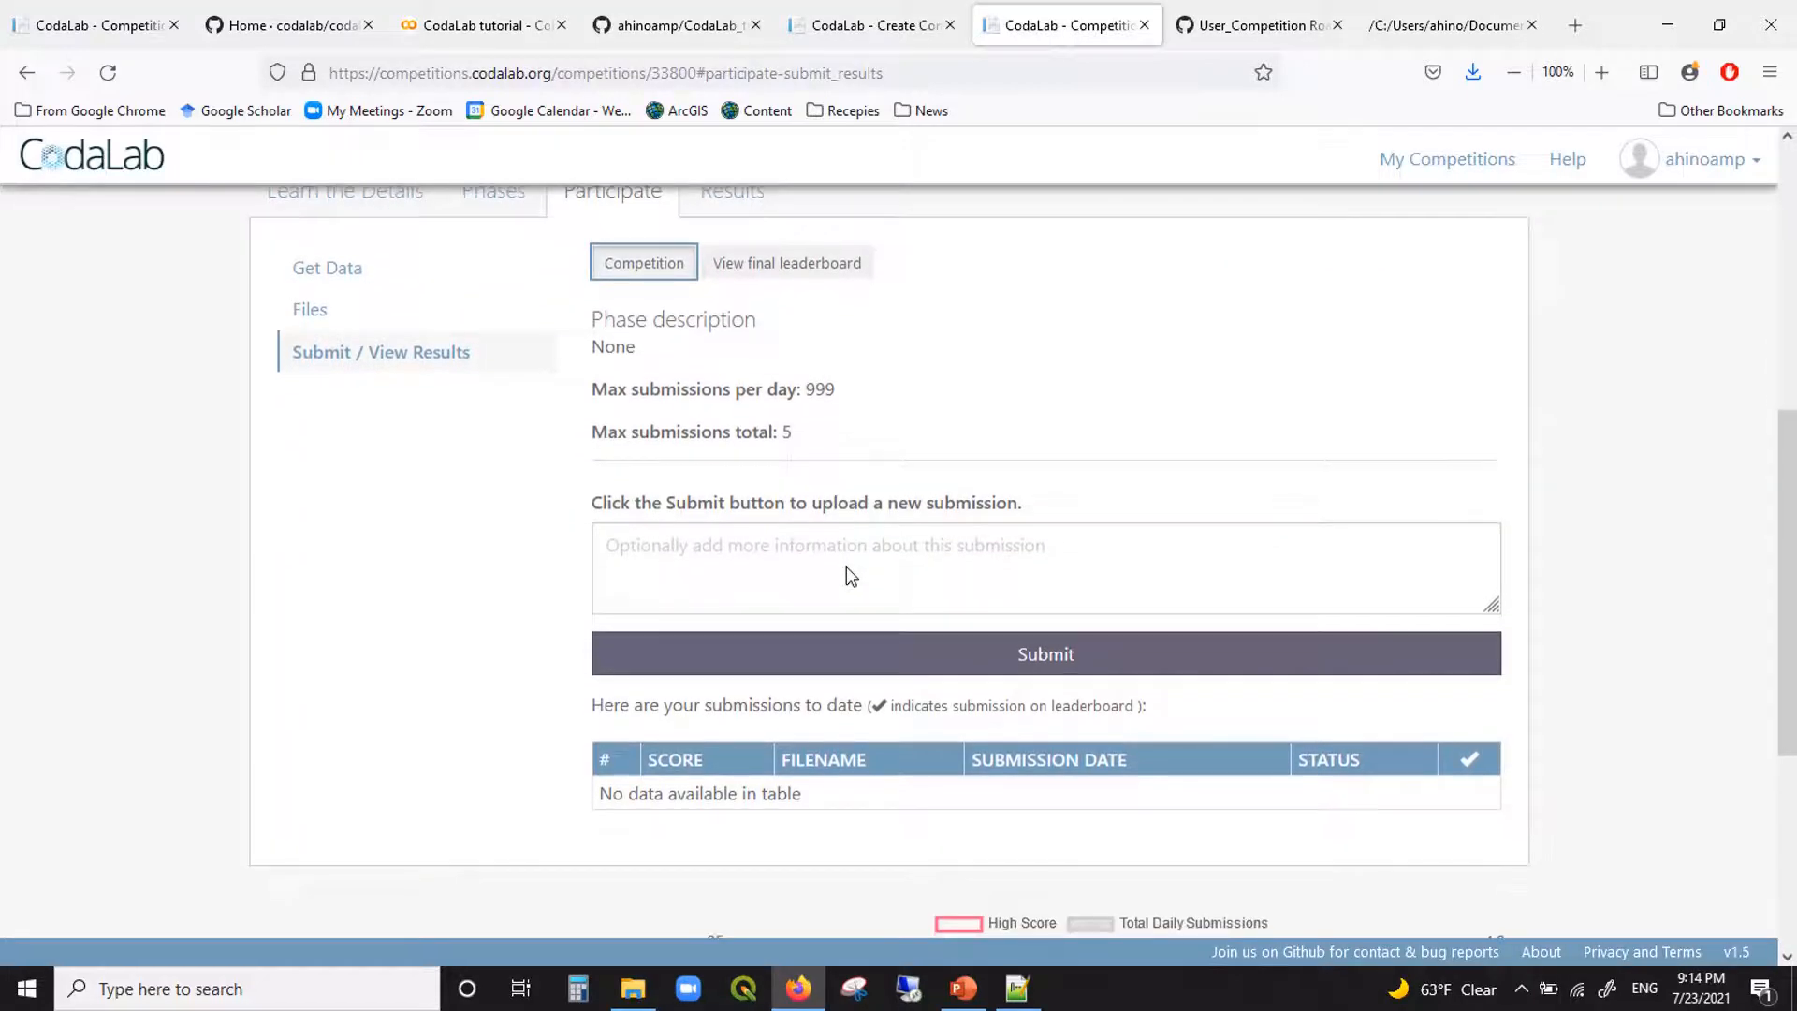
# Step: Enter "my first submission" as the description of the new submission
pyautogui.click(911, 540)
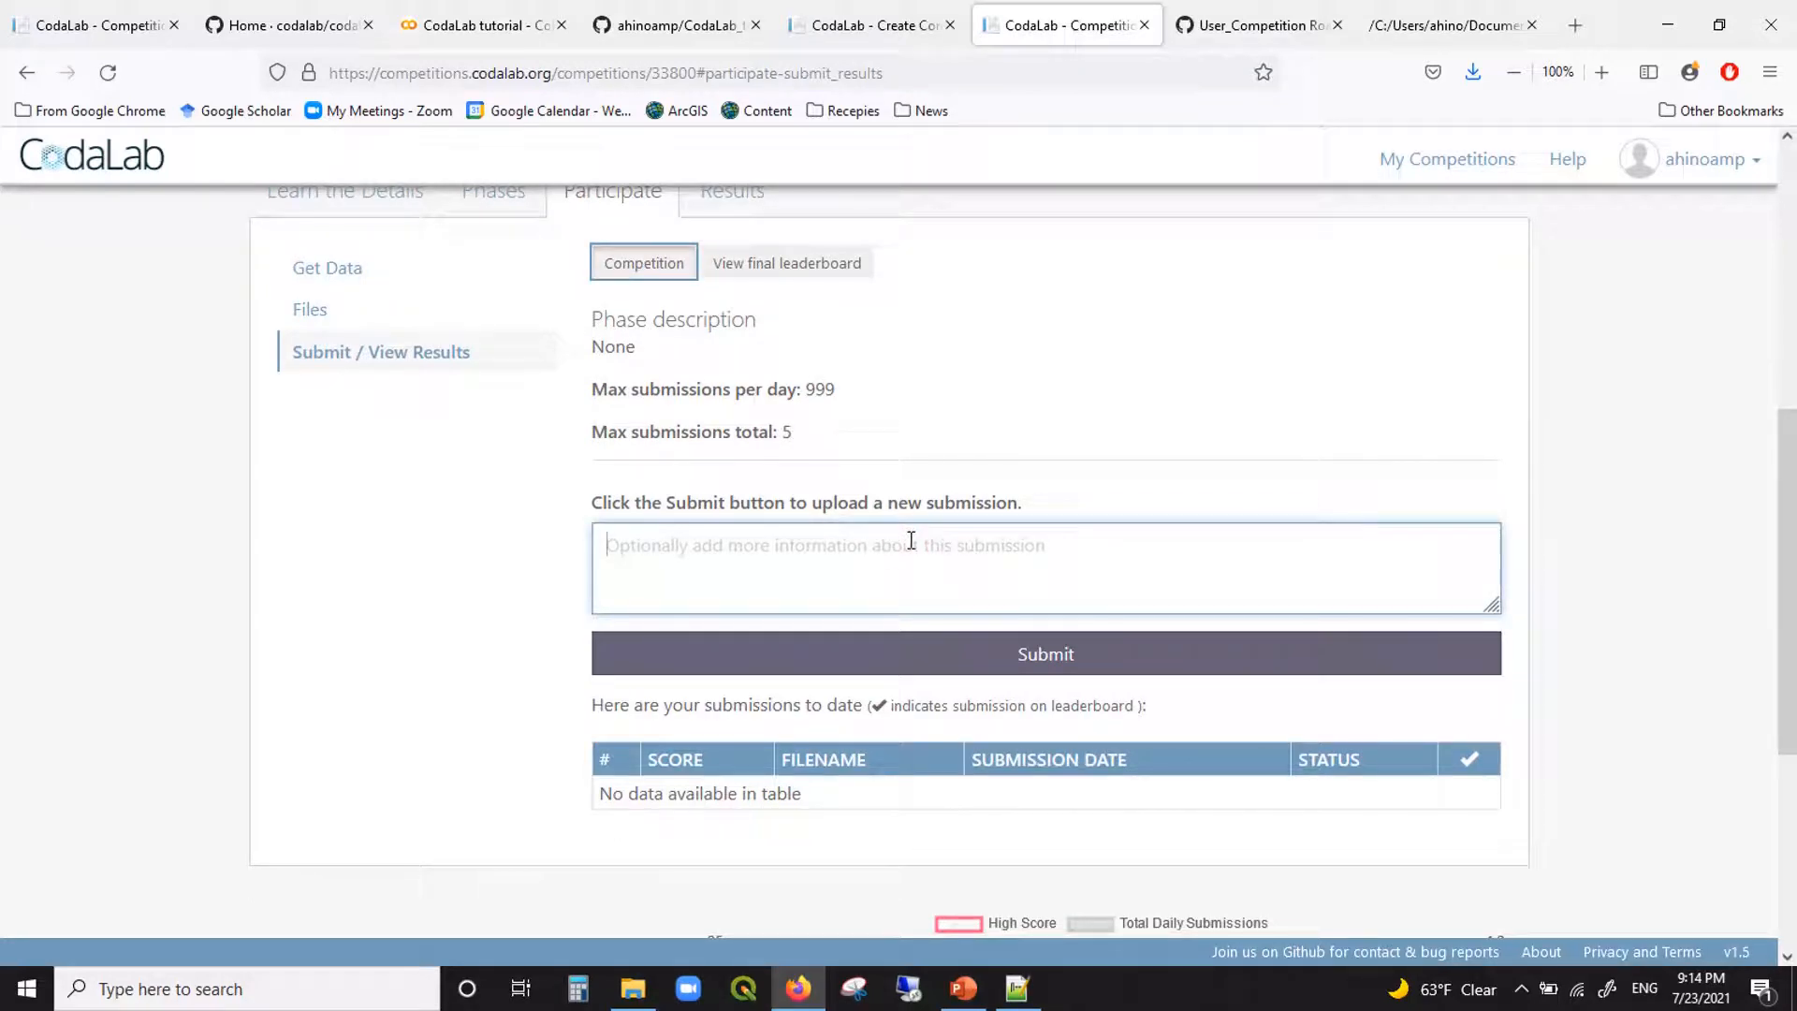
pyautogui.write('m')
pyautogui.press('BackSpace')
pyautogui.write('my first submission')
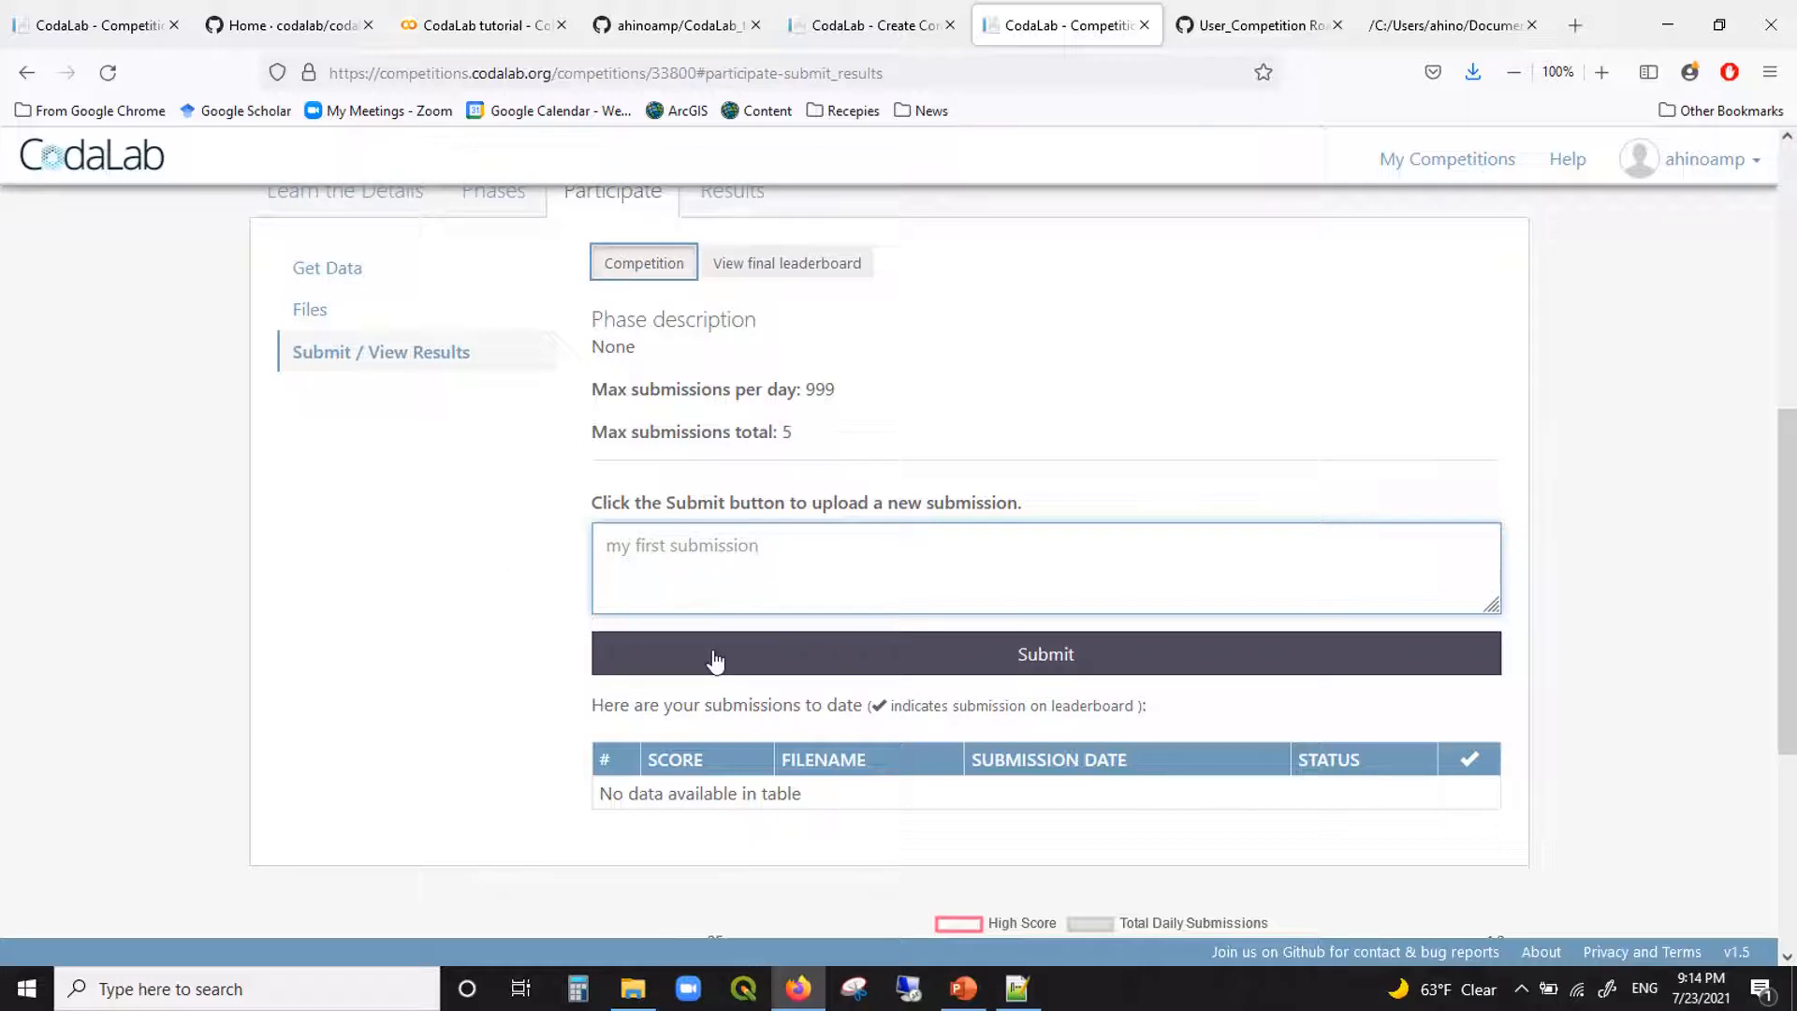
# Step: In the Colab notebook's example submission section, run the cells that load train.csv, train the linear regression, predict on training data and plot the result
pyautogui.click(468, 19)
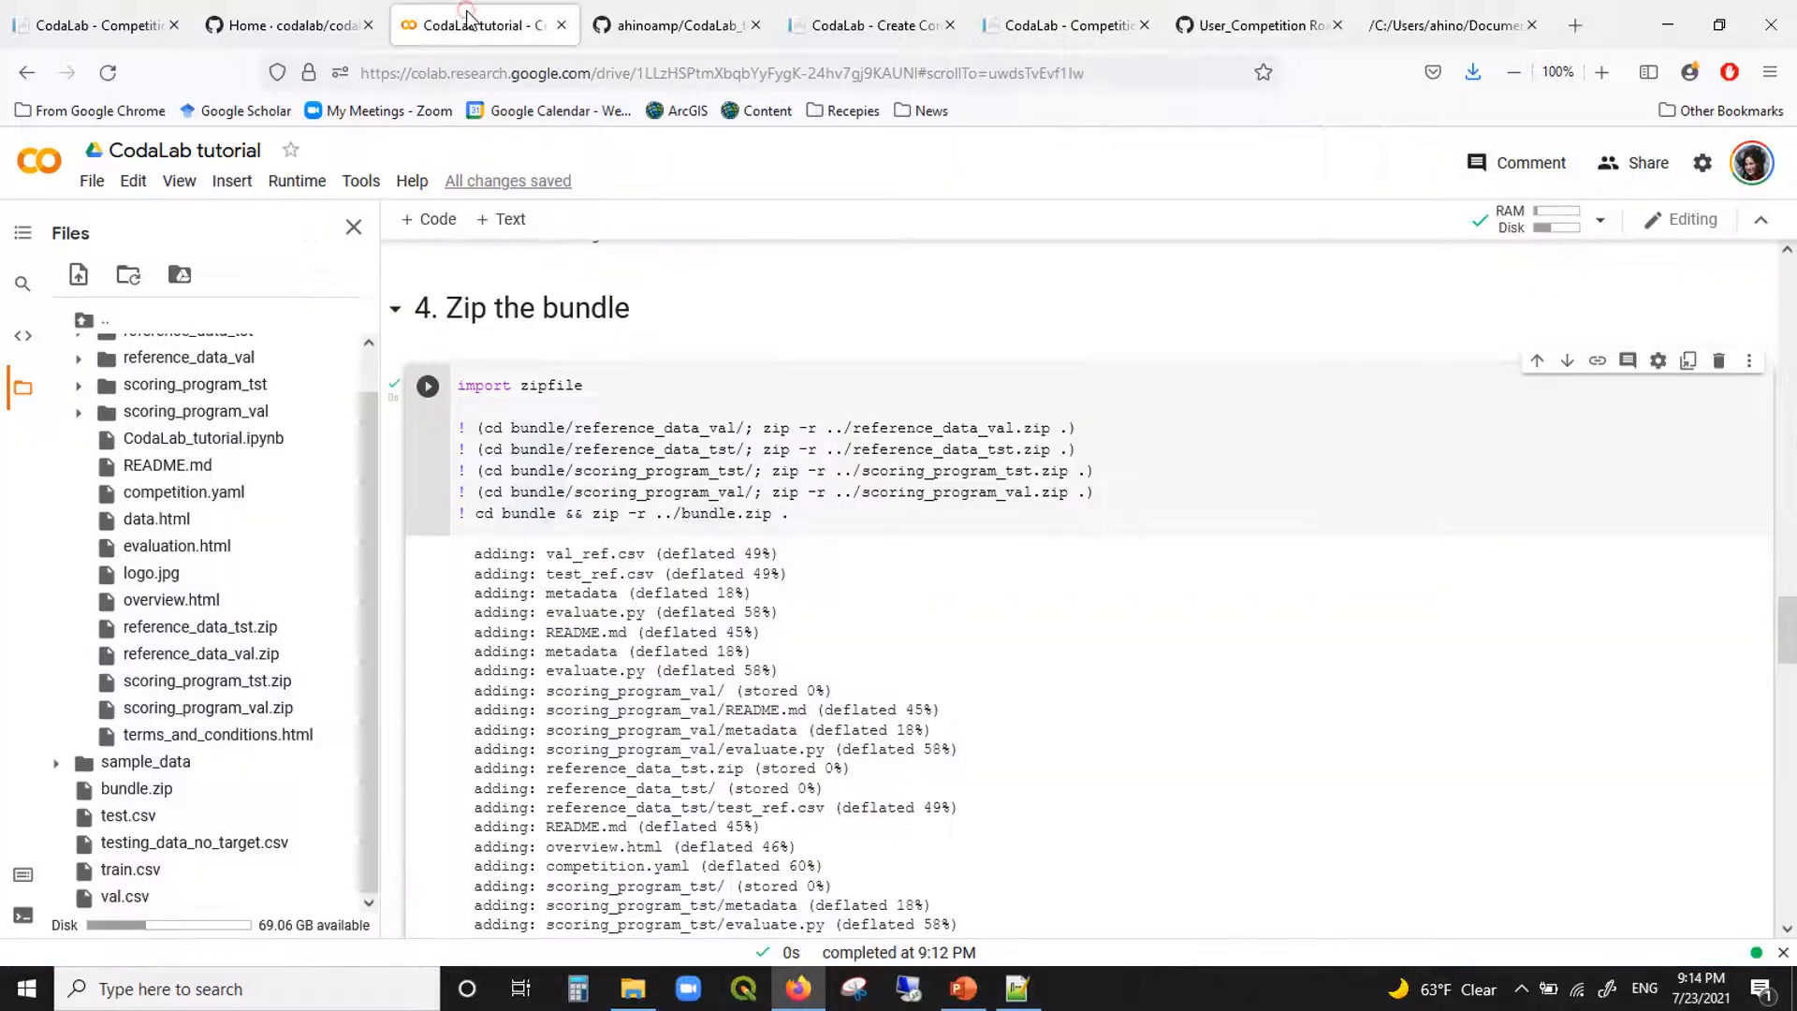
pyautogui.scroll(-7, 743, 639)
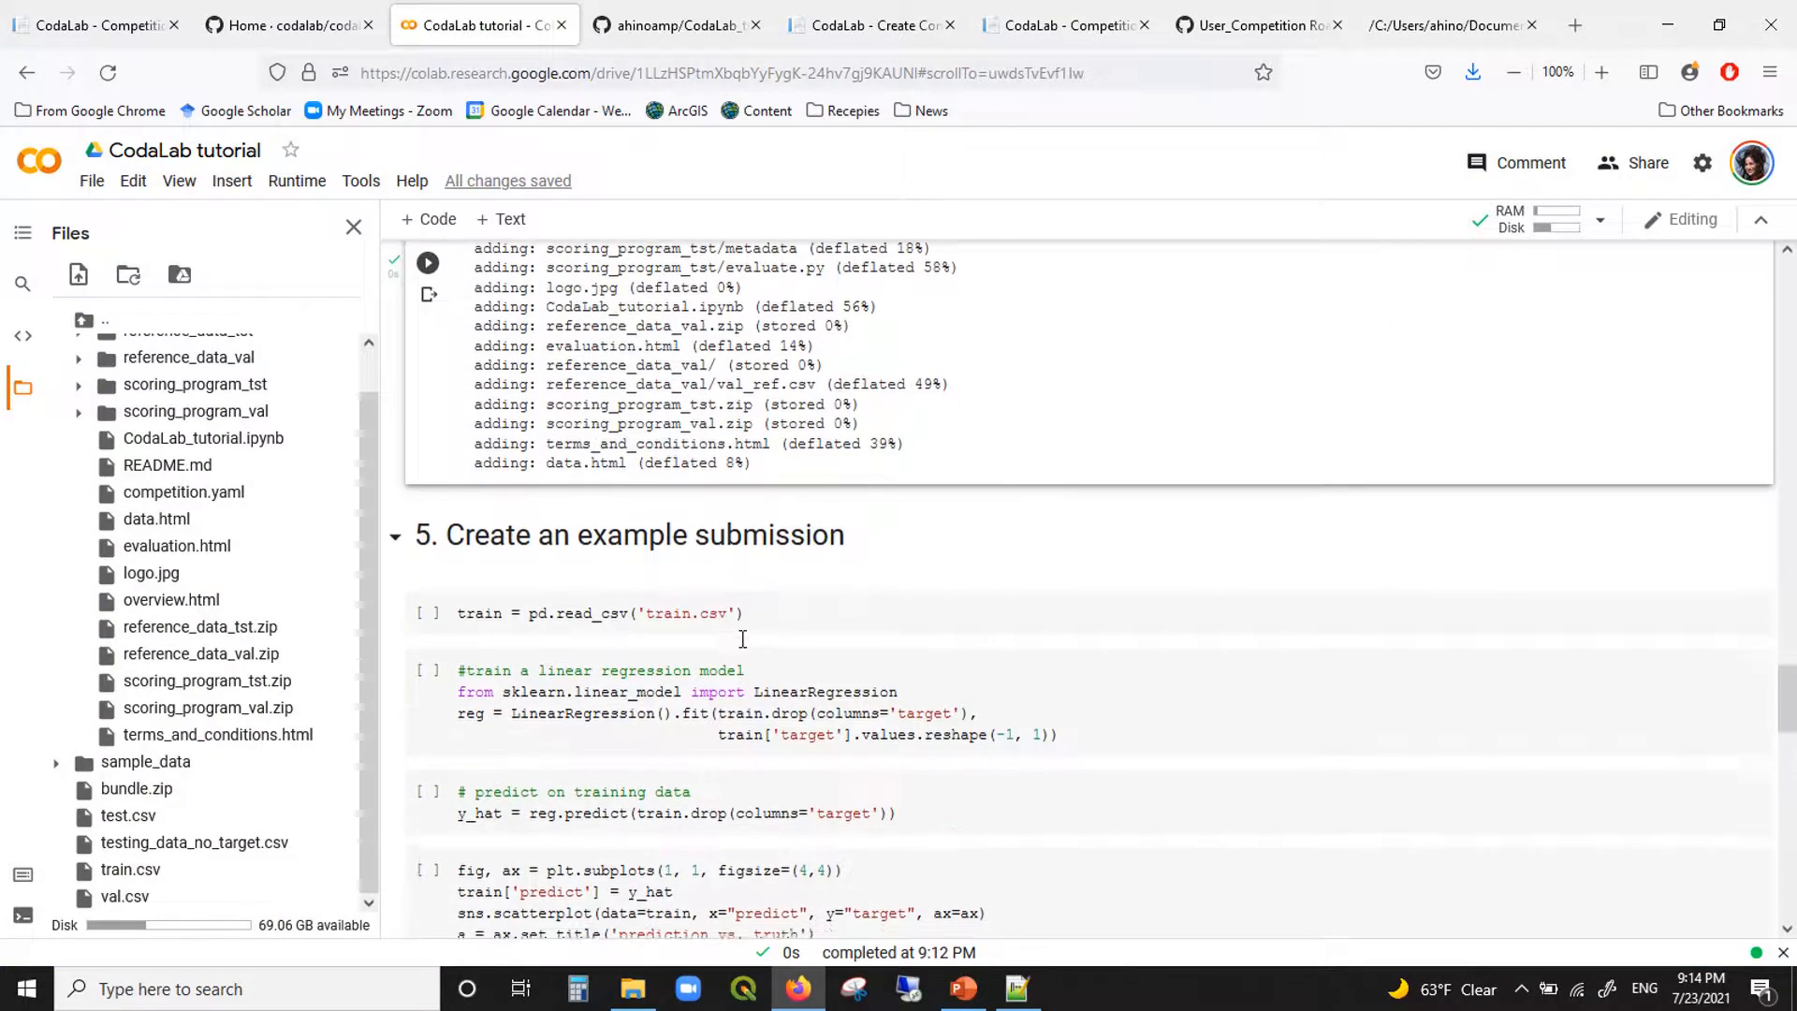
pyautogui.scroll(-3, 758, 622)
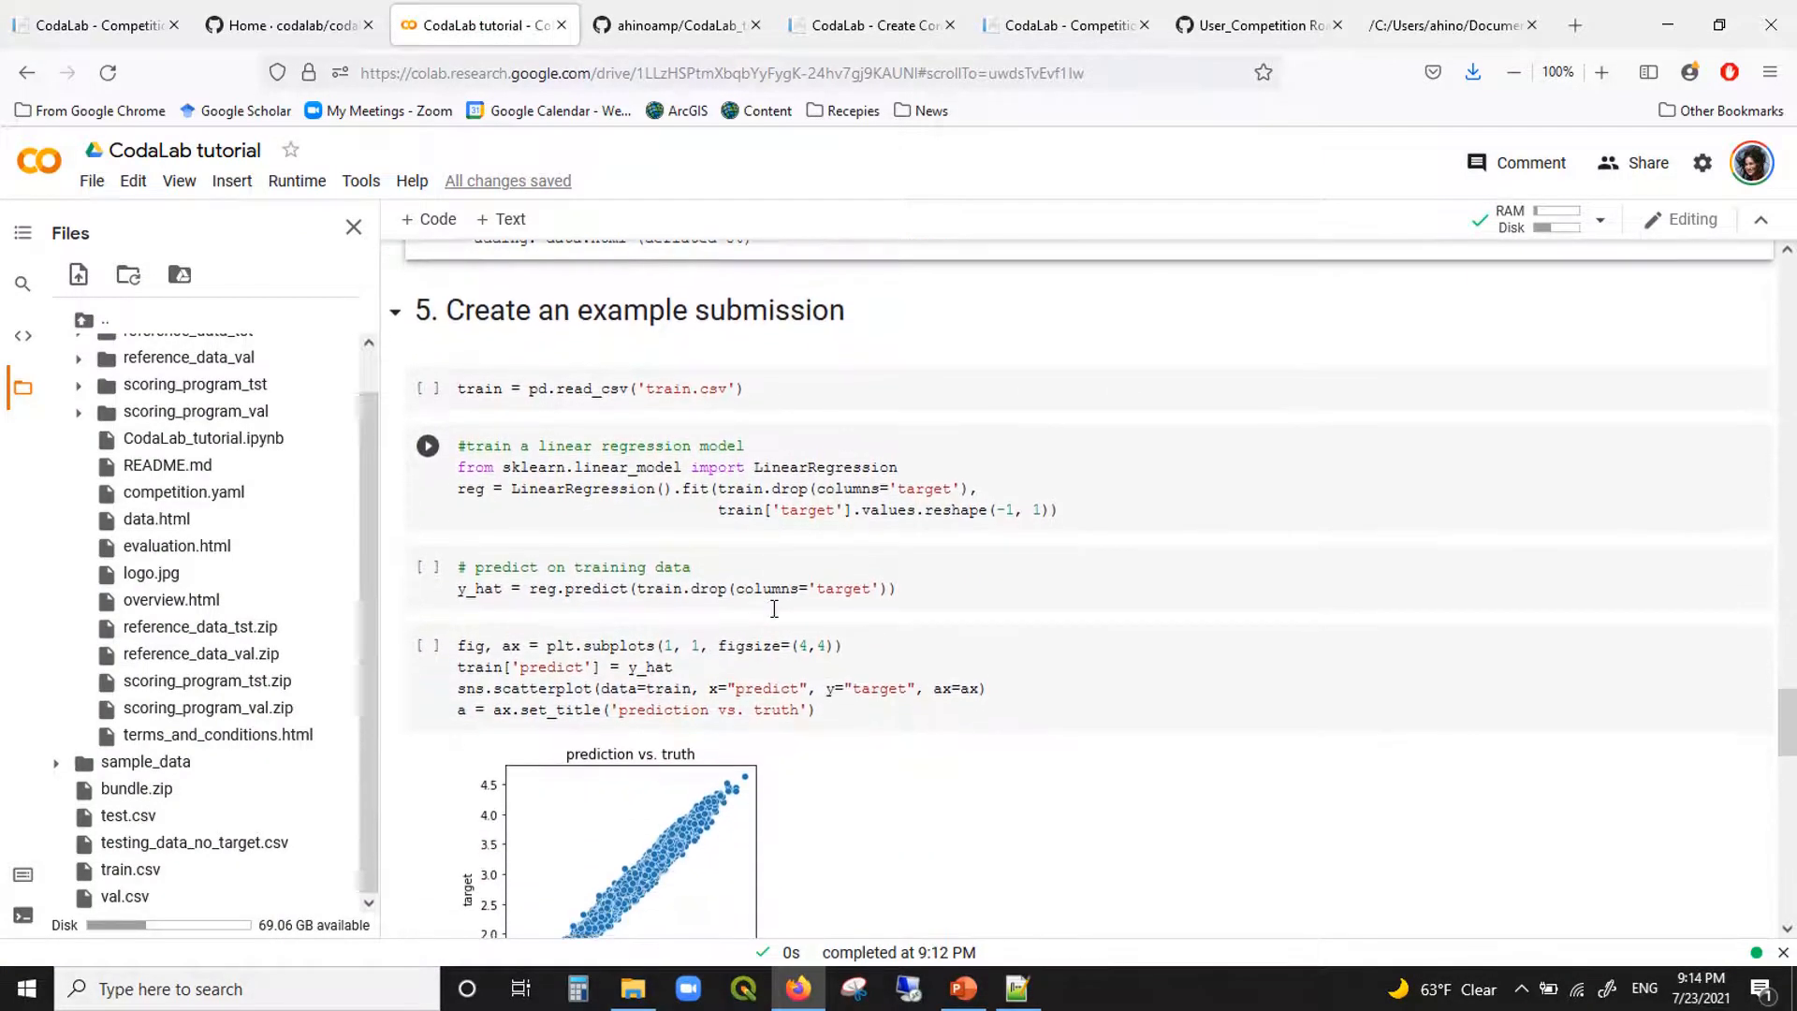
pyautogui.click(607, 401)
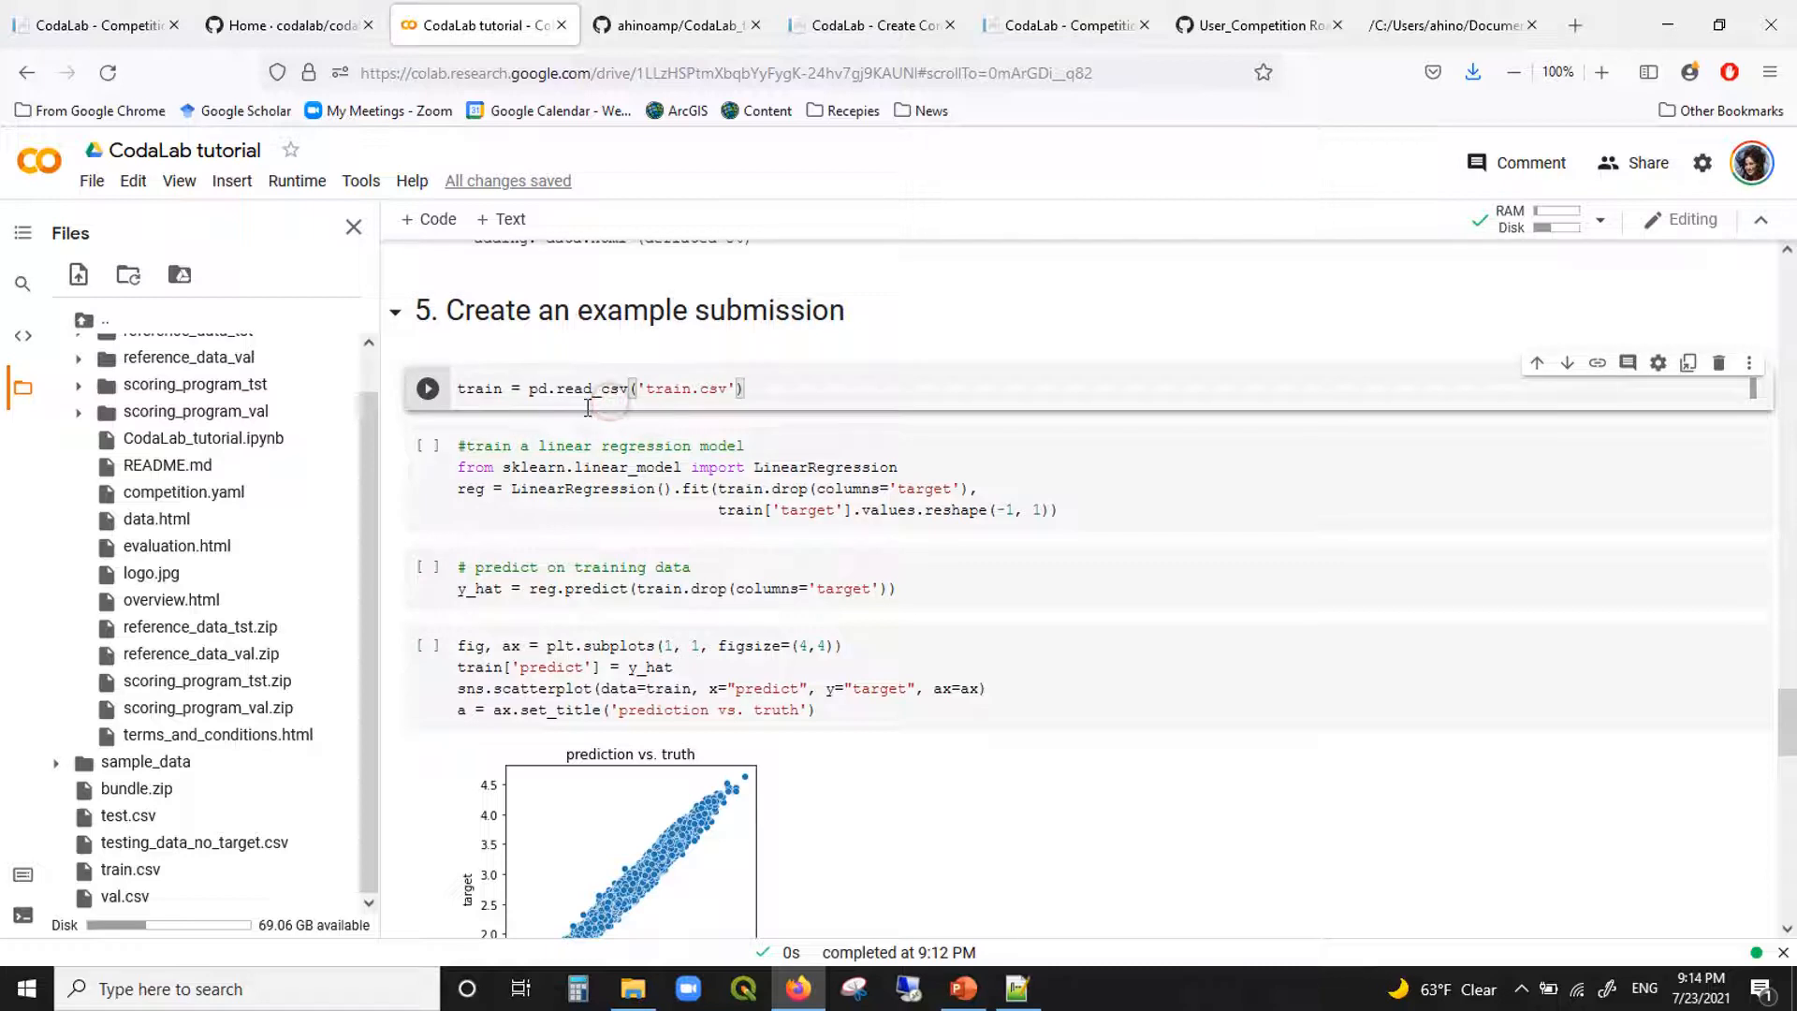
pyautogui.hotkey('shift', 'Return')
pyautogui.hotkey('shift', 'Return')
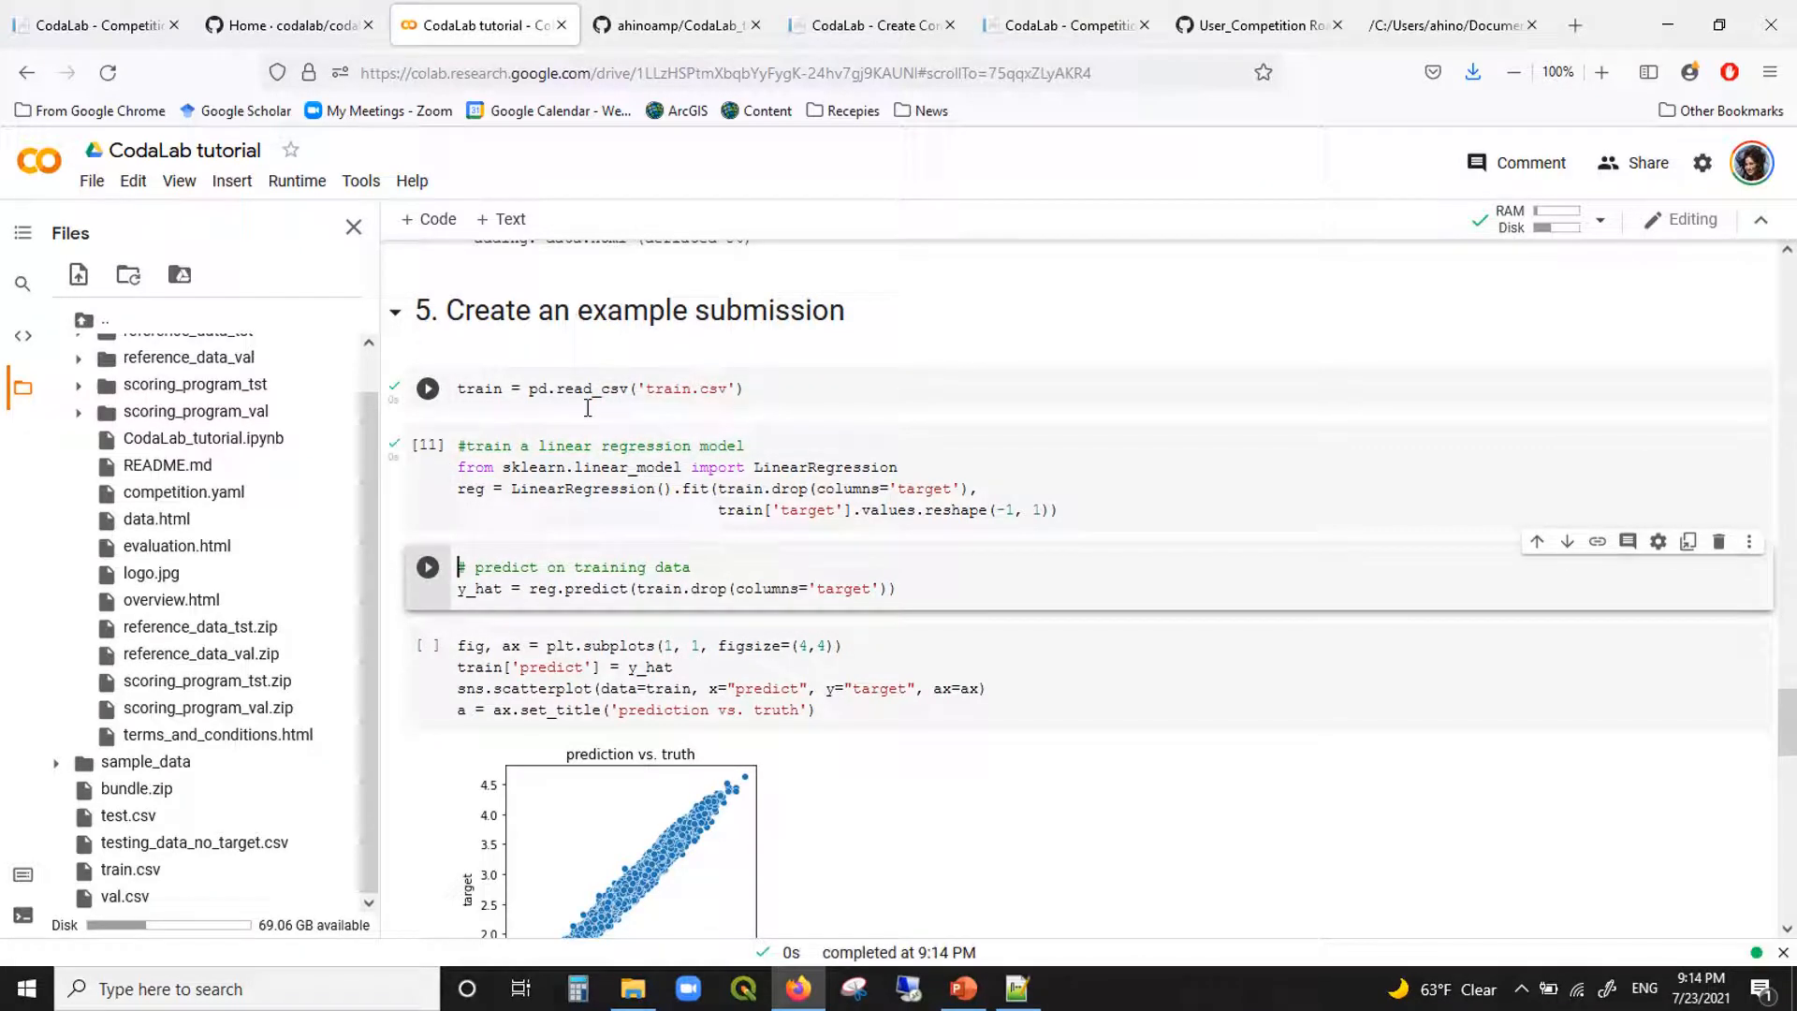
pyautogui.hotkey('shift', 'Return')
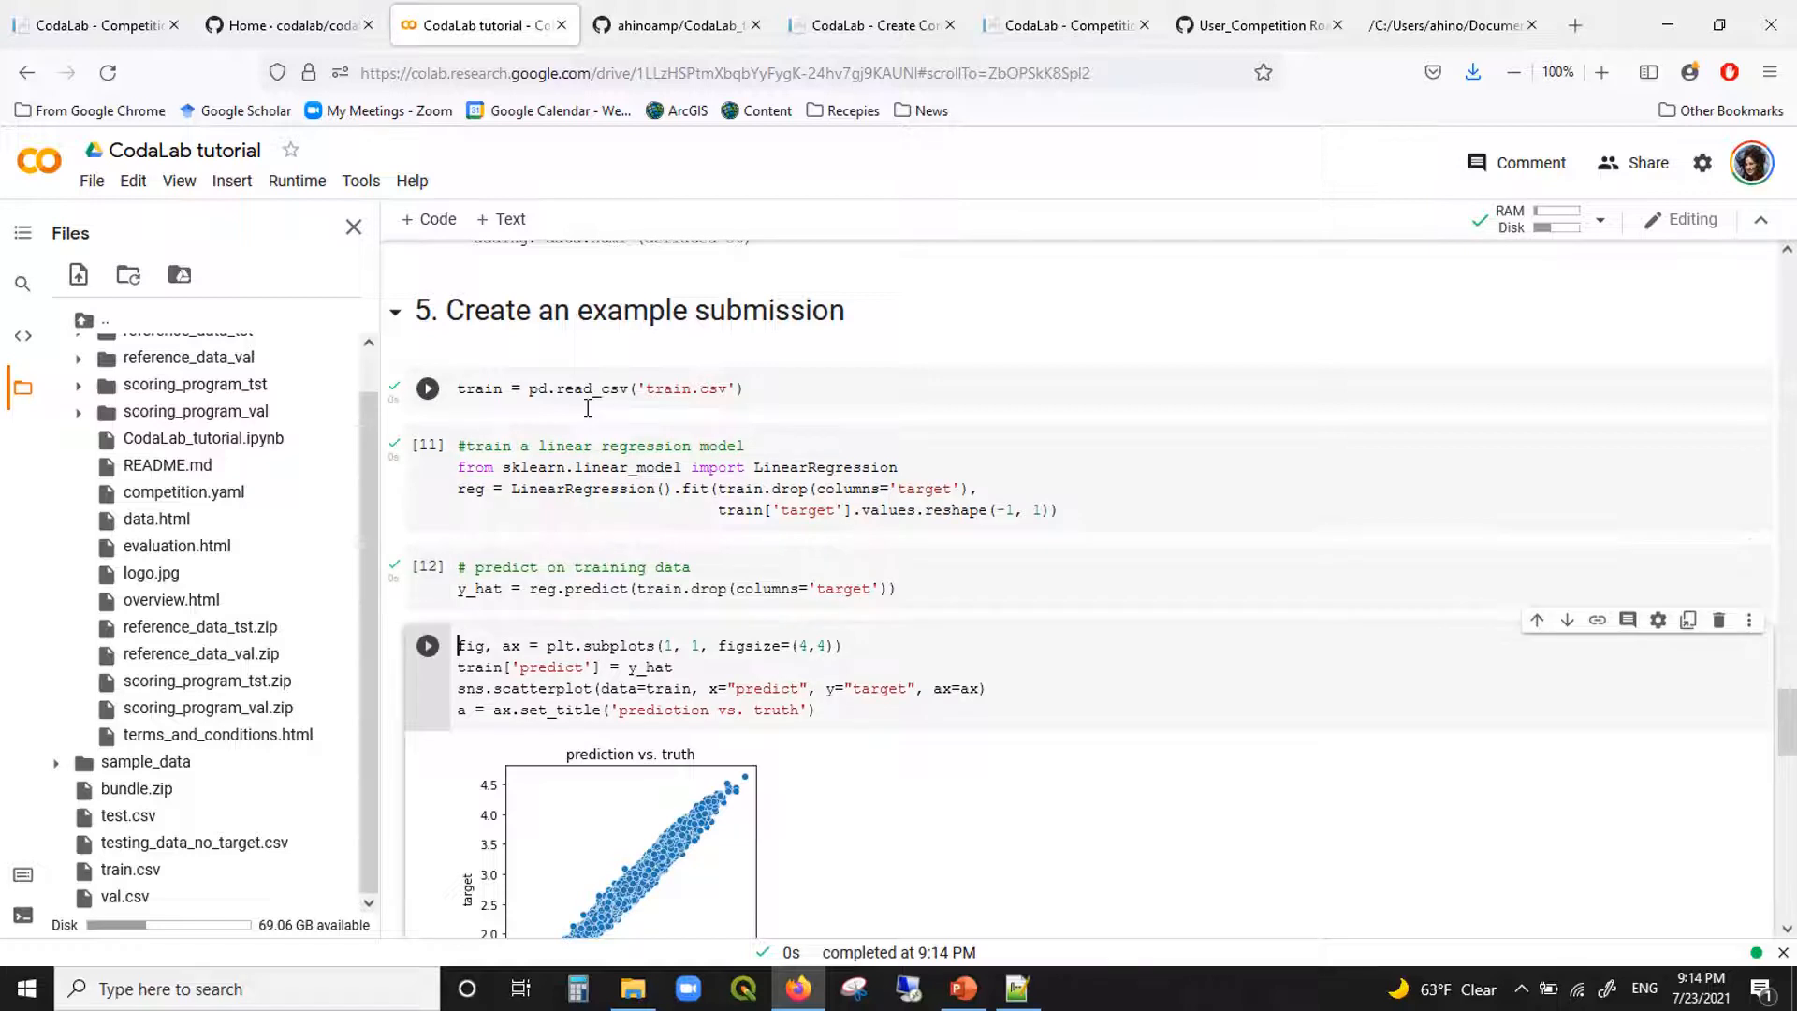
pyautogui.hotkey('shift', 'Return')
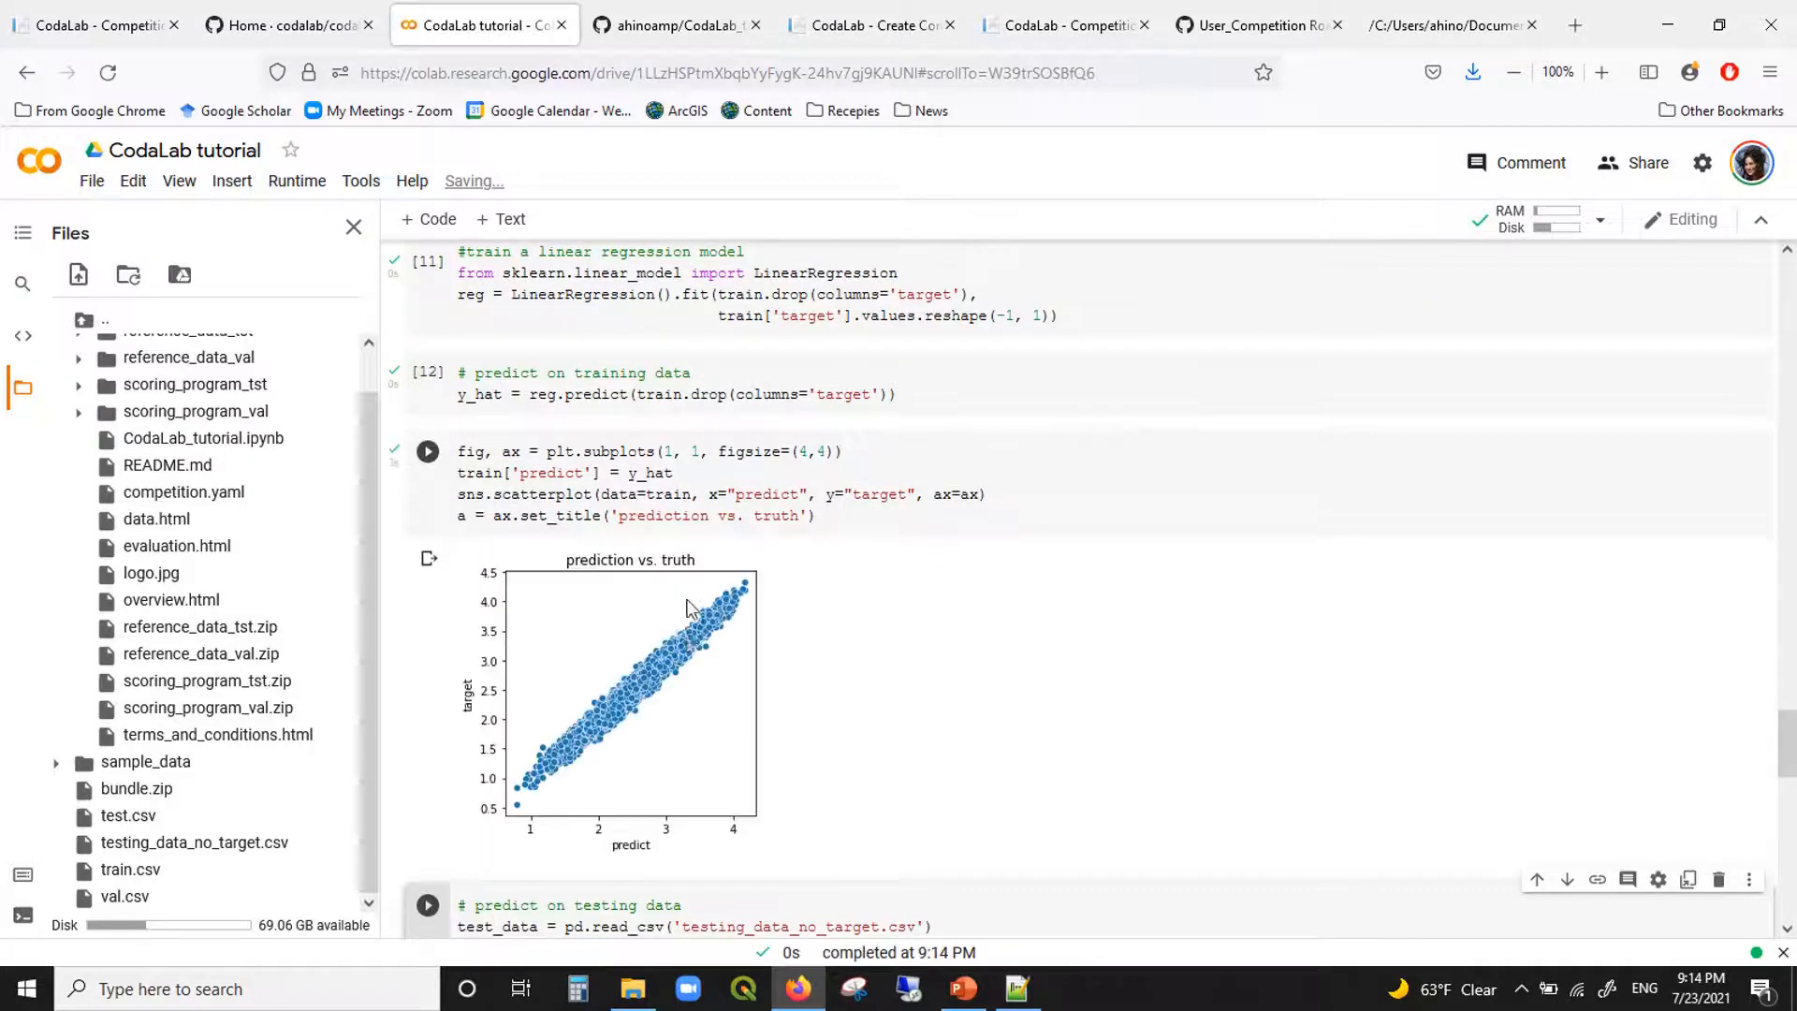
# Step: Run the cells that load testing_data_no_target.csv and make a prediction with the trained model
pyautogui.hotkey('ctrl', 'Return')
pyautogui.scroll(-1, 689, 599)
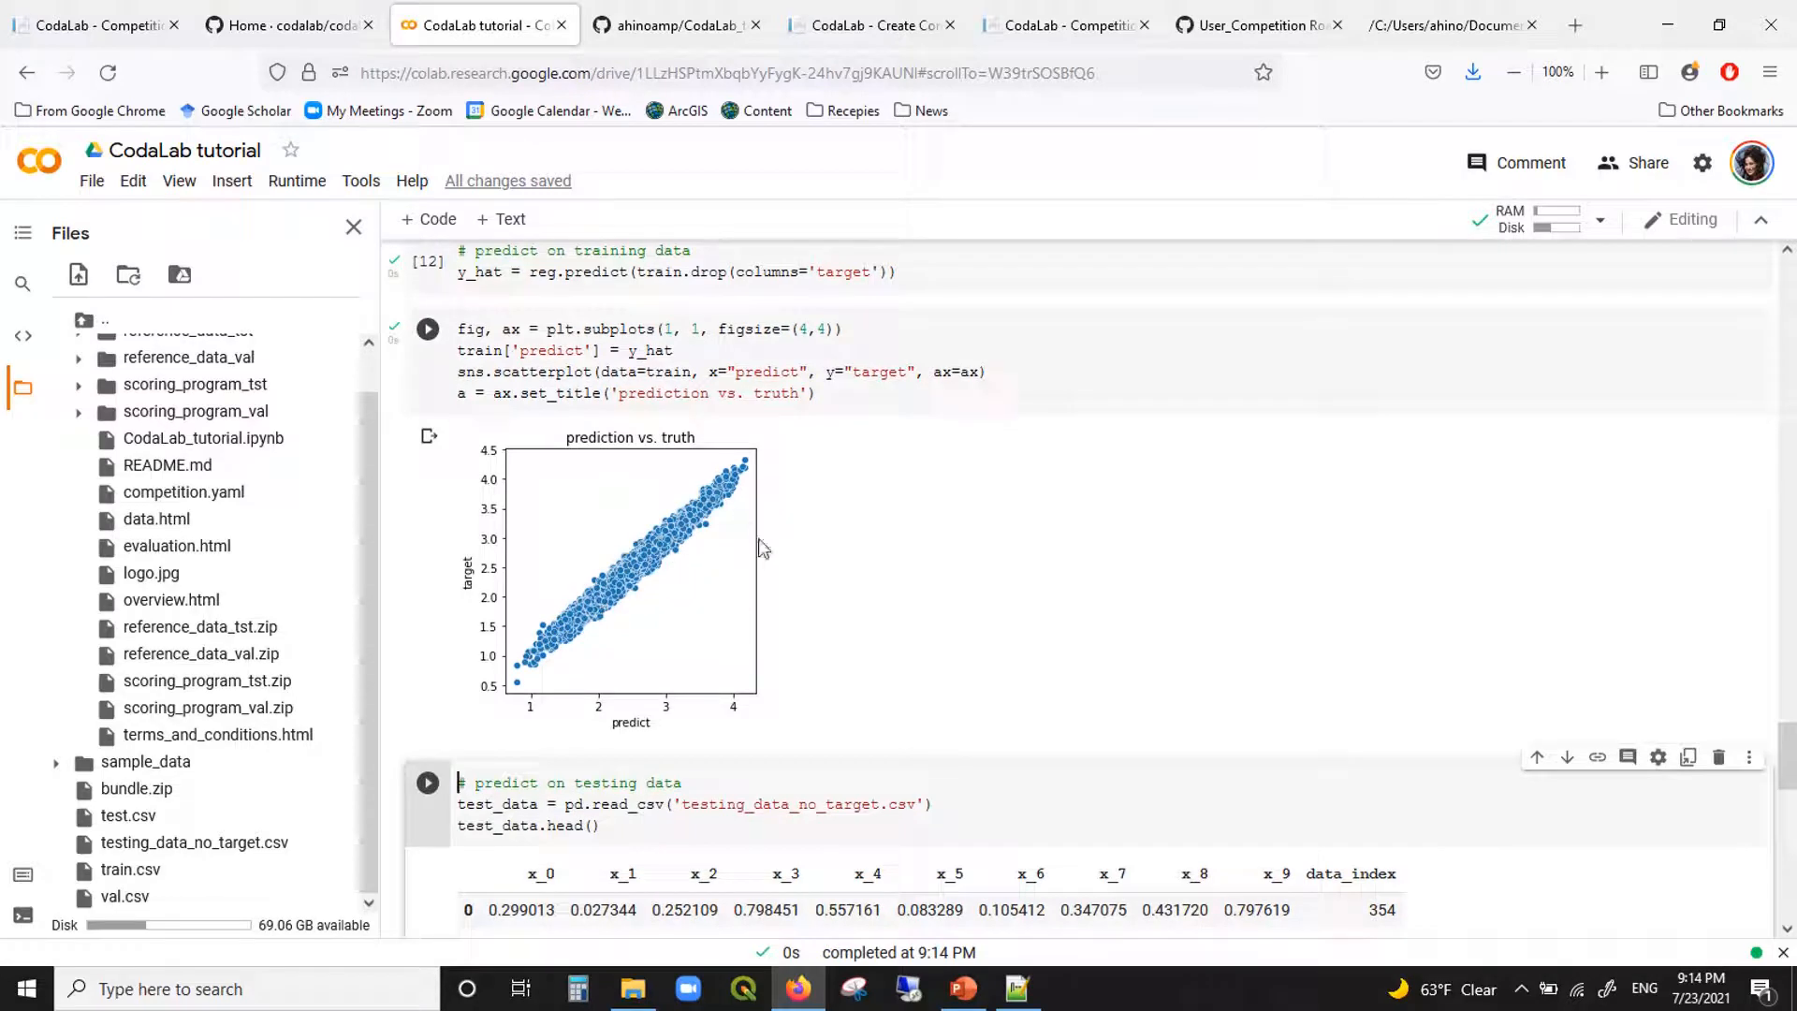
pyautogui.scroll(-1, 762, 548)
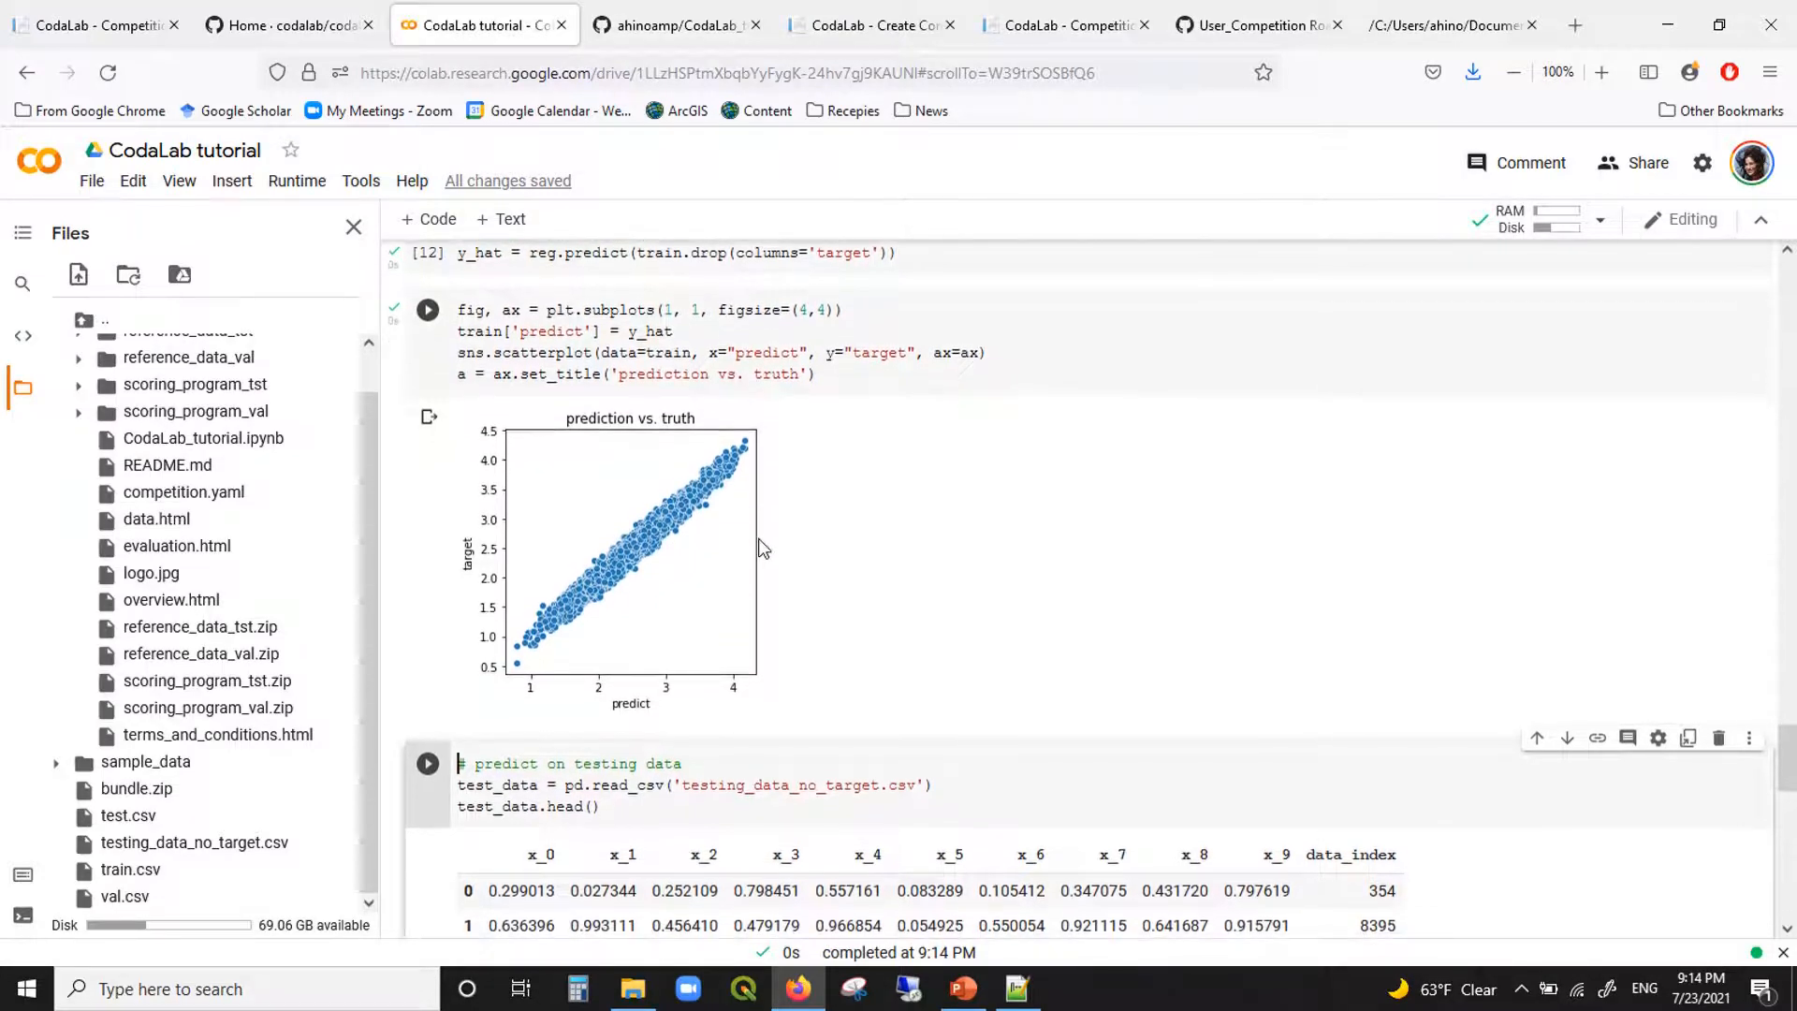
pyautogui.scroll(-3, 761, 549)
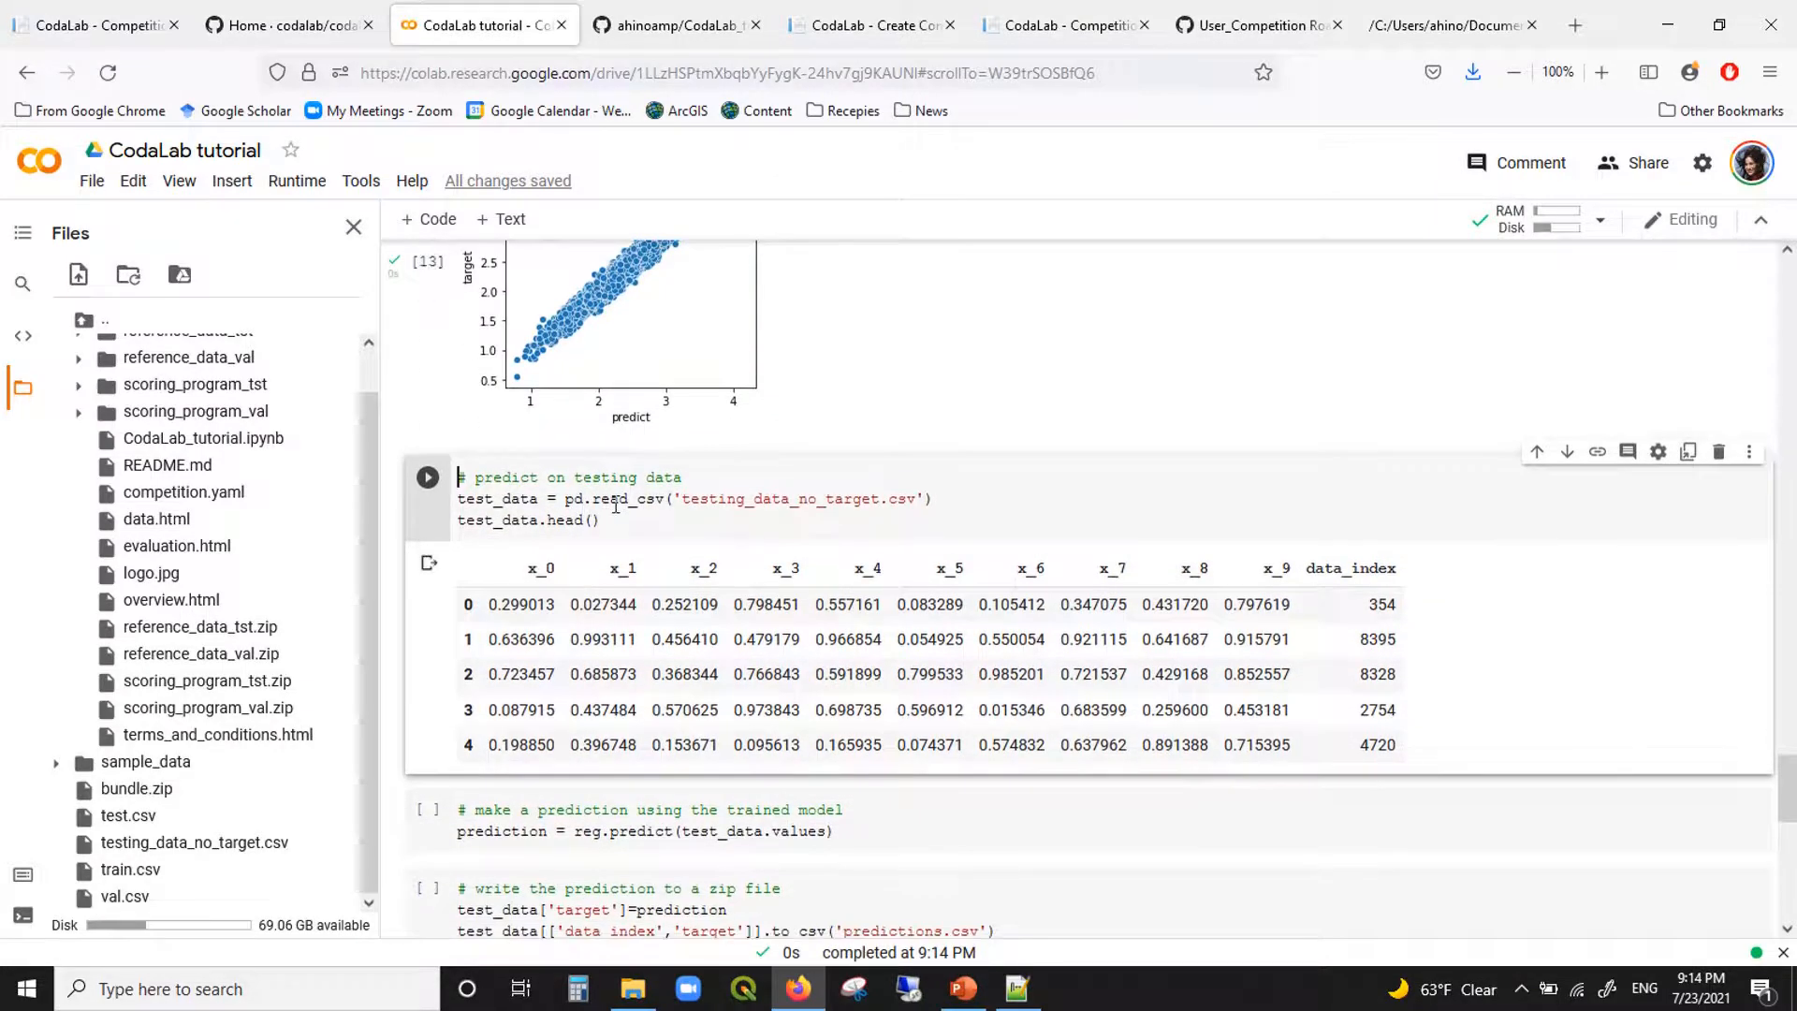
pyautogui.doubleClick(771, 497)
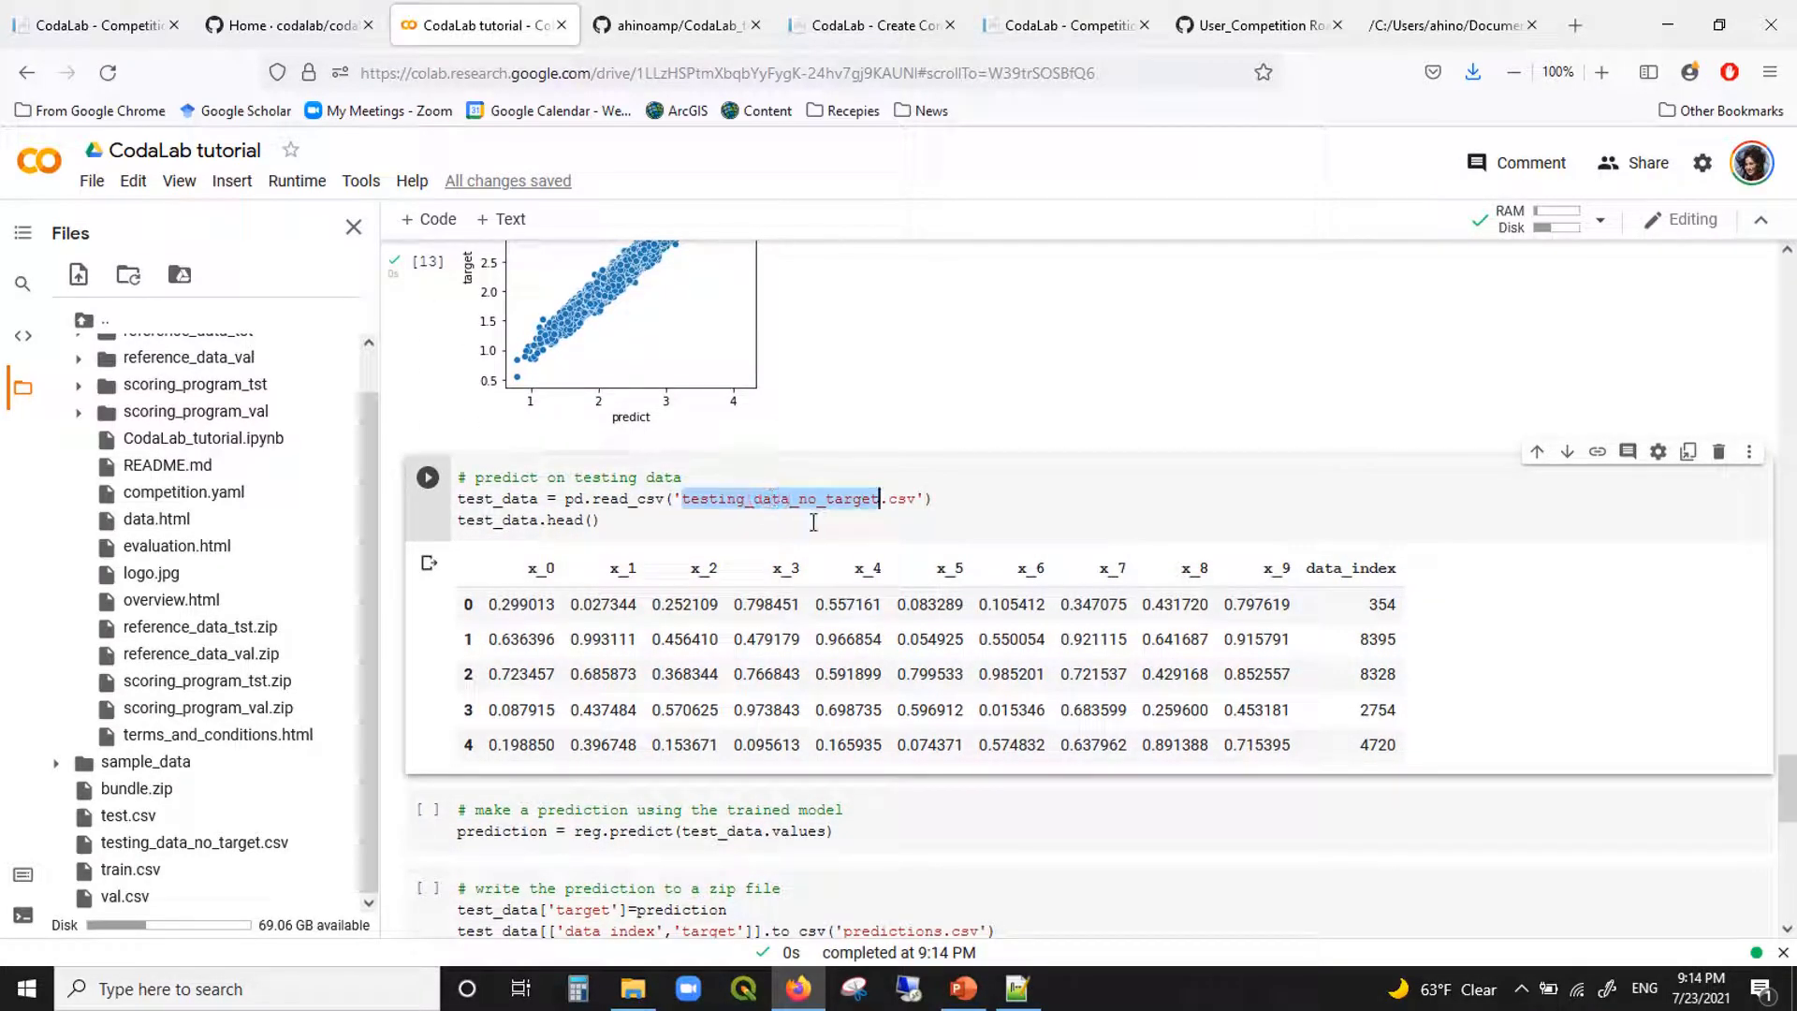
pyautogui.click(845, 513)
pyautogui.hotkey('shift', 'Return')
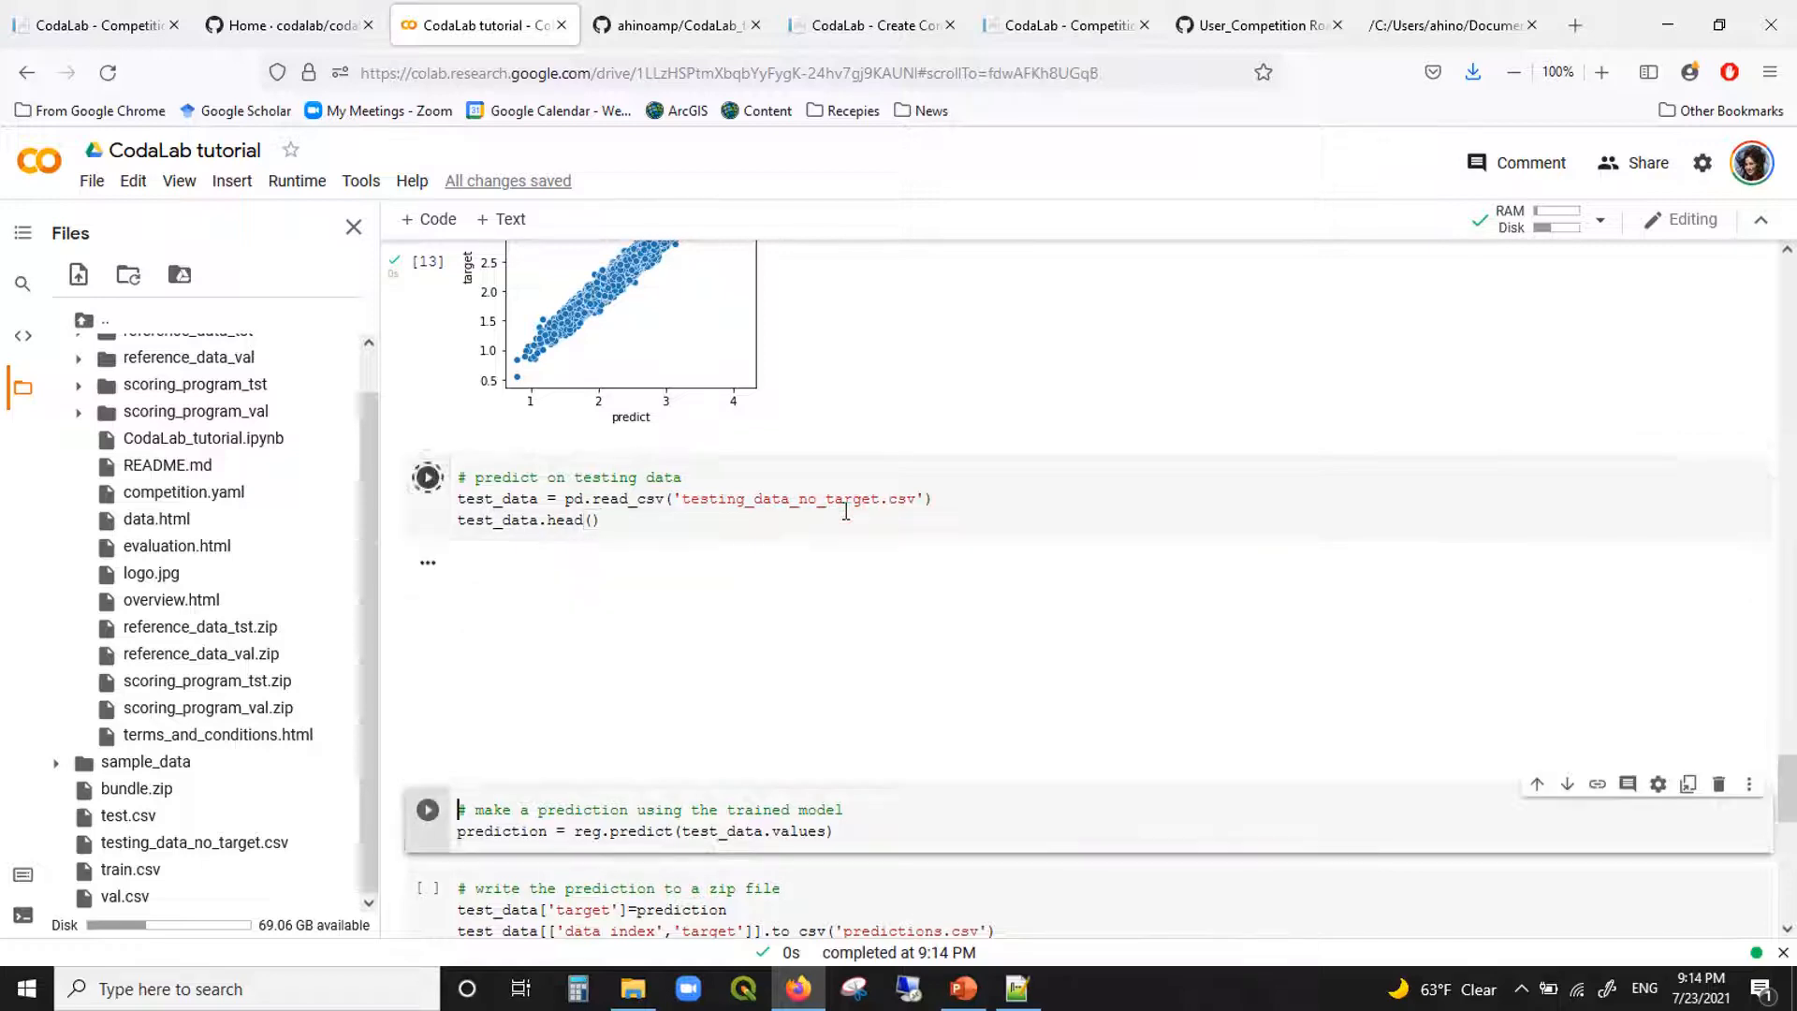
pyautogui.scroll(-1, 899, 552)
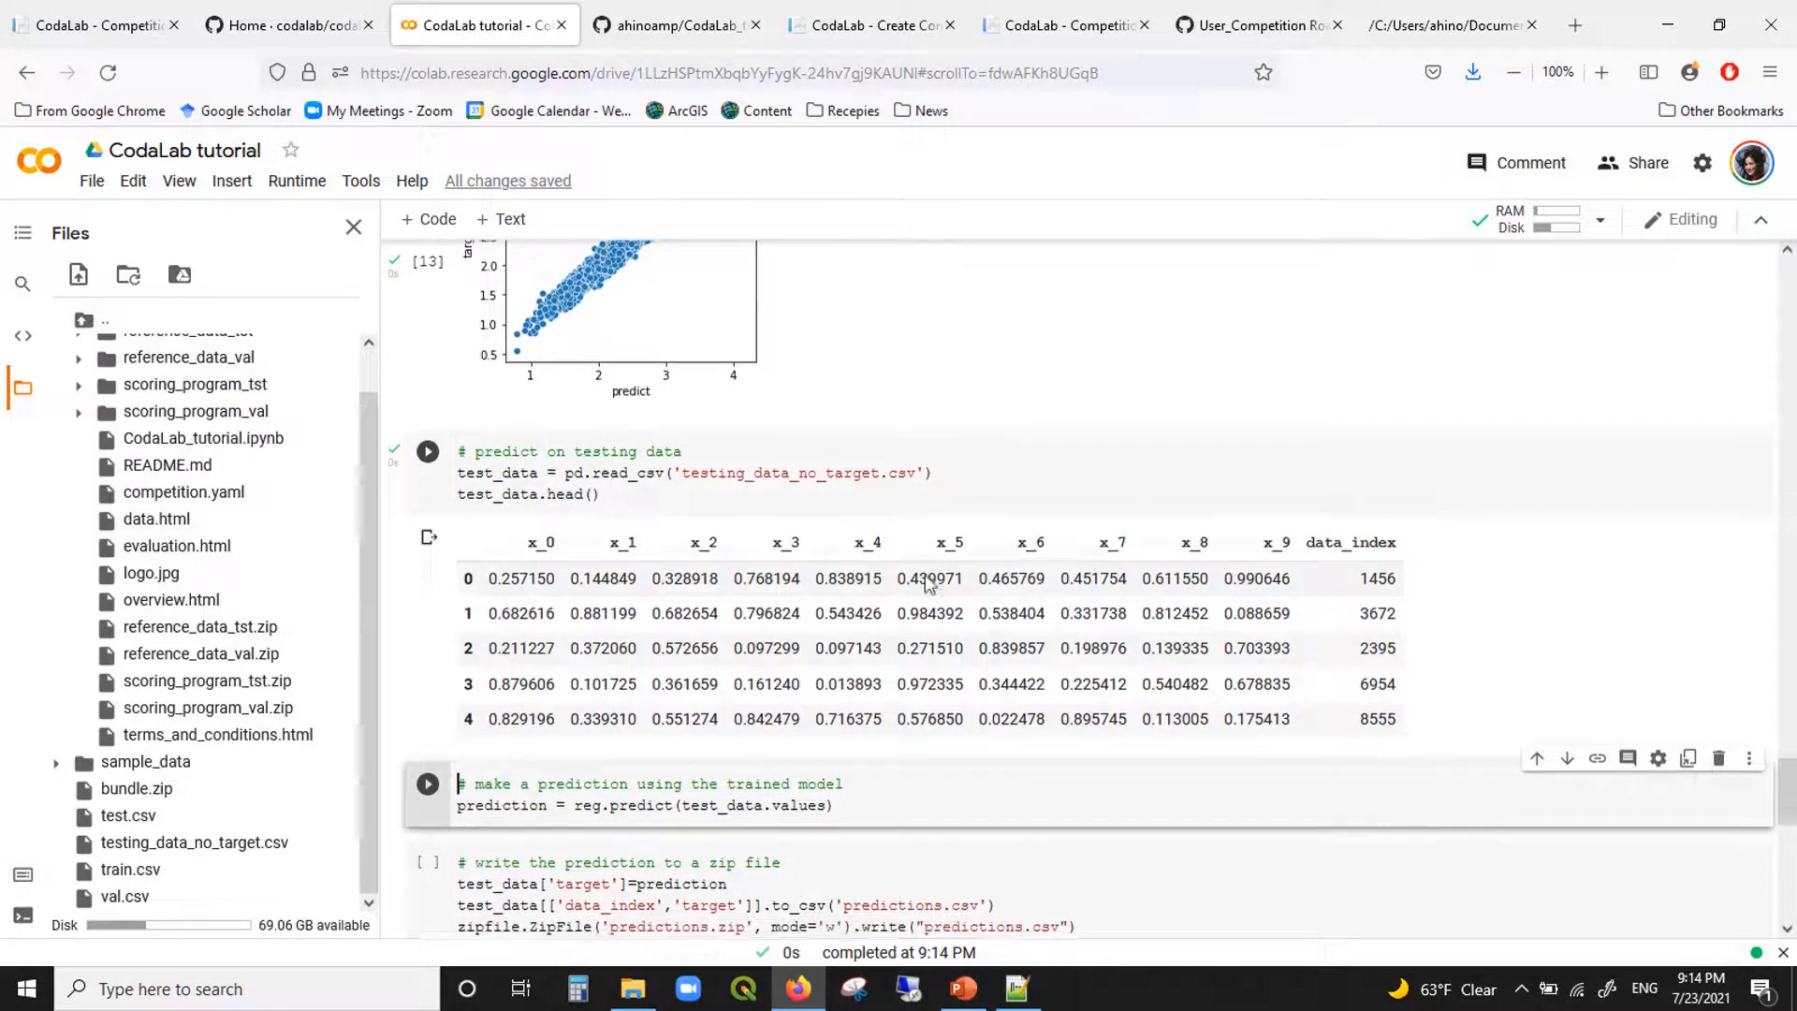
pyautogui.hotkey('shift', 'Return')
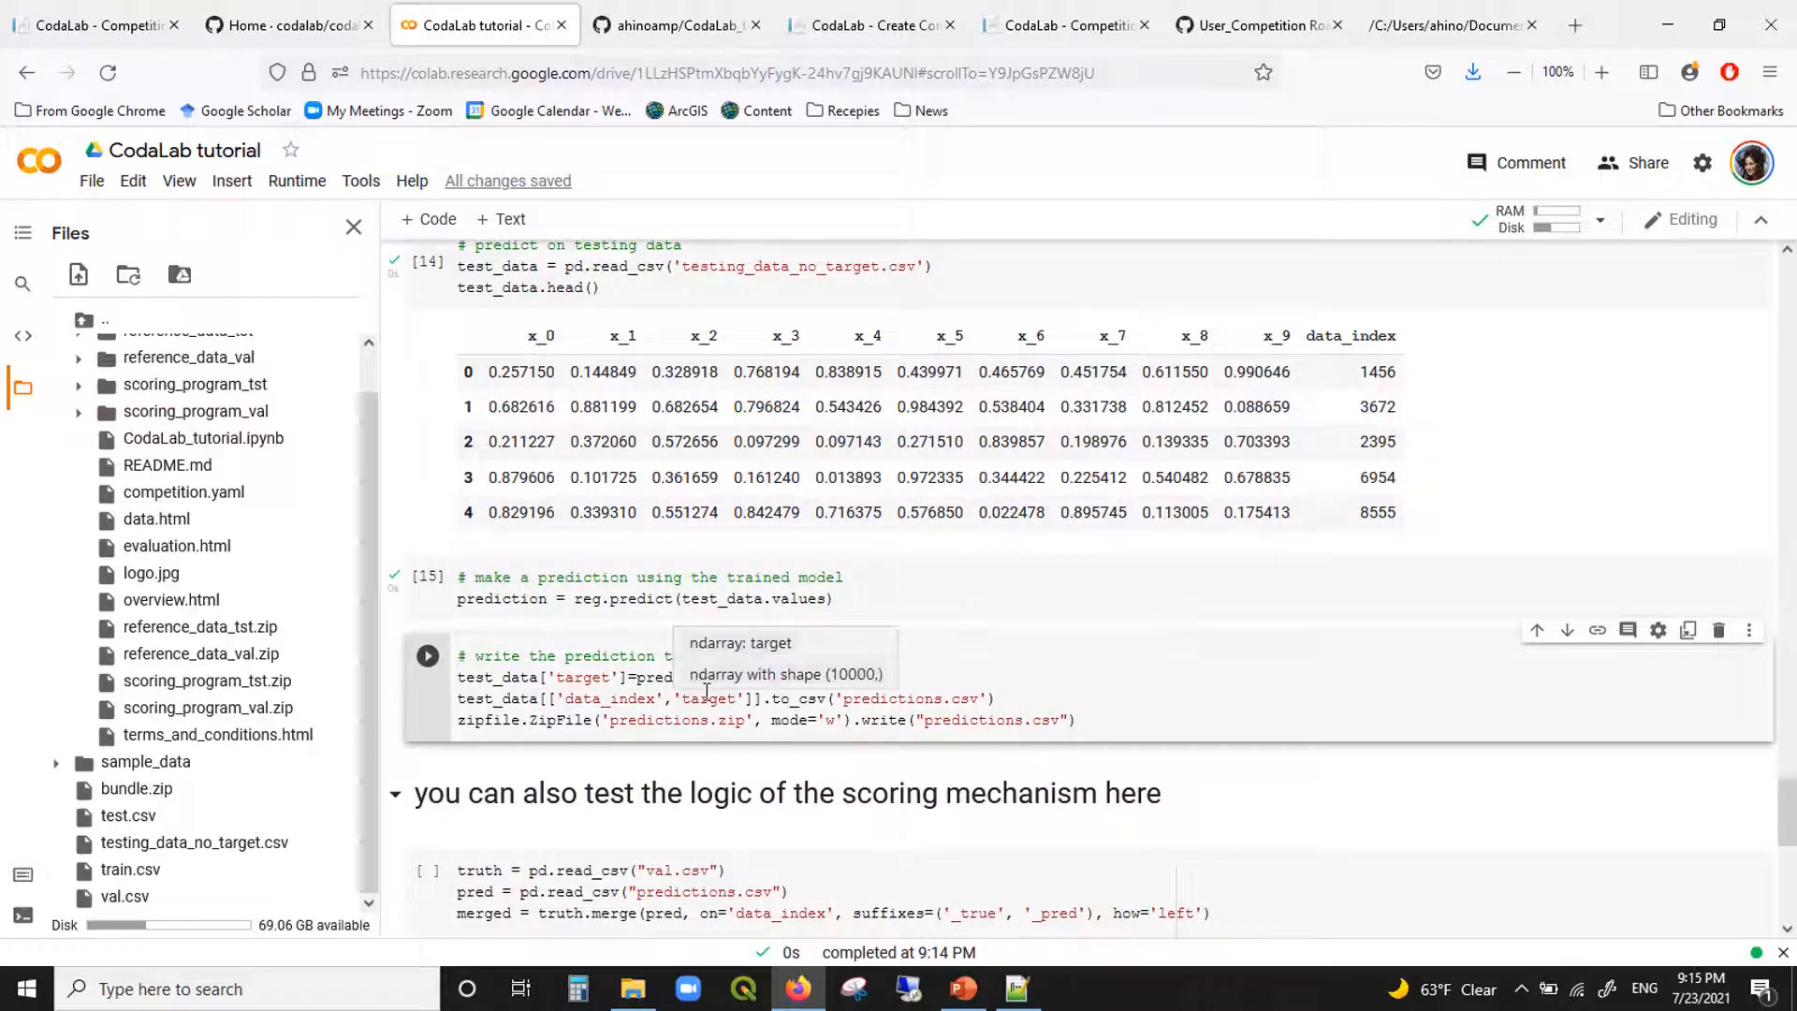
# Step: Run the cell that writes the prediction to predictions.csv and zips it as predictions.zip
pyautogui.scroll(-2, 669, 774)
pyautogui.scroll(-1, 670, 775)
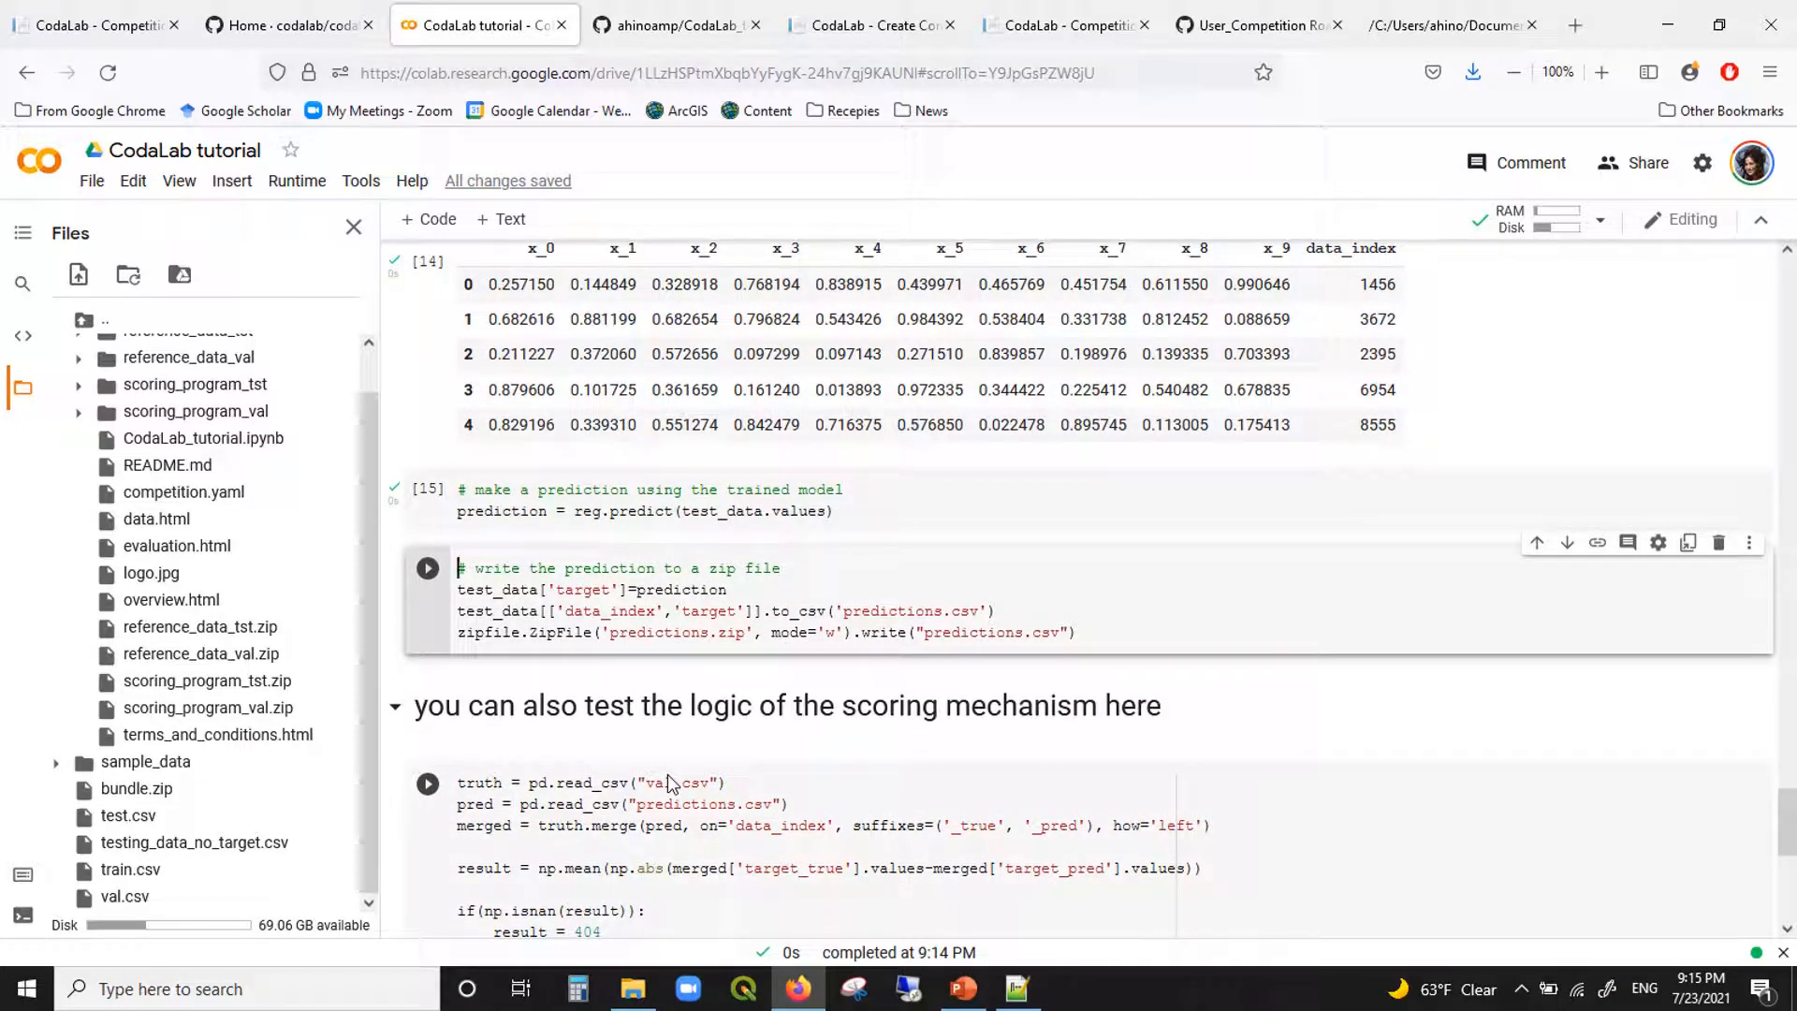
pyautogui.doubleClick(927, 611)
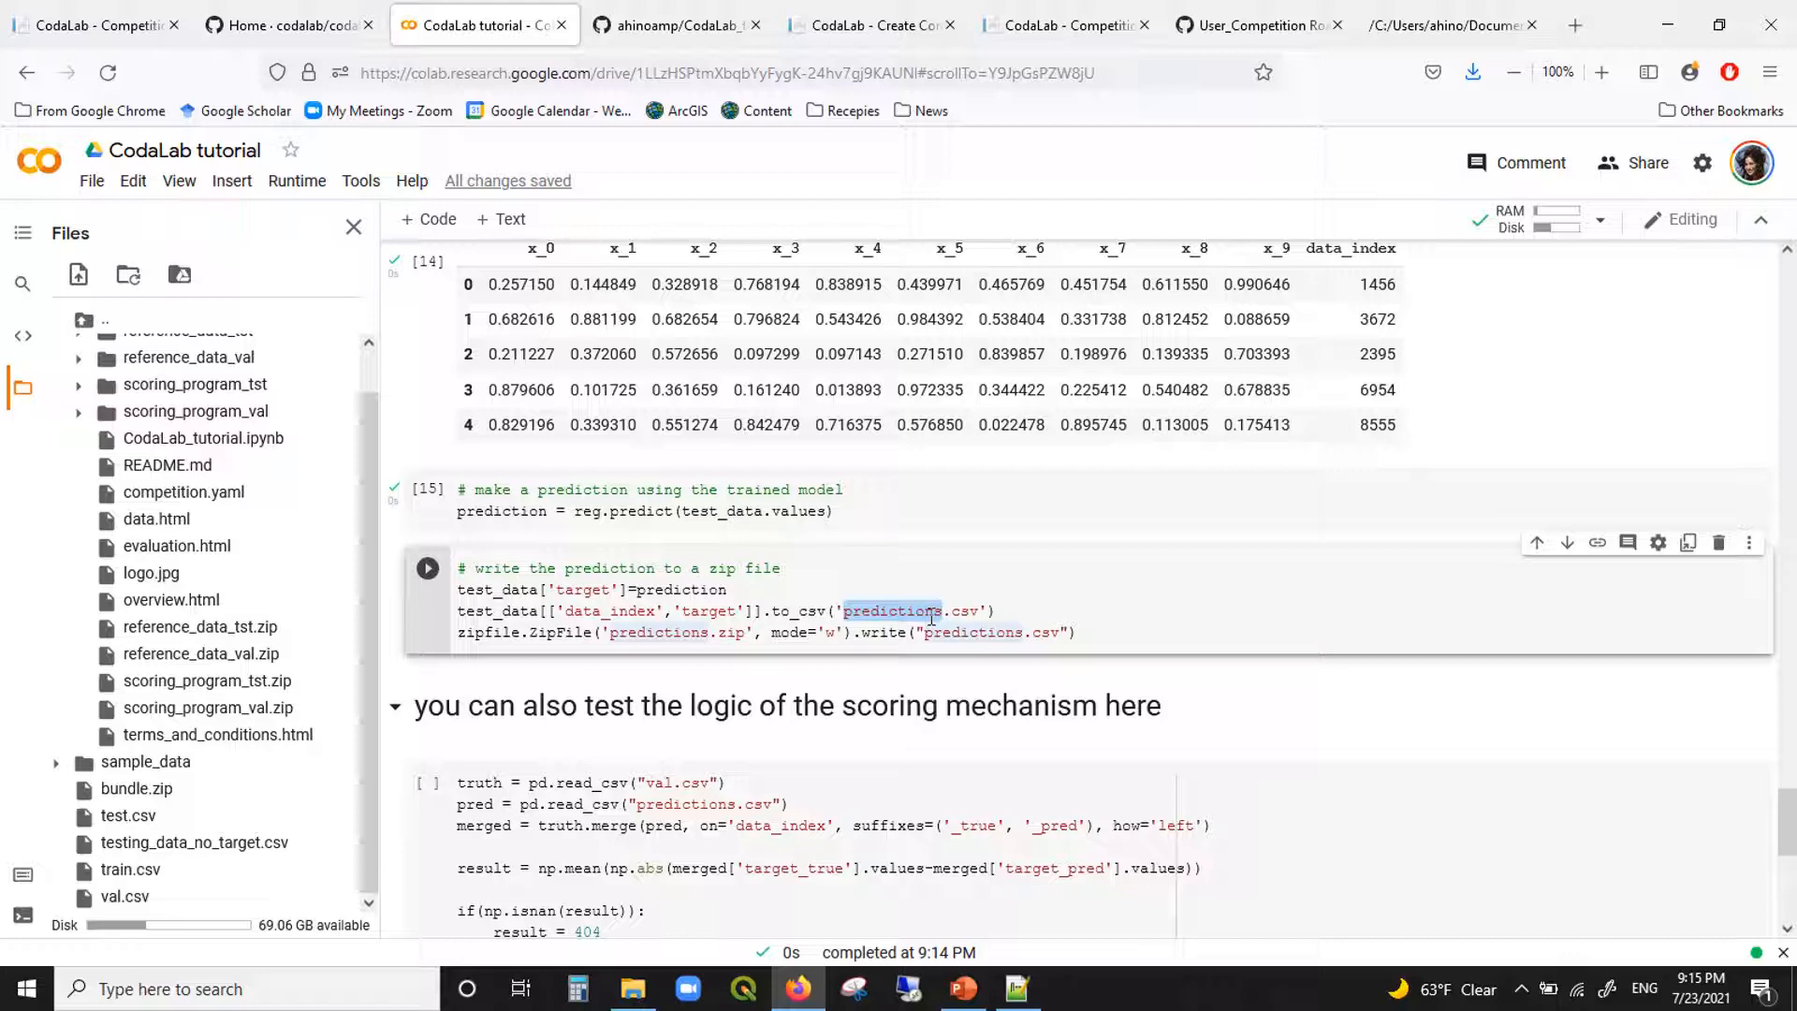
pyautogui.moveTo(618, 592)
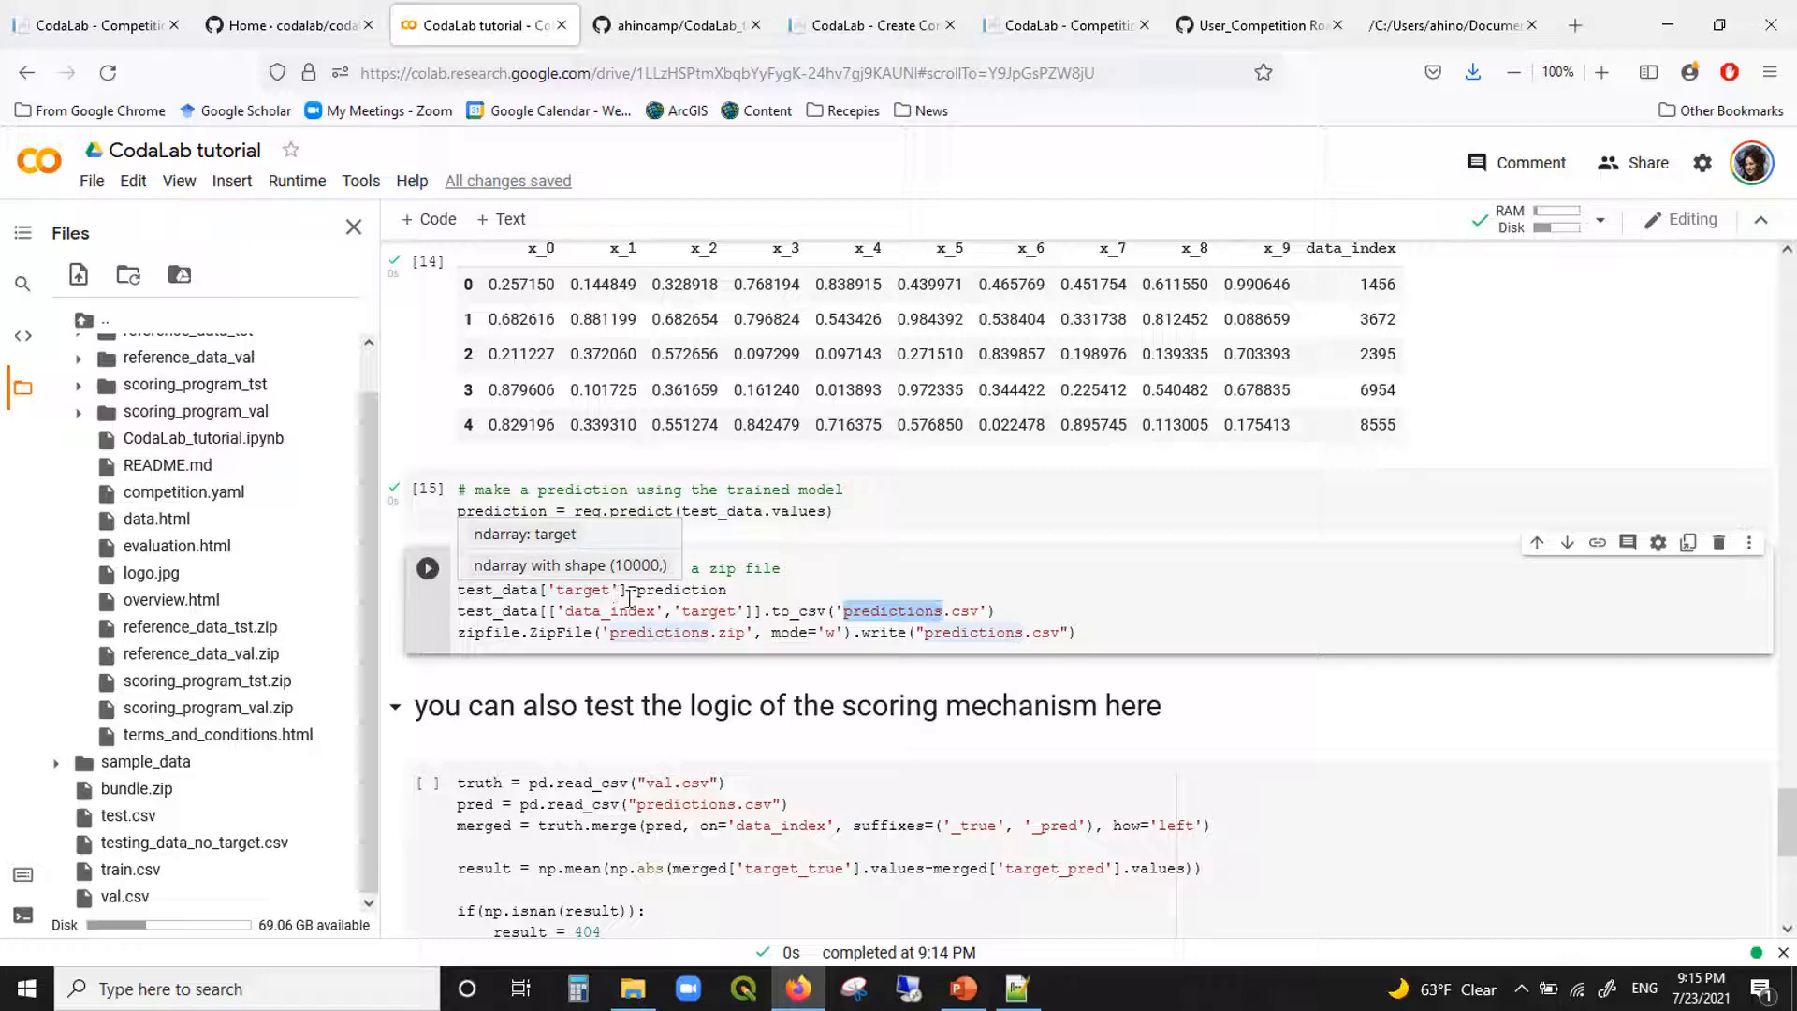
pyautogui.click(428, 568)
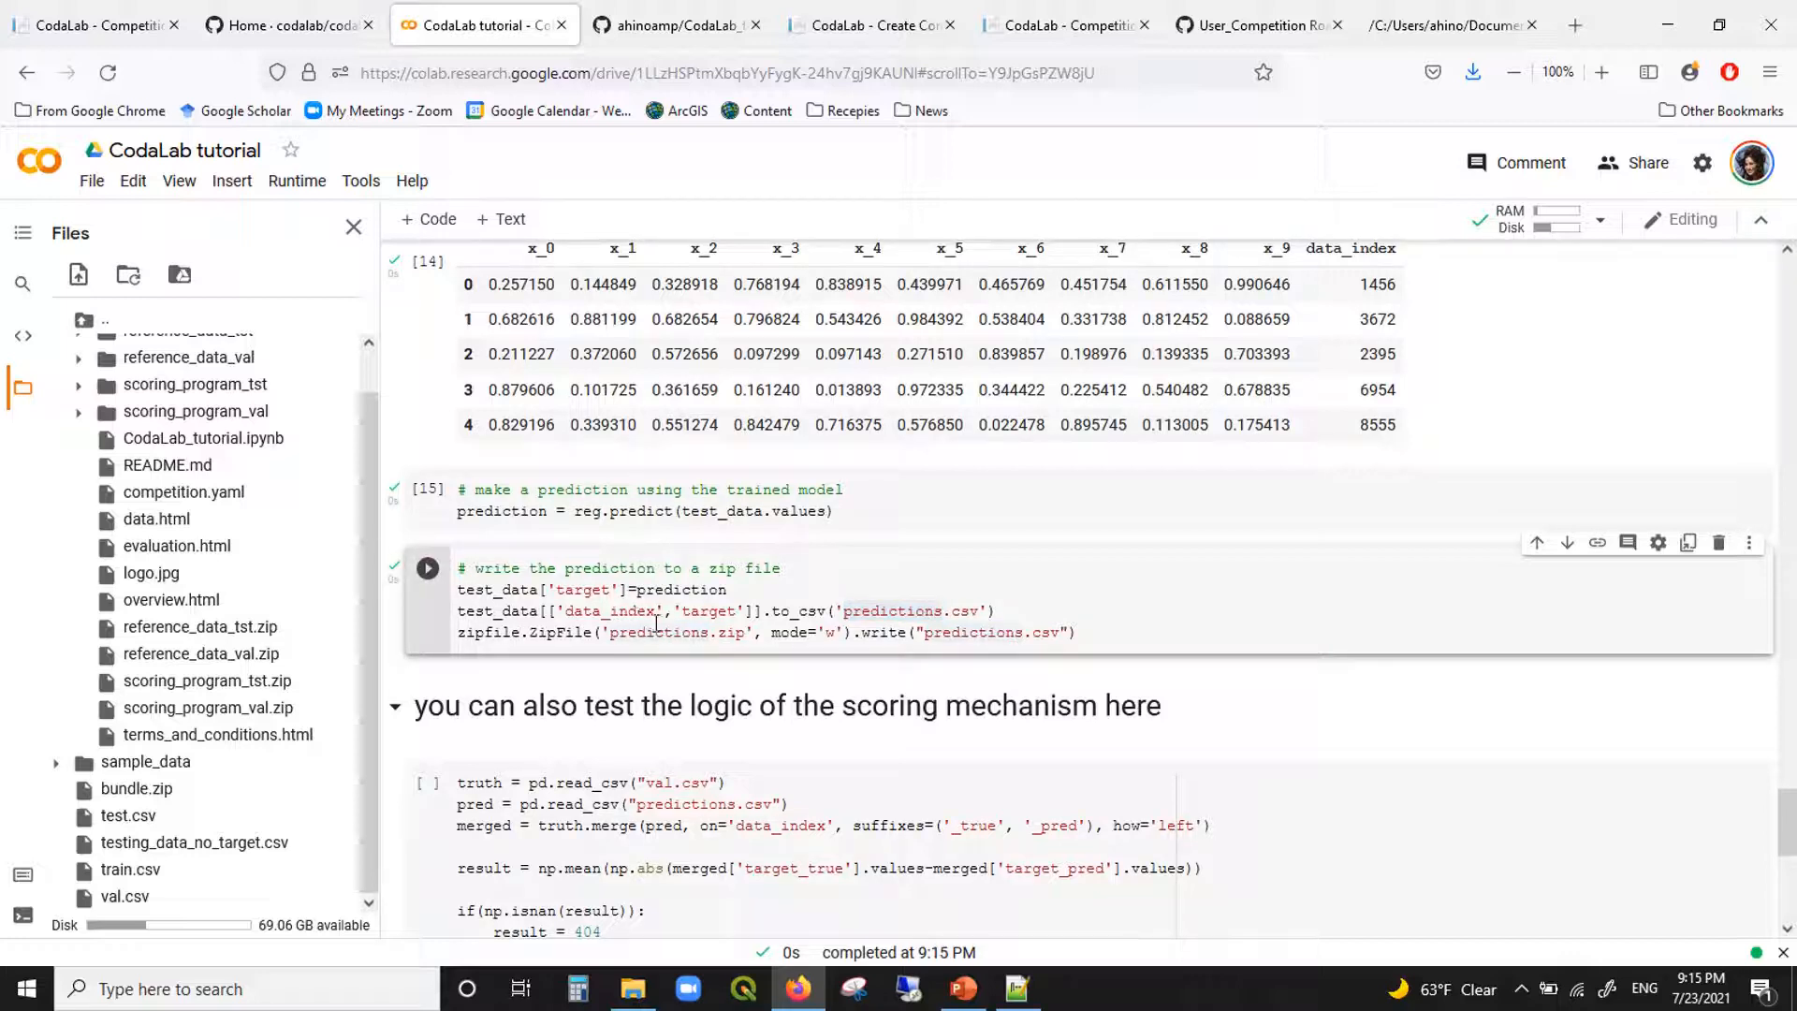
# Step: Refresh the notebook's file list and download predictions.zip to the Desktop
pyautogui.doubleClick(657, 630)
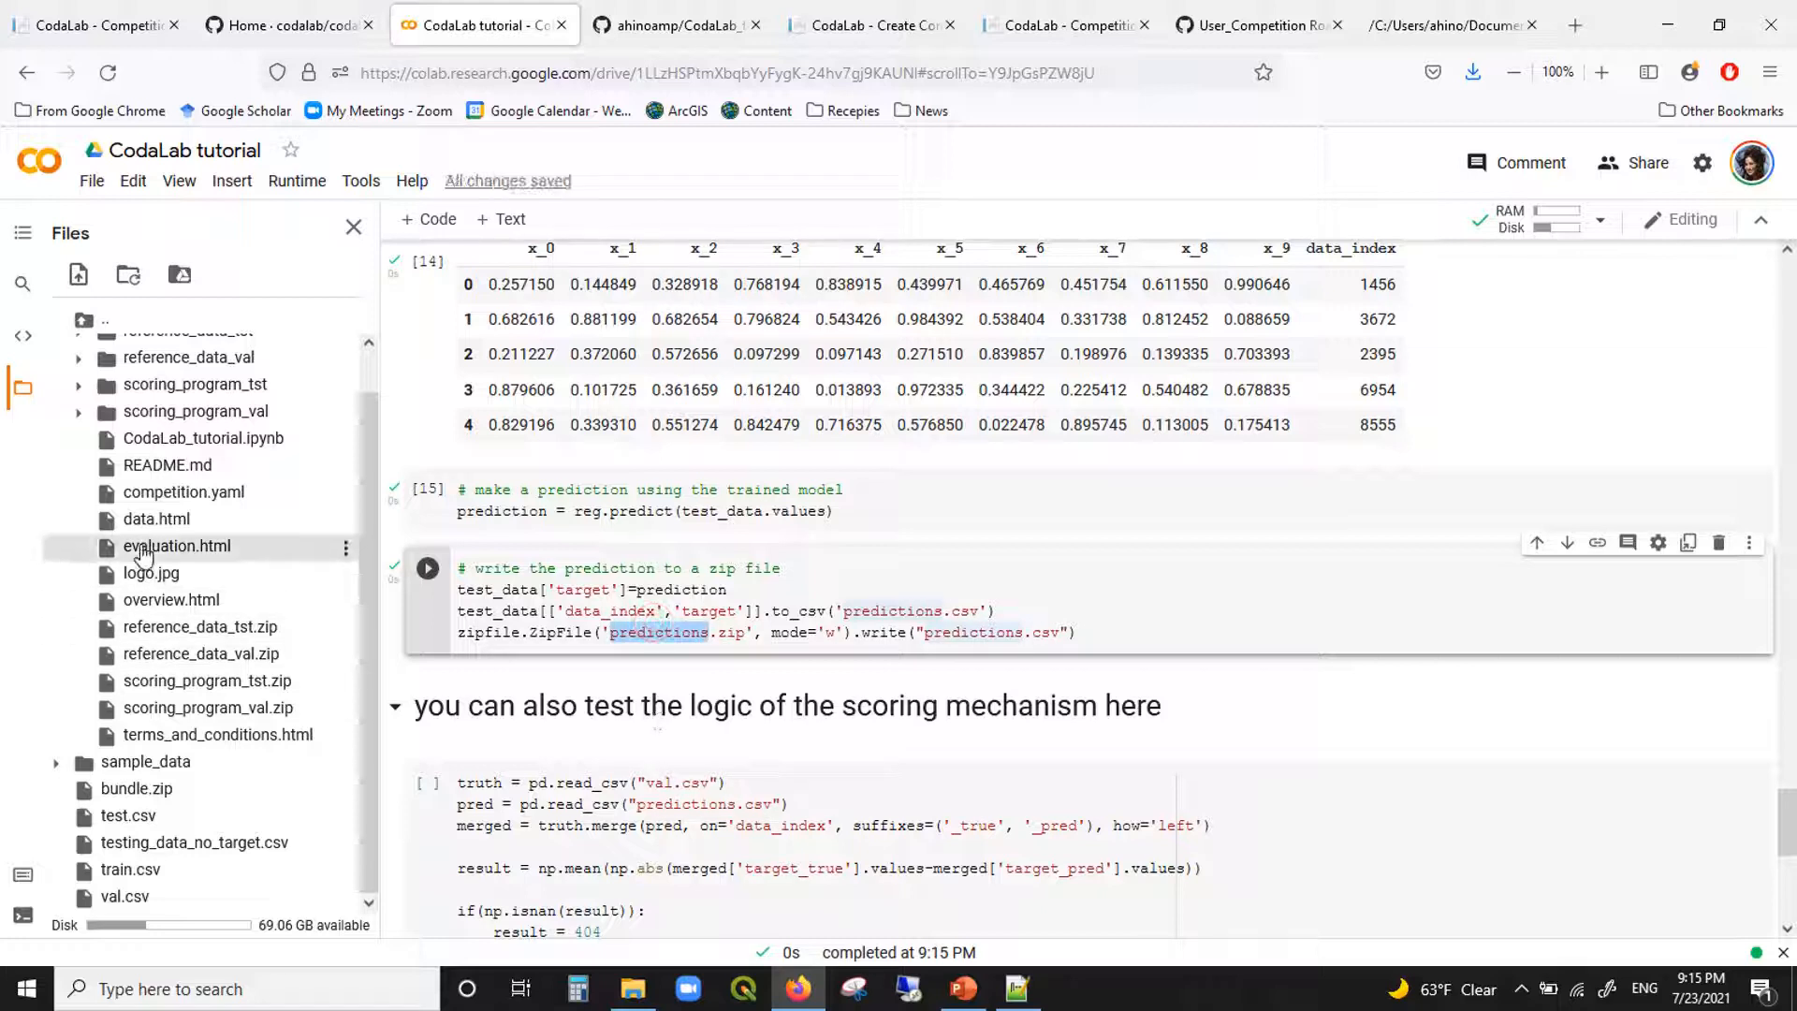
pyautogui.click(128, 274)
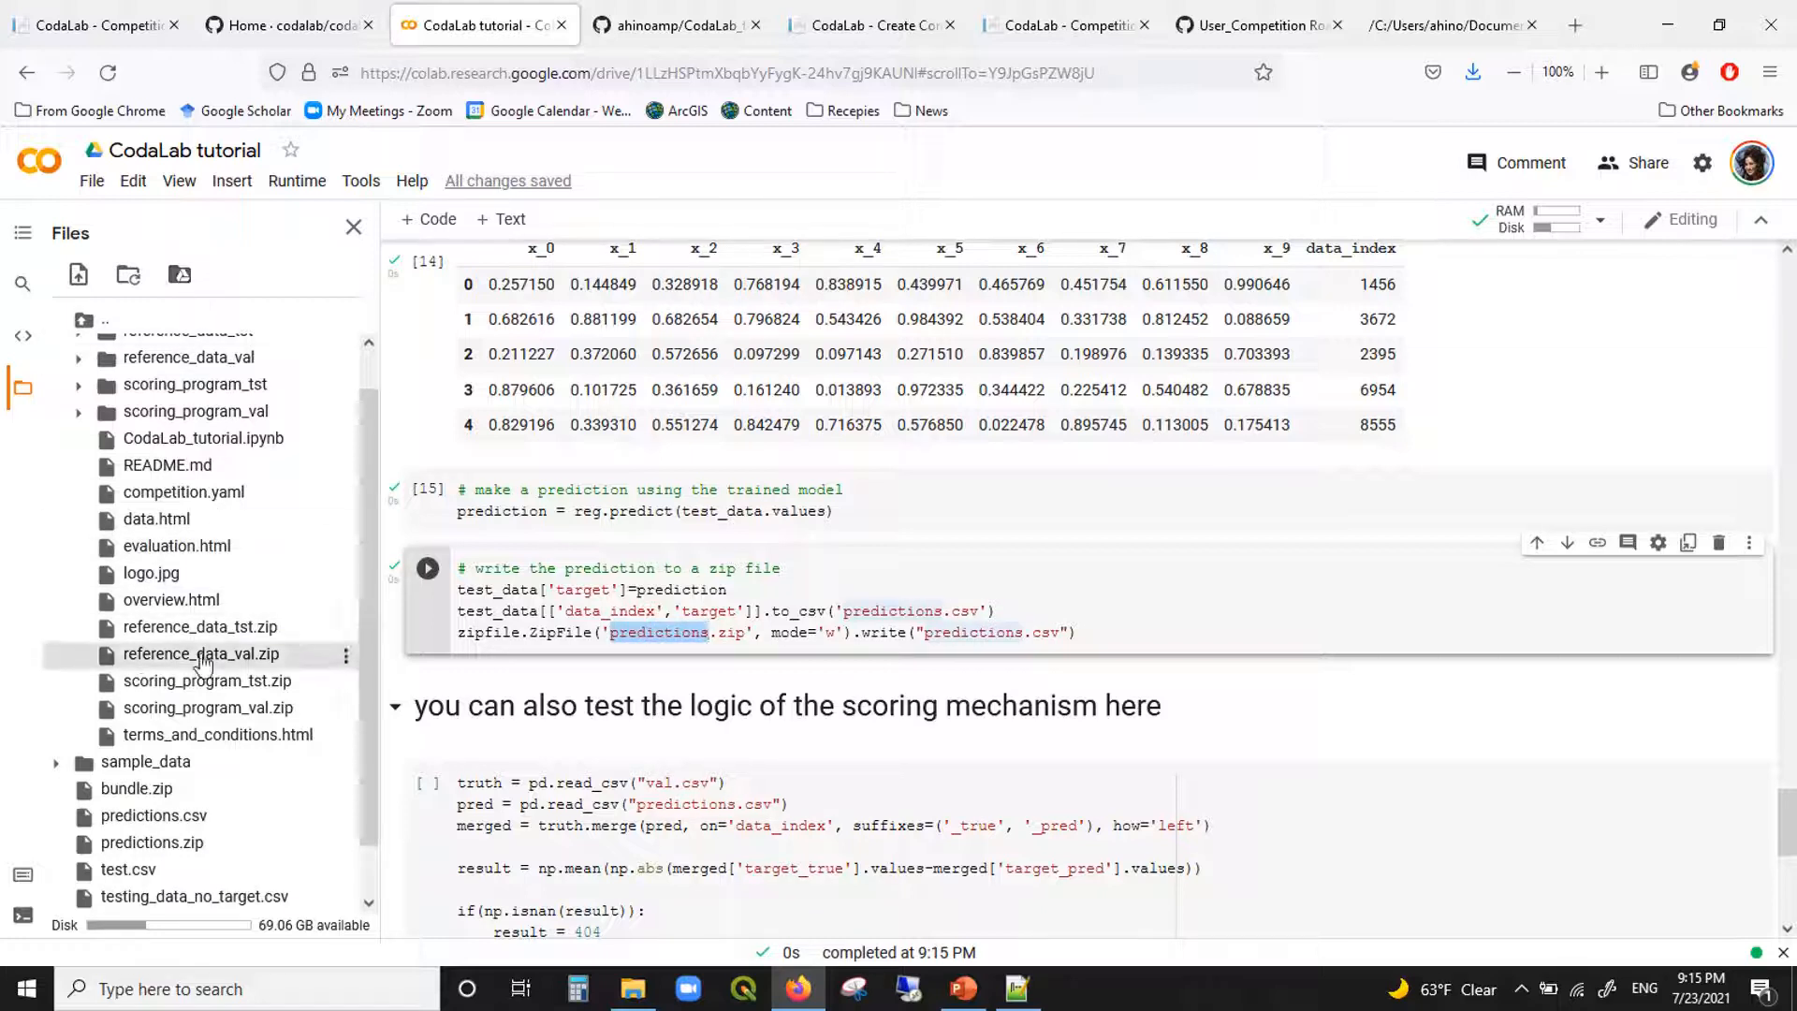
pyautogui.click(346, 842)
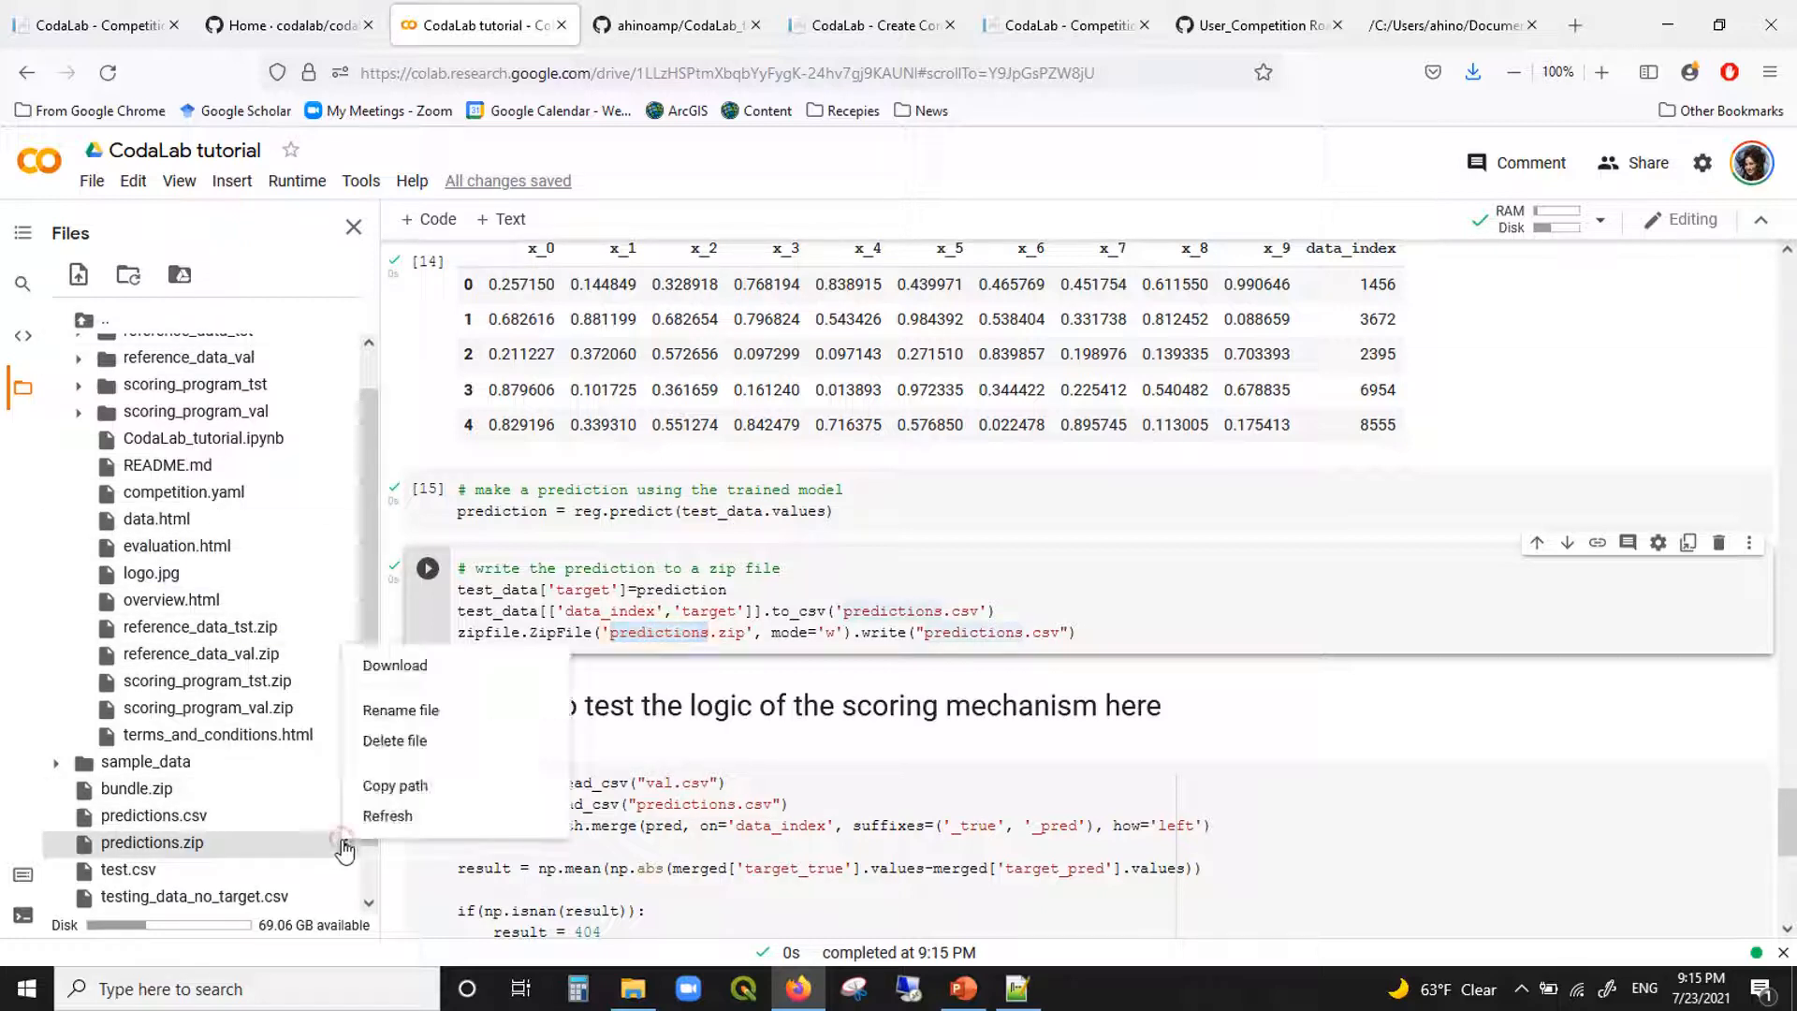
pyautogui.click(447, 663)
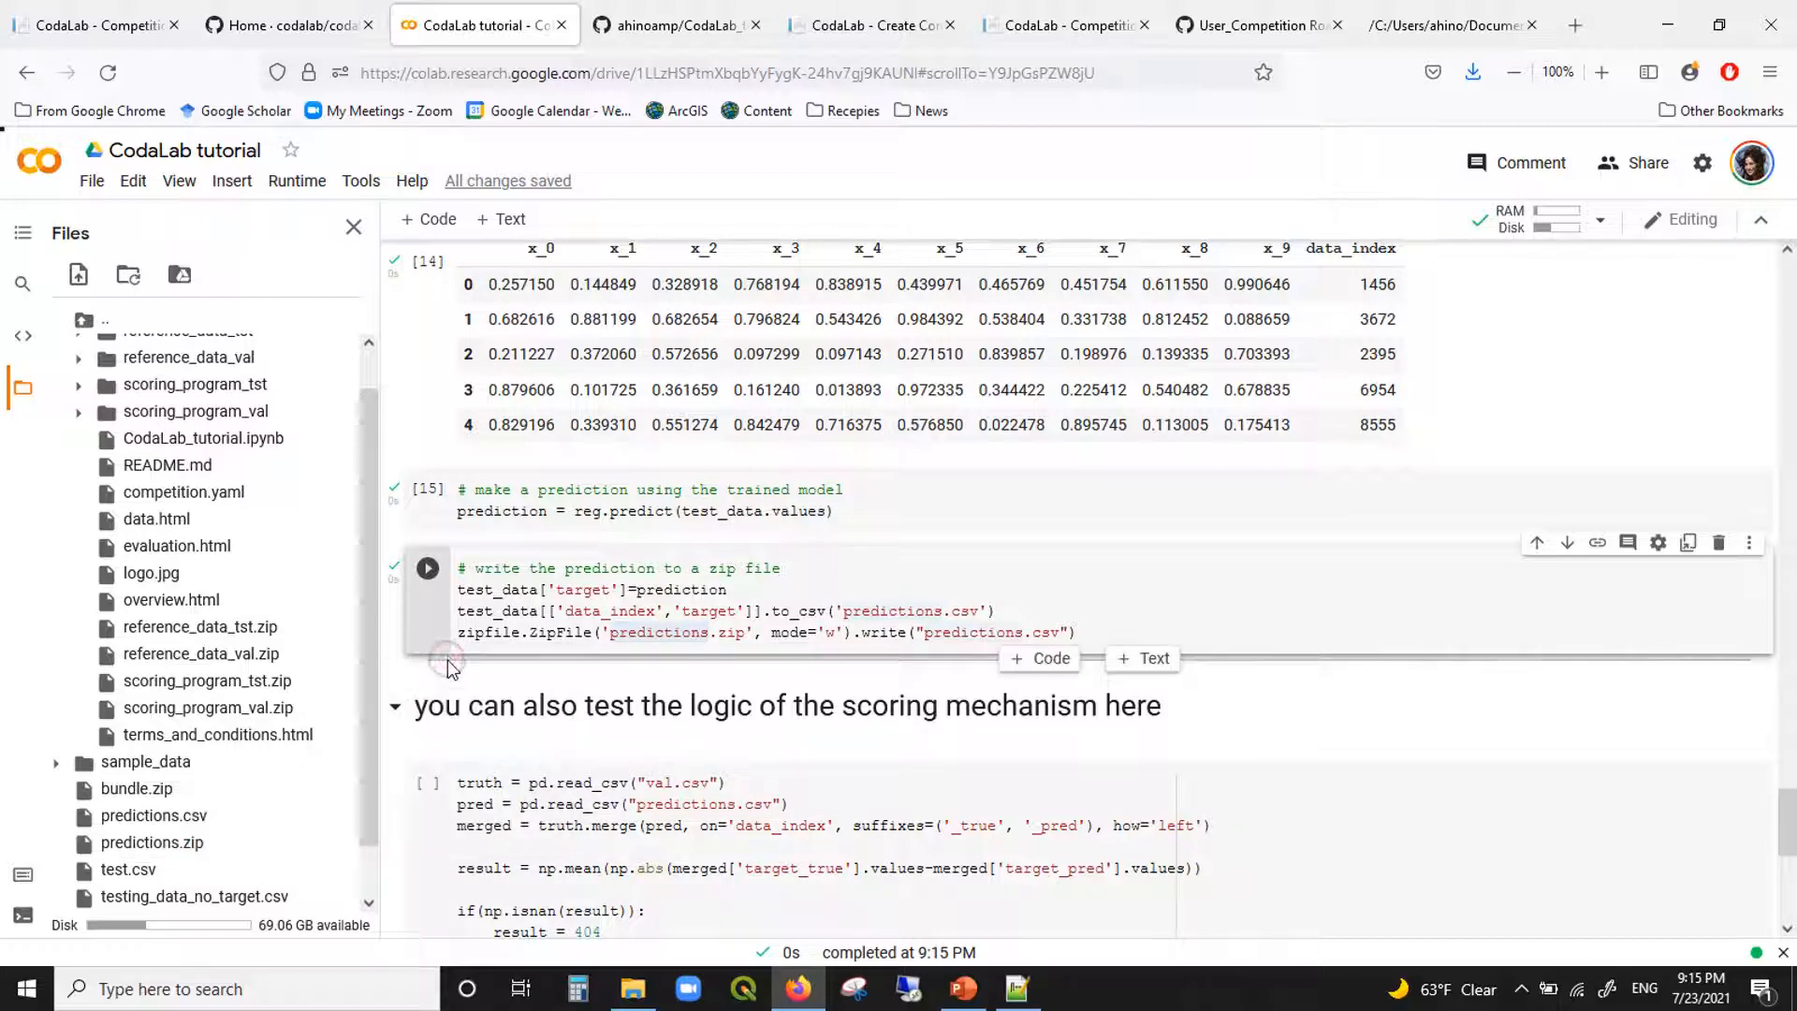
pyautogui.click(859, 350)
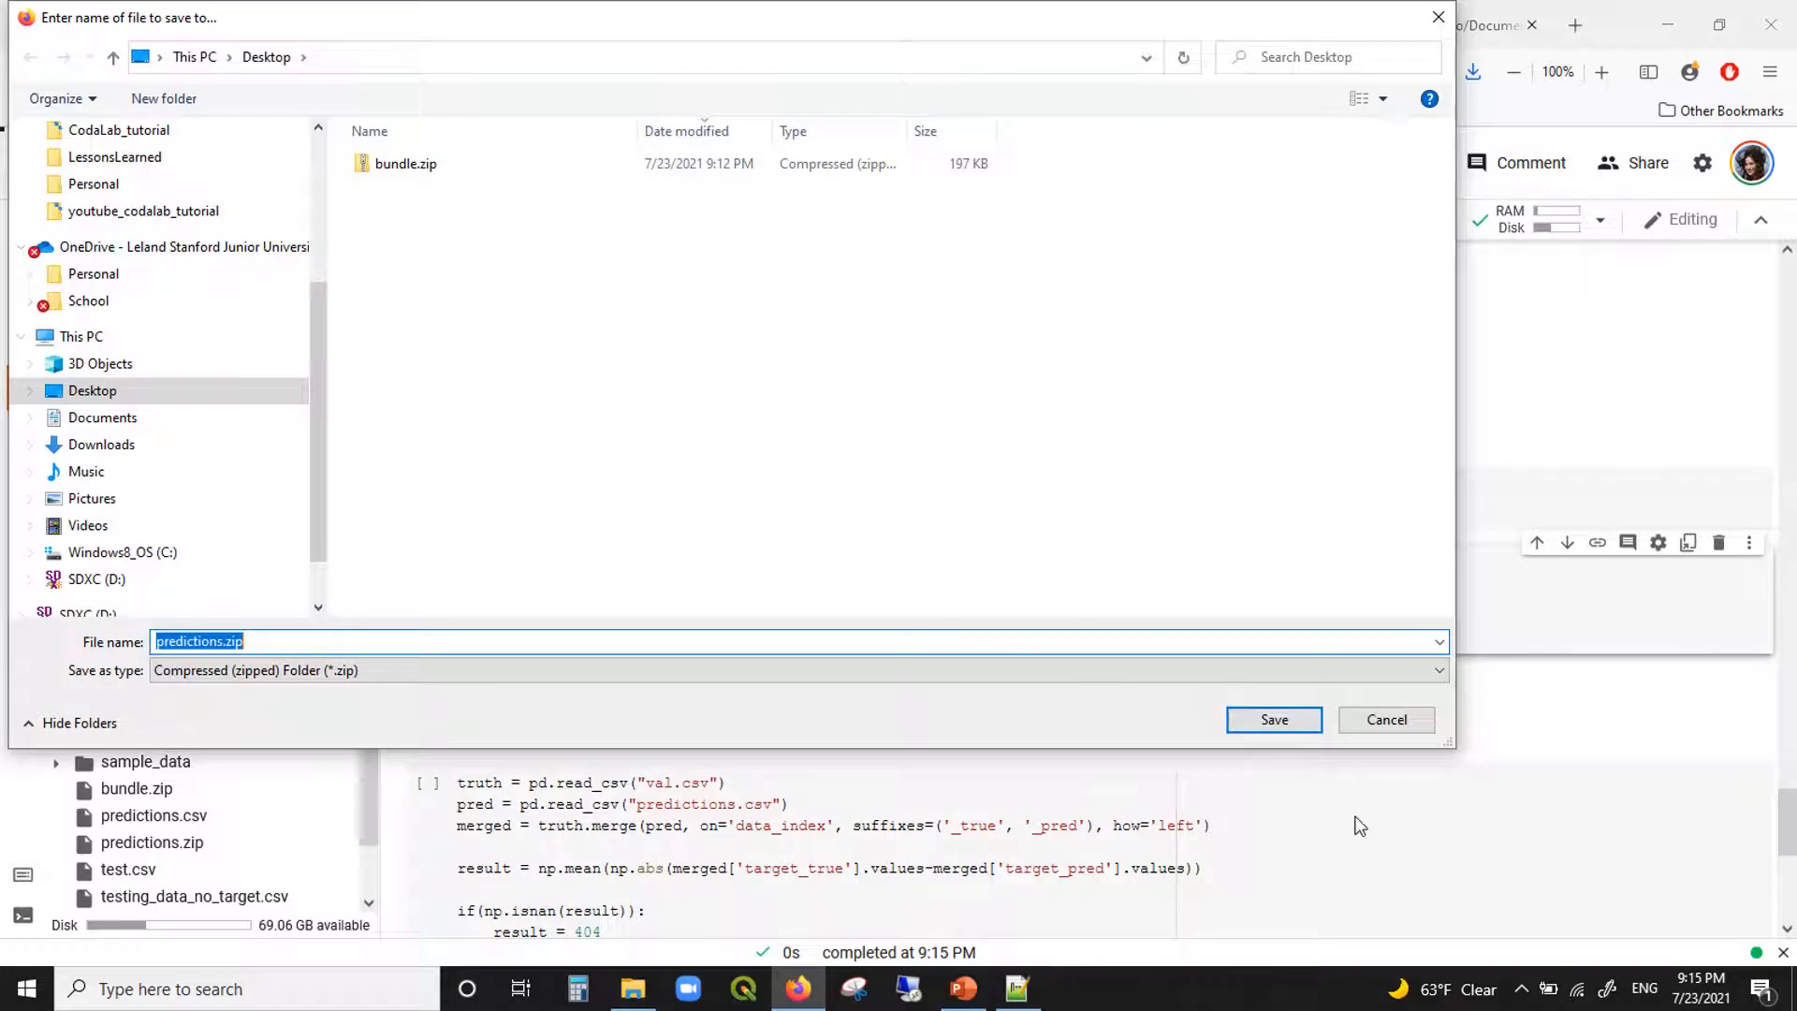
pyautogui.click(1296, 726)
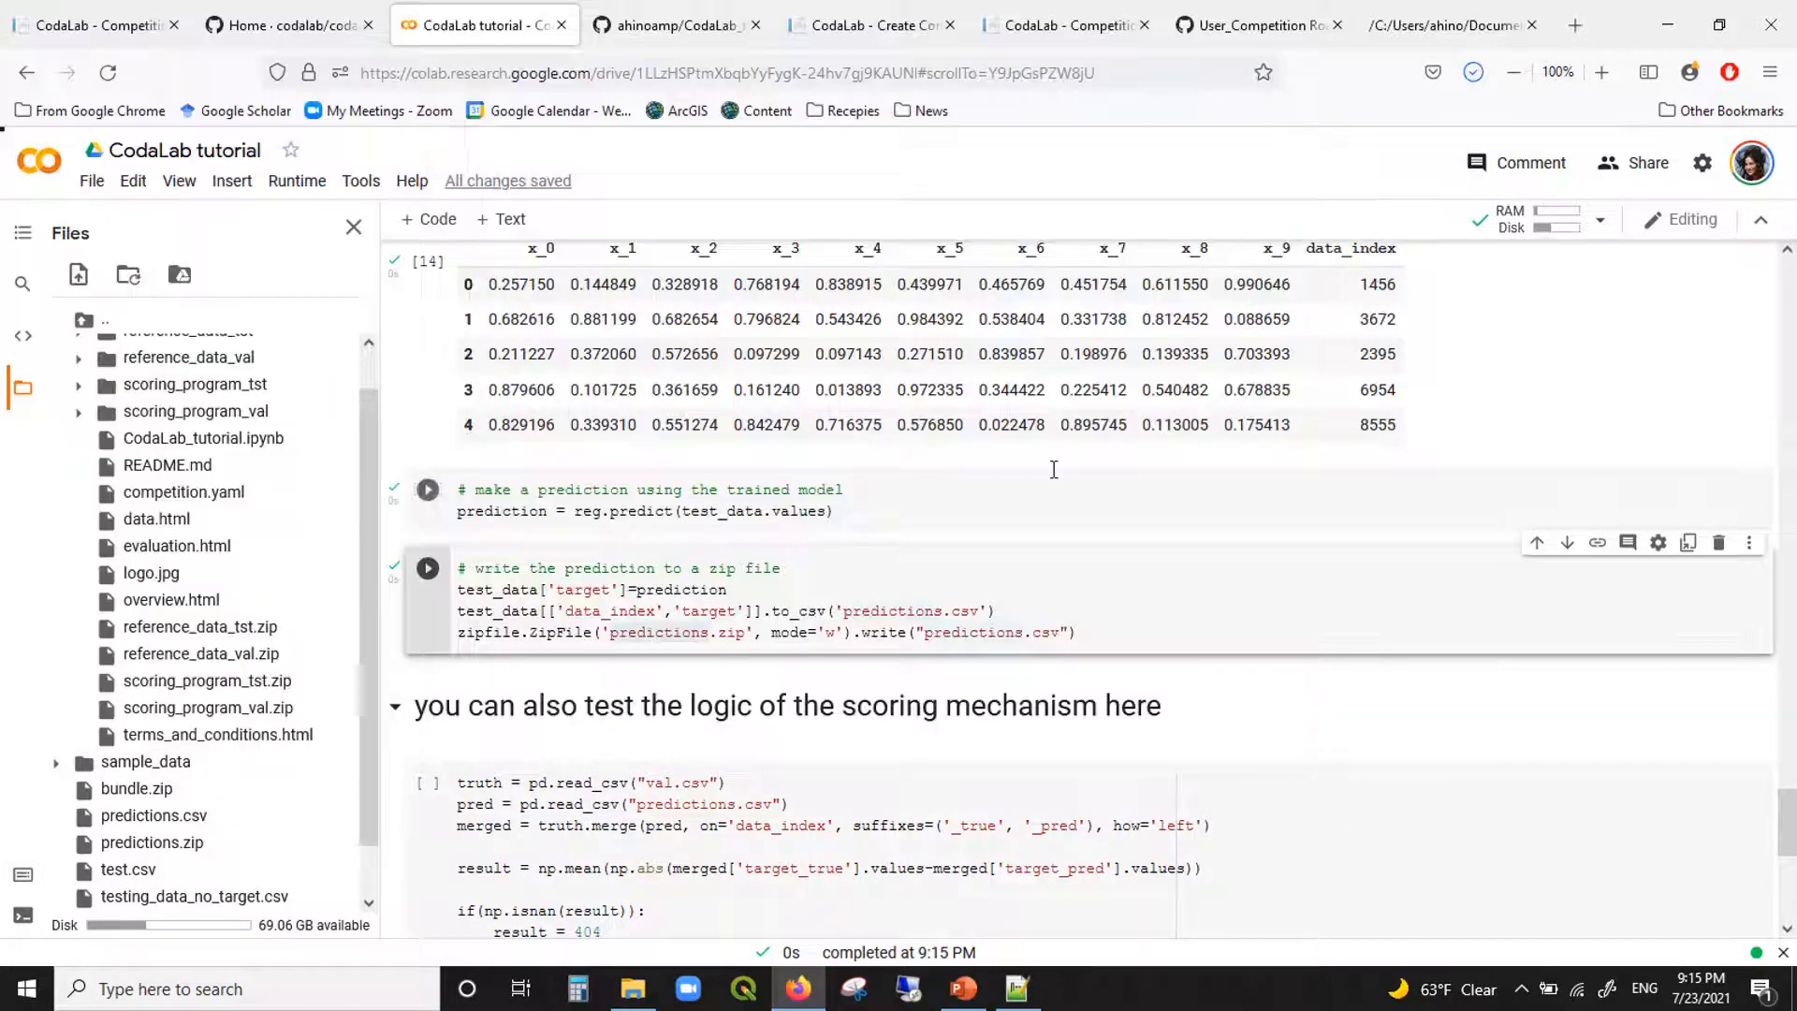
# Step: Return to the CodaLab competition page and submit predictions.zip from the Desktop
pyautogui.click(878, 21)
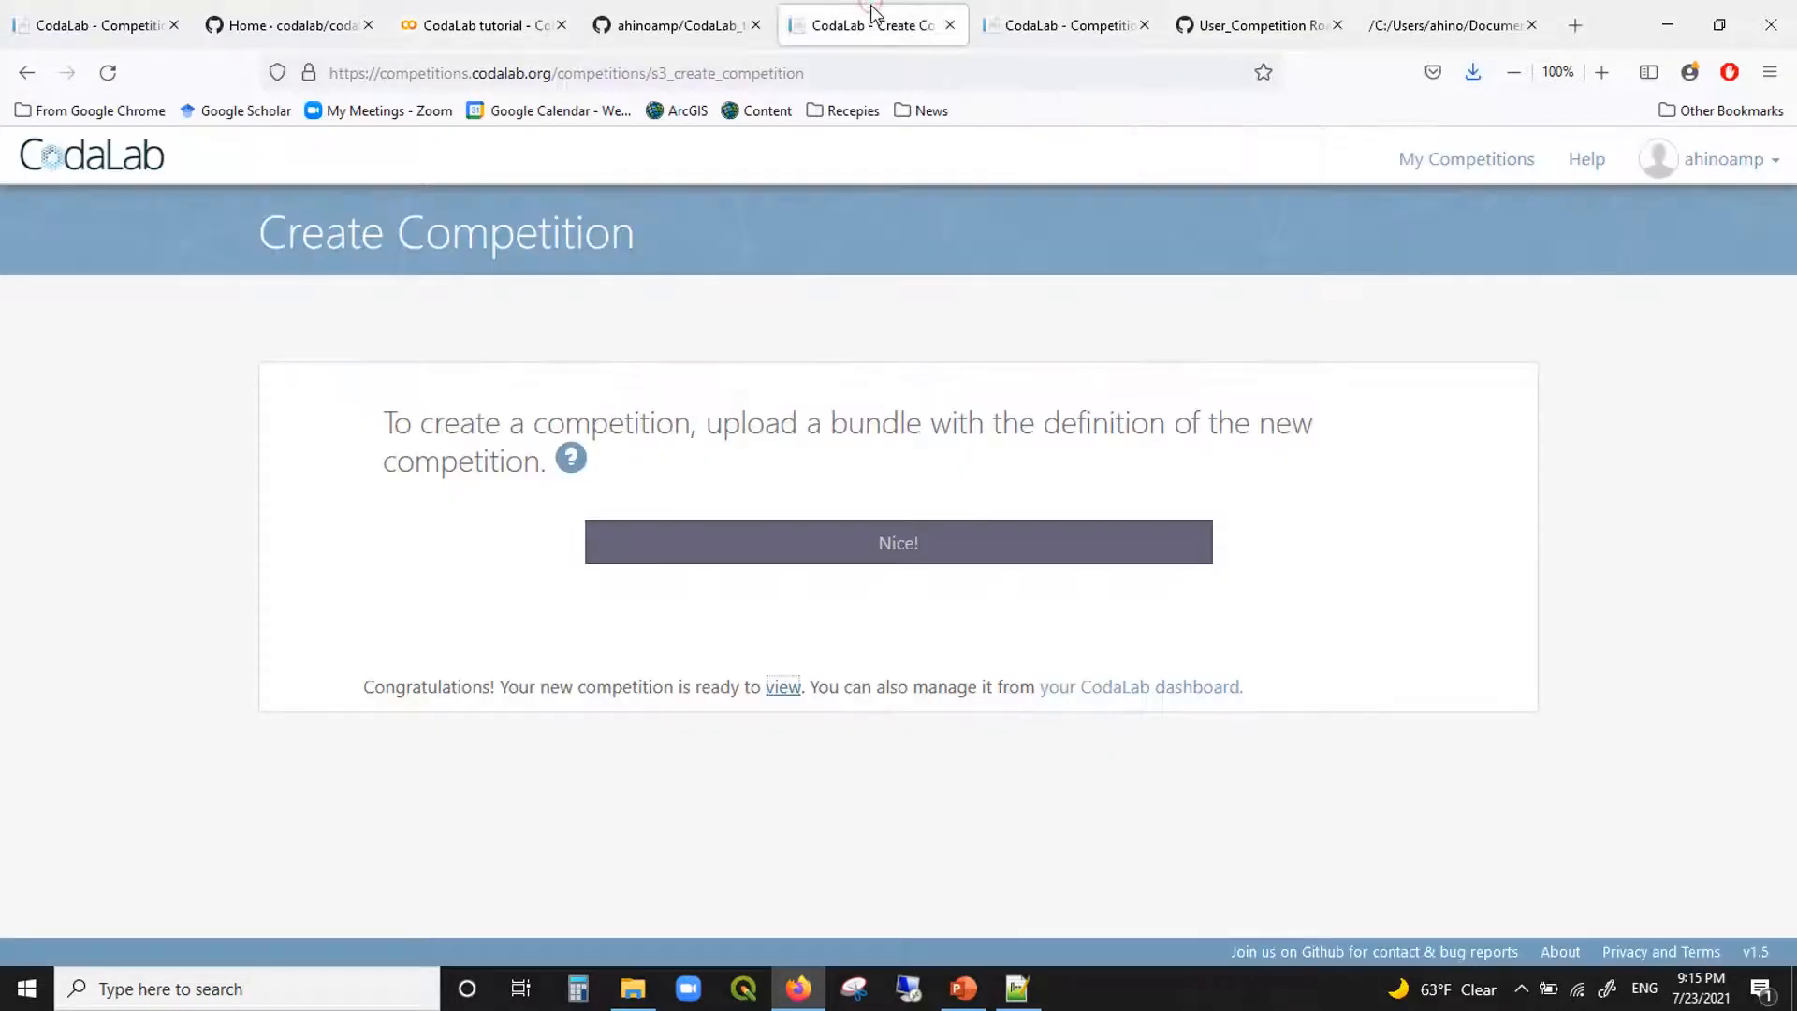
pyautogui.click(1076, 15)
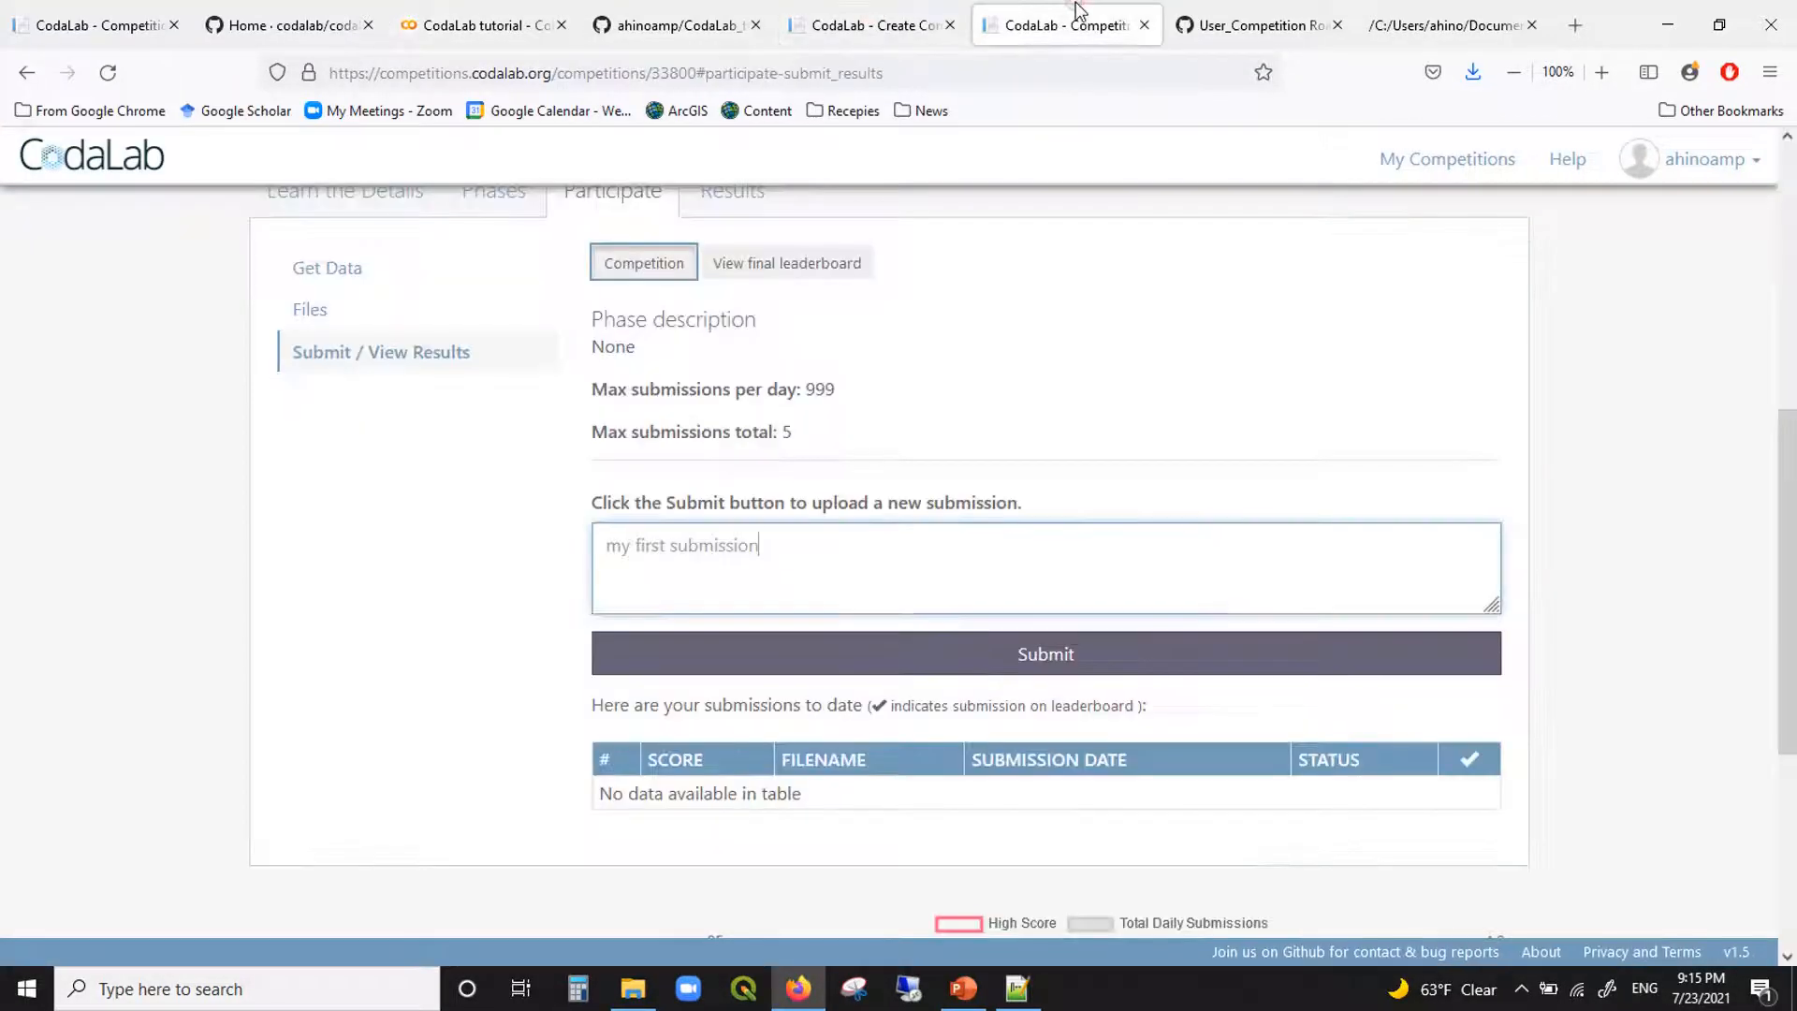
pyautogui.click(876, 662)
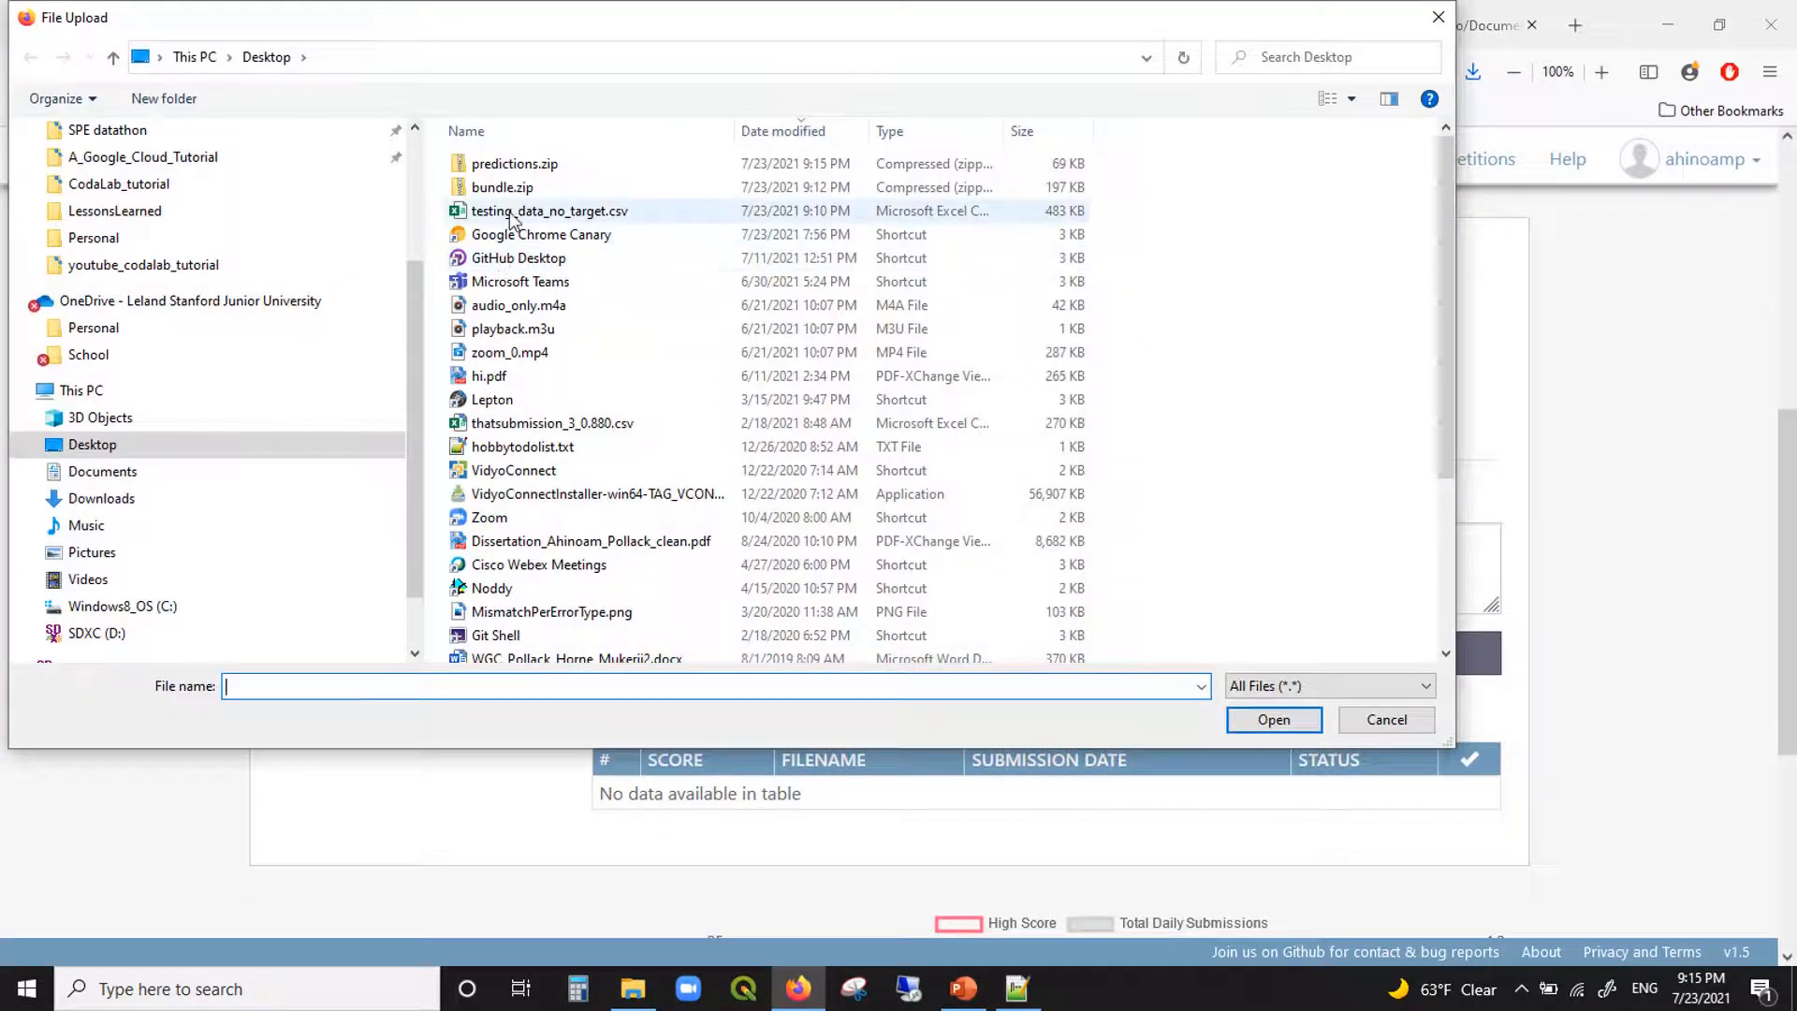
pyautogui.doubleClick(548, 165)
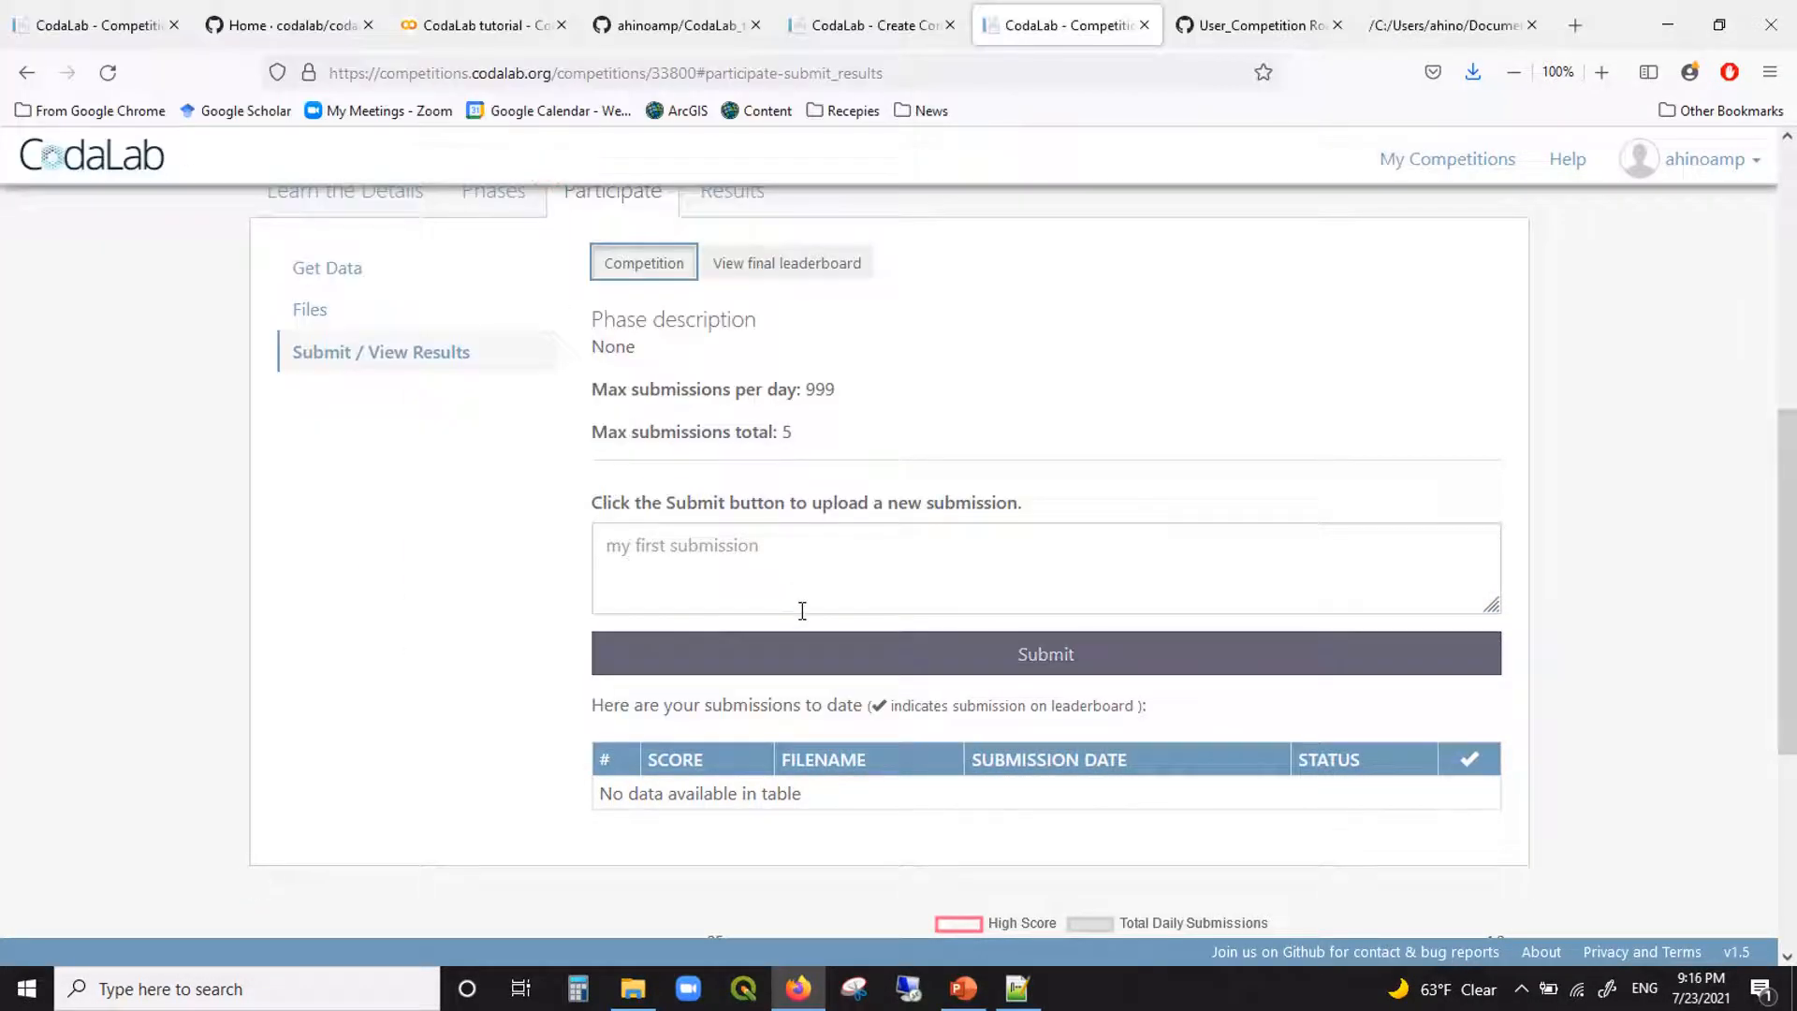
# Step: Refresh the status of the predictions.zip submission until its scoring run is complete
pyautogui.scroll(-5, 802, 611)
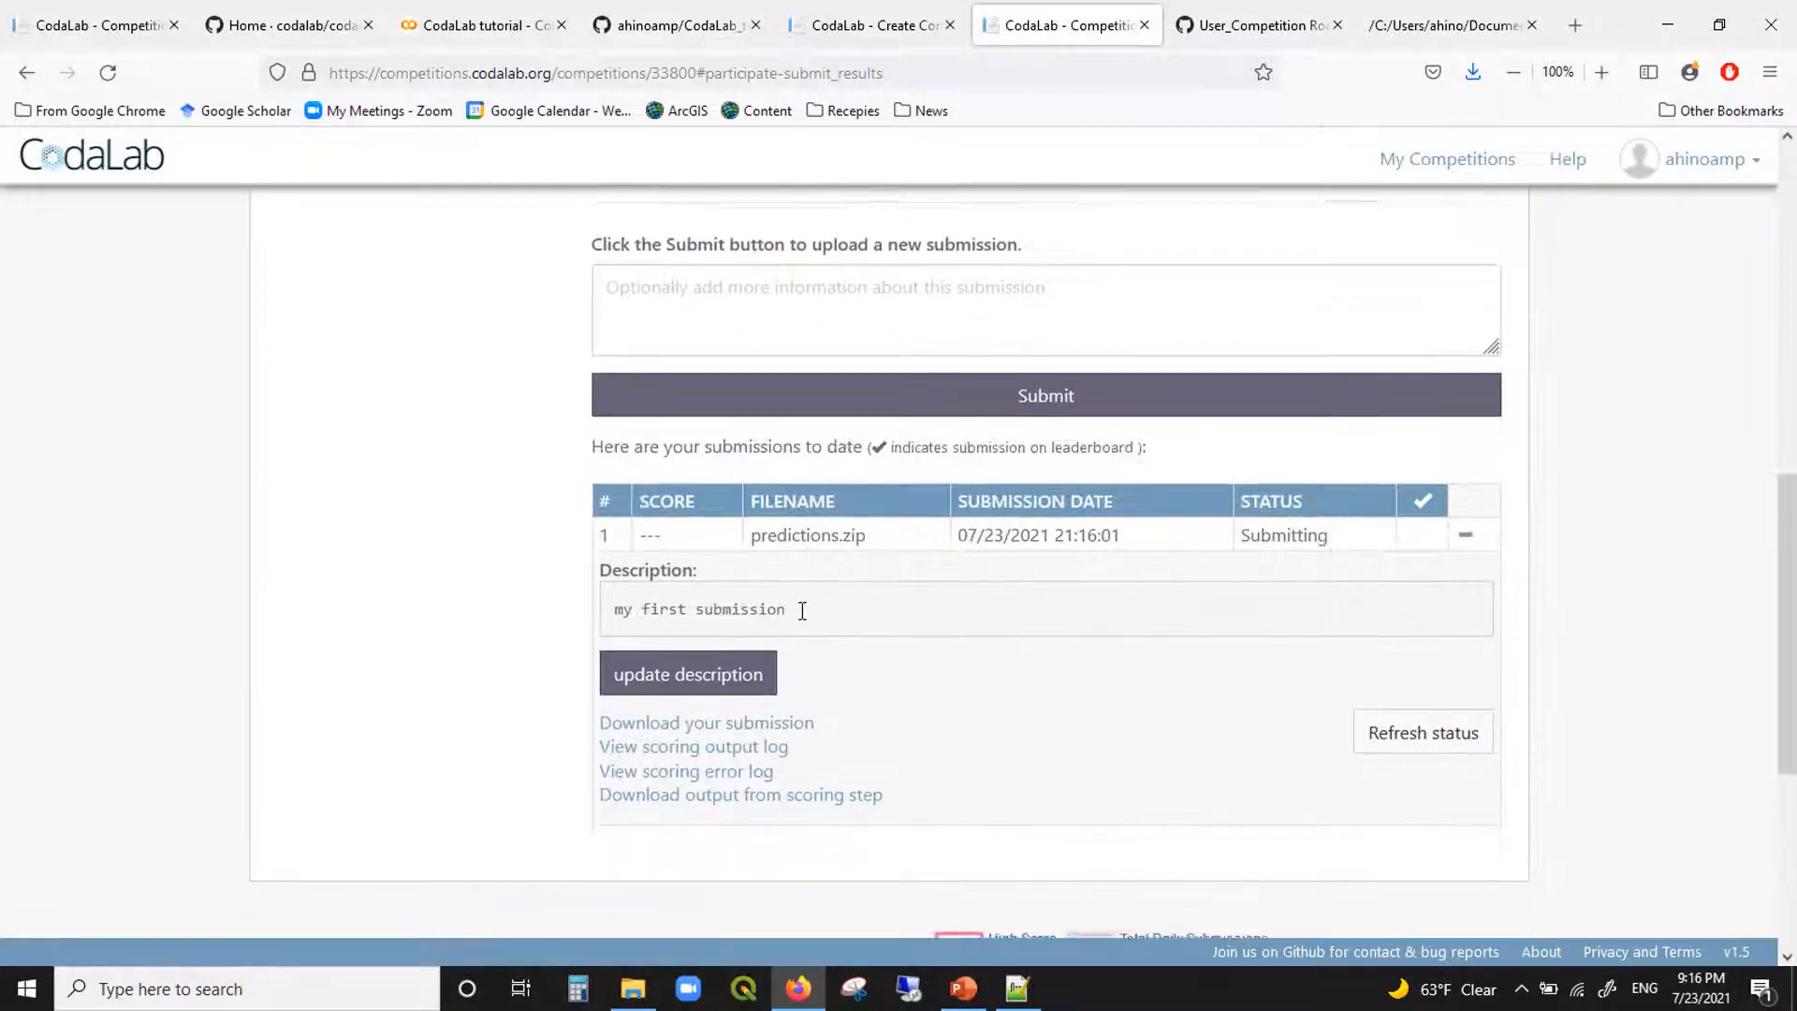
pyautogui.scroll(-3, 802, 610)
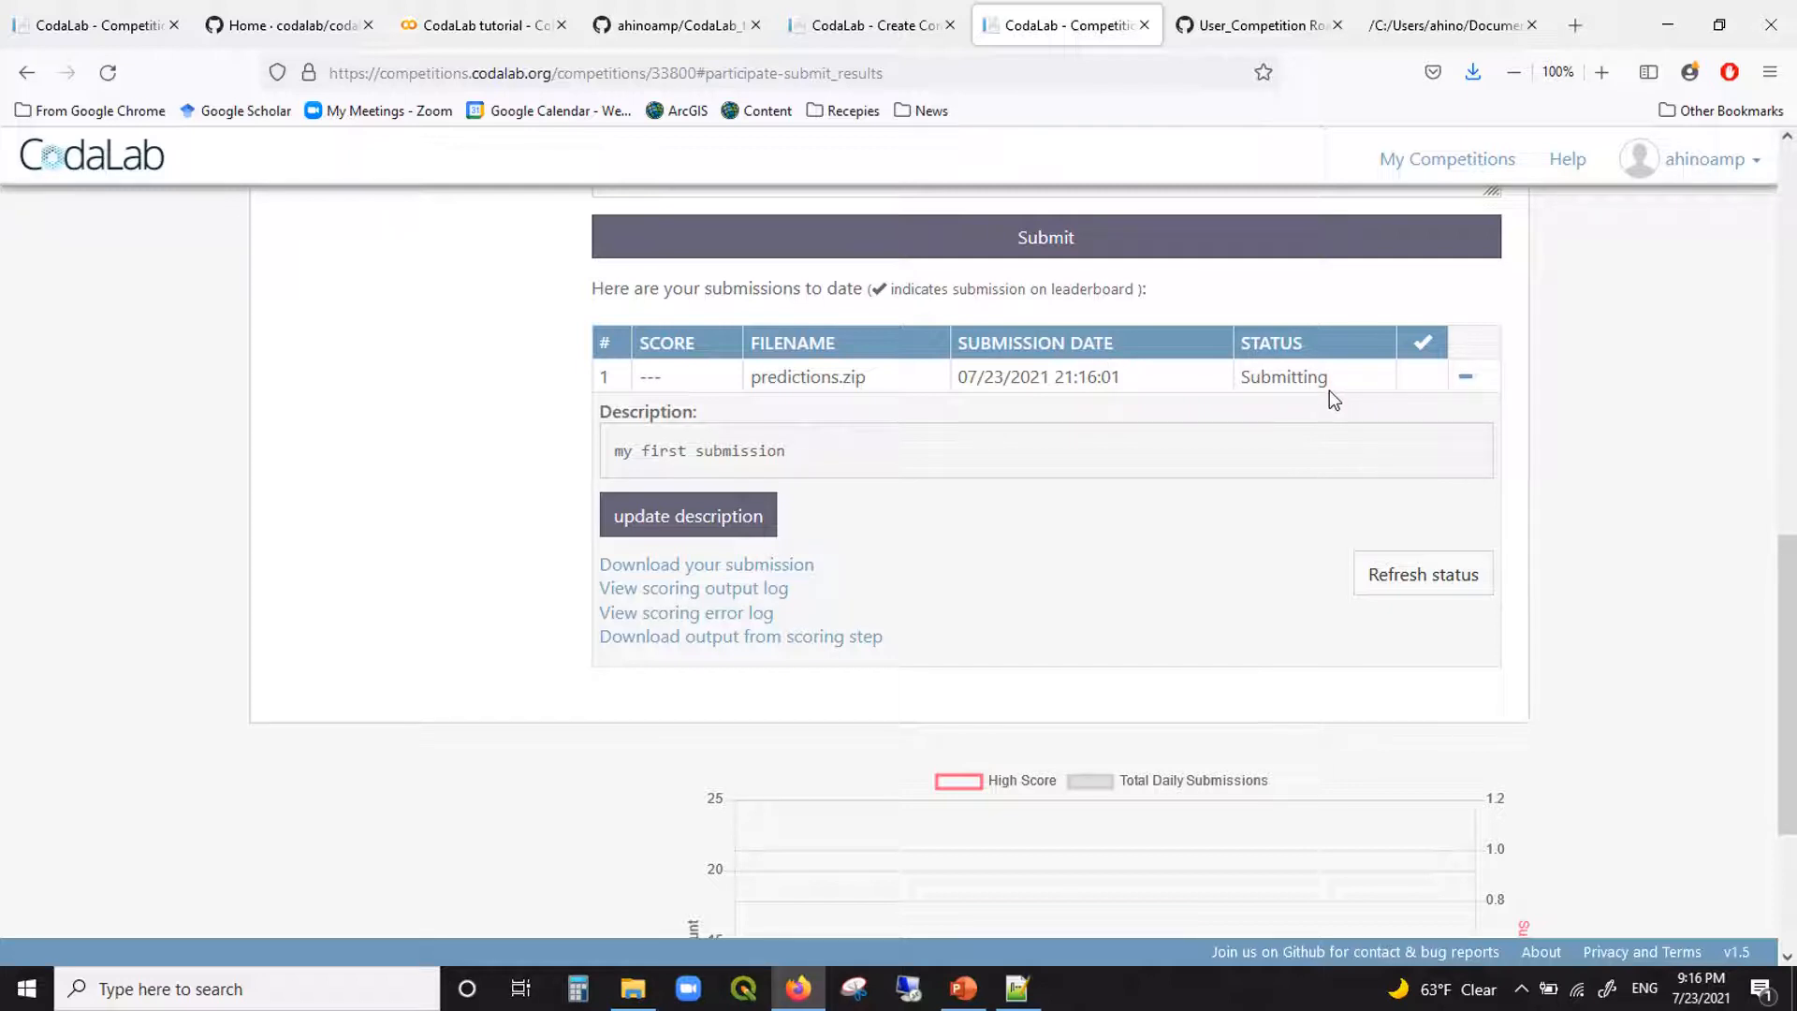
pyautogui.scroll(1, 1310, 456)
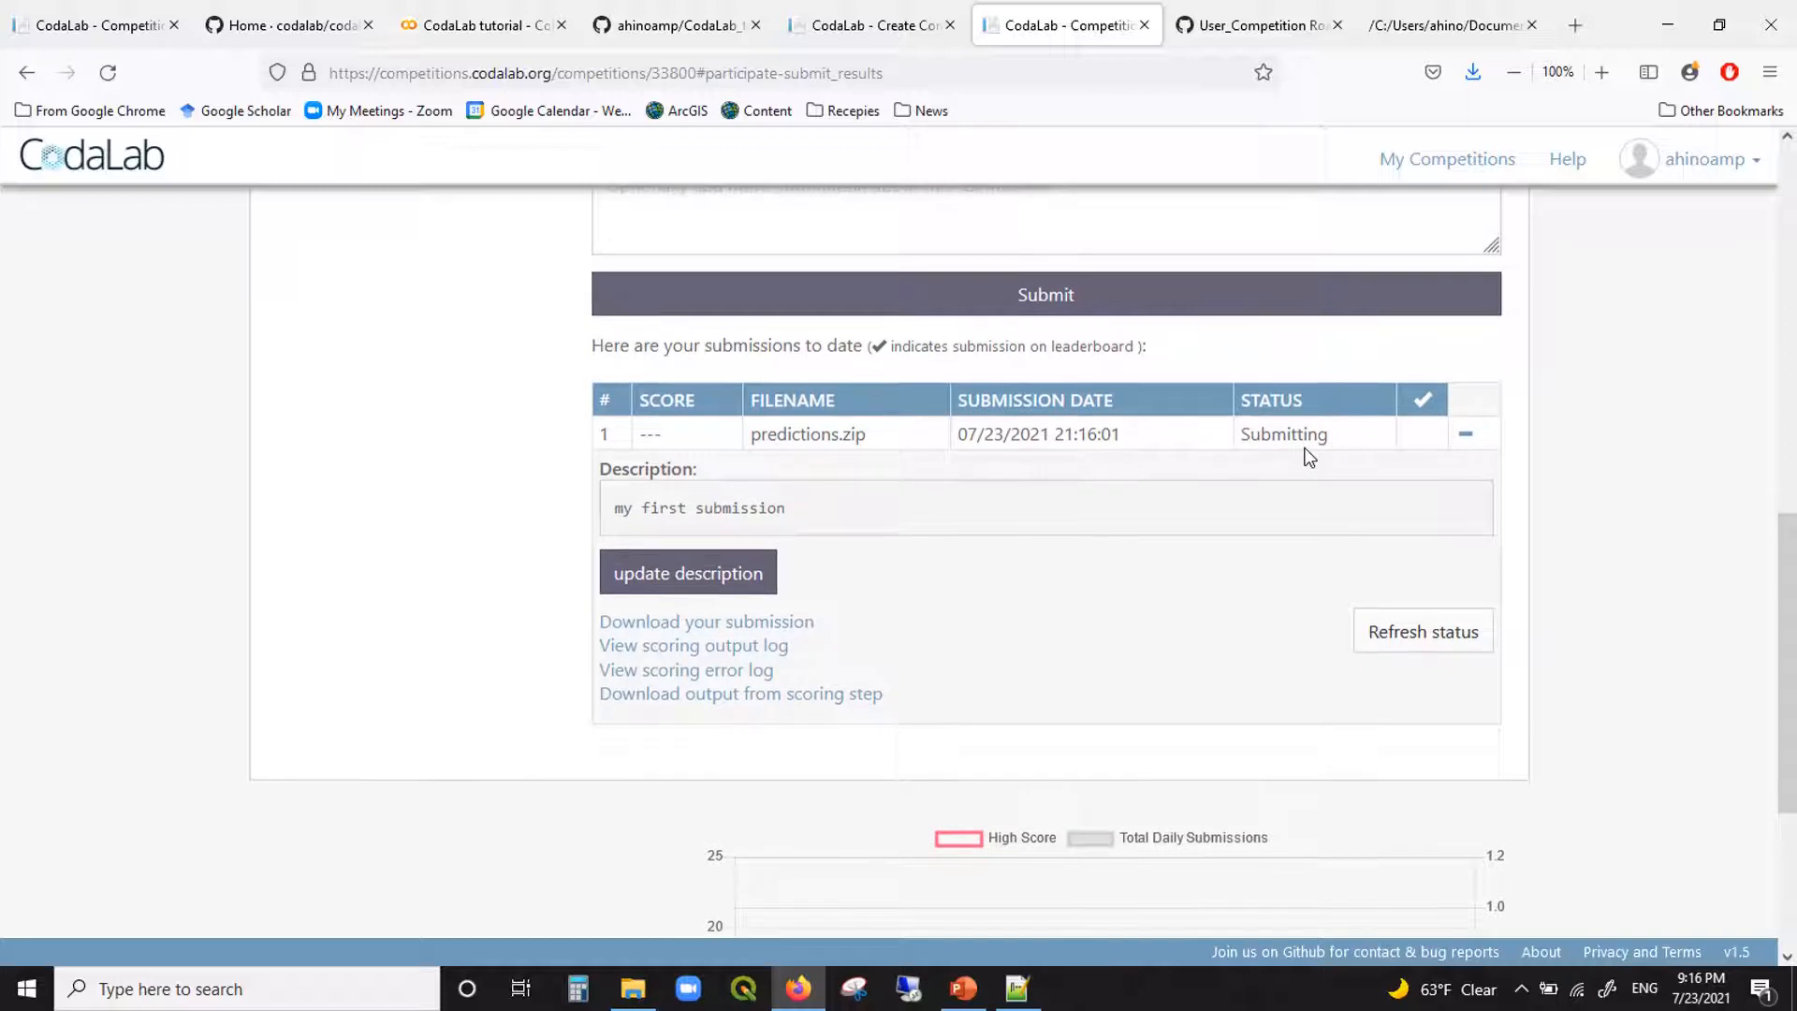
pyautogui.click(1452, 641)
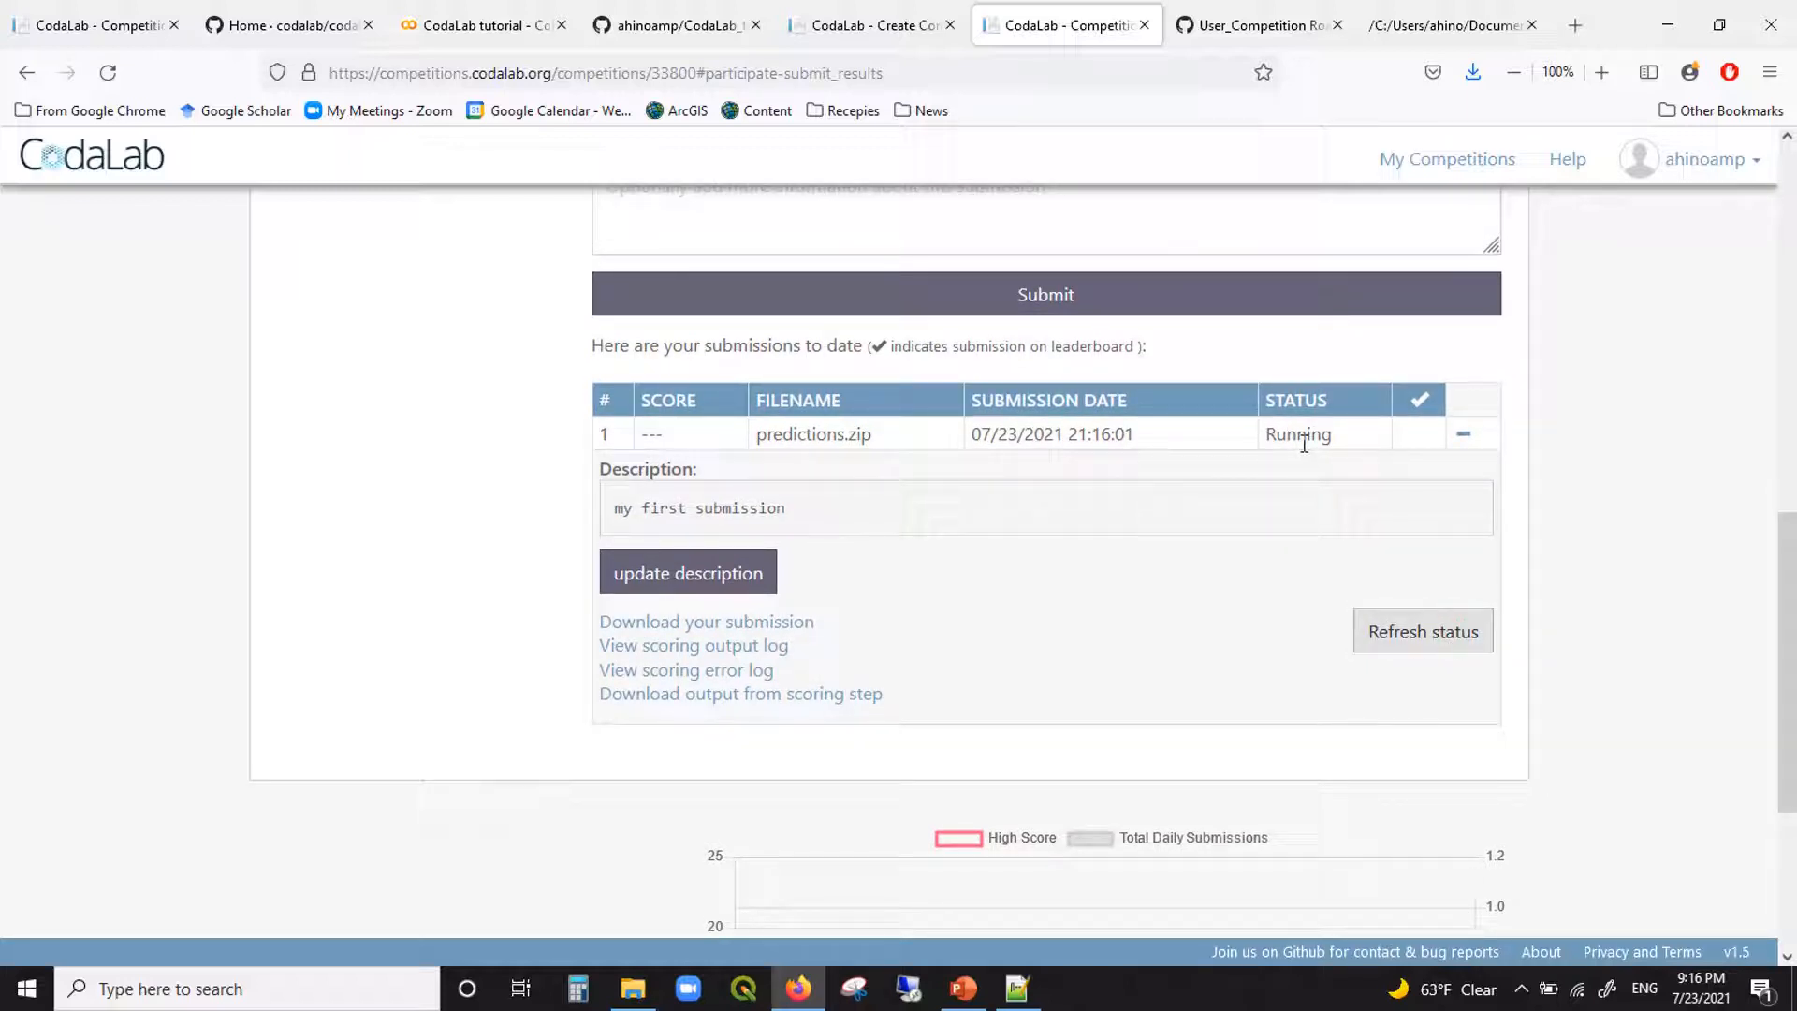
pyautogui.click(1423, 646)
pyautogui.click(1425, 642)
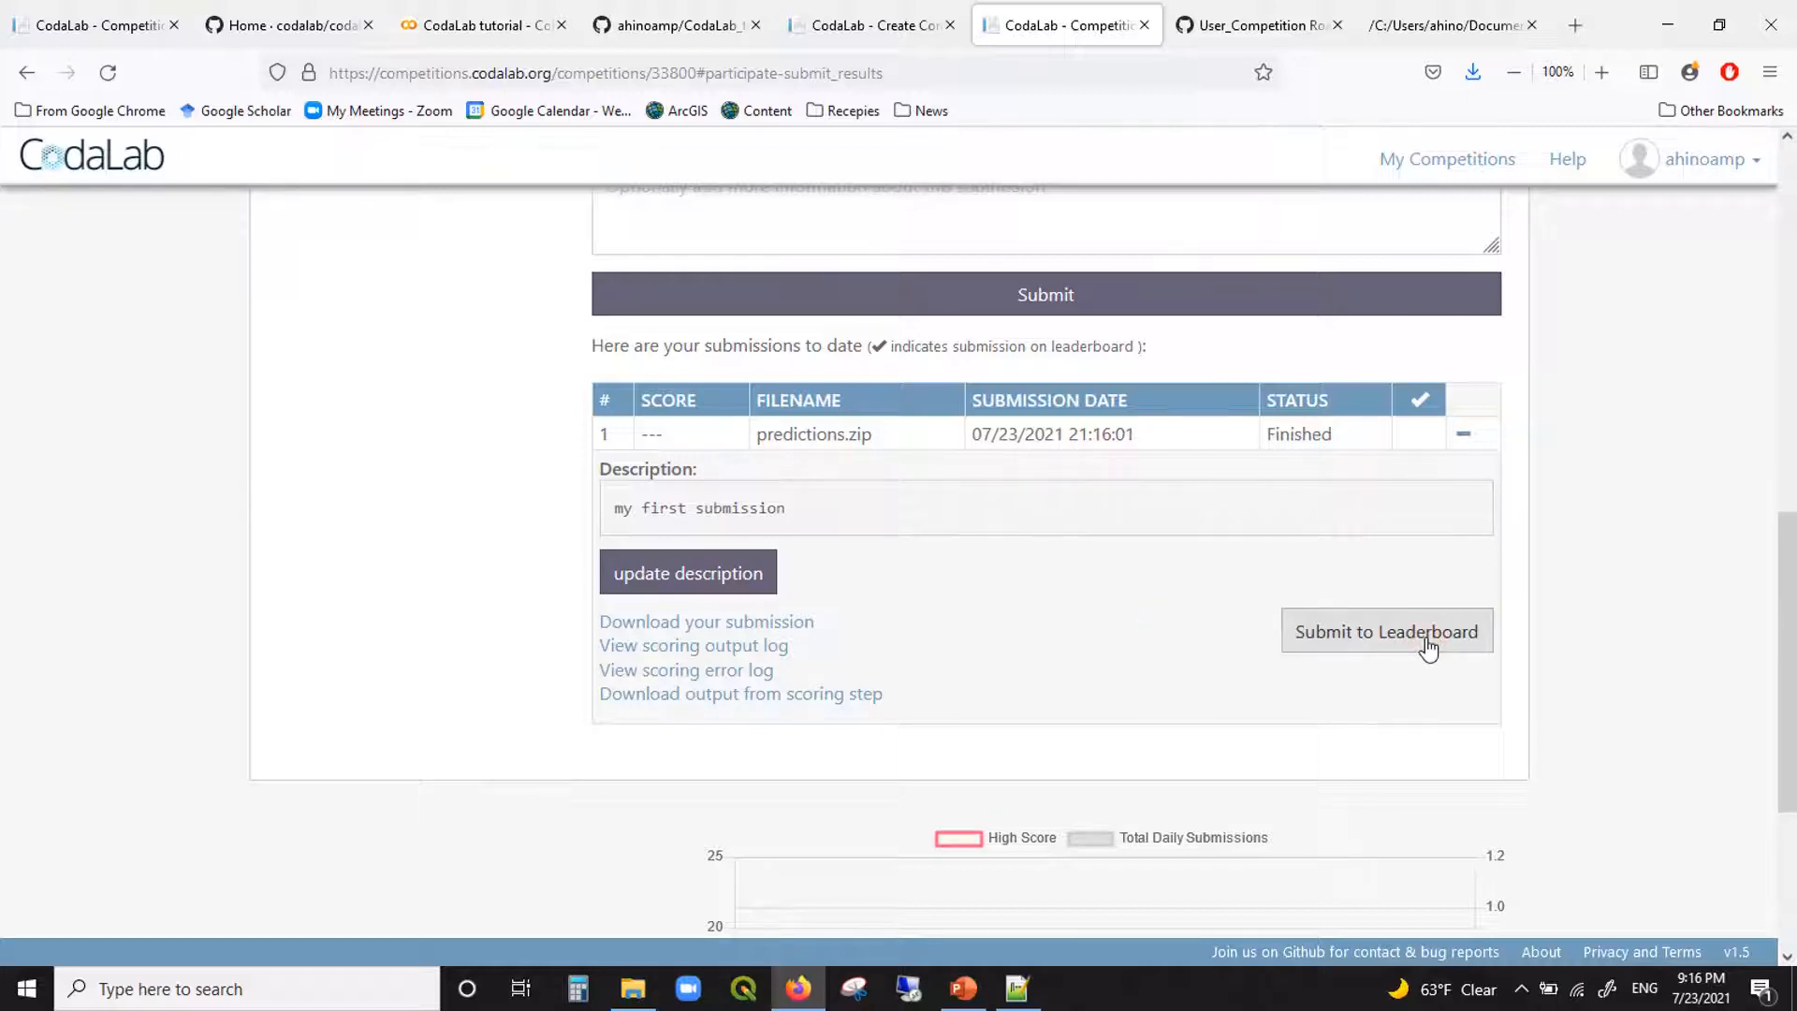
# Step: Submit the finished predictions.zip entry to the leaderboard and remove it from the leaderboard again
pyautogui.click(1427, 644)
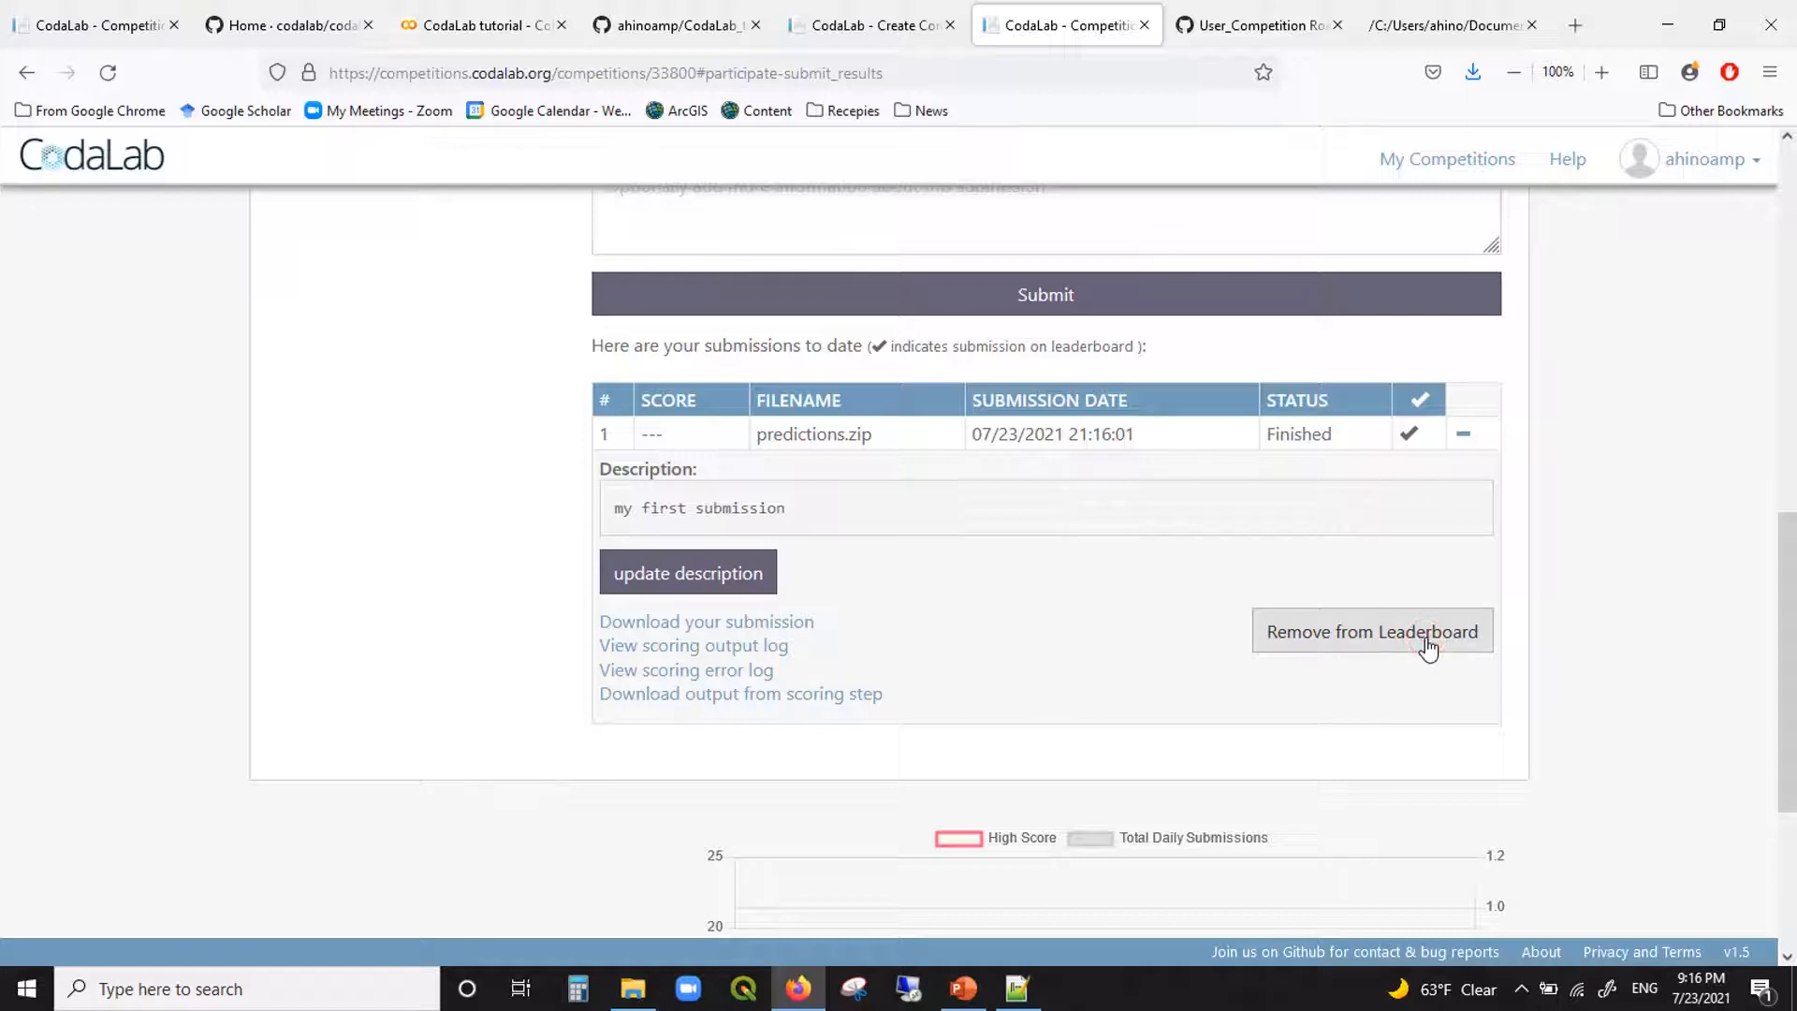
pyautogui.click(1428, 644)
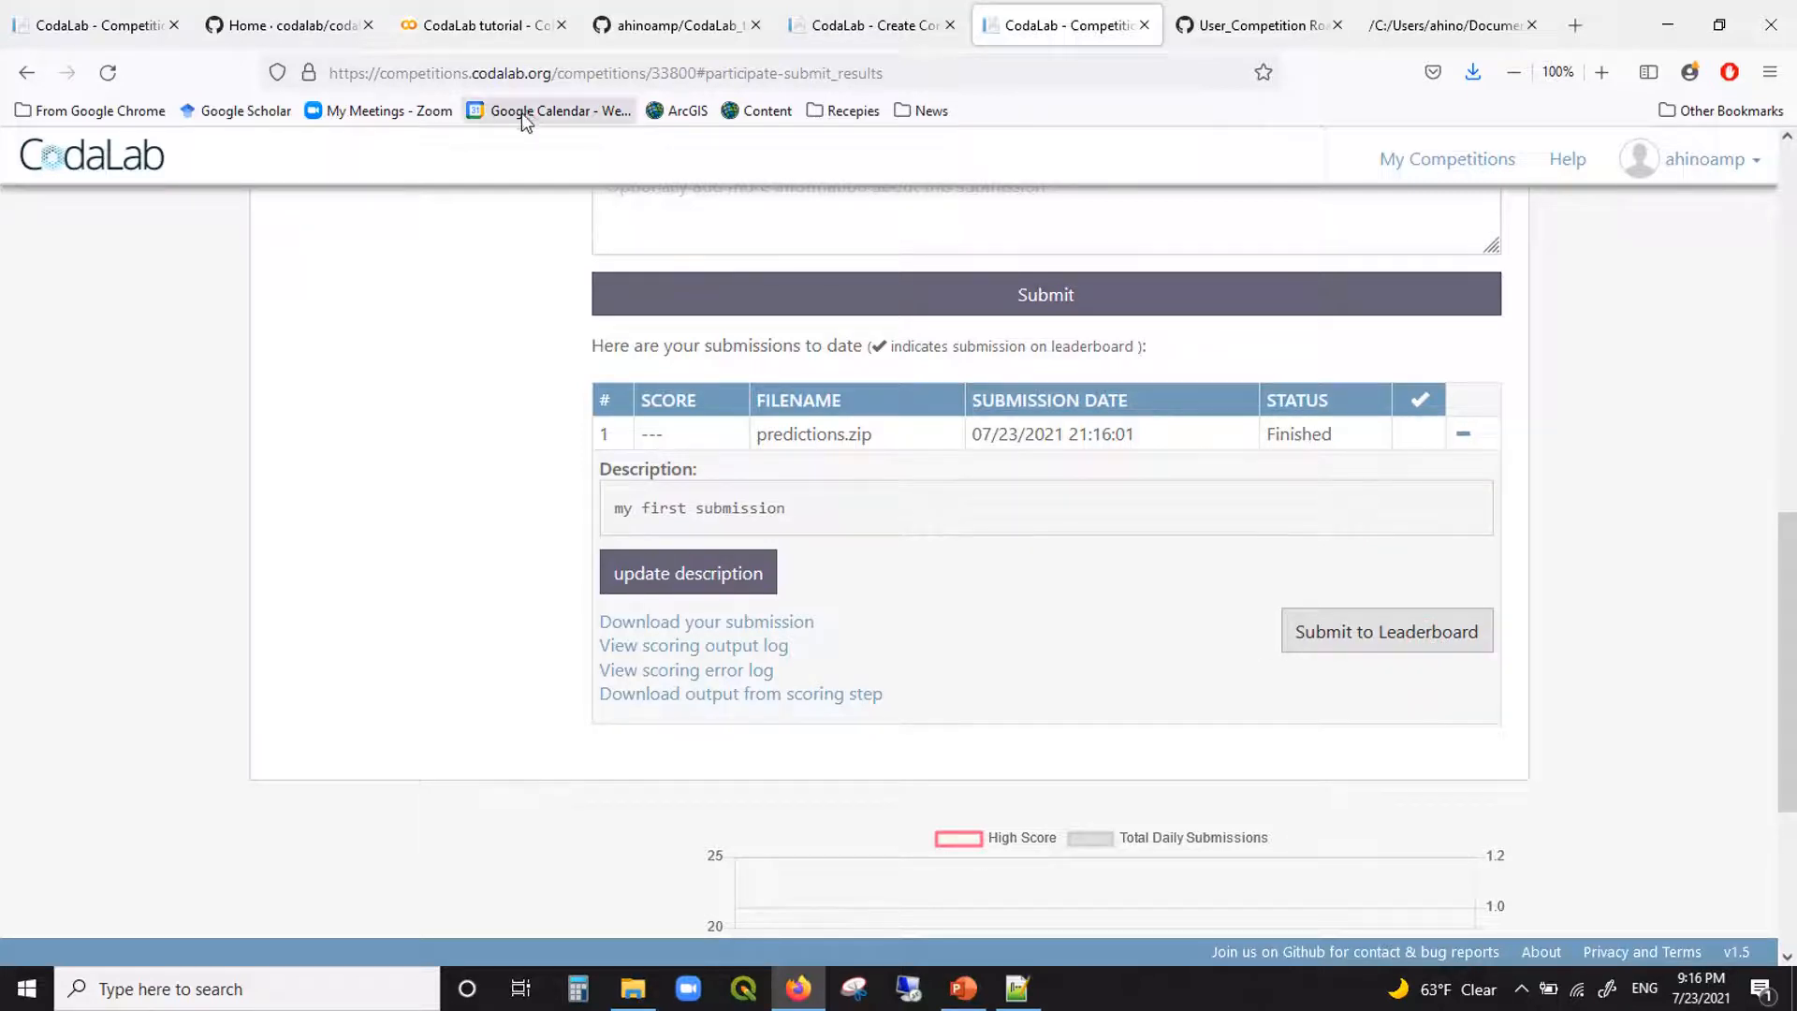
# Step: Reload the submission page and examine the predictions.zip score in the submissions table and in the daily score chart
pyautogui.click(108, 77)
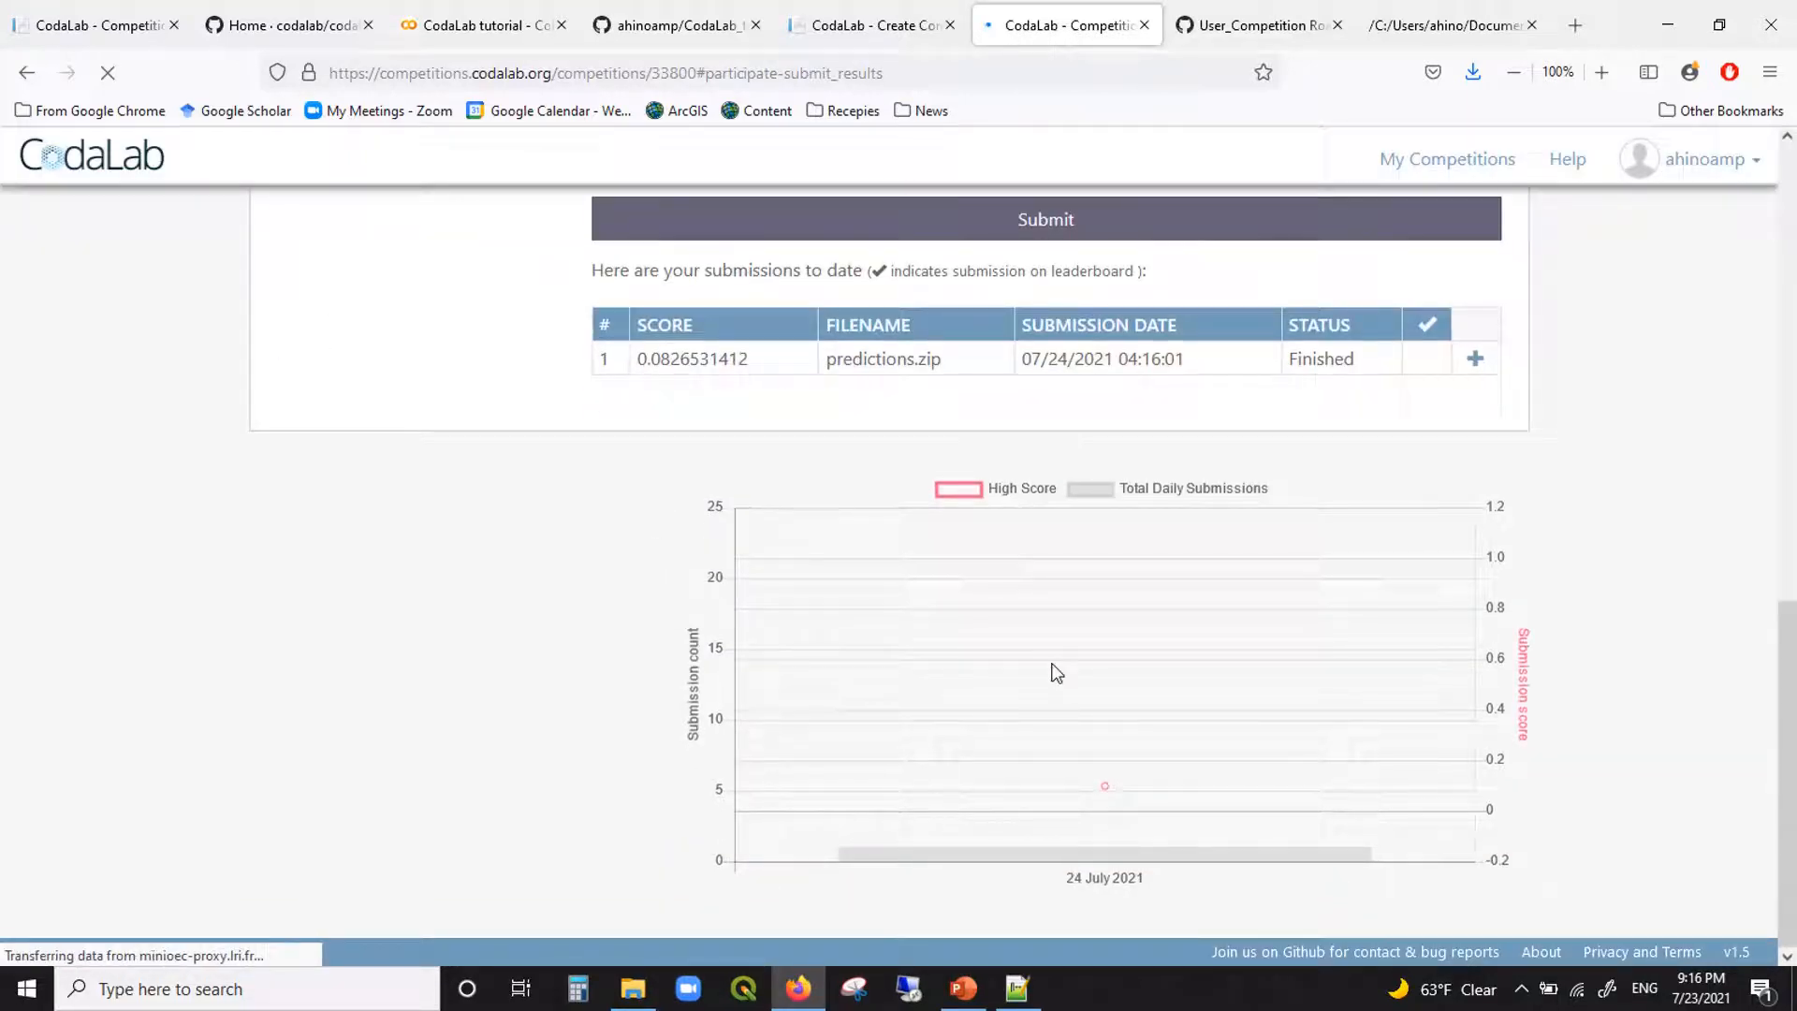
pyautogui.moveTo(1110, 794)
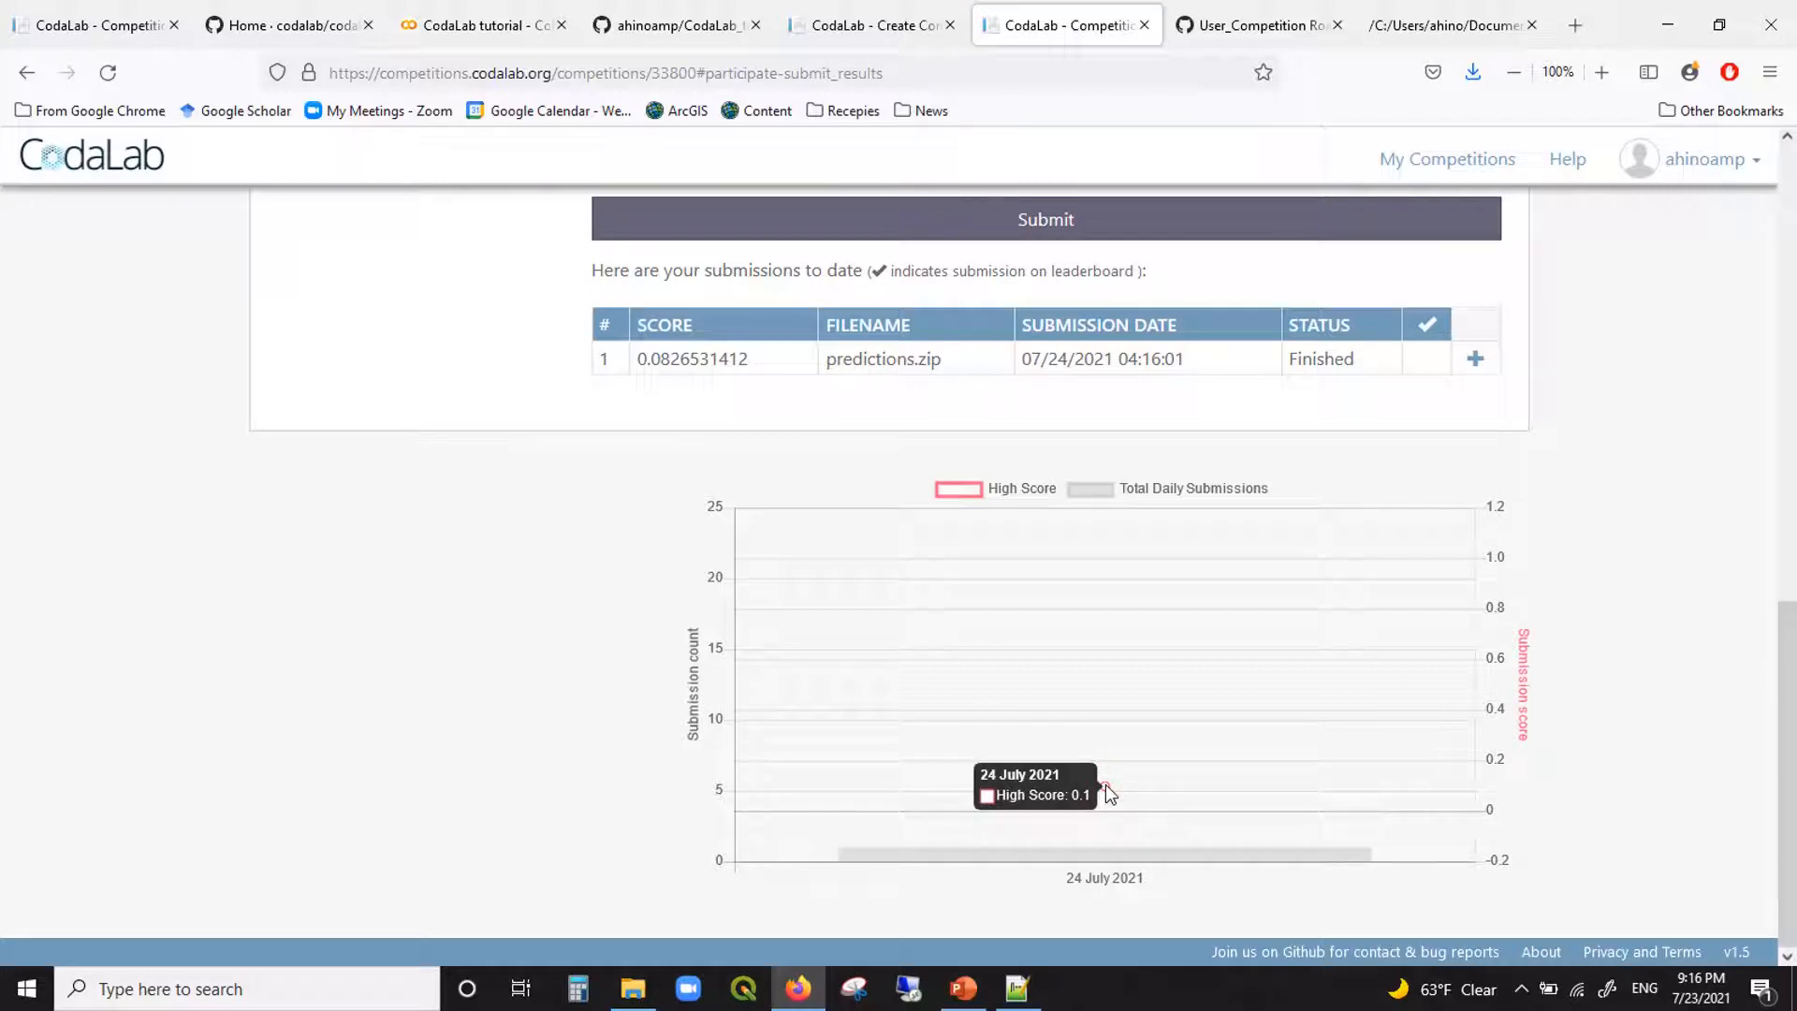
pyautogui.scroll(5, 543, 597)
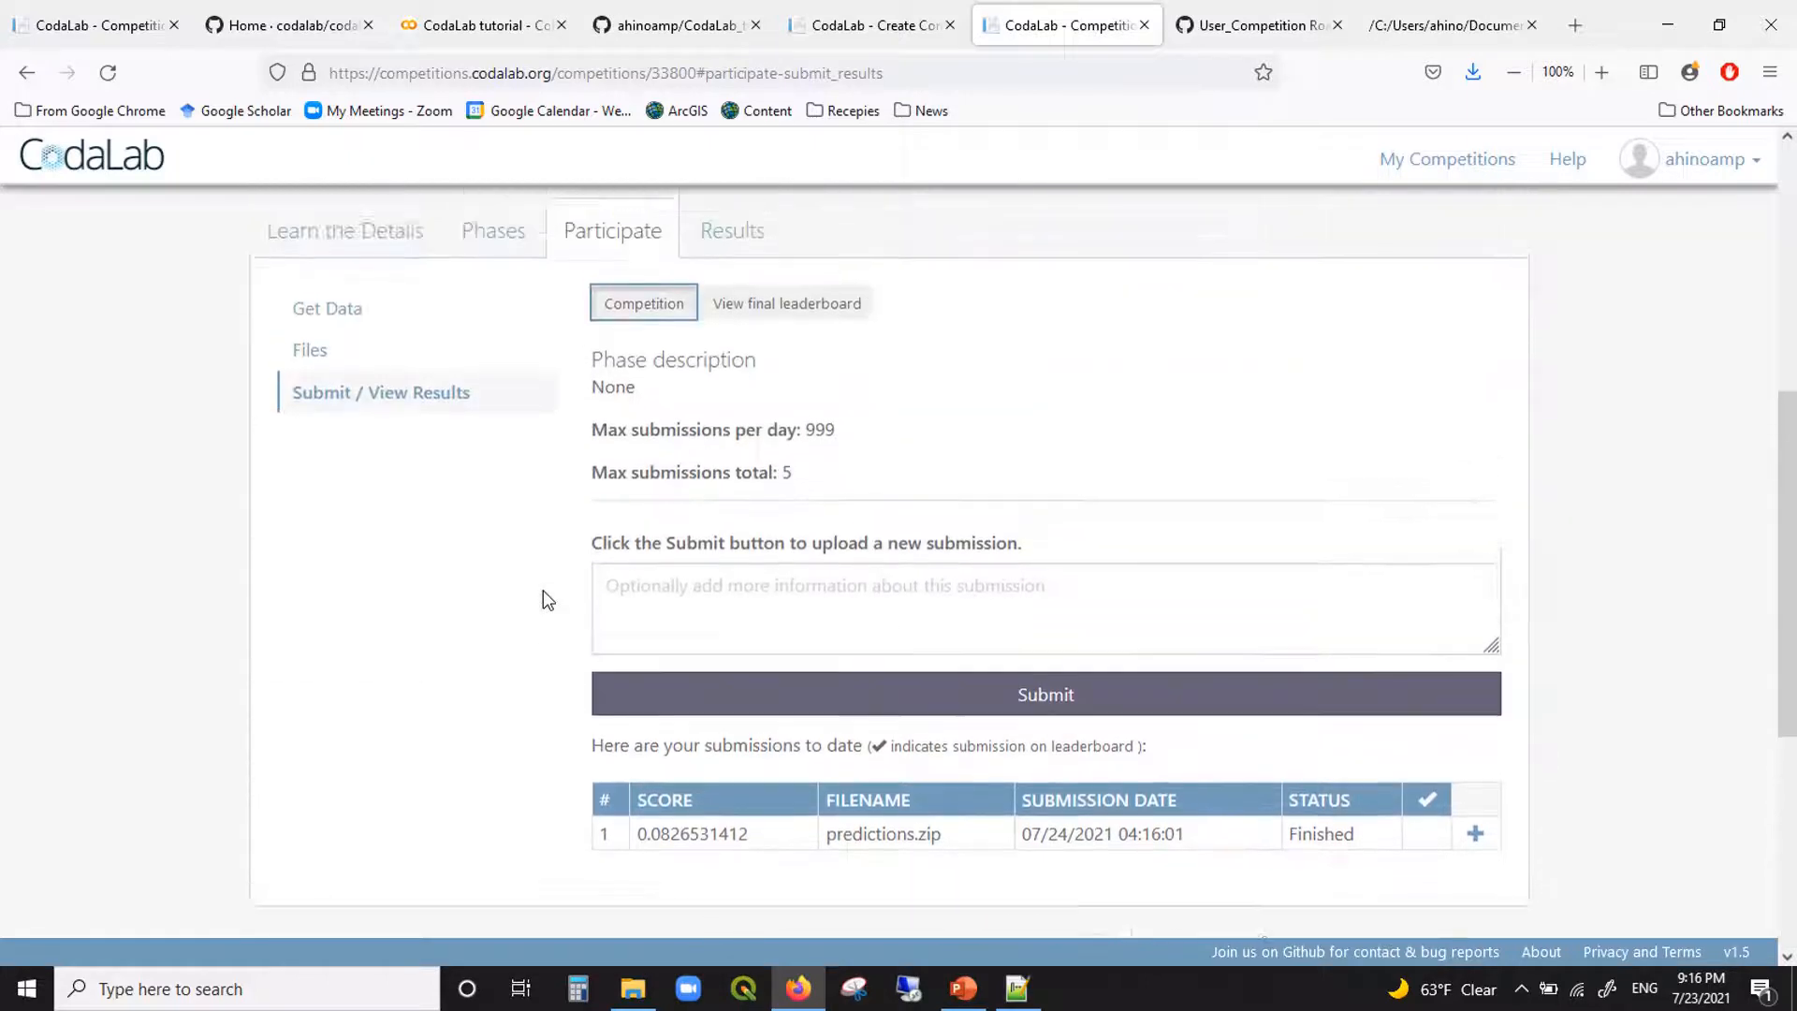
pyautogui.scroll(-1, 544, 598)
pyautogui.scroll(-2, 542, 599)
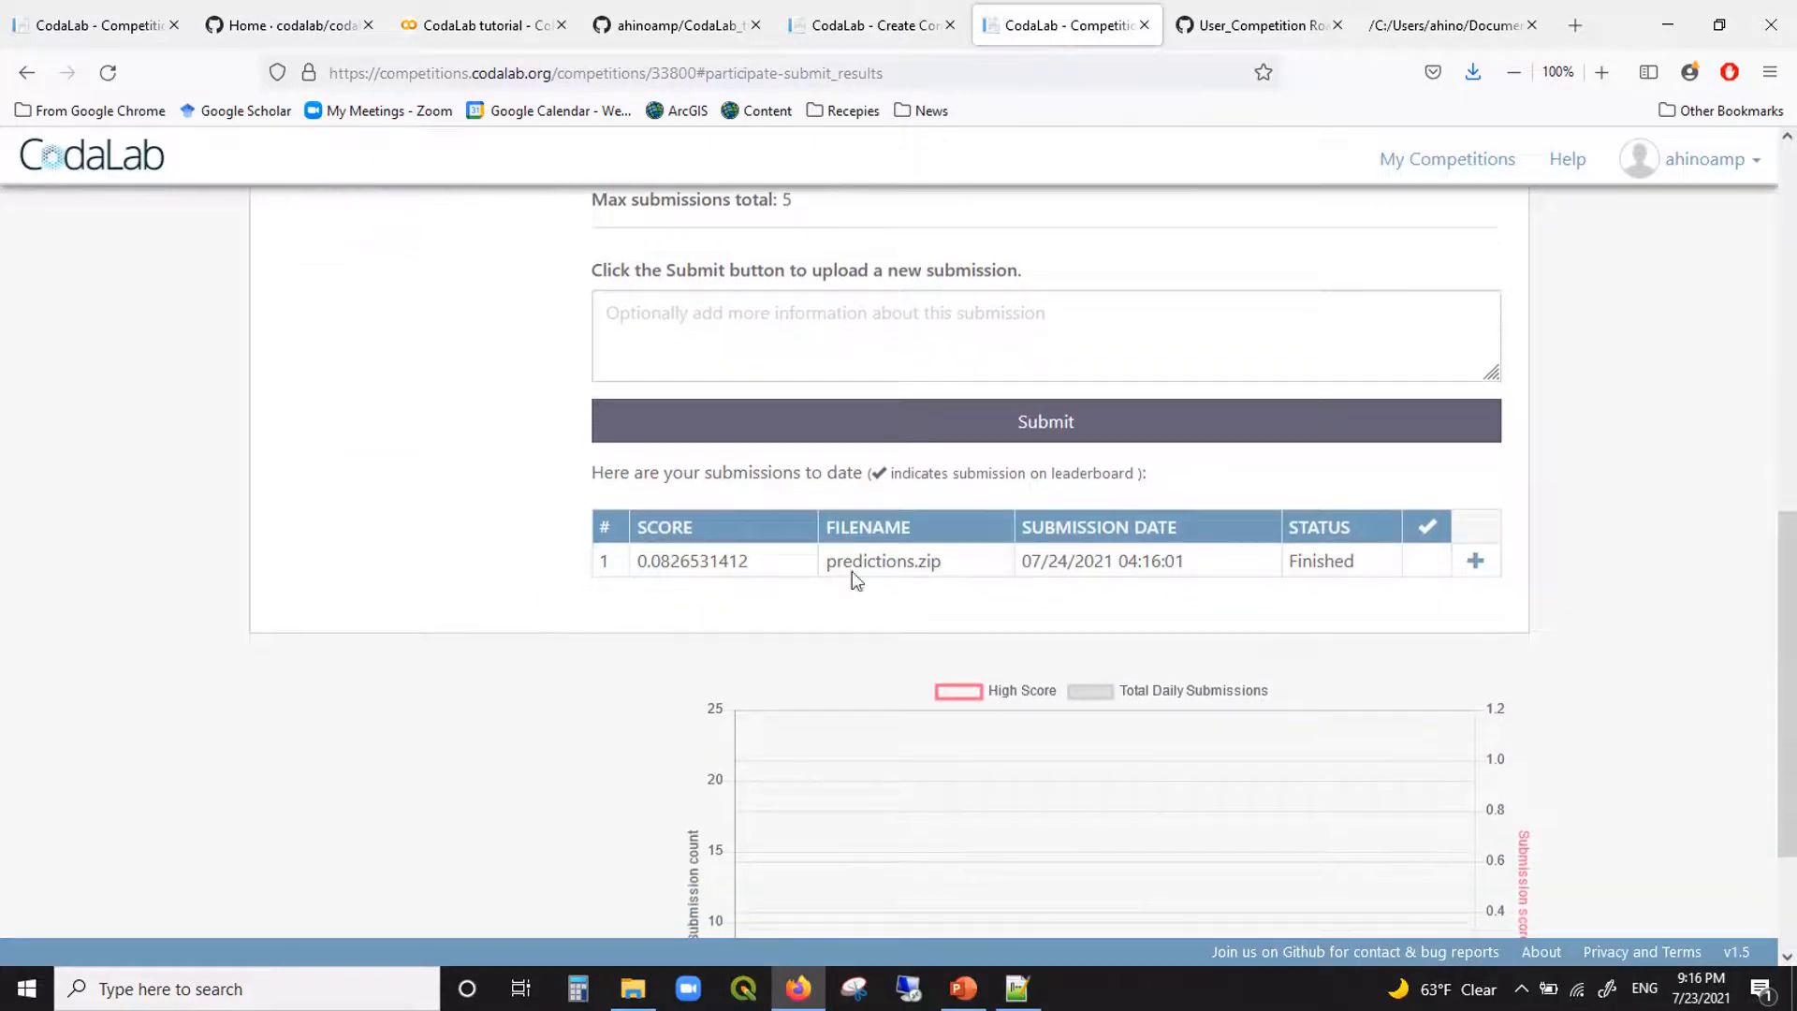
pyautogui.scroll(-3, 849, 573)
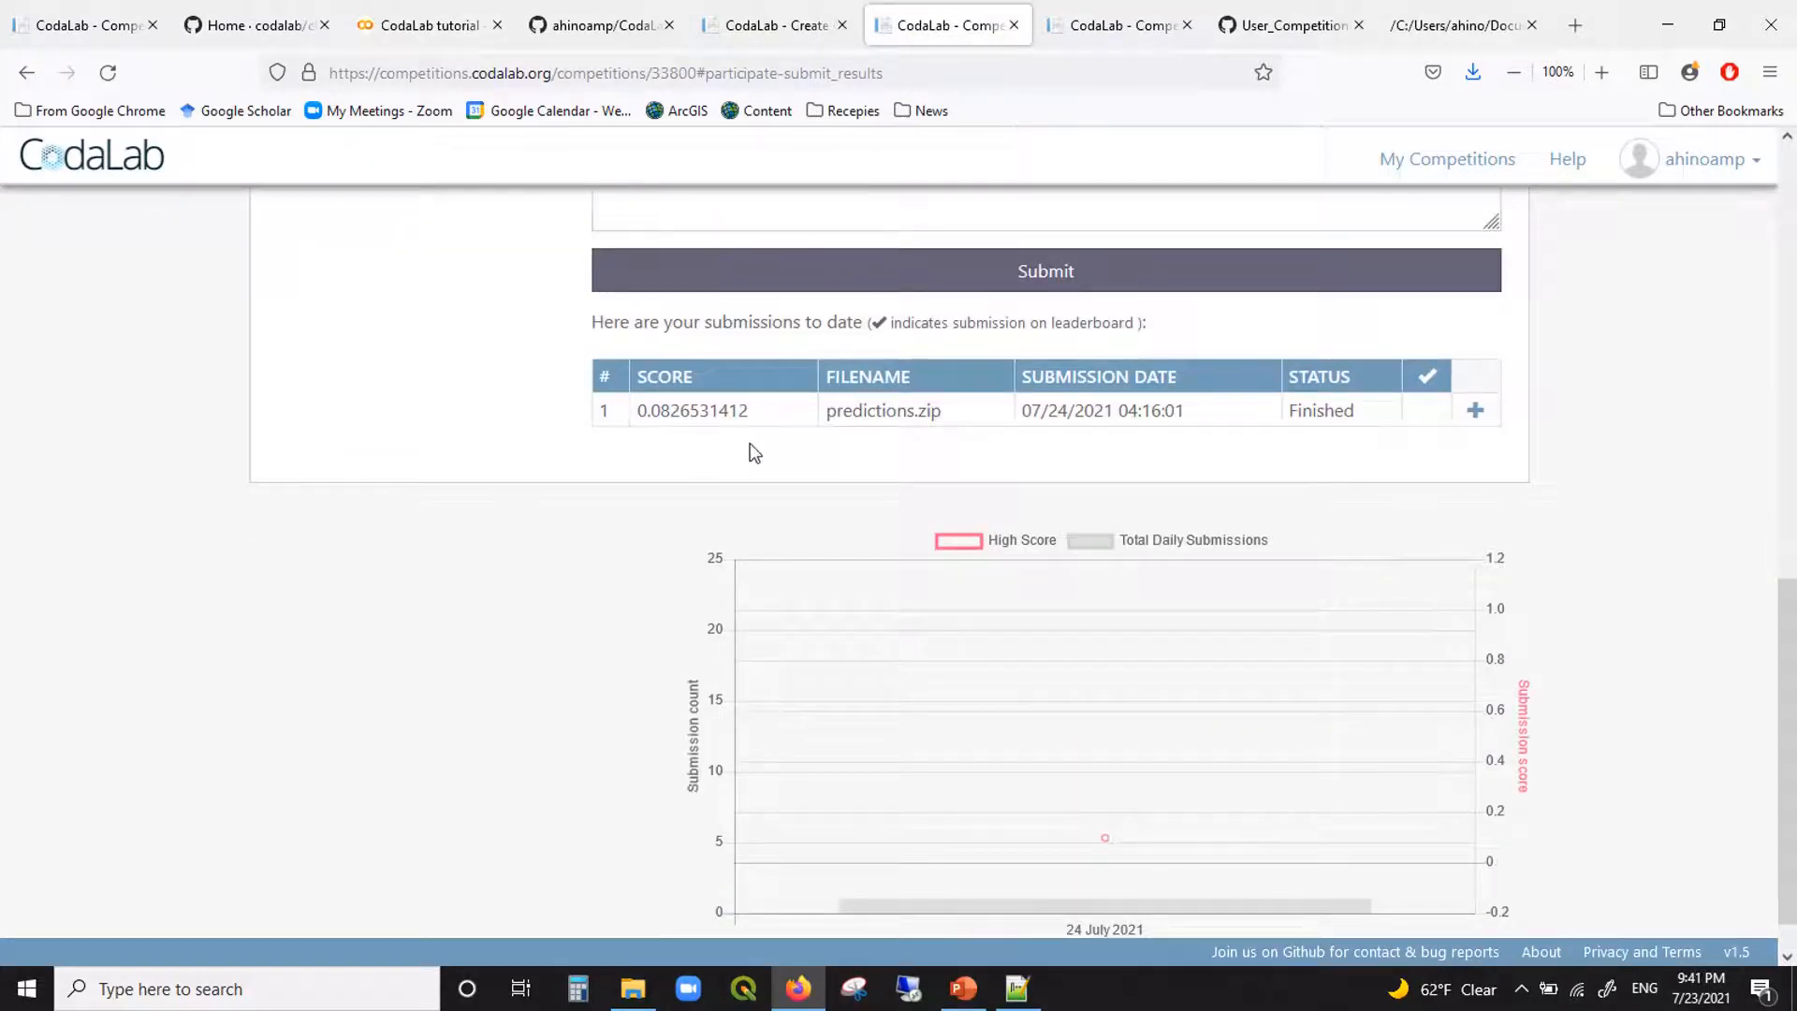
pyautogui.scroll(-1, 1572, 640)
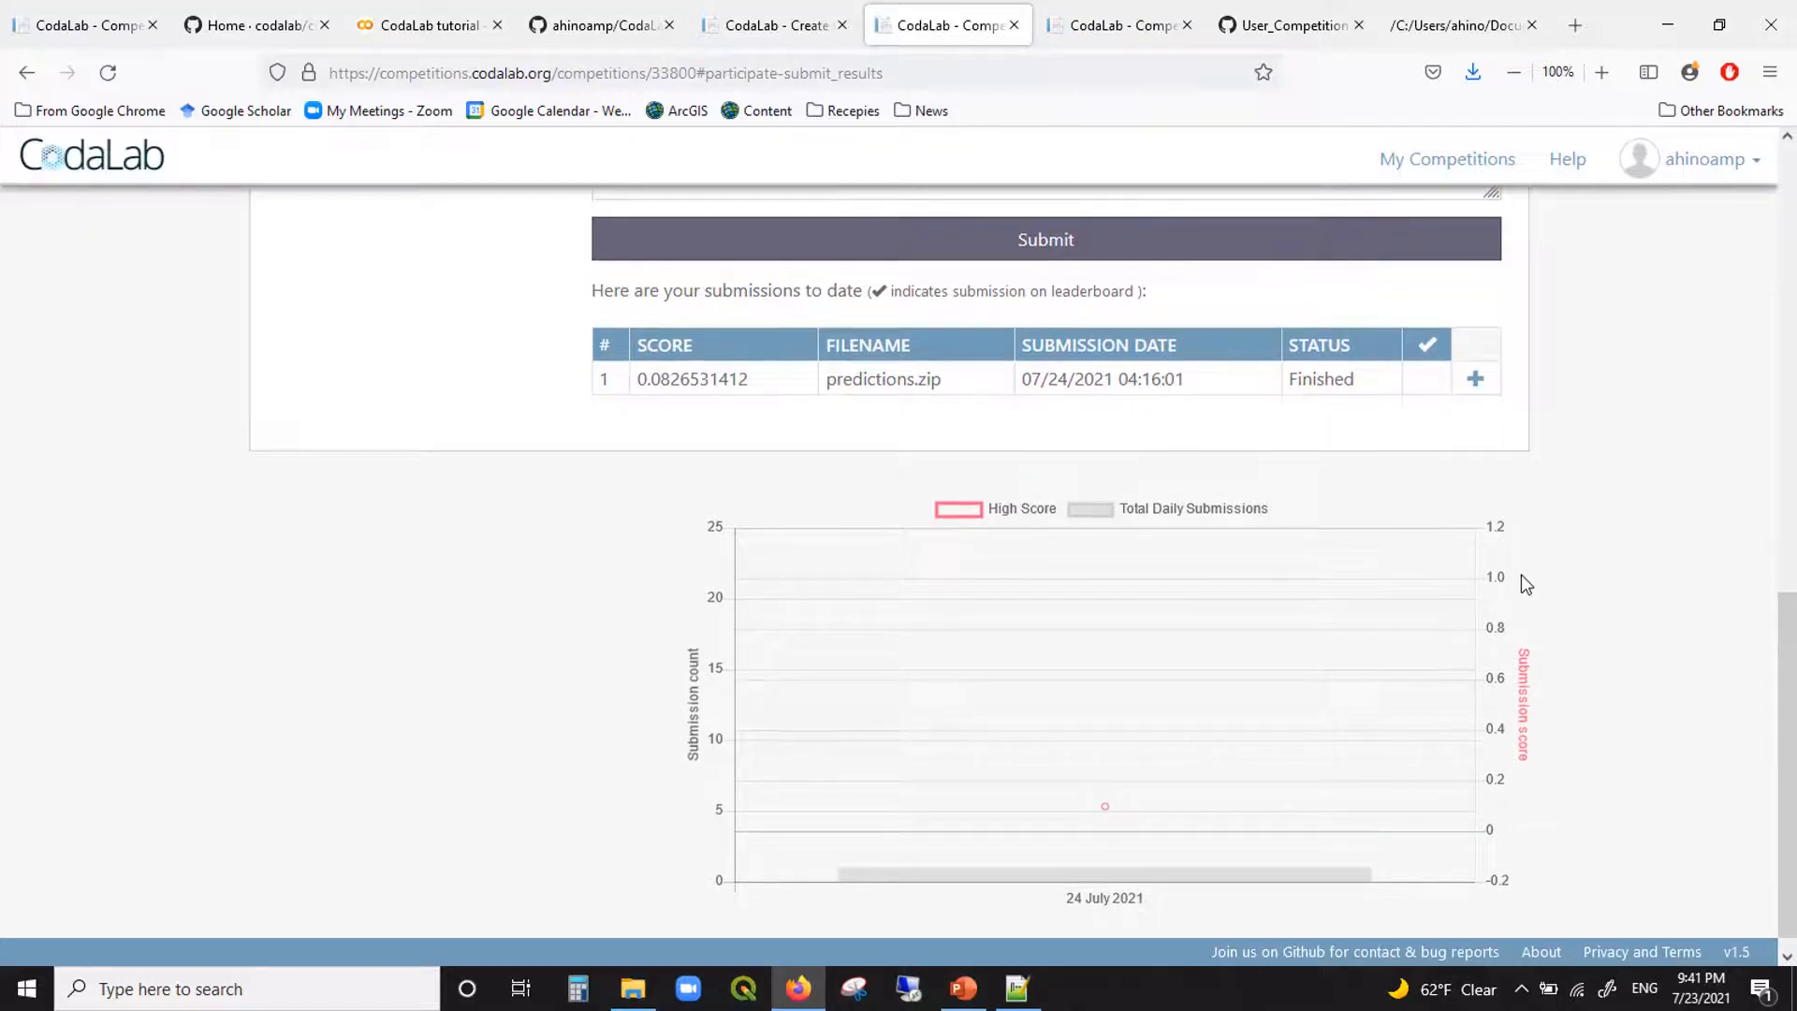
# Step: Expand the predictions.zip entry, submit it to the leaderboard, and check the results table of the Competition phase
pyautogui.click(1476, 382)
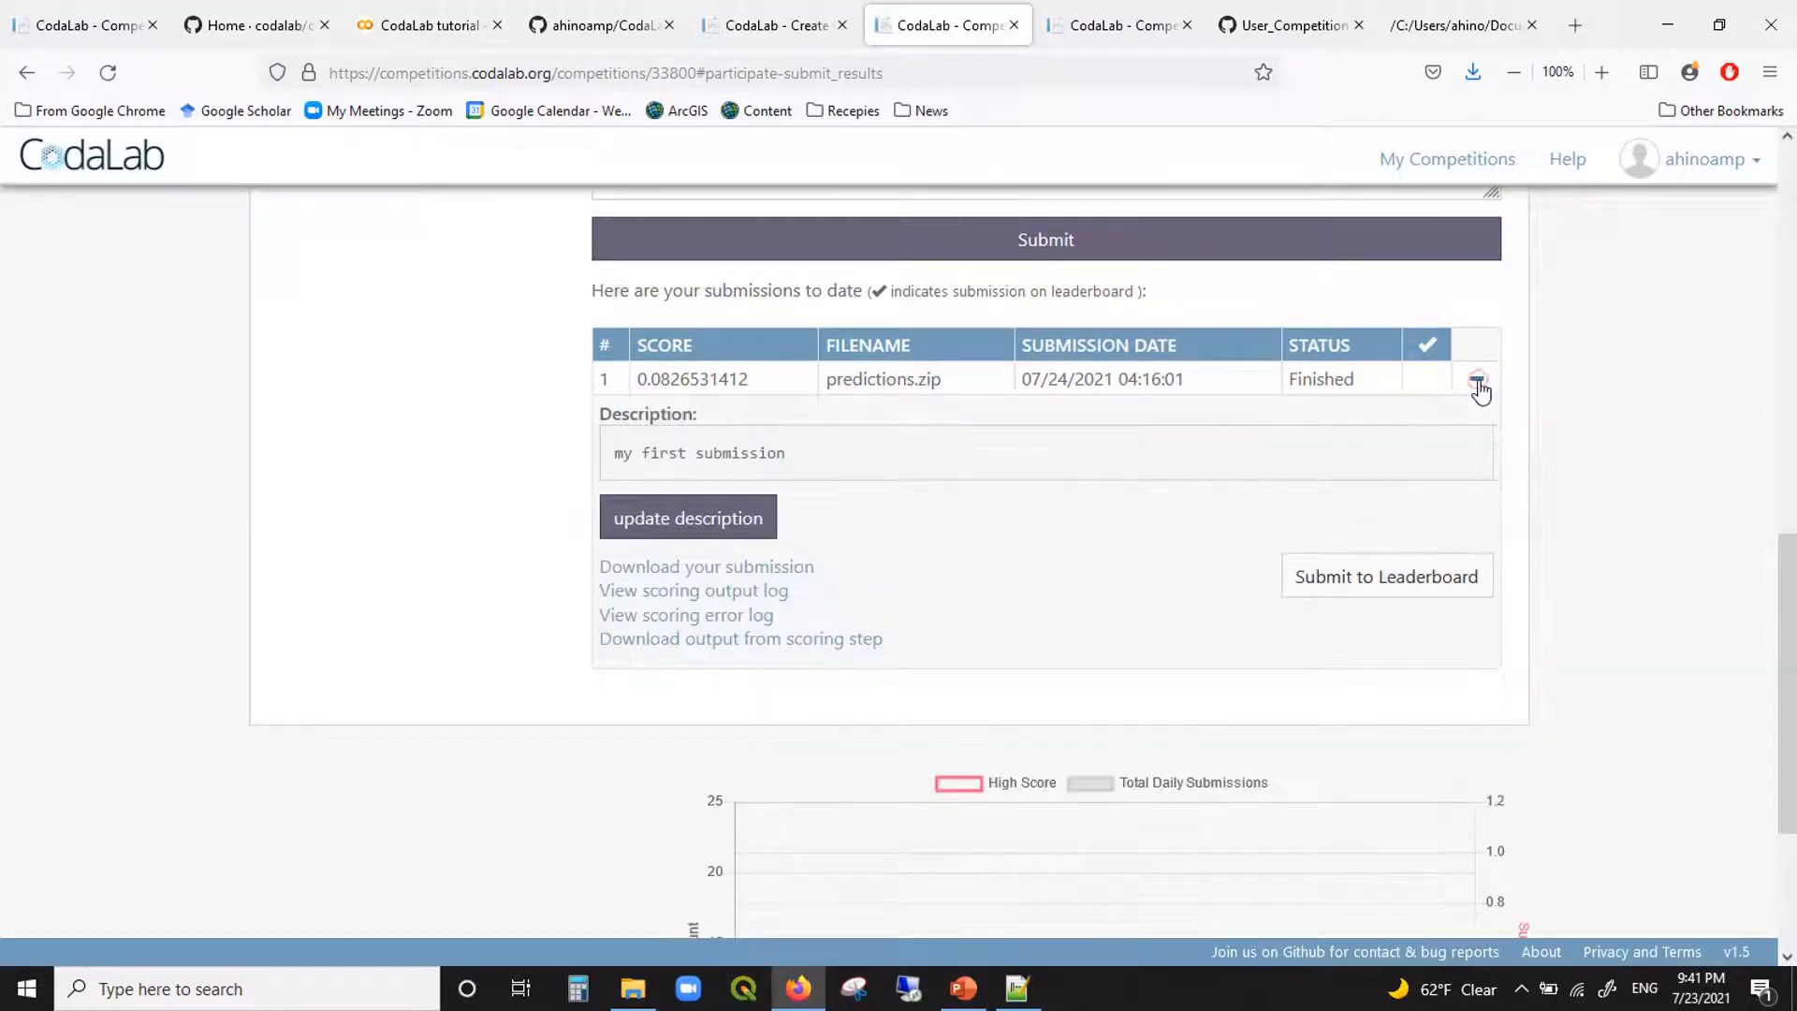
pyautogui.click(1432, 587)
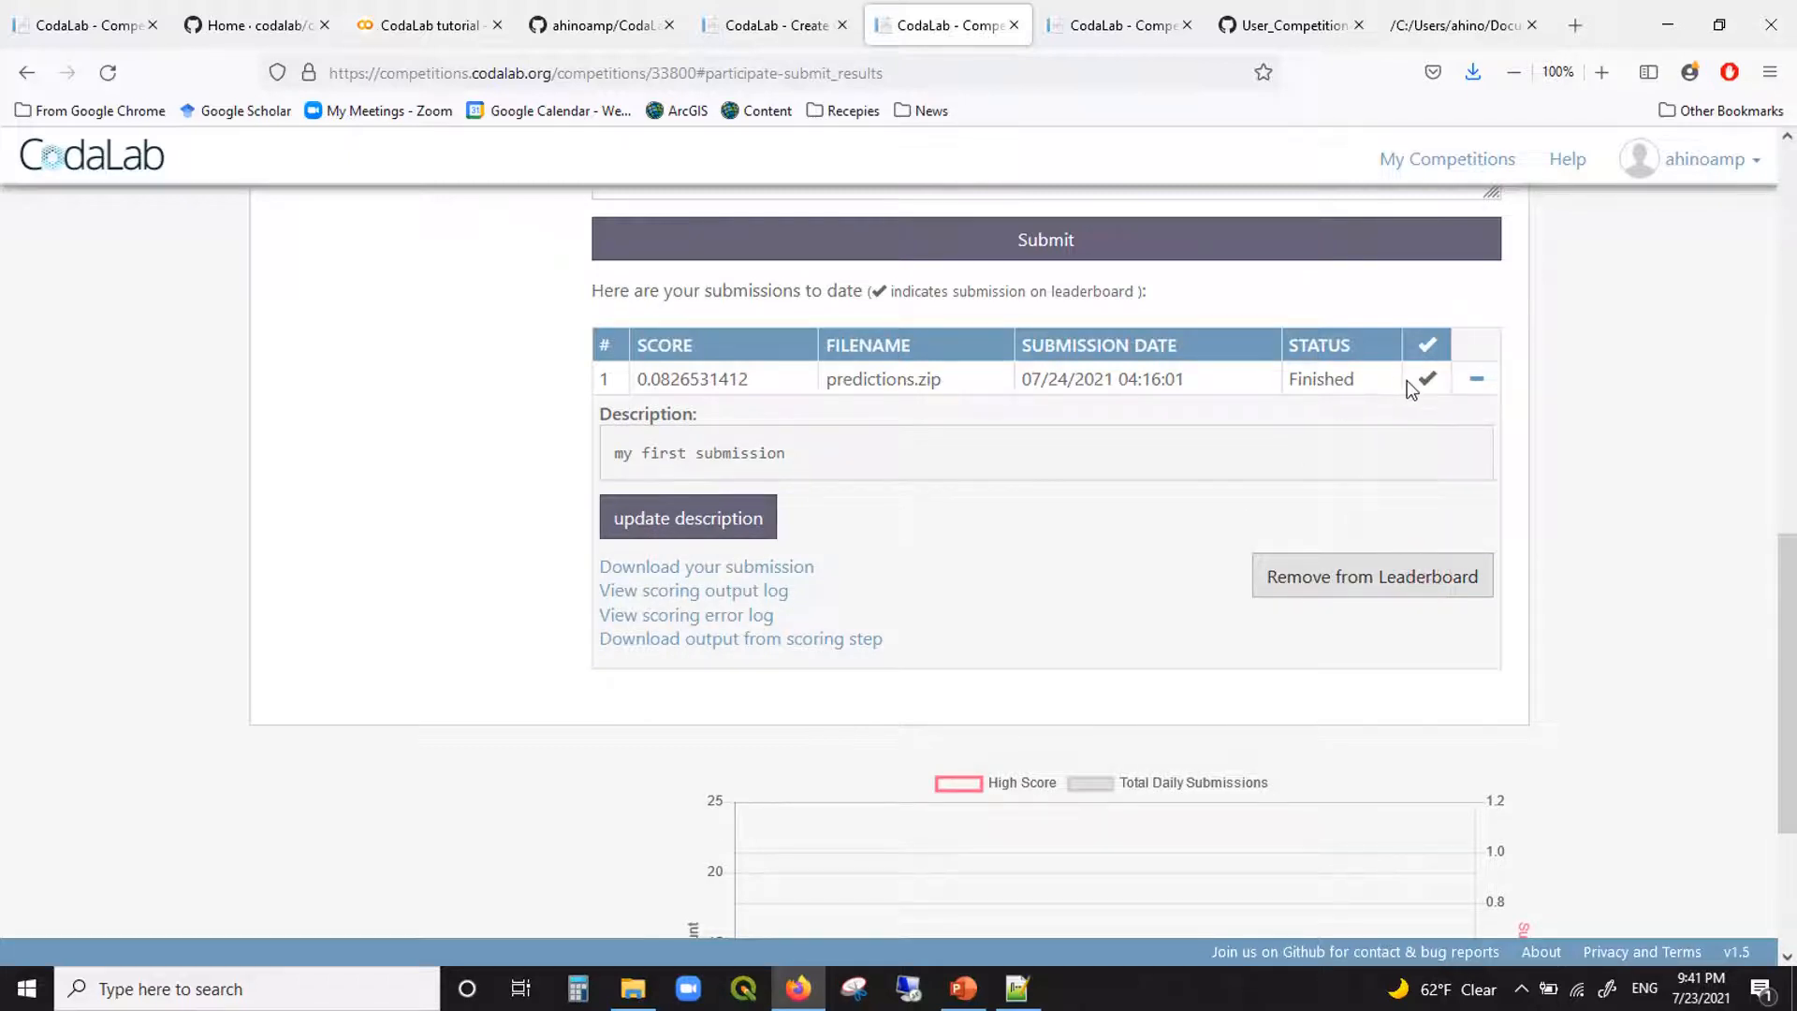
pyautogui.scroll(8, 1535, 417)
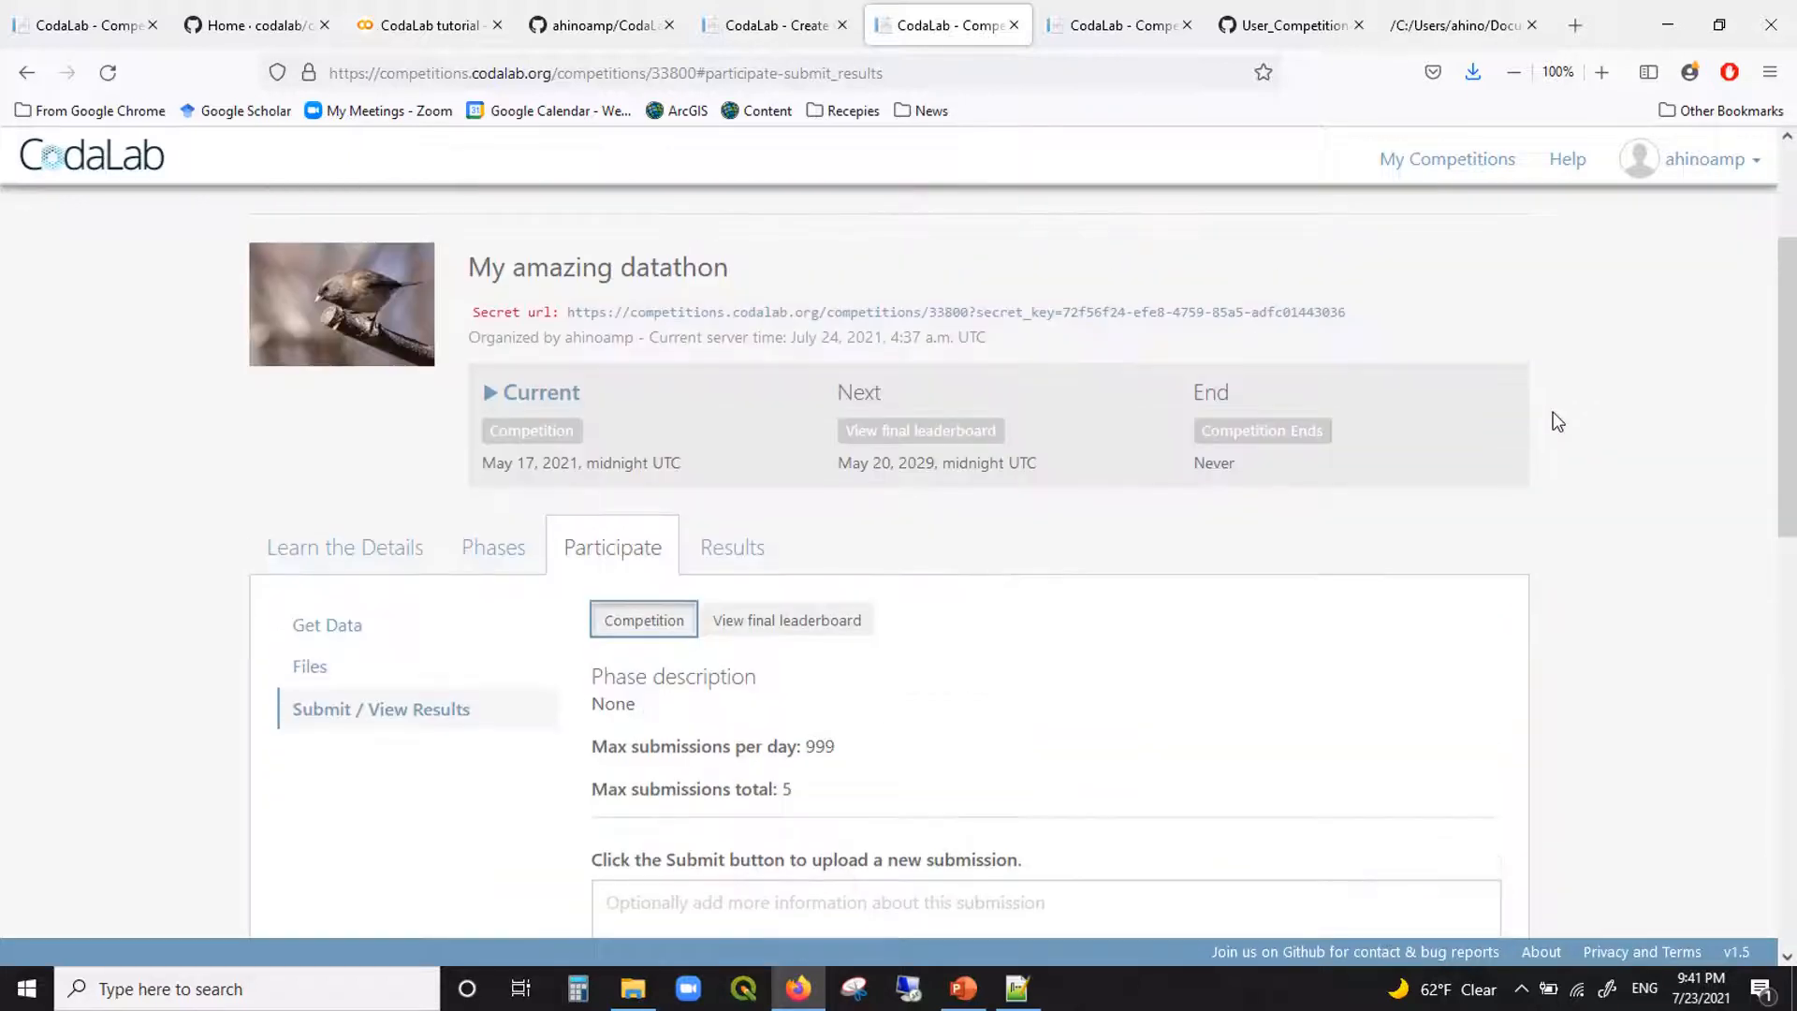
pyautogui.click(732, 551)
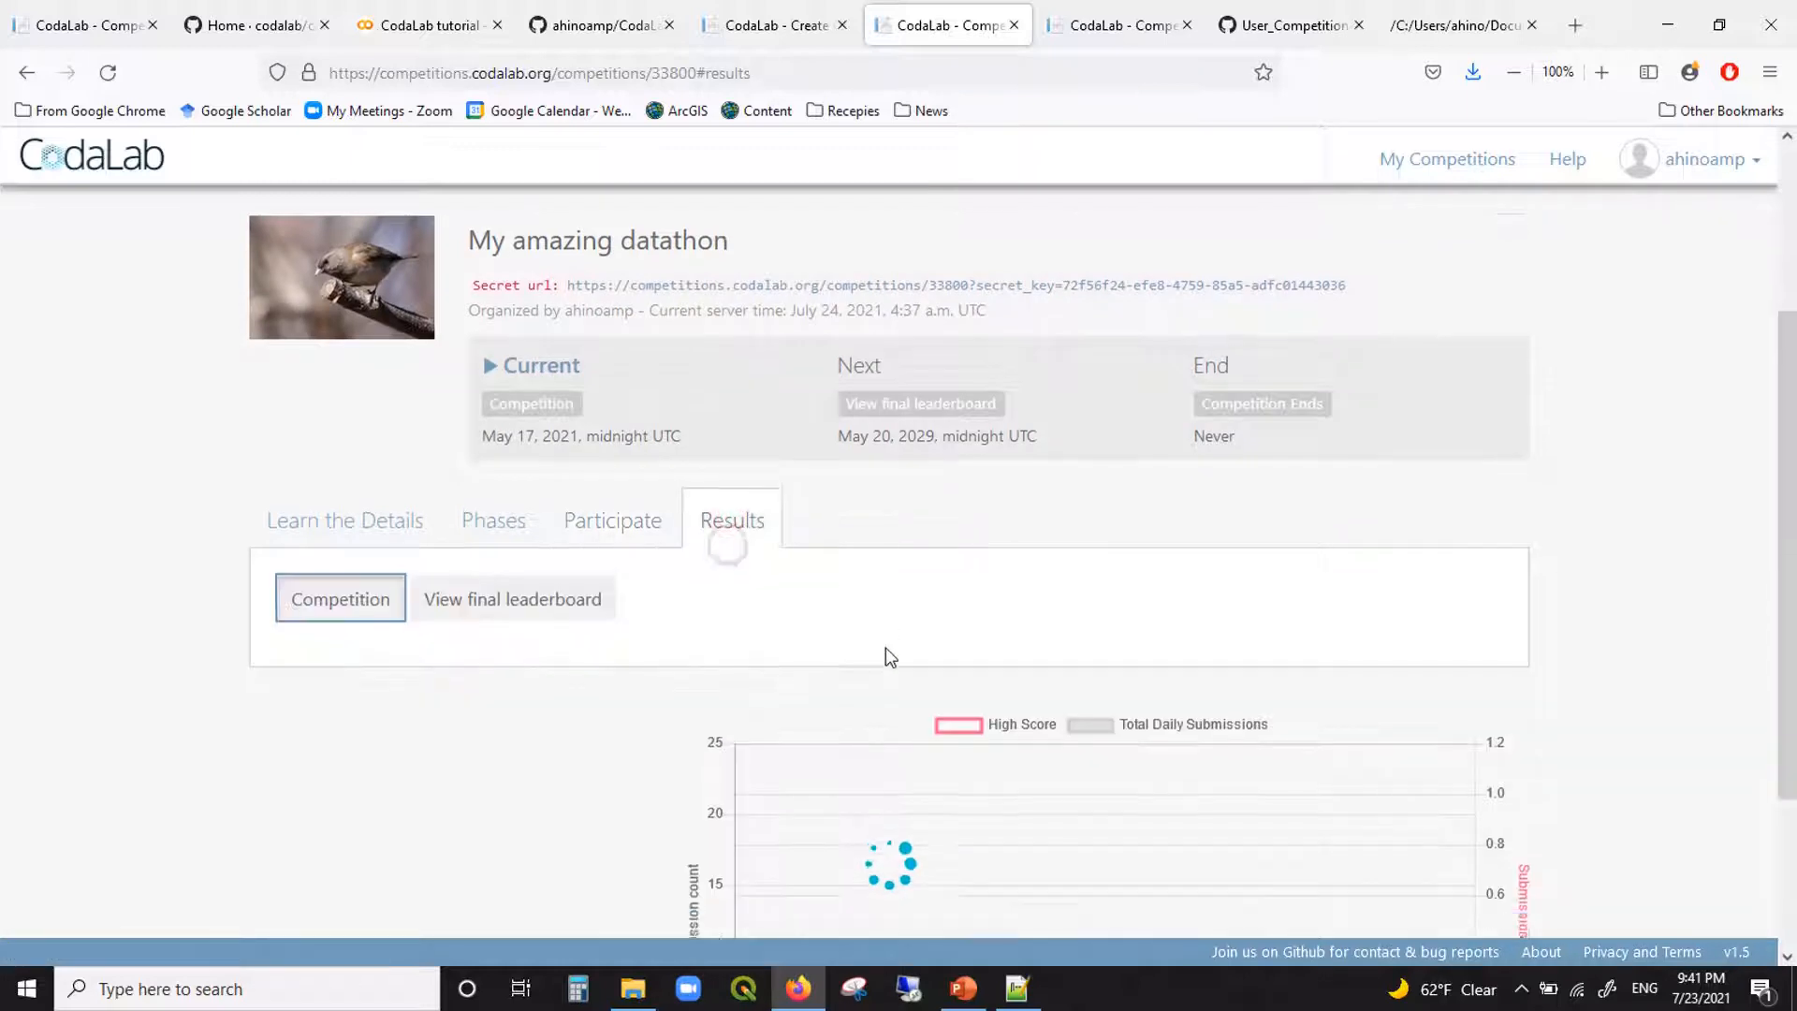
pyautogui.scroll(-2, 885, 648)
pyautogui.scroll(-2, 886, 648)
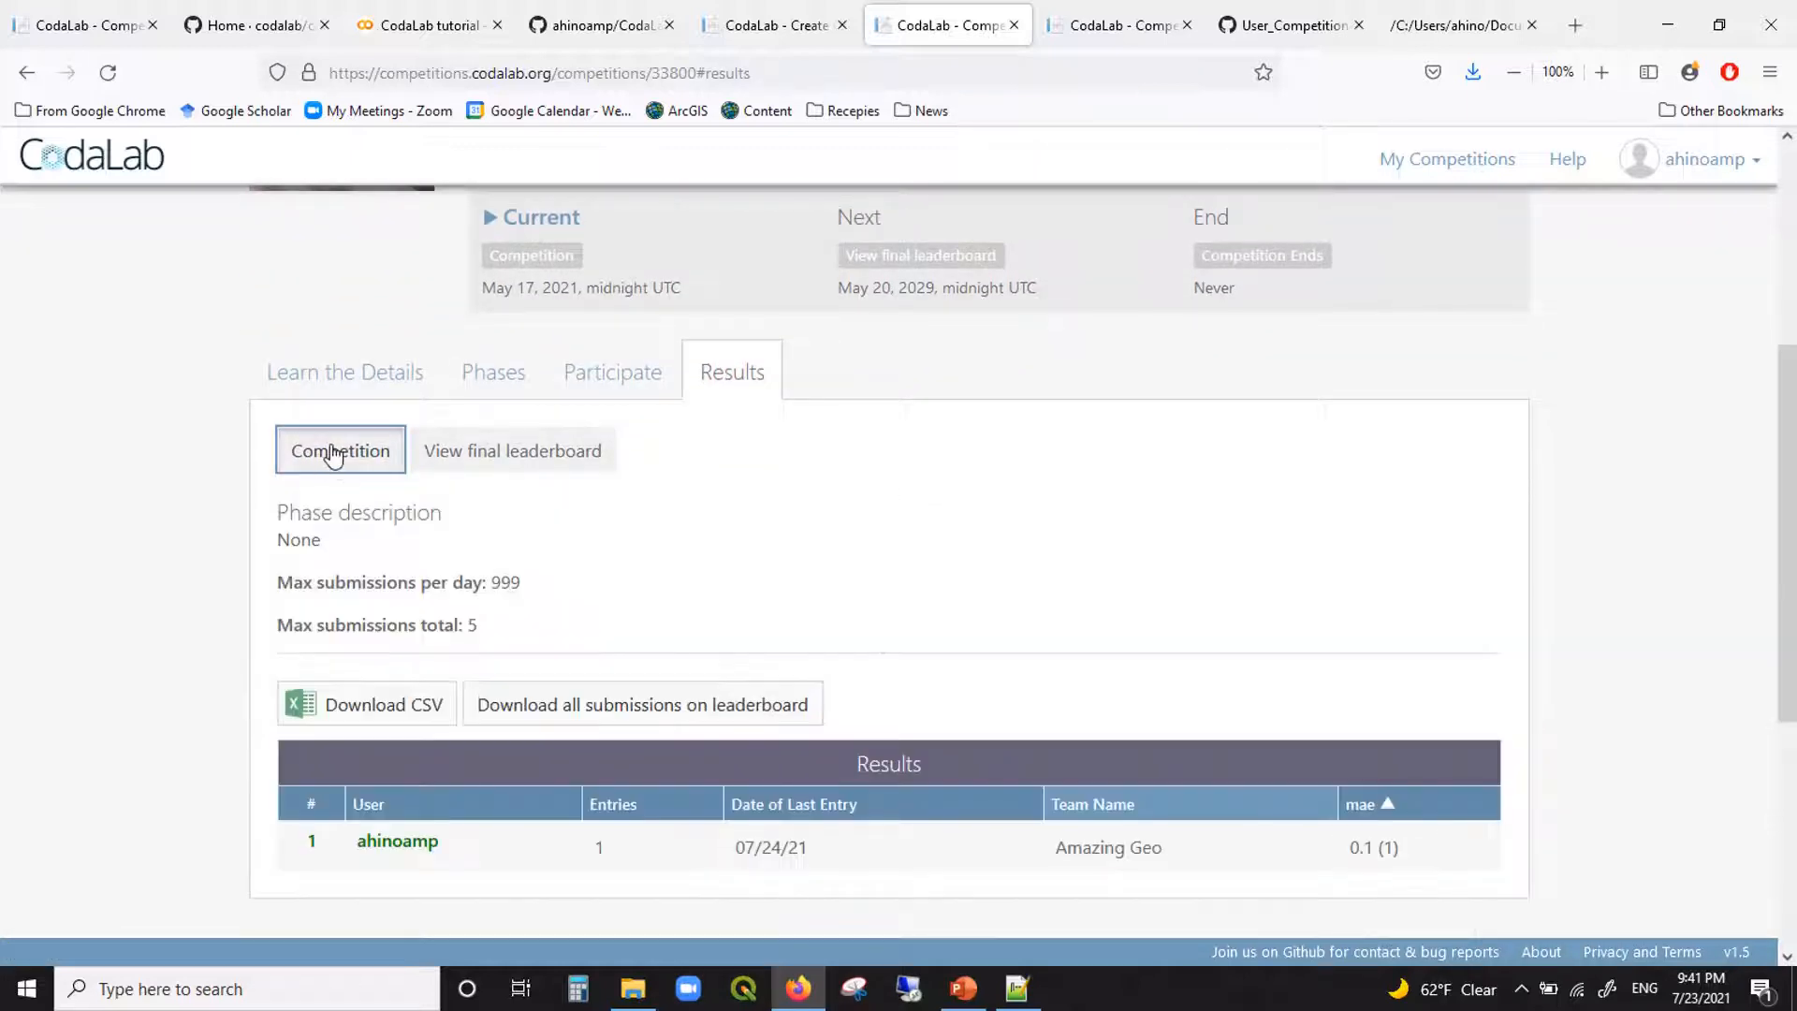
pyautogui.scroll(-2, 419, 589)
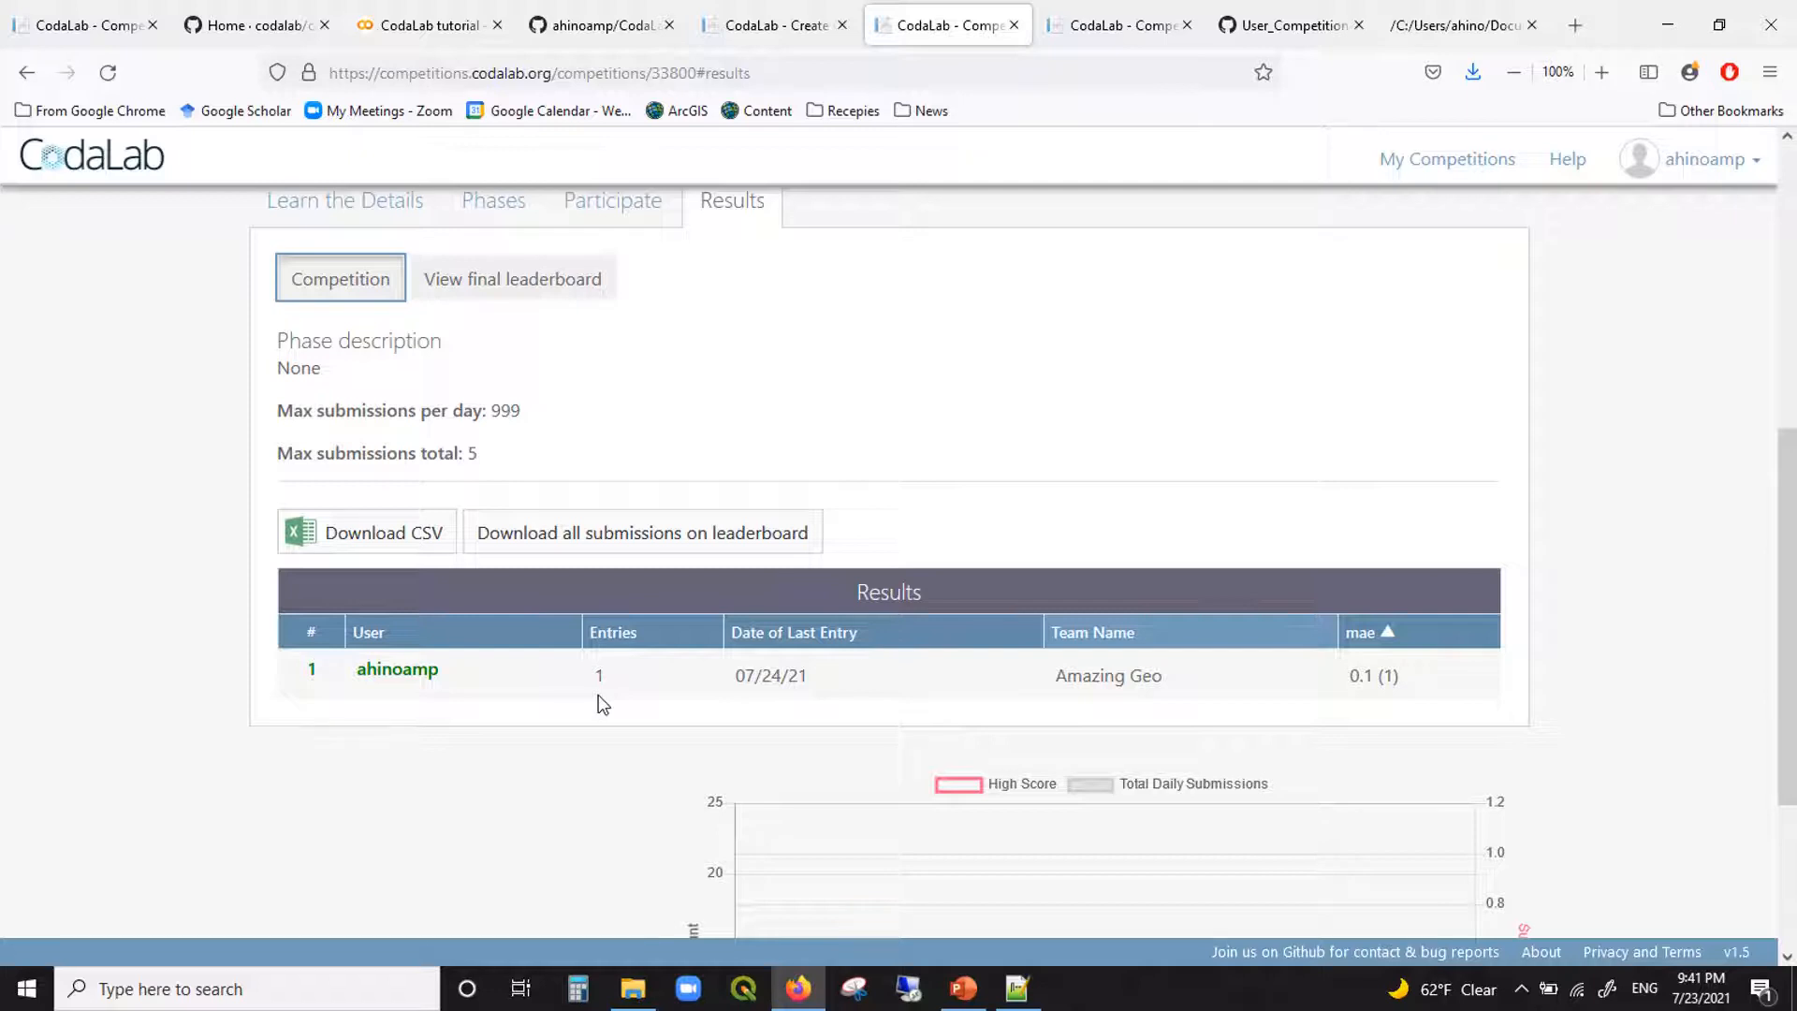
pyautogui.scroll(2, 602, 704)
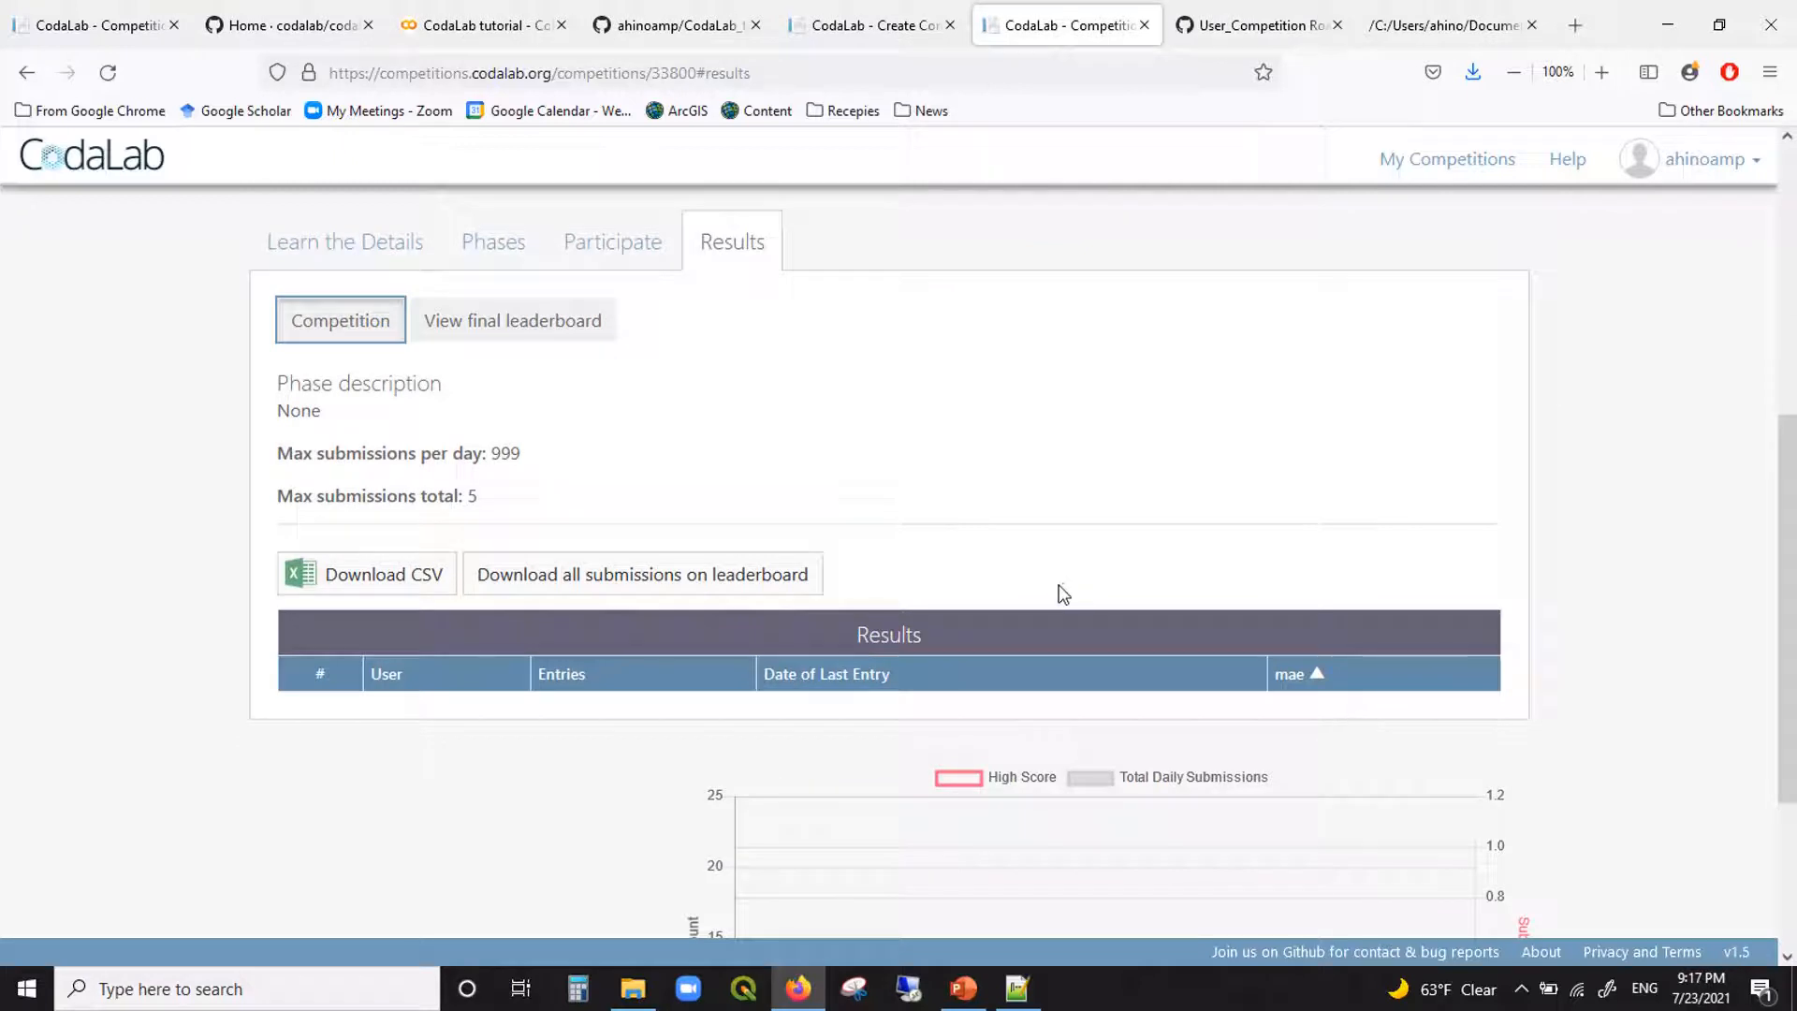
# Step: Look through the competition's participation, phases and details pages and open My amazing datathon for editing
pyautogui.click(595, 243)
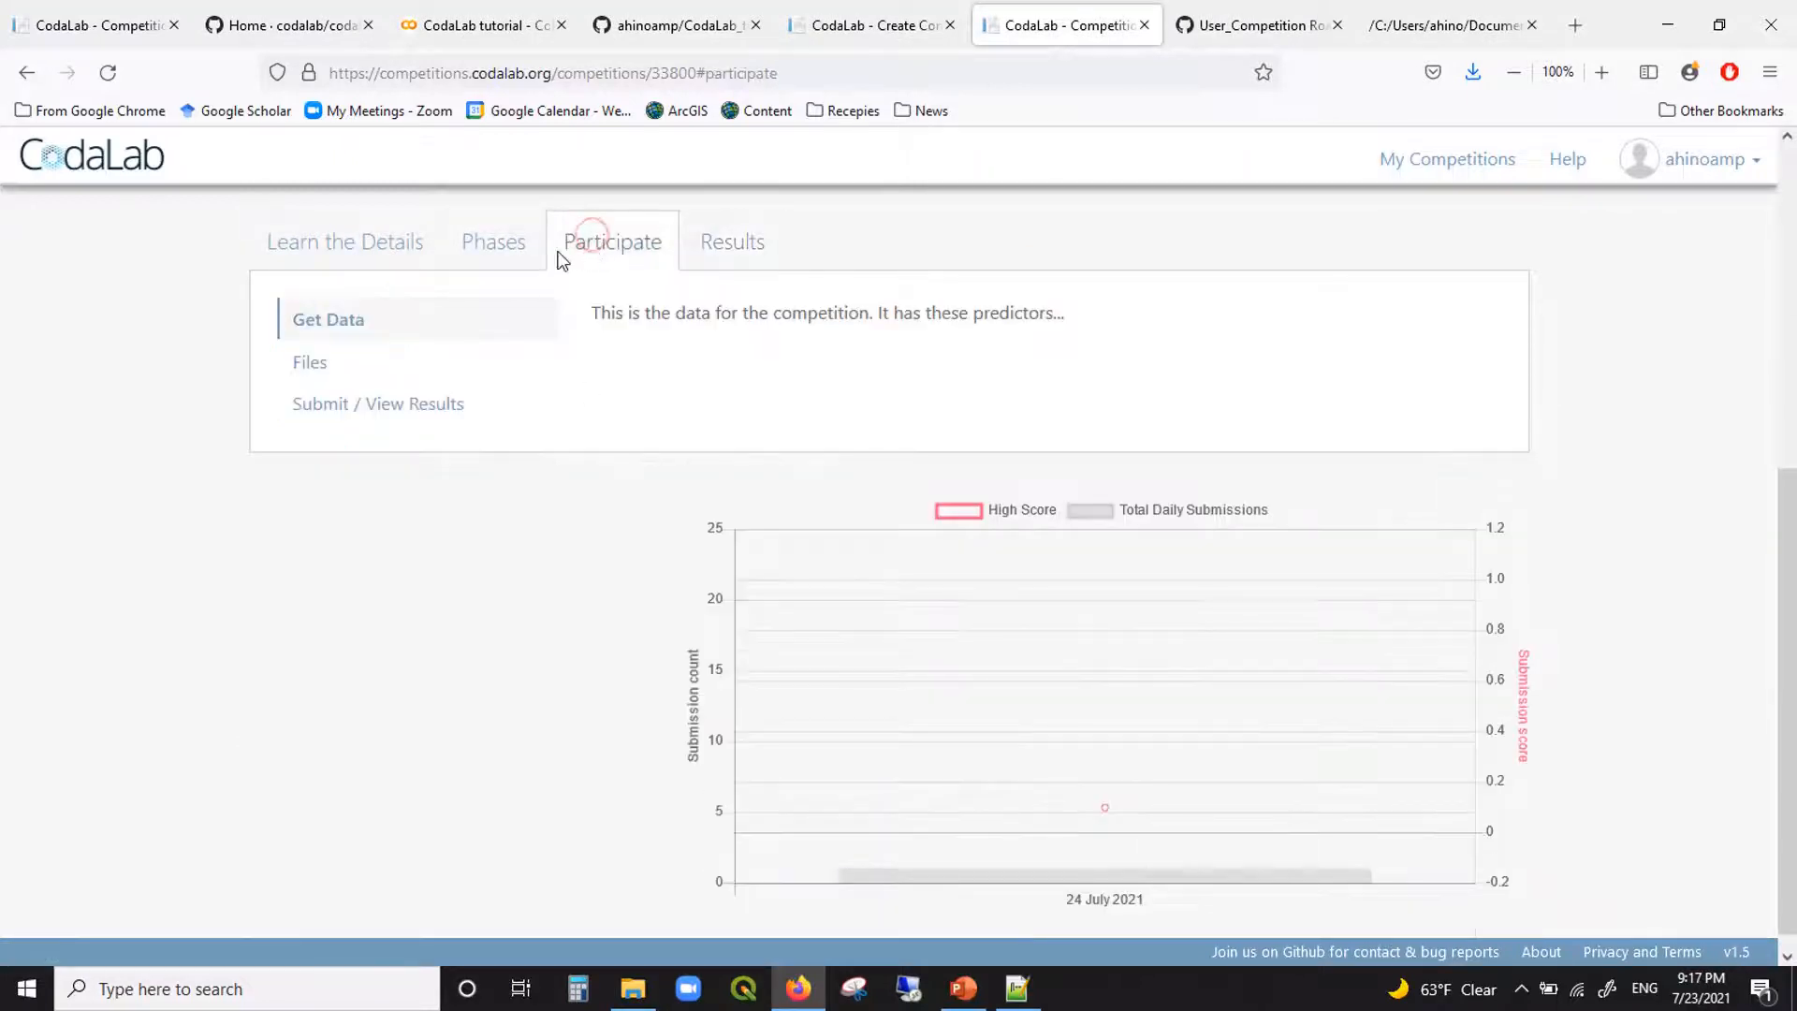
pyautogui.click(510, 262)
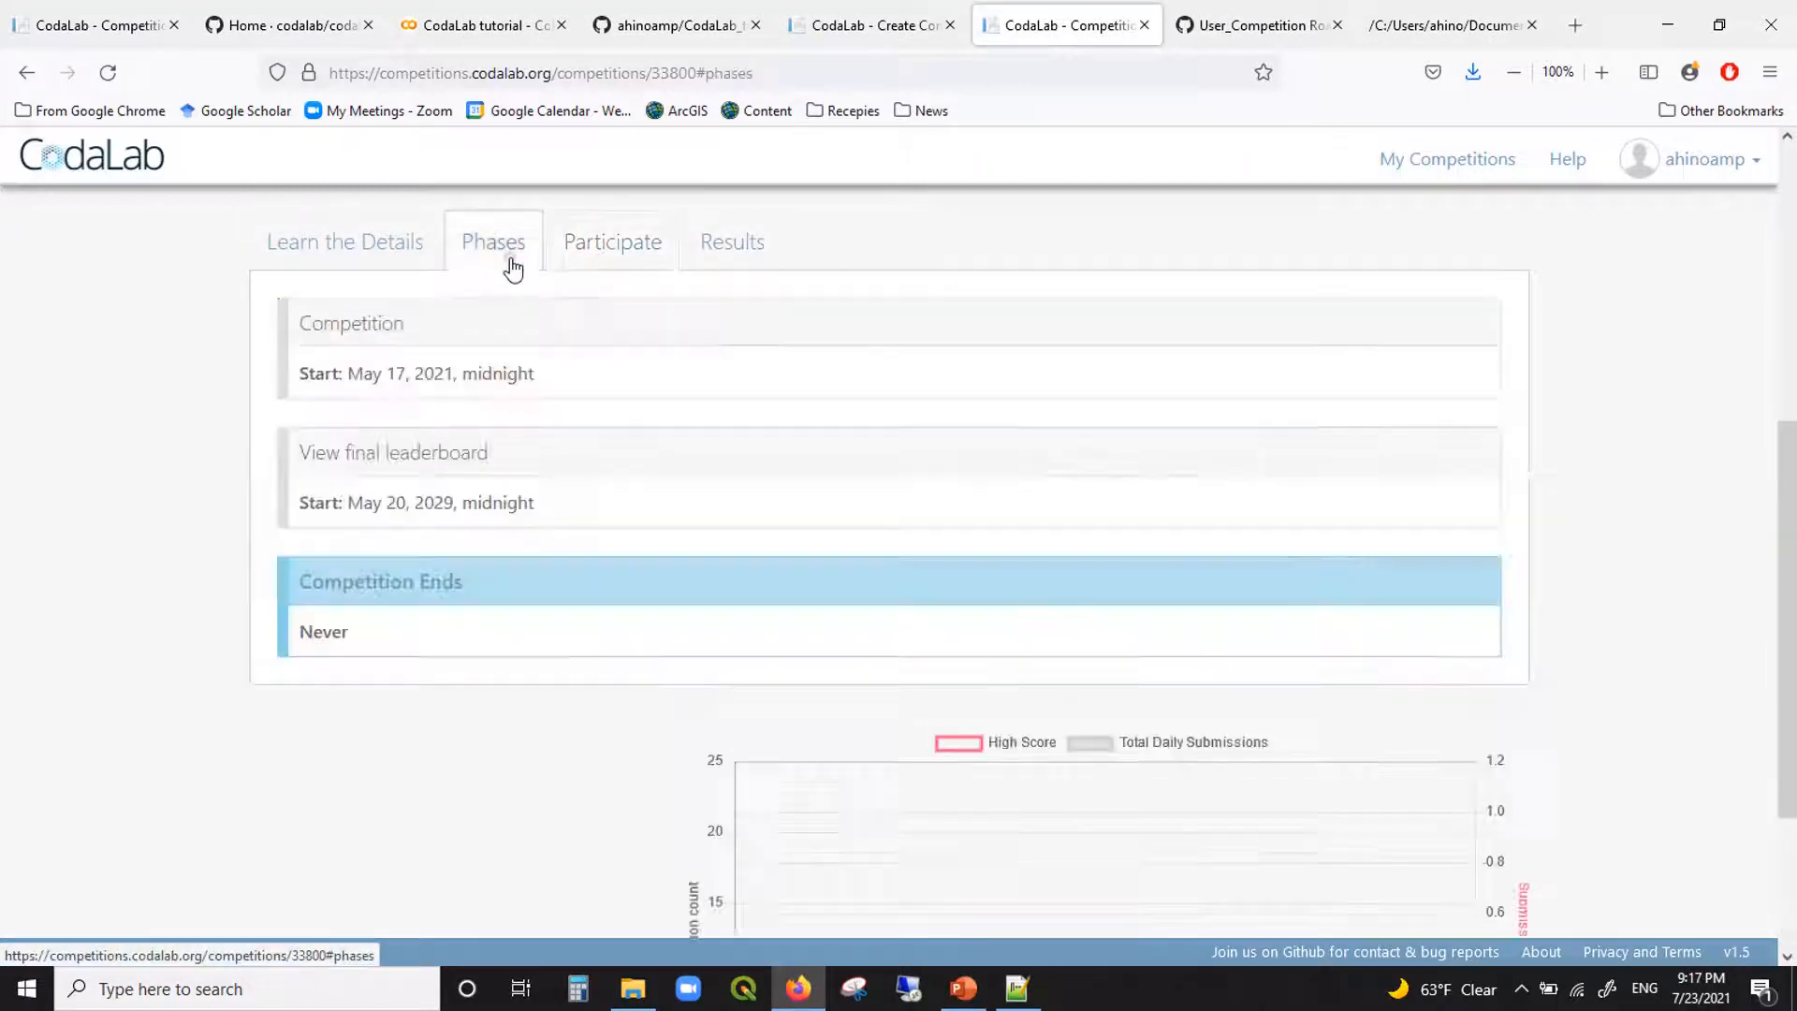
pyautogui.click(354, 249)
pyautogui.scroll(6, 277, 538)
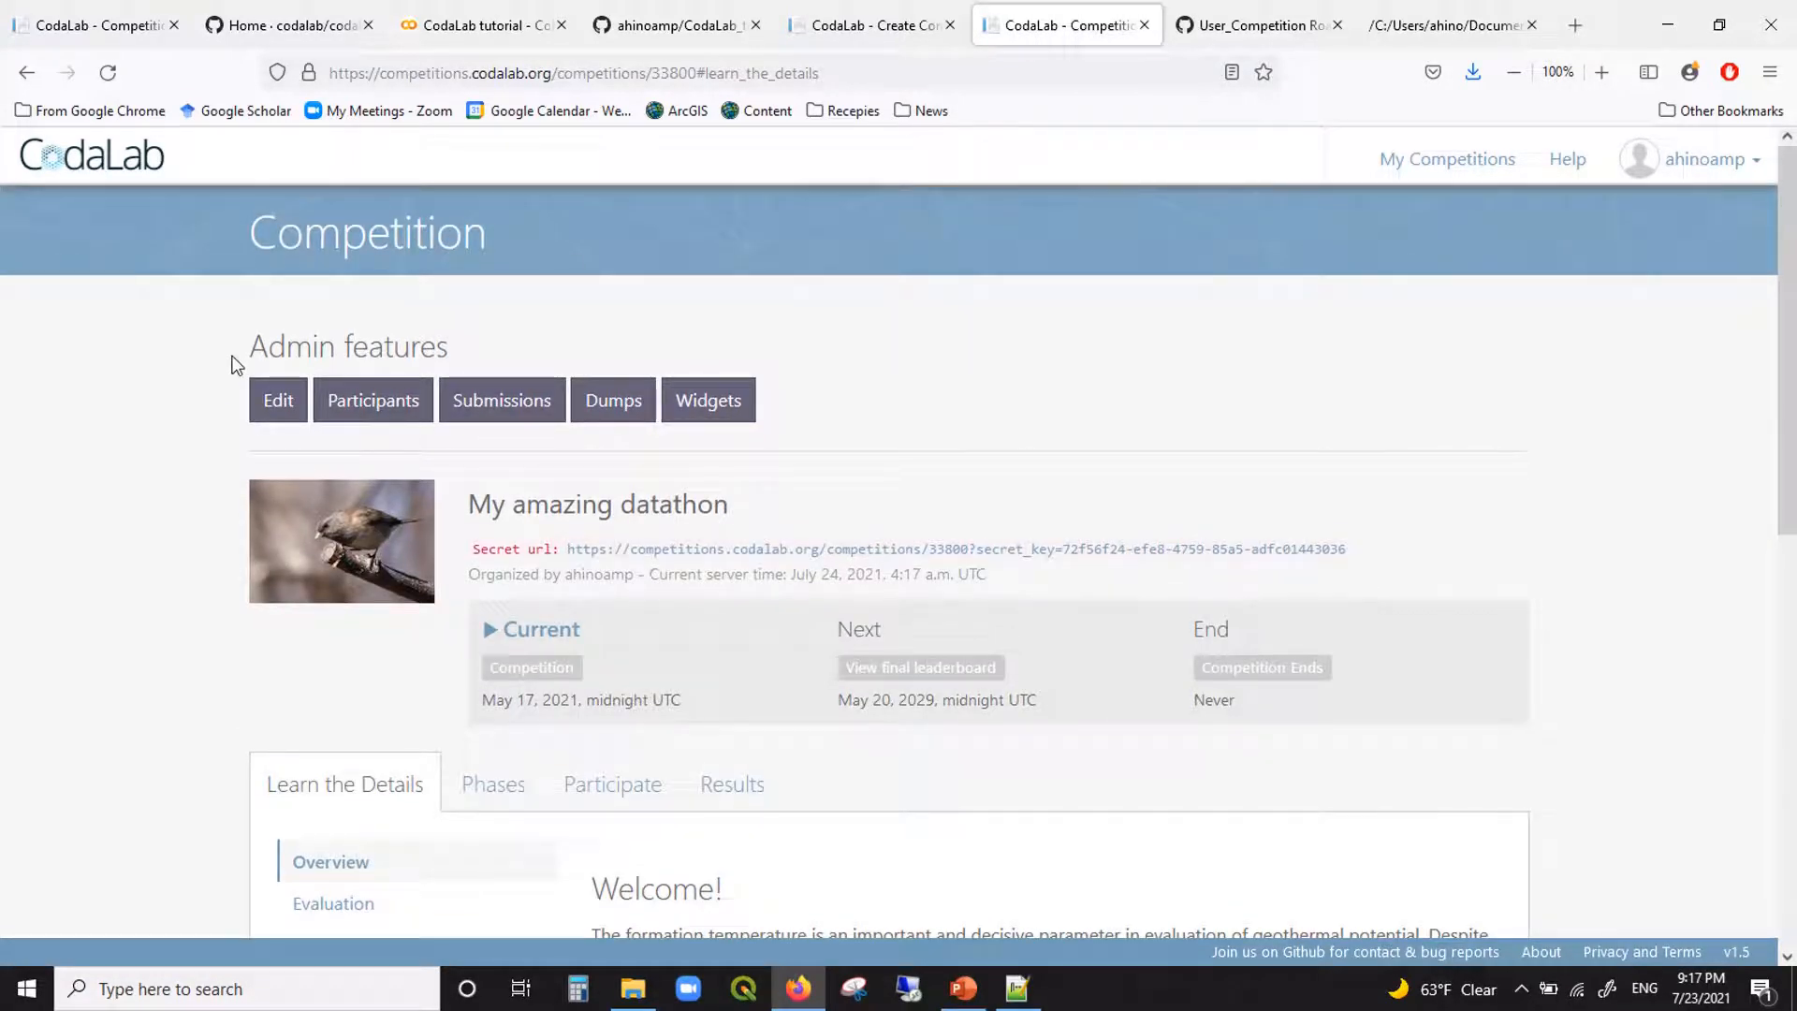
pyautogui.click(277, 409)
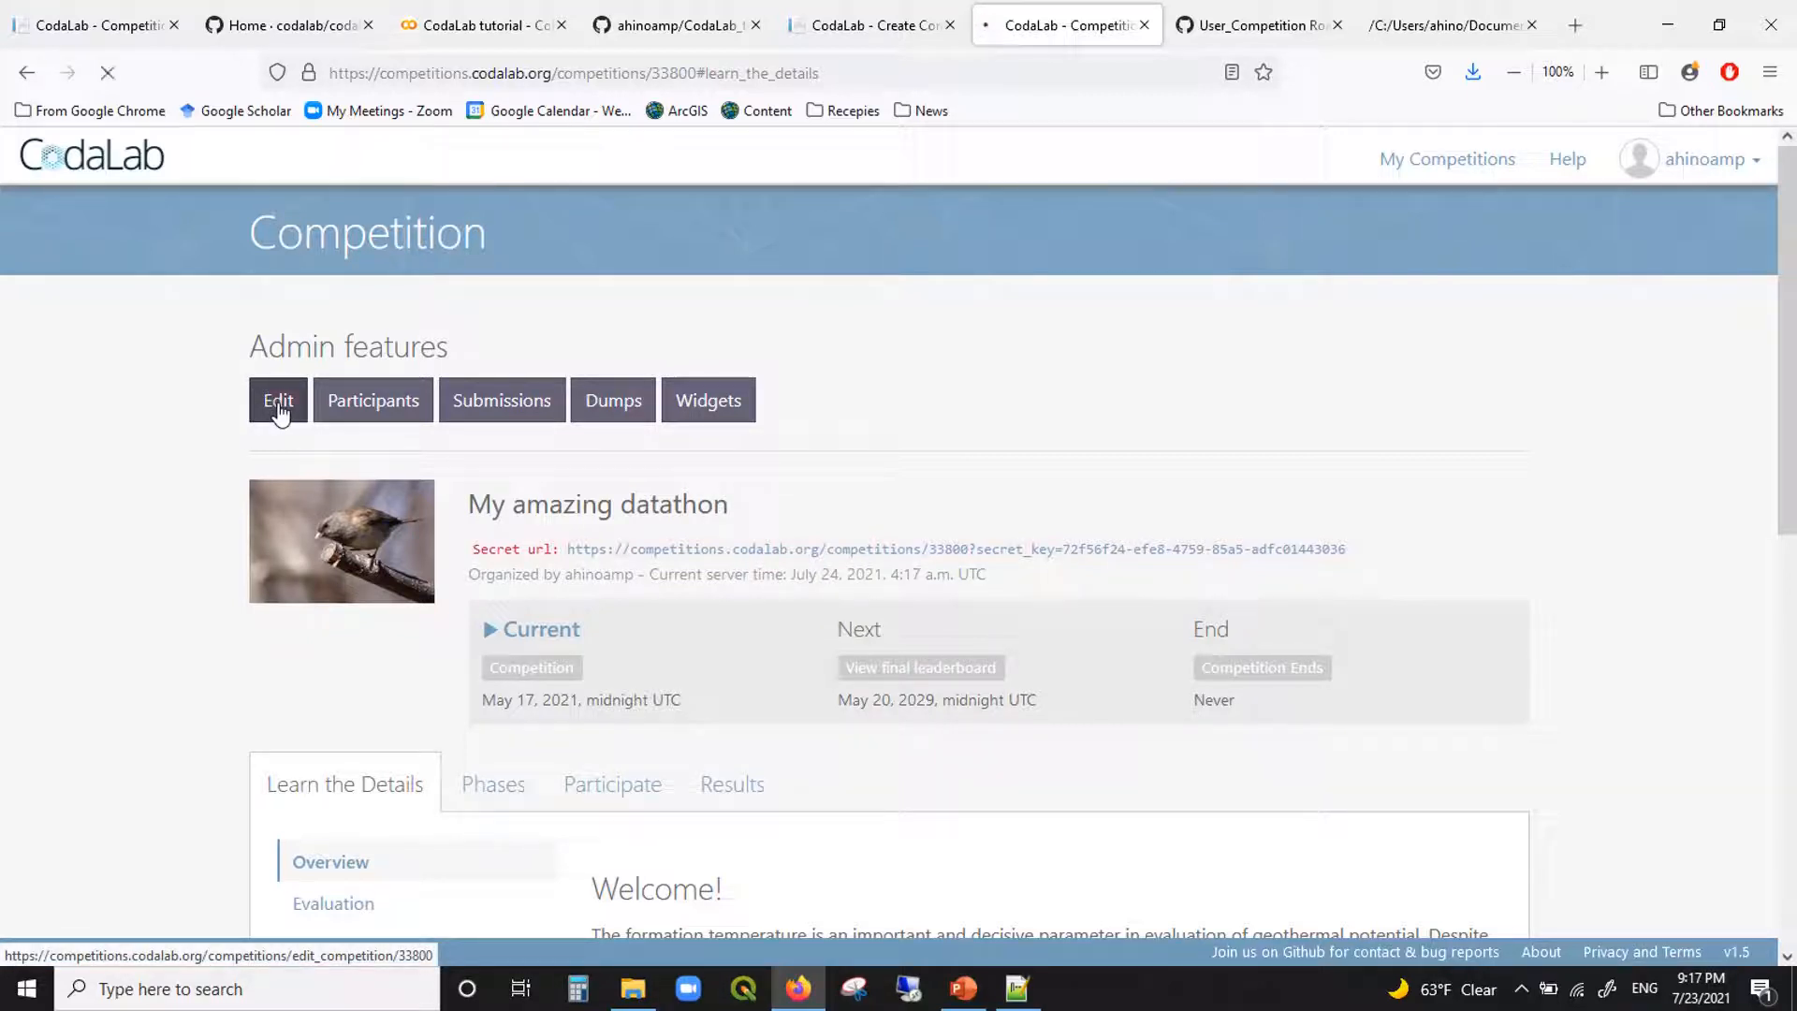
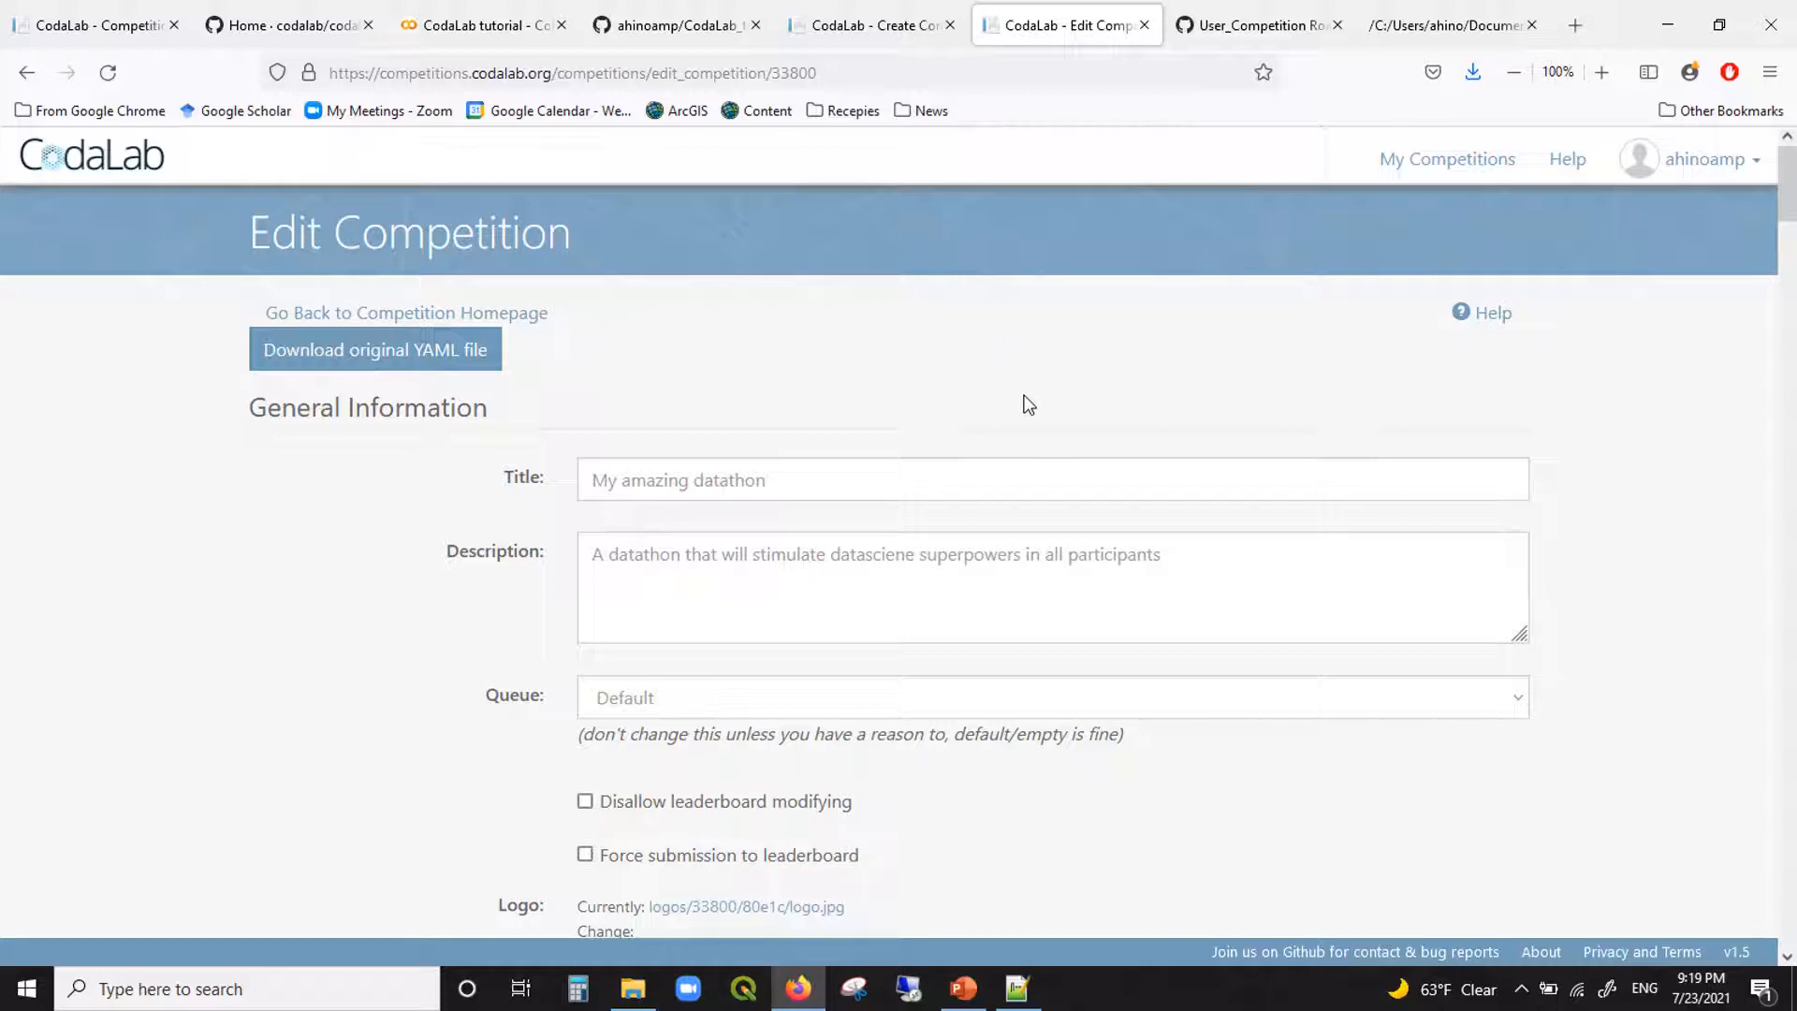
# Step: Review the competition's title, description, queue, leaderboard options, logo and end date in the General Information settings
pyautogui.scroll(-2, 1029, 404)
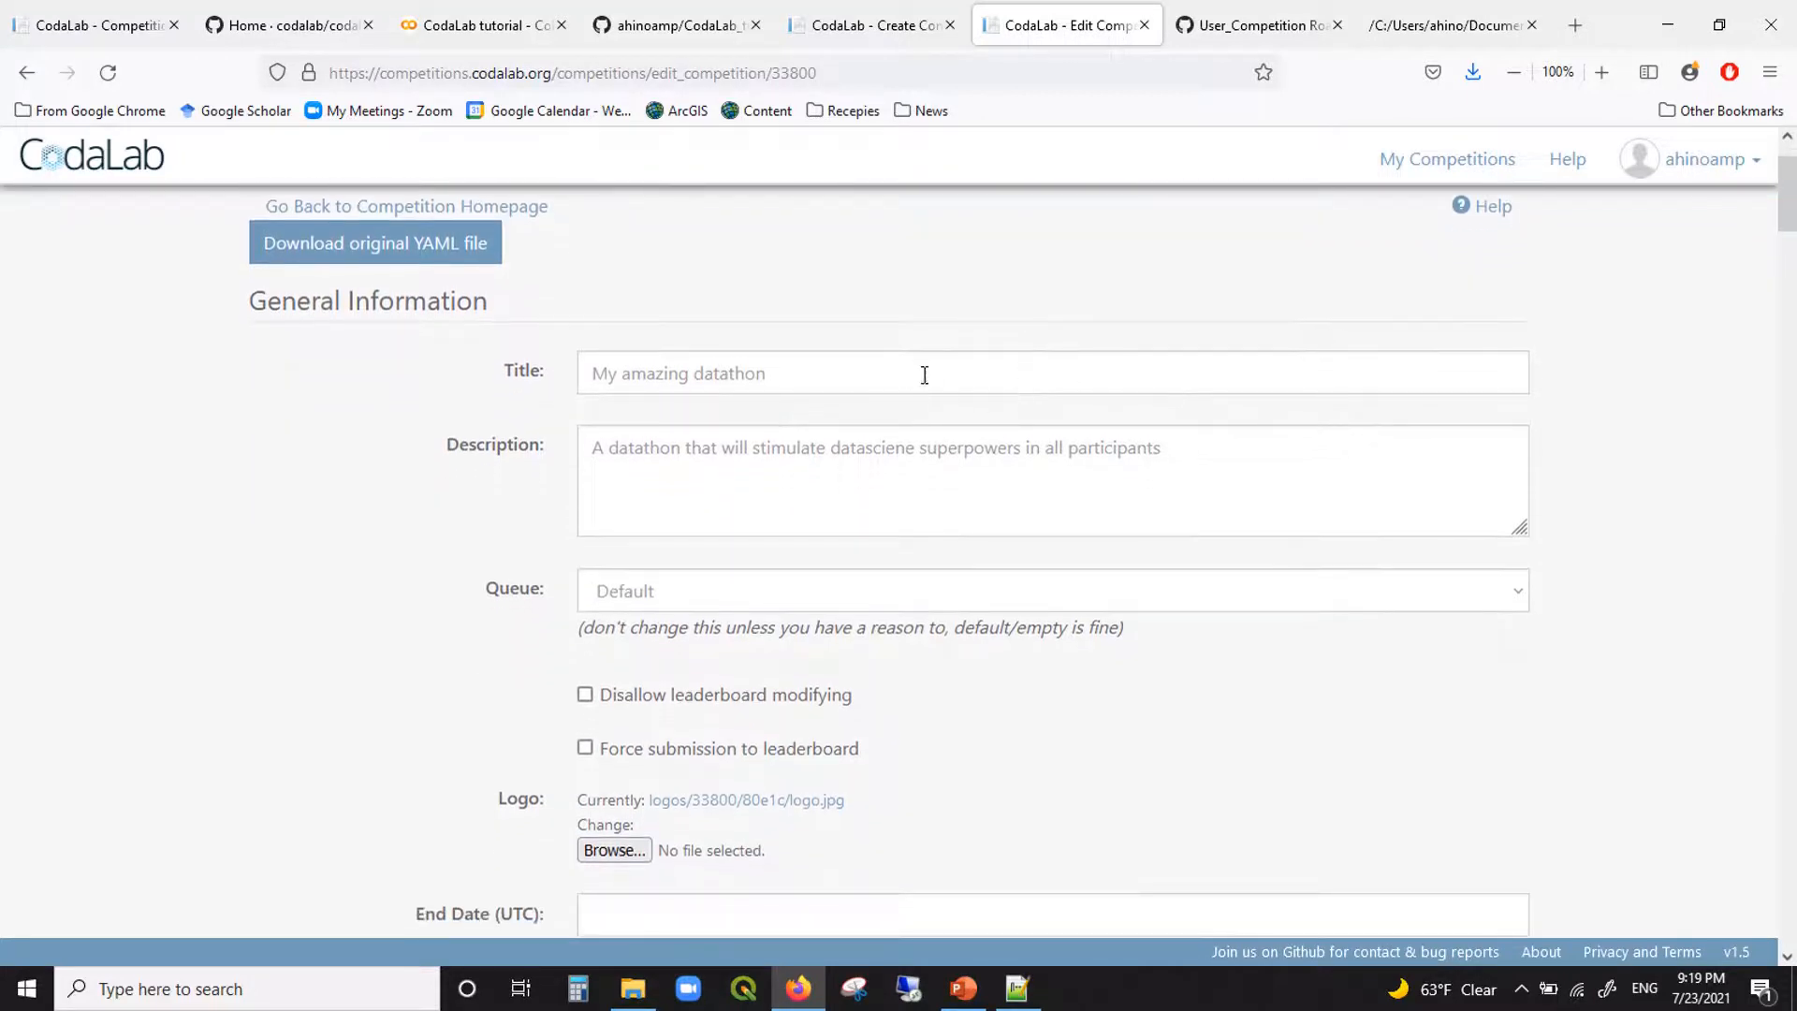
pyautogui.click(932, 379)
pyautogui.click(931, 378)
pyautogui.hotkey('ctrl', 'a')
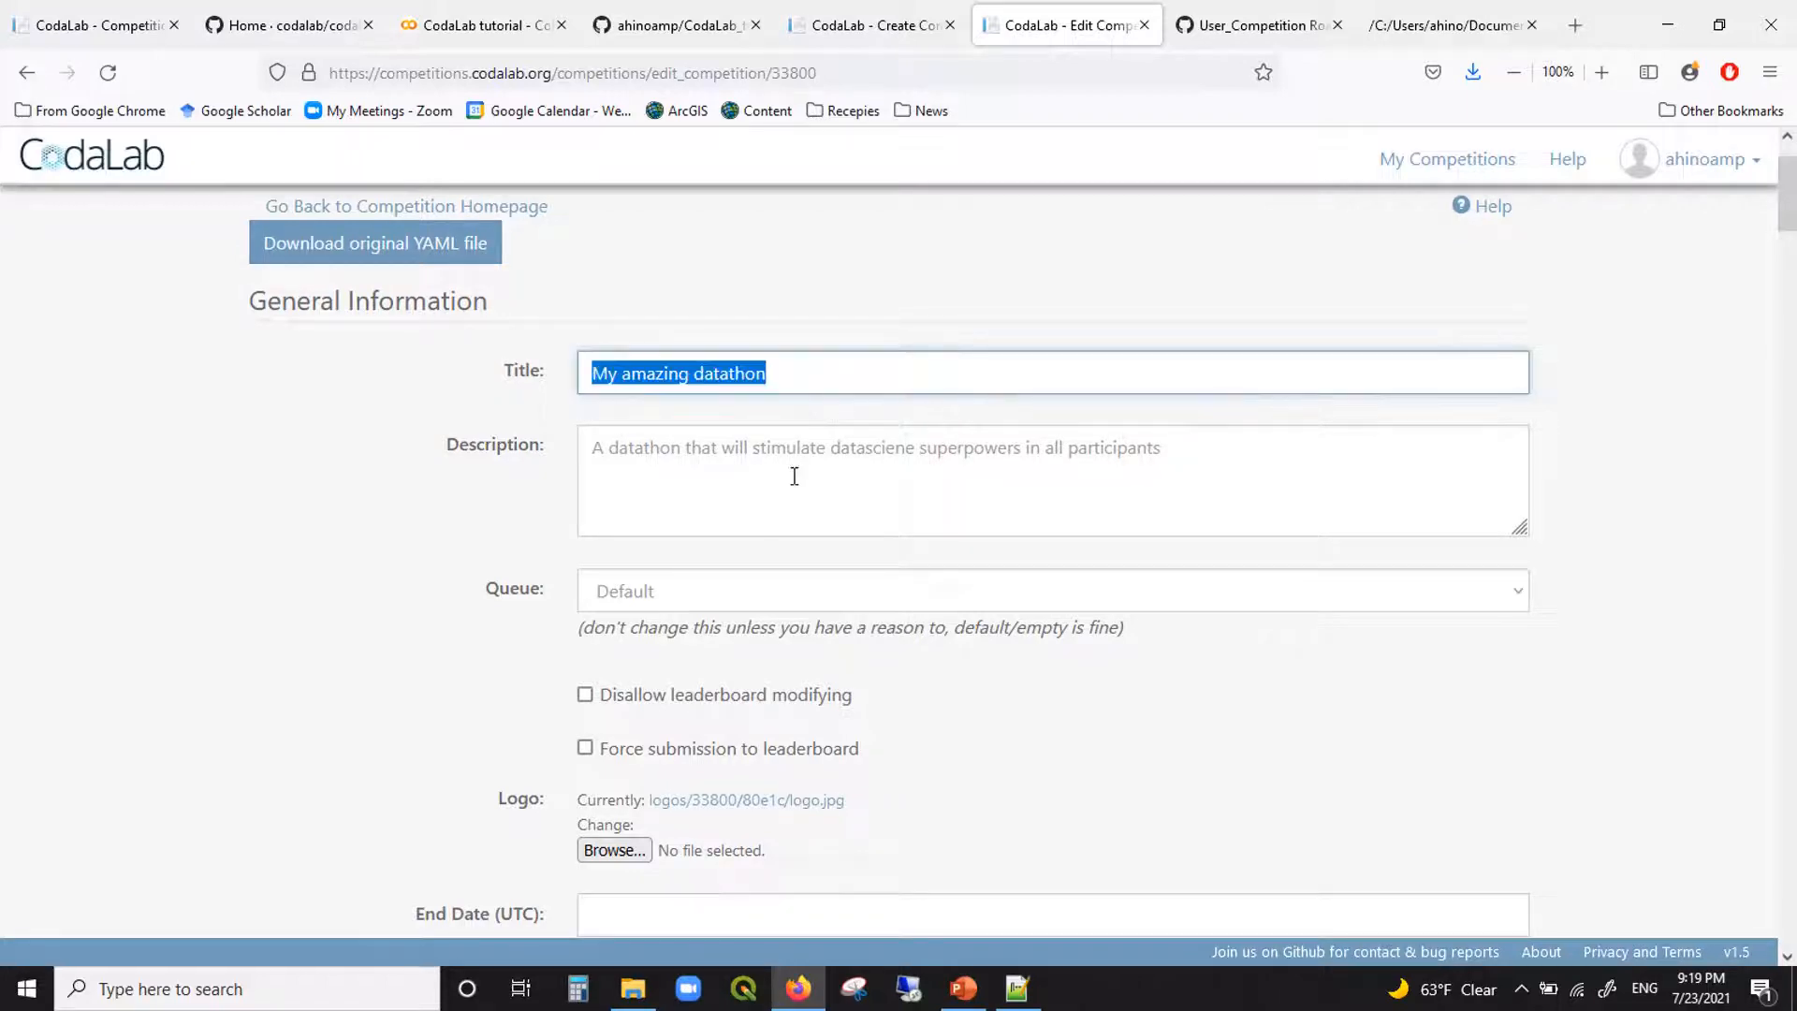
pyautogui.click(793, 477)
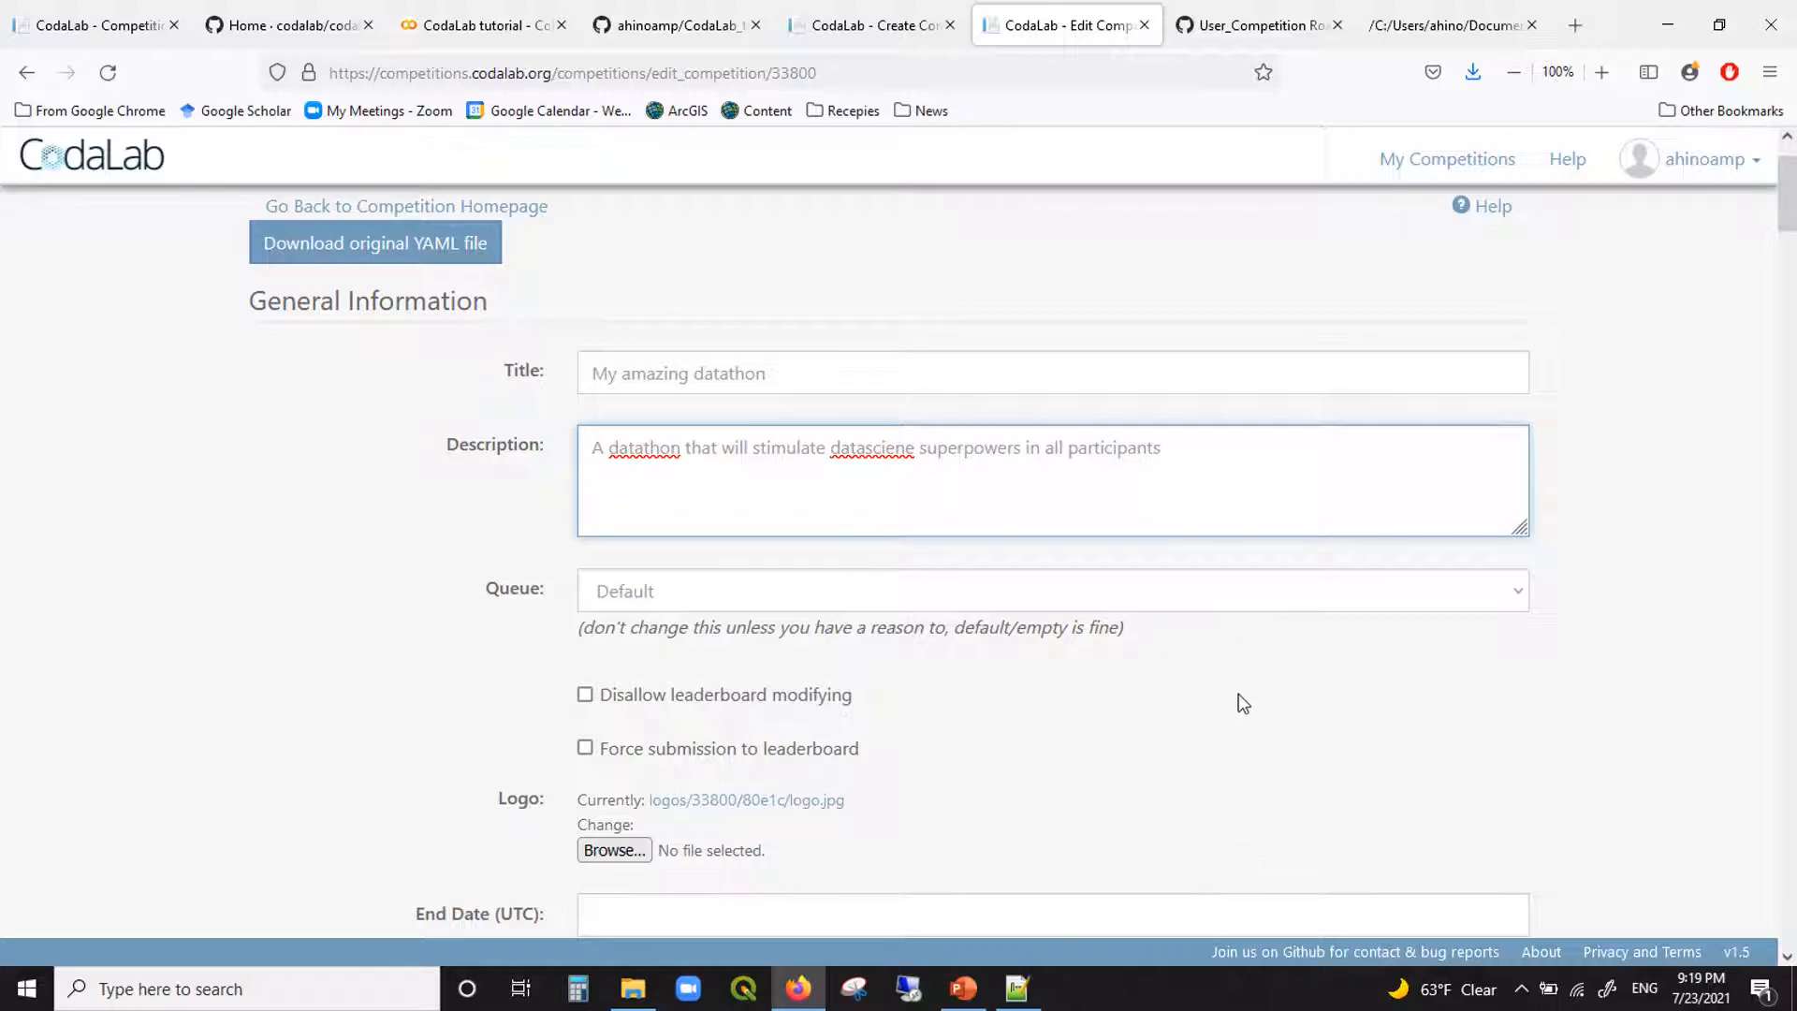
pyautogui.scroll(-2, 1241, 702)
pyautogui.scroll(-2, 1241, 702)
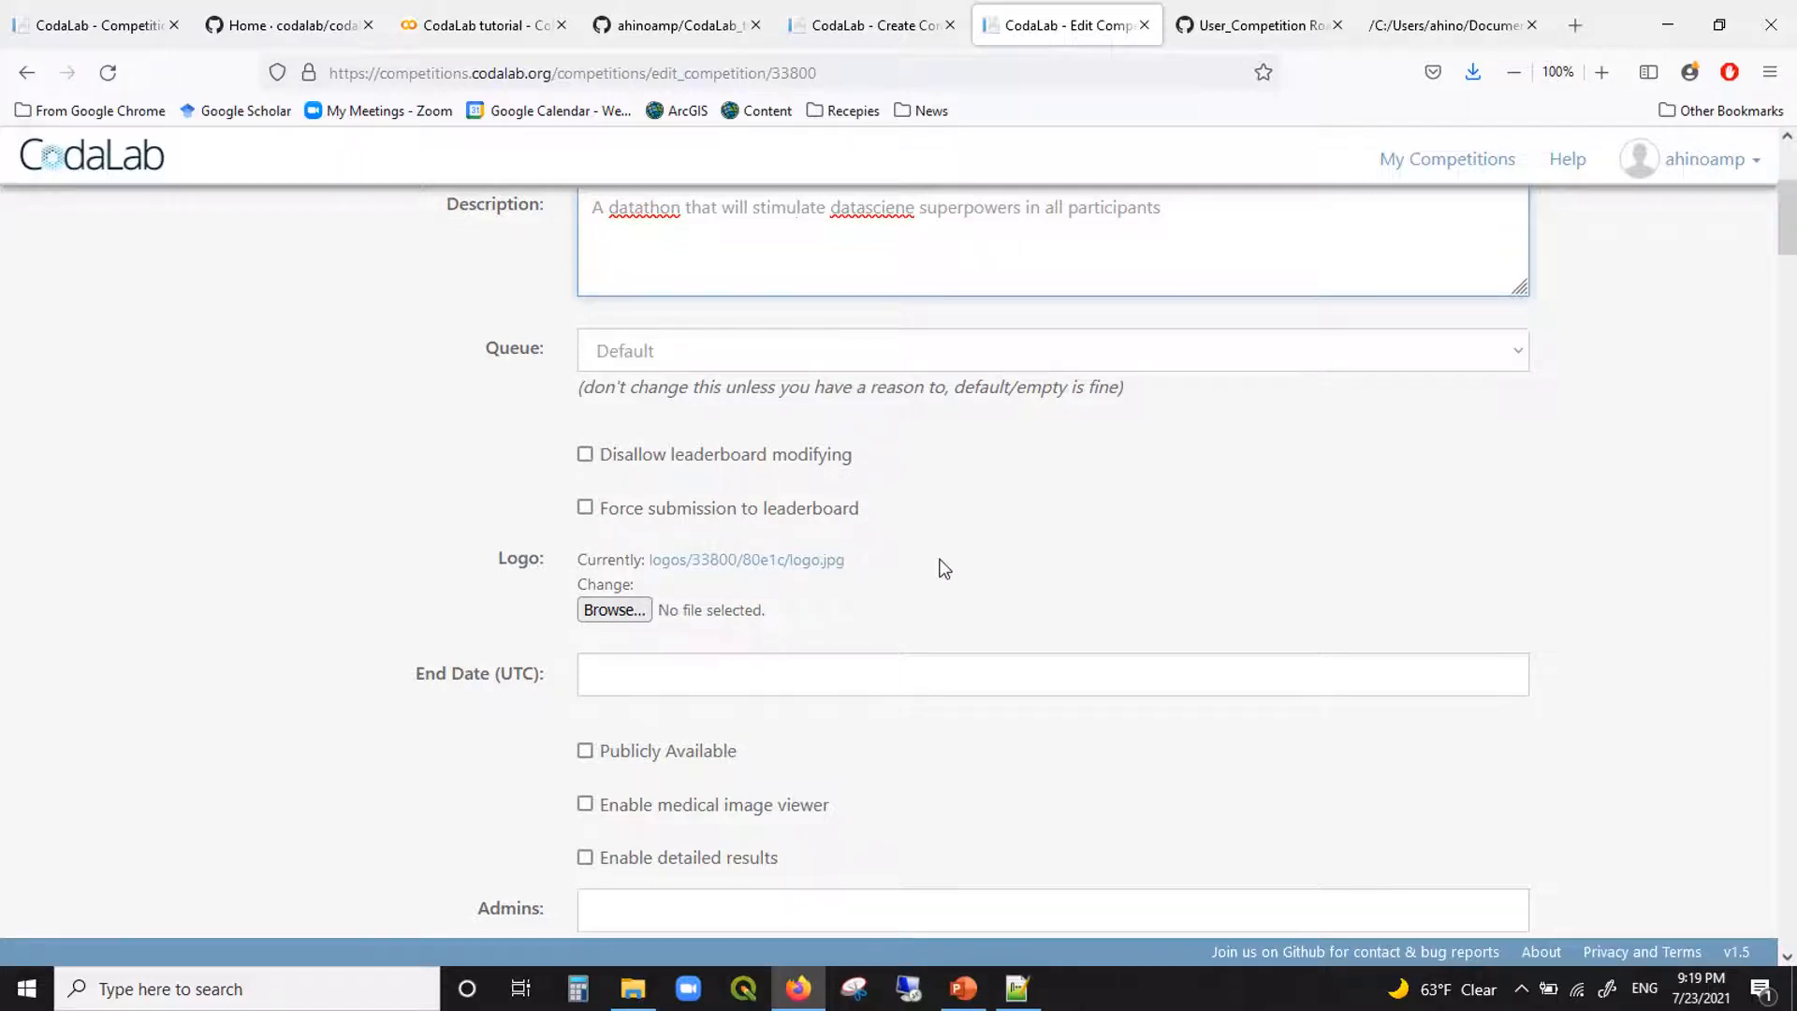
pyautogui.scroll(-2, 943, 568)
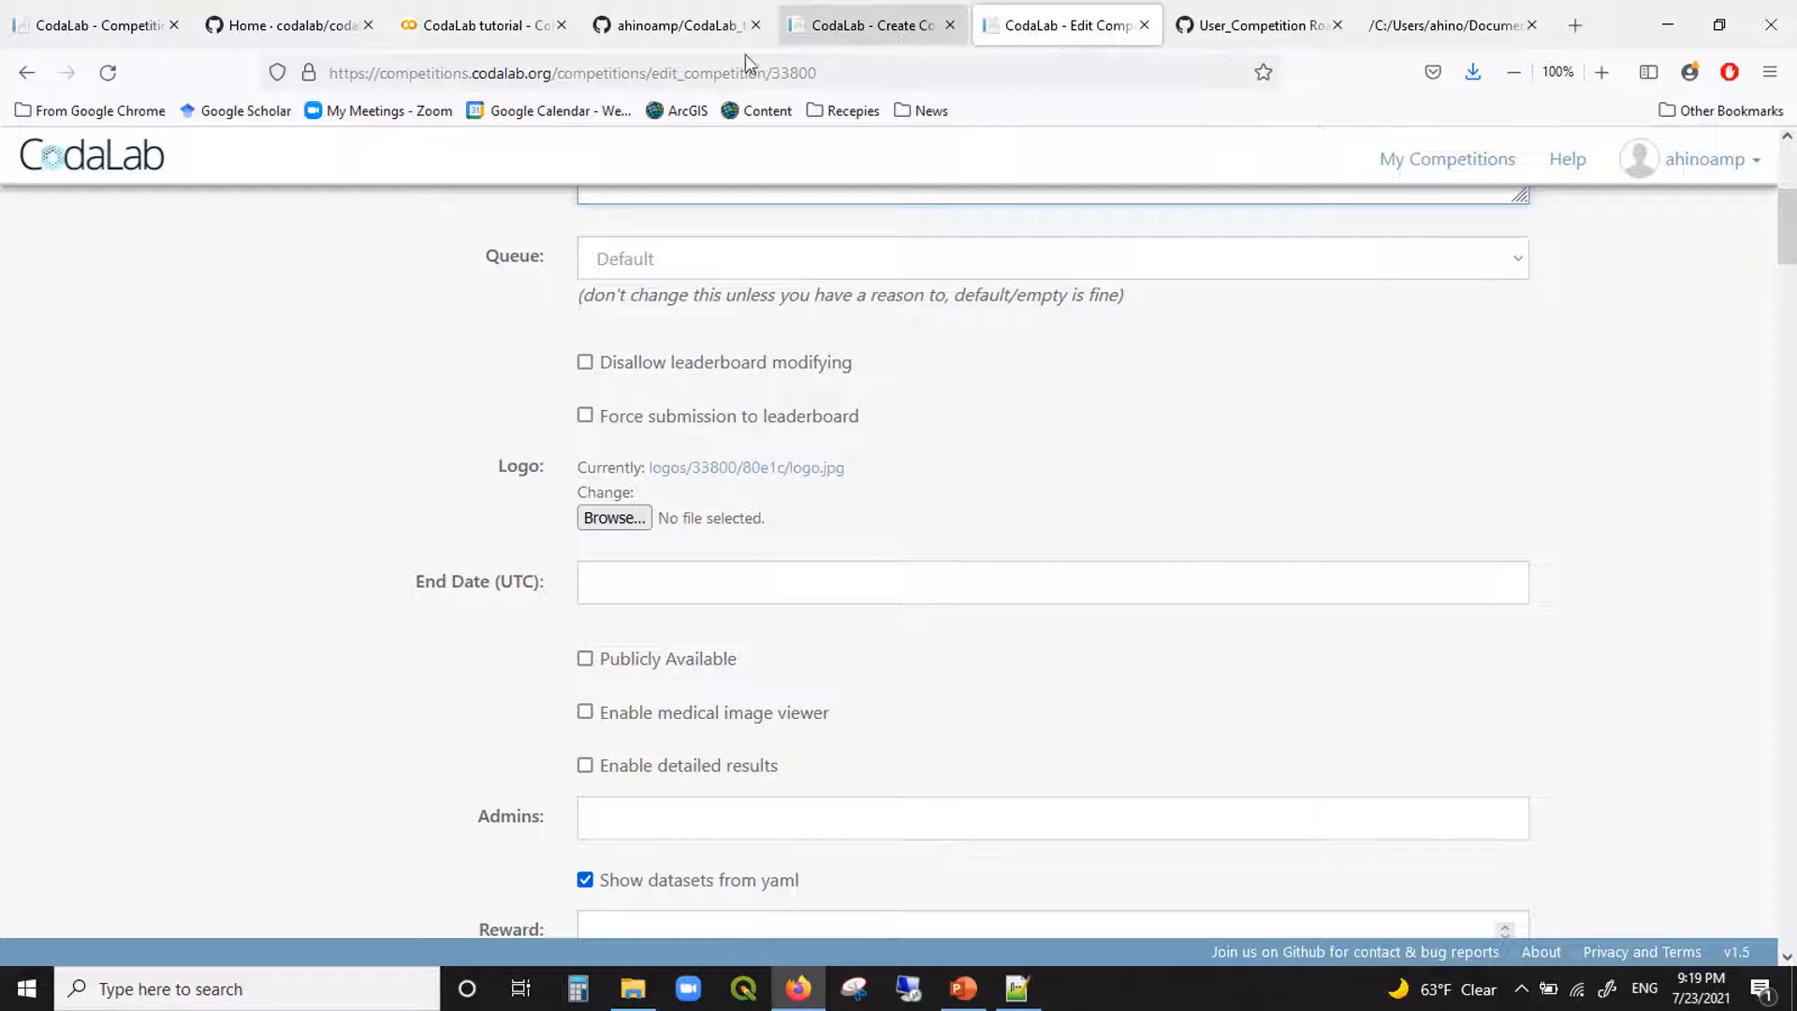
# Step: Look at the results page of the other, already populated competition and return to the Edit Competition form
pyautogui.hotkey('ctrl', '1')
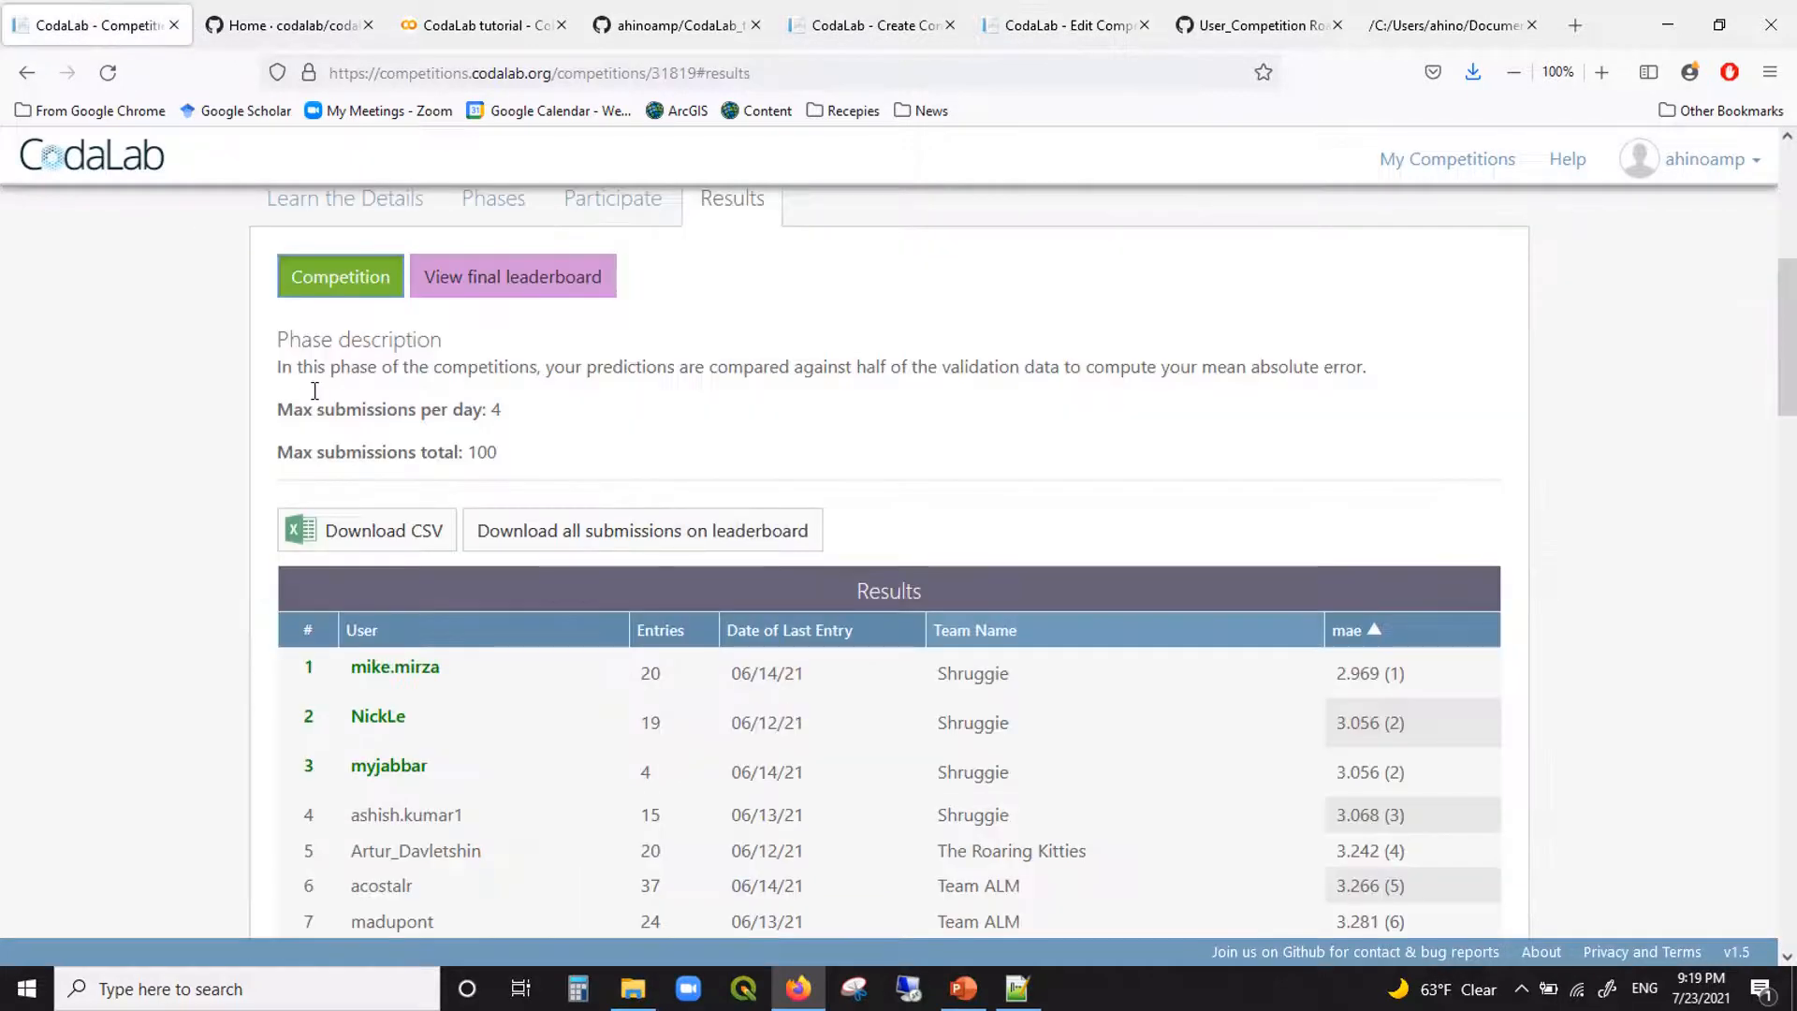
pyautogui.scroll(1, 510, 561)
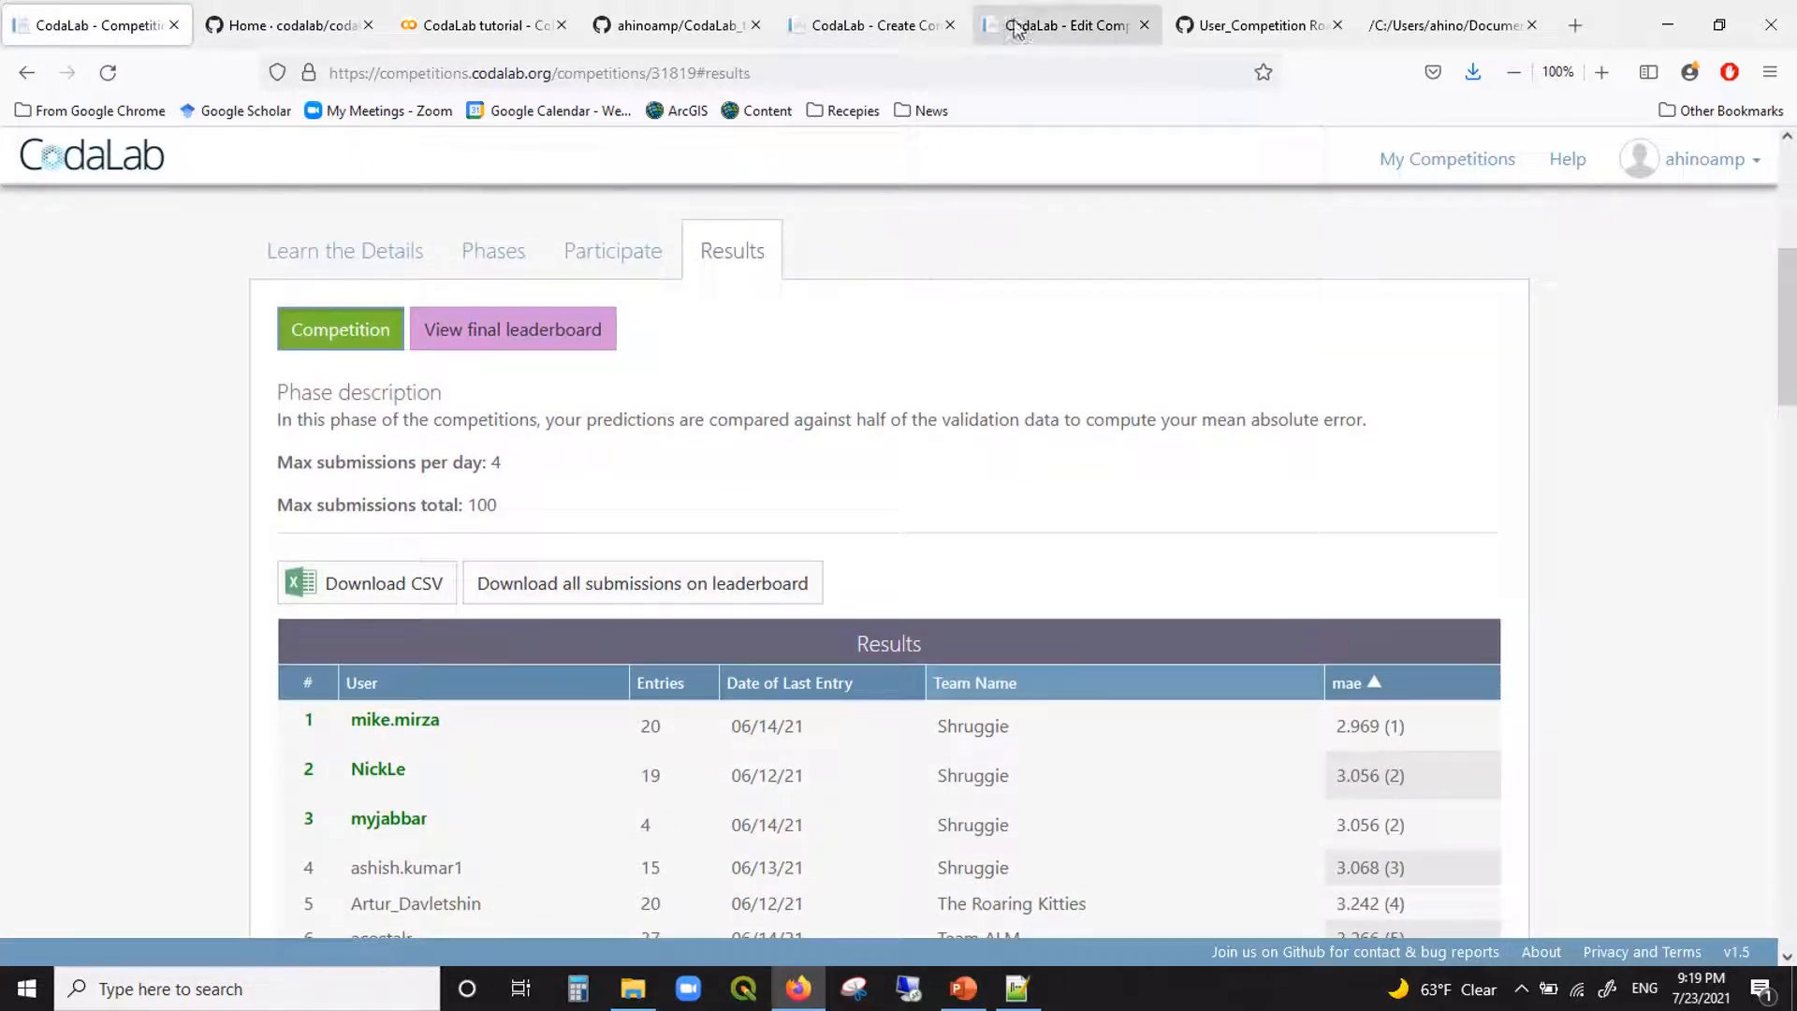
pyautogui.hotkey('ctrl', '5')
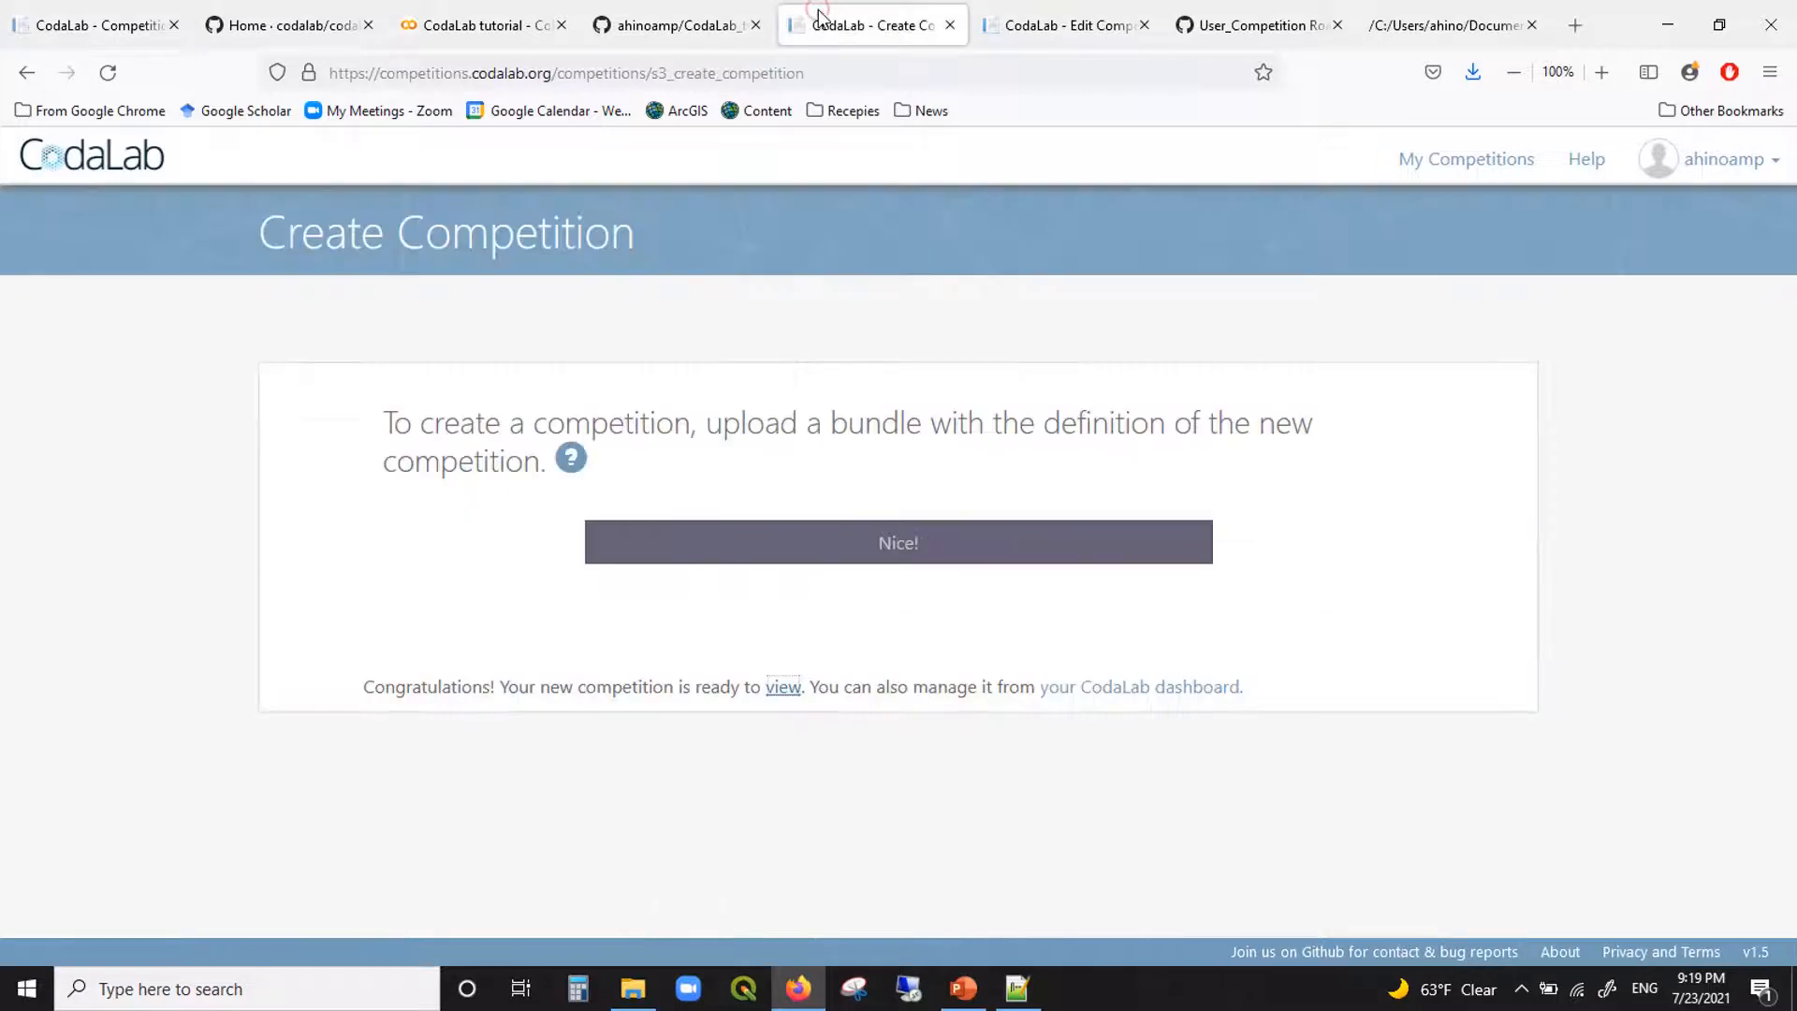
pyautogui.click(1064, 11)
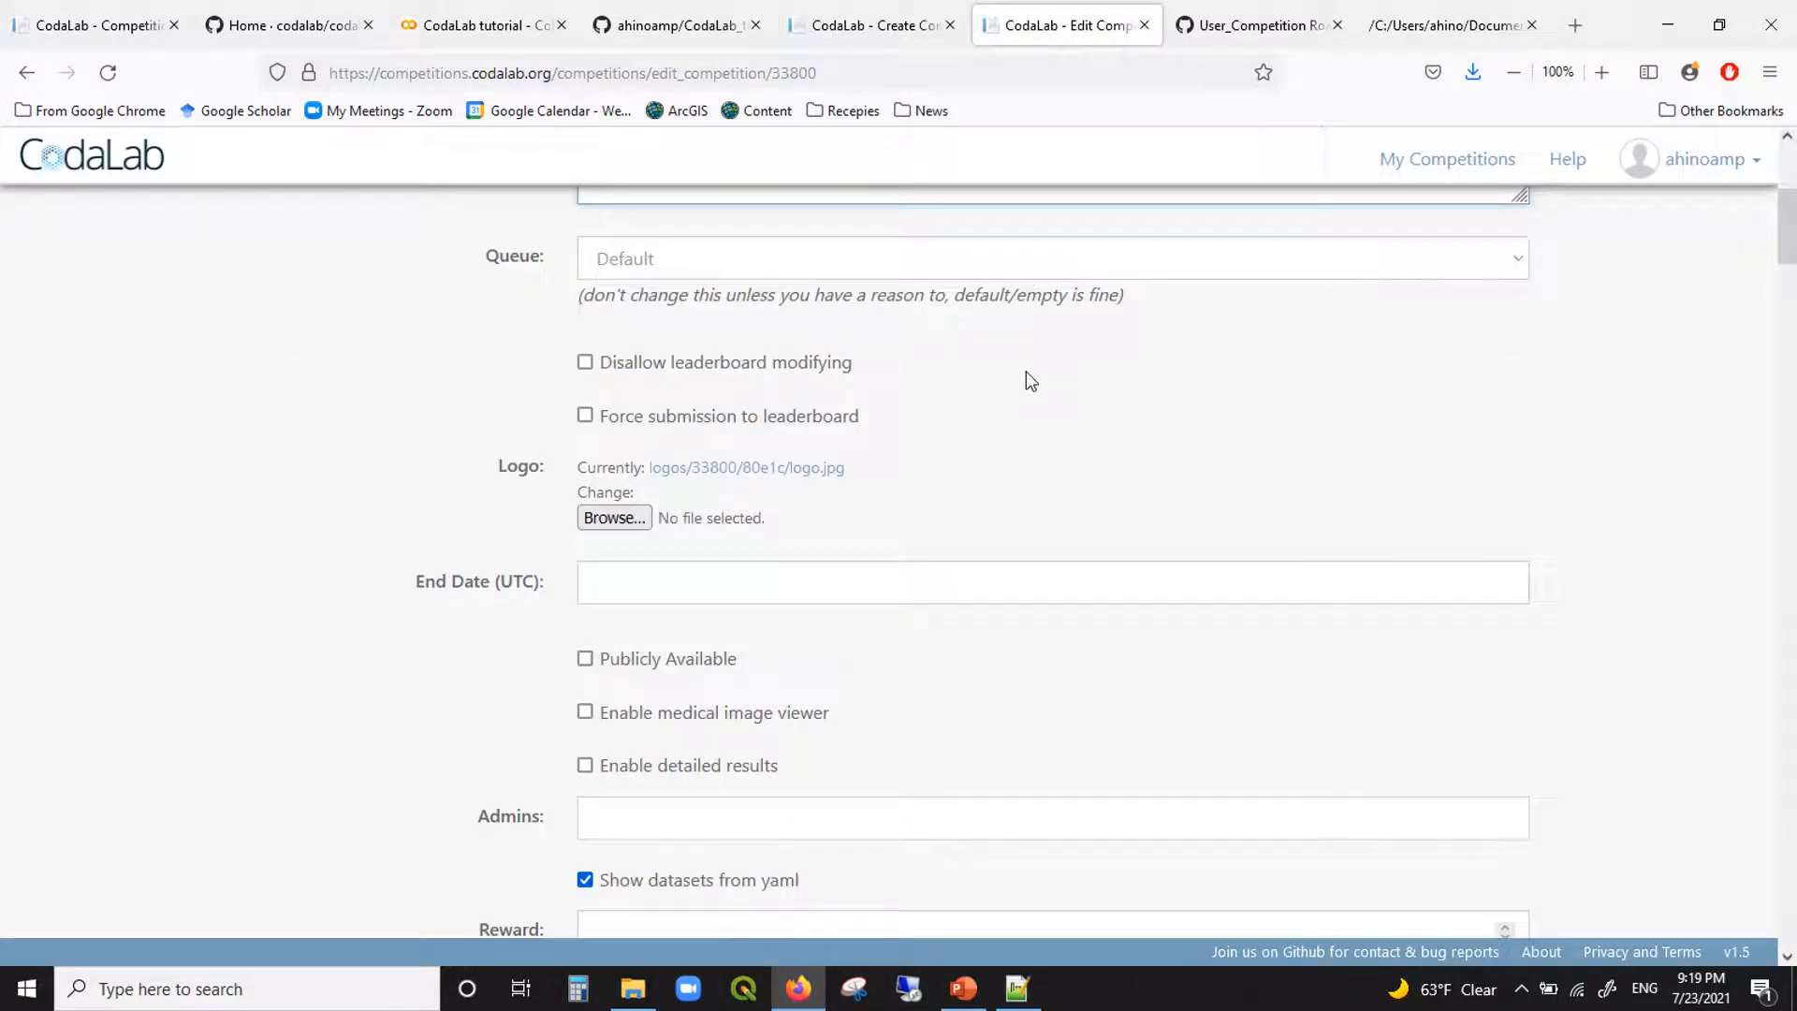
# Step: Examine the logo, end date, public availability, reward and team options in the edit form, and activate the Admins field
pyautogui.scroll(1, 1062, 474)
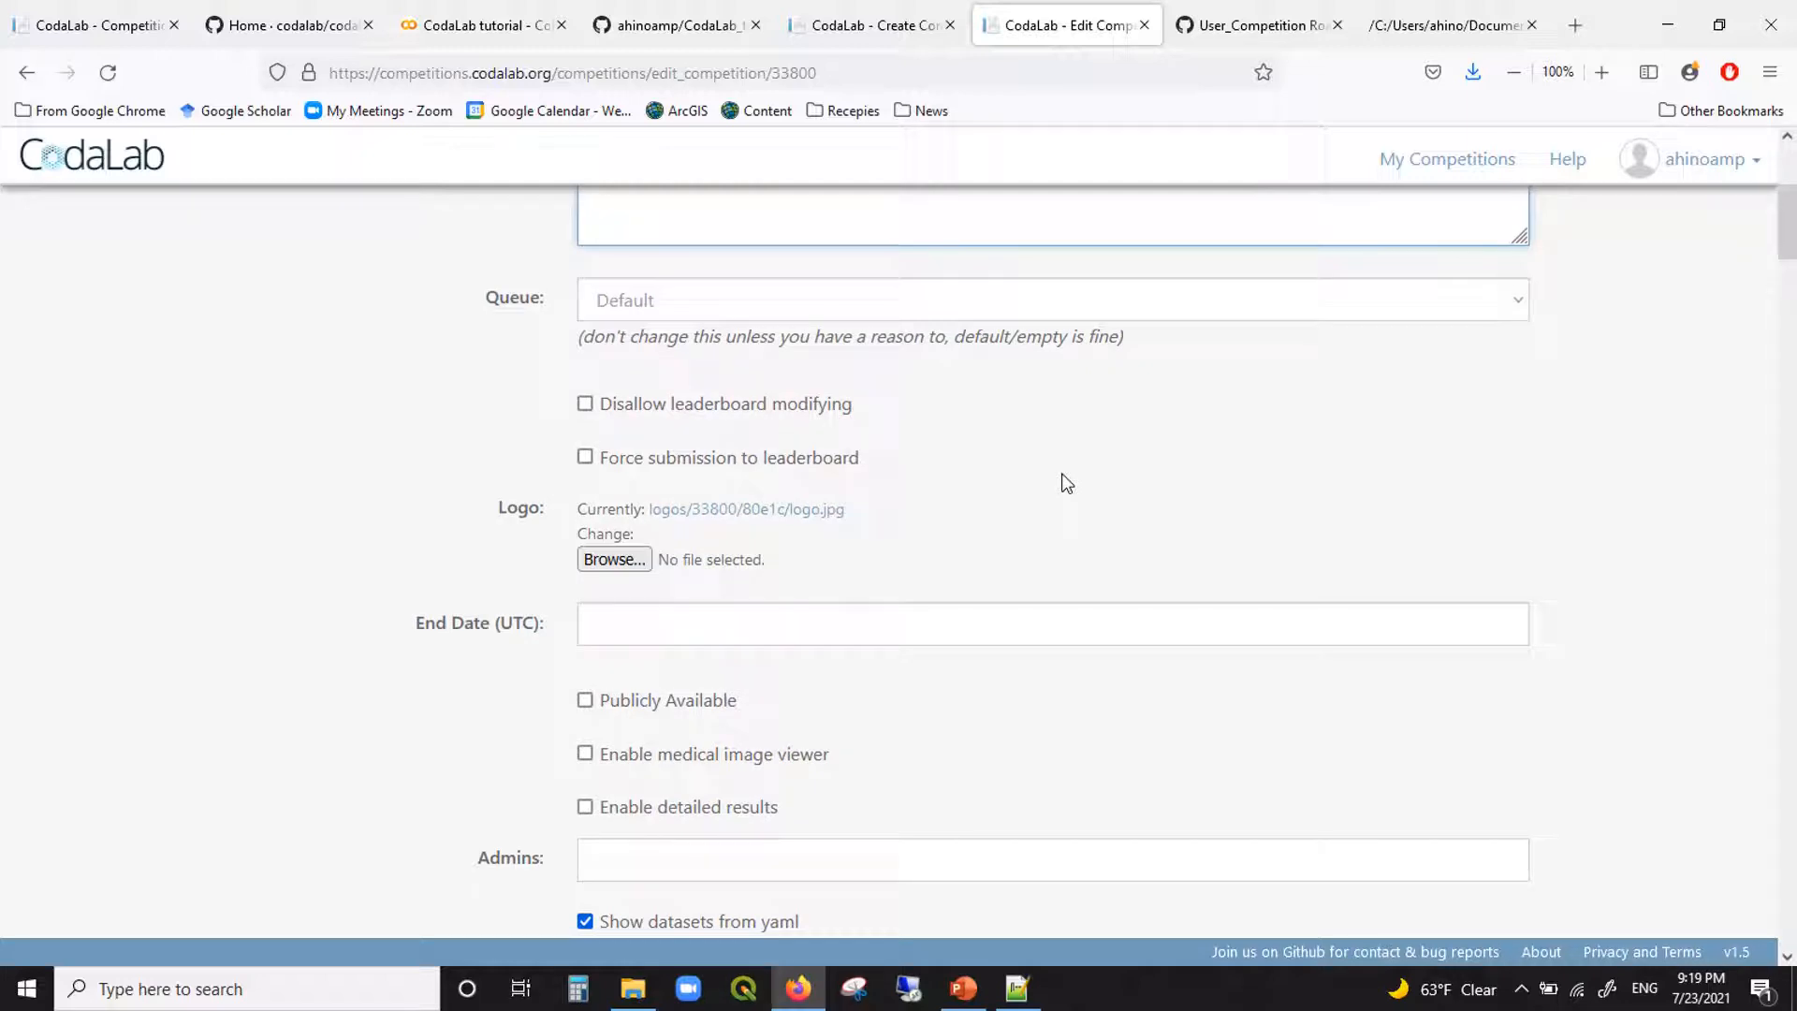
pyautogui.scroll(-2, 1065, 482)
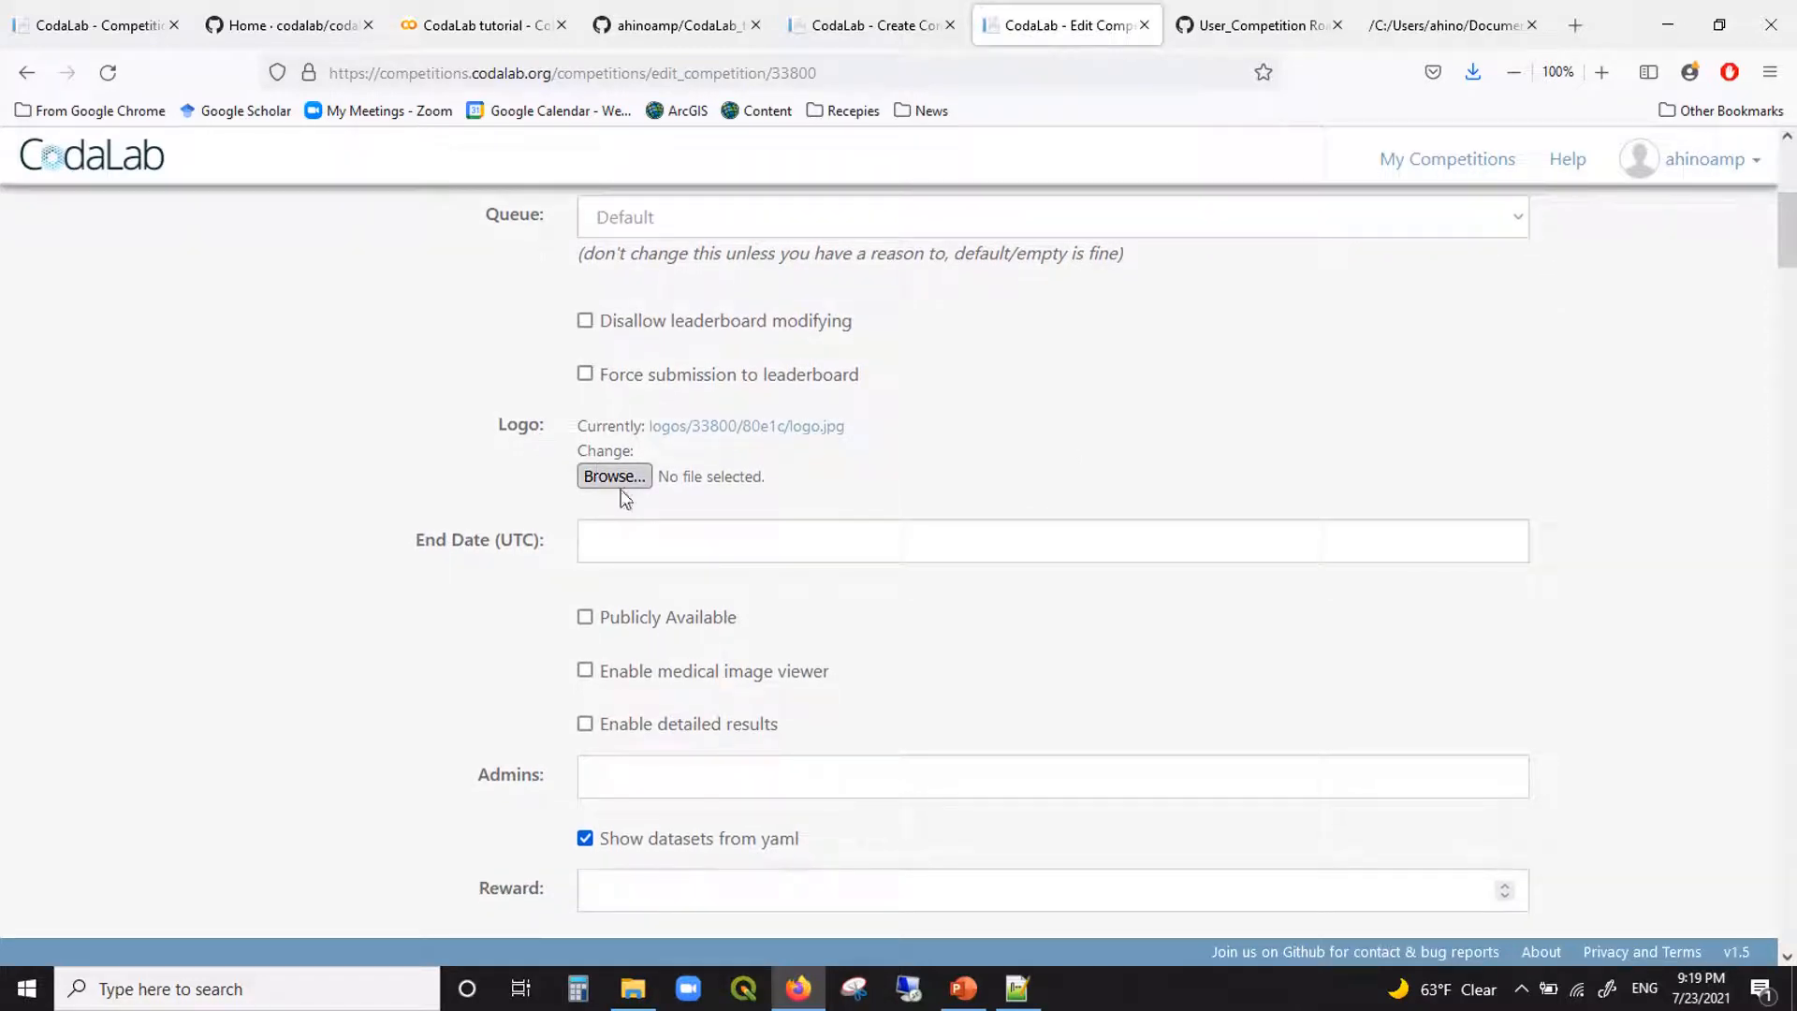
pyautogui.scroll(-1, 661, 560)
pyautogui.scroll(-1, 662, 560)
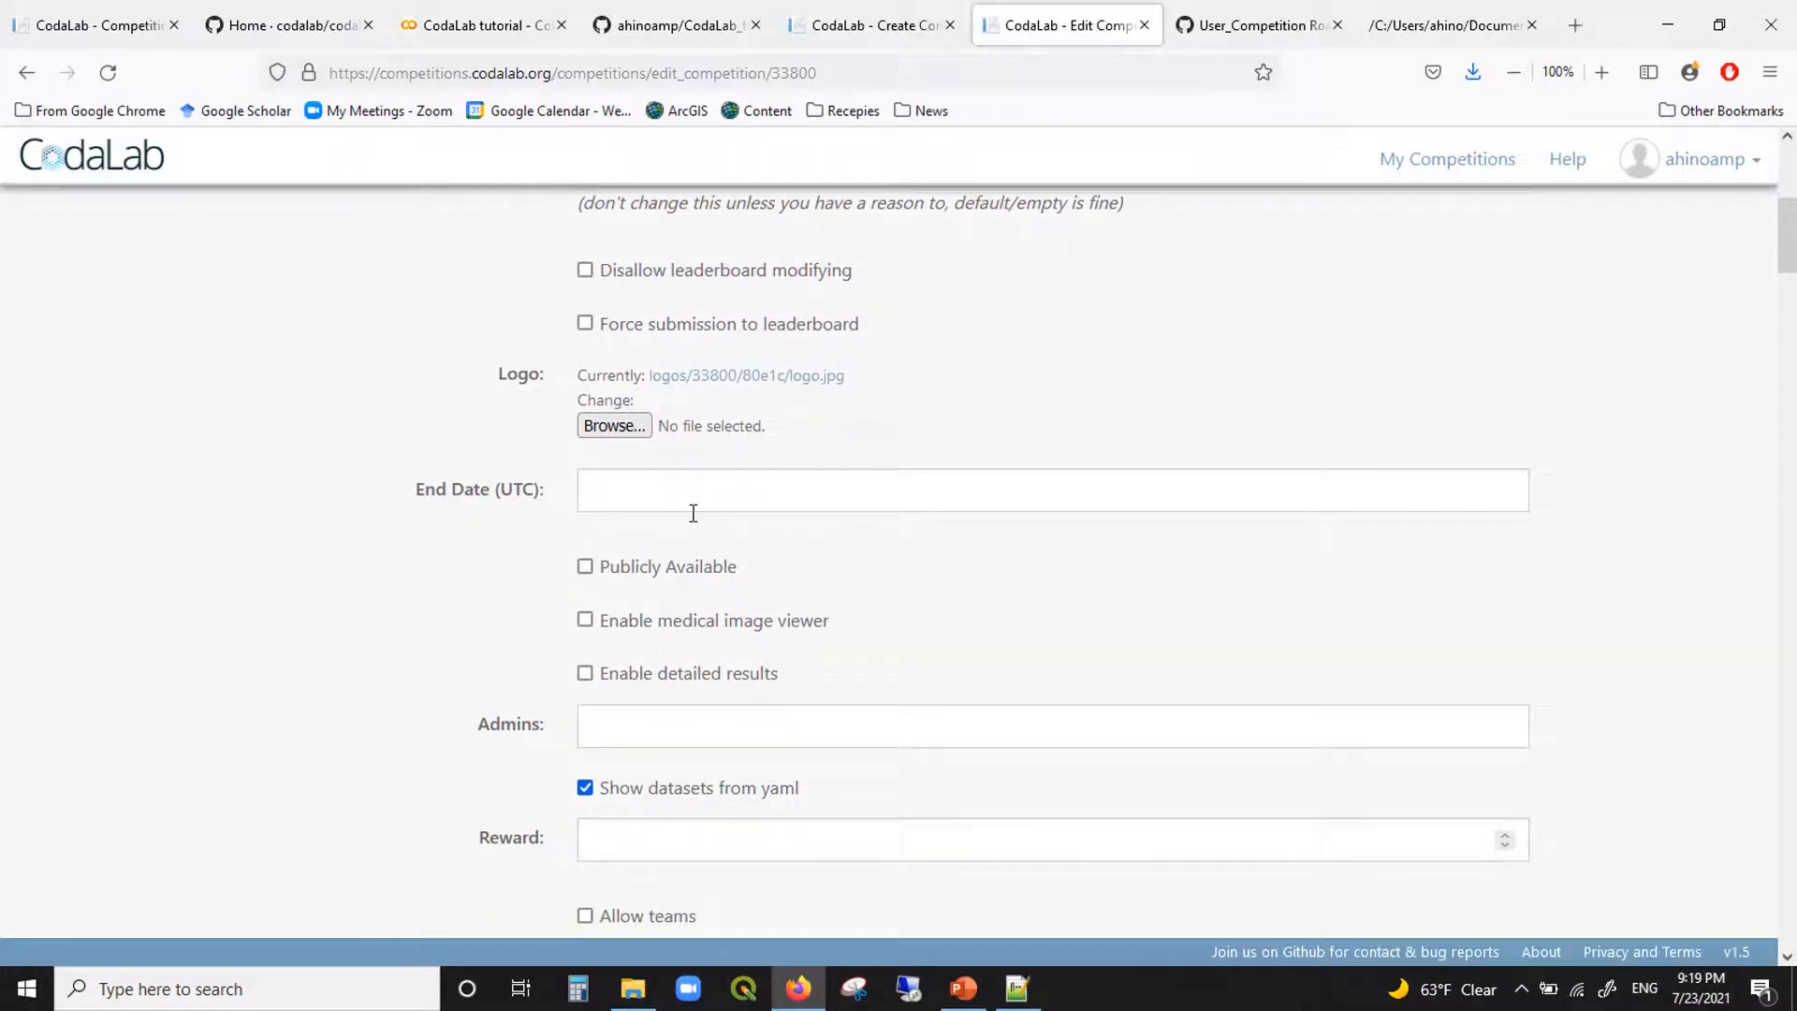
pyautogui.scroll(-3, 694, 513)
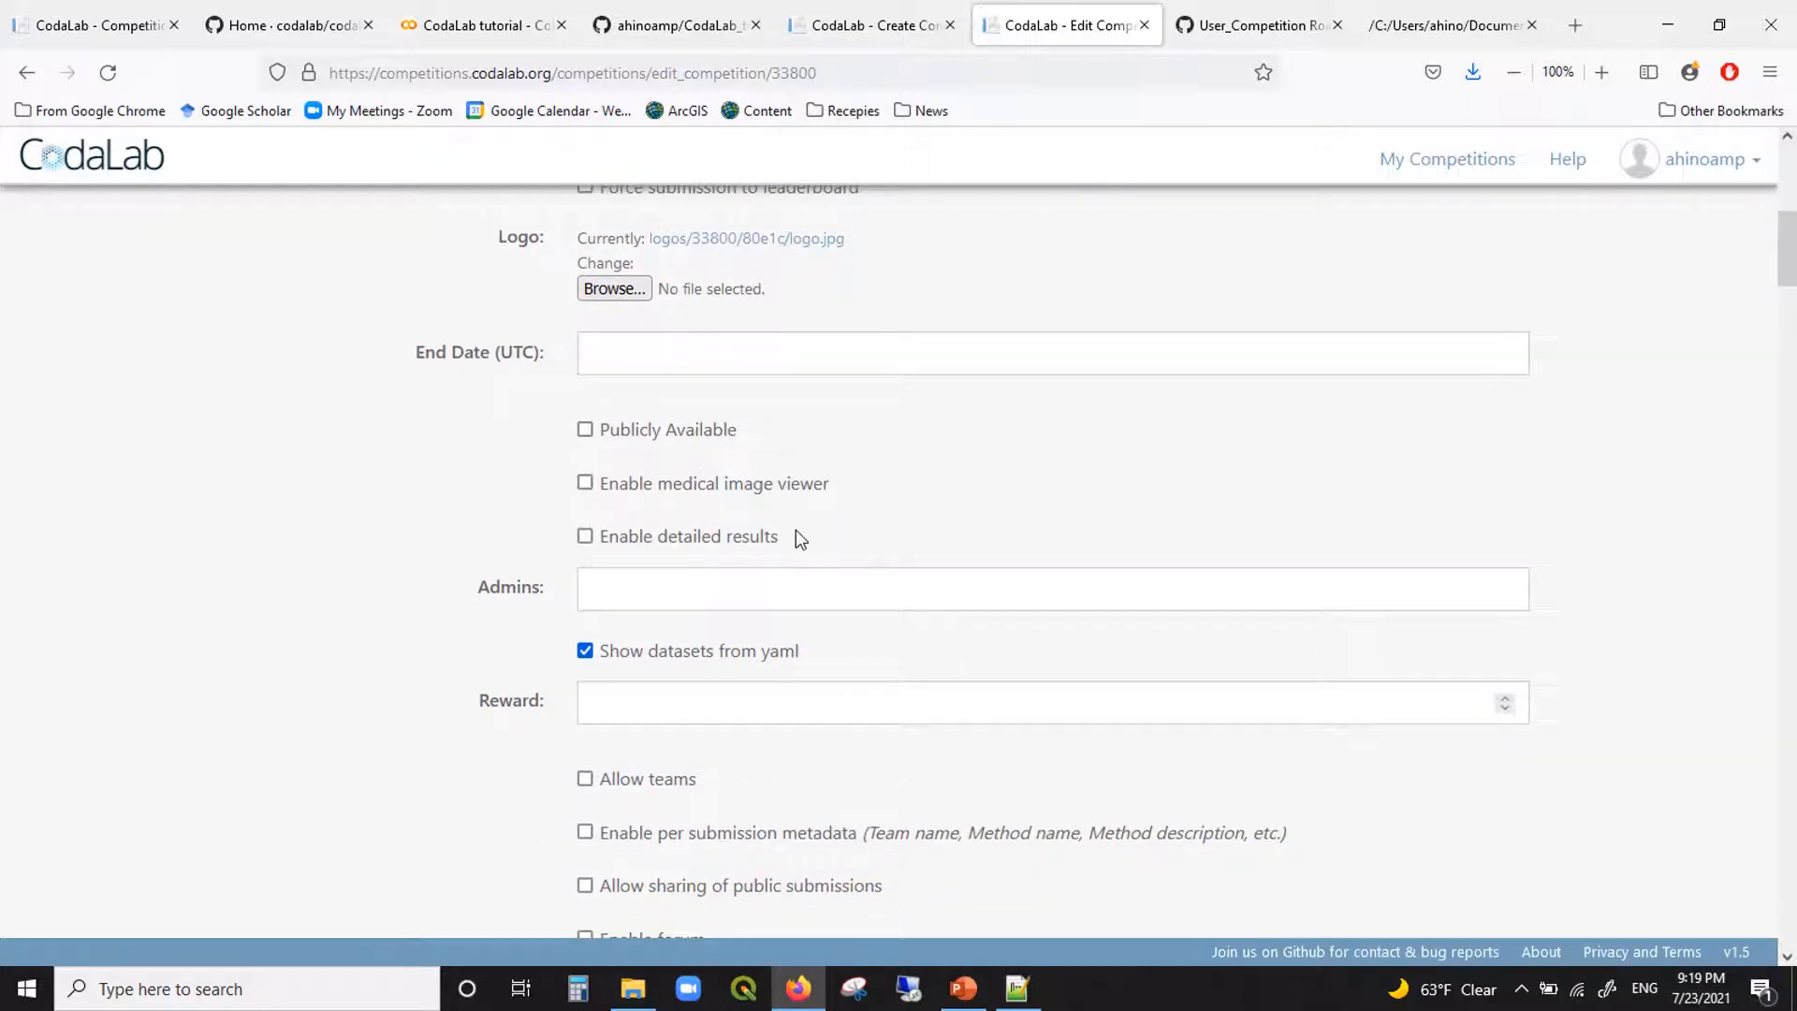
pyautogui.scroll(-3, 795, 532)
pyautogui.scroll(-1, 795, 529)
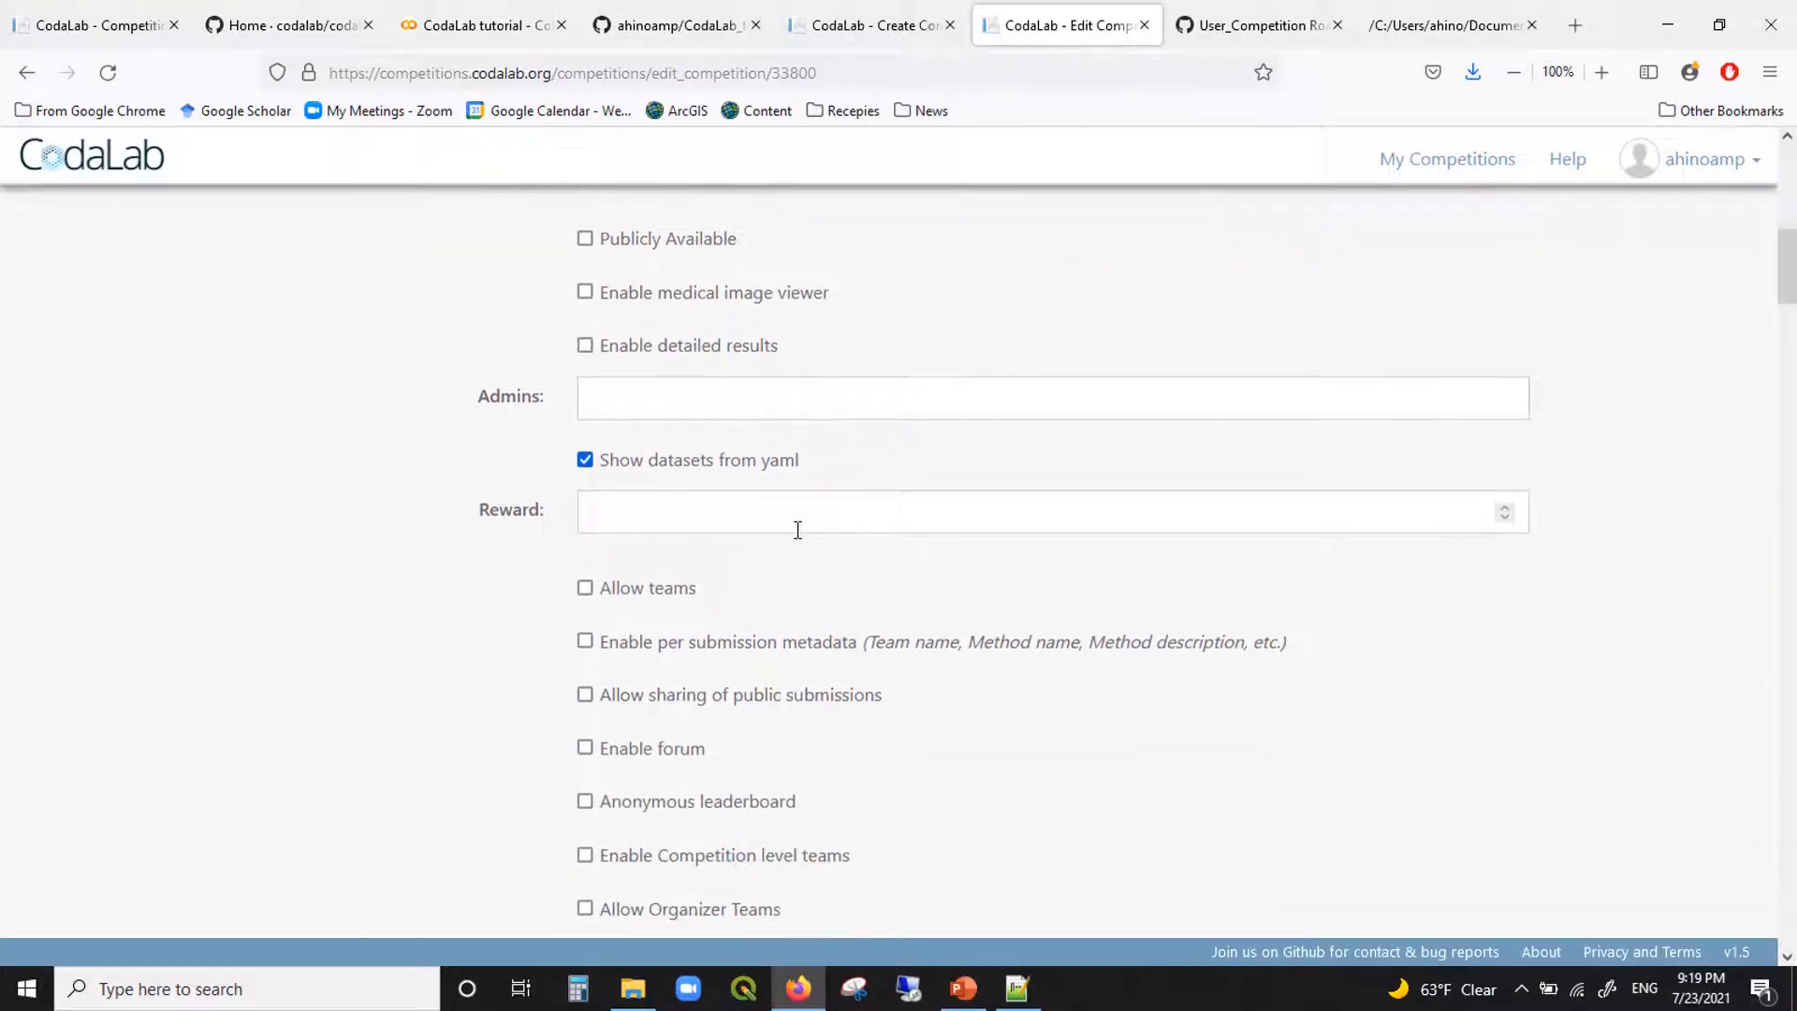
pyautogui.click(891, 401)
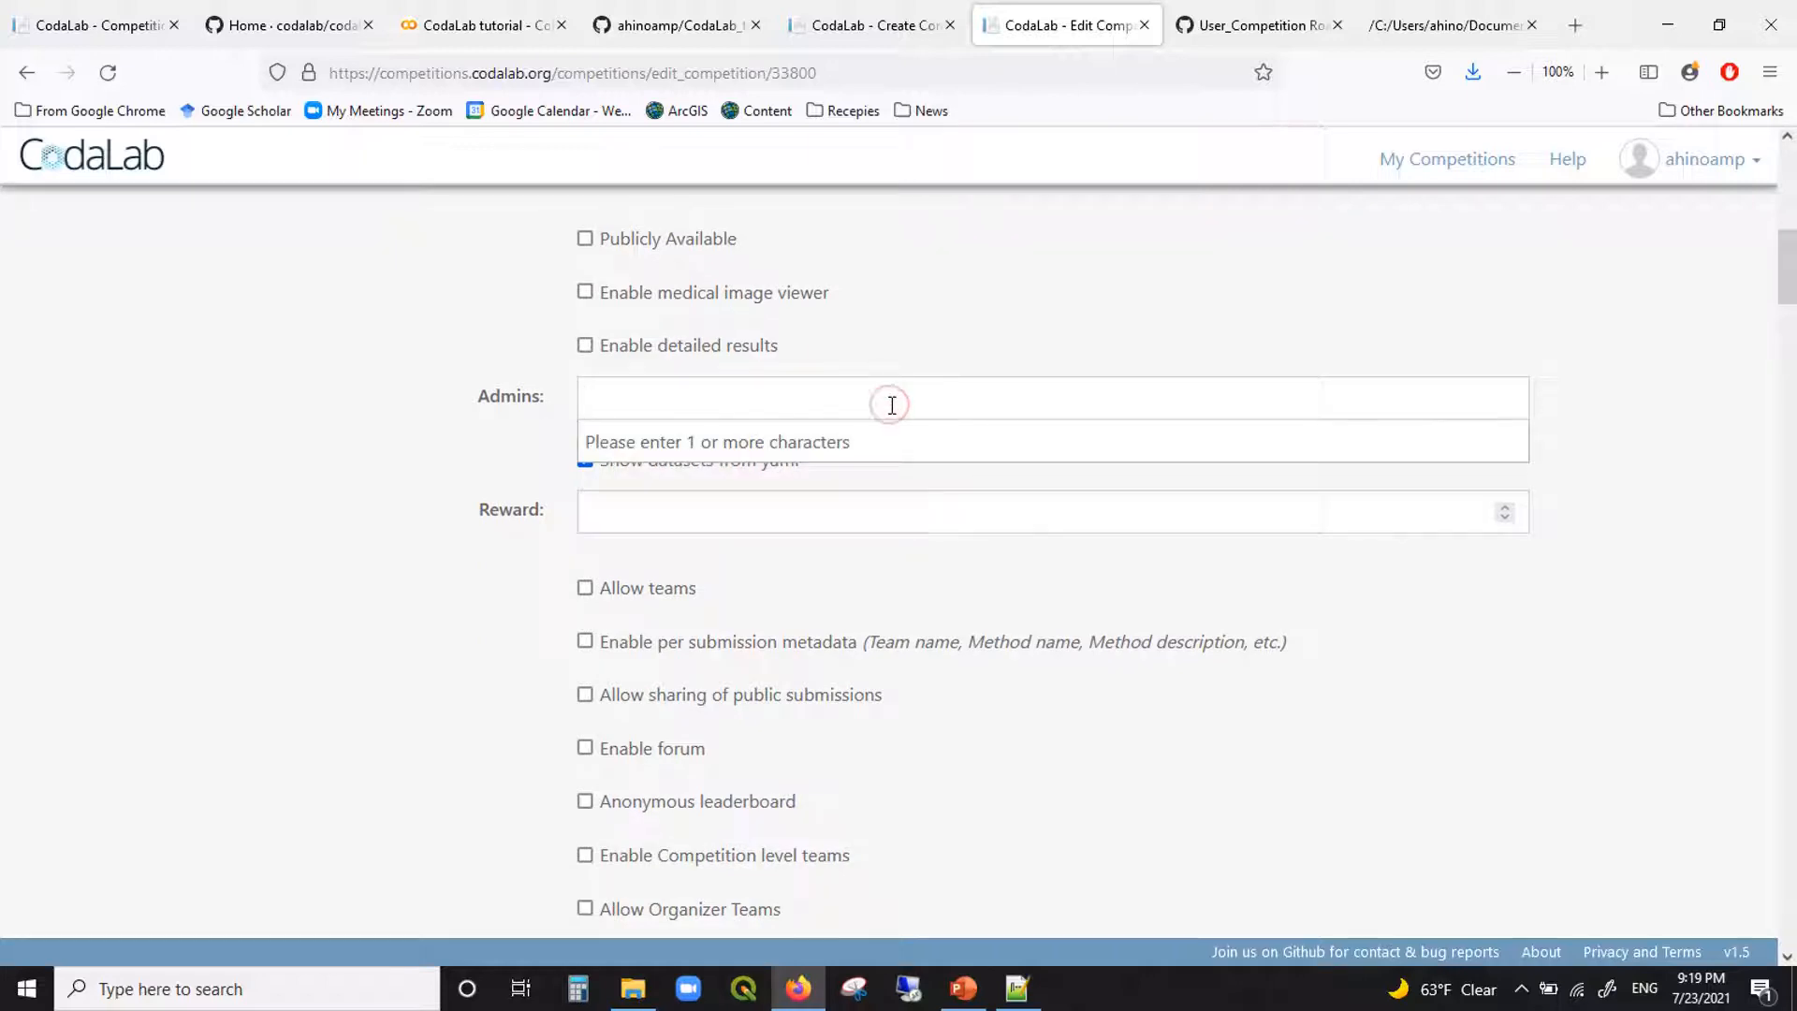
# Step: Leave the Admins field empty and enable the Allow teams option for the competition
pyautogui.click(1041, 346)
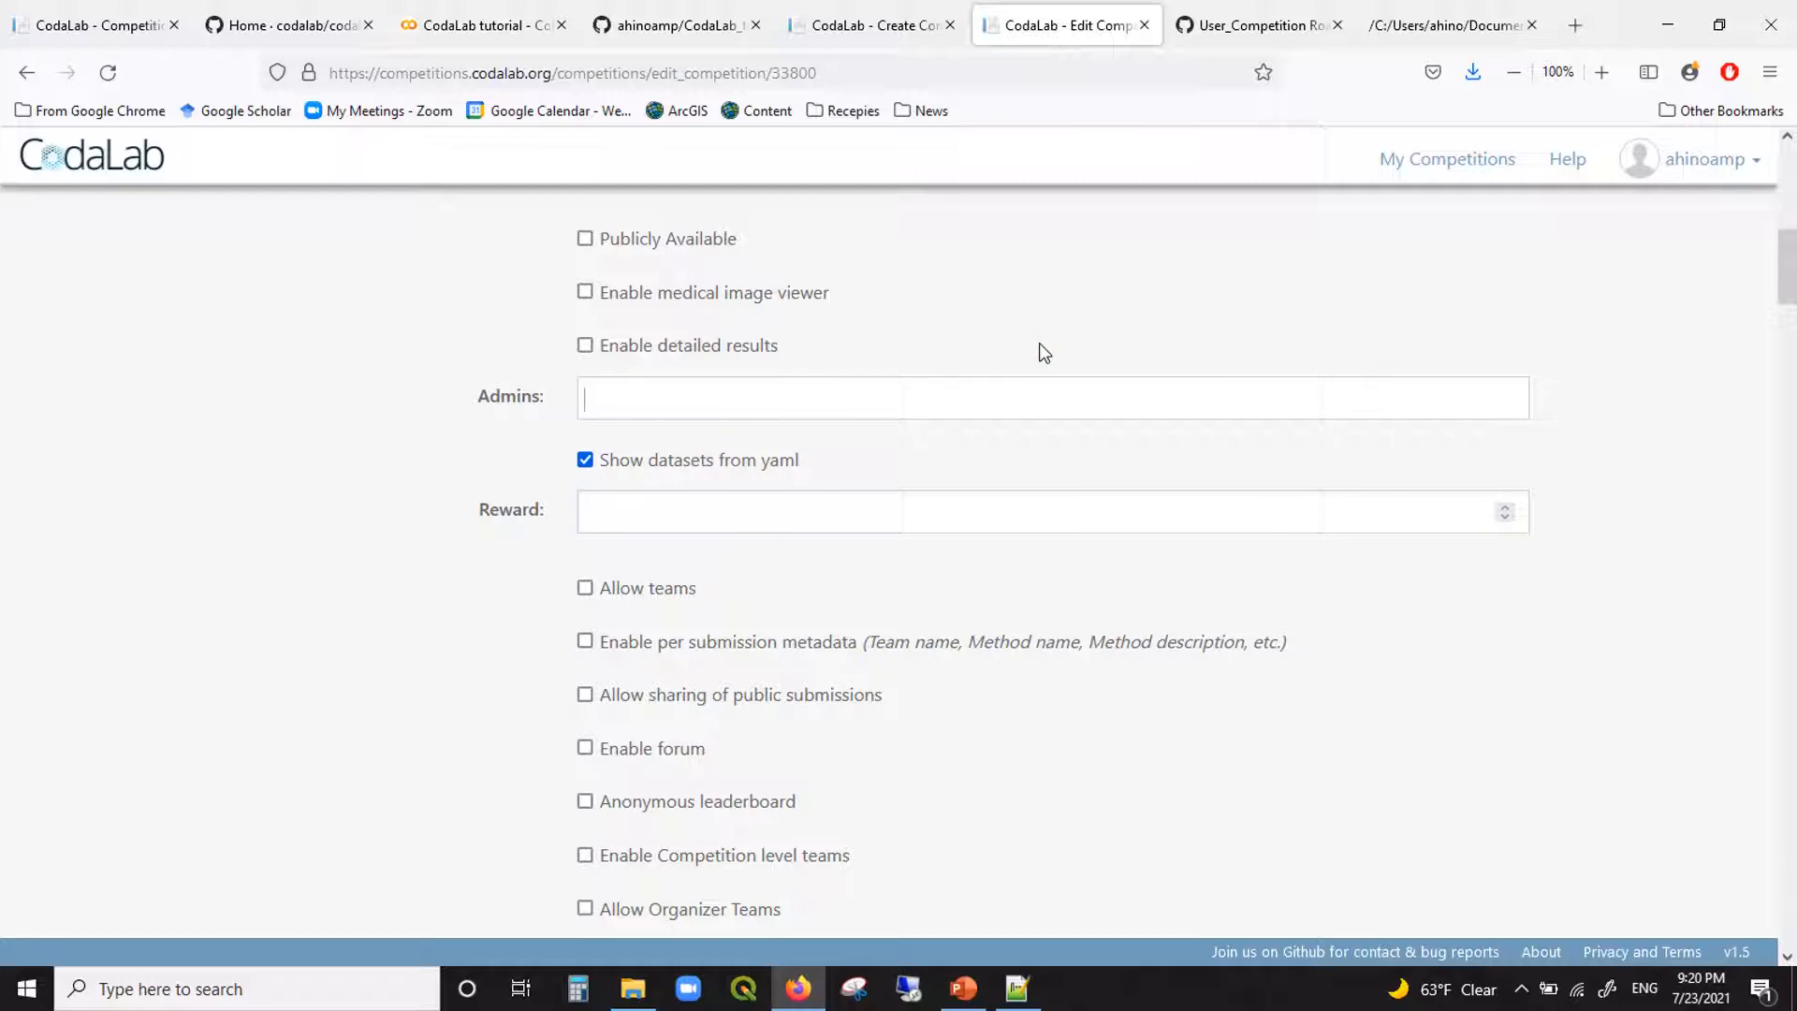
pyautogui.scroll(-2, 1014, 502)
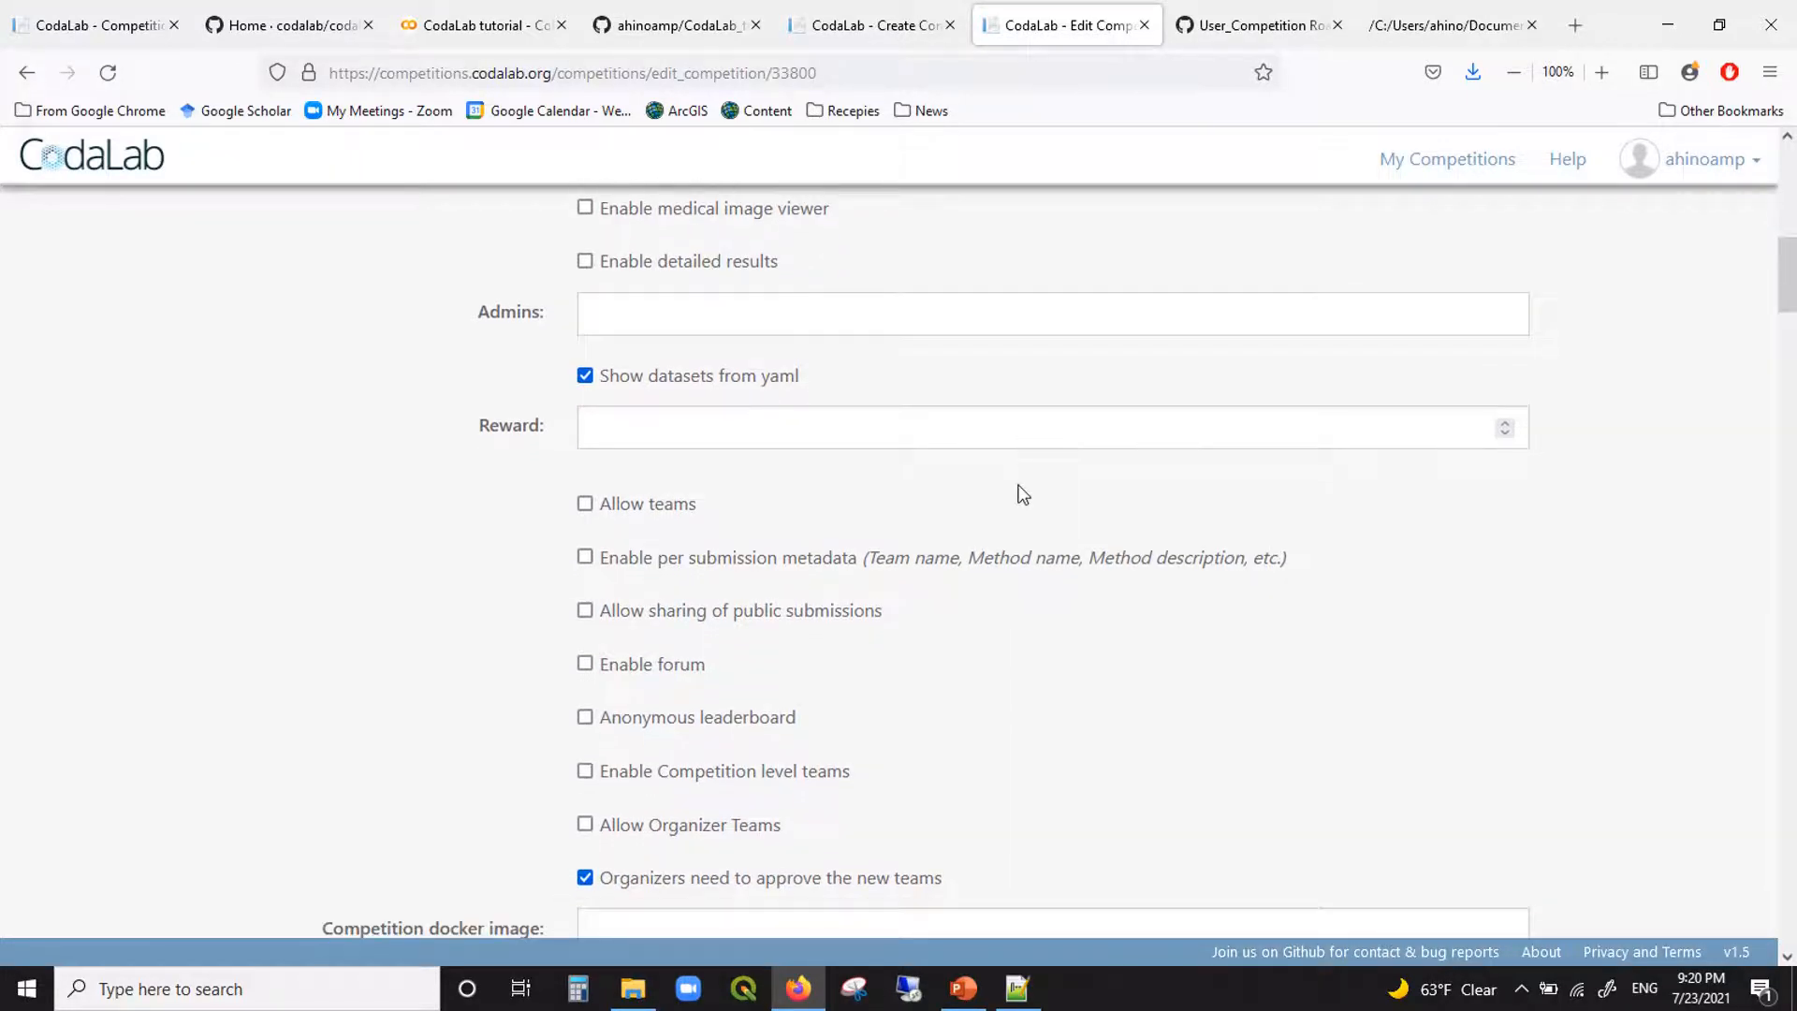
pyautogui.scroll(-1, 1023, 494)
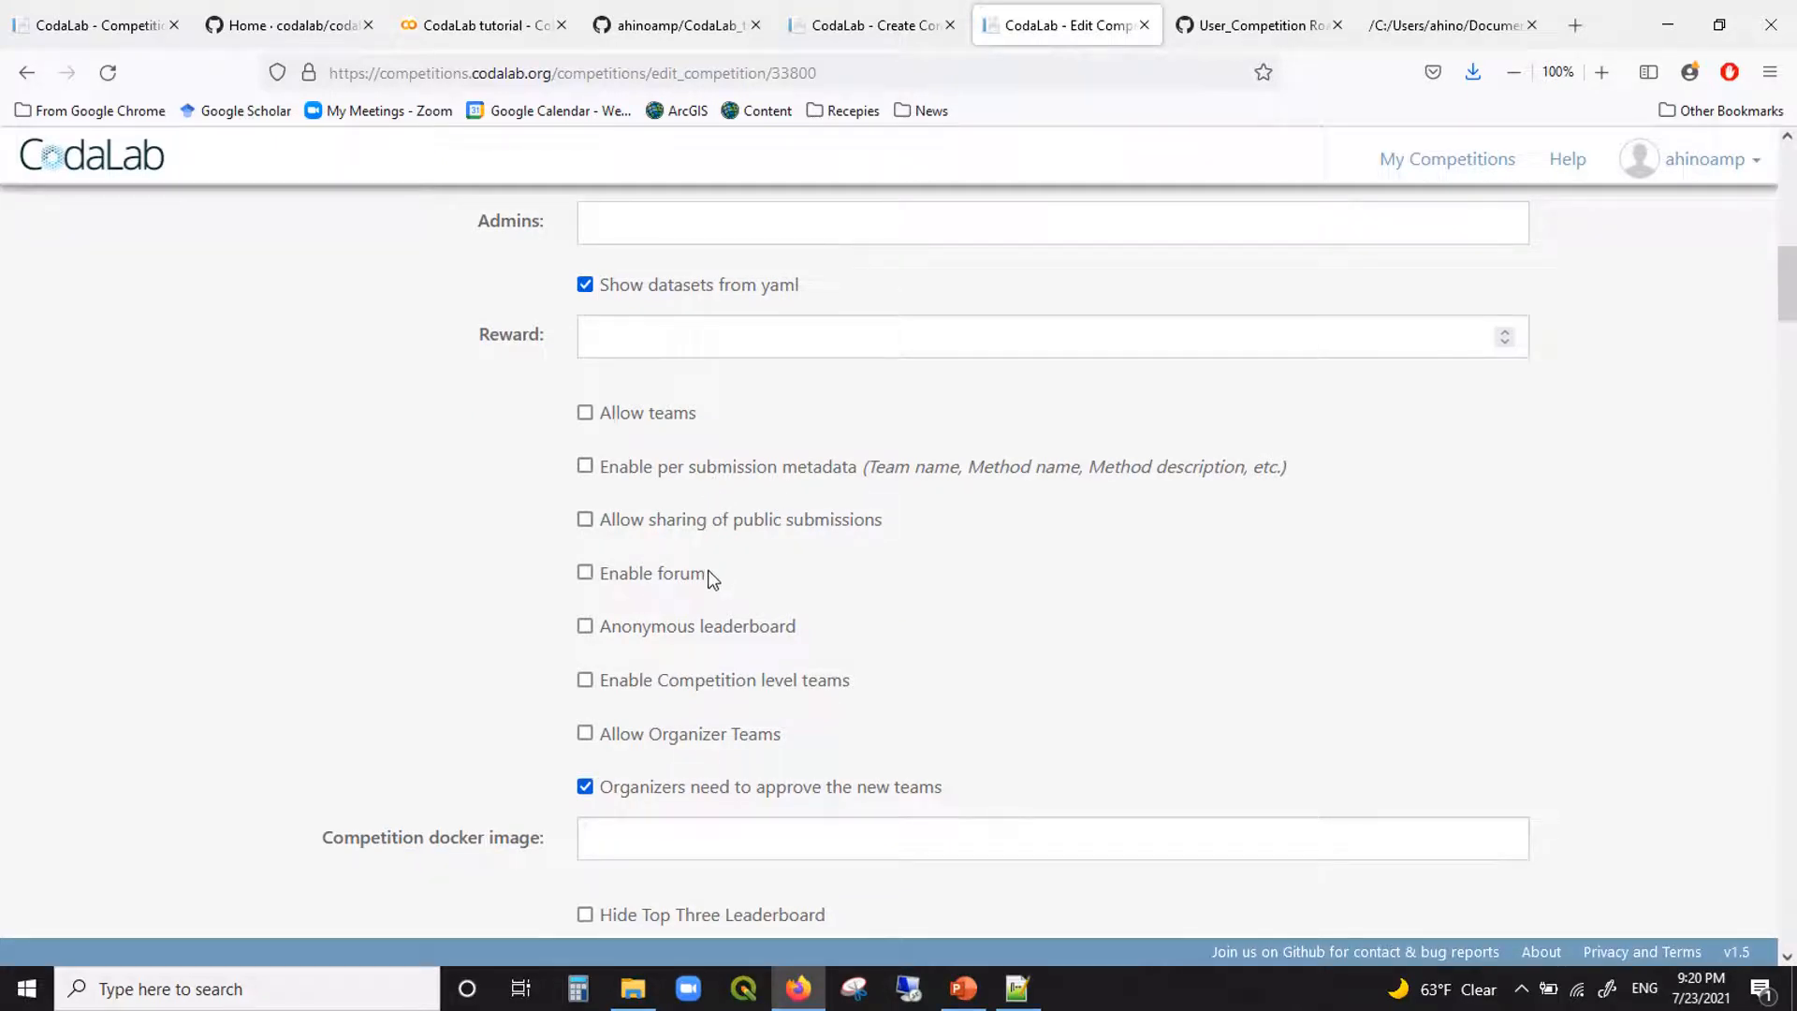
pyautogui.click(585, 413)
# Step: Review the remaining team, docker image, leaderboard and registration options, and the contents of the competition's web pages from Overview to Get Data
pyautogui.scroll(-1, 888, 615)
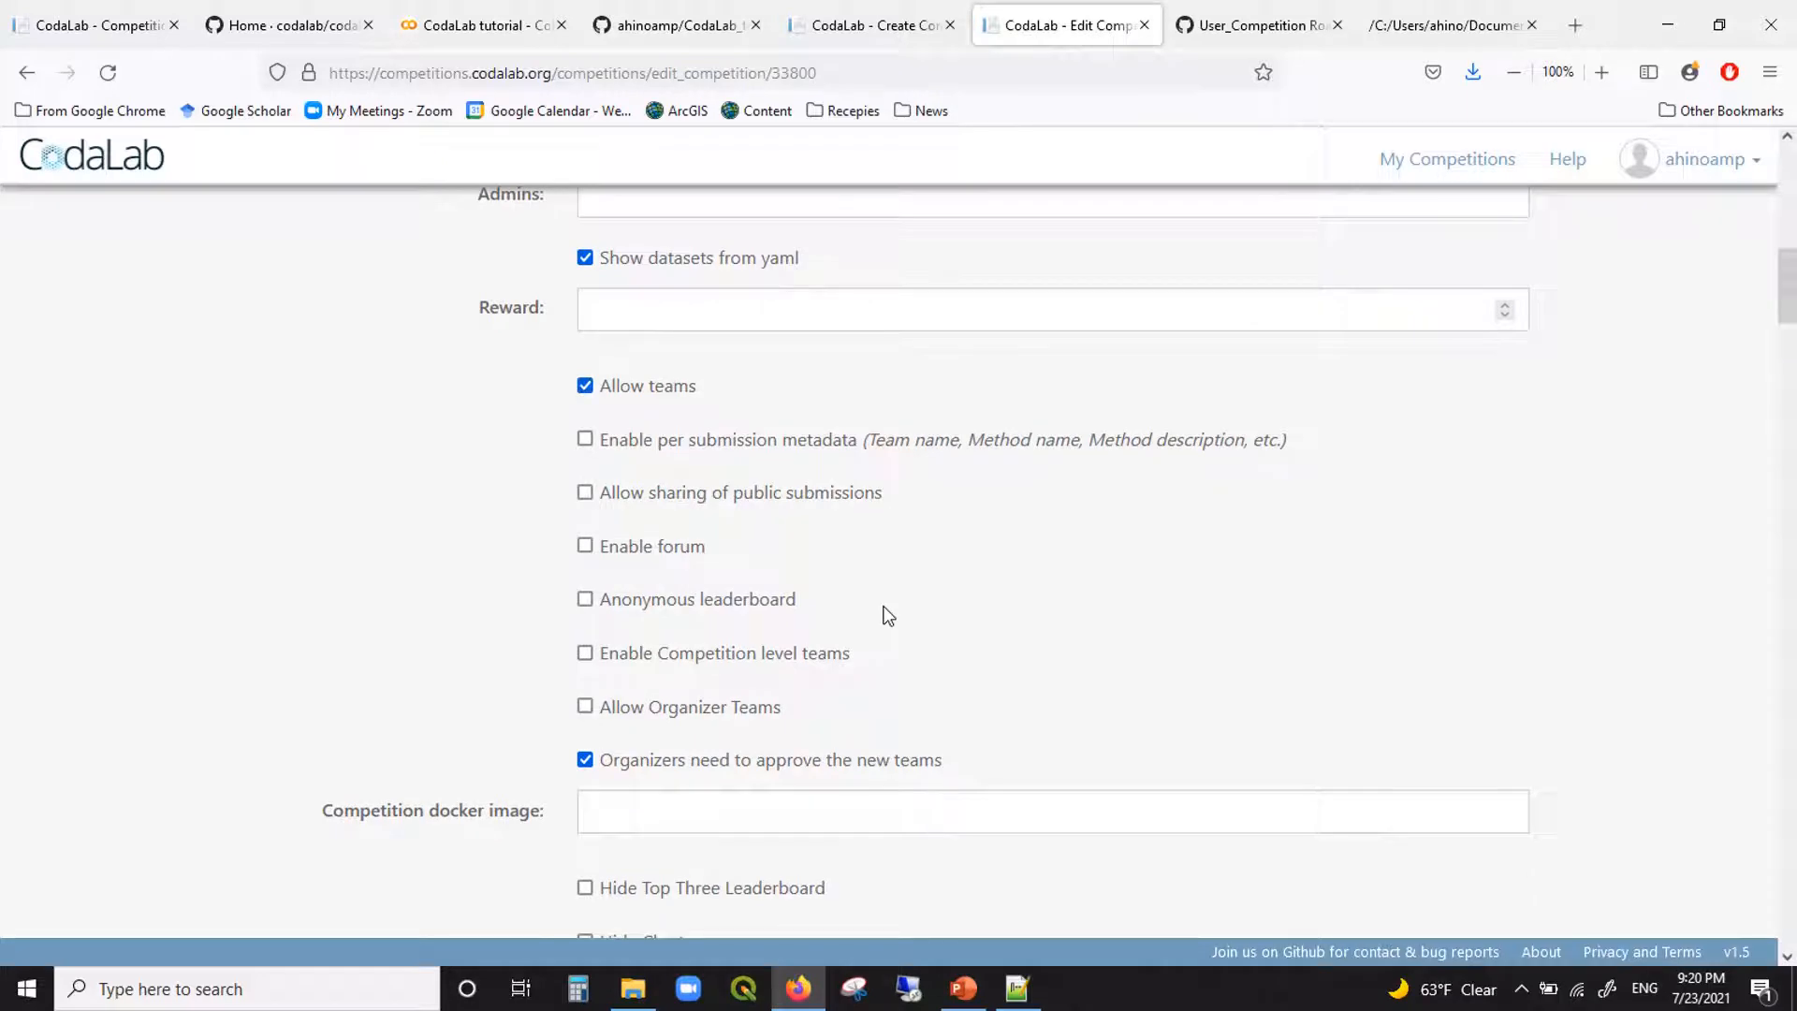
pyautogui.scroll(-2, 887, 615)
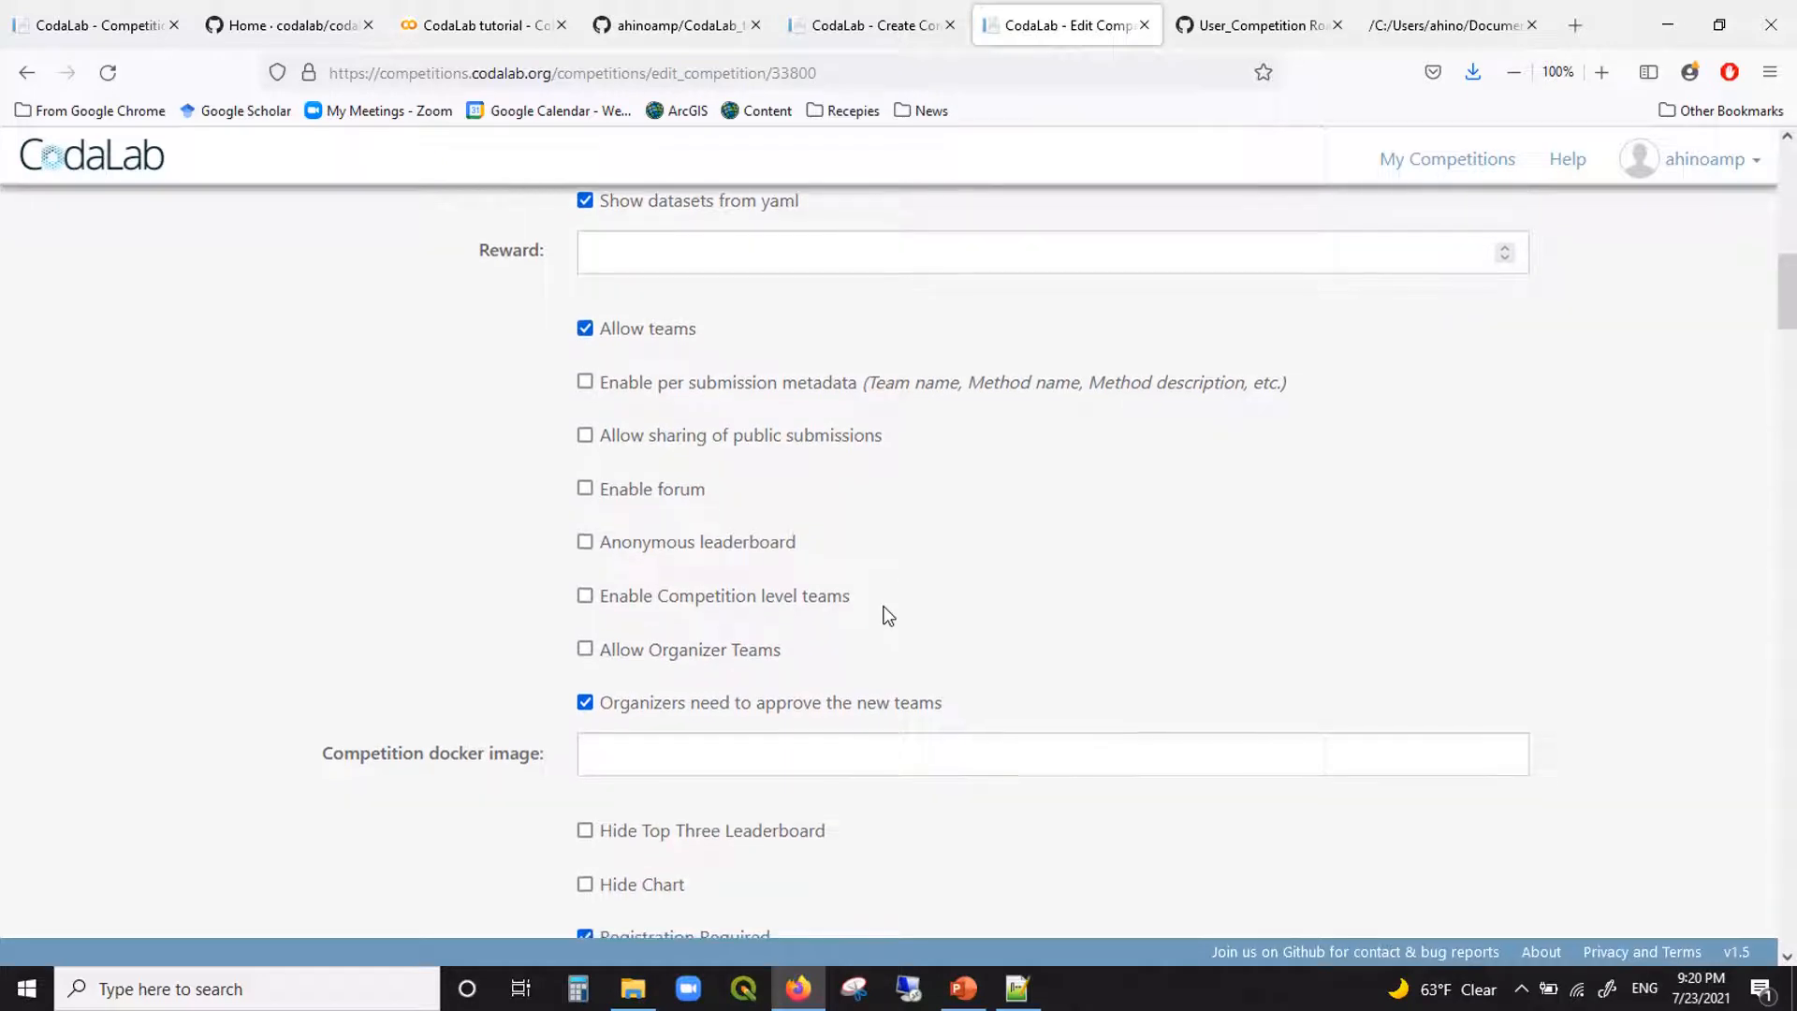
pyautogui.scroll(-4, 887, 615)
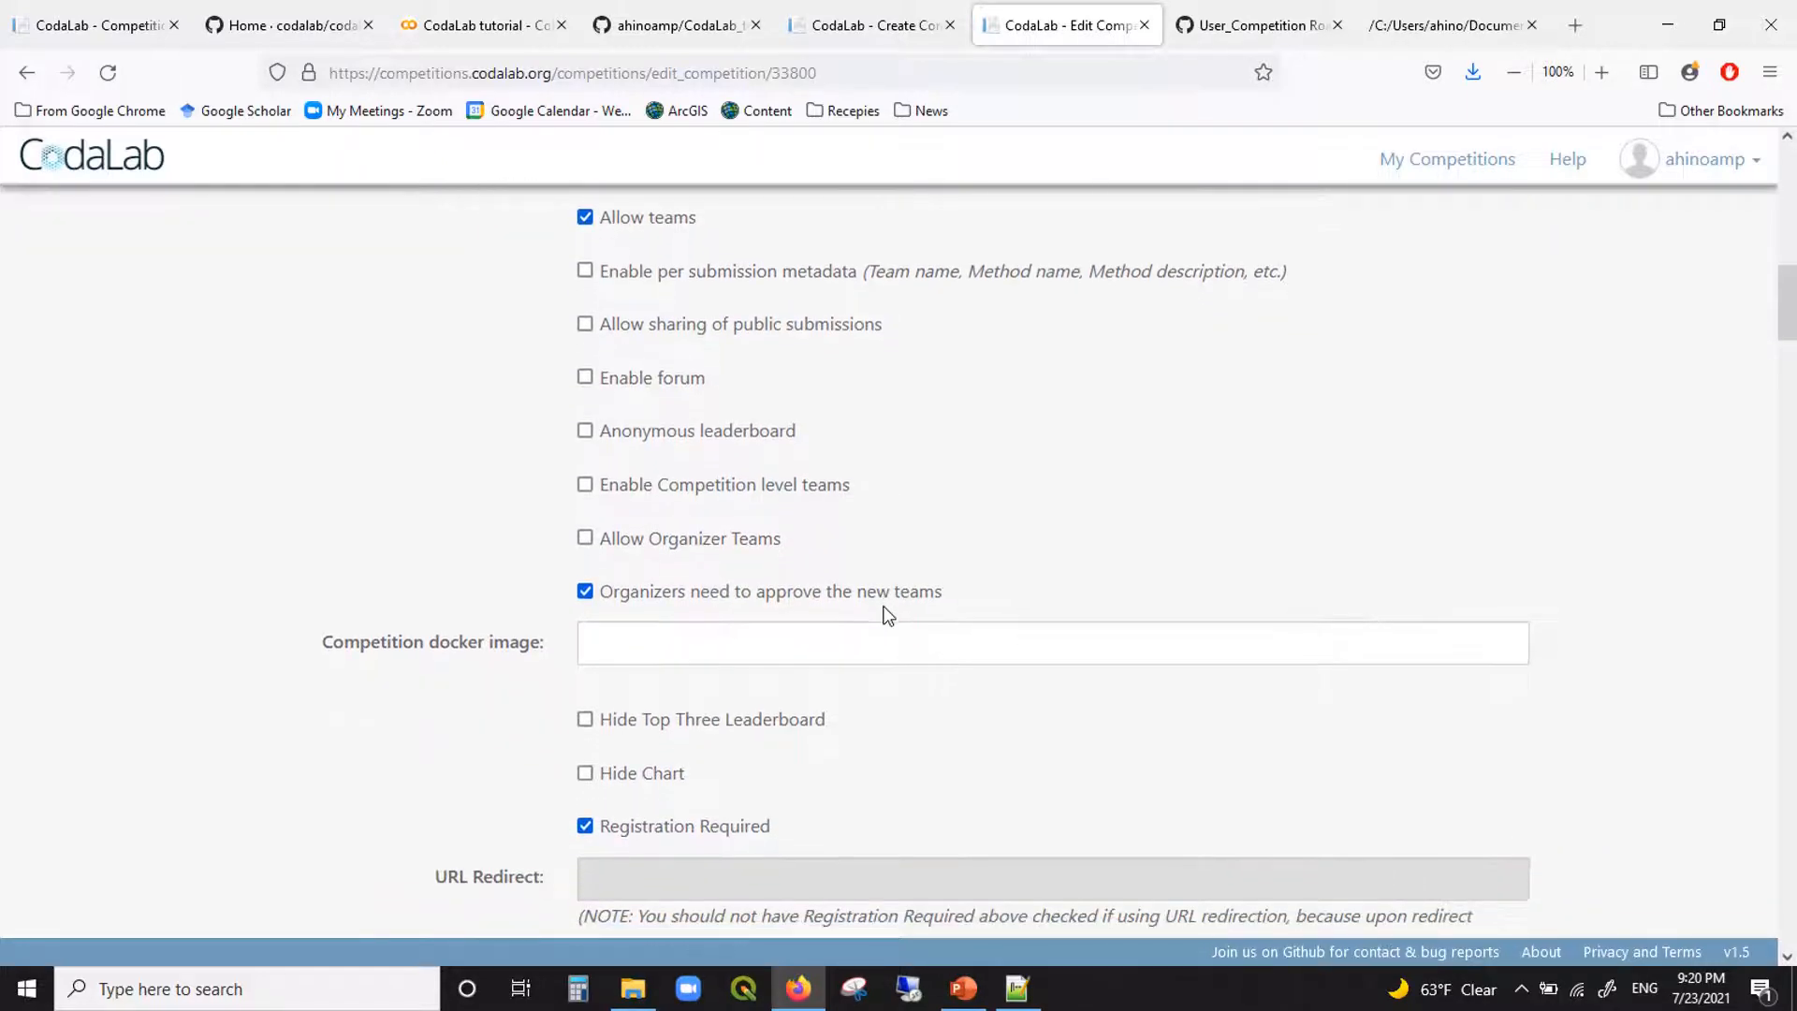
pyautogui.scroll(-10, 819, 520)
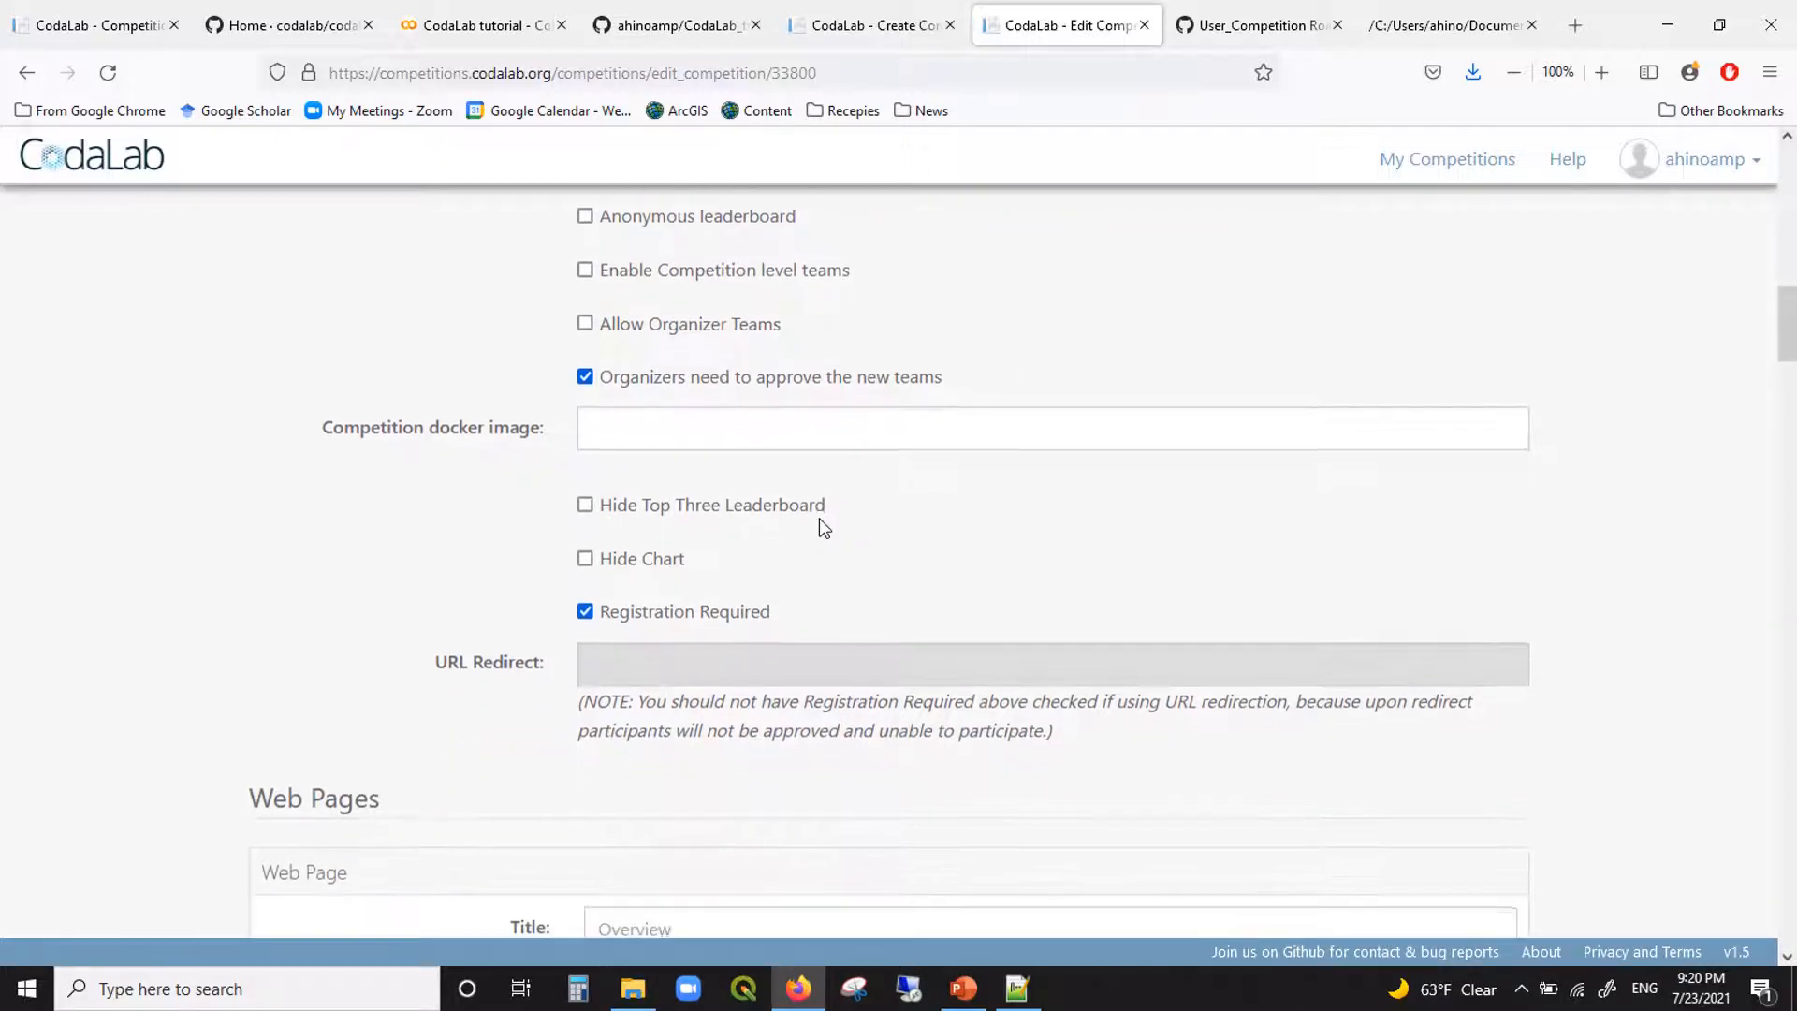
pyautogui.scroll(-13, 819, 520)
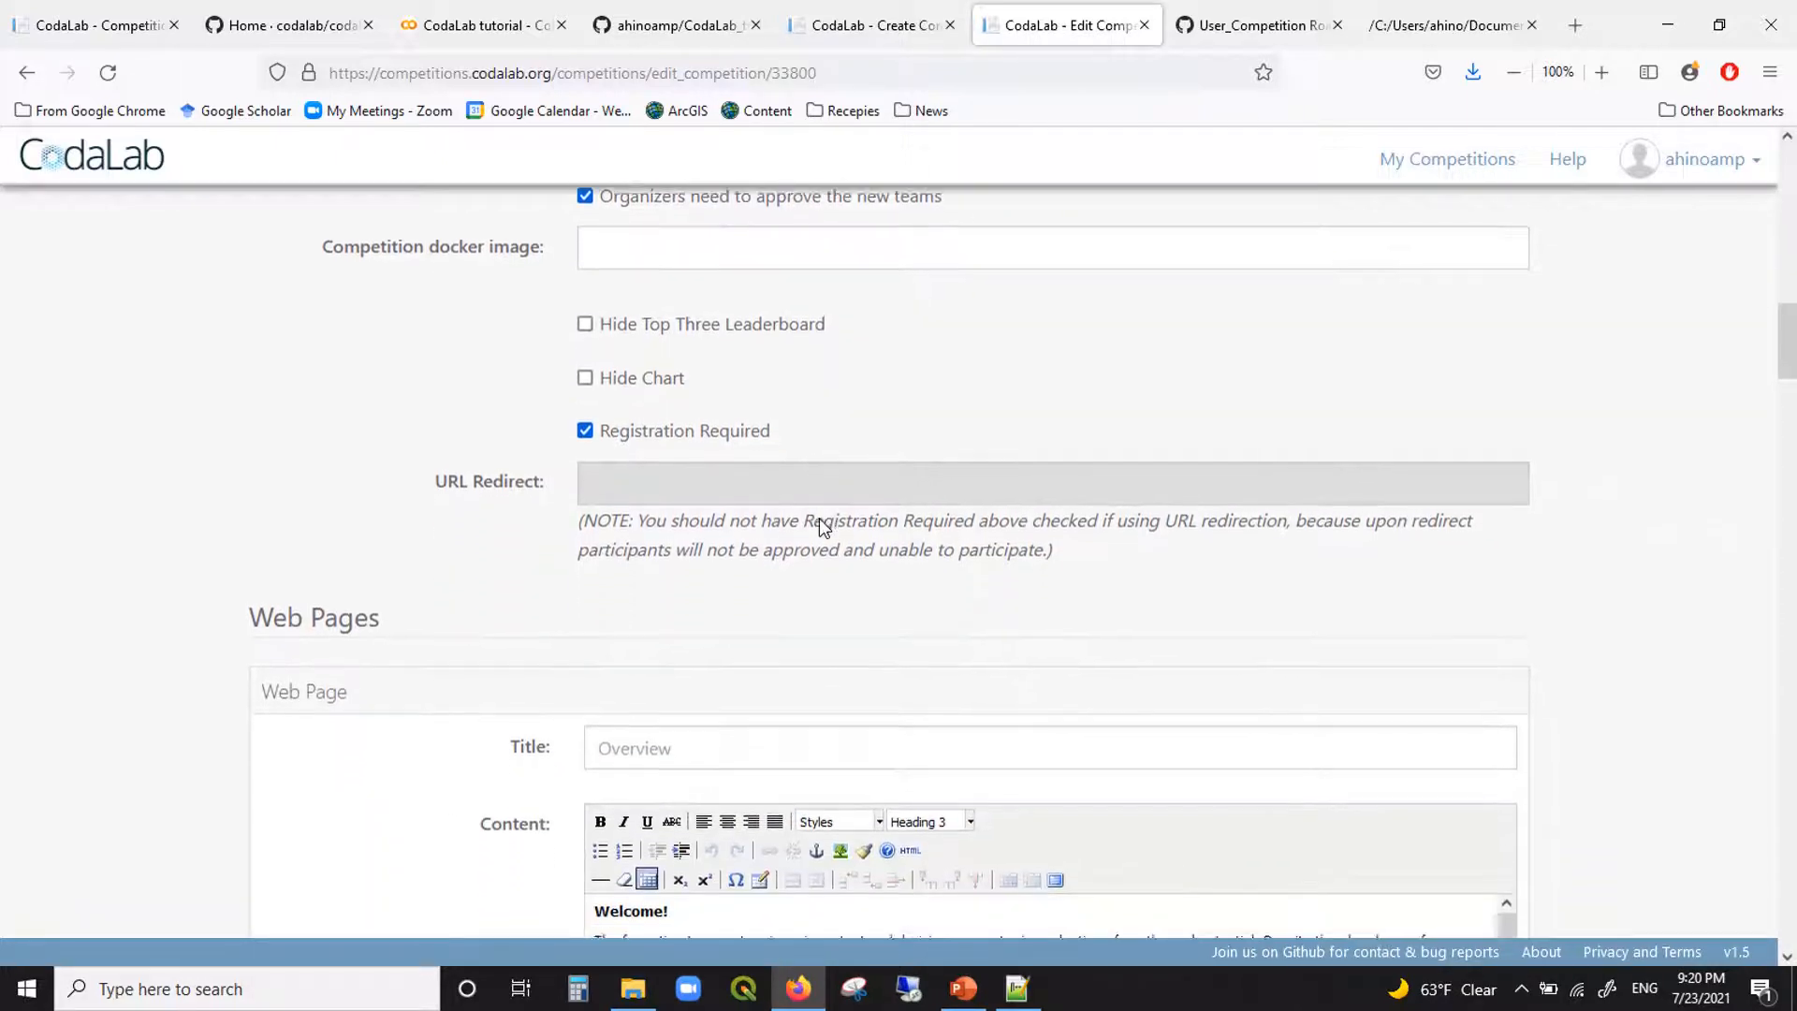
pyautogui.click(807, 677)
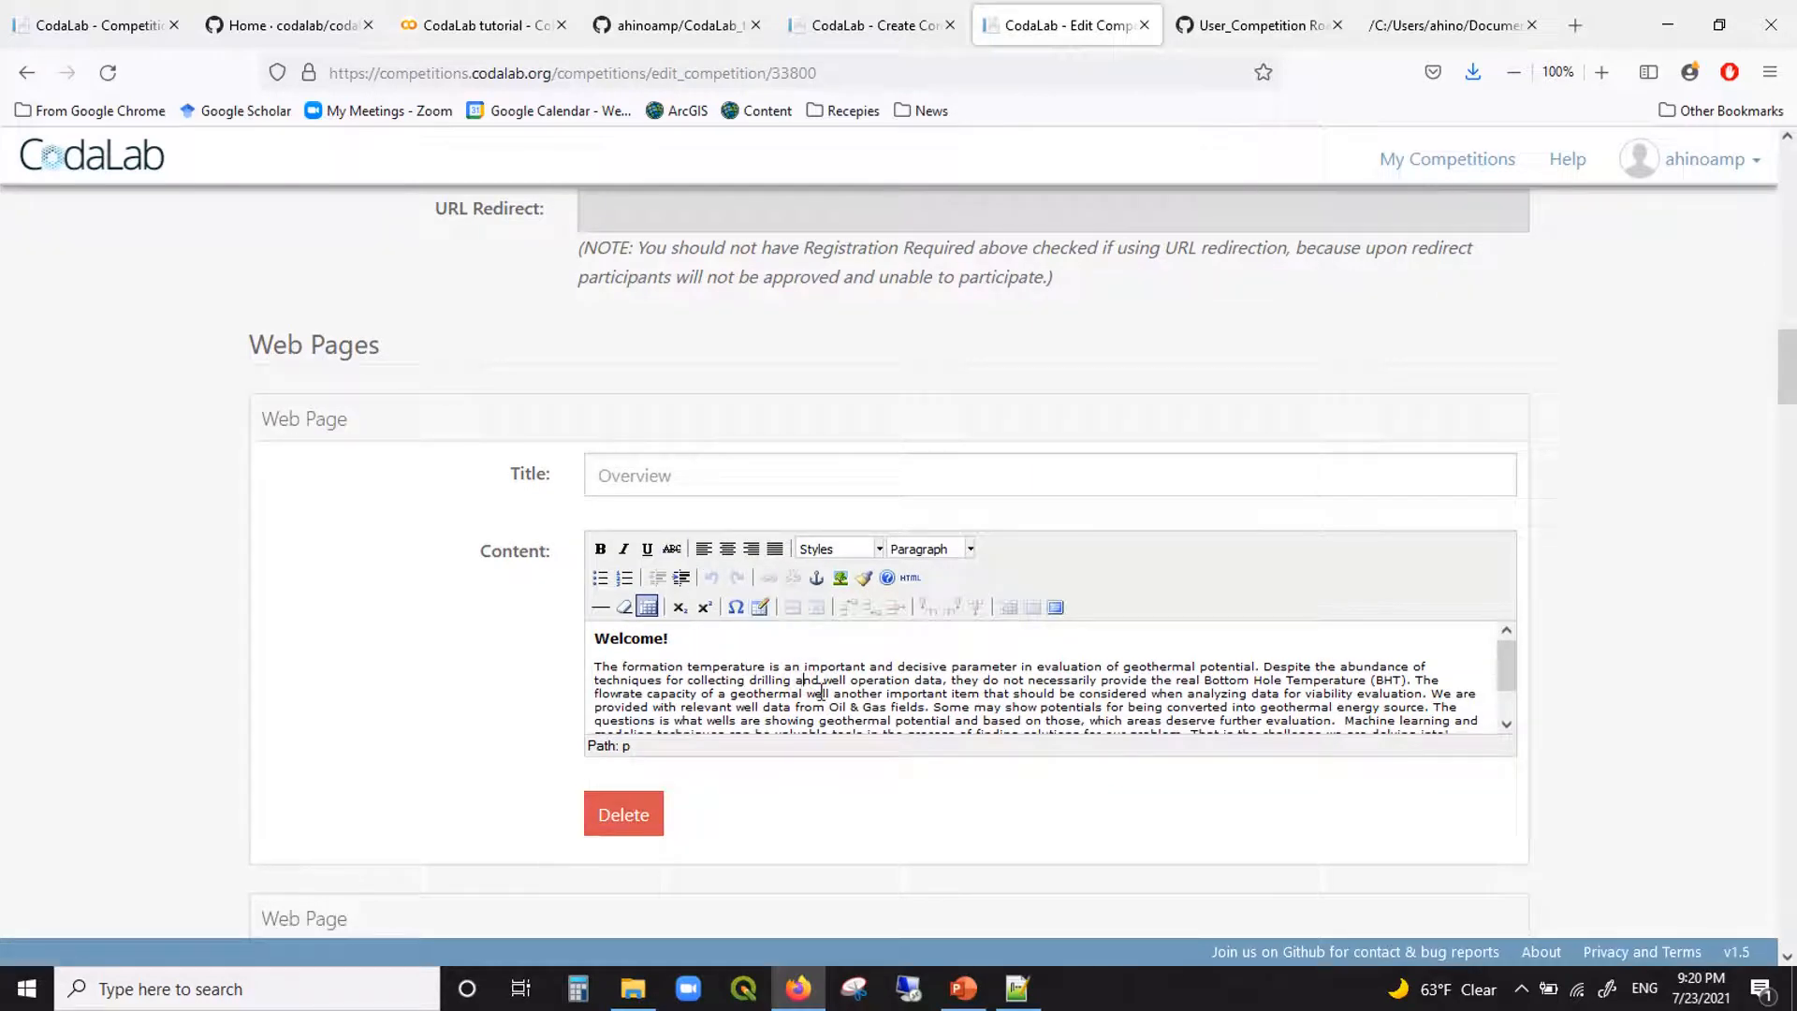
pyautogui.scroll(-1, 821, 692)
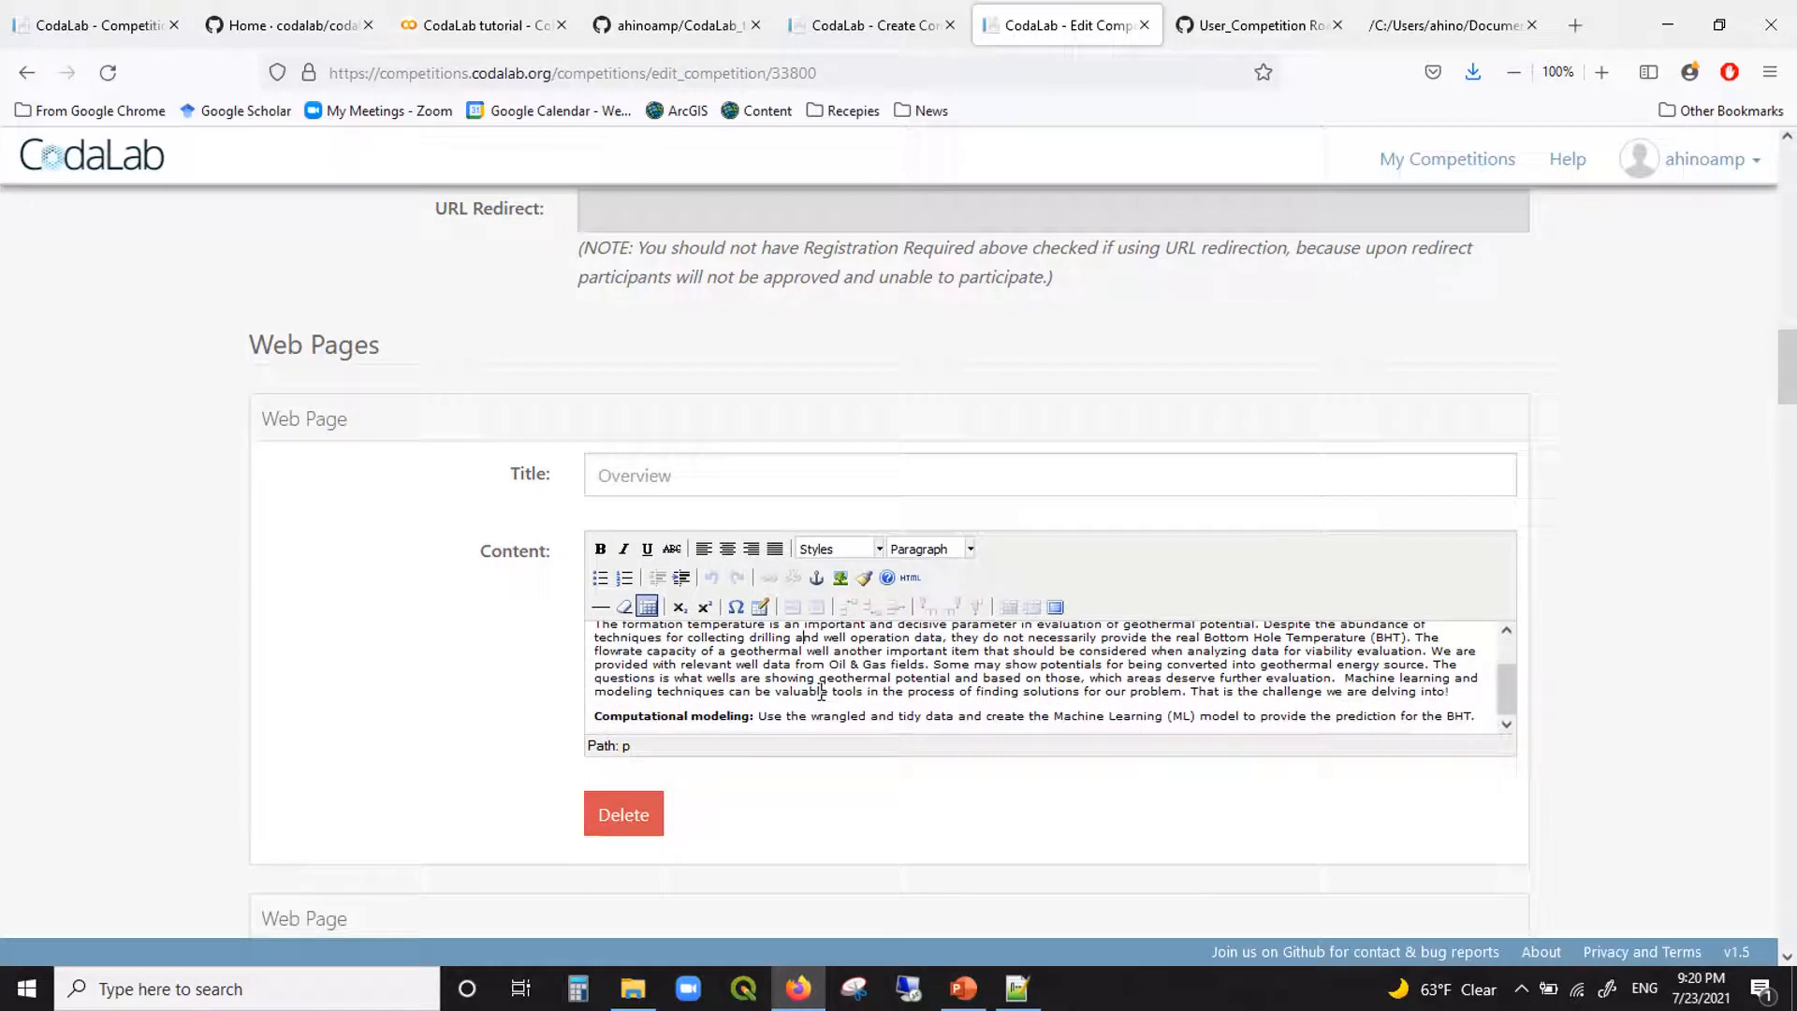
pyautogui.scroll(-9, 492, 723)
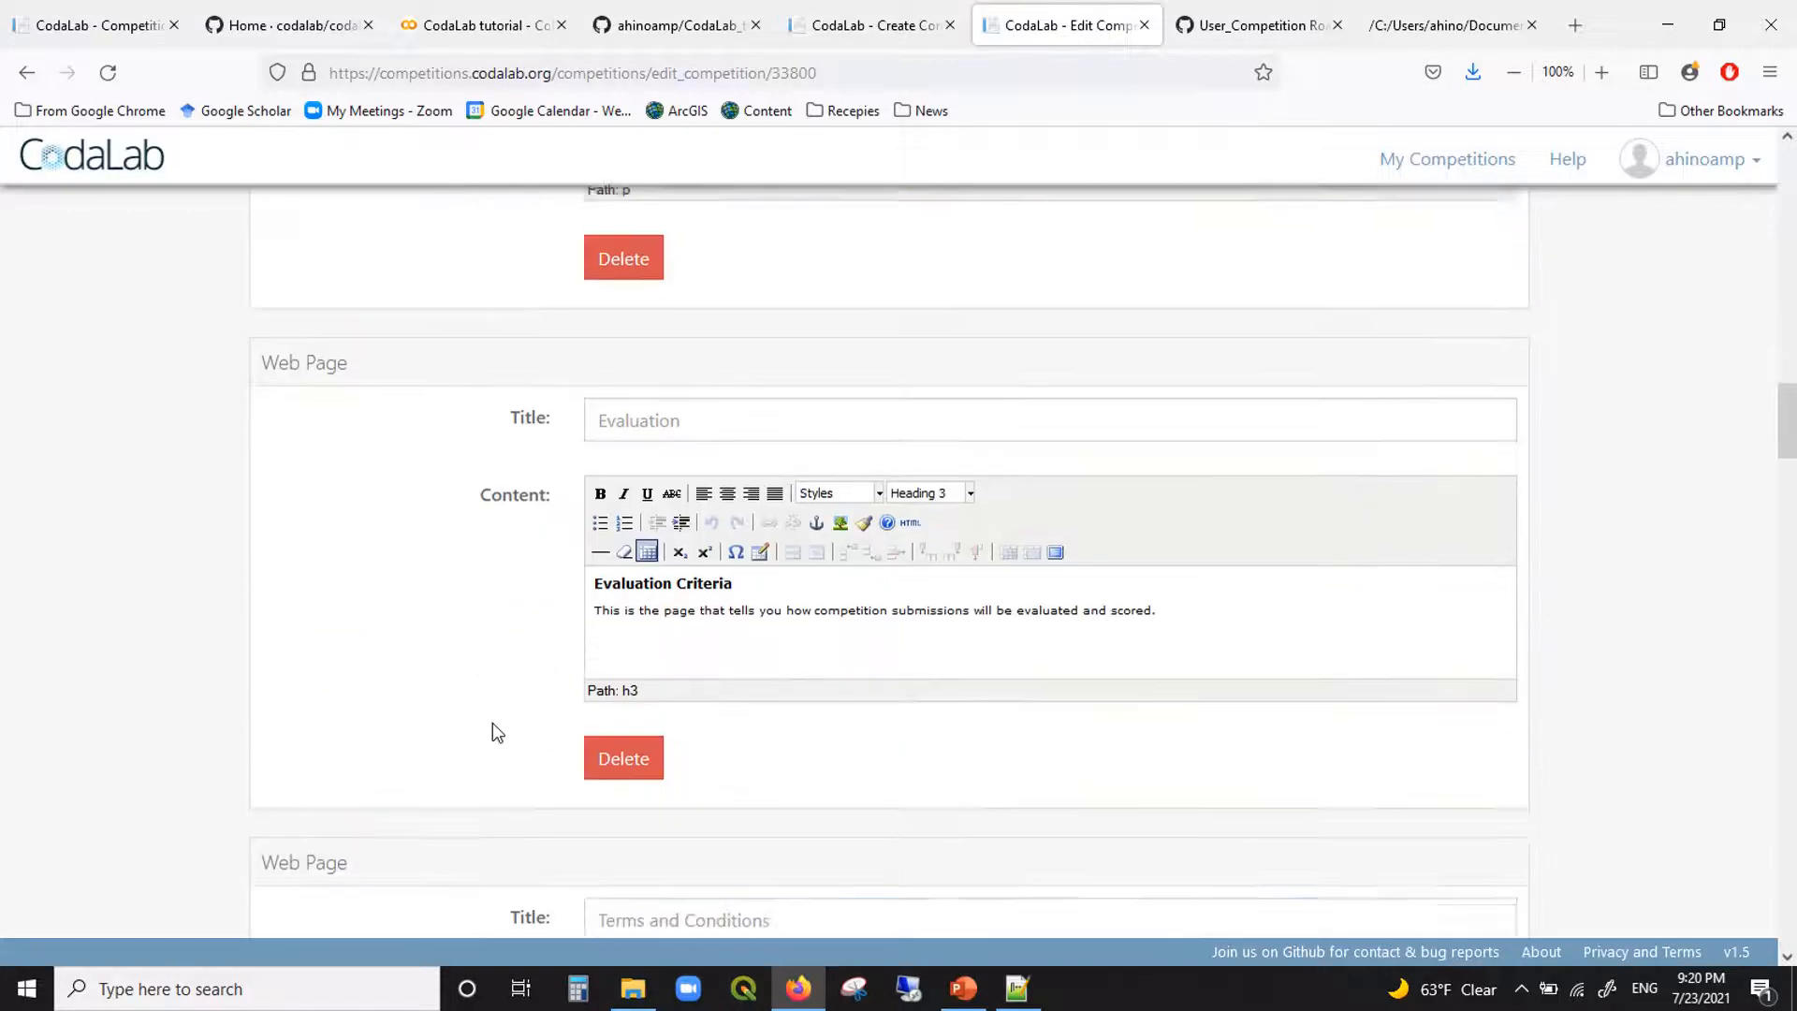
pyautogui.scroll(-12, 492, 723)
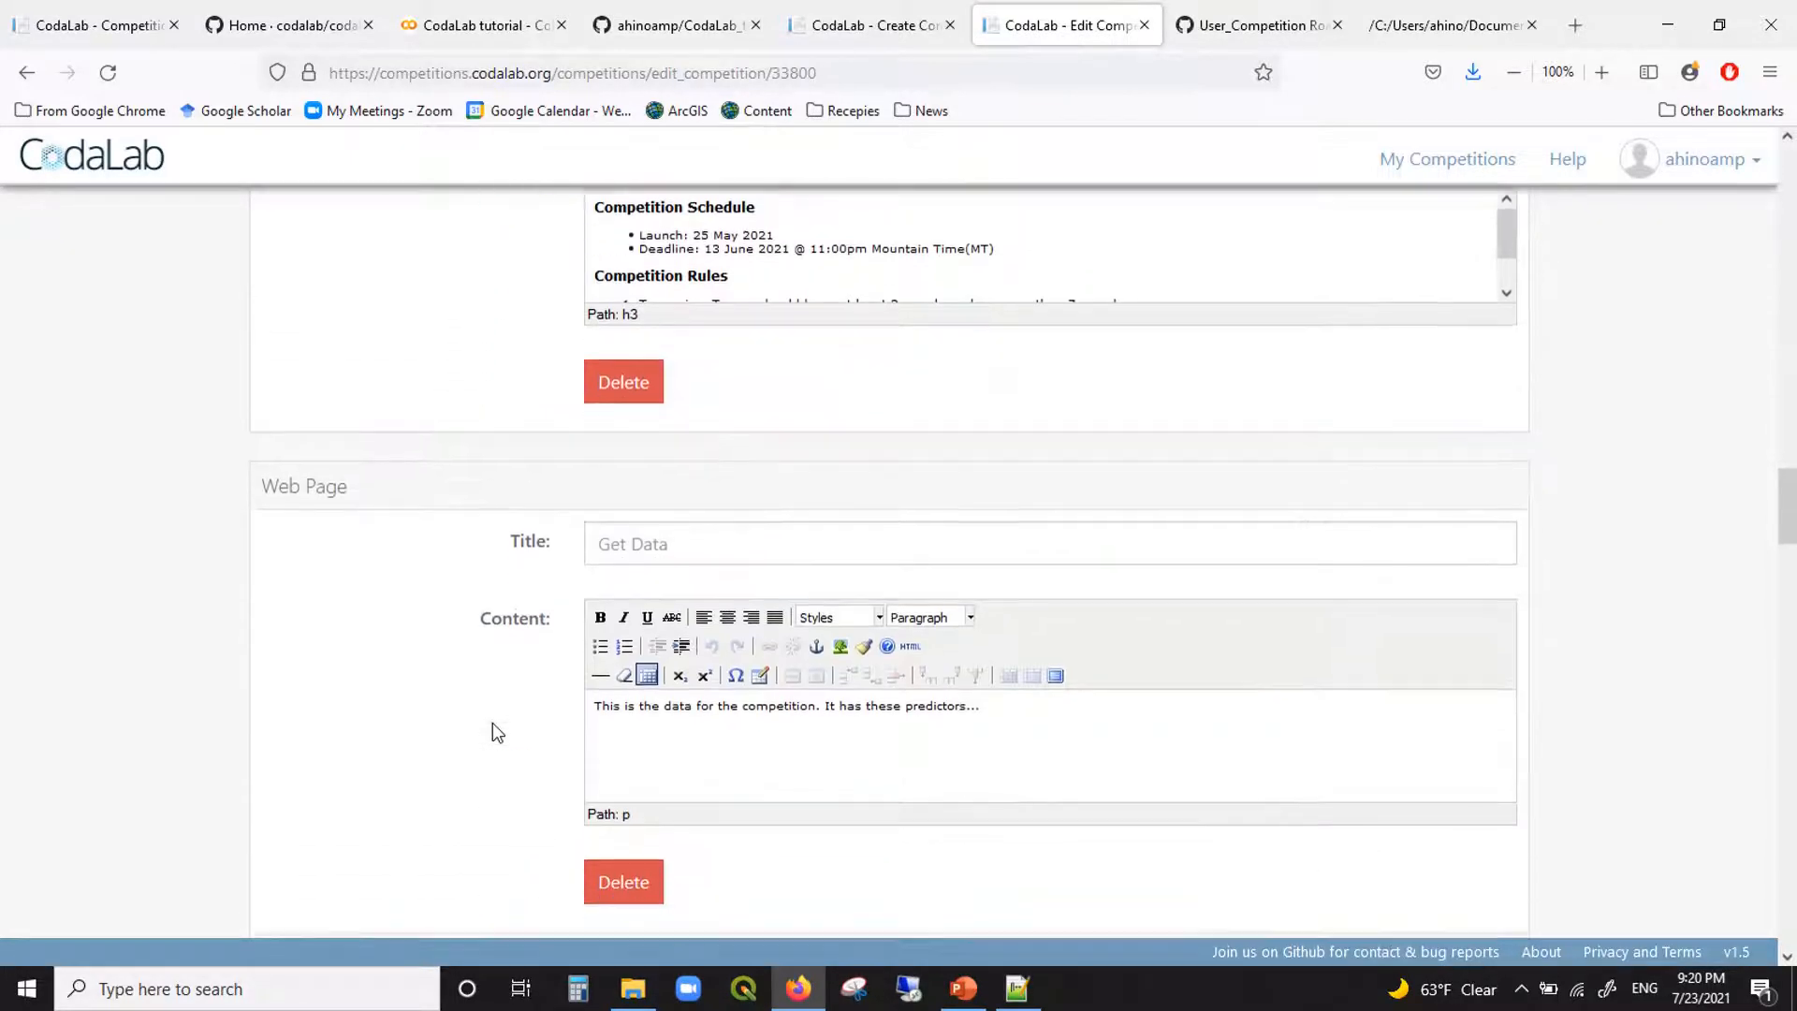
# Step: Examine the first competition phase's start date, submission limits, execution time limit, scoring, leaderboard mode and dataset settings
pyautogui.scroll(-6, 492, 723)
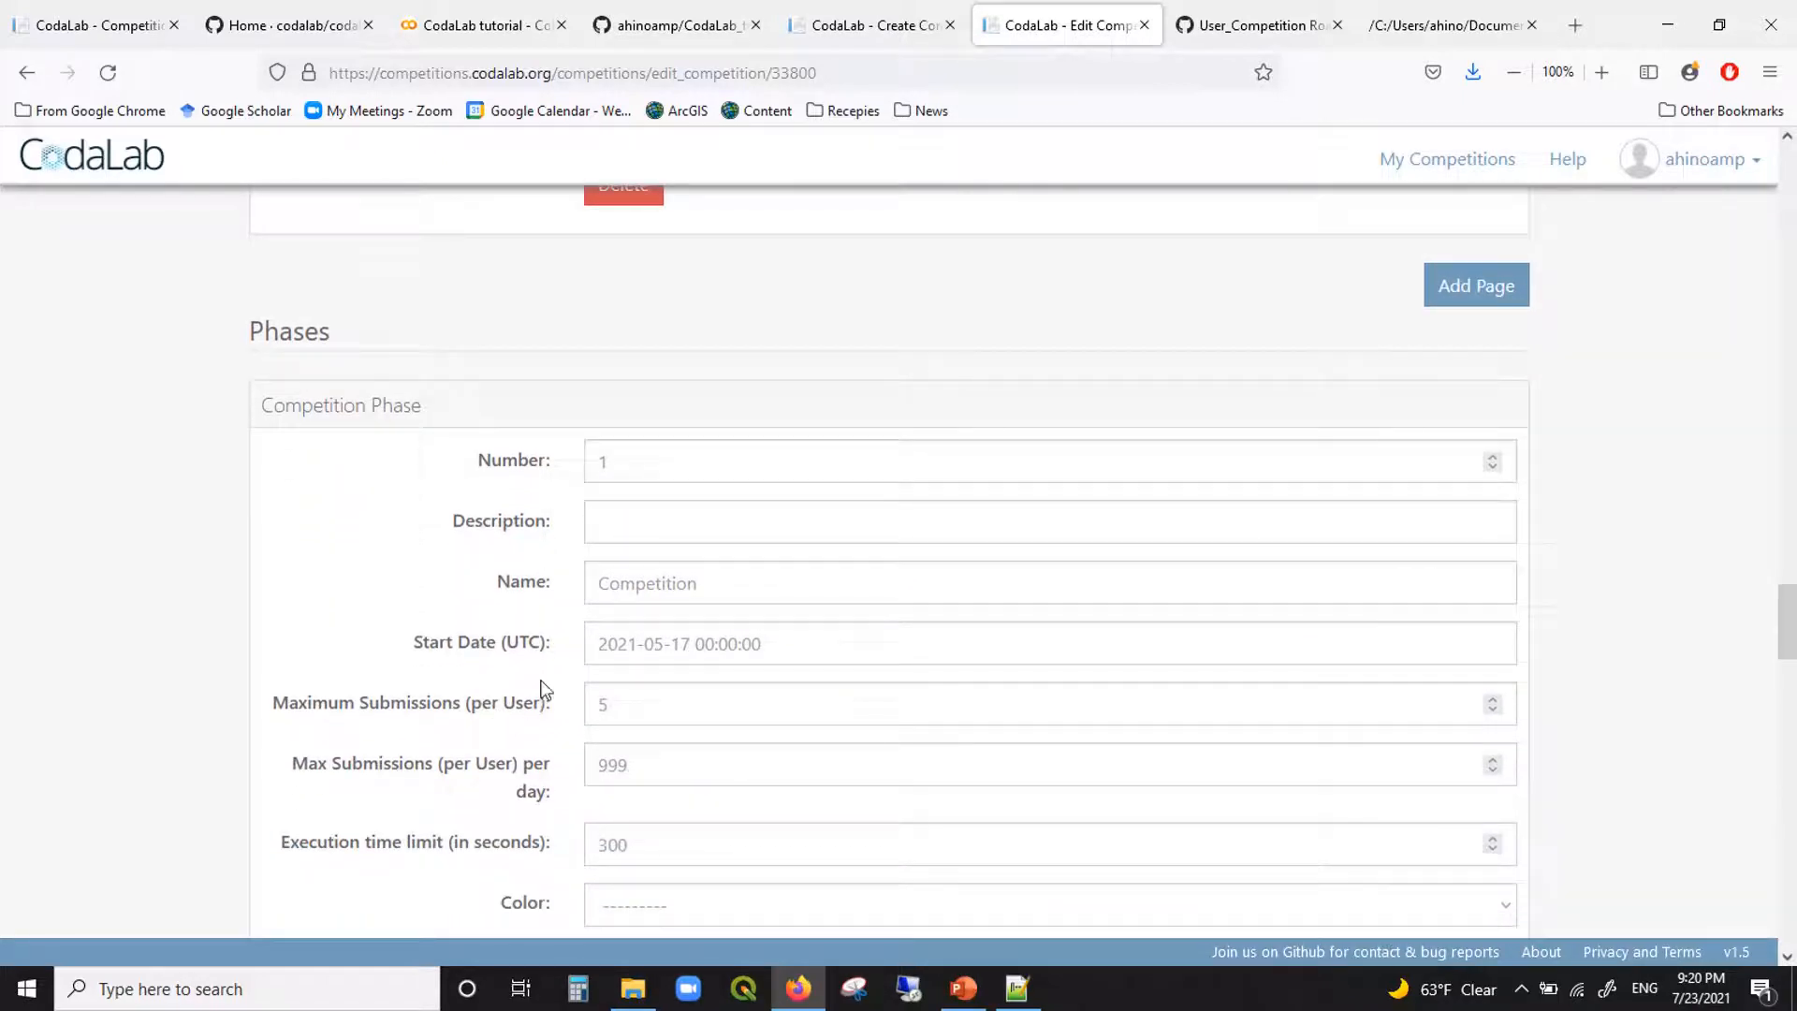
pyautogui.scroll(-1, 547, 685)
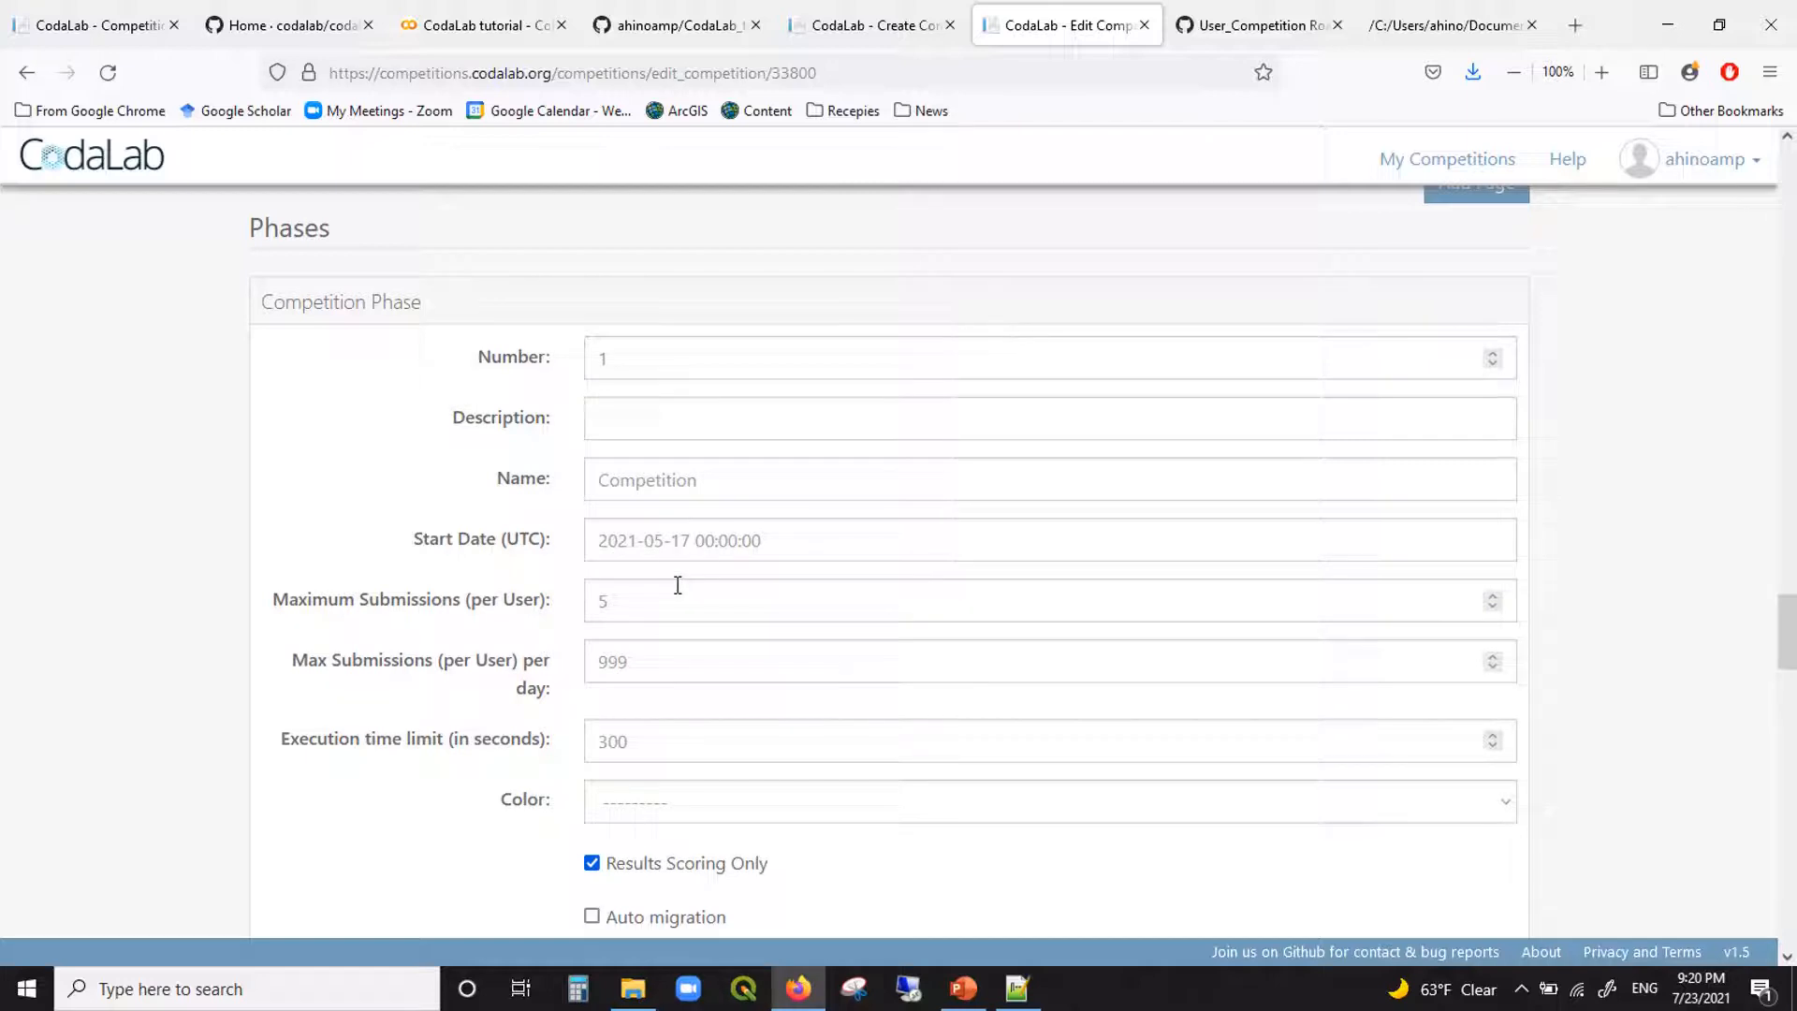
pyautogui.scroll(-2, 622, 647)
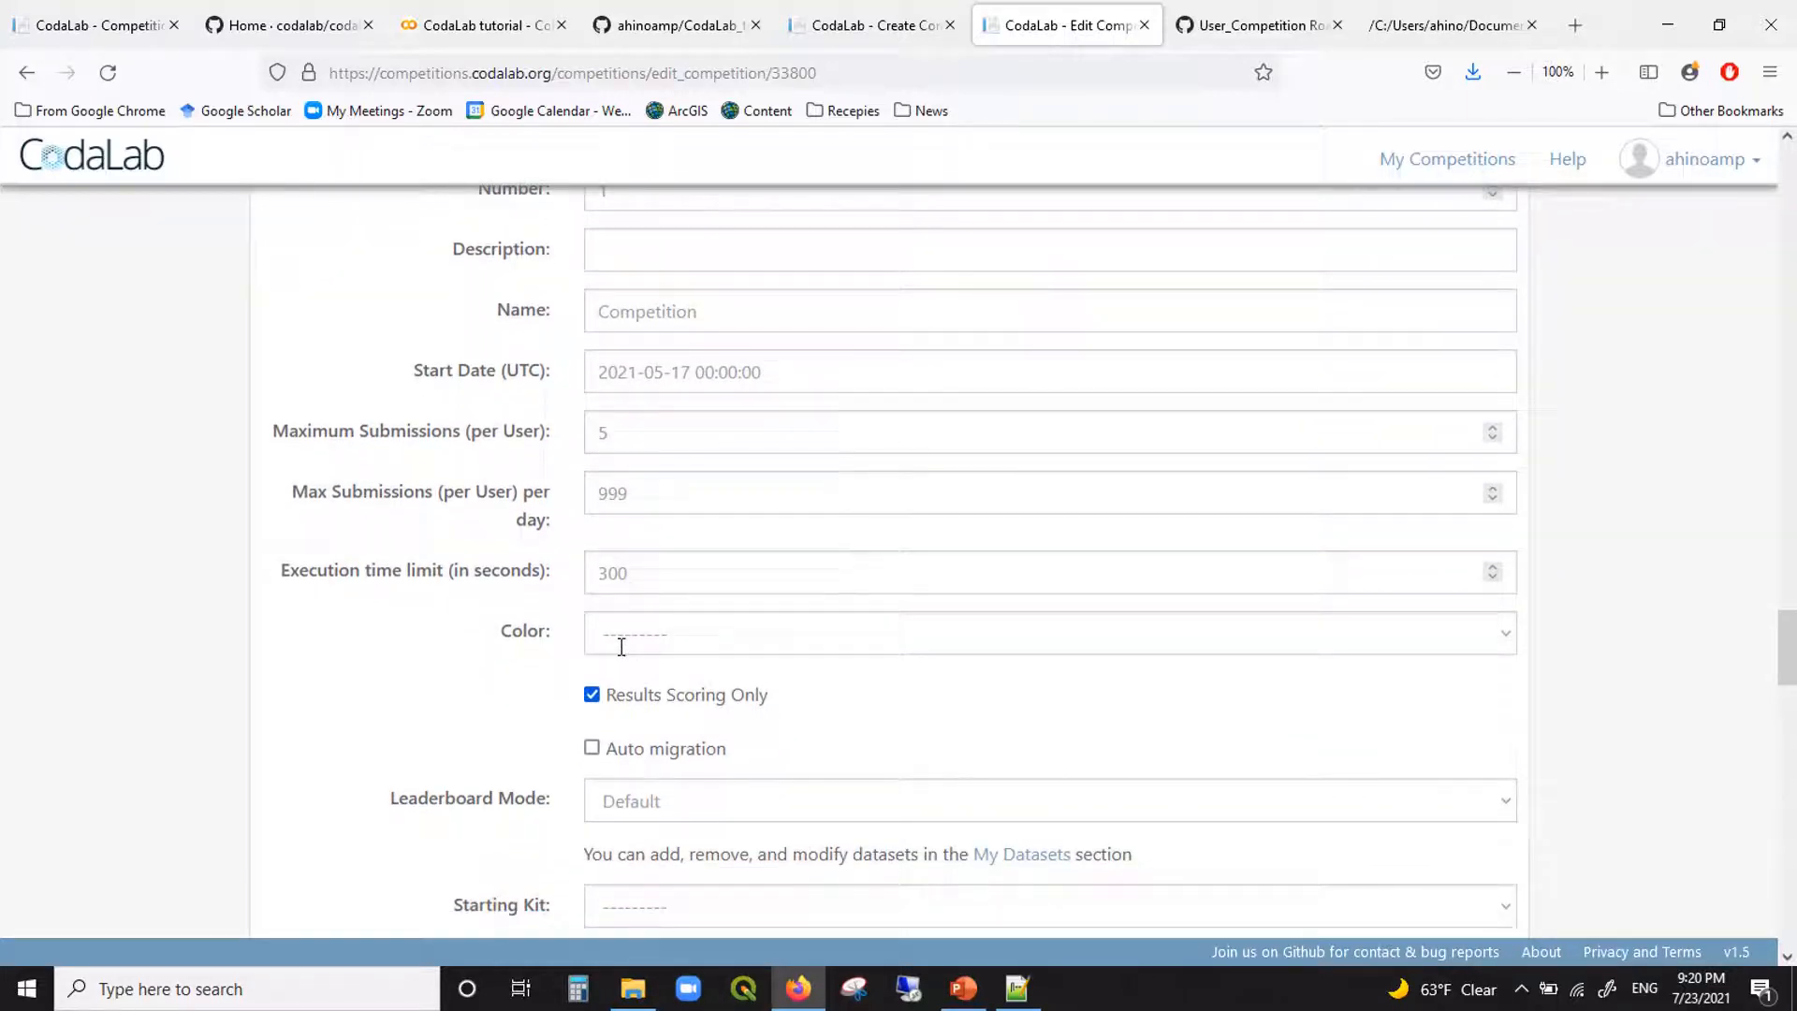
pyautogui.scroll(-1, 679, 589)
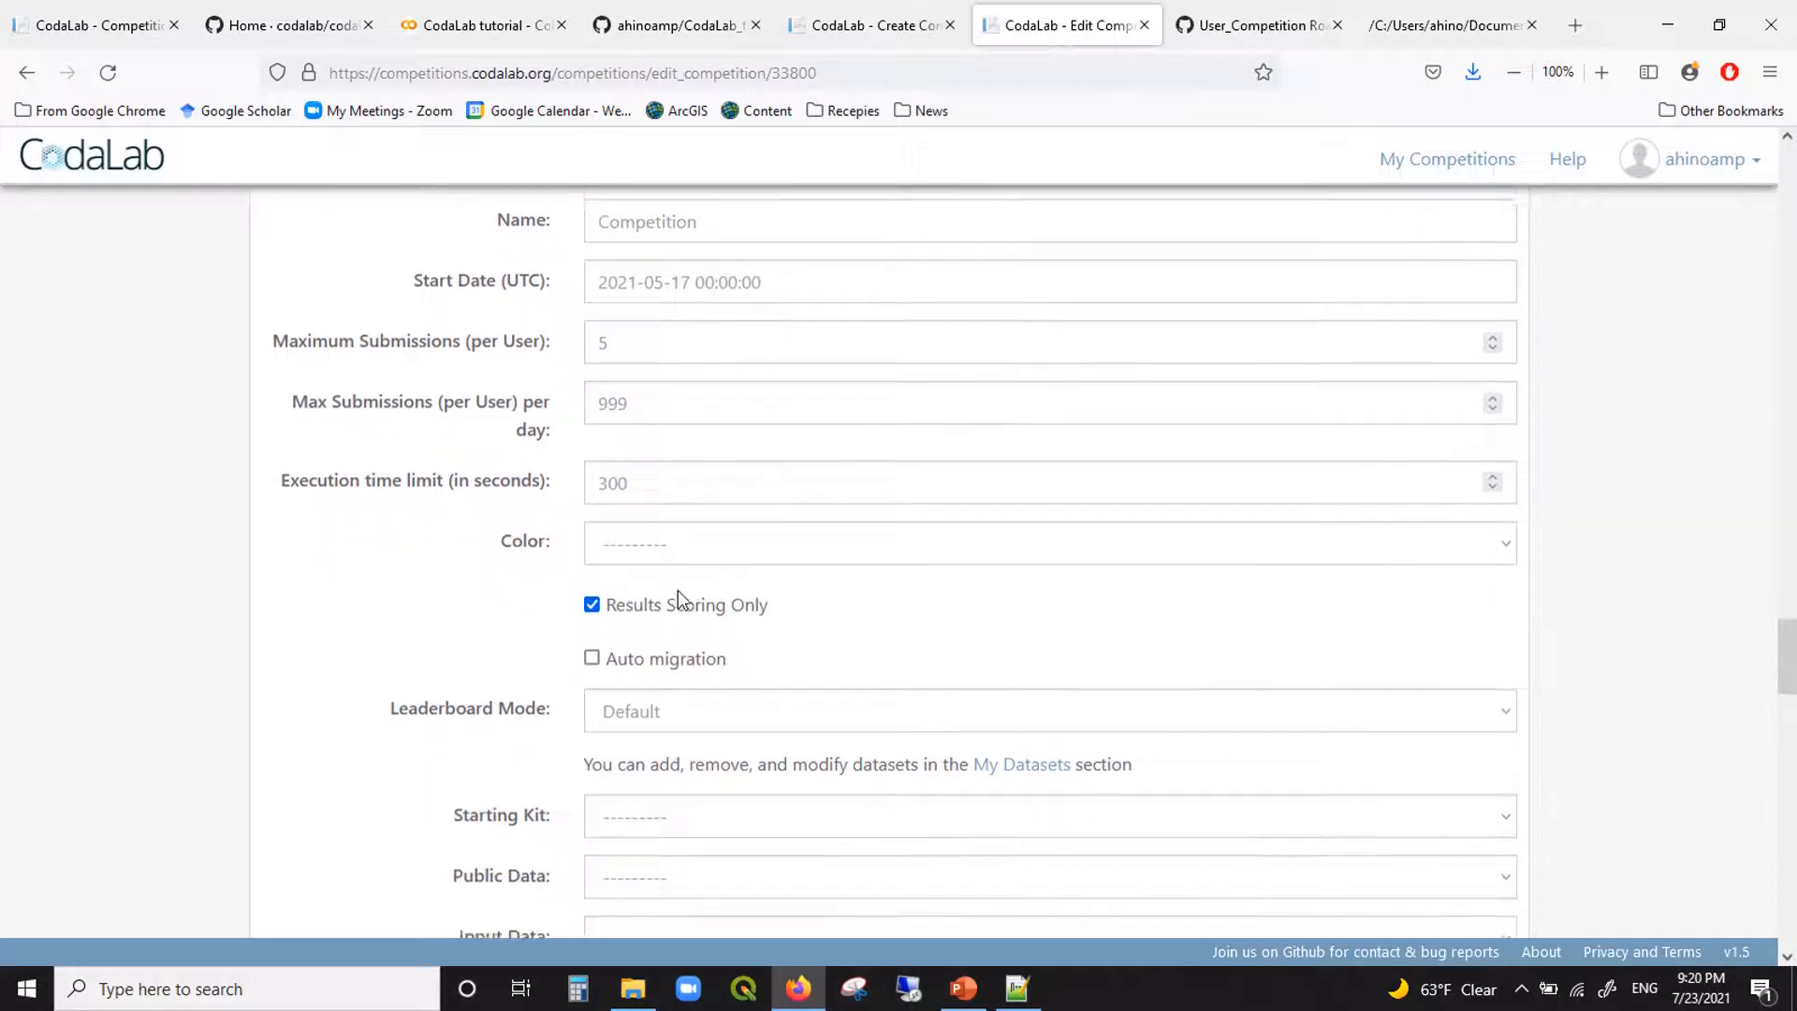
pyautogui.scroll(-1, 744, 589)
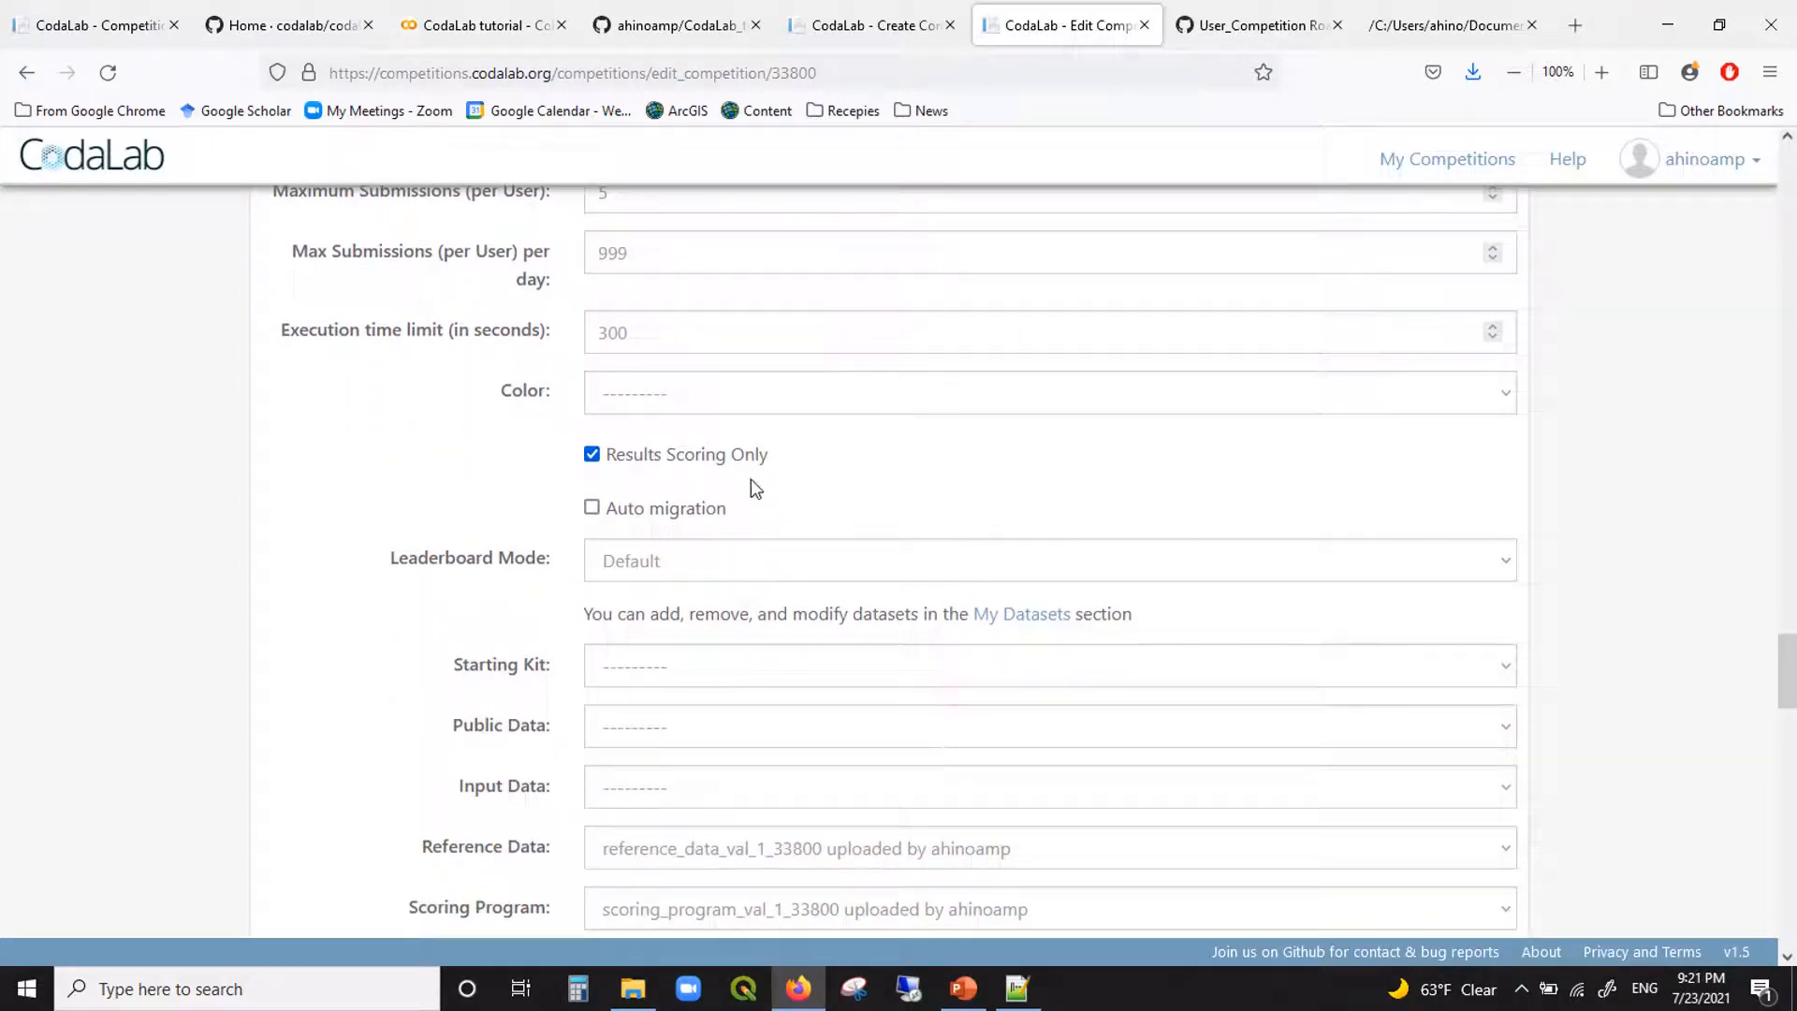
pyautogui.scroll(3, 752, 477)
pyautogui.scroll(1, 754, 479)
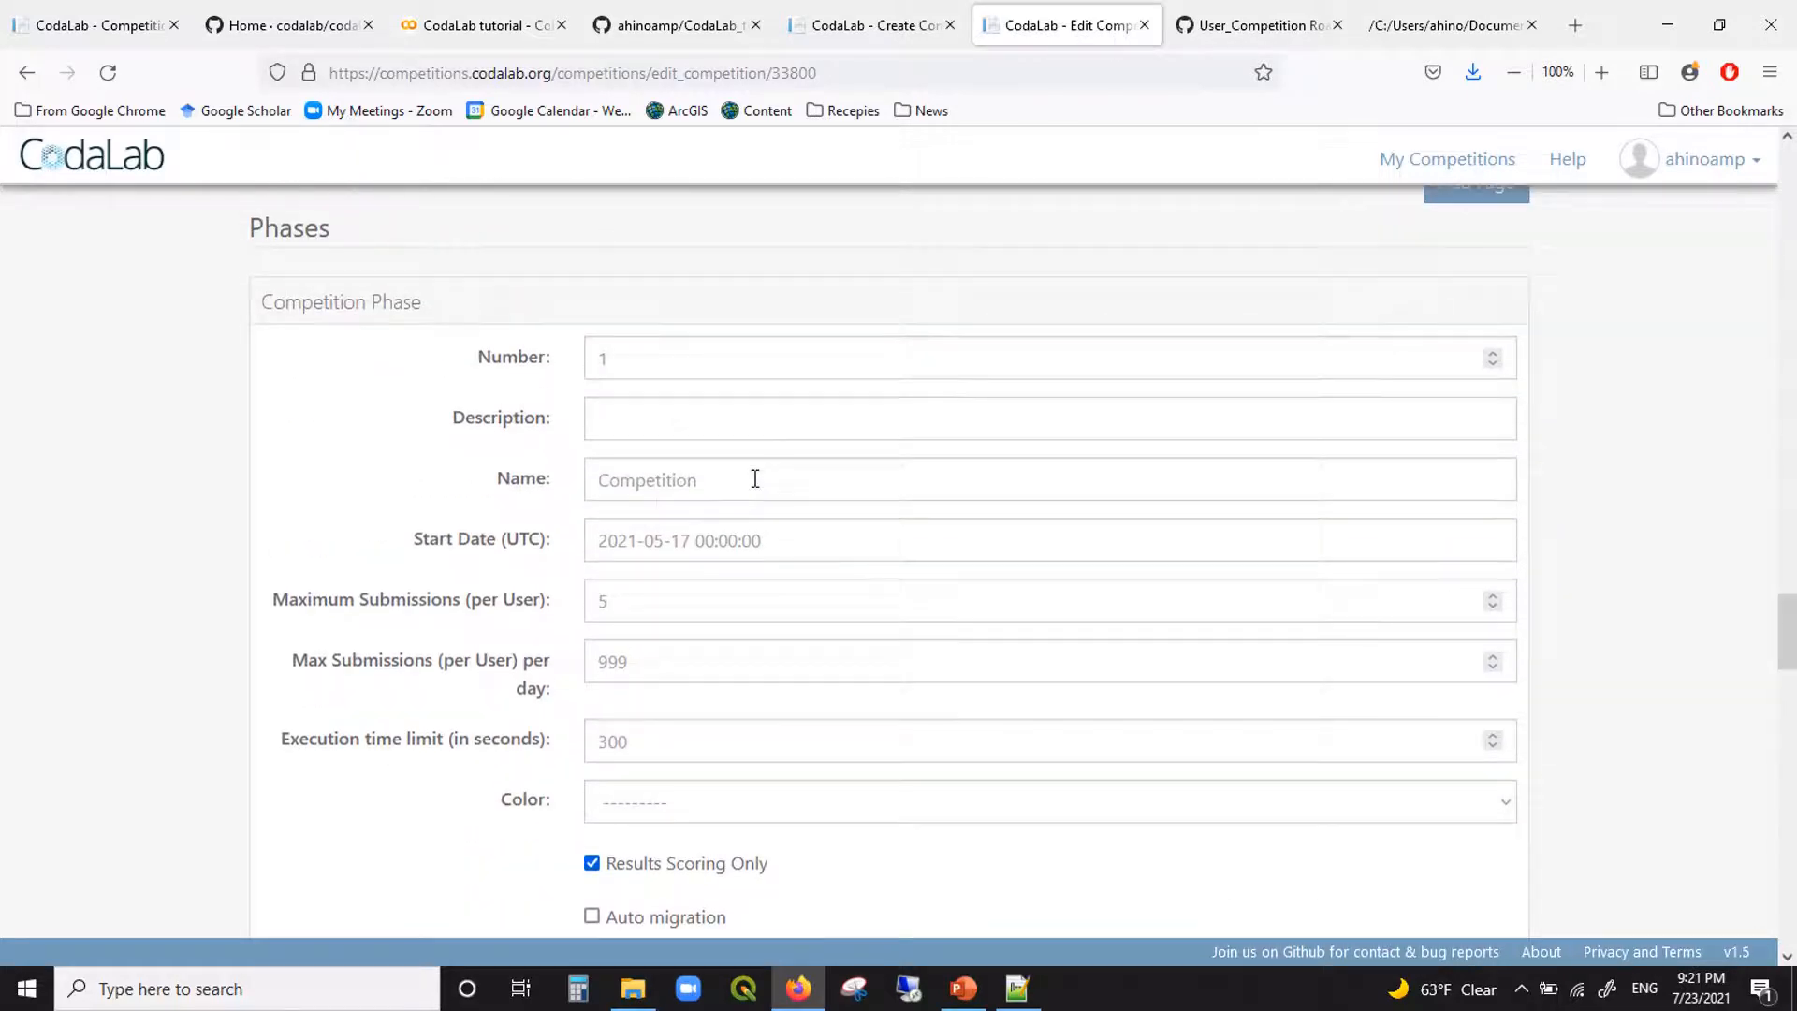
pyautogui.scroll(-4, 754, 479)
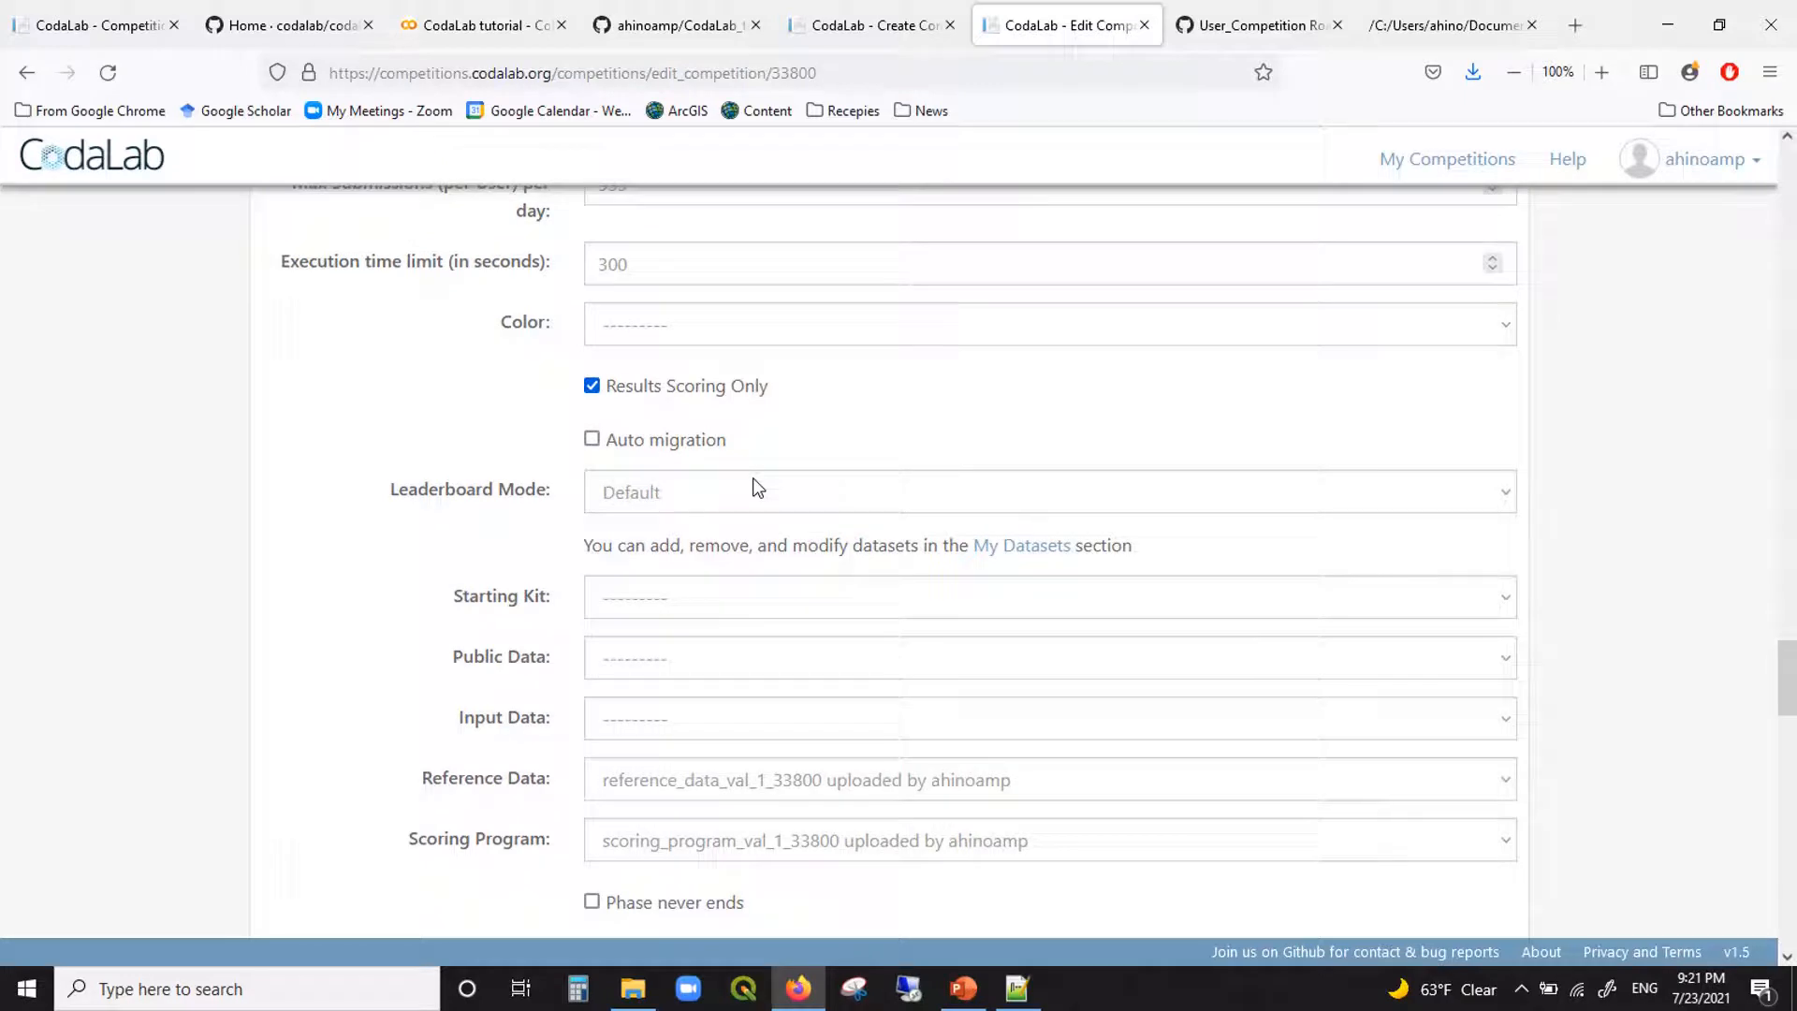
pyautogui.scroll(-1, 710, 601)
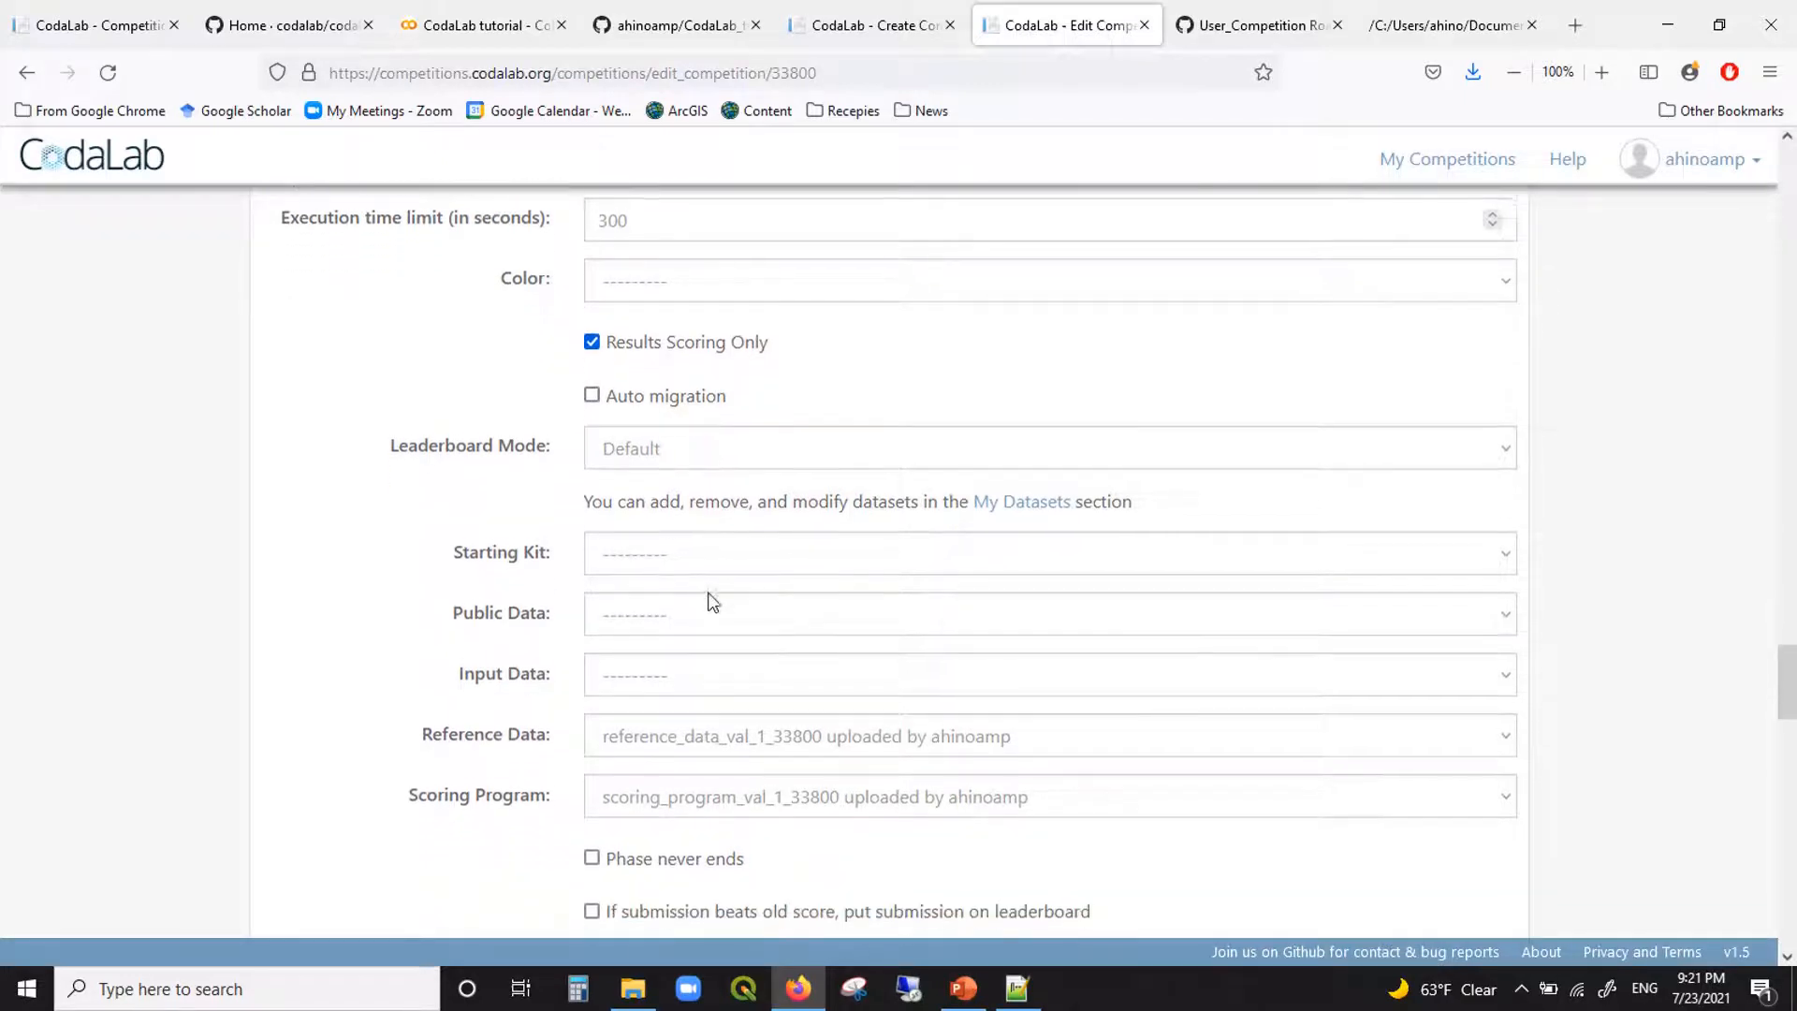
pyautogui.scroll(-1, 711, 601)
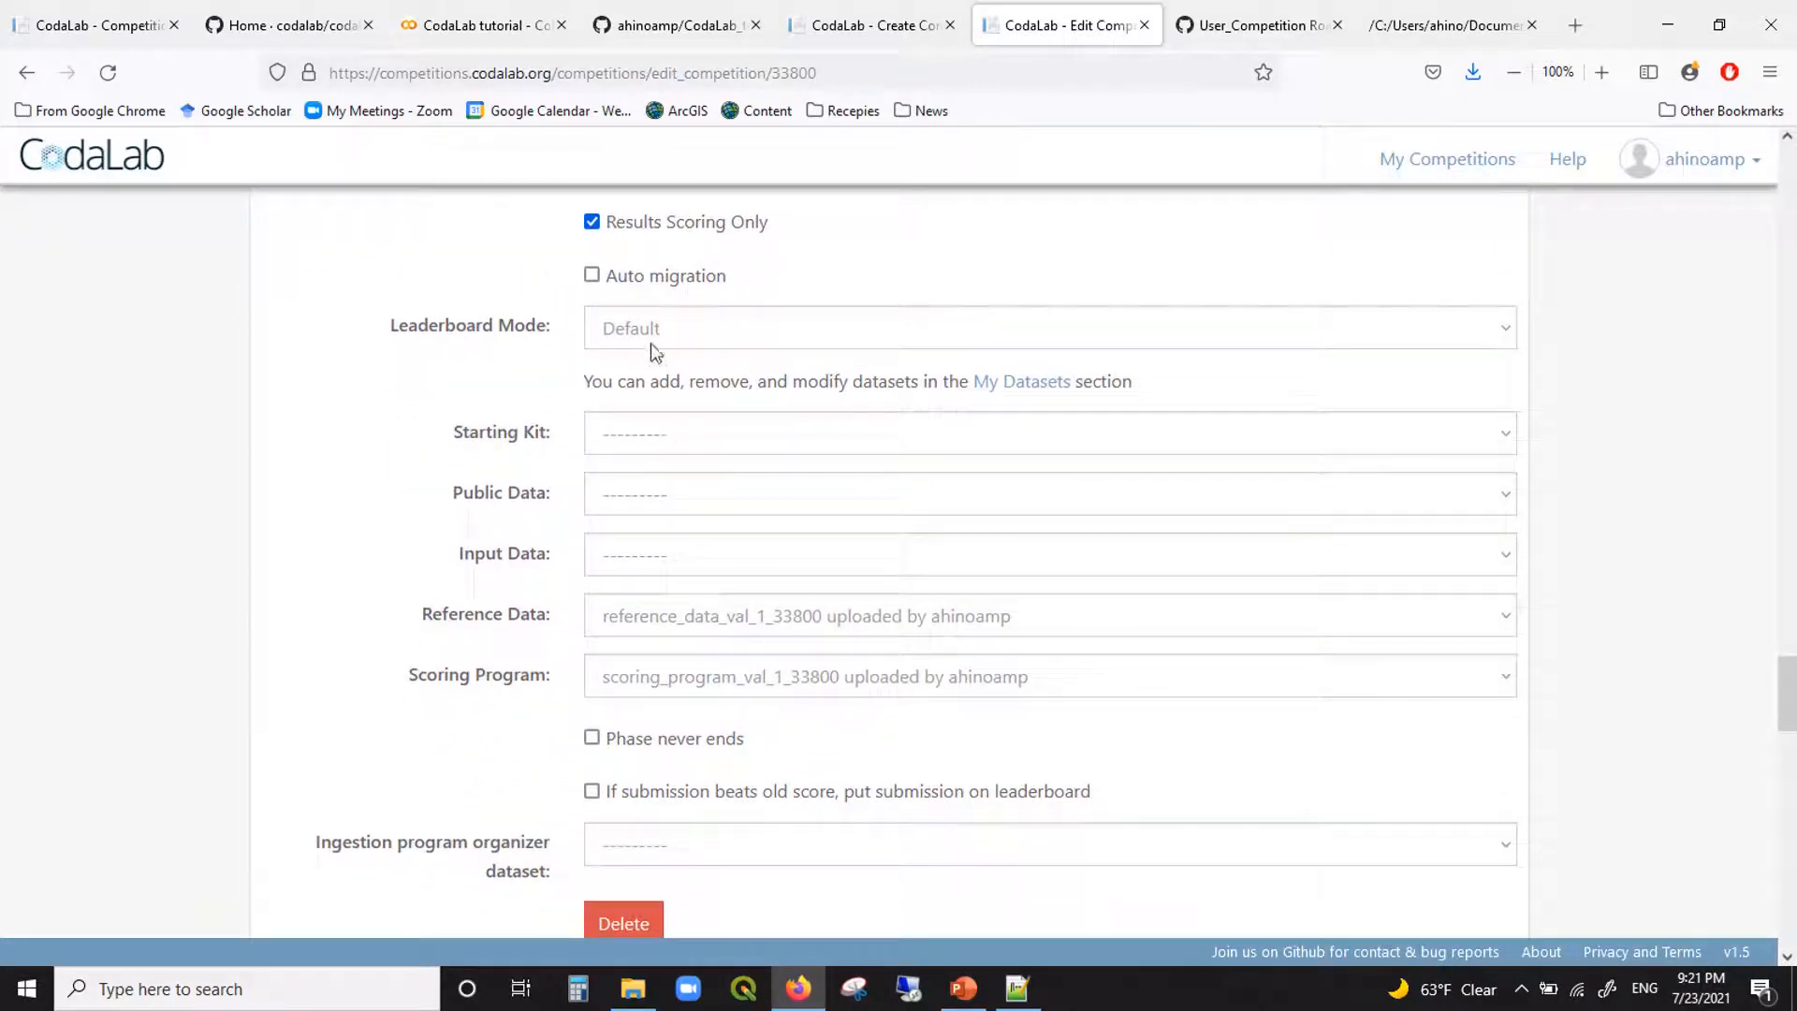
pyautogui.scroll(-2, 638, 537)
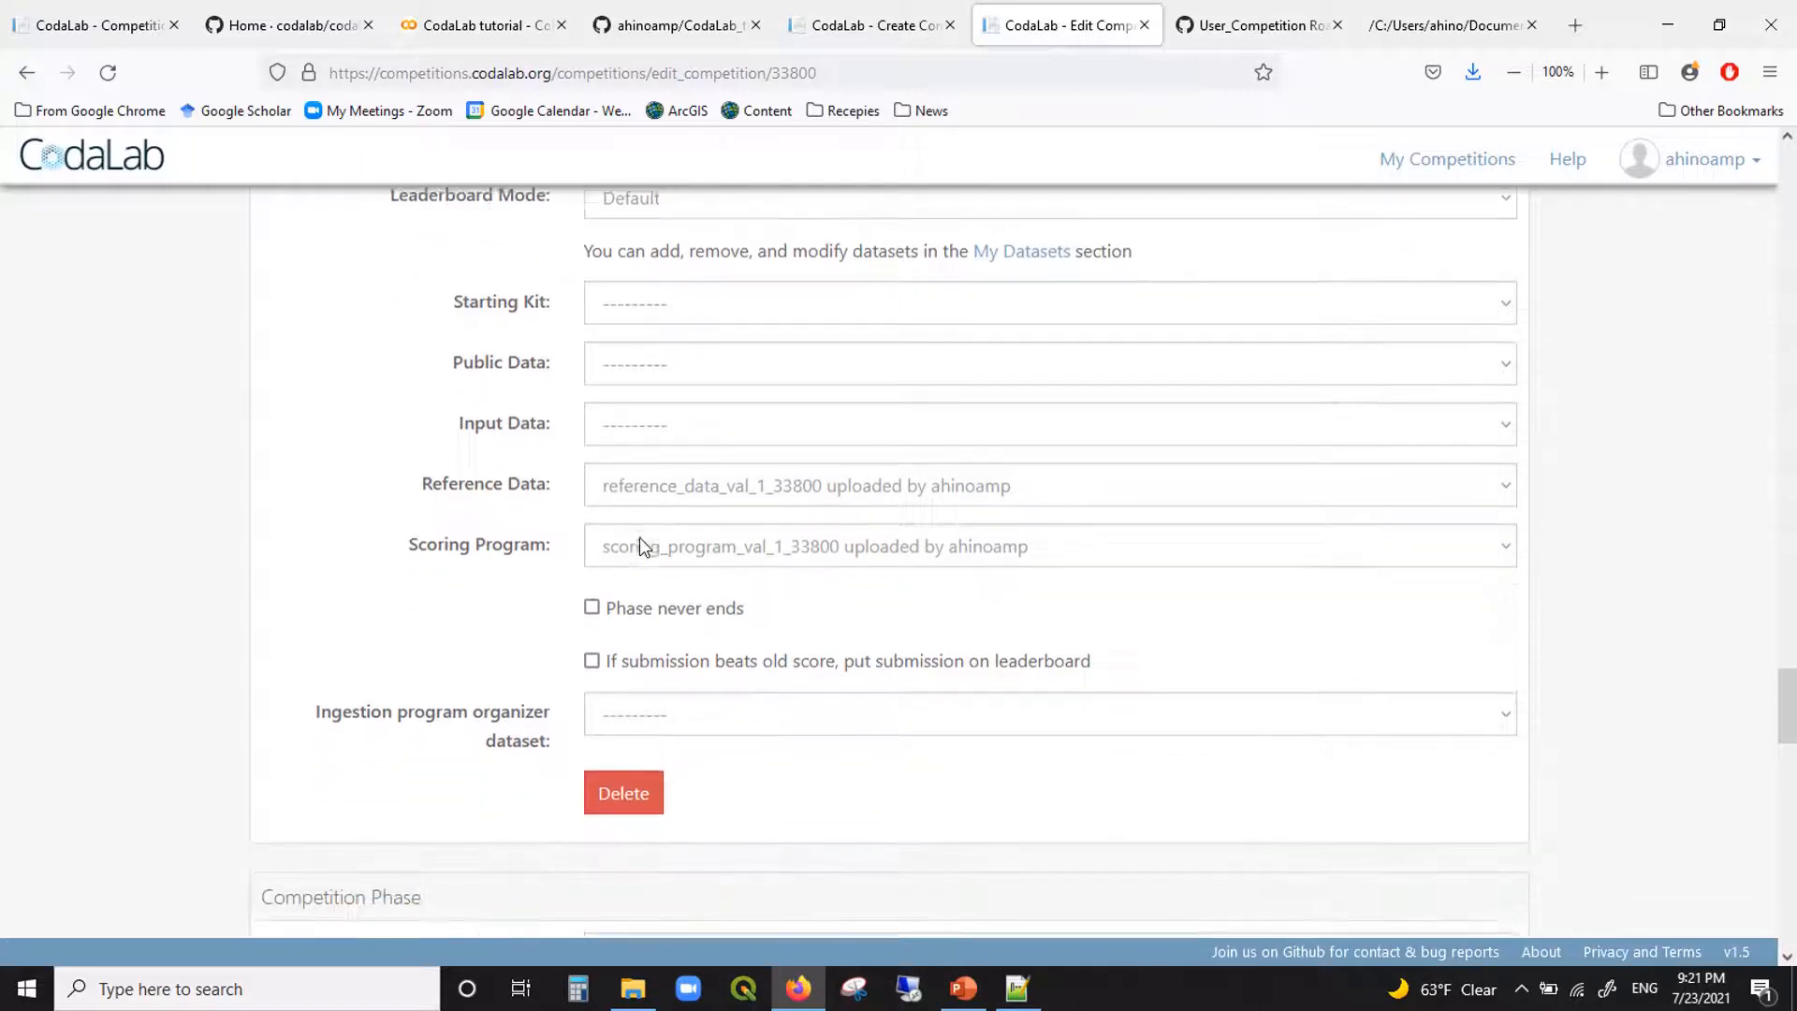
pyautogui.scroll(-2, 640, 540)
pyautogui.scroll(2, 642, 543)
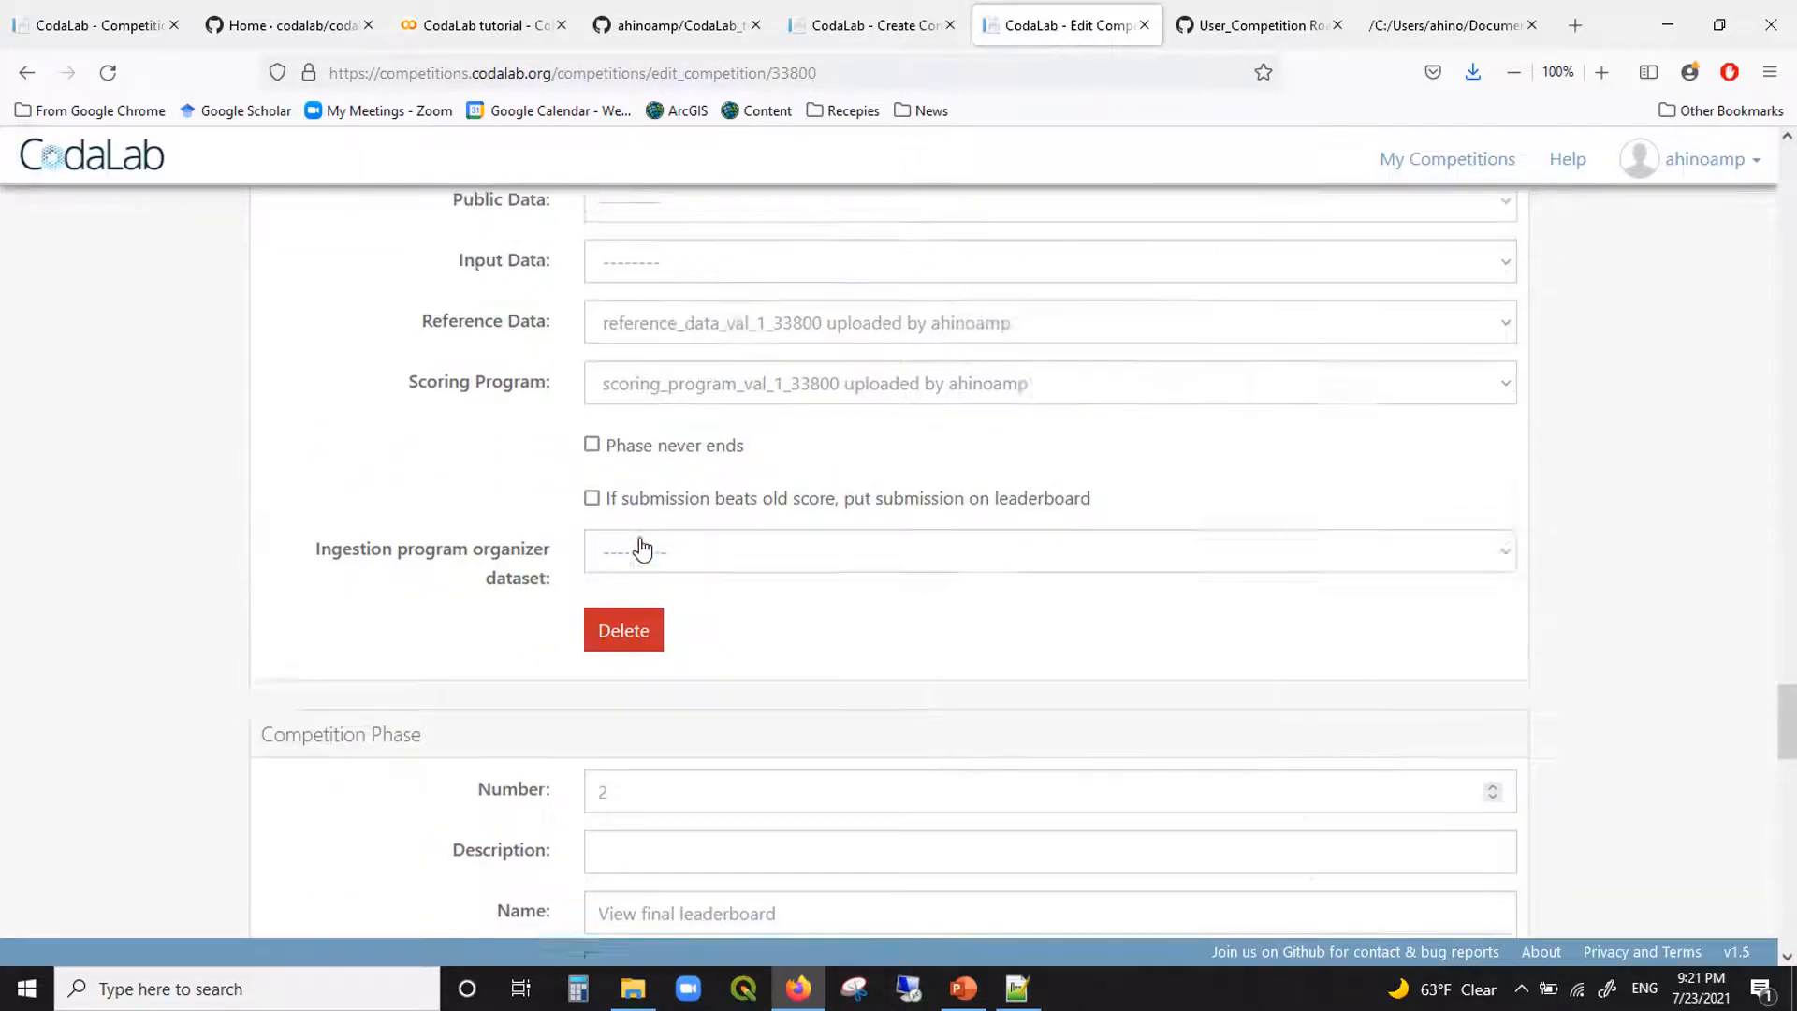
pyautogui.scroll(2, 641, 549)
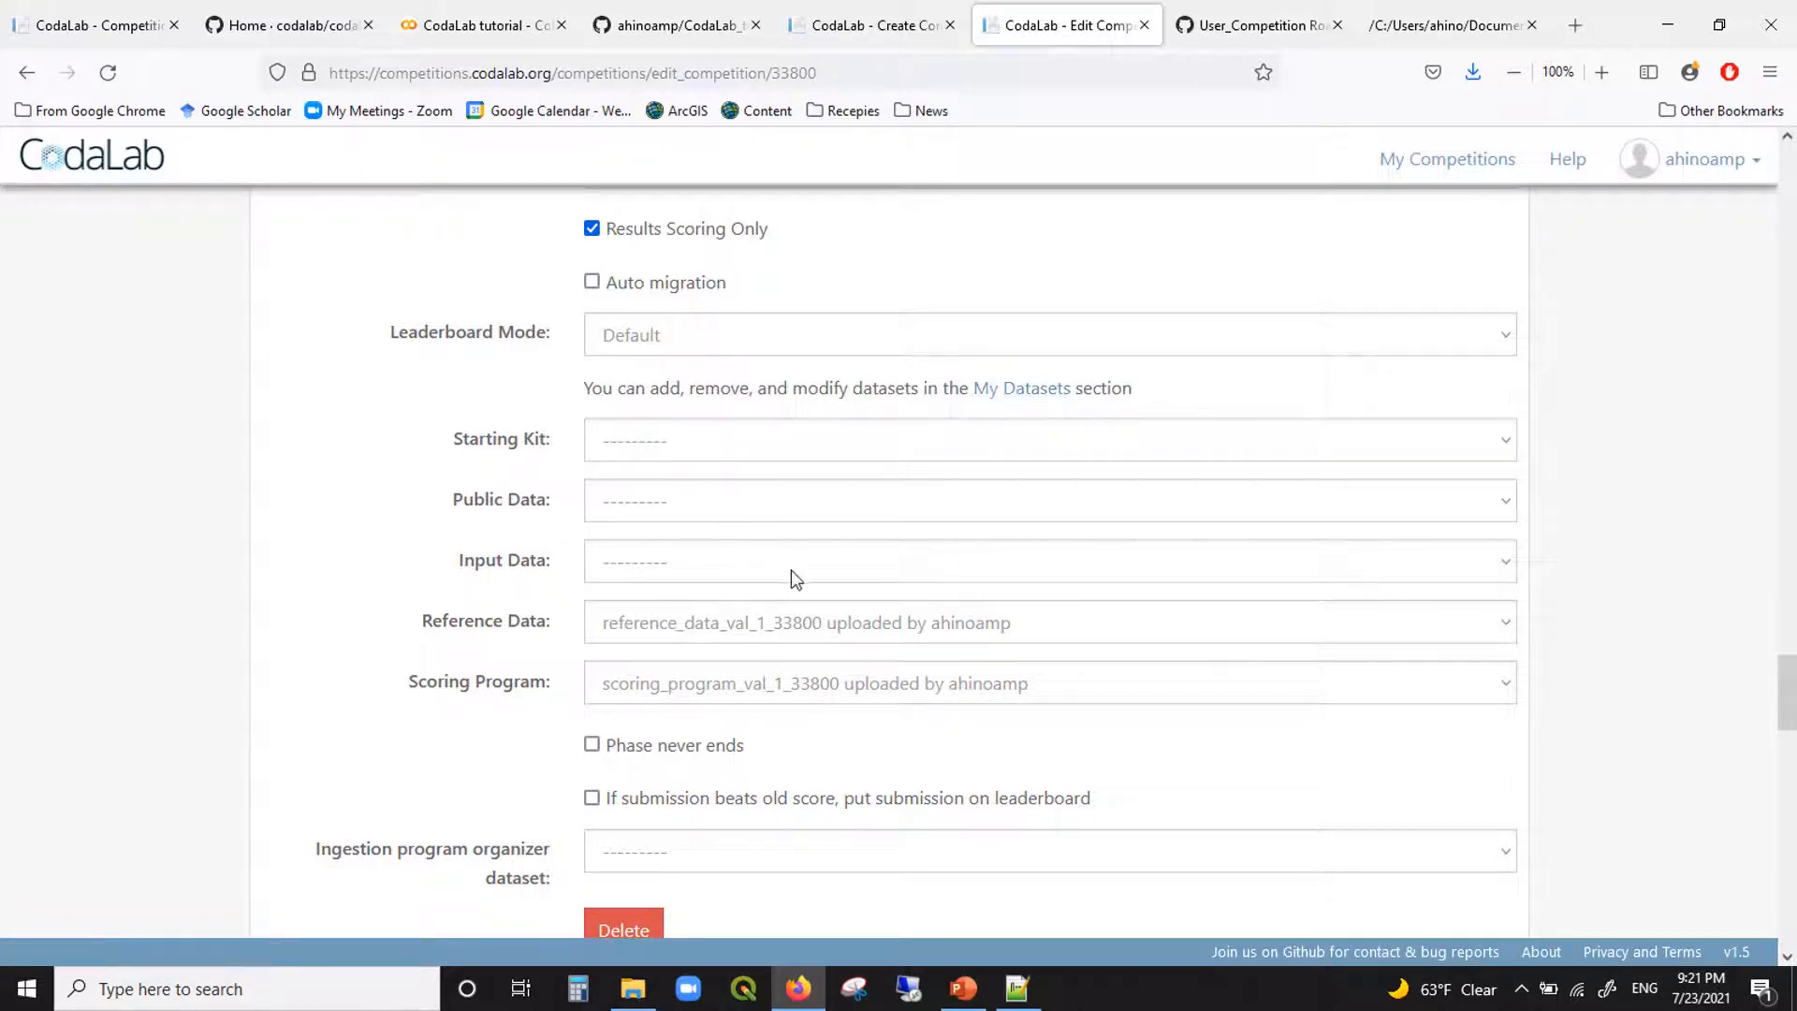
# Step: Open the My Datasets section in a separate tab and look through the list of uploaded datasets
pyautogui.rightClick(1039, 389)
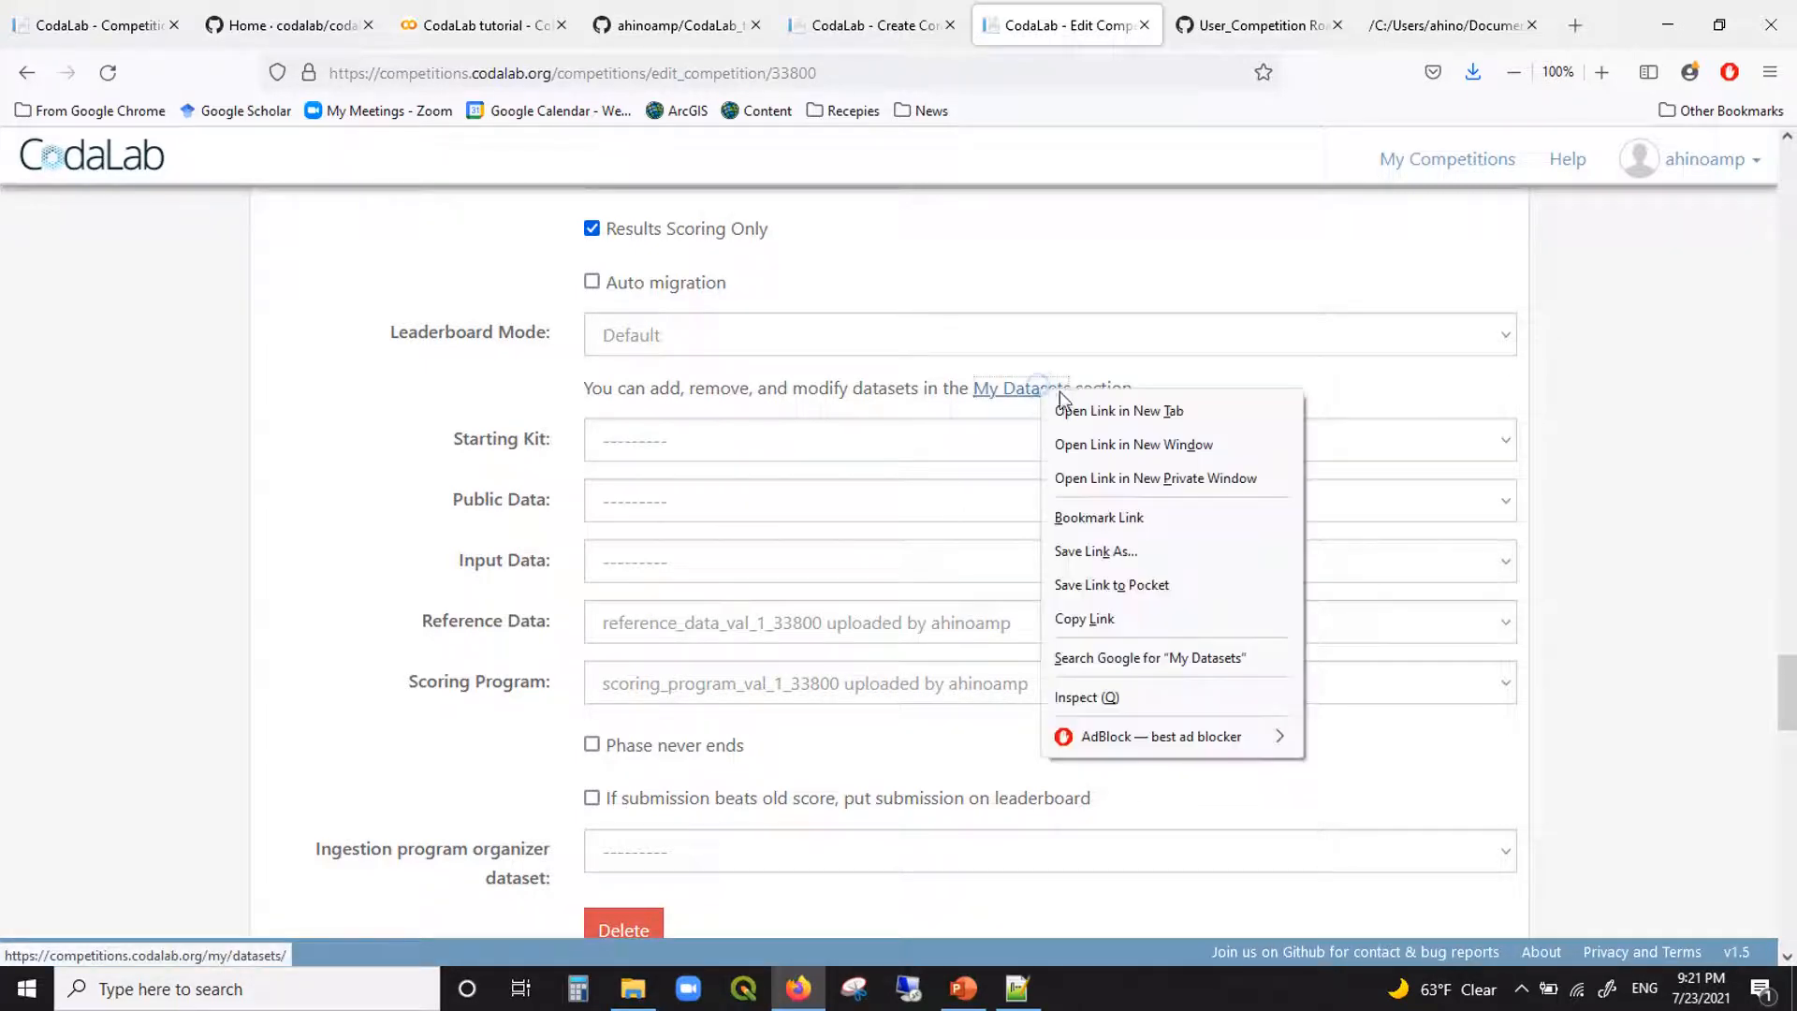
pyautogui.click(1084, 413)
pyautogui.click(1088, 28)
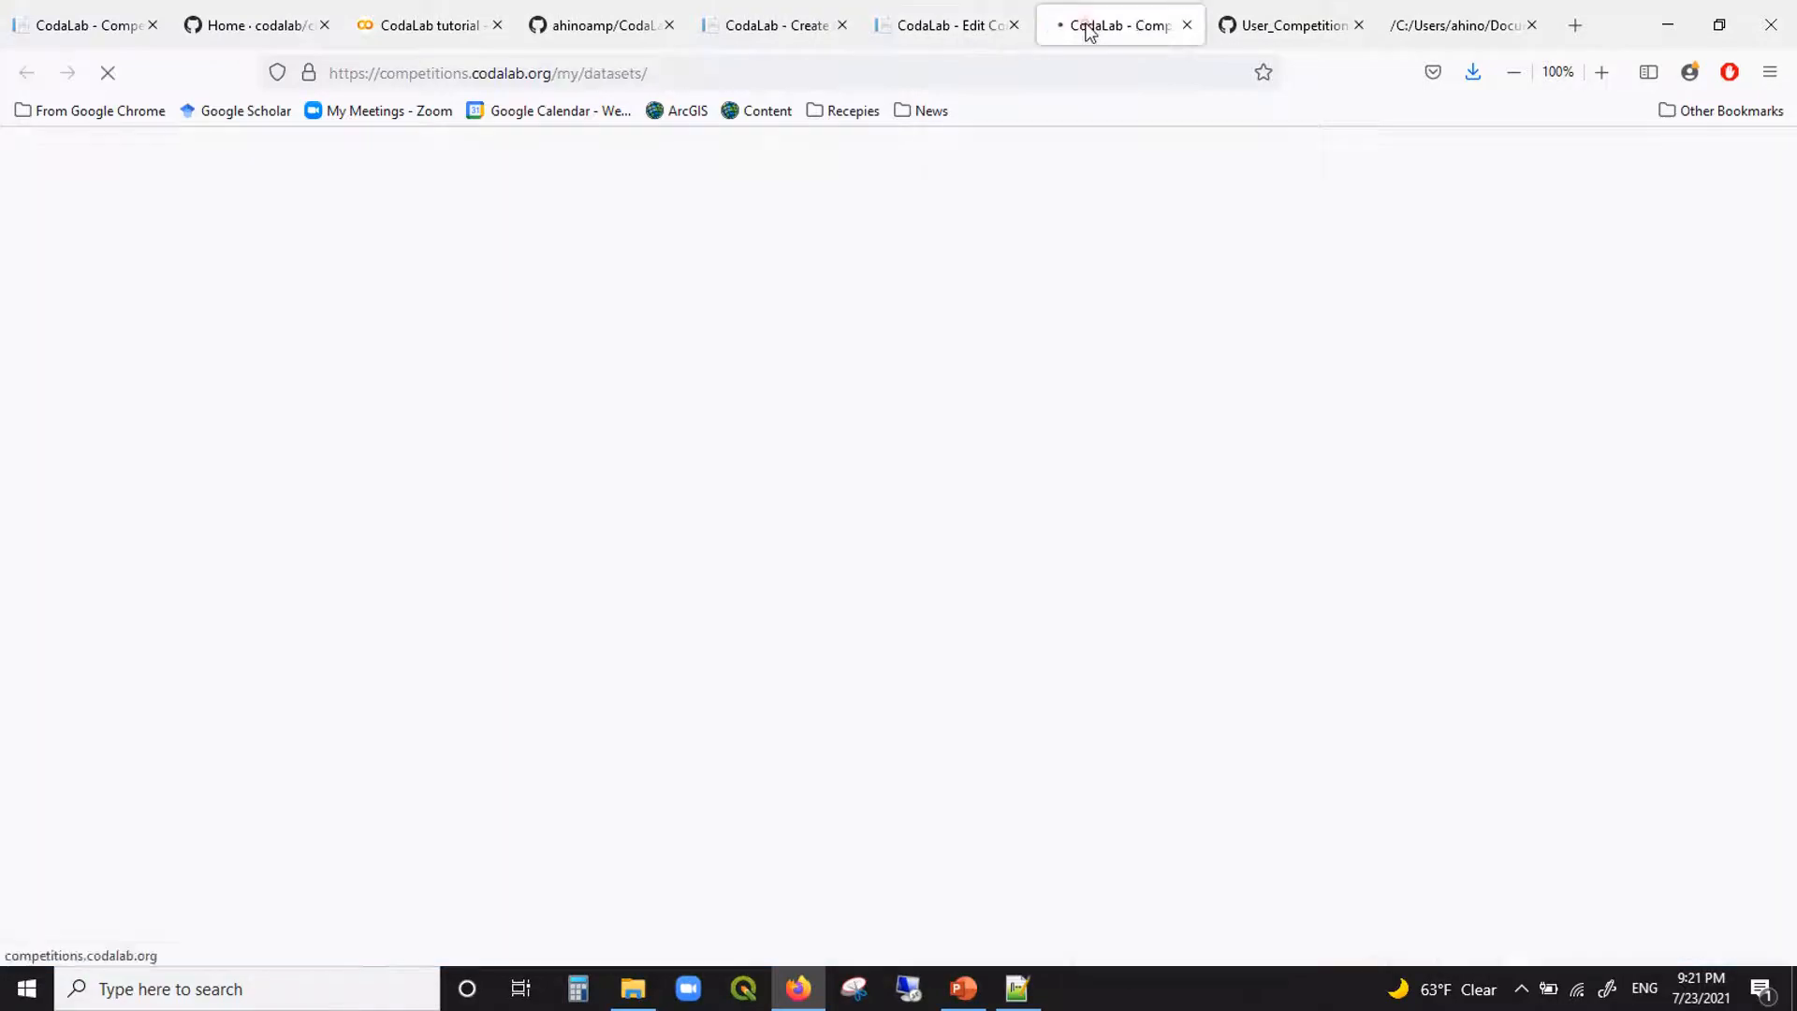
pyautogui.scroll(-14, 931, 519)
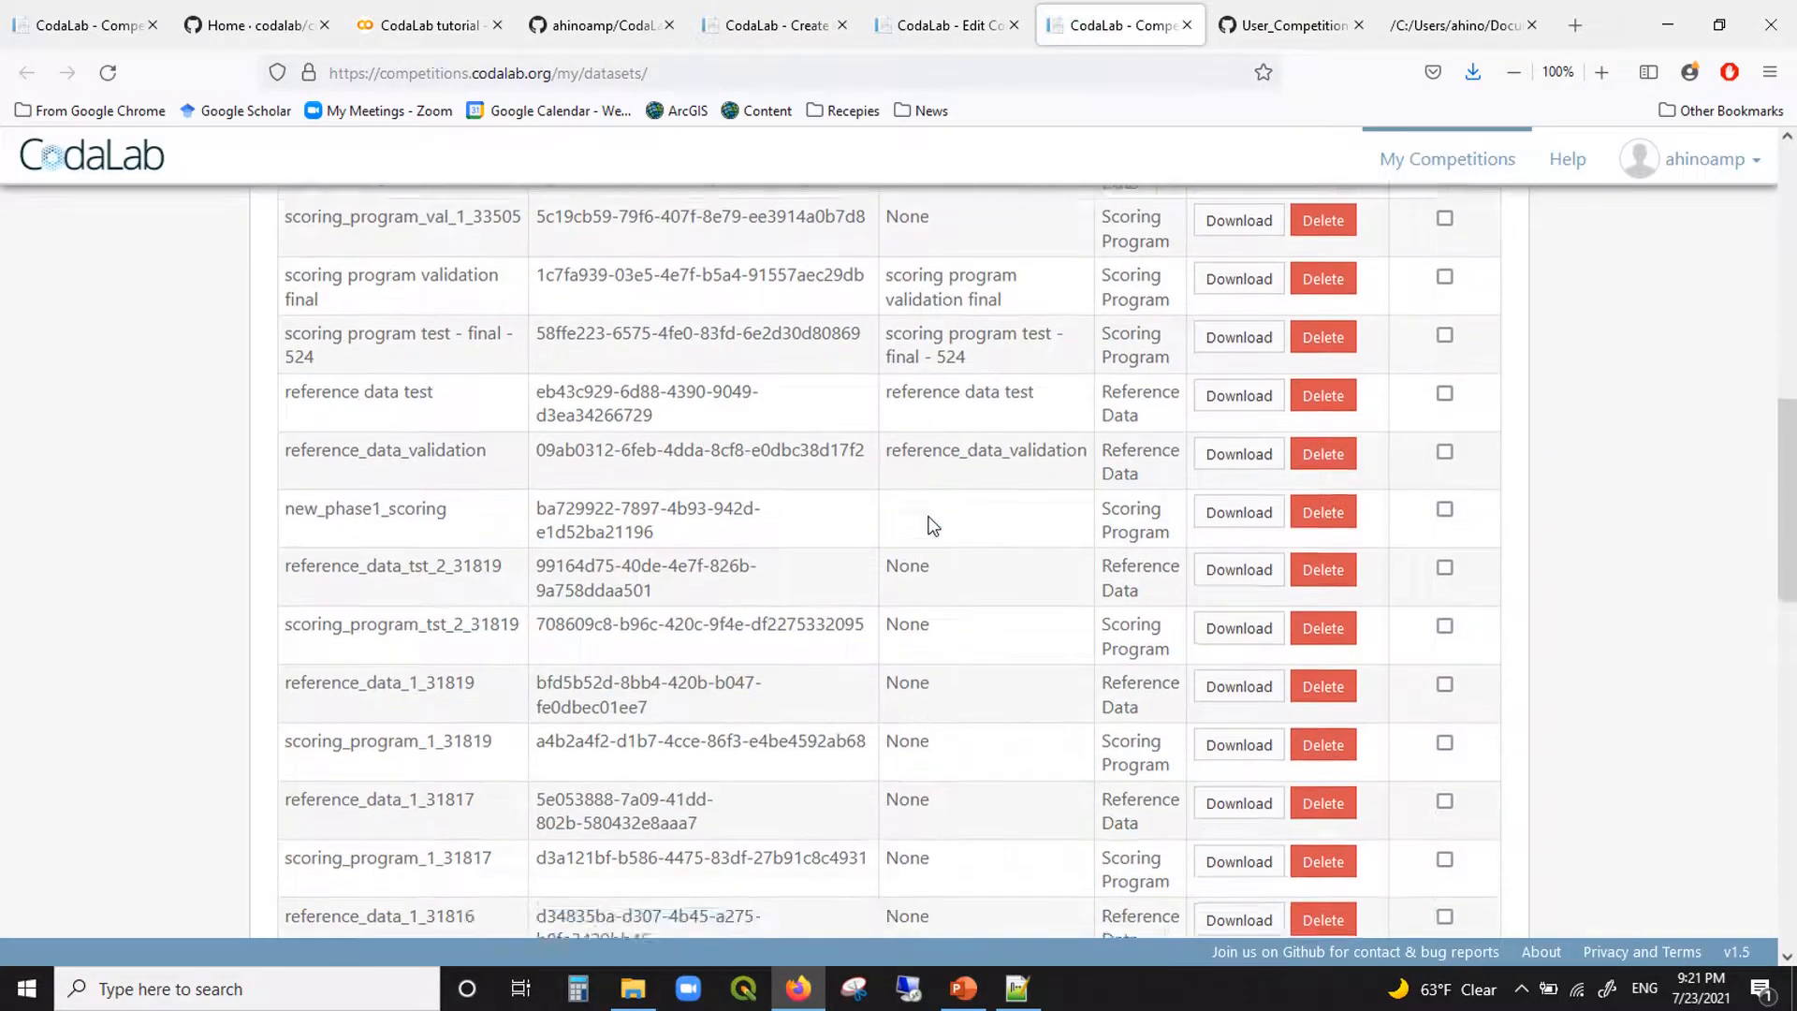
pyautogui.scroll(15, 930, 524)
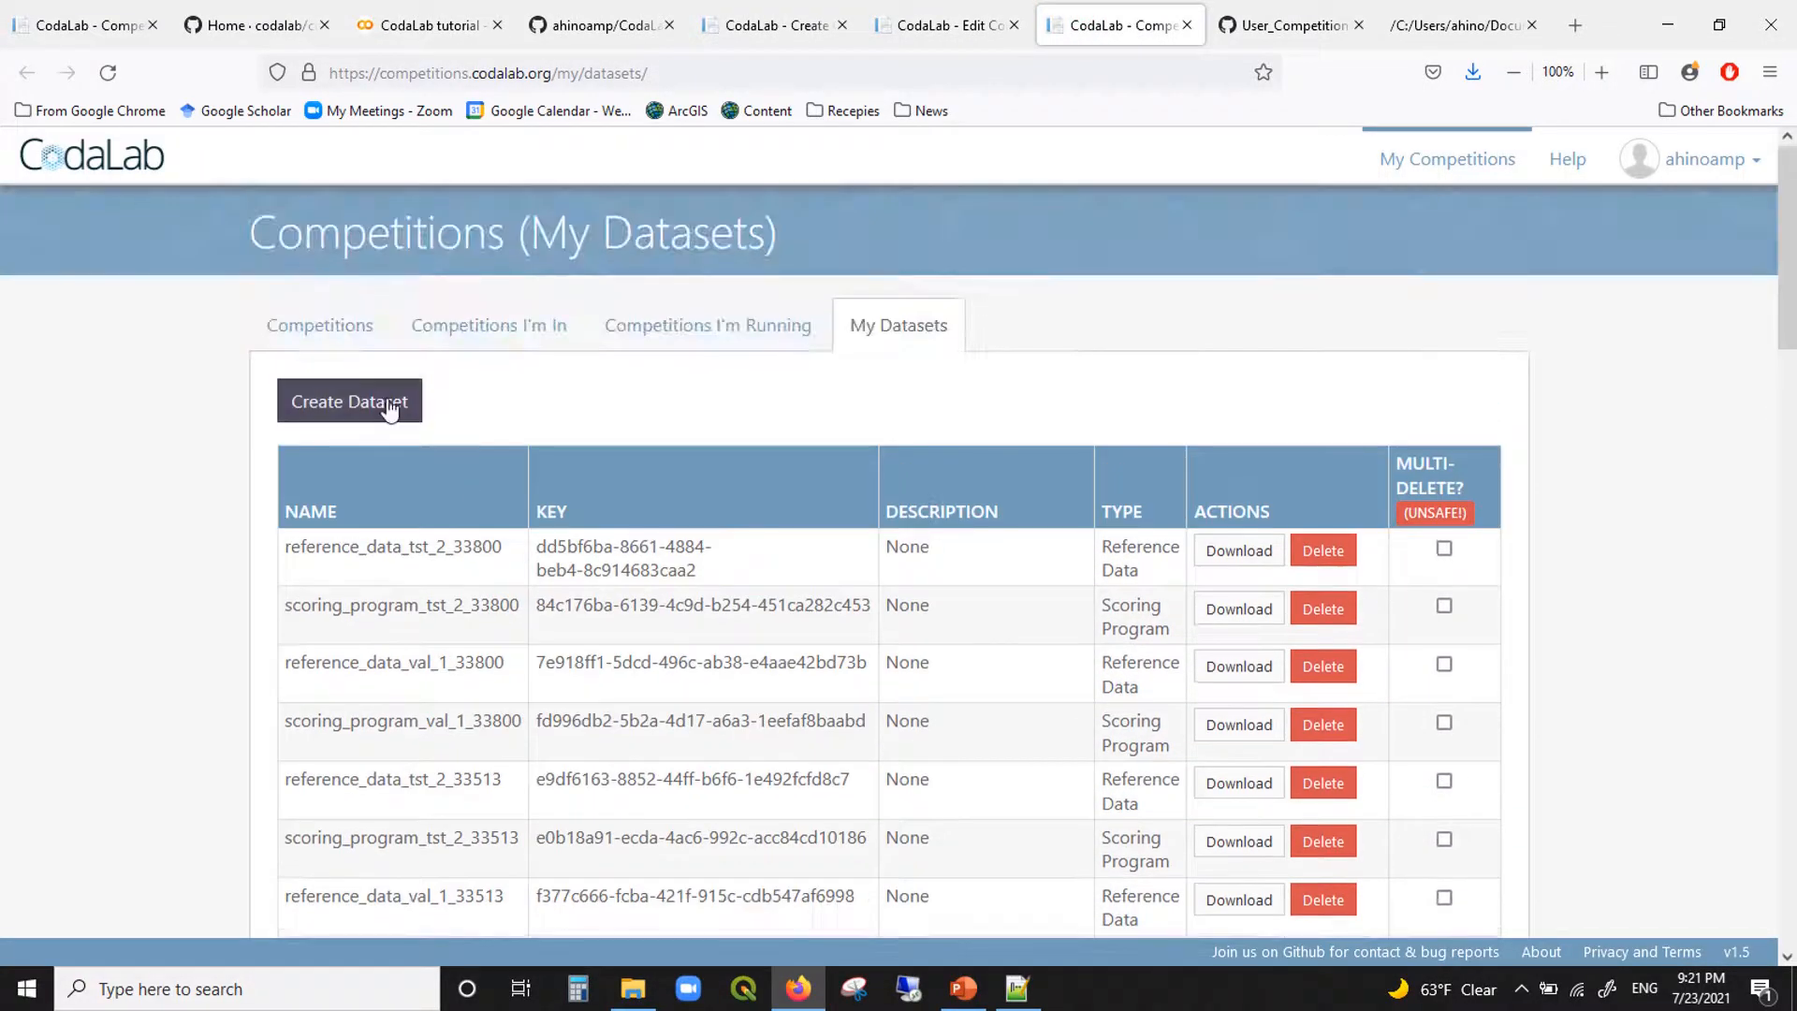
# Step: Return to the Edit Competition form, check which datasets Input Data and Public Data offer, and review the first phase's remaining options
pyautogui.click(959, 21)
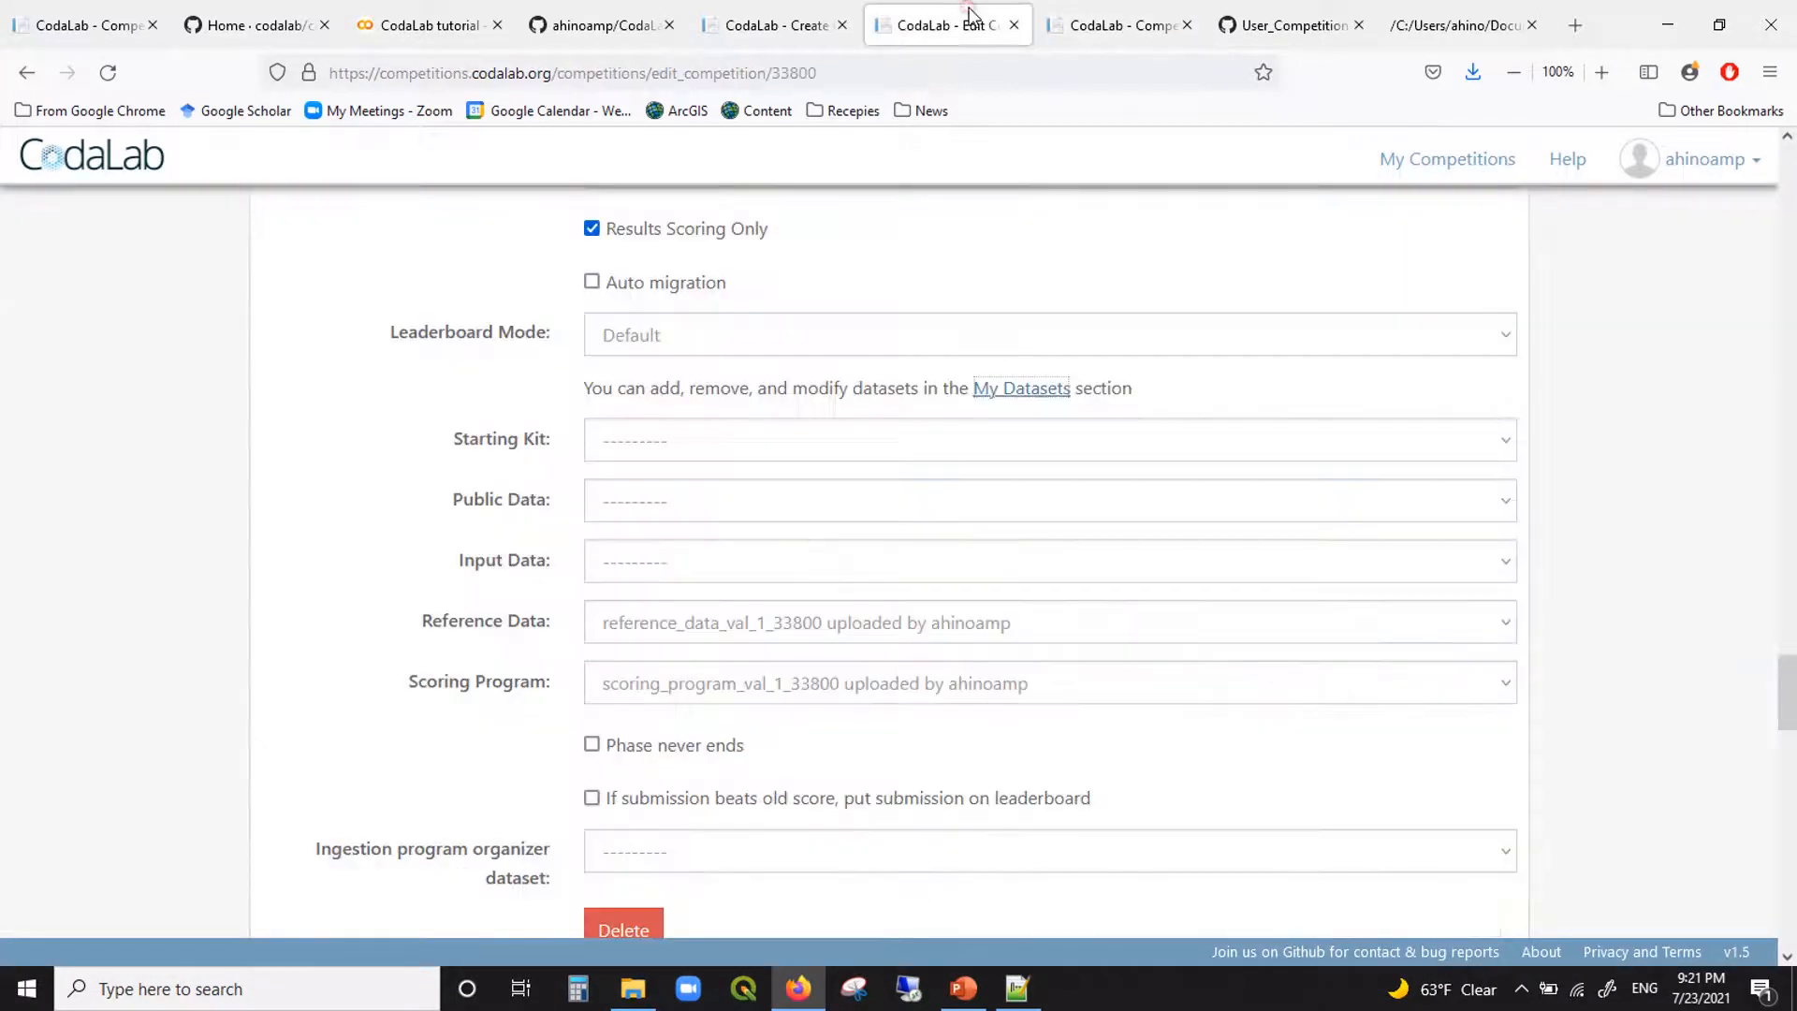
pyautogui.click(889, 560)
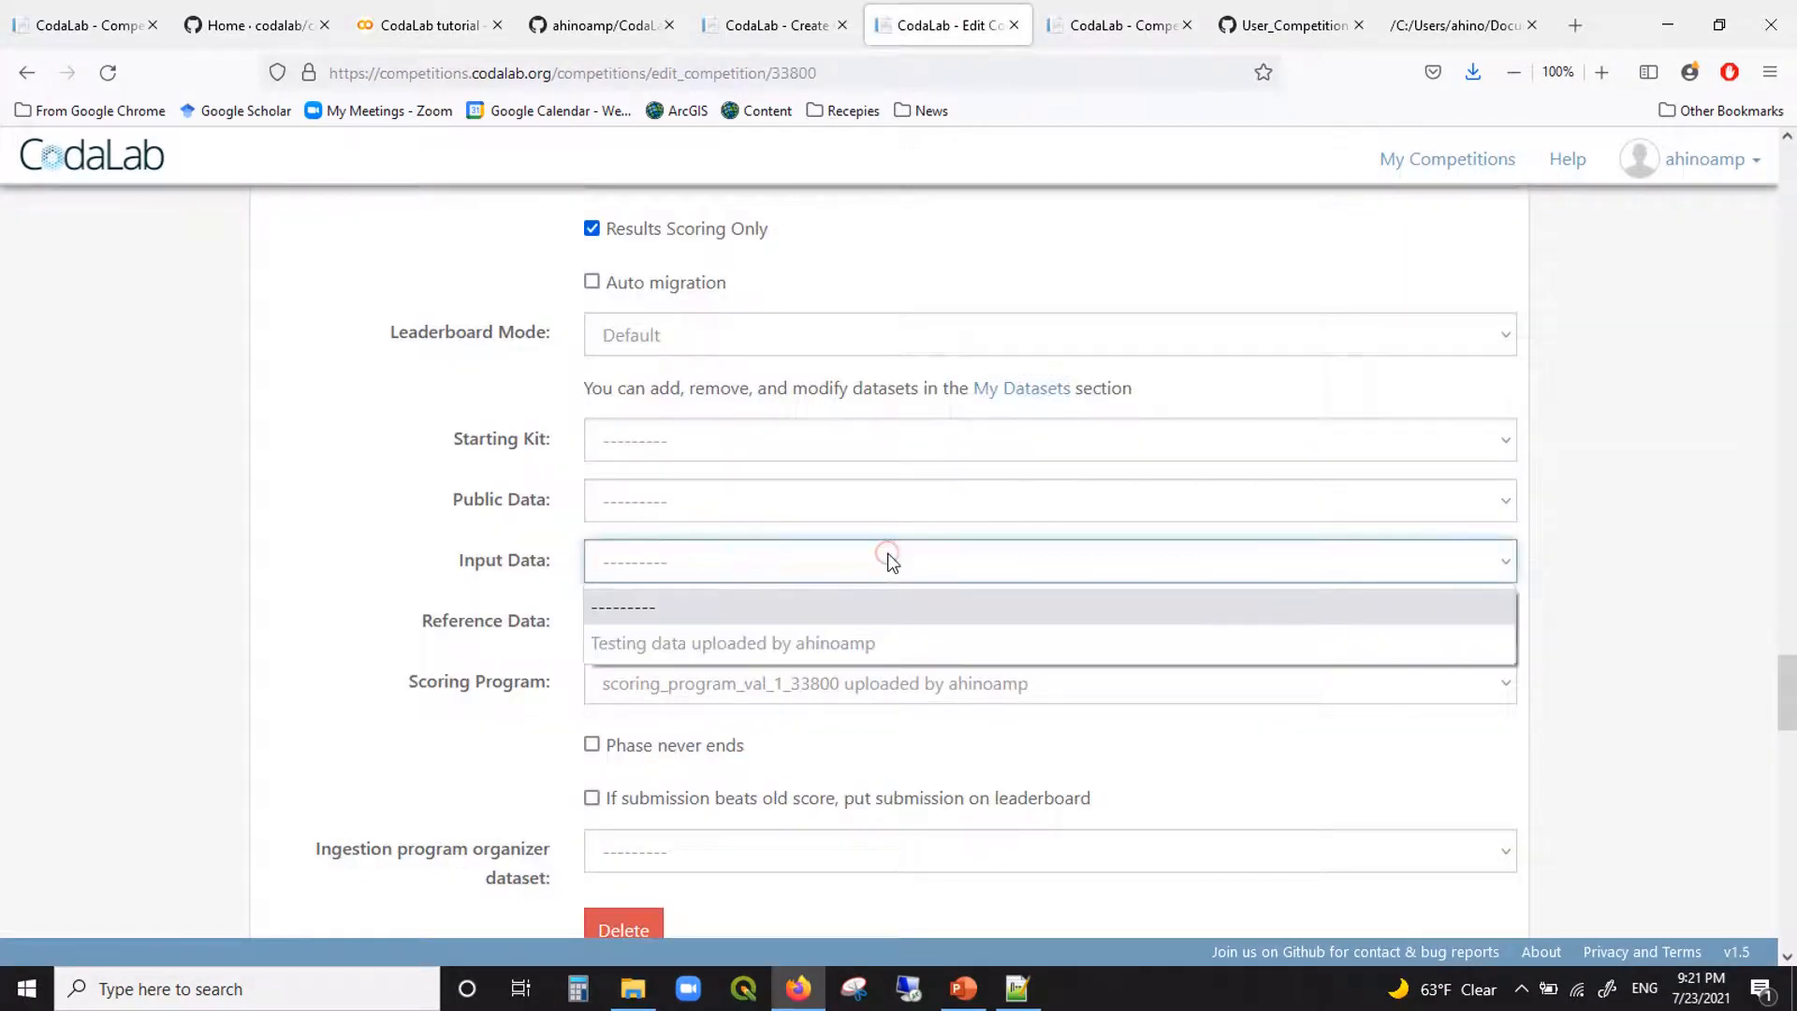
pyautogui.click(912, 506)
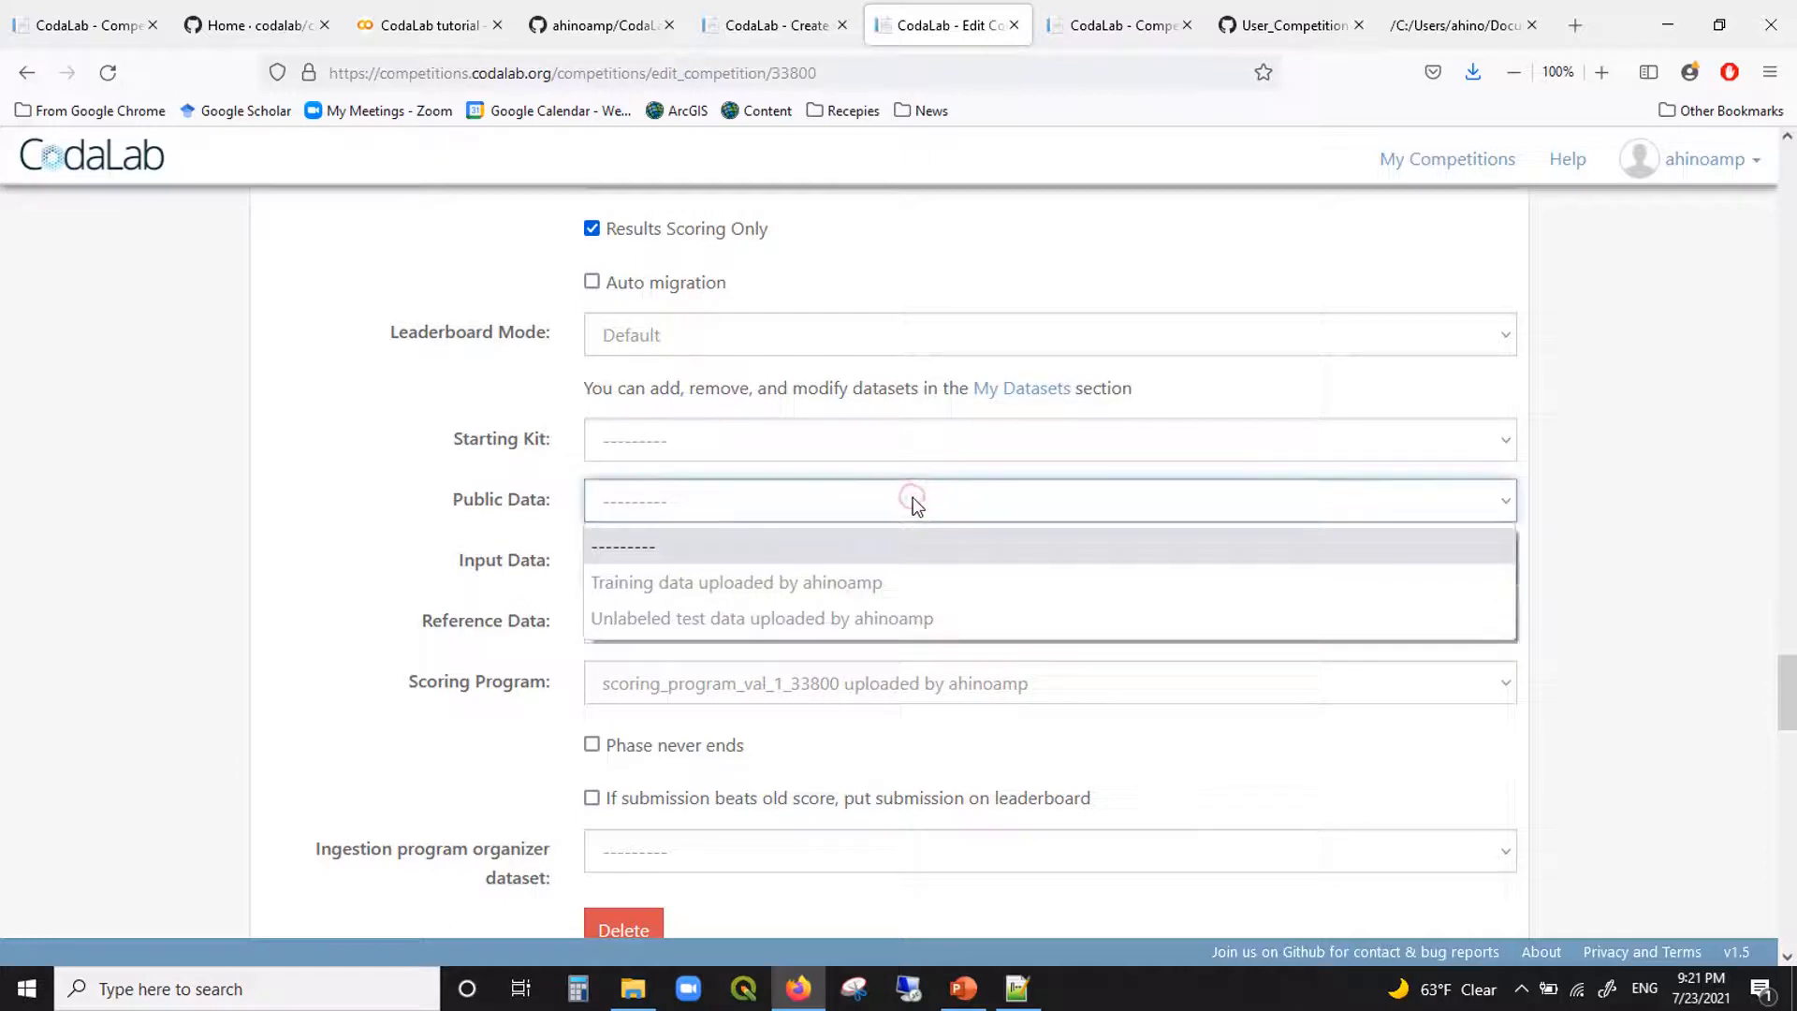
pyautogui.click(1565, 483)
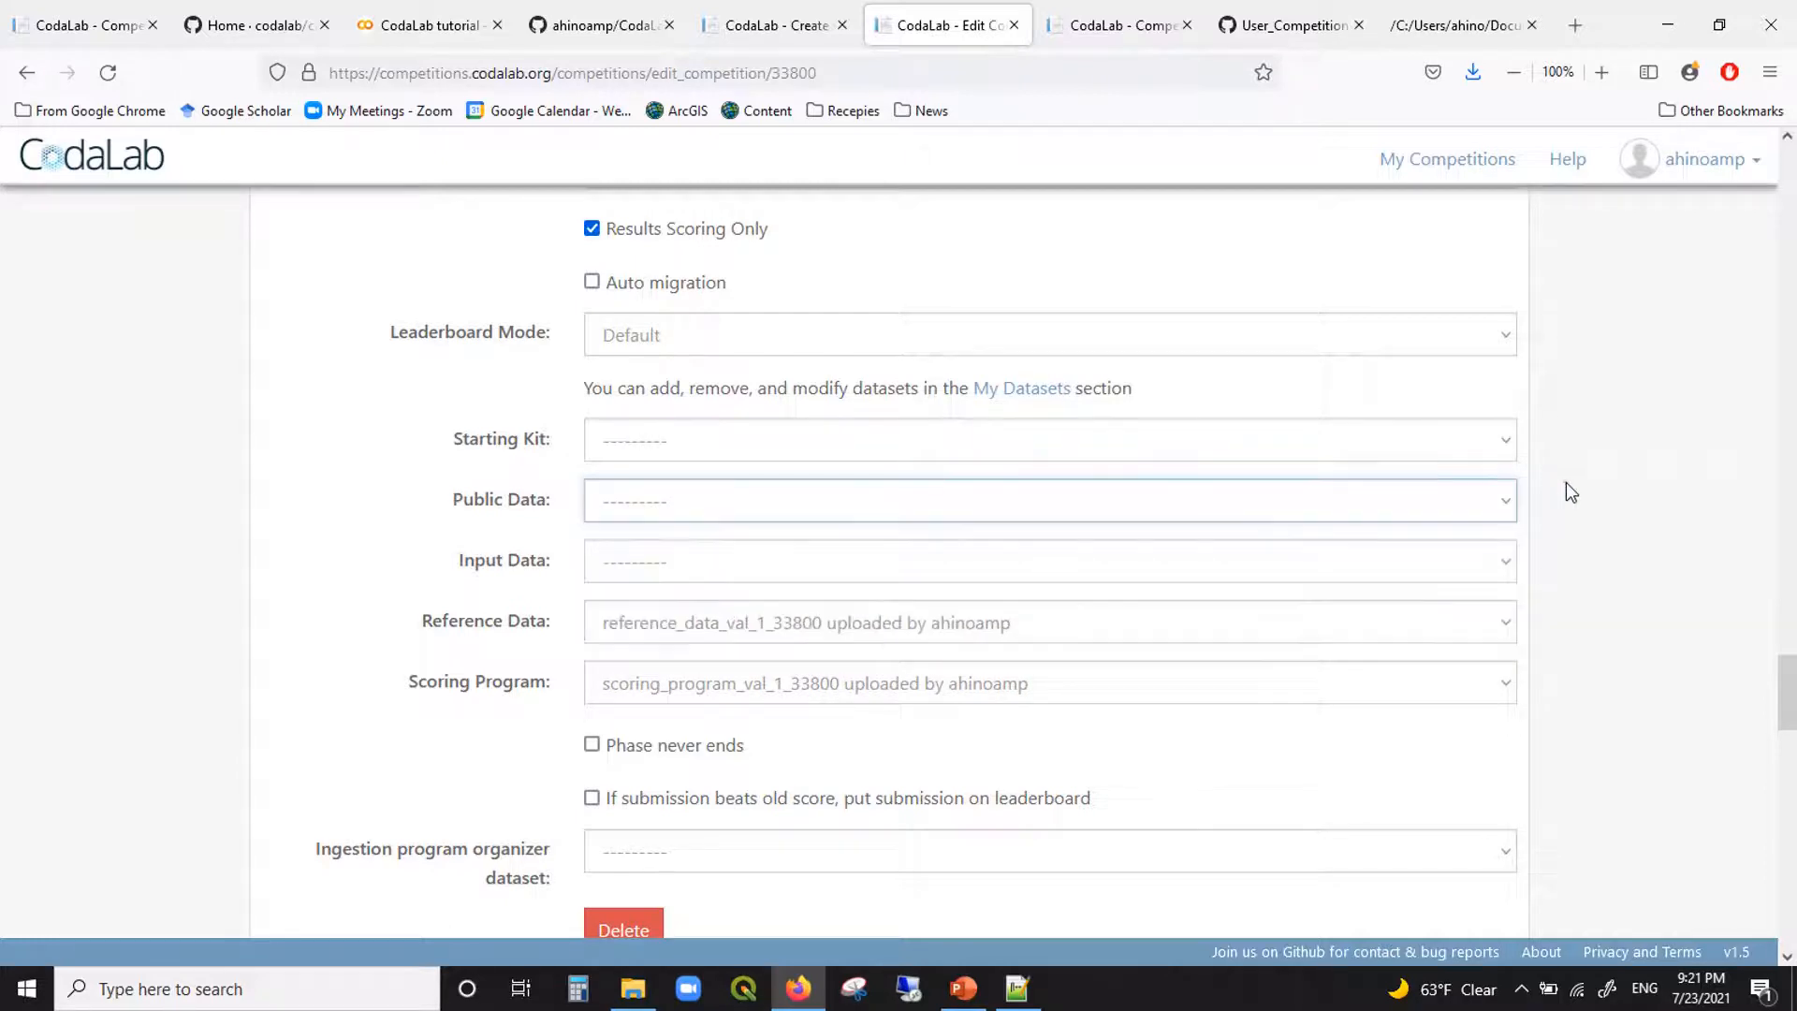
pyautogui.click(1109, 25)
pyautogui.click(908, 11)
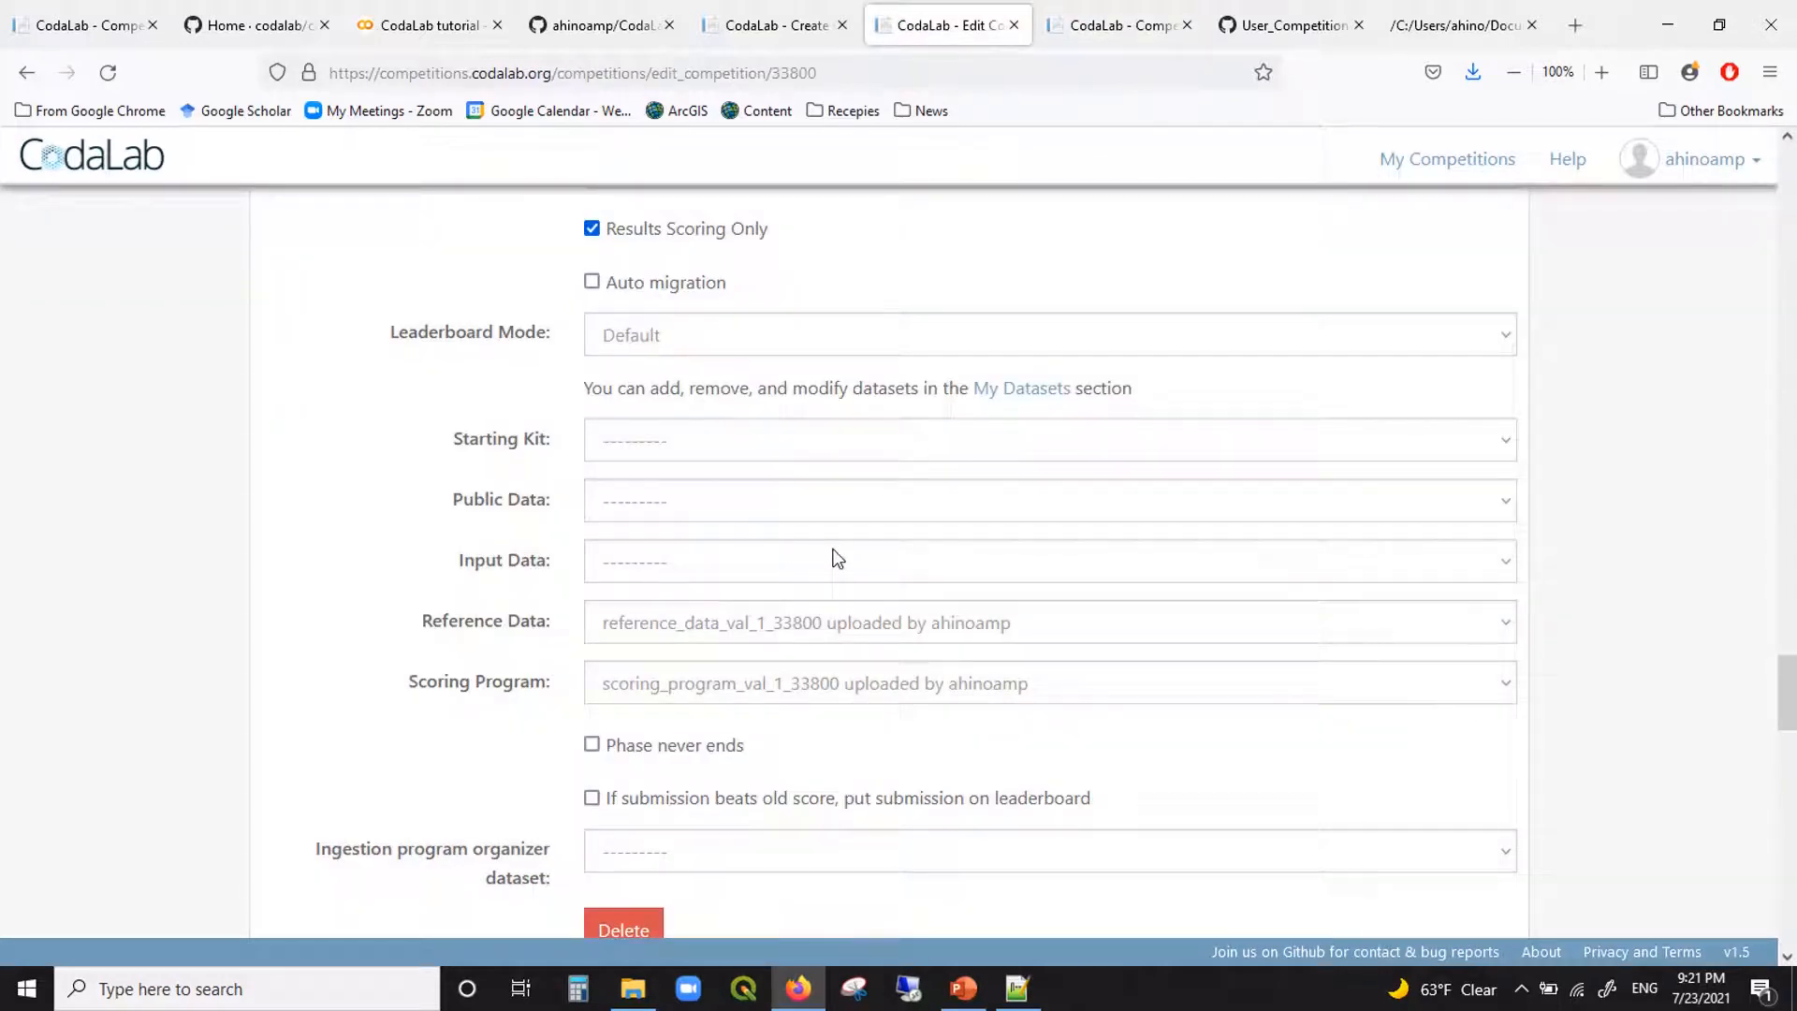
pyautogui.scroll(-2, 838, 559)
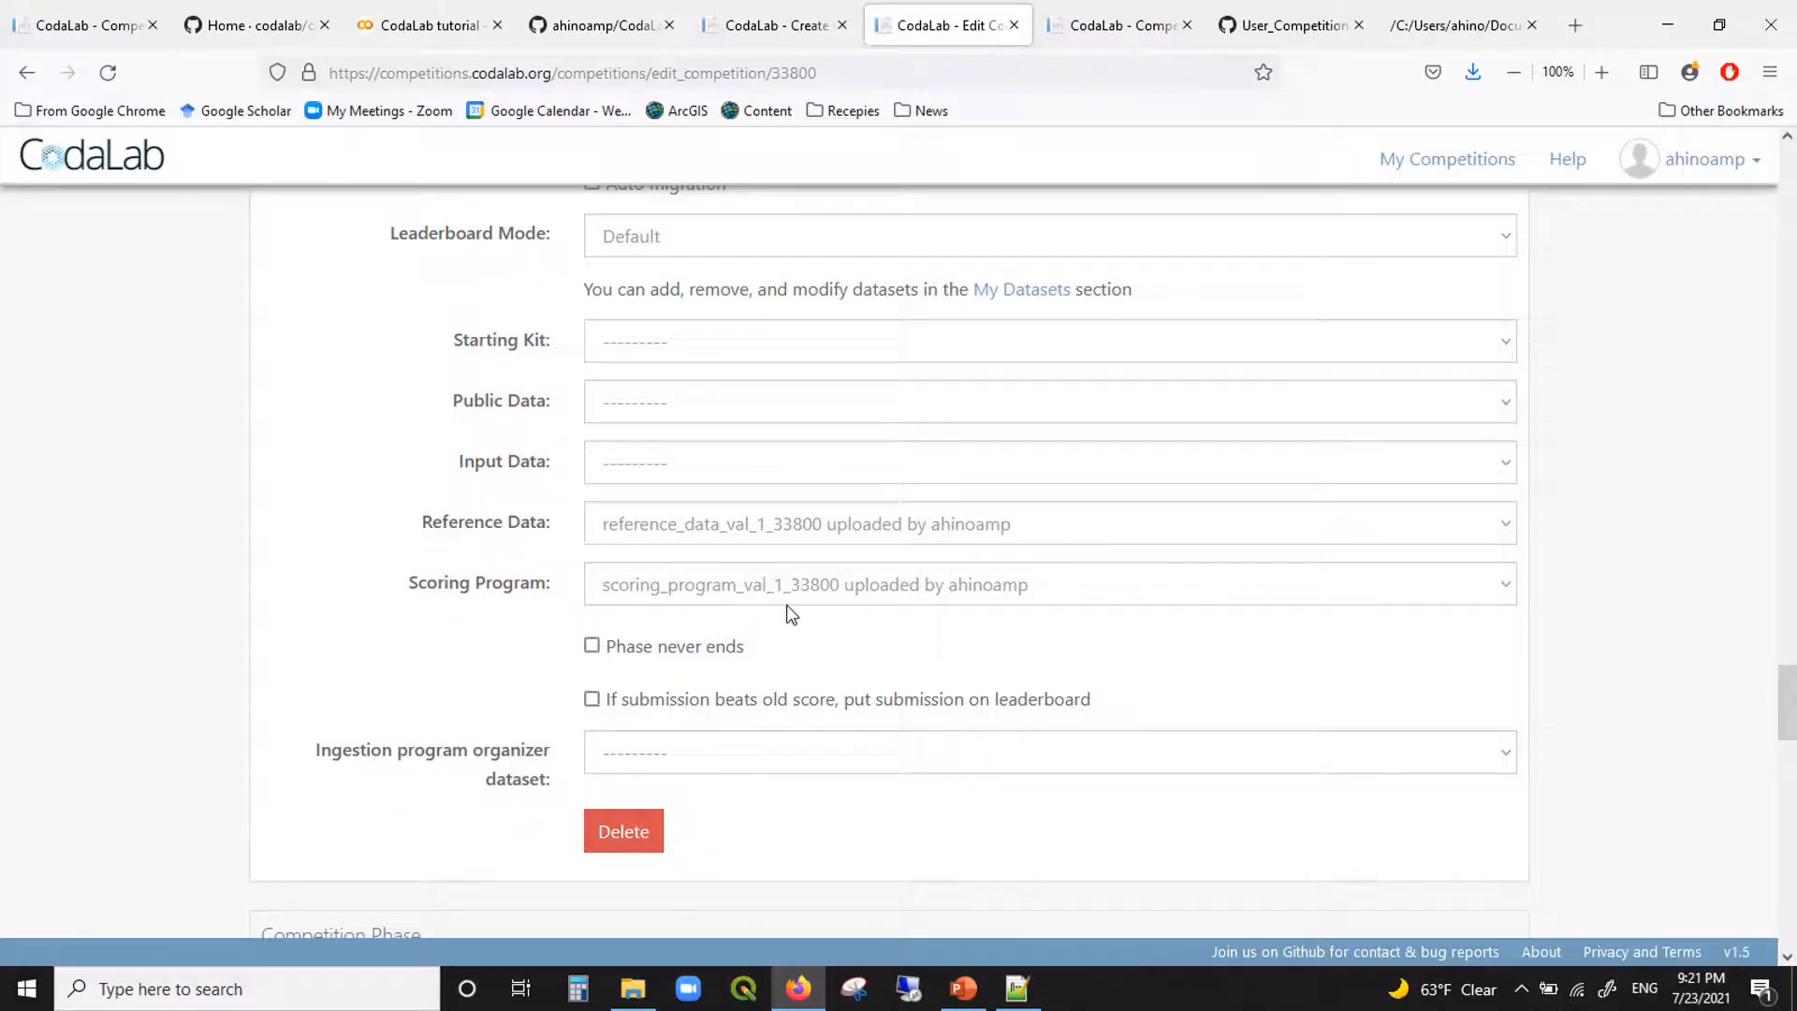
pyautogui.scroll(-1, 796, 605)
pyautogui.scroll(-1, 796, 604)
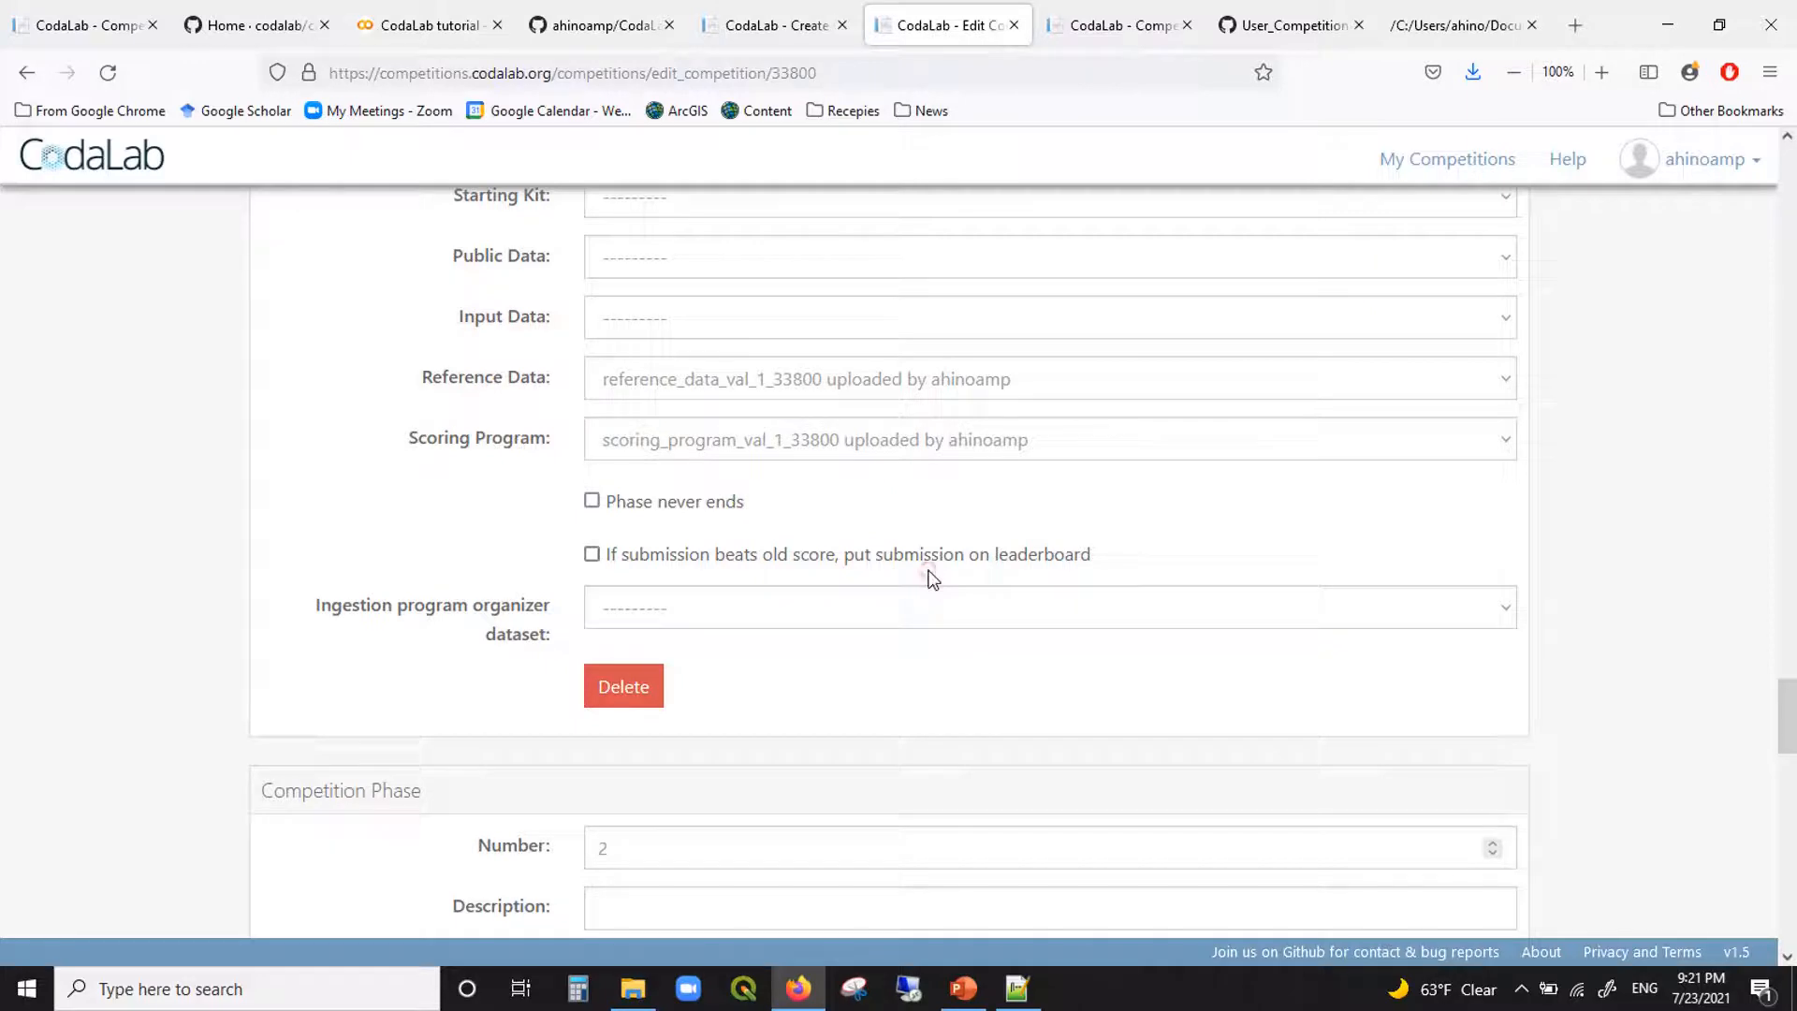
# Step: Examine the second competition phase's start date, submission limits, execution time limit, scoring, auto migration and dataset settings
pyautogui.scroll(-1, 922, 573)
pyautogui.scroll(-2, 934, 581)
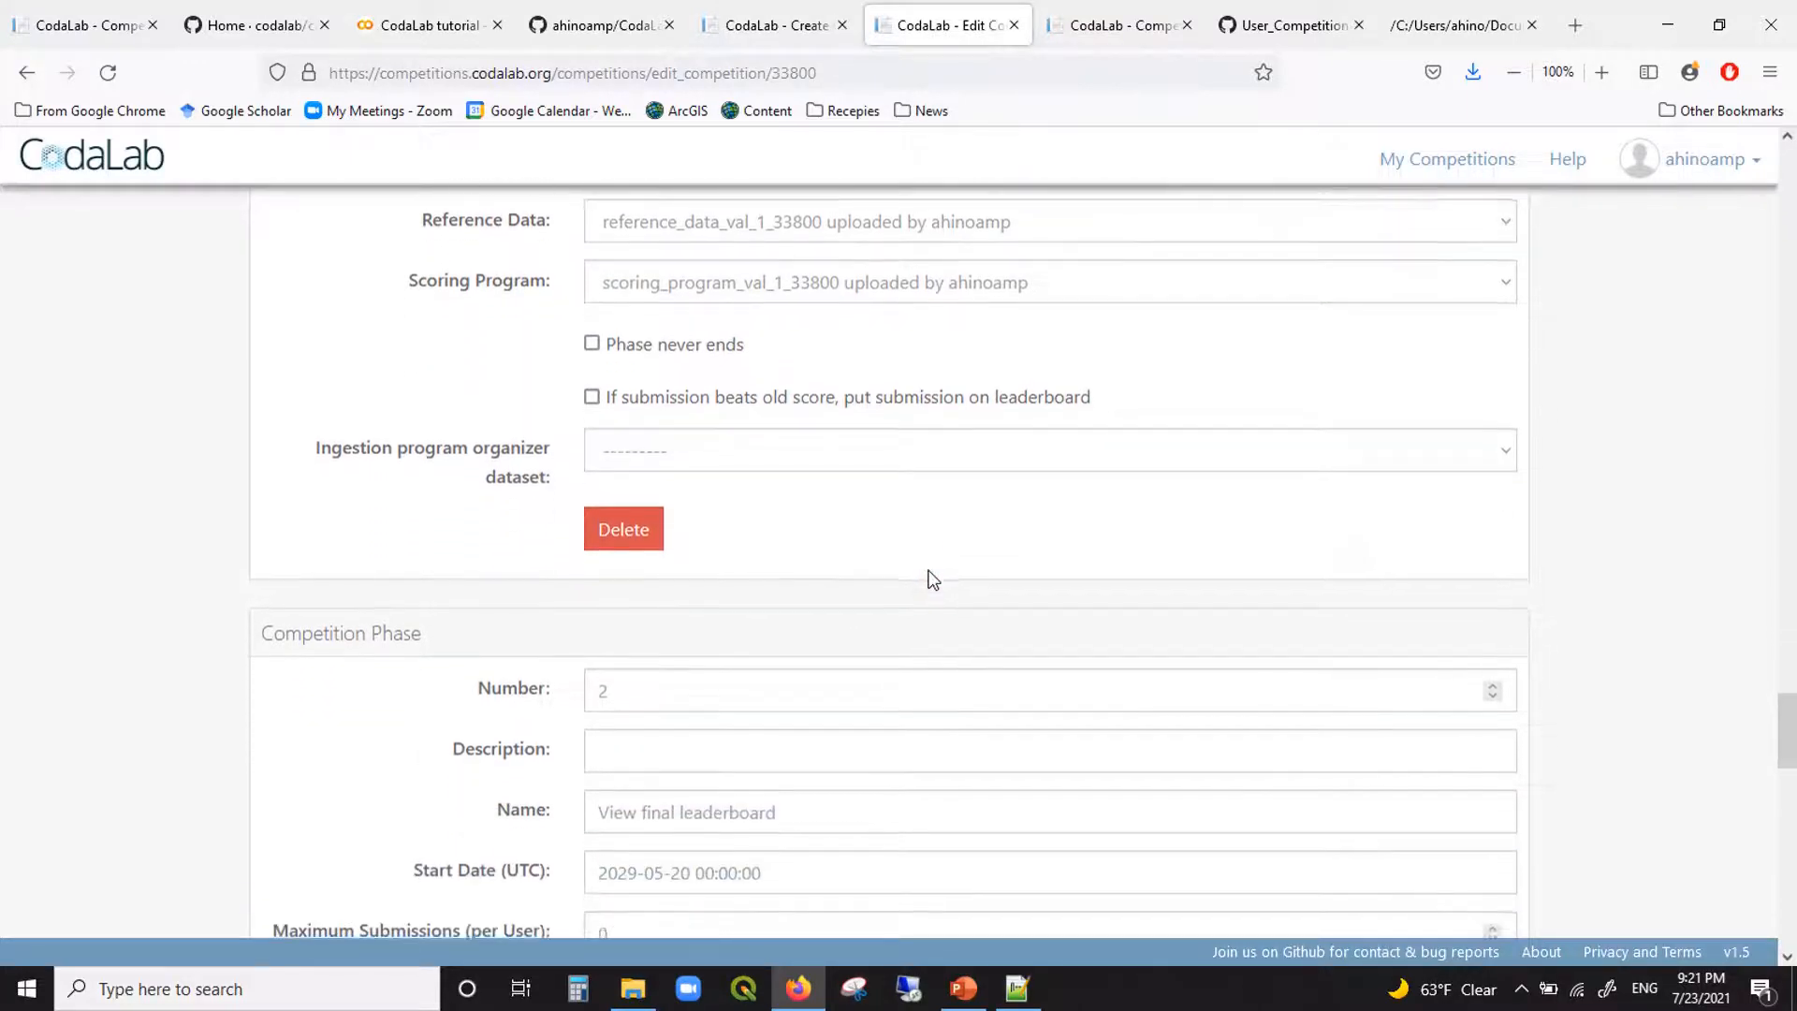
pyautogui.scroll(2, 927, 578)
pyautogui.scroll(-5, 927, 577)
pyautogui.scroll(-4, 930, 570)
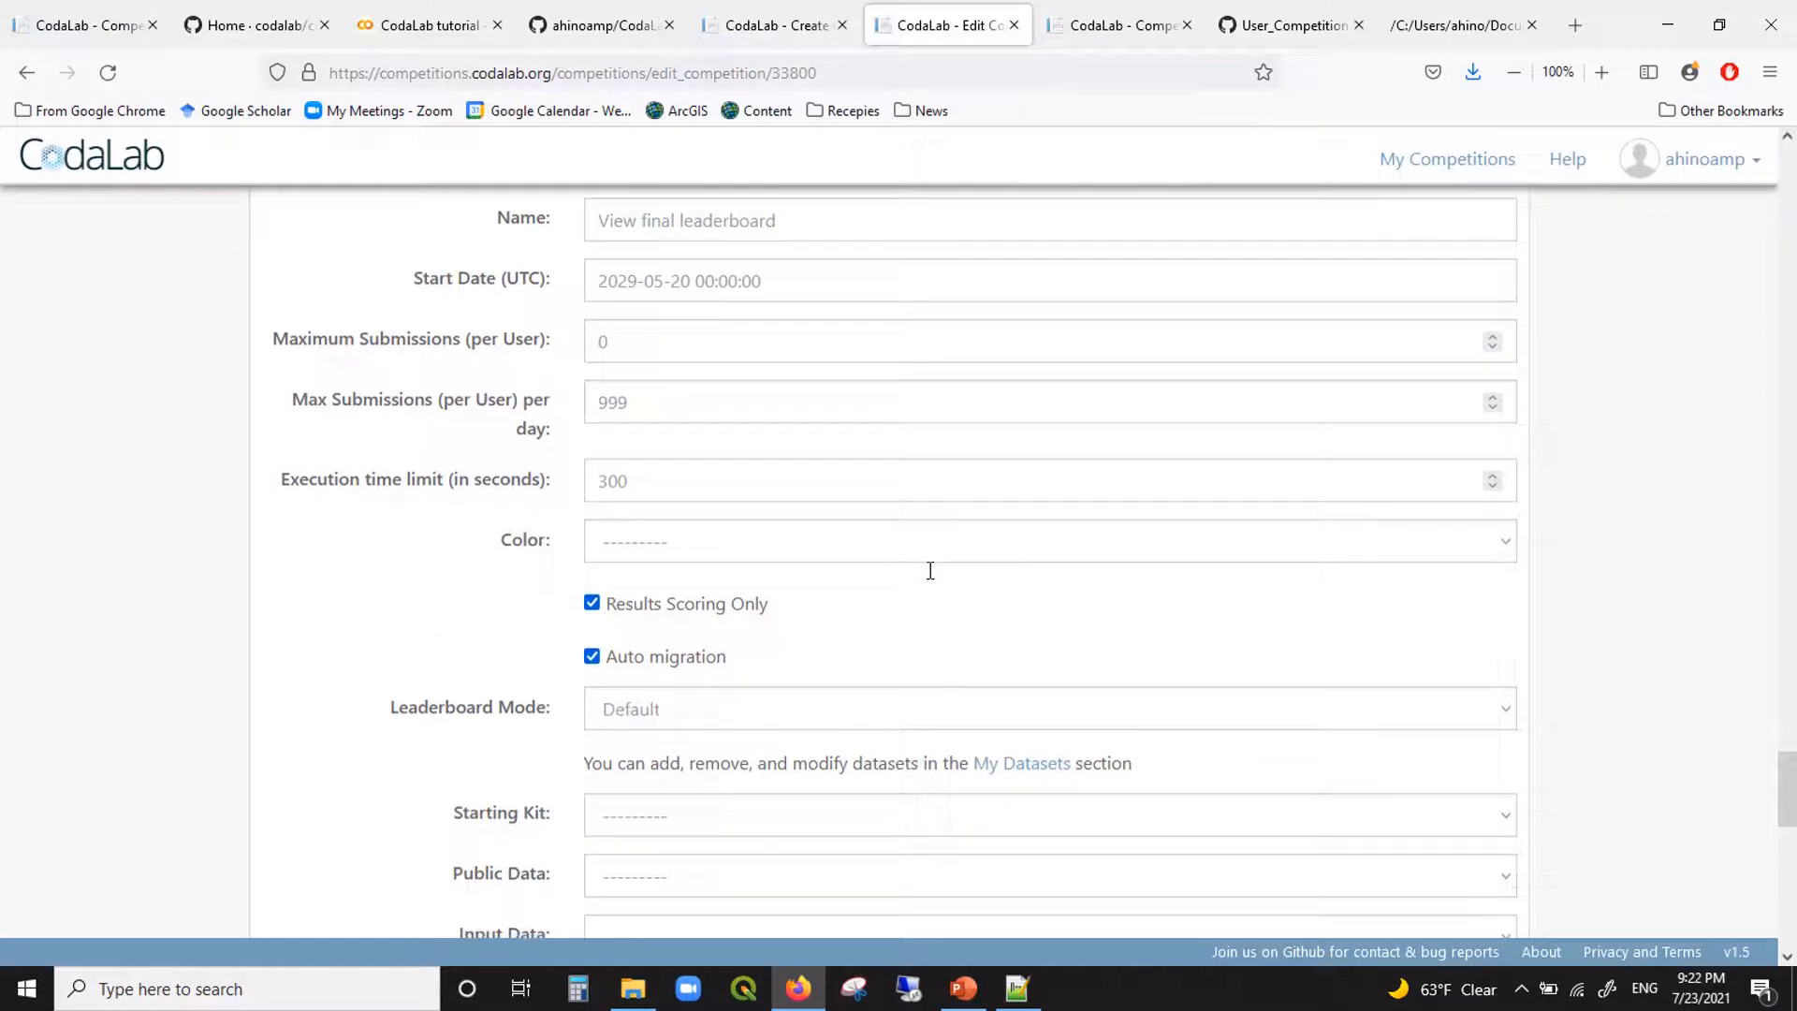
pyautogui.scroll(1, 930, 570)
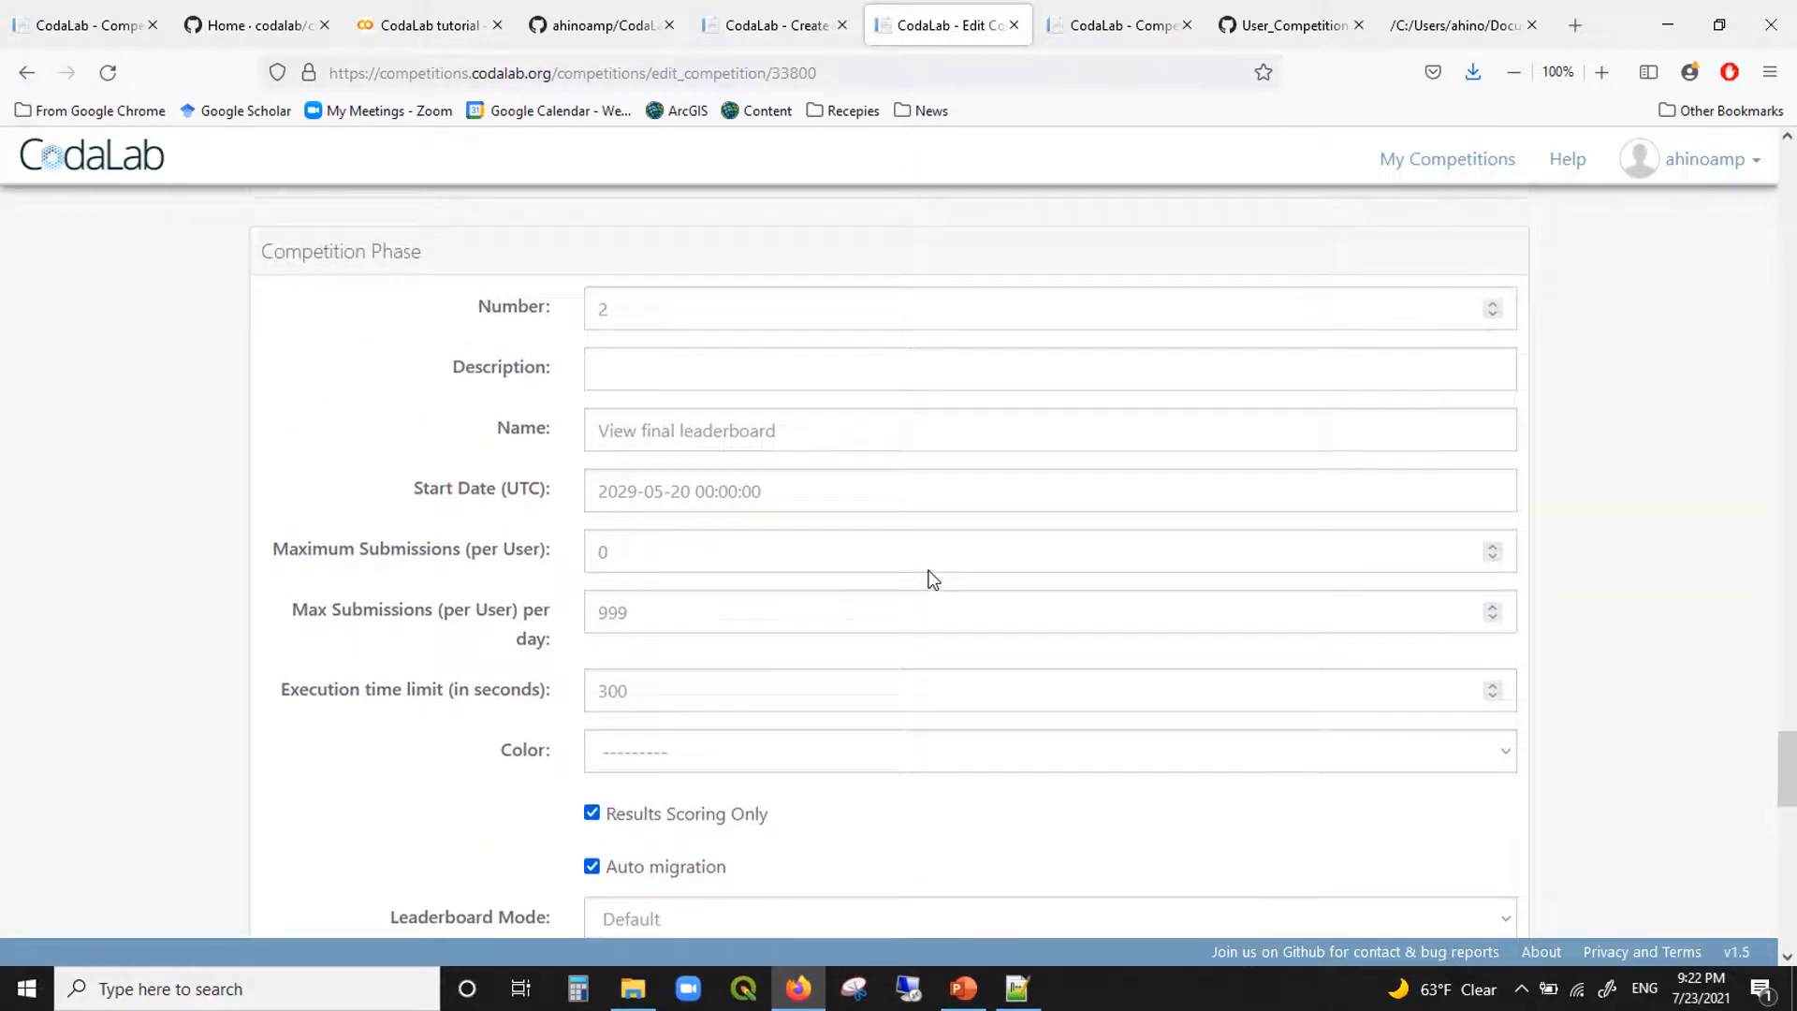
pyautogui.scroll(-2, 931, 575)
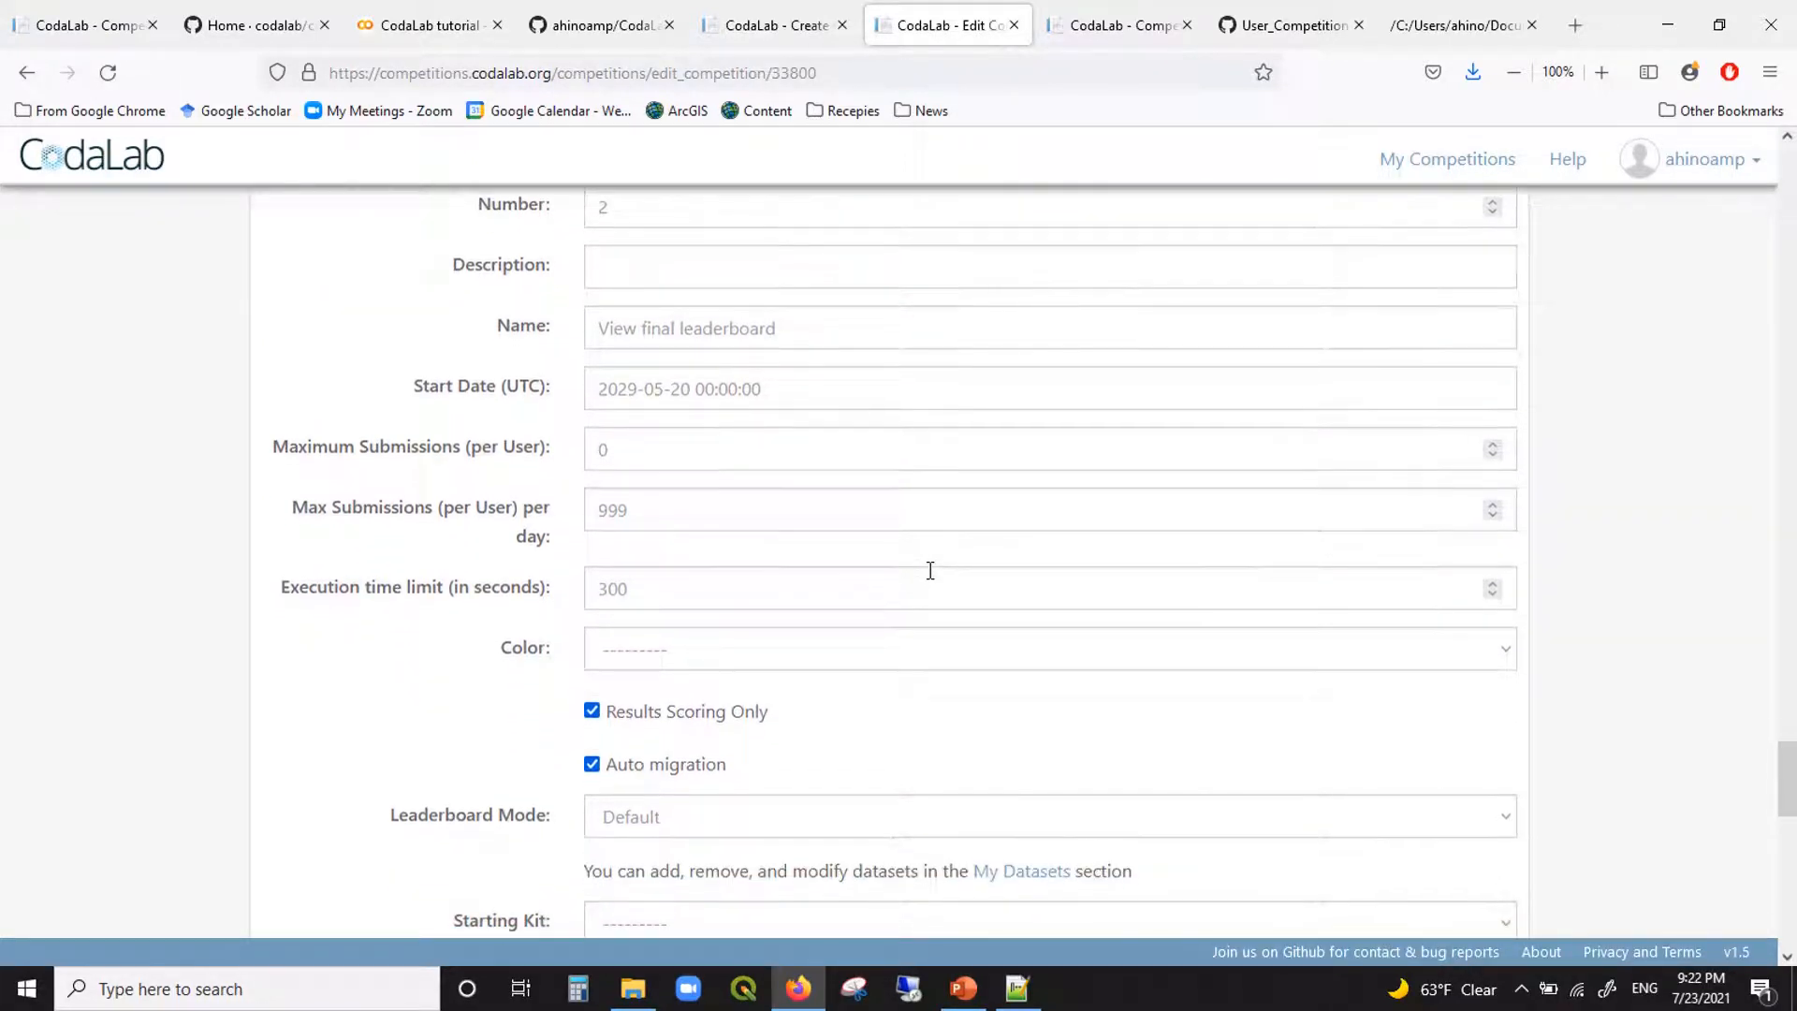
pyautogui.scroll(-4, 930, 572)
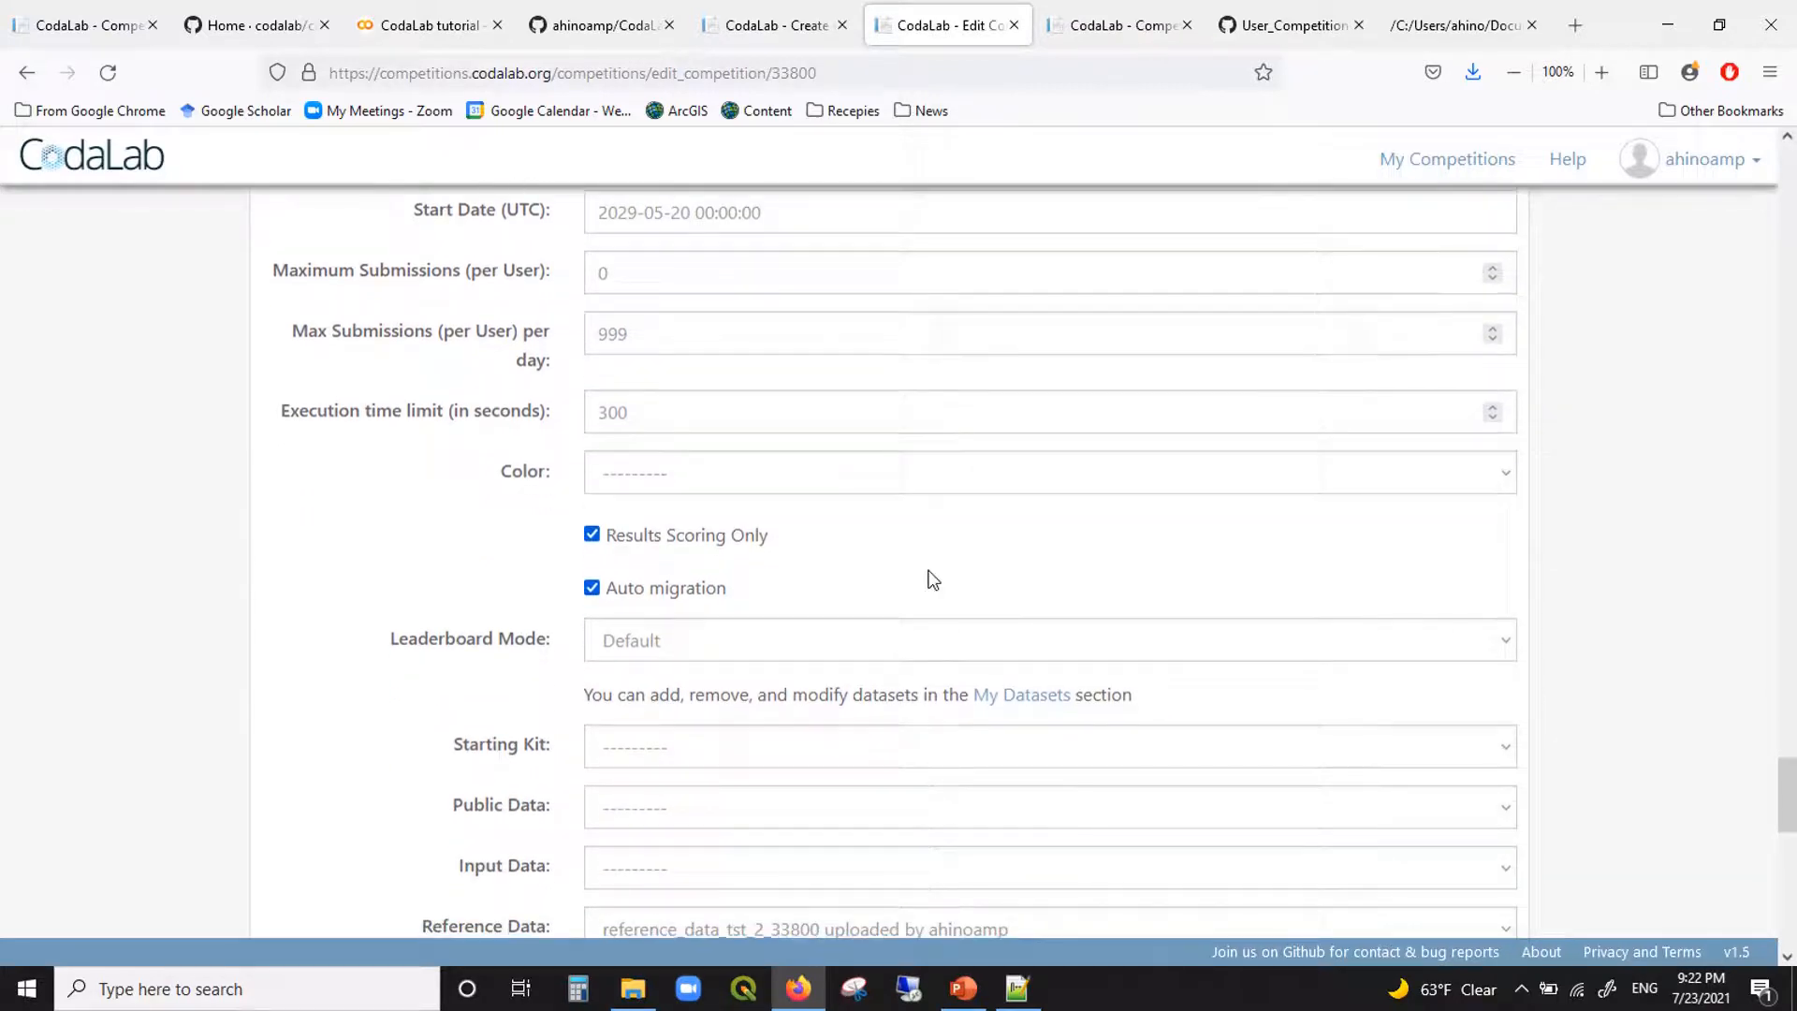
pyautogui.scroll(-3, 932, 574)
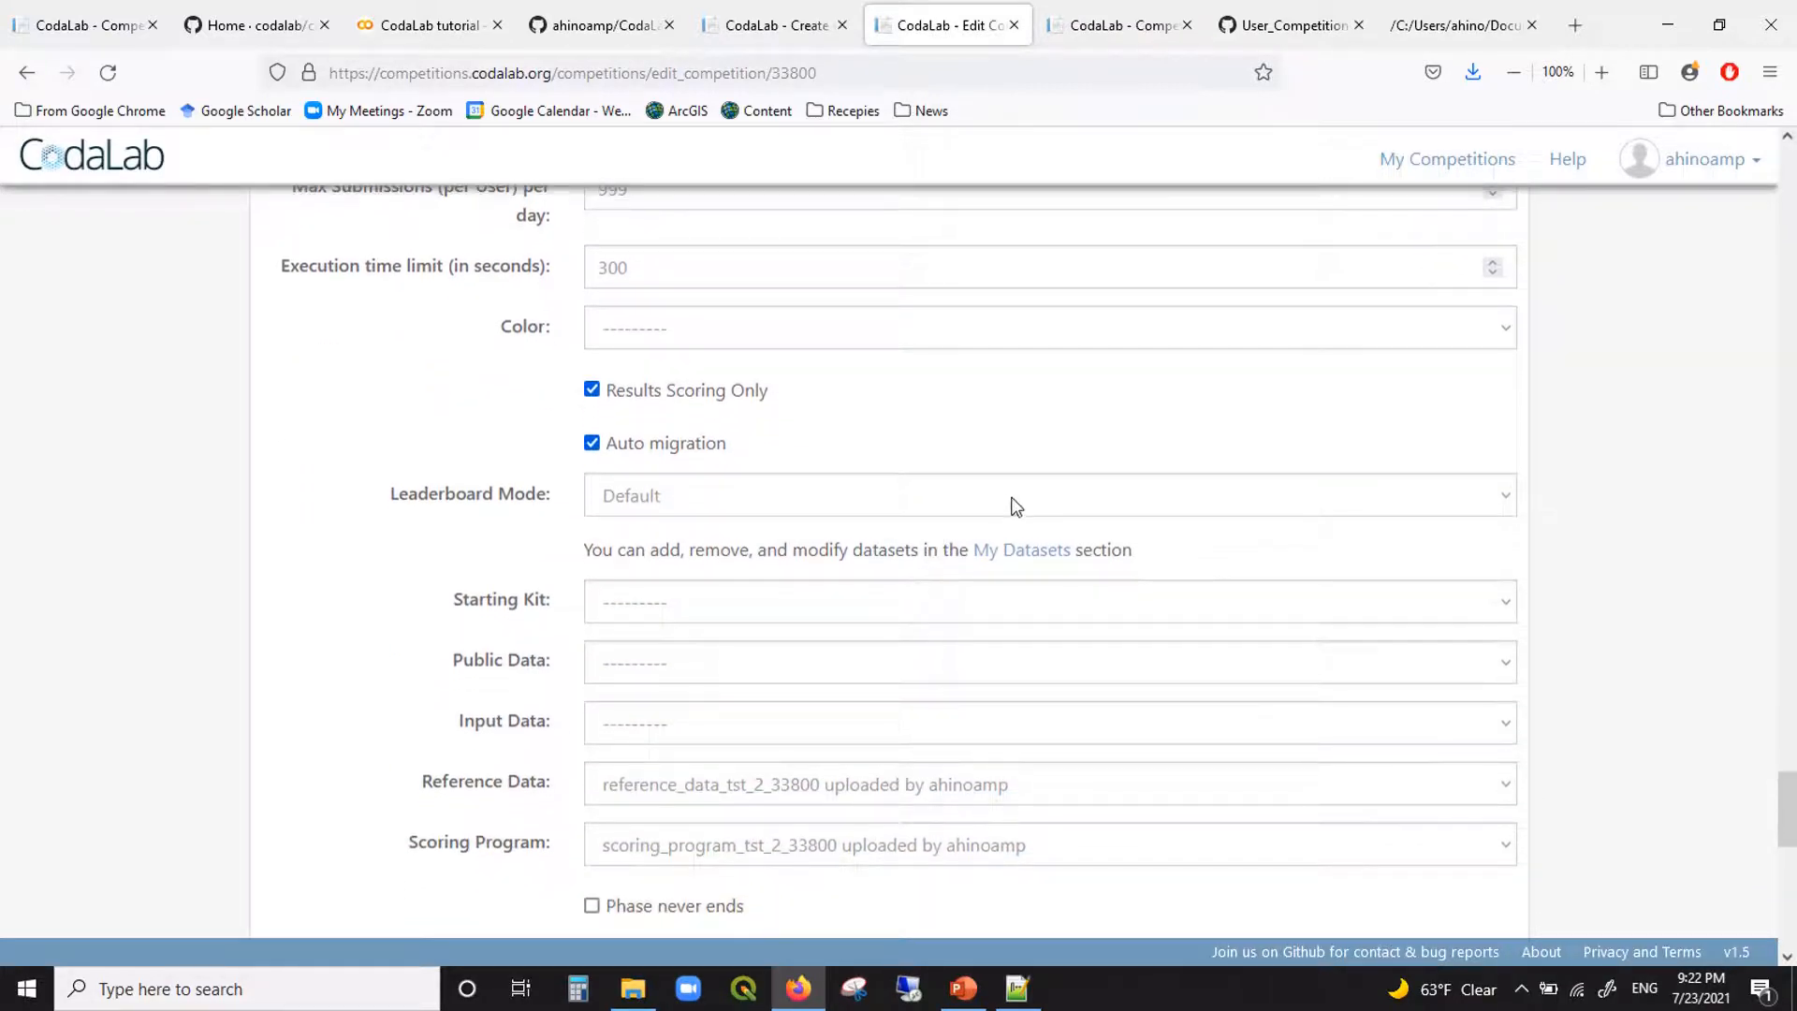
# Step: Set the second phase's Leaderboard Mode to Hide Results and recheck that phase's other settings
pyautogui.click(1020, 496)
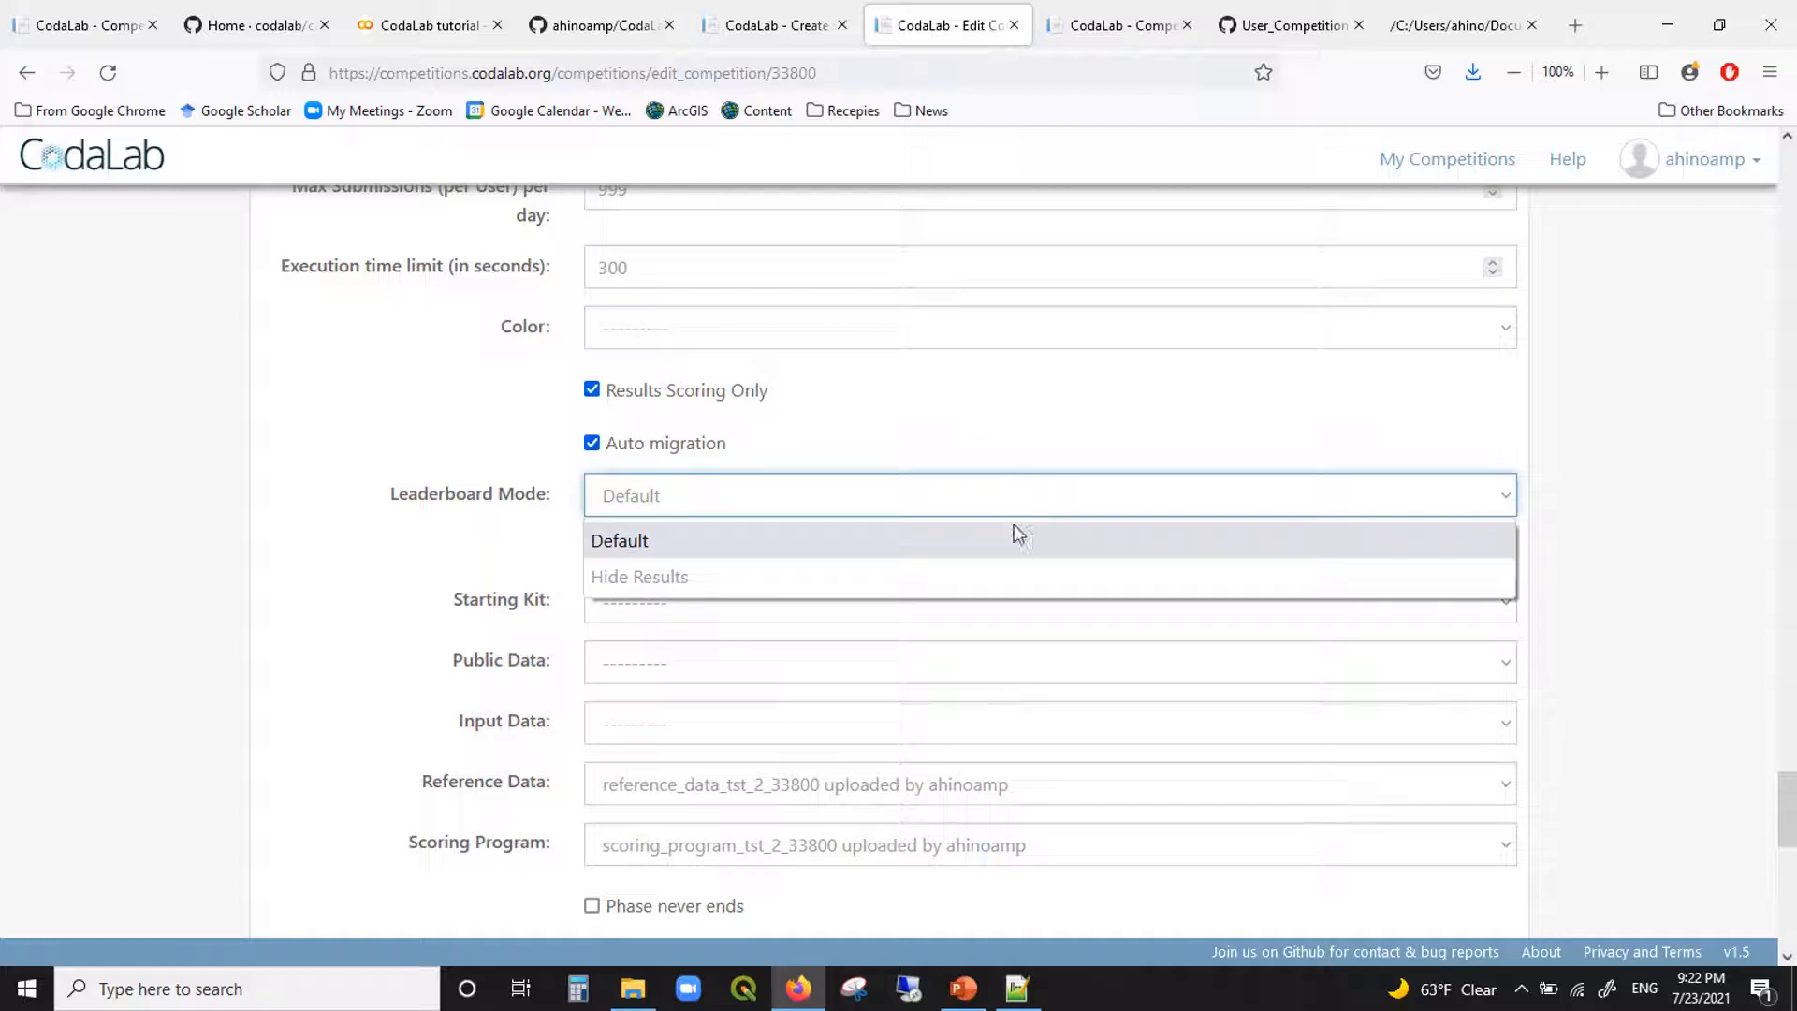
pyautogui.click(1009, 581)
pyautogui.scroll(7, 737, 538)
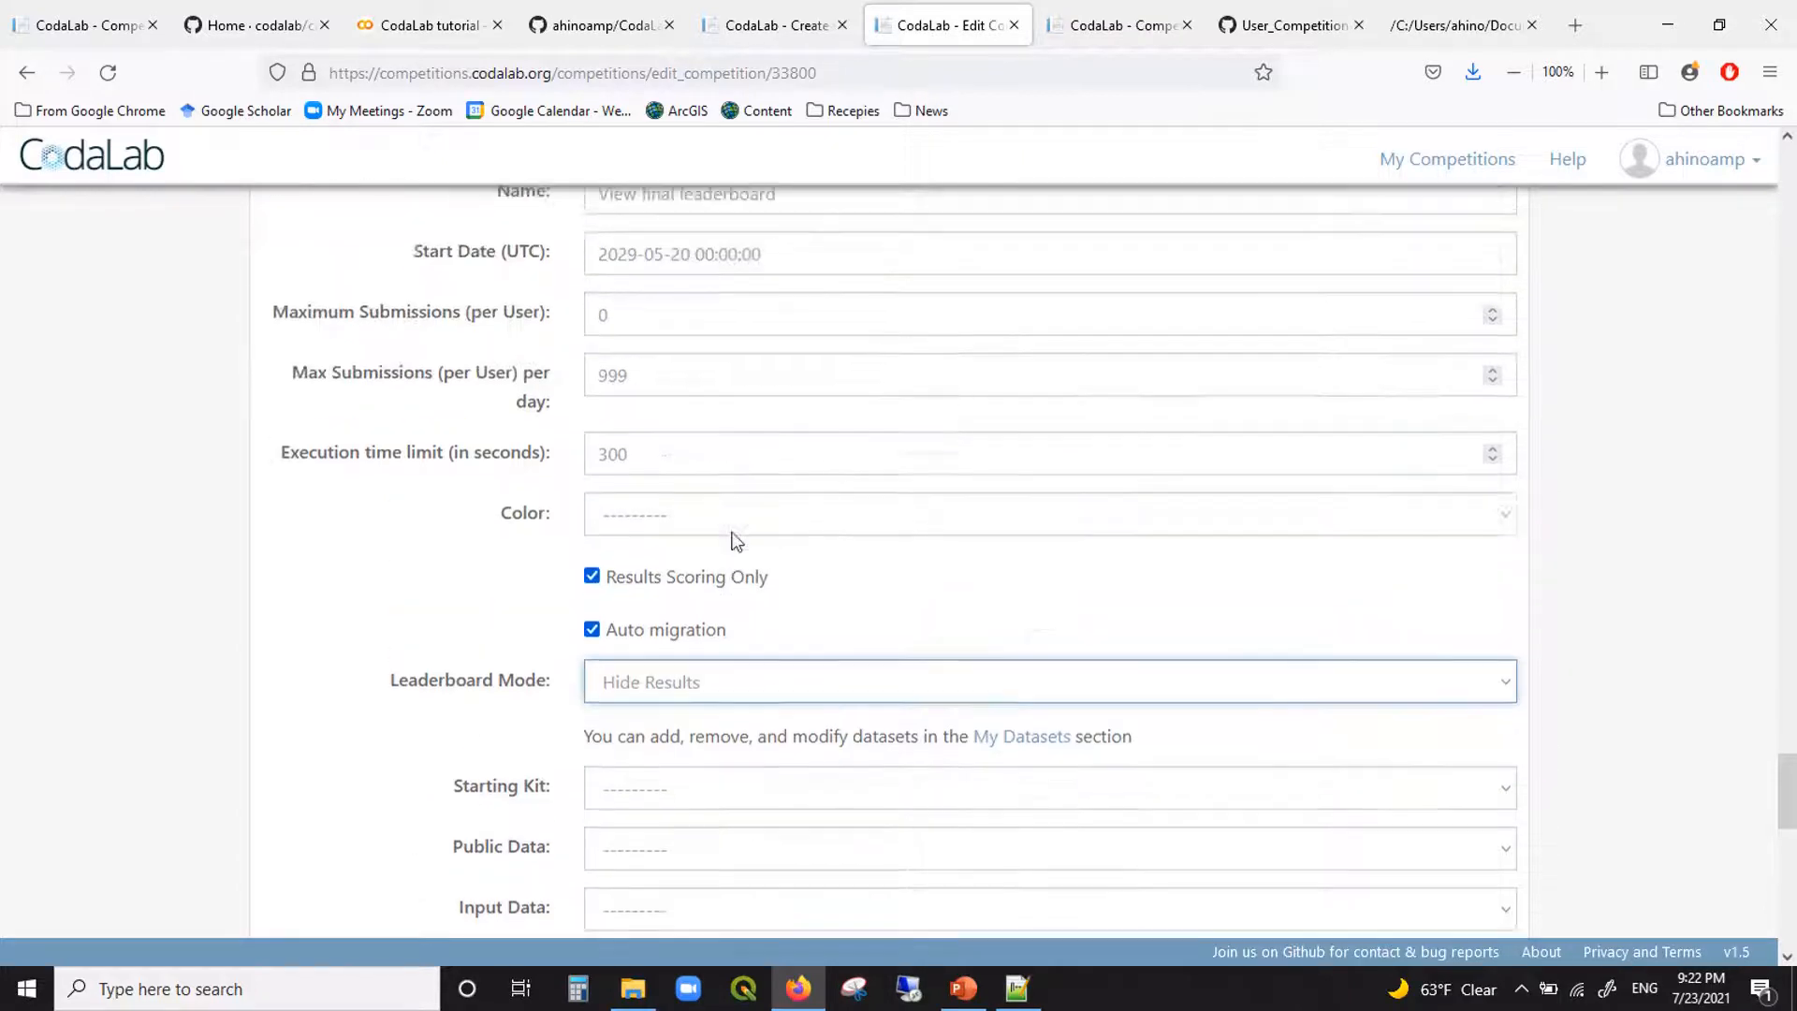
pyautogui.scroll(2, 737, 541)
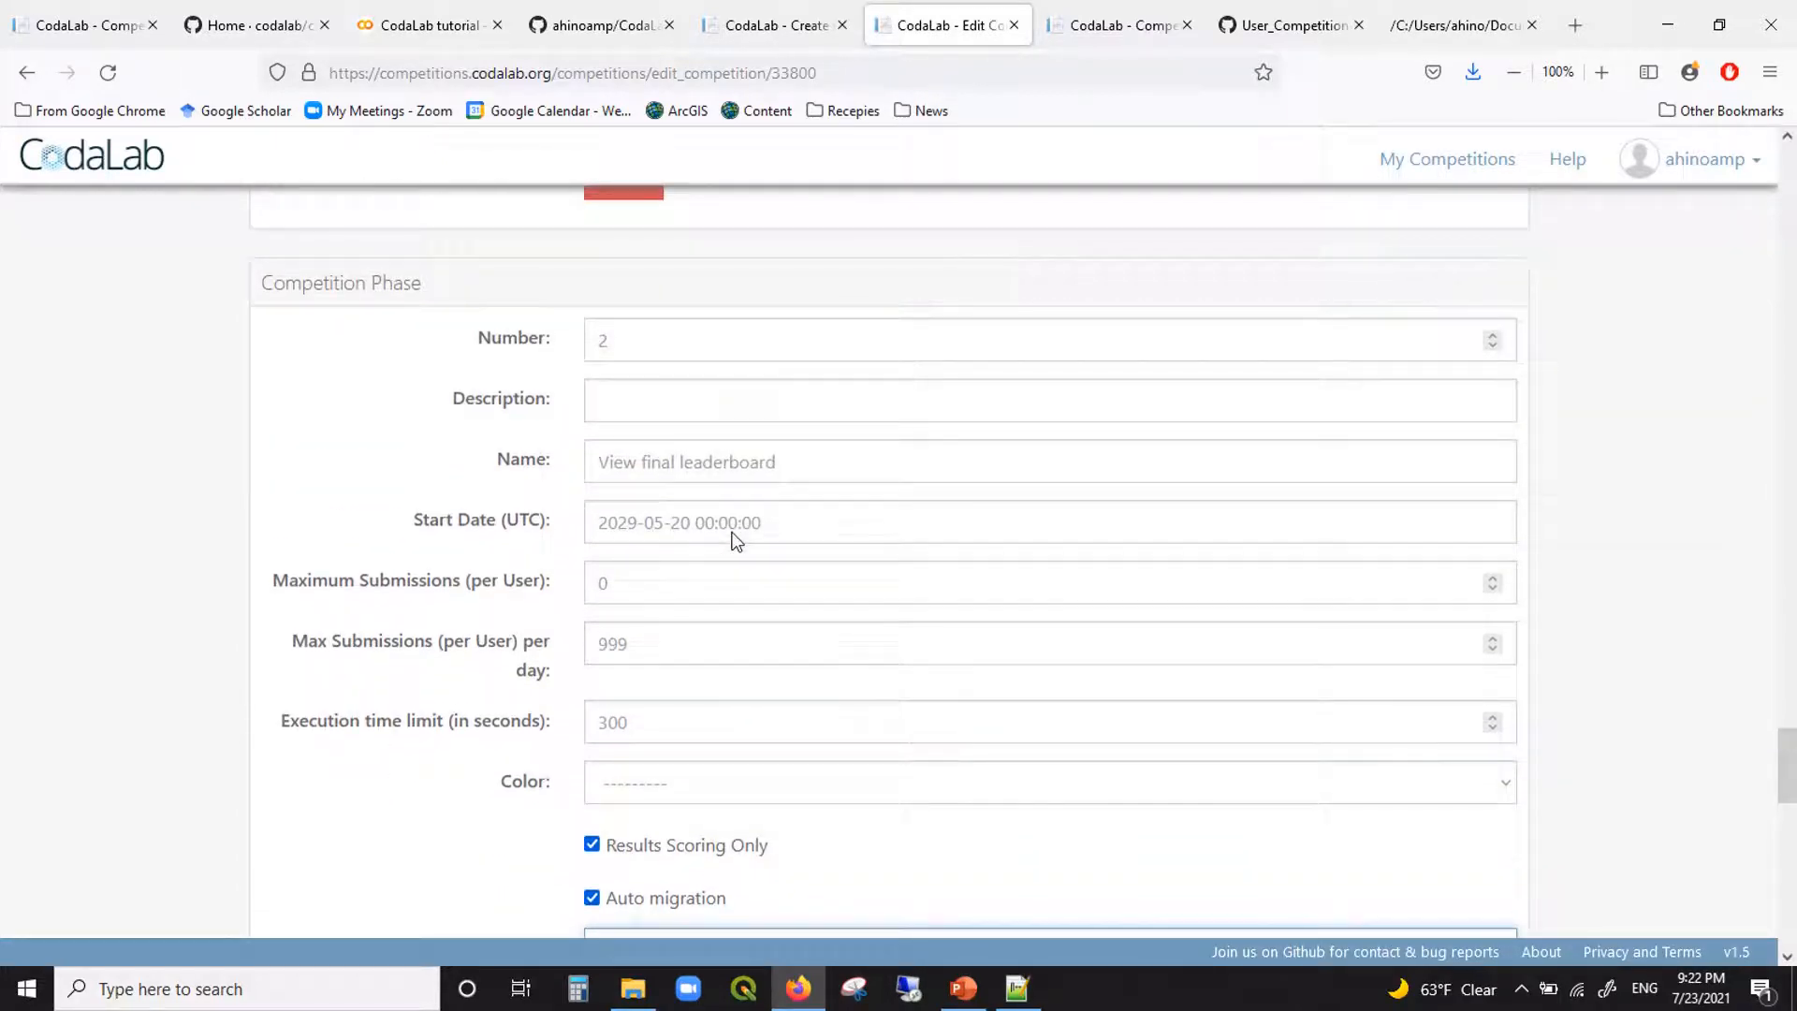
pyautogui.scroll(-6, 737, 538)
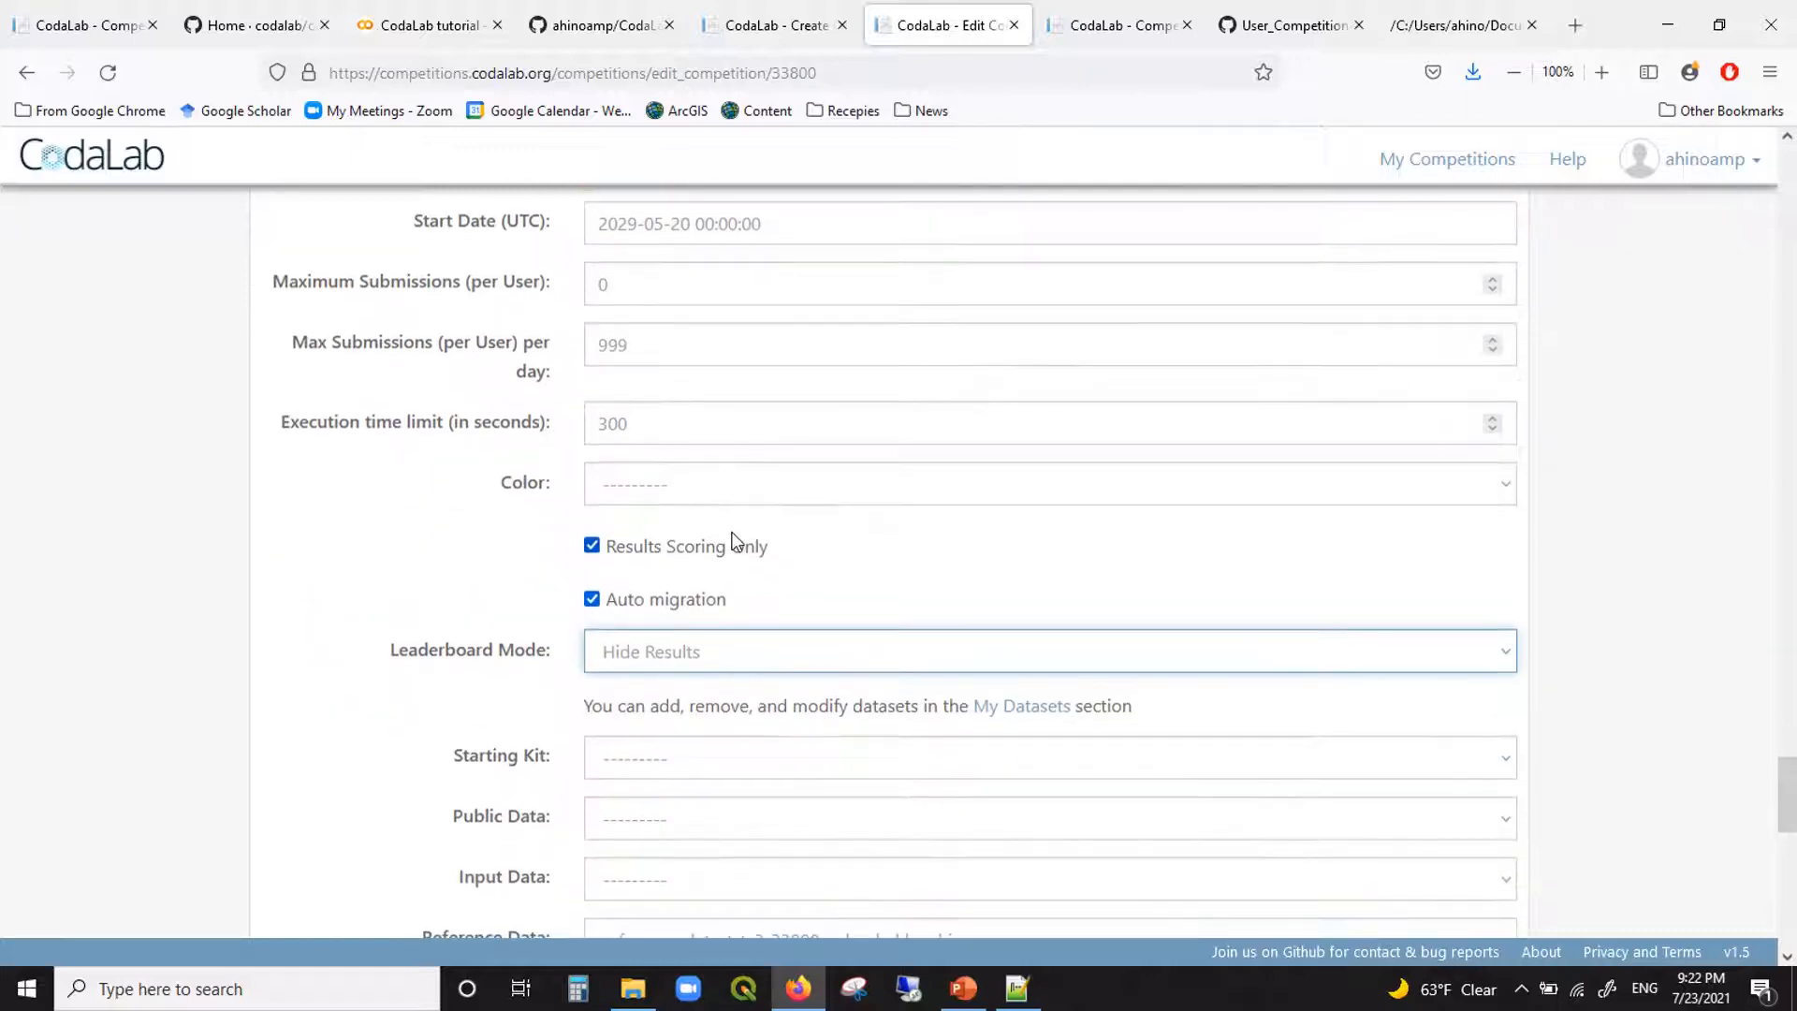
pyautogui.scroll(-2, 736, 538)
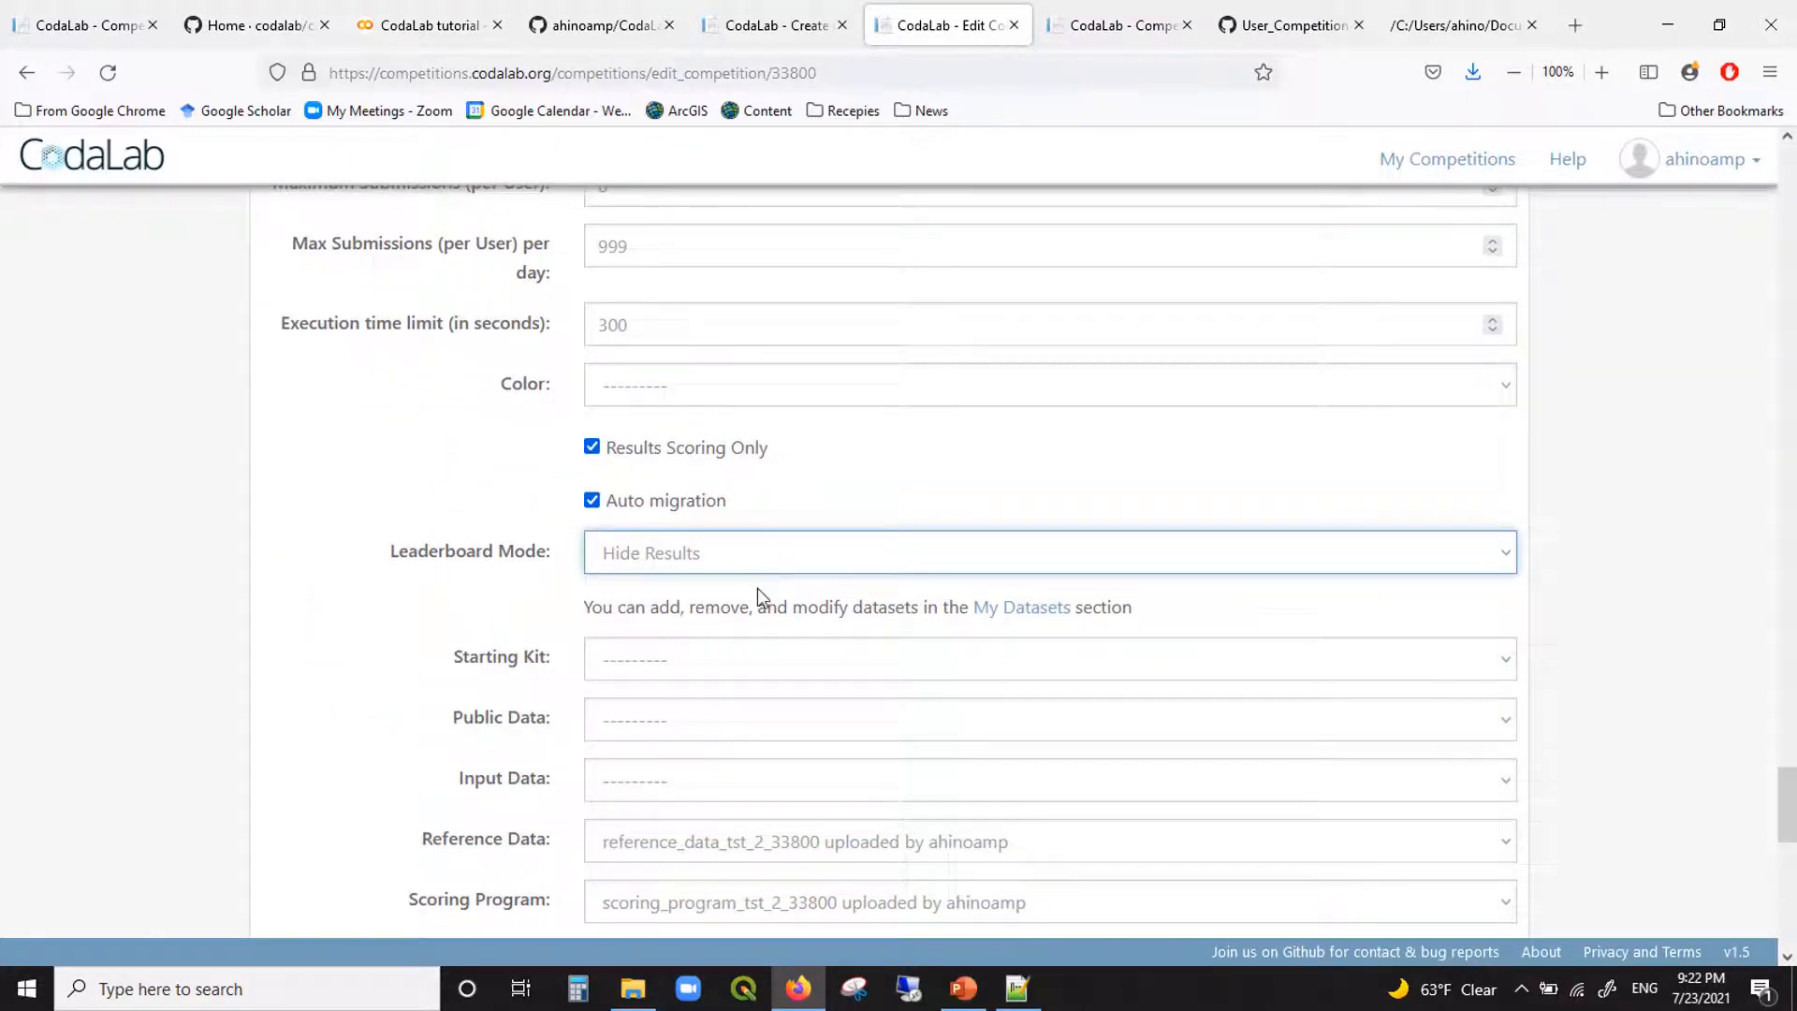
# Step: Review the leaderboard's key, label, ordering and sorting settings, and submit the edited competition
pyautogui.scroll(-10, 756, 588)
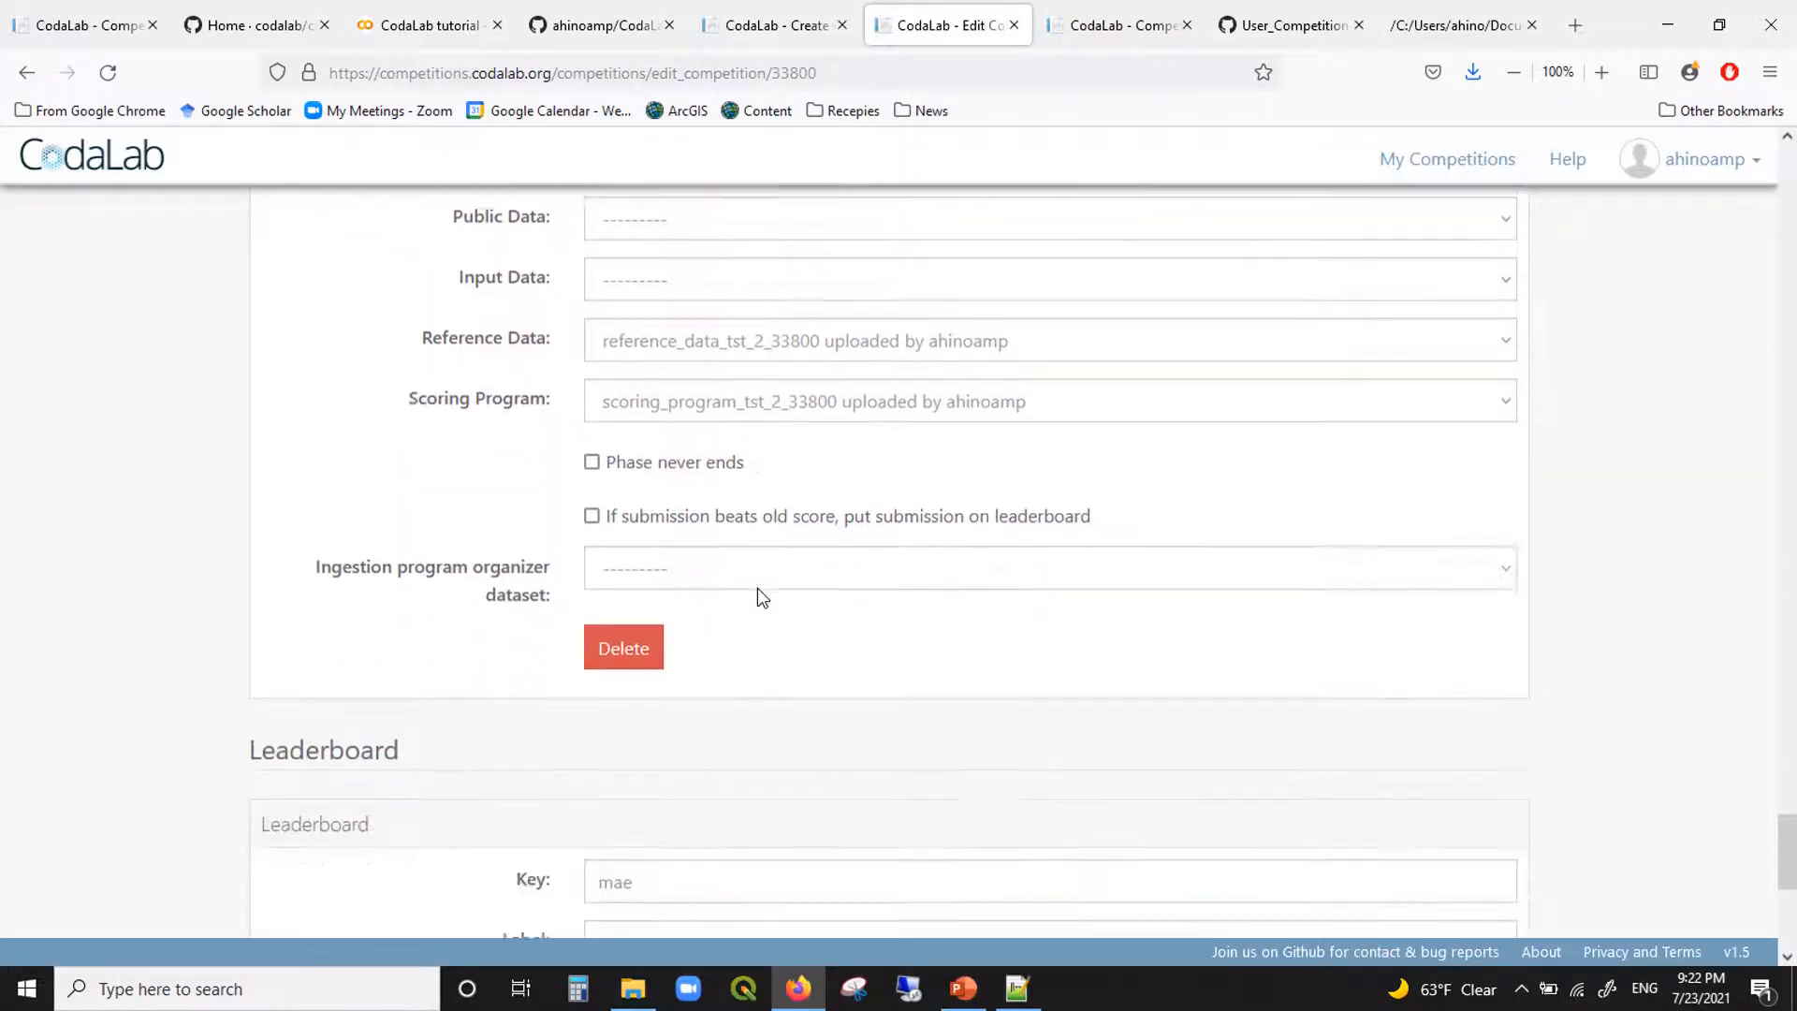
pyautogui.scroll(-12, 758, 590)
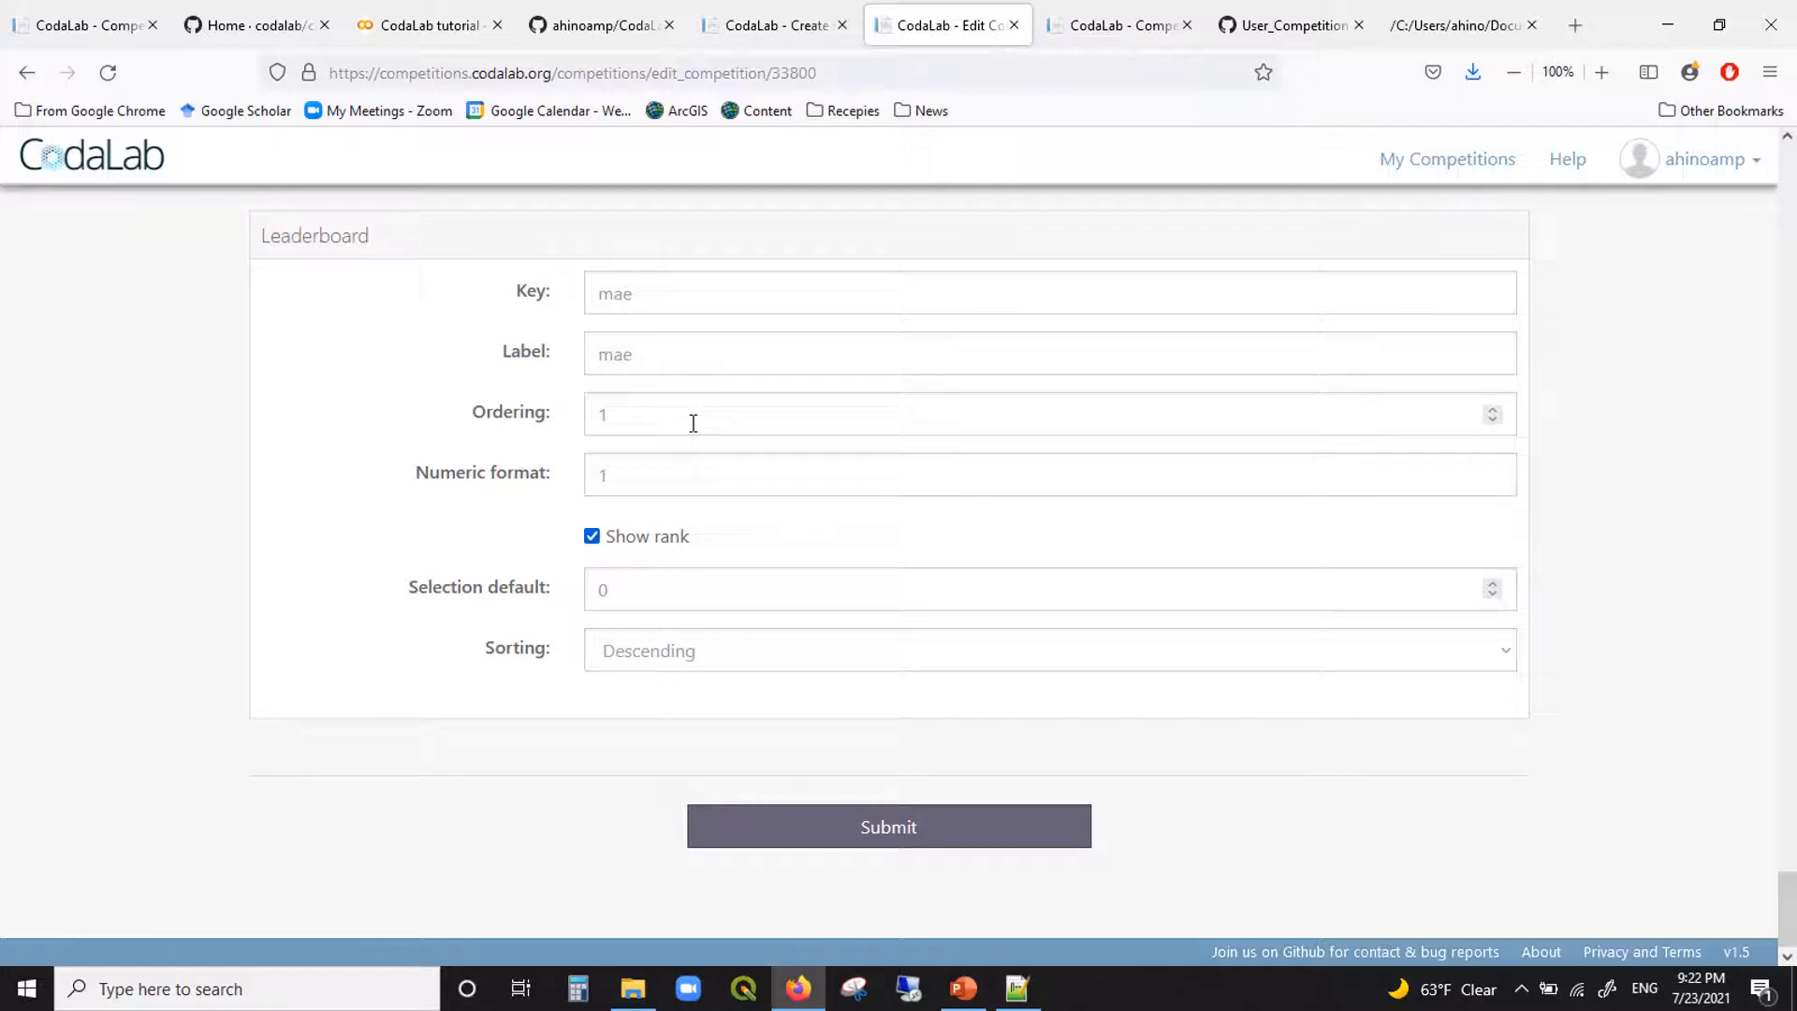
pyautogui.scroll(20, 693, 423)
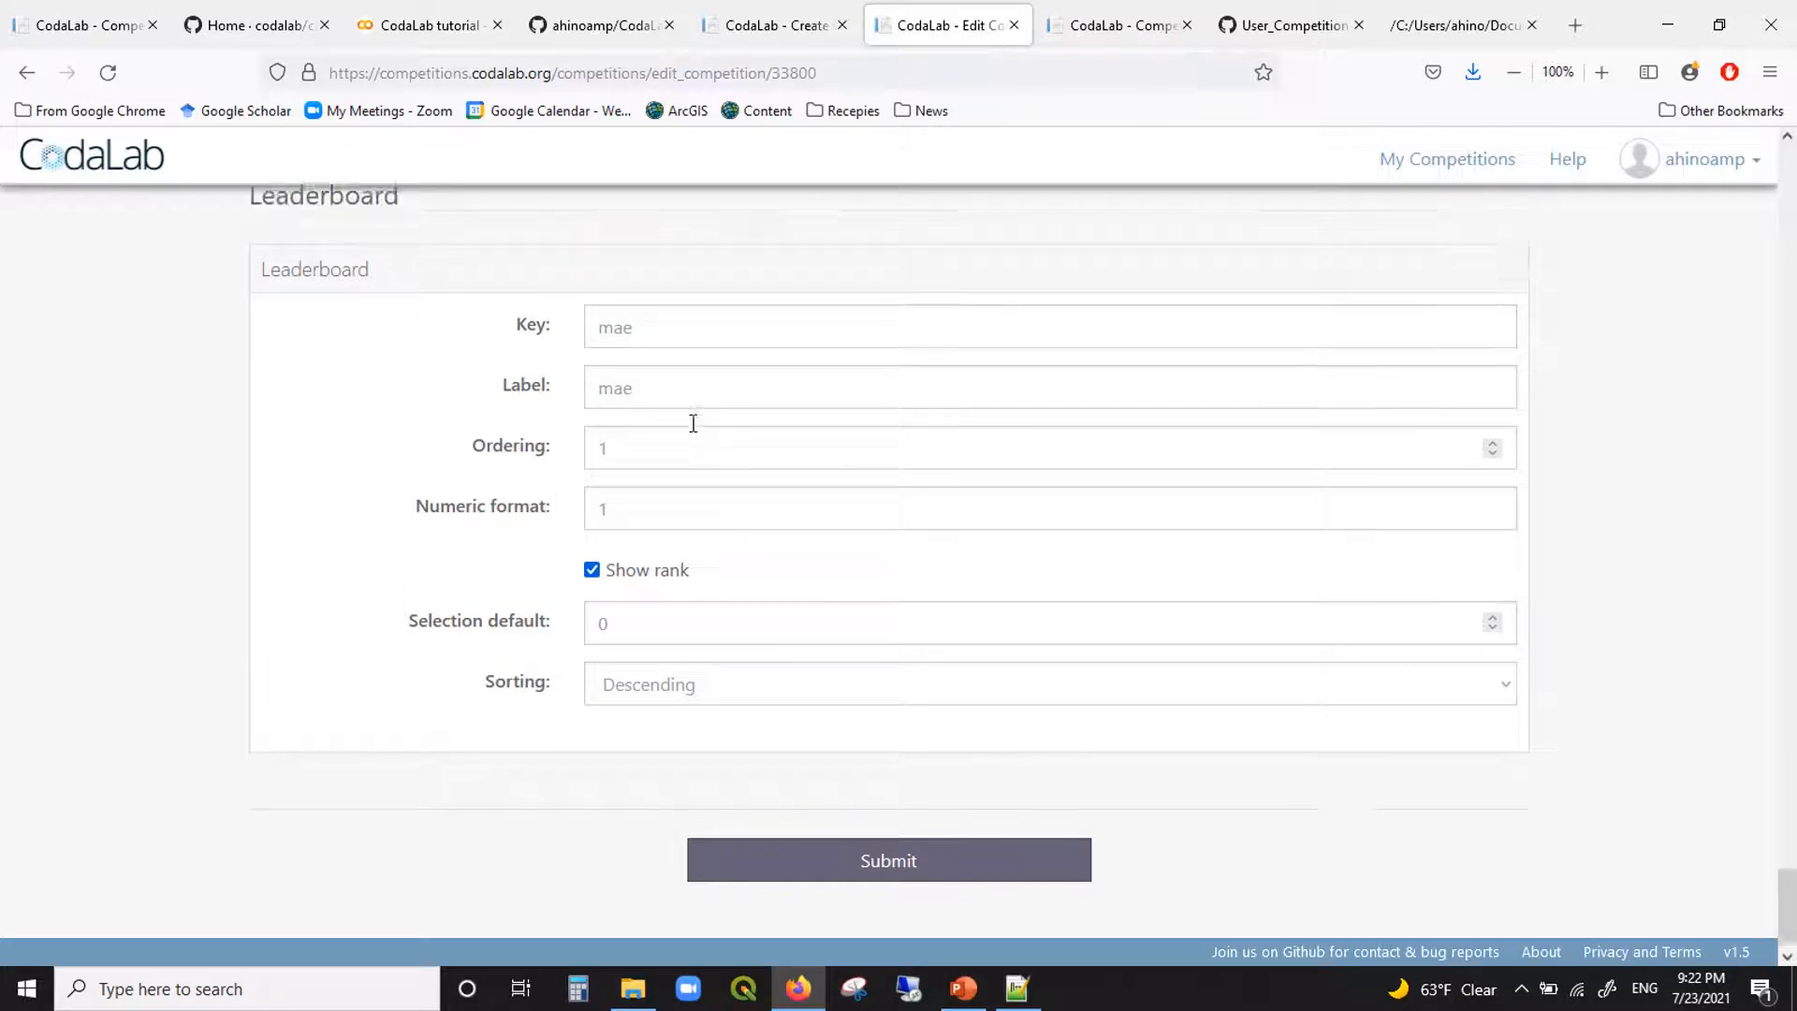
pyautogui.scroll(-20, 692, 423)
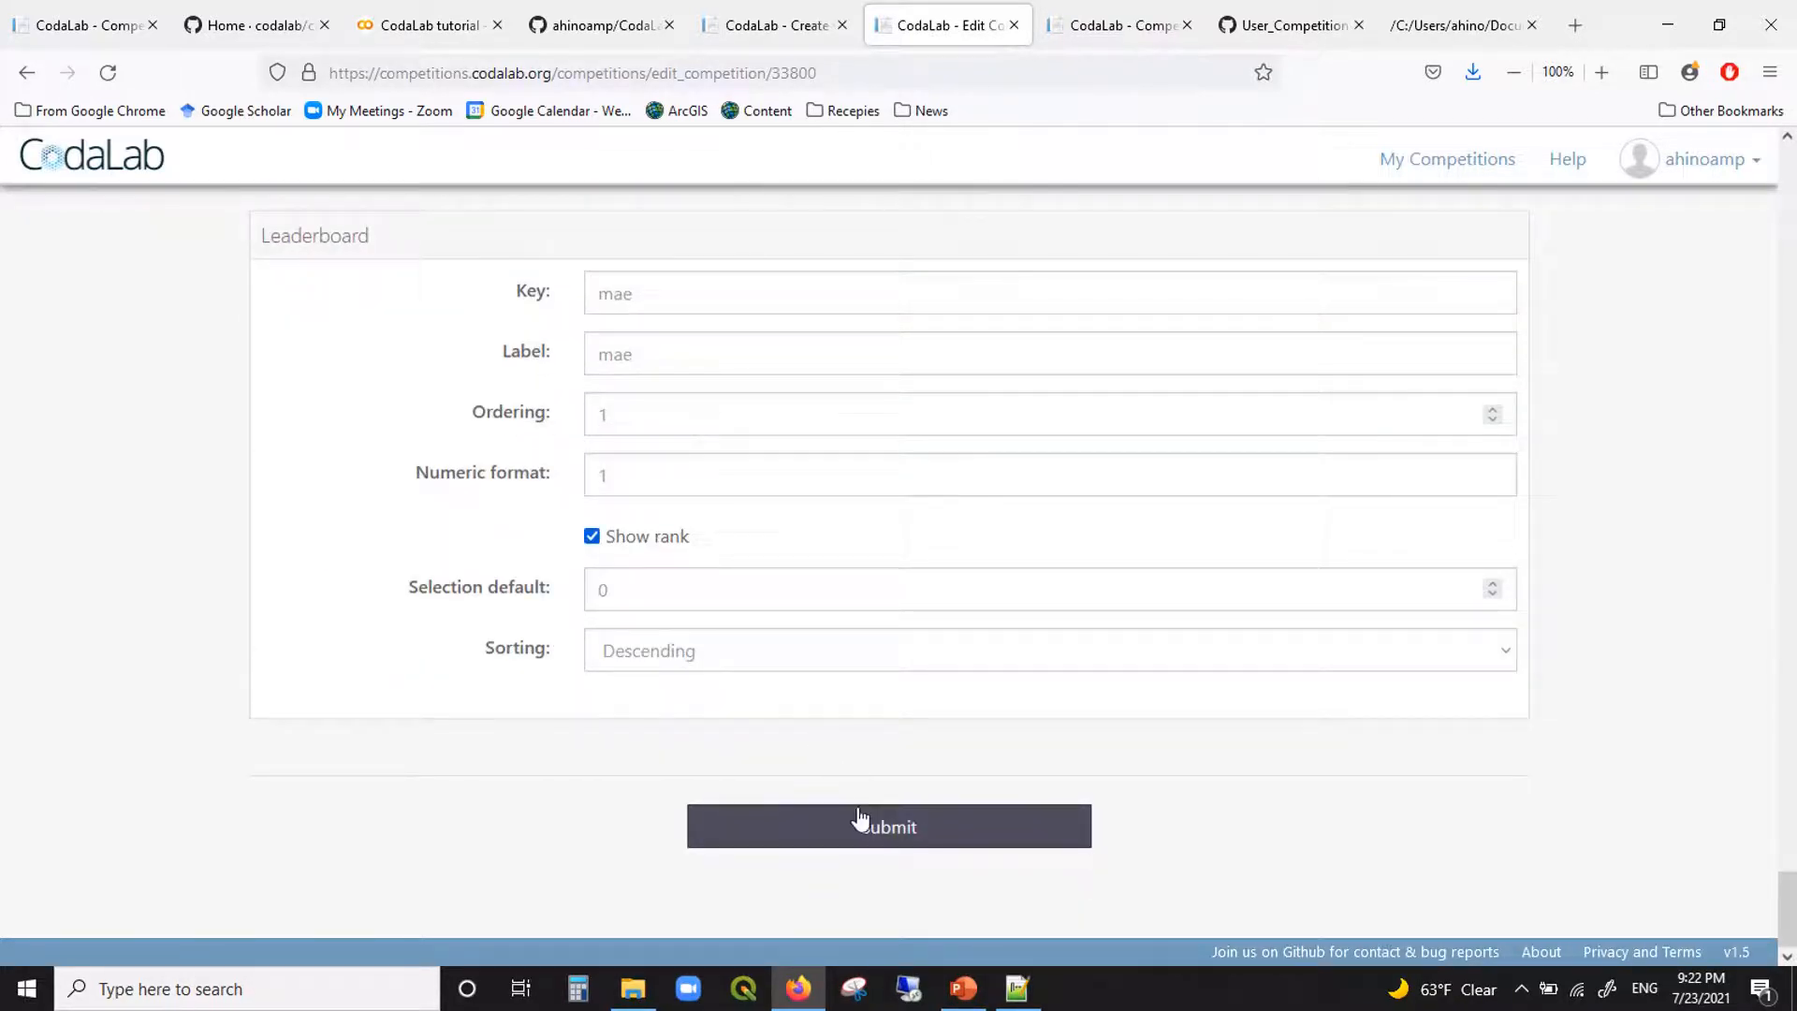
pyautogui.click(859, 815)
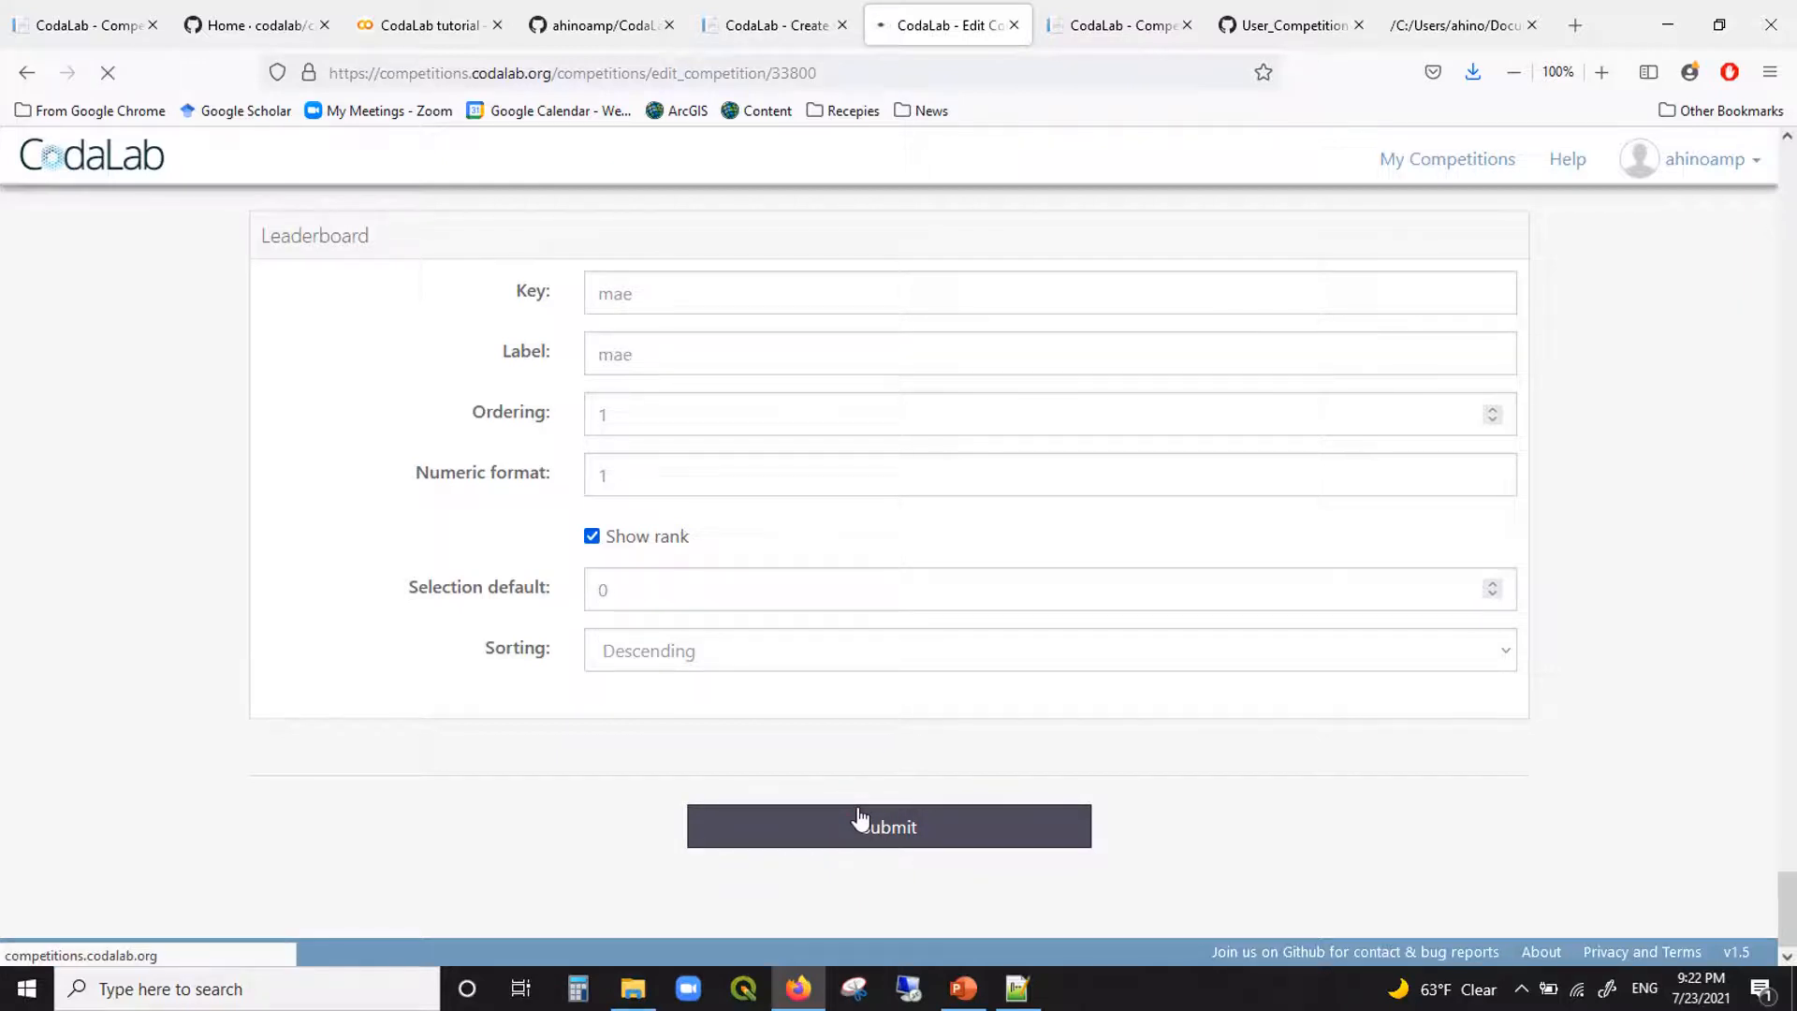
# Step: Open the competition's results and check the leaderboard table of the Competition phase
pyautogui.scroll(-1, 858, 807)
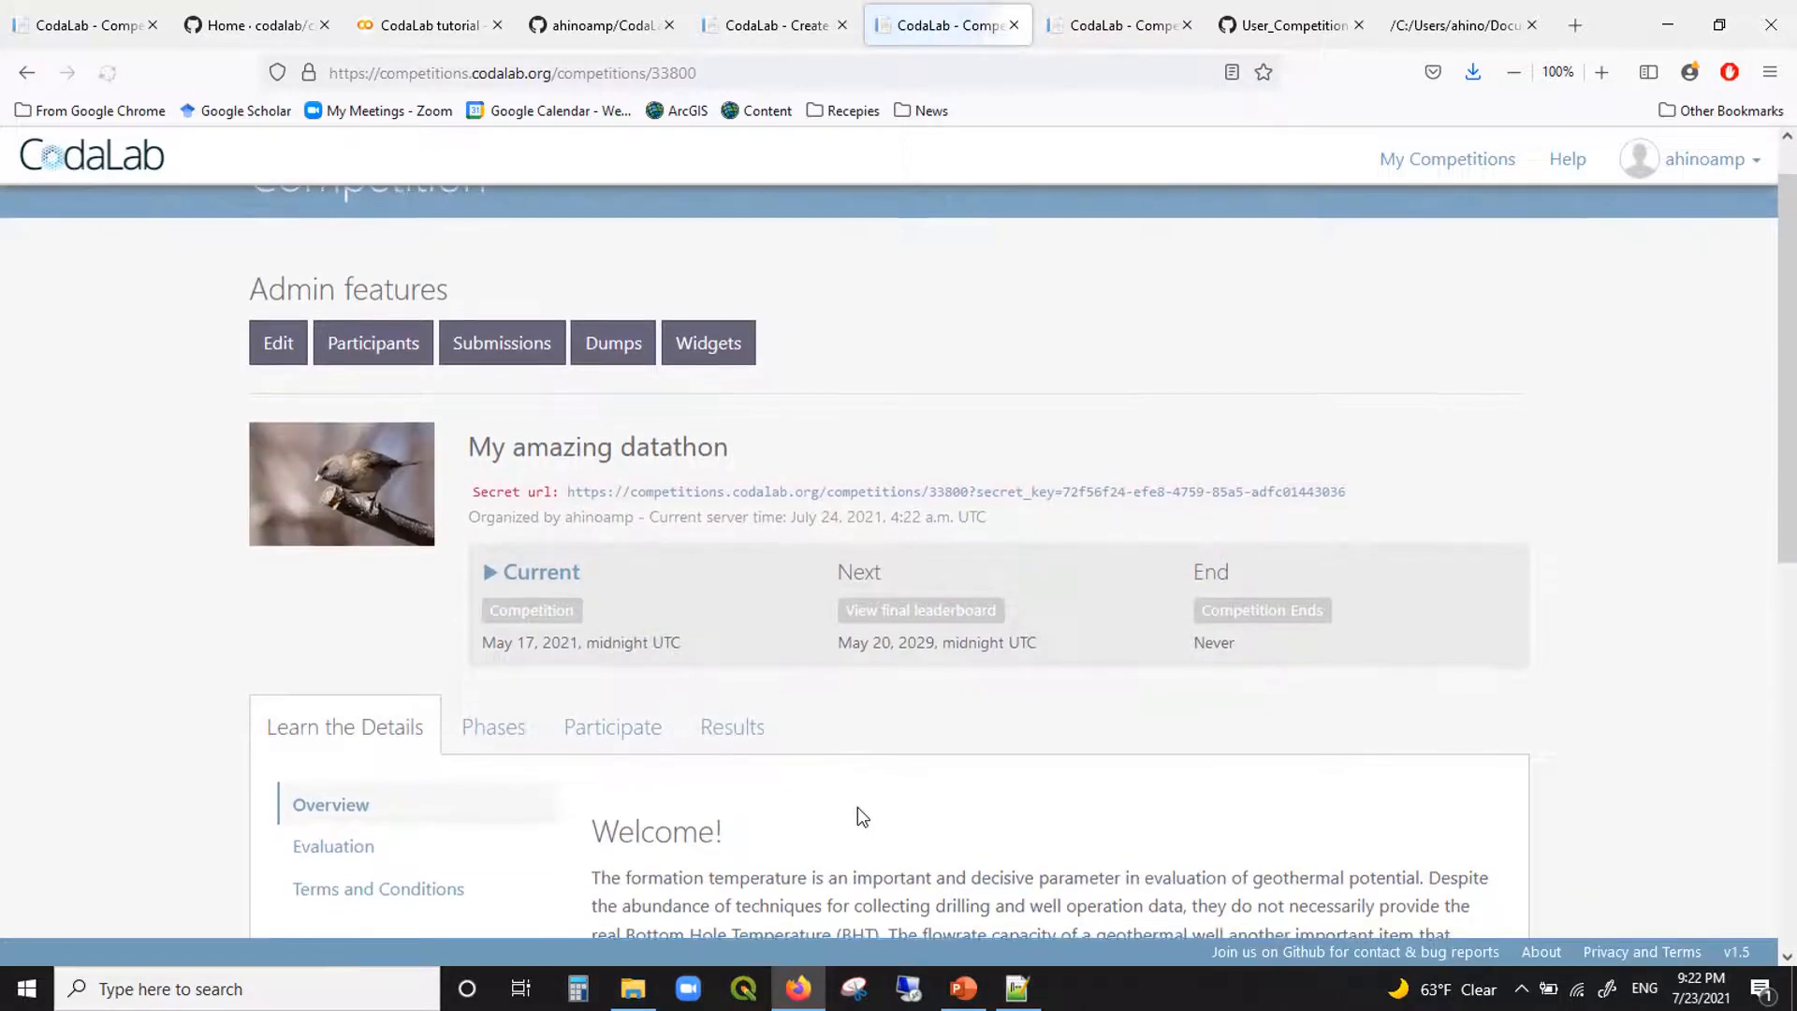
pyautogui.scroll(-1, 857, 809)
pyautogui.click(719, 652)
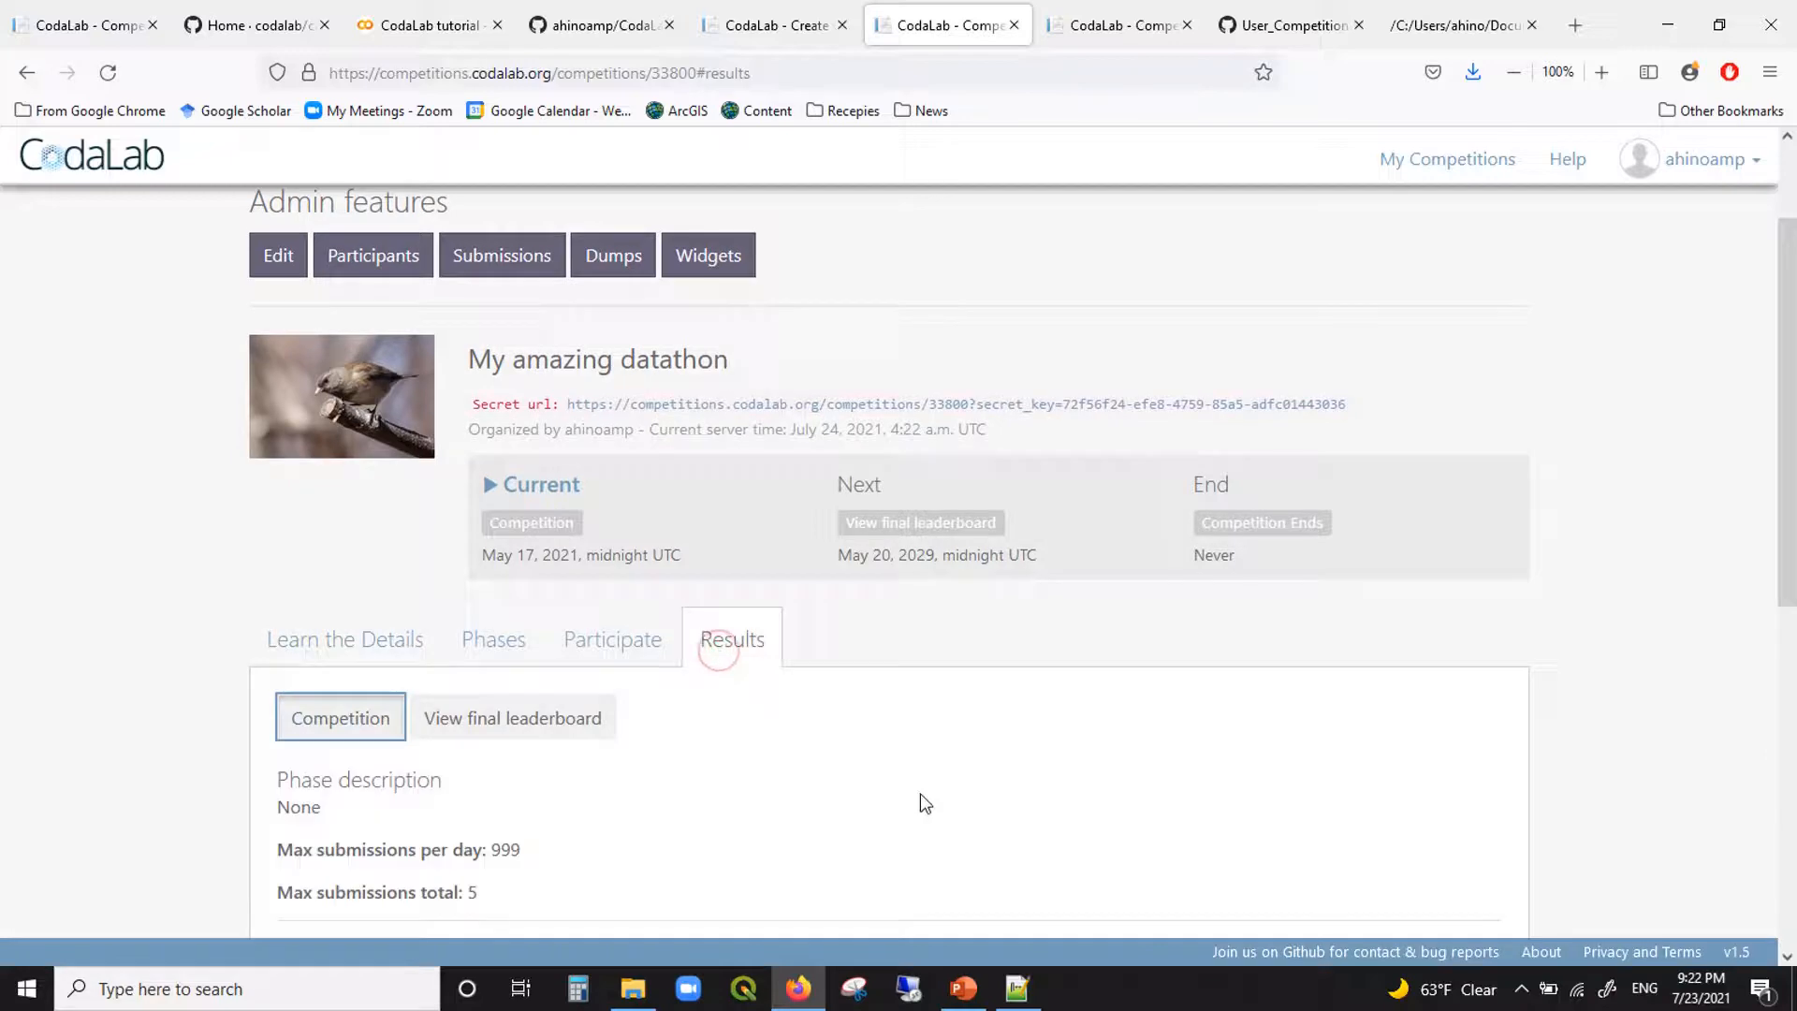
pyautogui.scroll(-5, 919, 794)
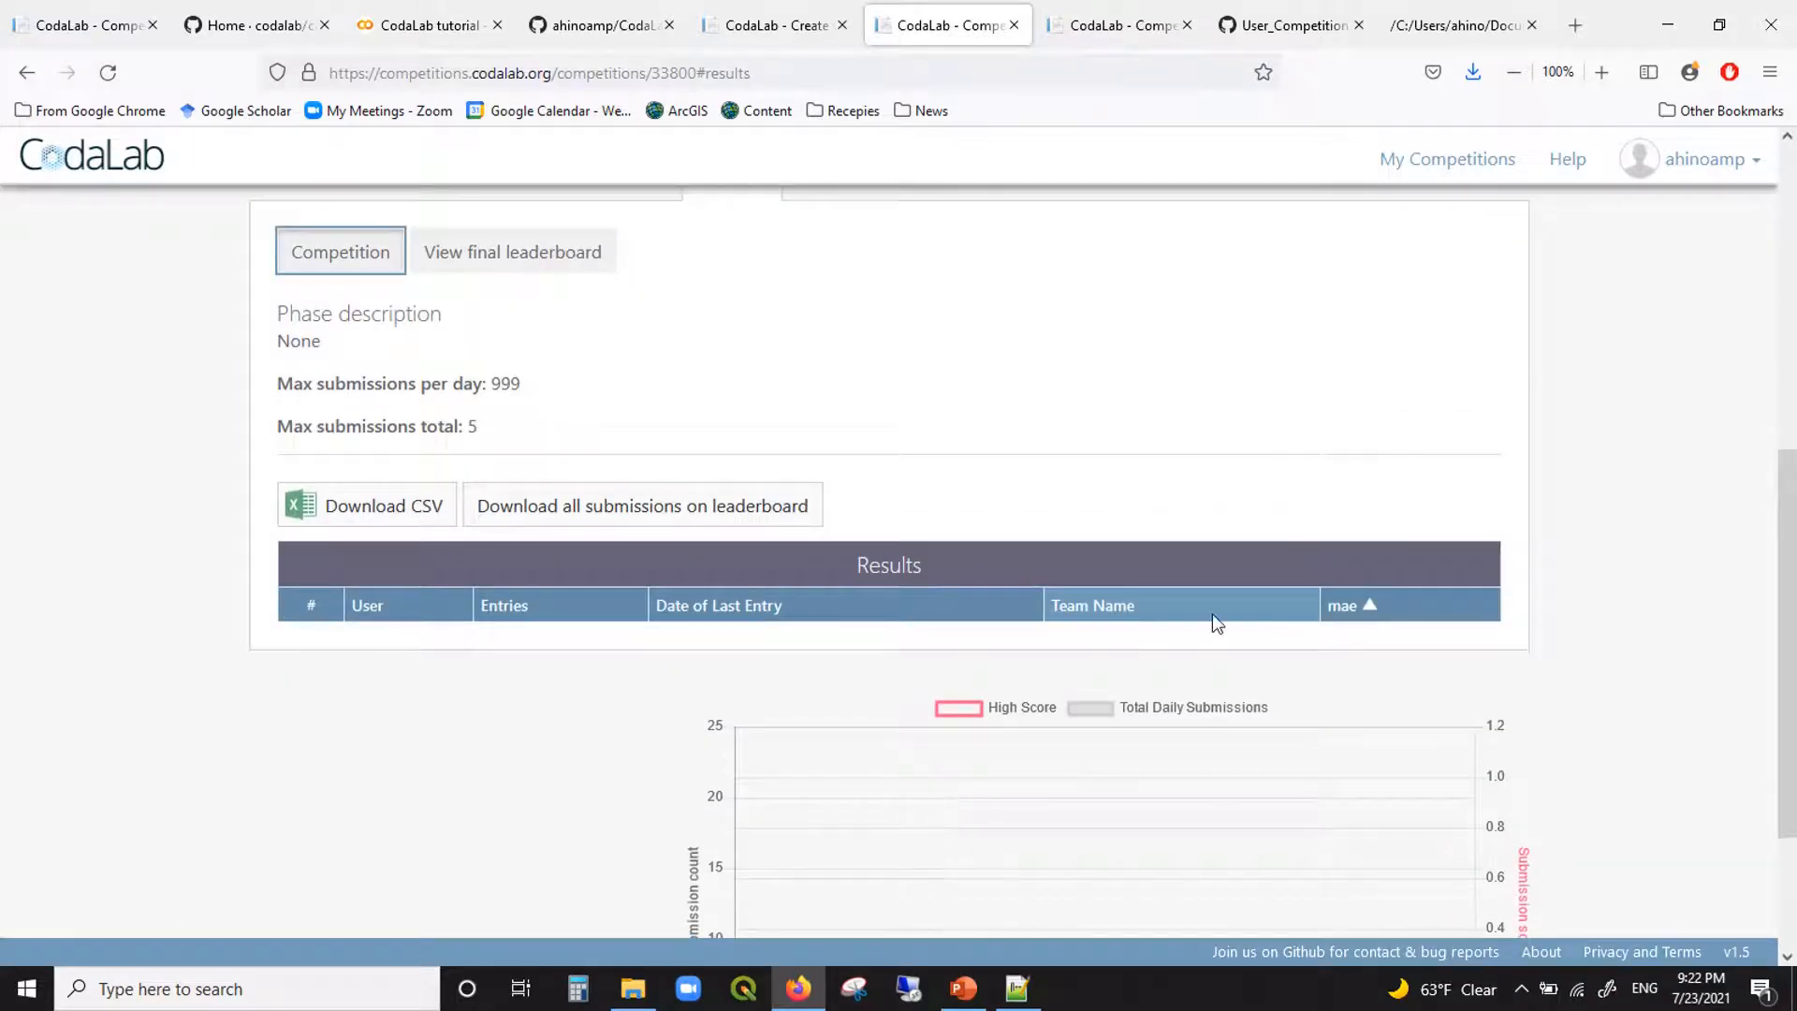
pyautogui.scroll(2, 1212, 615)
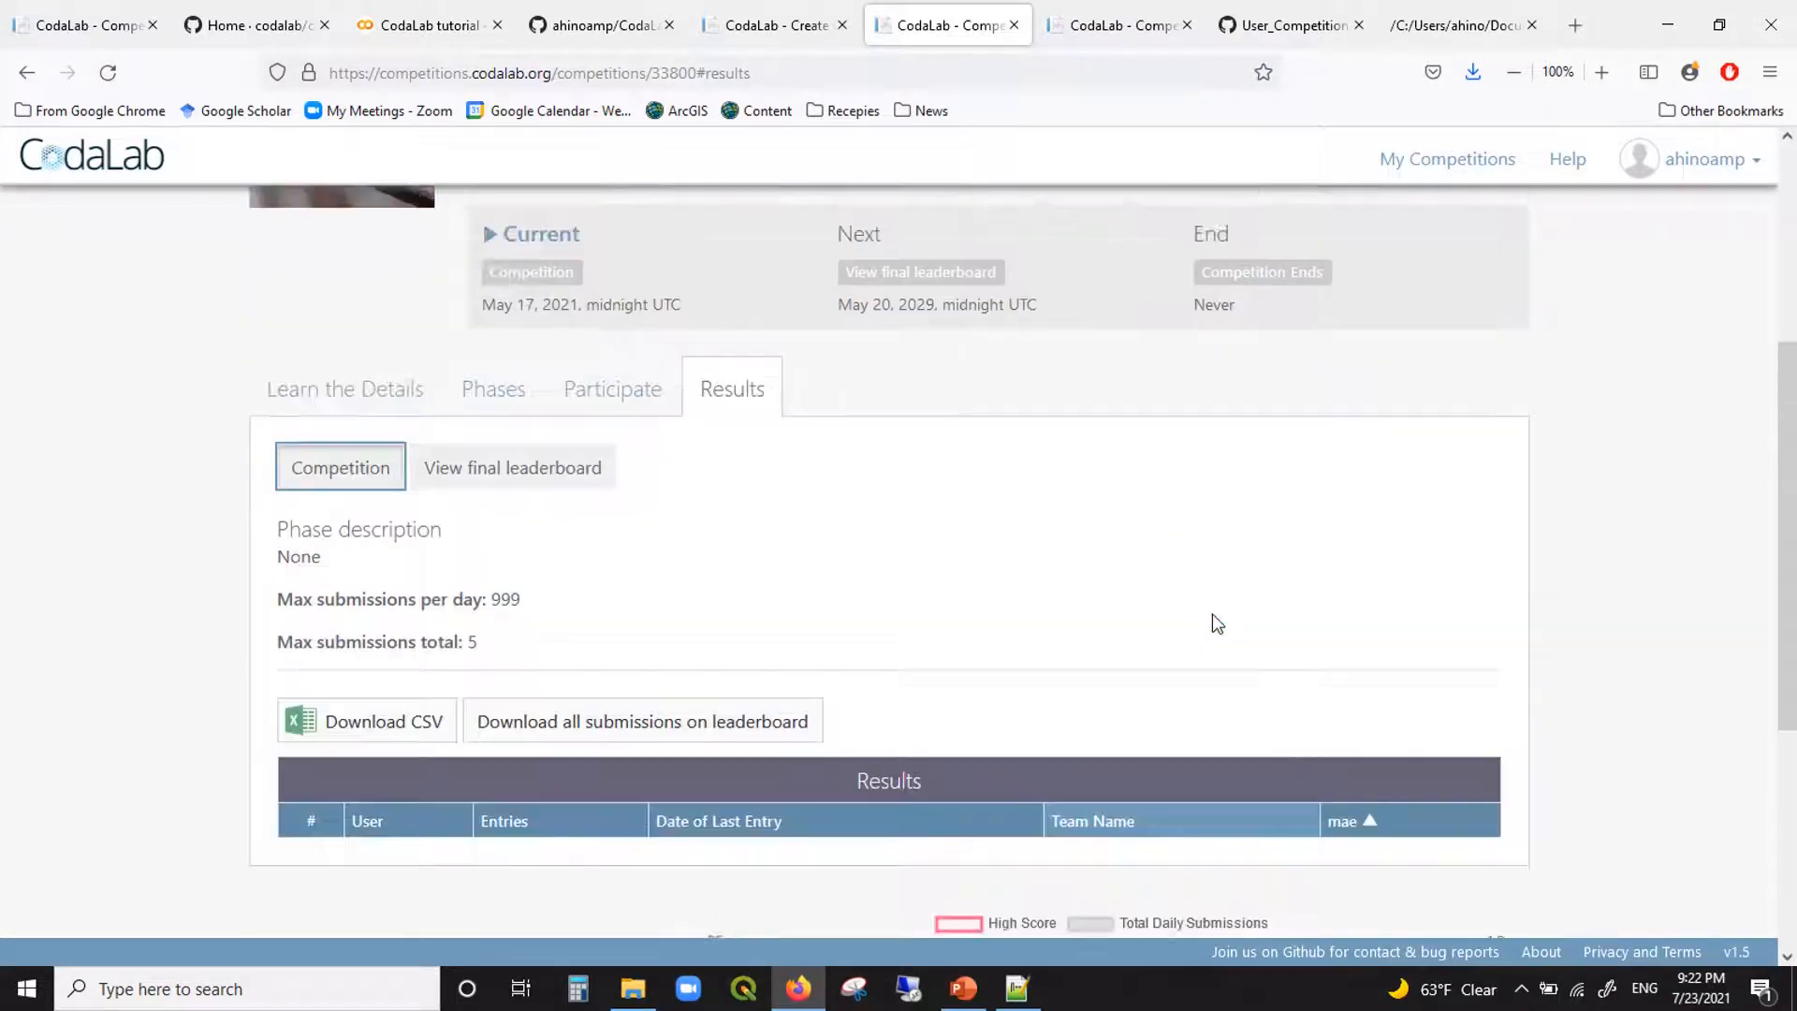
pyautogui.scroll(4, 1215, 623)
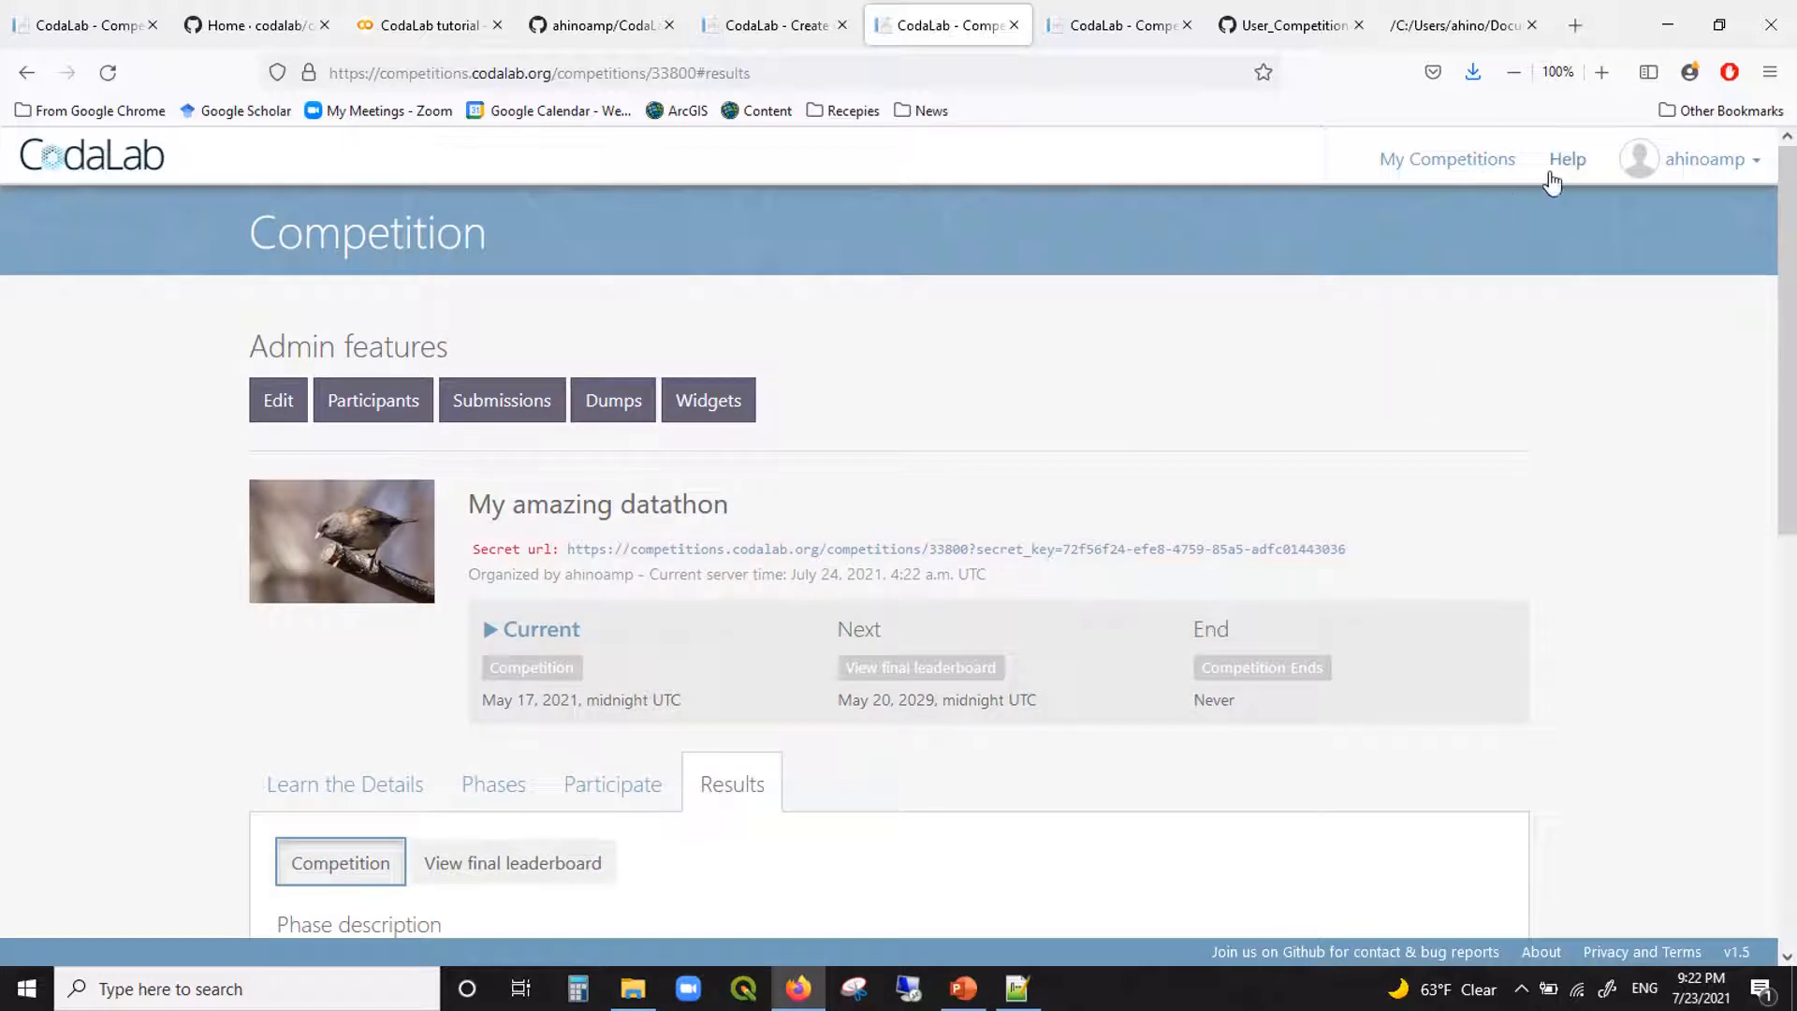
# Step: Open the account's user settings and review the team name, team members and notification options
pyautogui.moveTo(1676, 162)
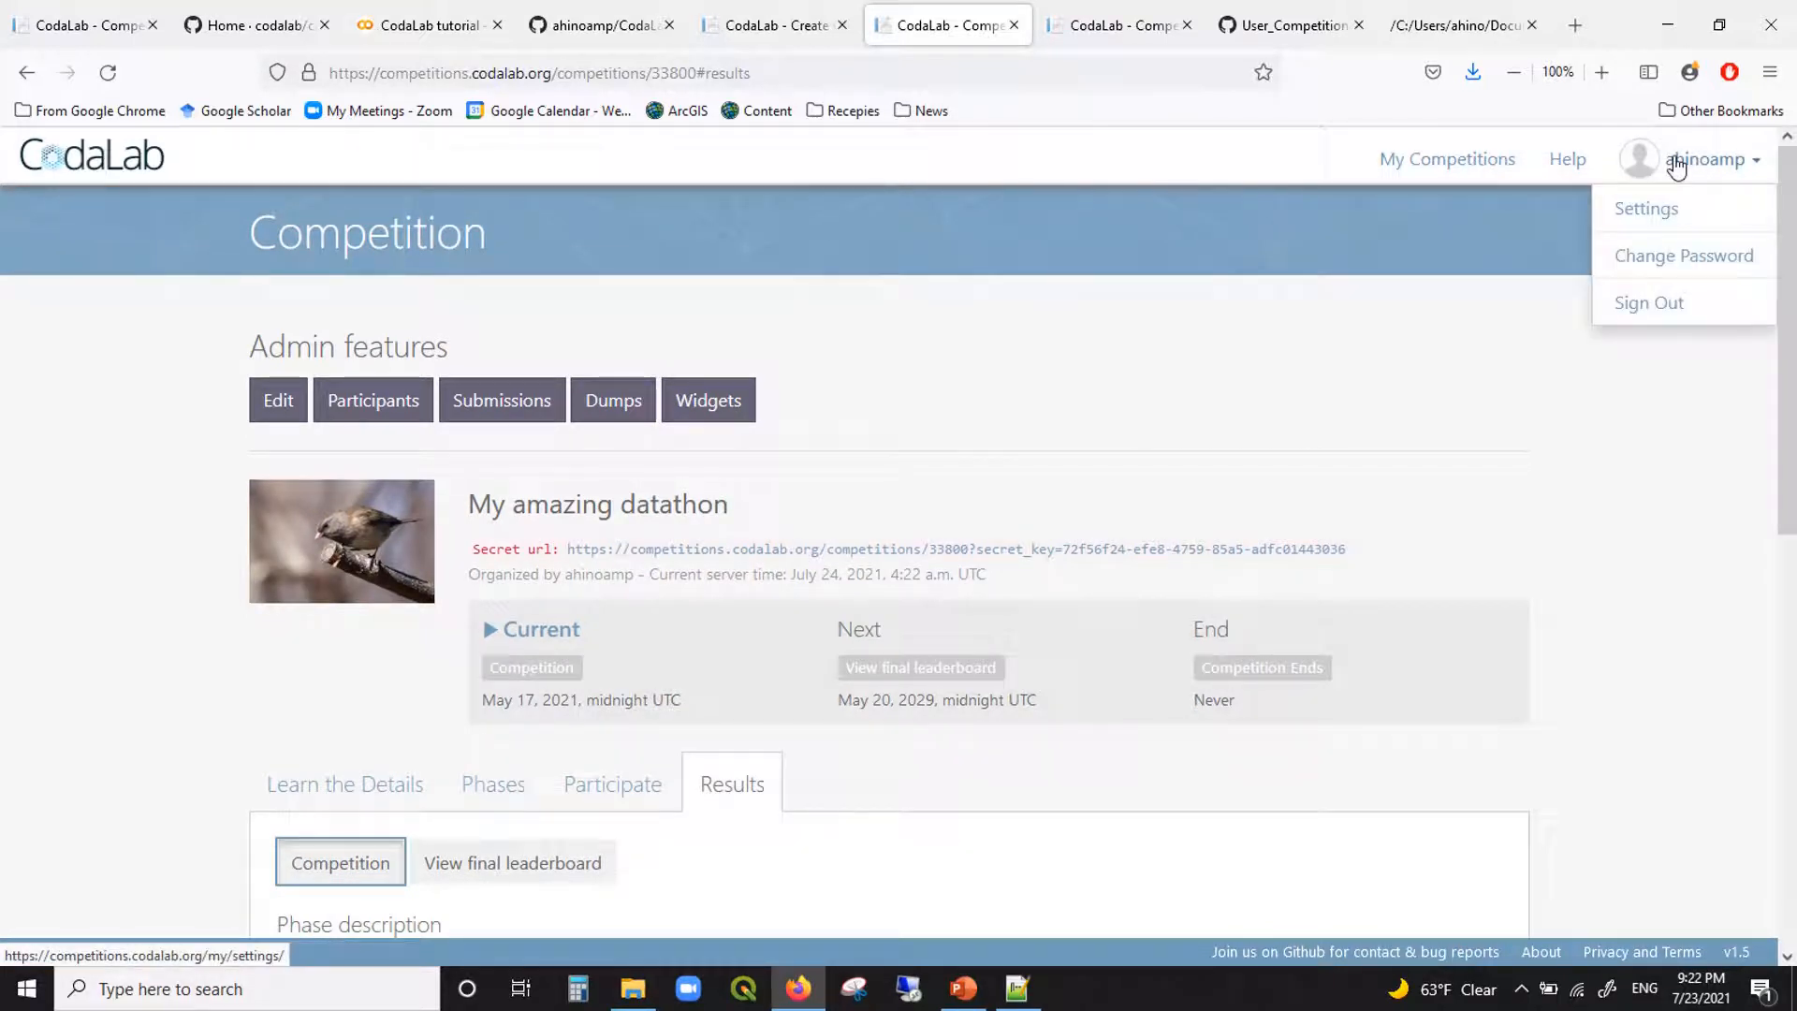
pyautogui.click(1661, 213)
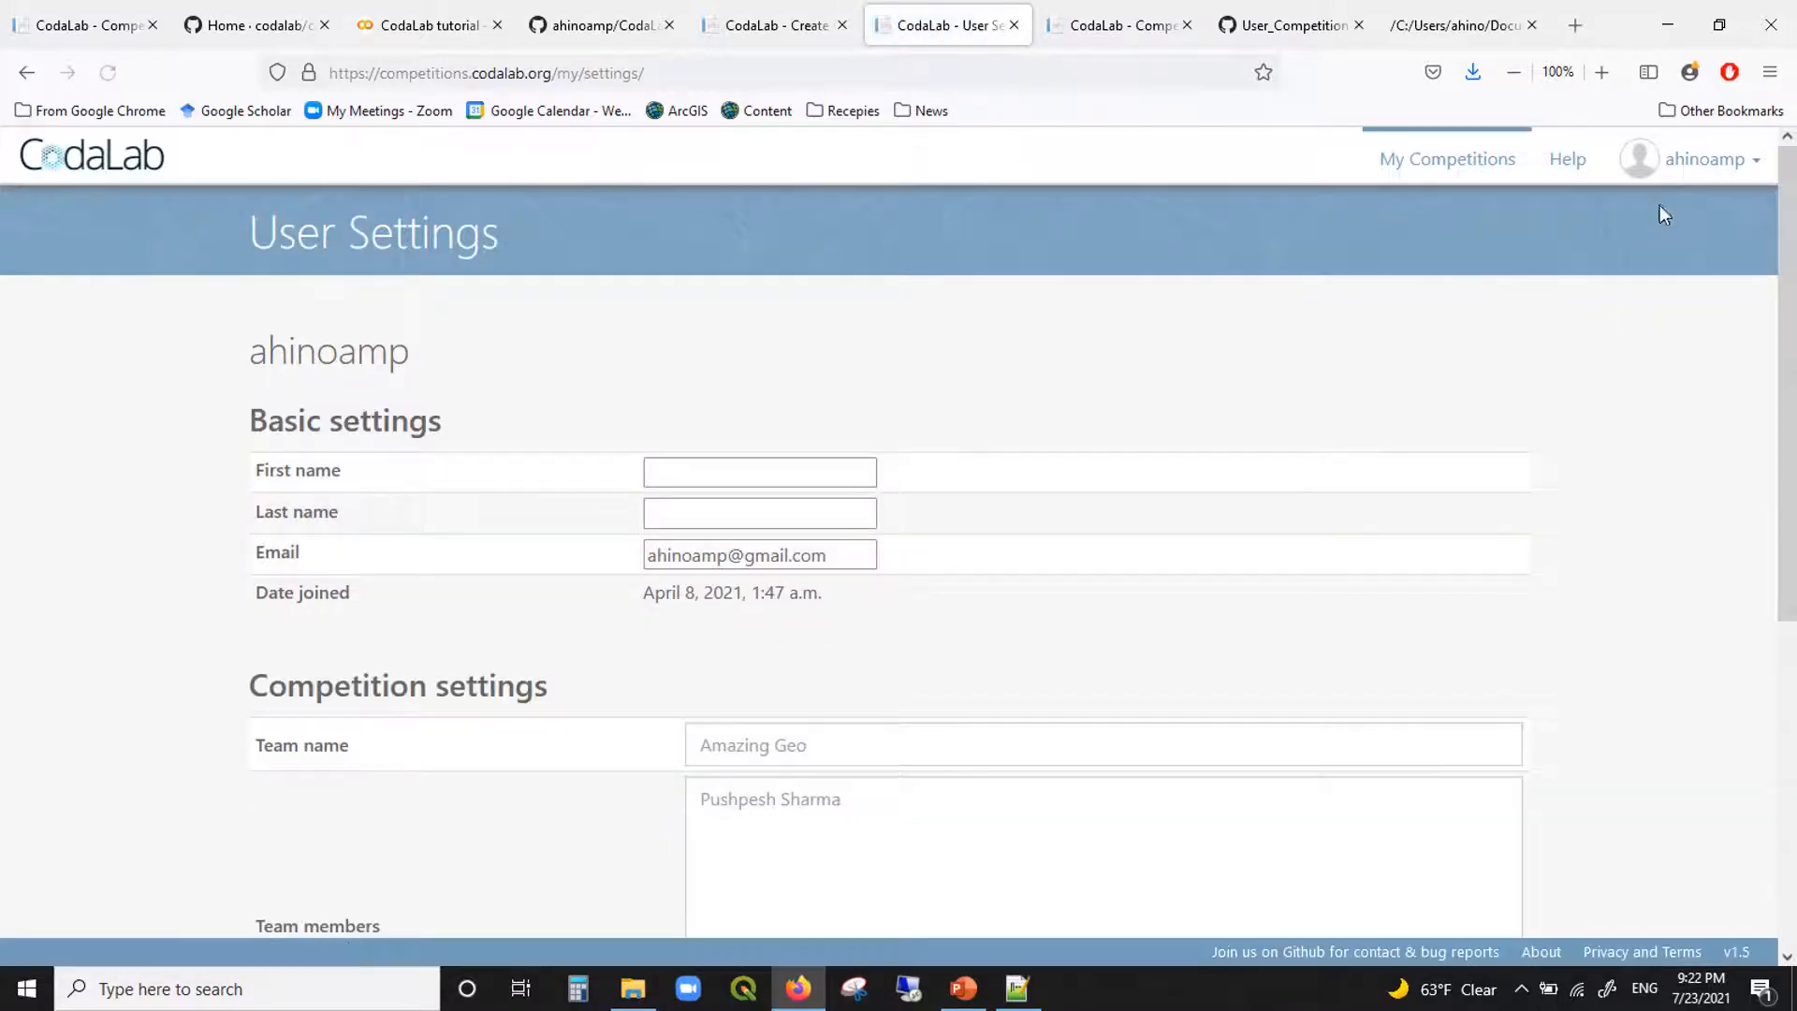
pyautogui.scroll(-3, 1329, 515)
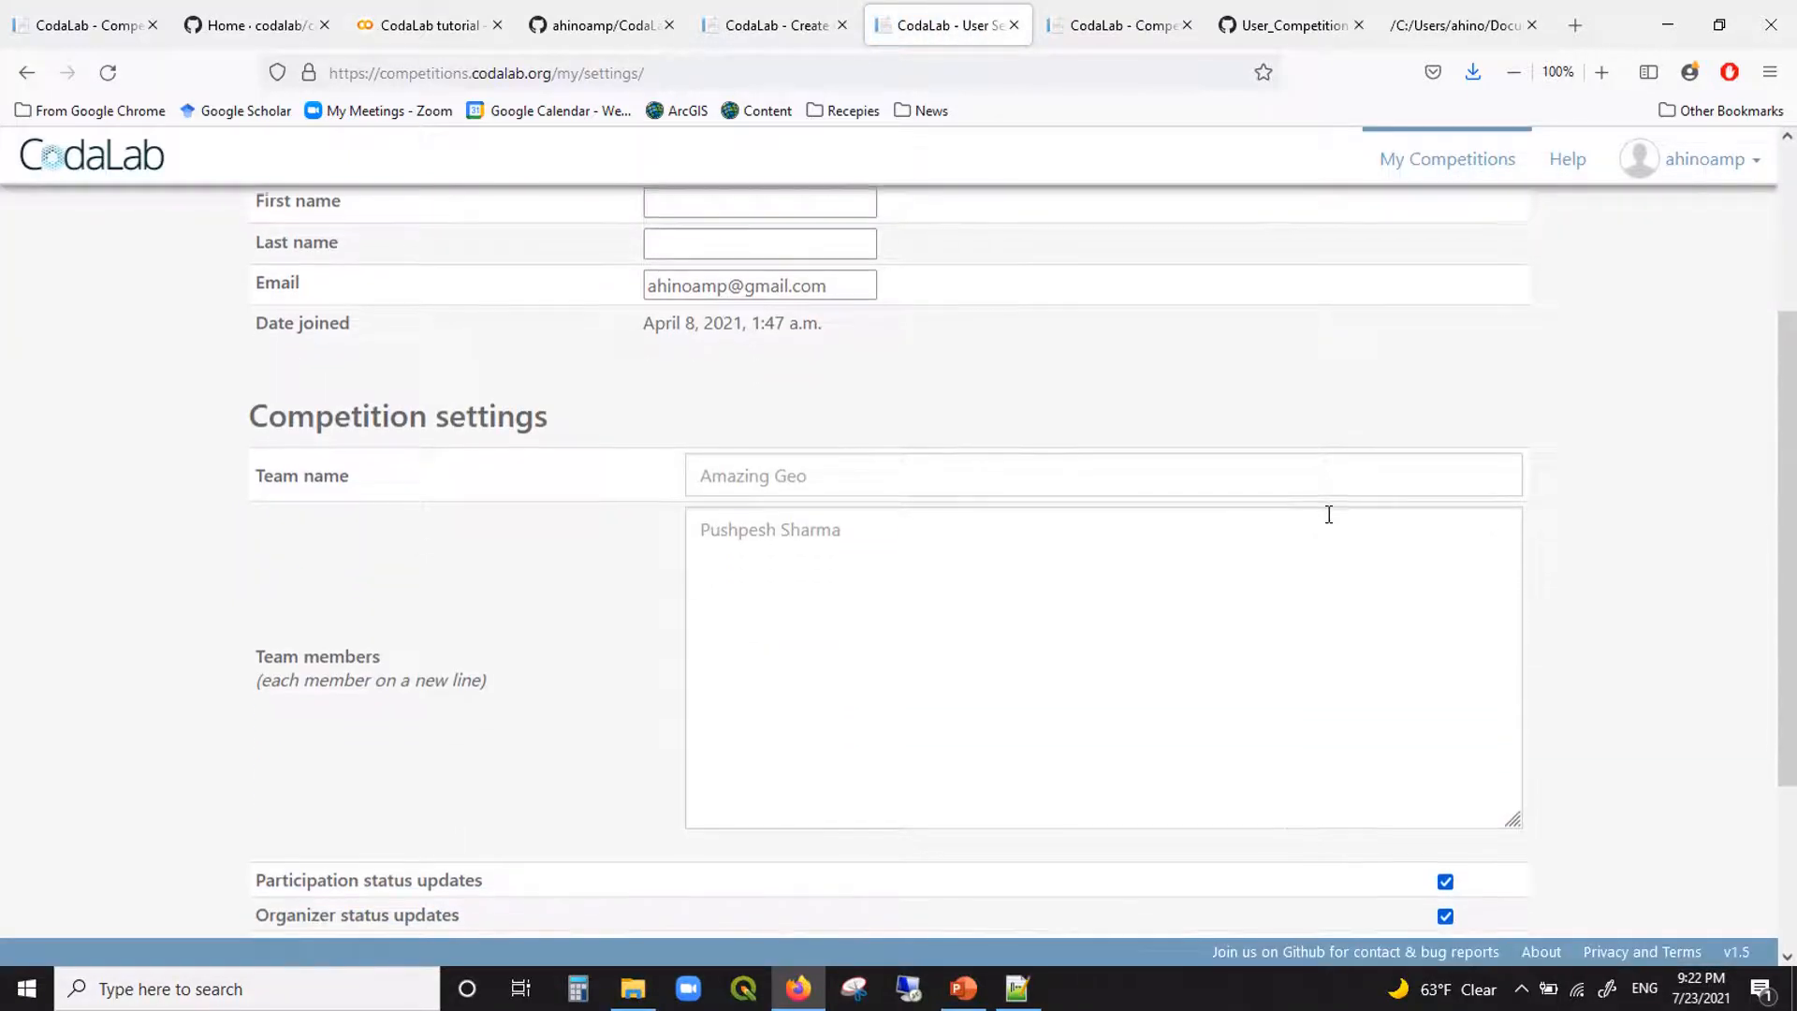
pyautogui.doubleClick(951, 470)
pyautogui.click(925, 618)
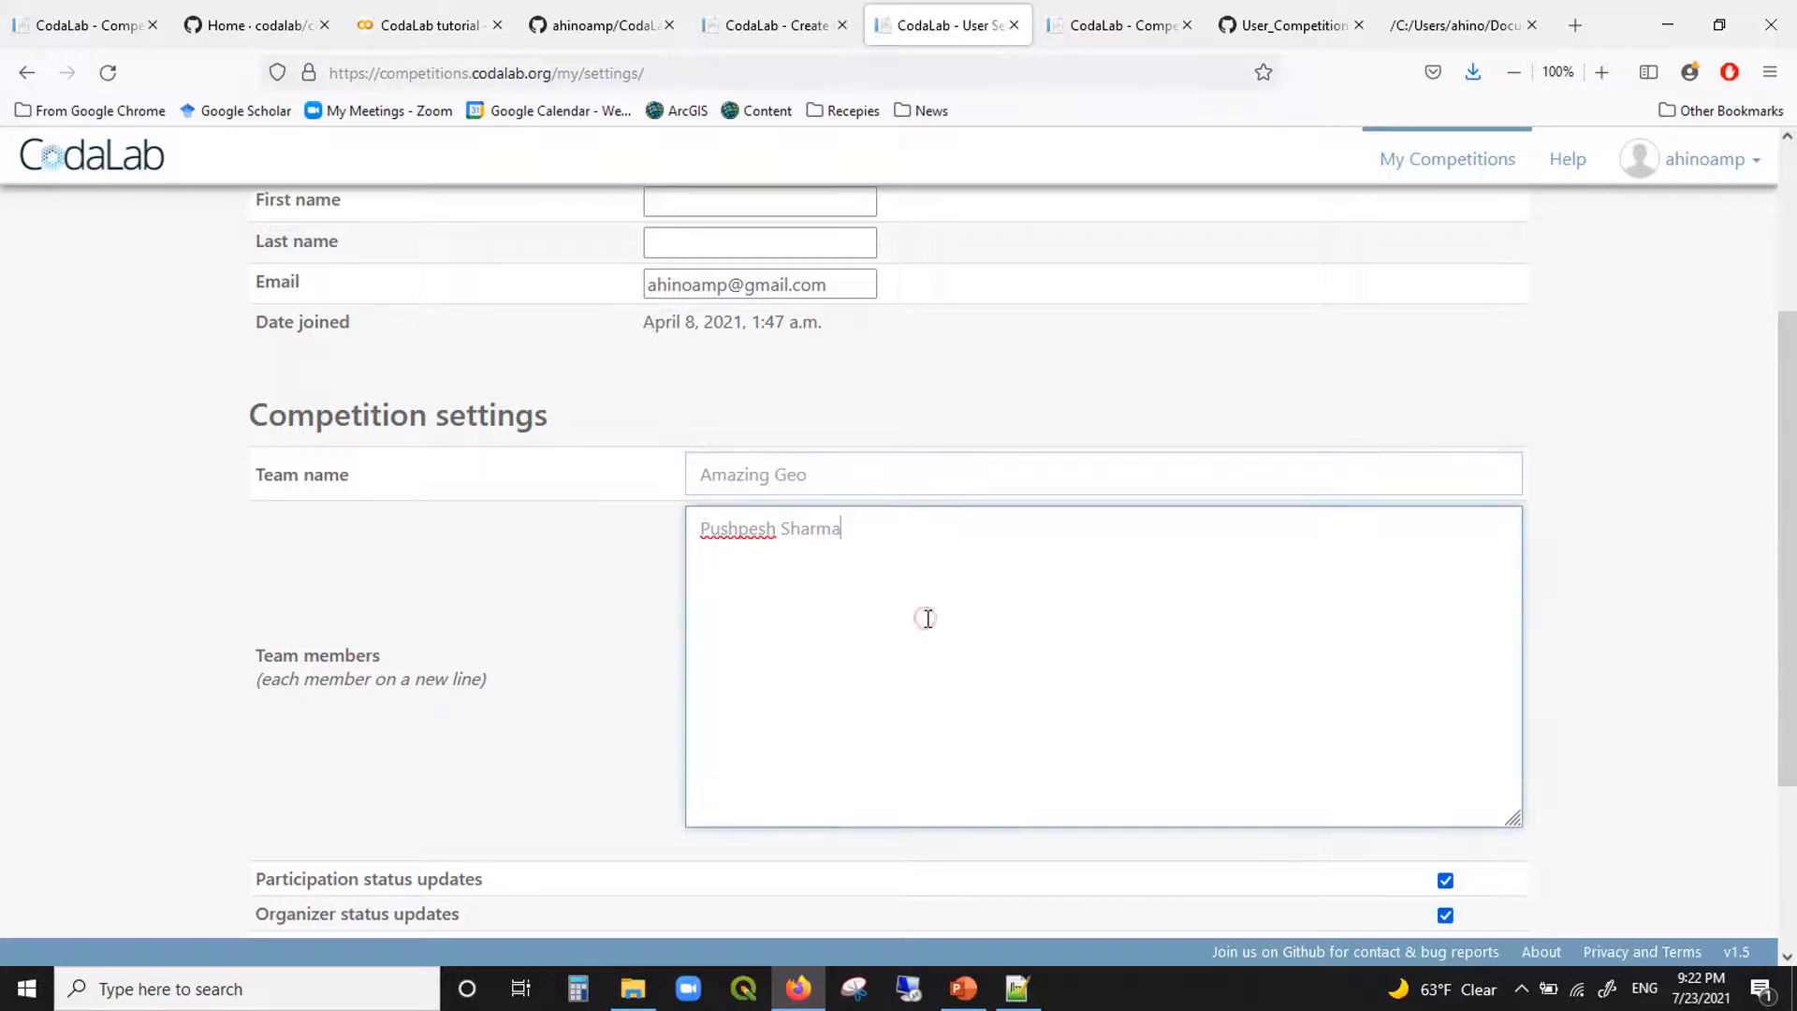
pyautogui.scroll(-3, 797, 678)
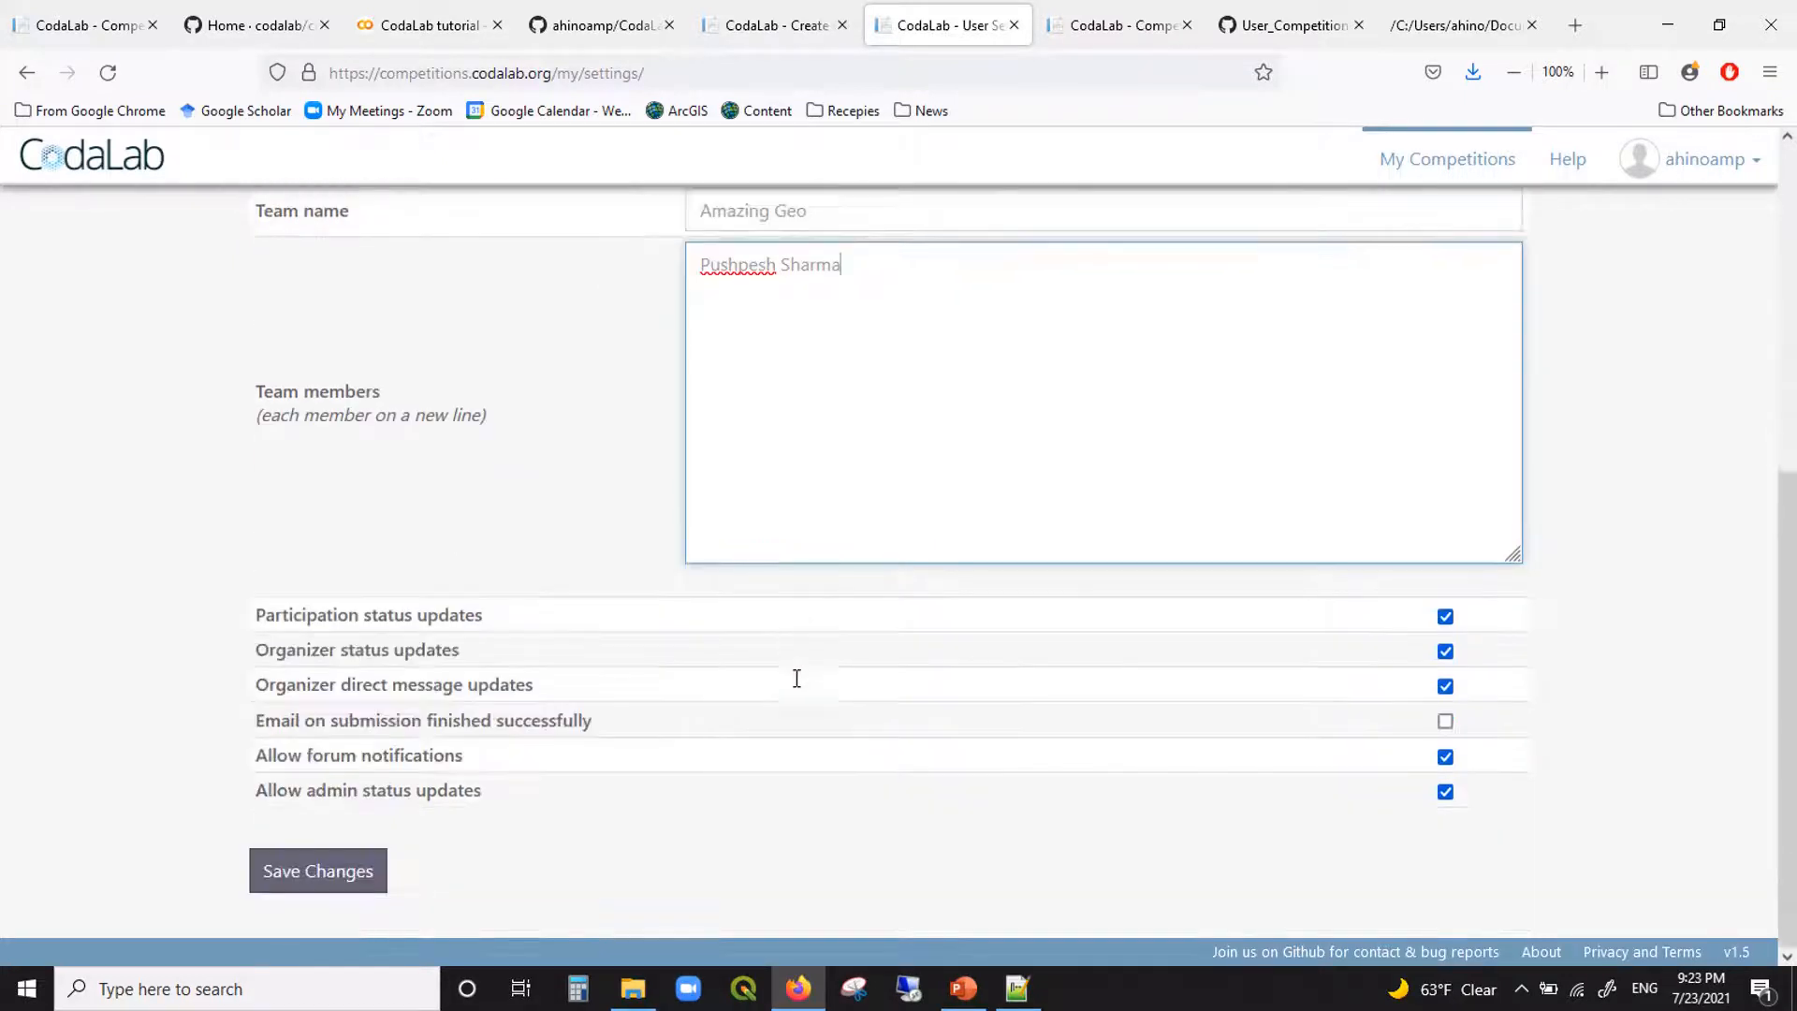
pyautogui.scroll(6, 794, 678)
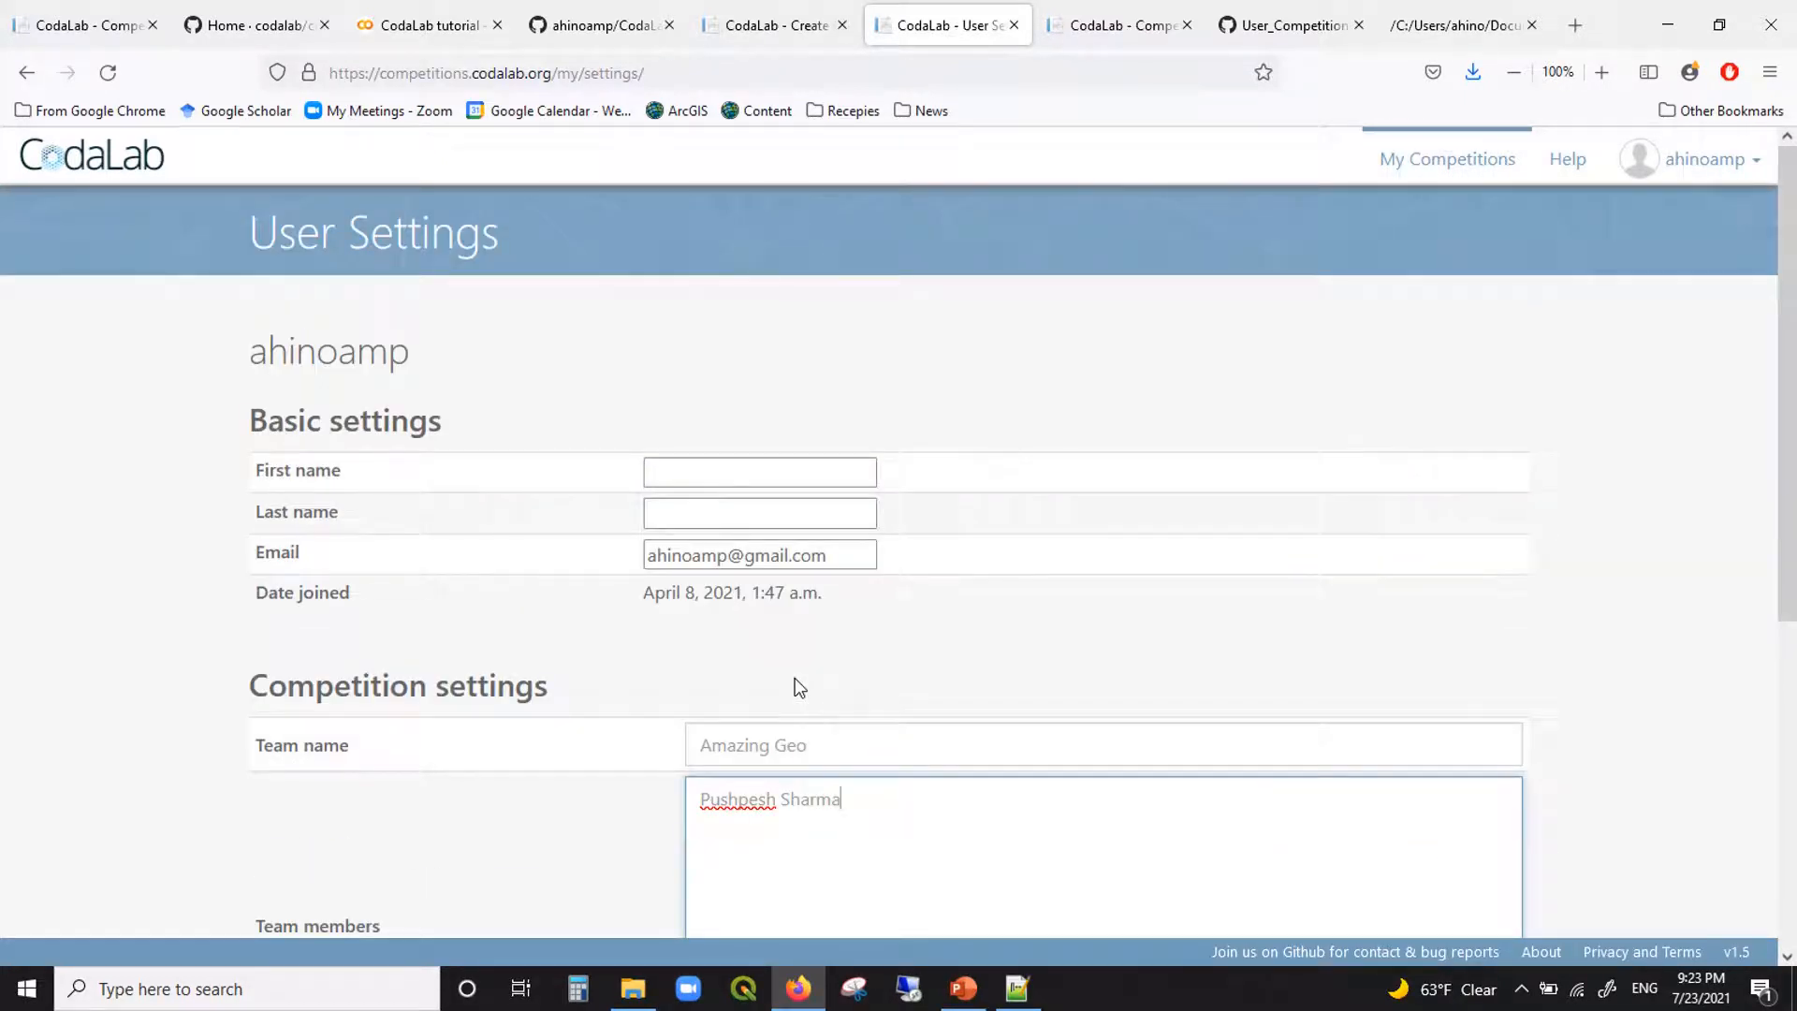
# Step: Return to the competition page and open its participants list to check participant status and entries
pyautogui.click(29, 74)
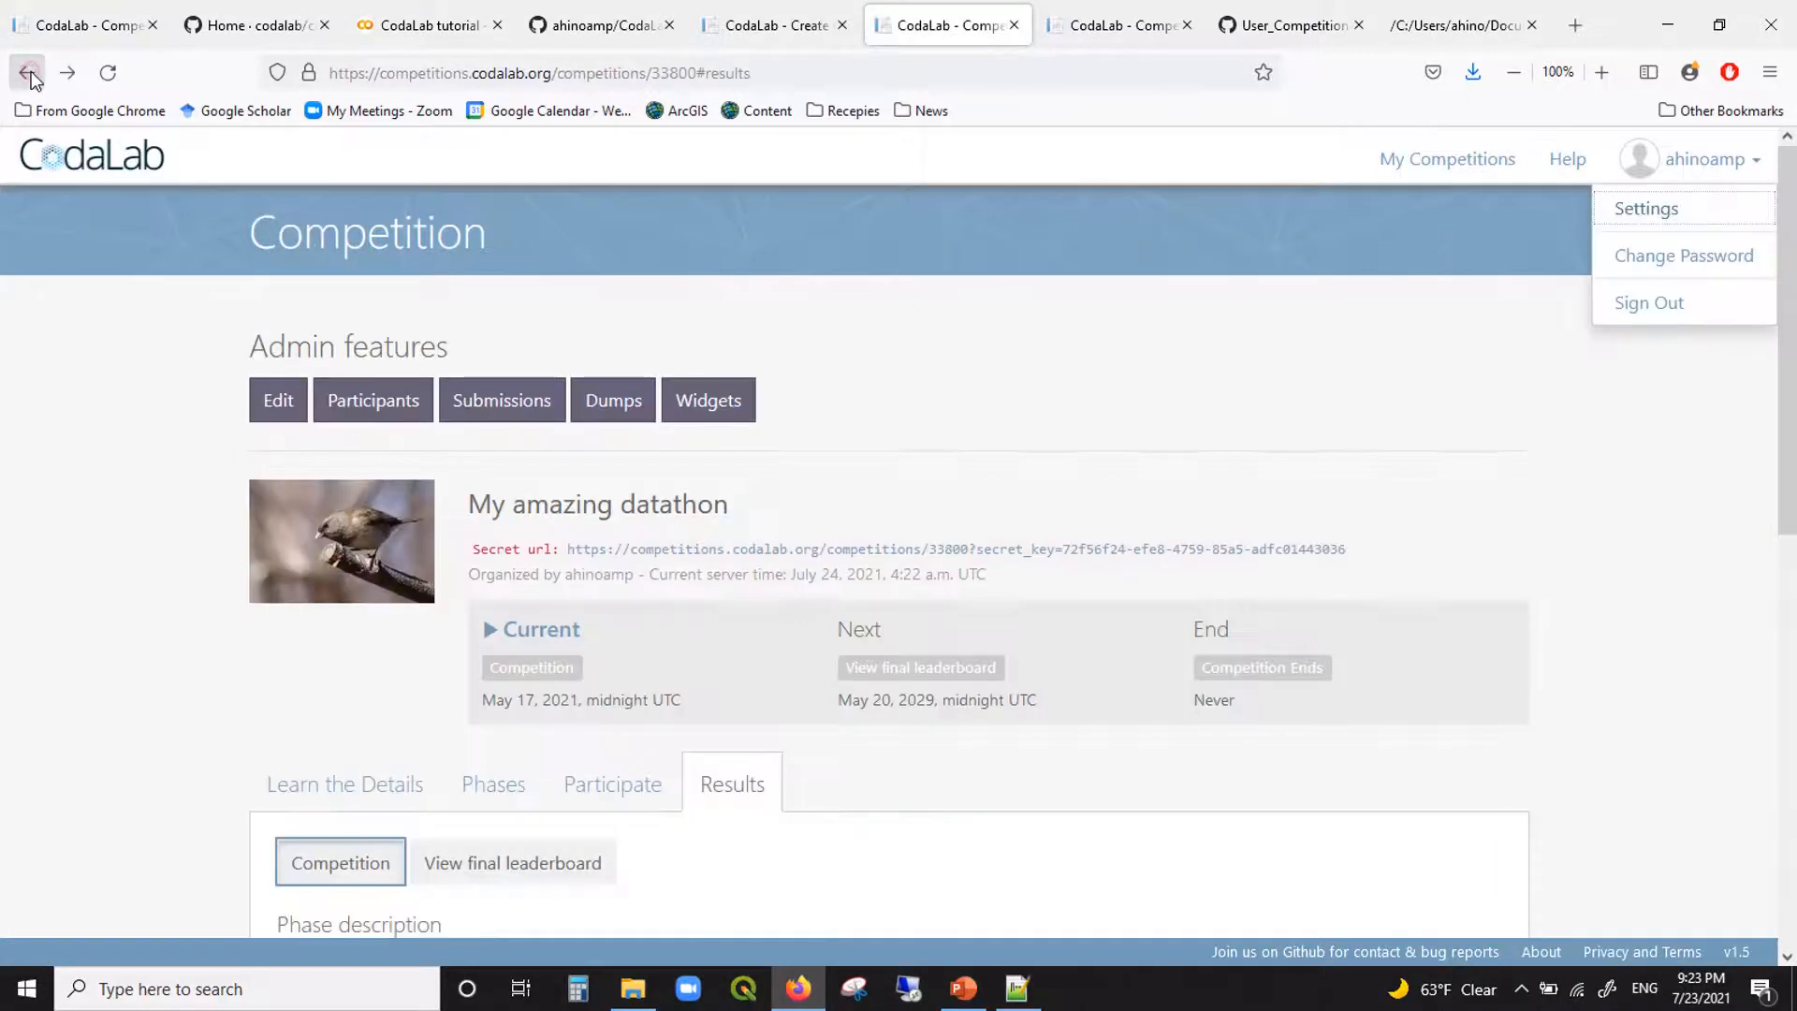
pyautogui.click(67, 372)
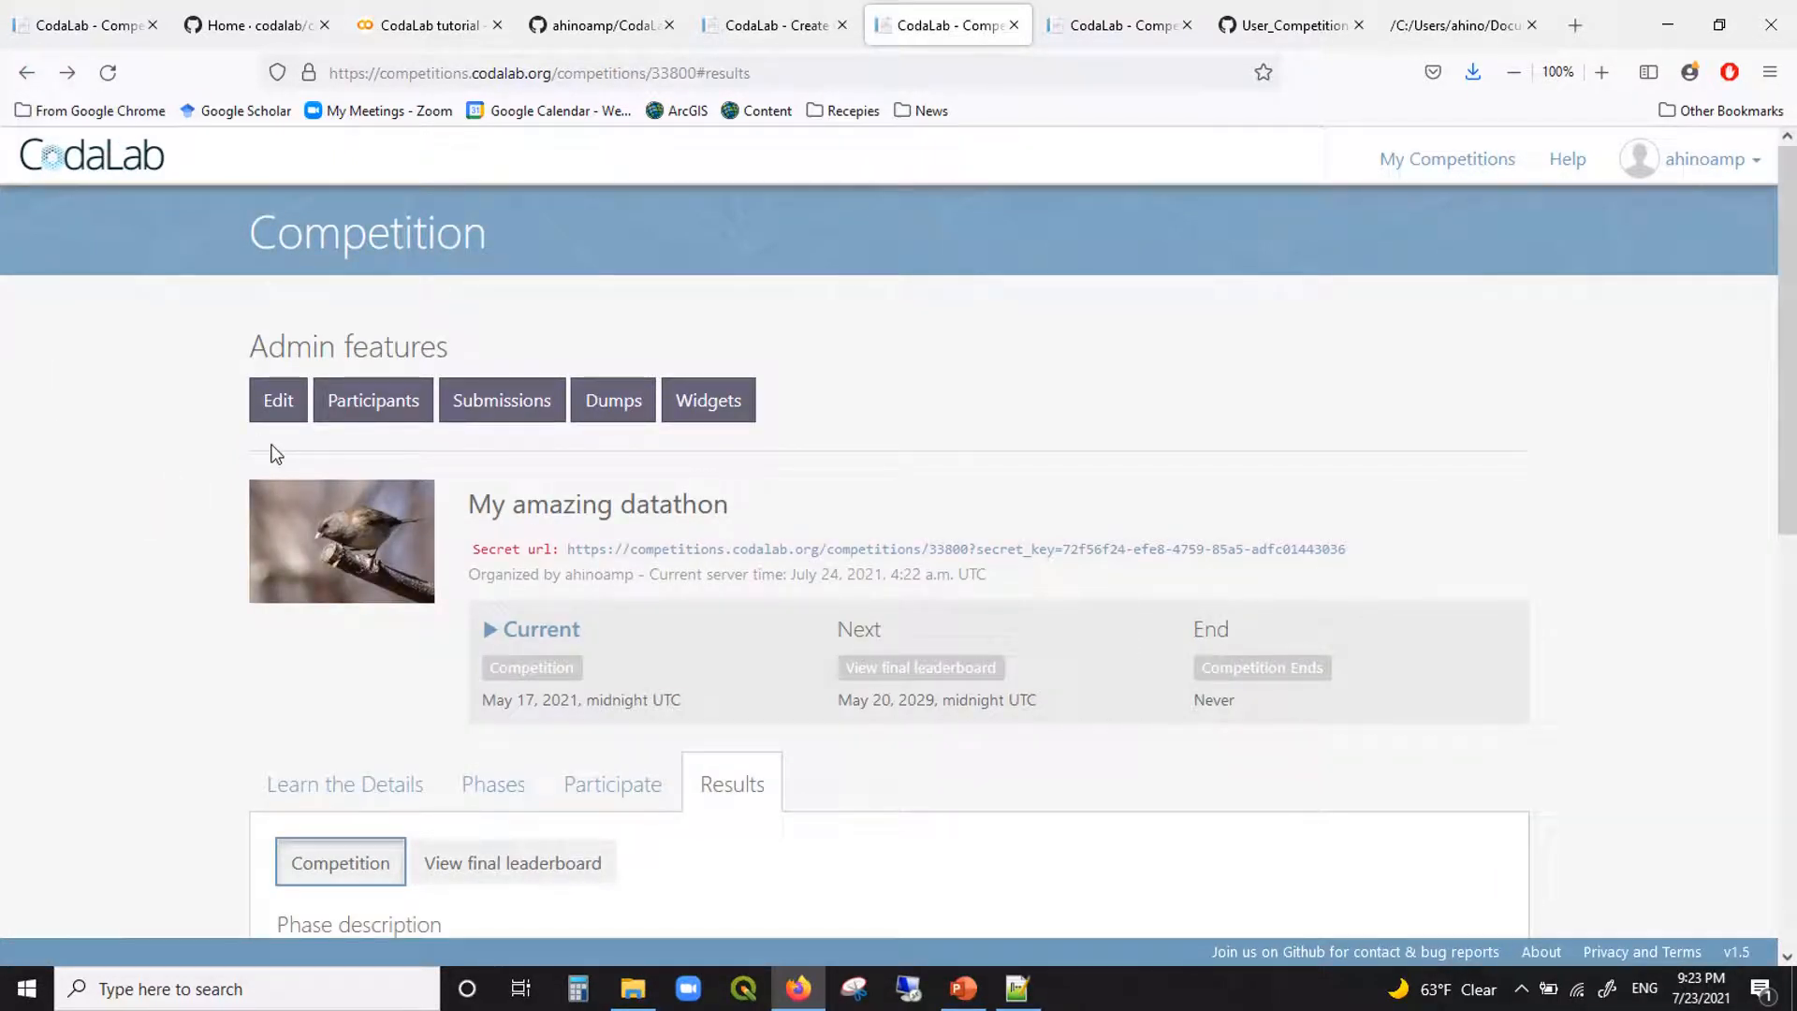
pyautogui.click(325, 416)
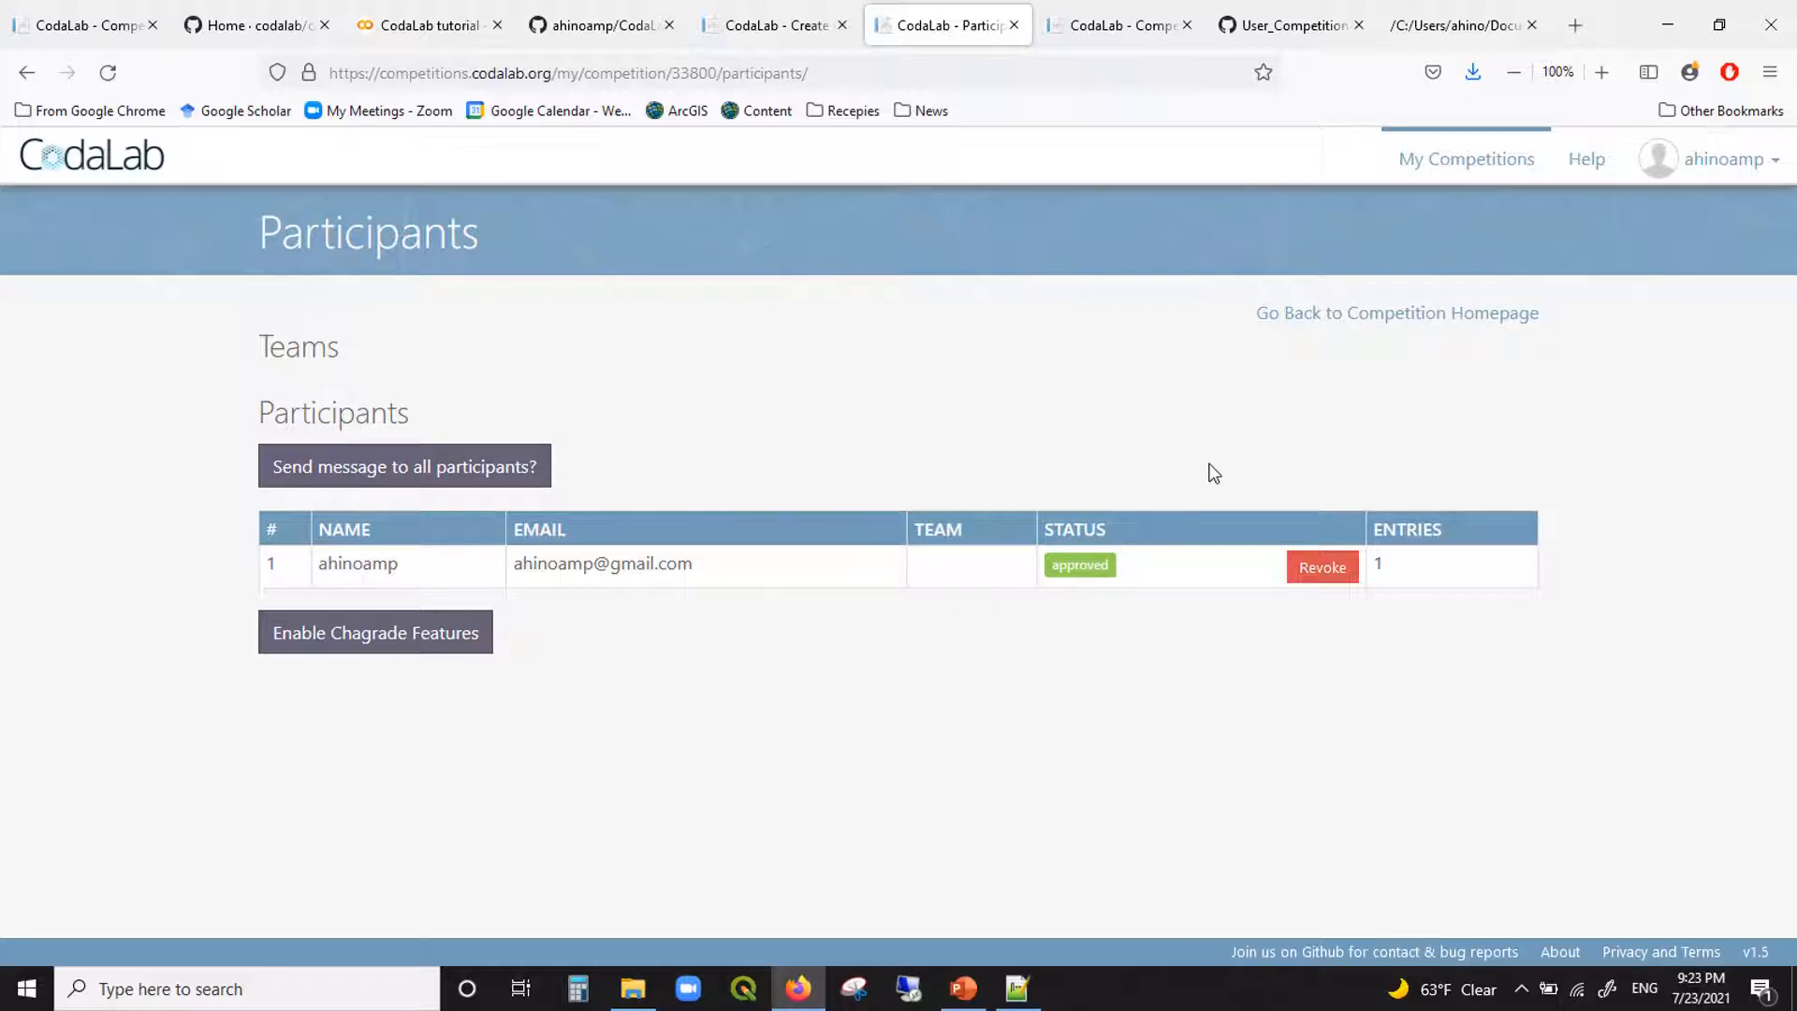
# Step: Go back to the competition homepage and look over the Overview text and the submissions chart
pyautogui.click(1436, 318)
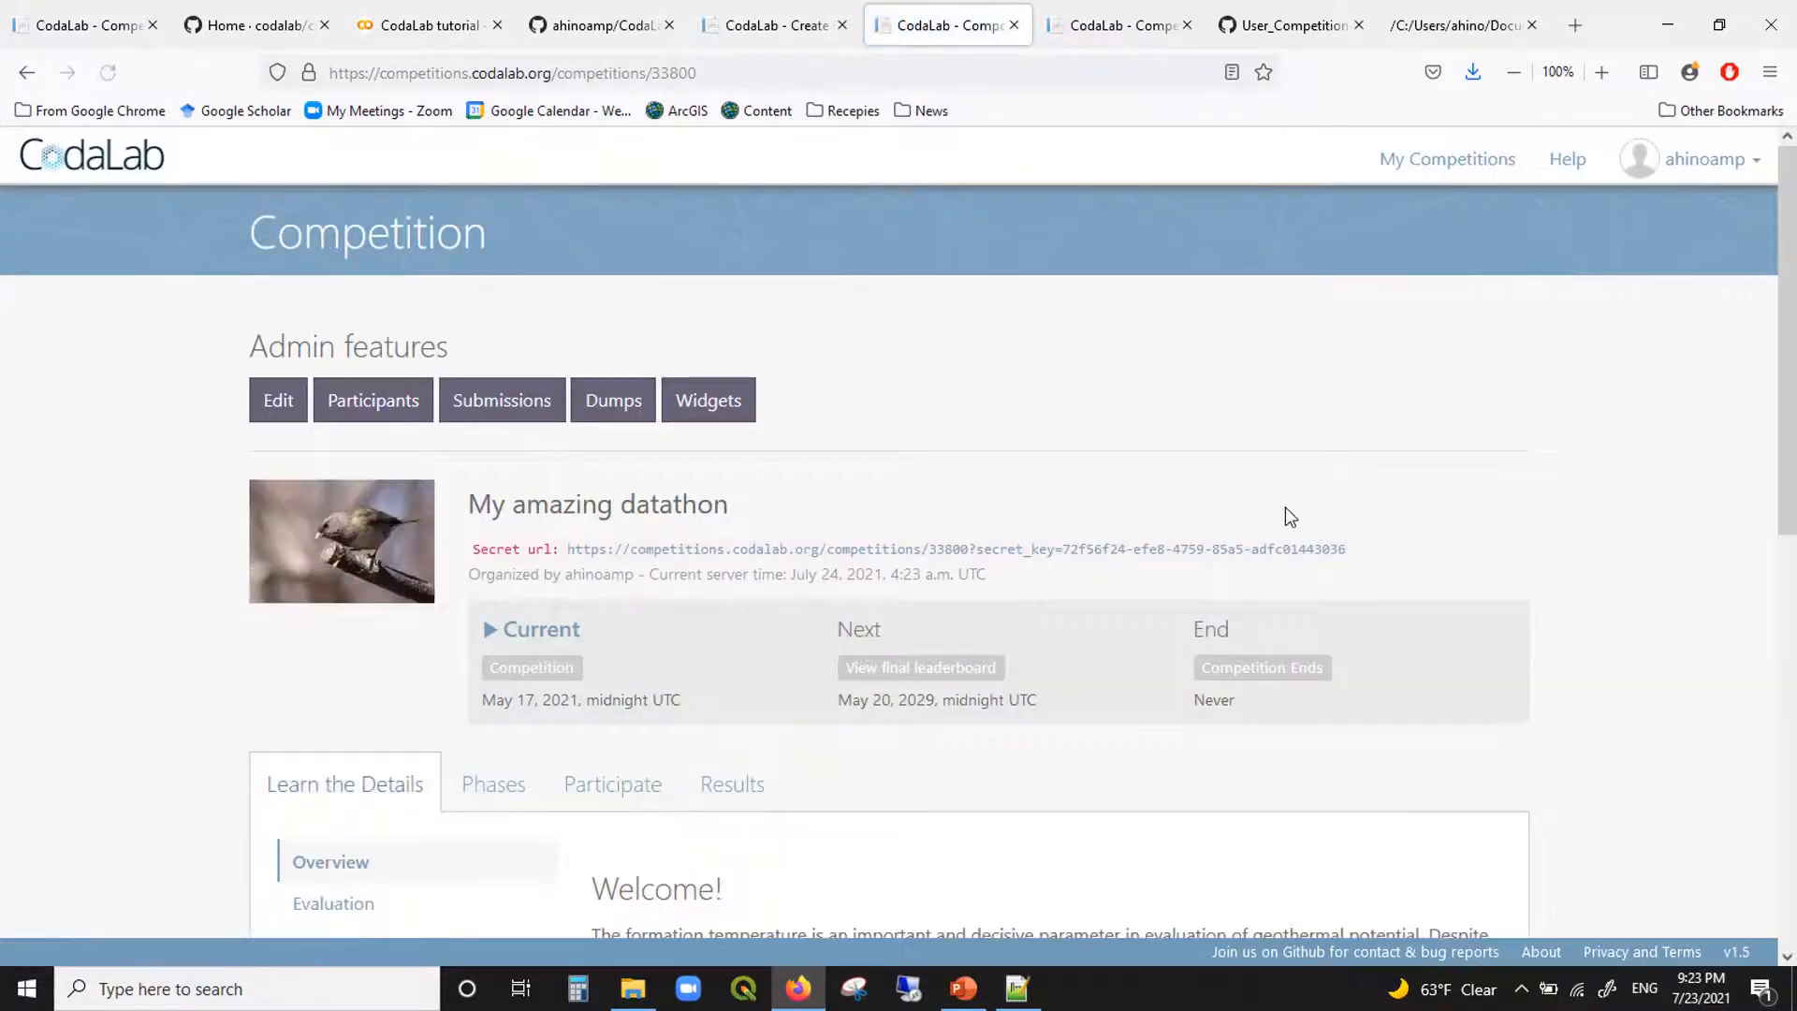
pyautogui.scroll(-4, 1085, 599)
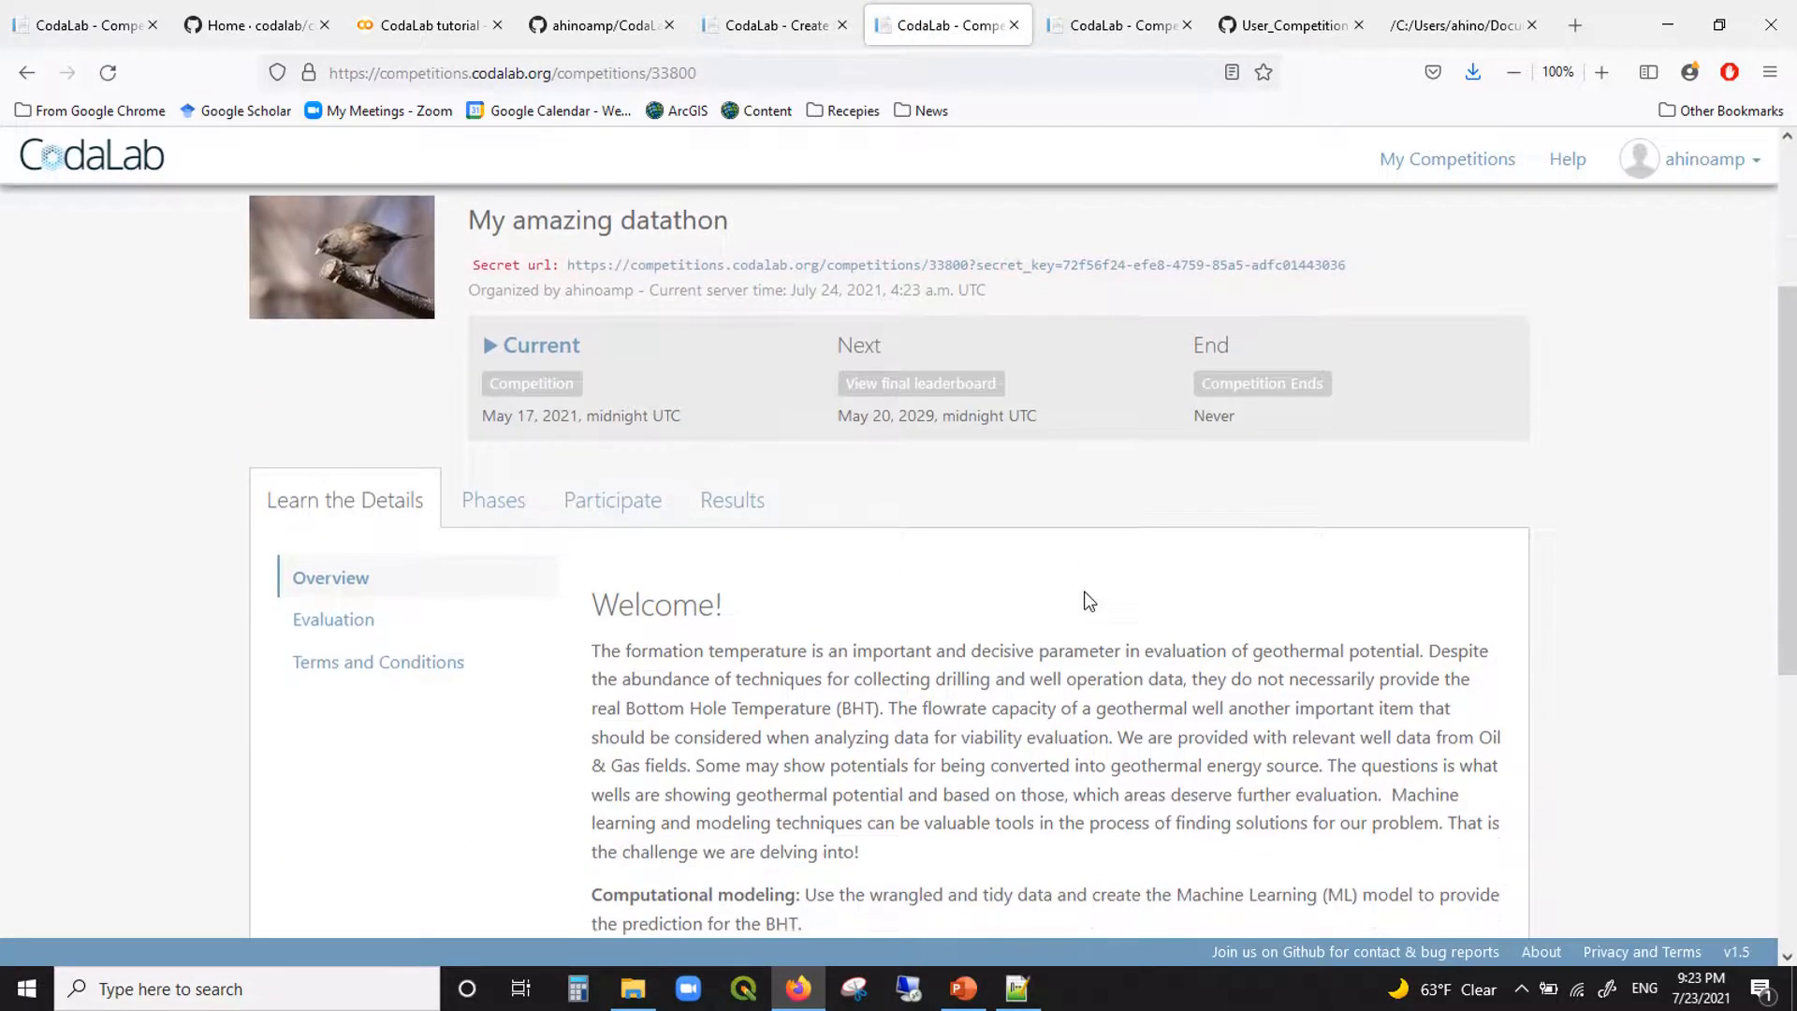
pyautogui.scroll(2, 1086, 599)
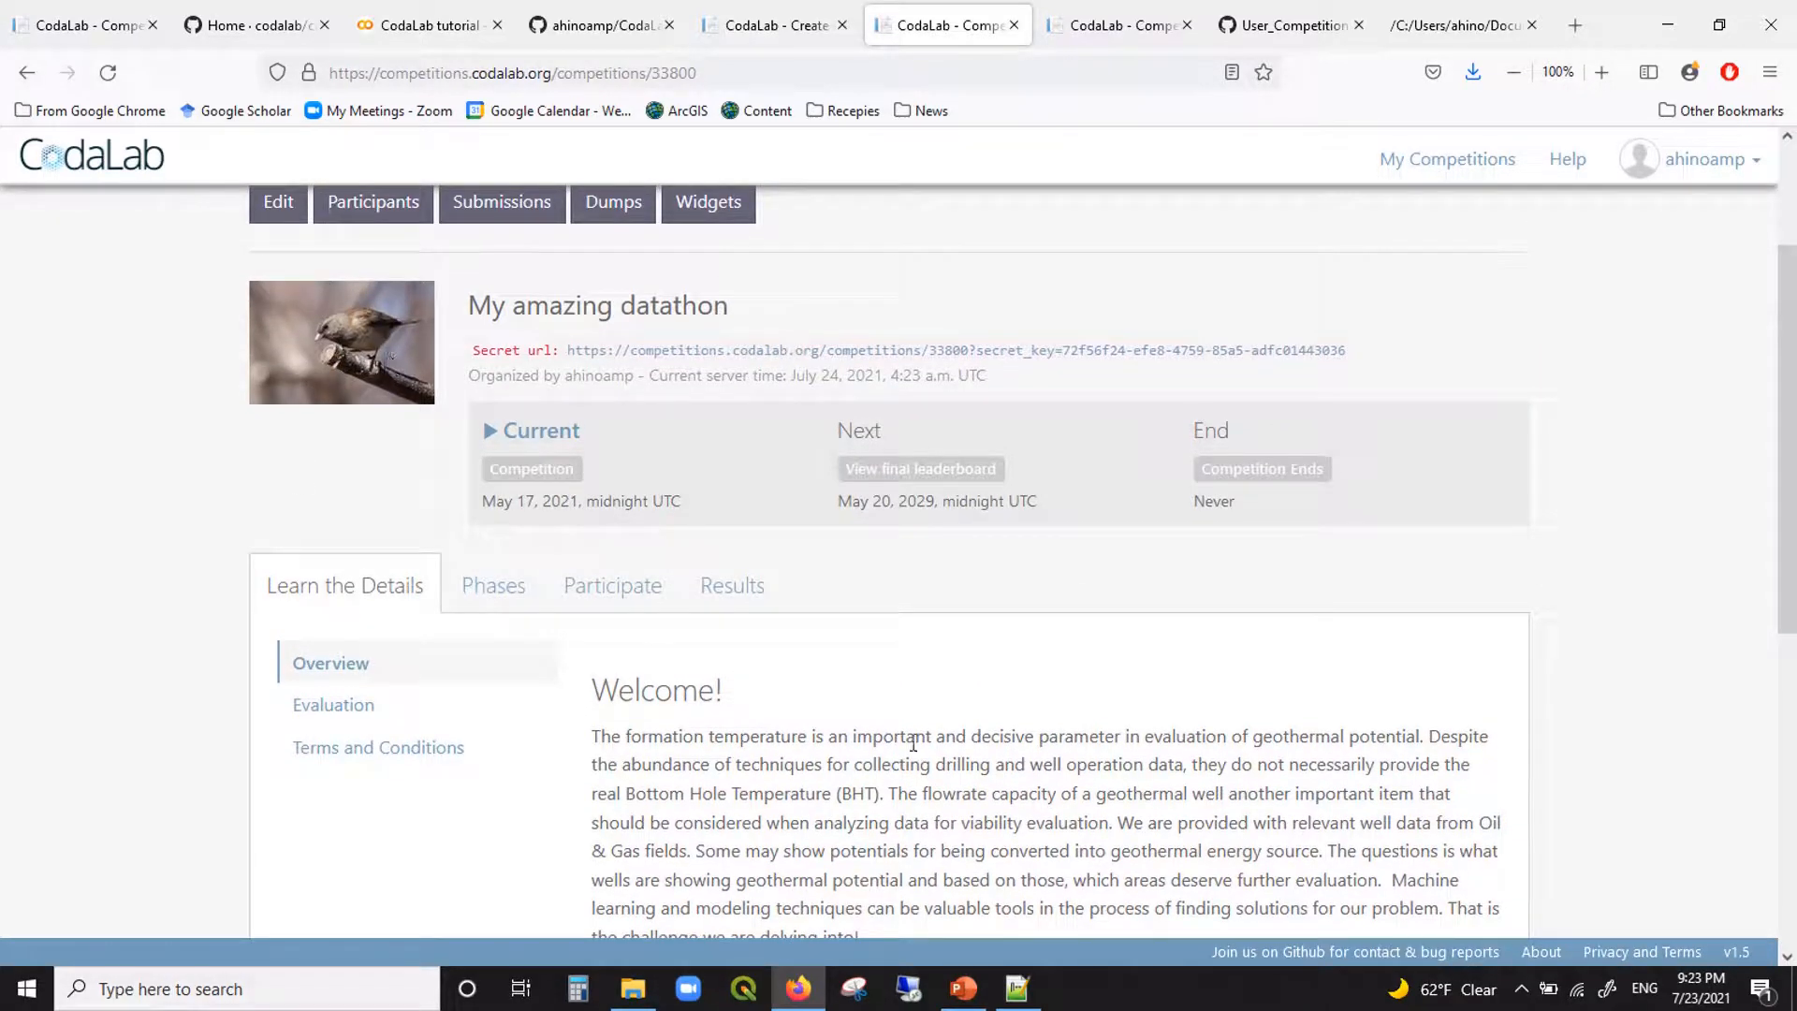
pyautogui.scroll(-1, 954, 762)
pyautogui.scroll(-6, 954, 756)
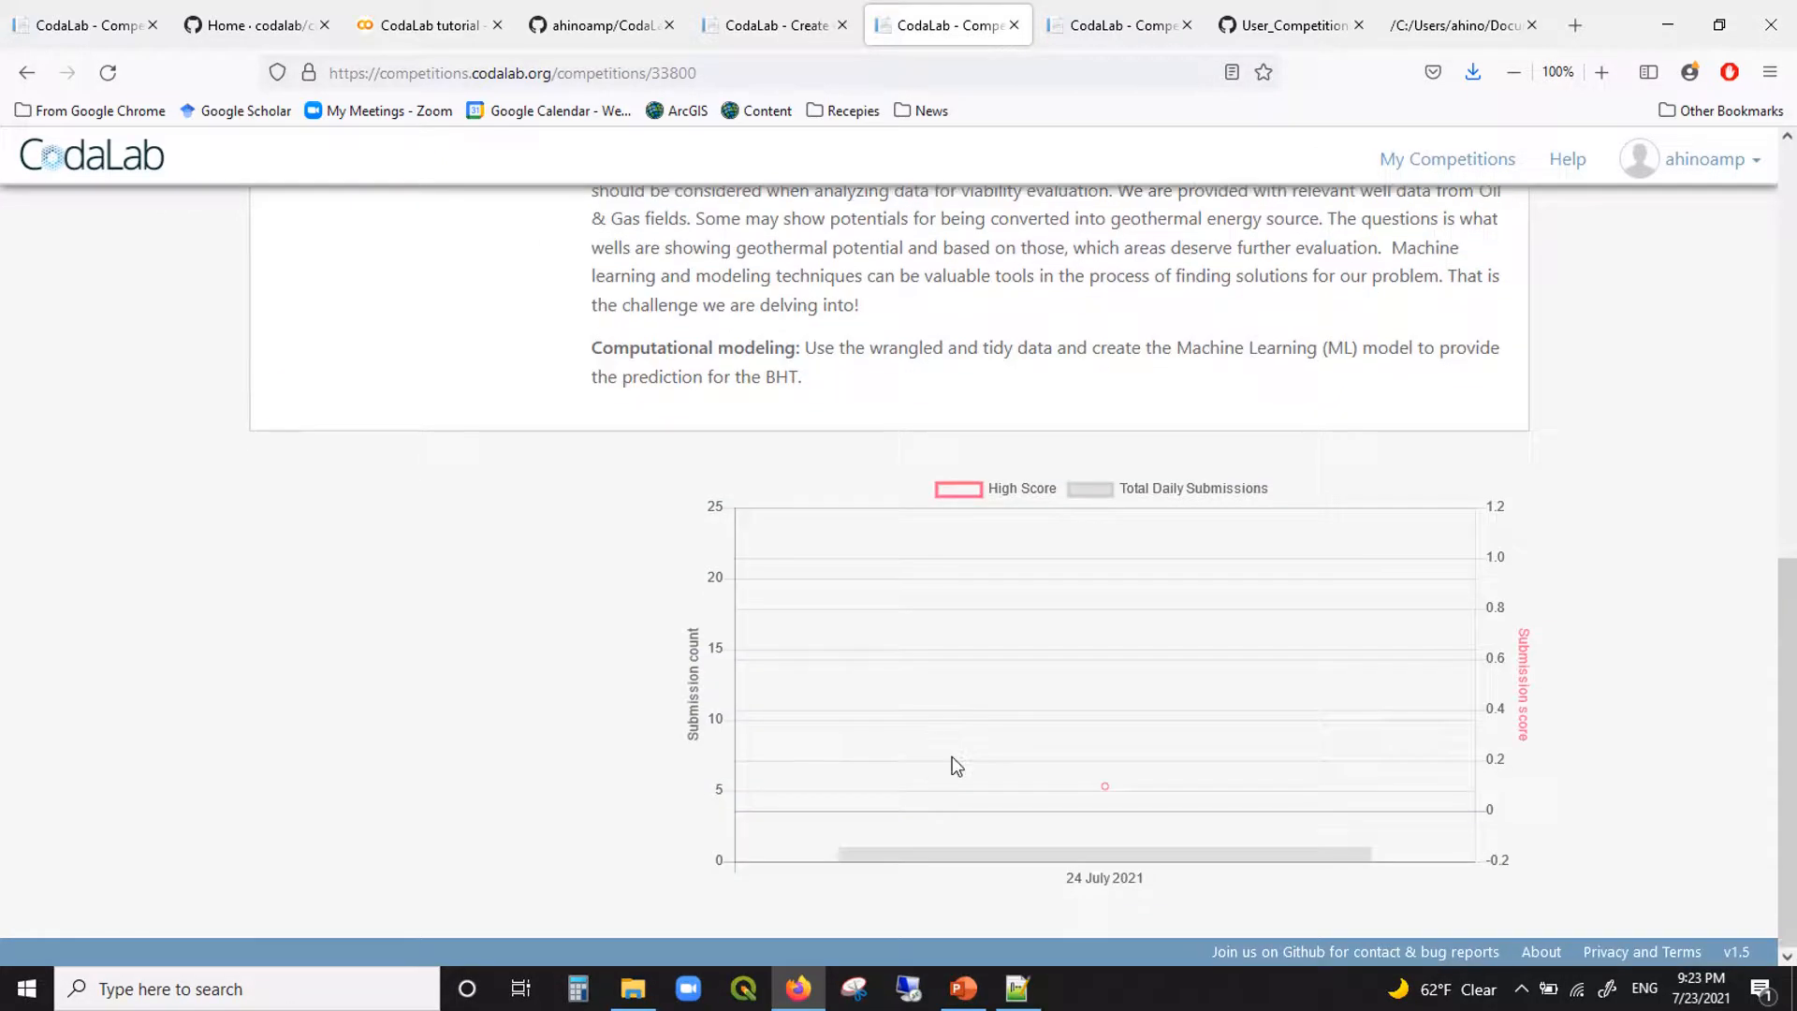
pyautogui.scroll(4, 952, 758)
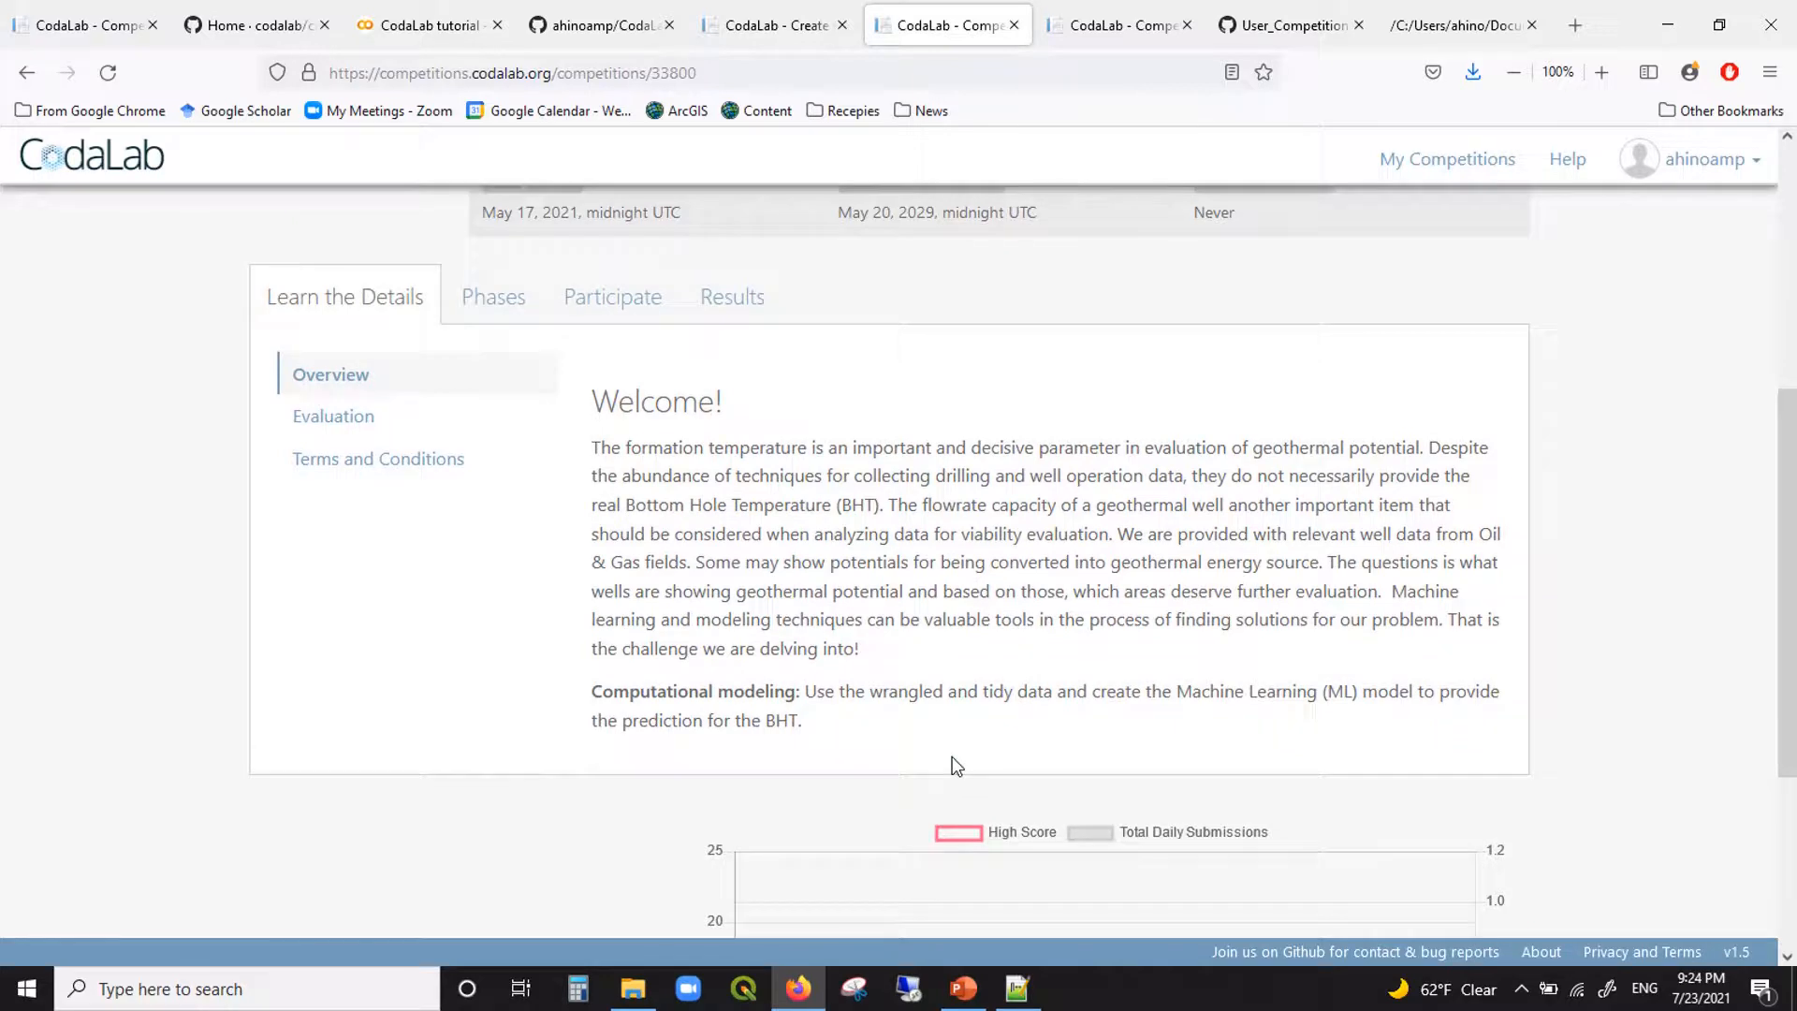
# Step: Leave the competition homepage for My Competitions and show the competitions being run by this account
pyautogui.scroll(4, 951, 756)
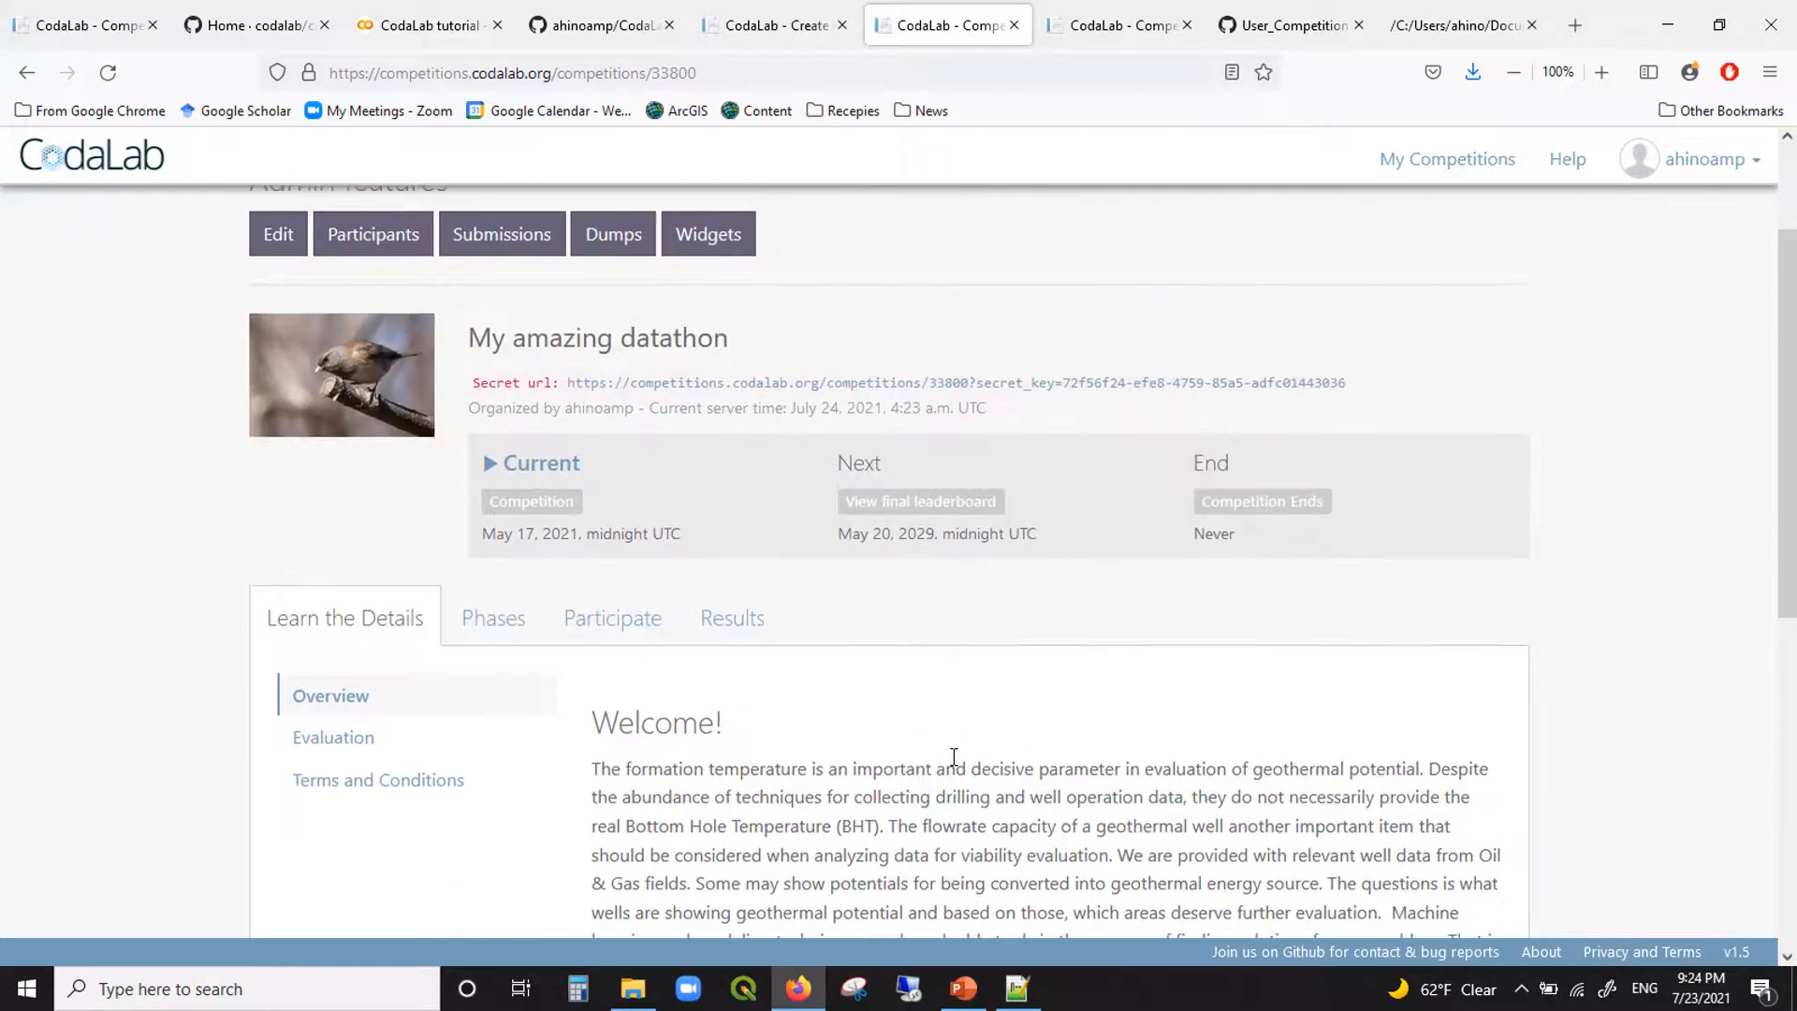
pyautogui.scroll(2, 954, 756)
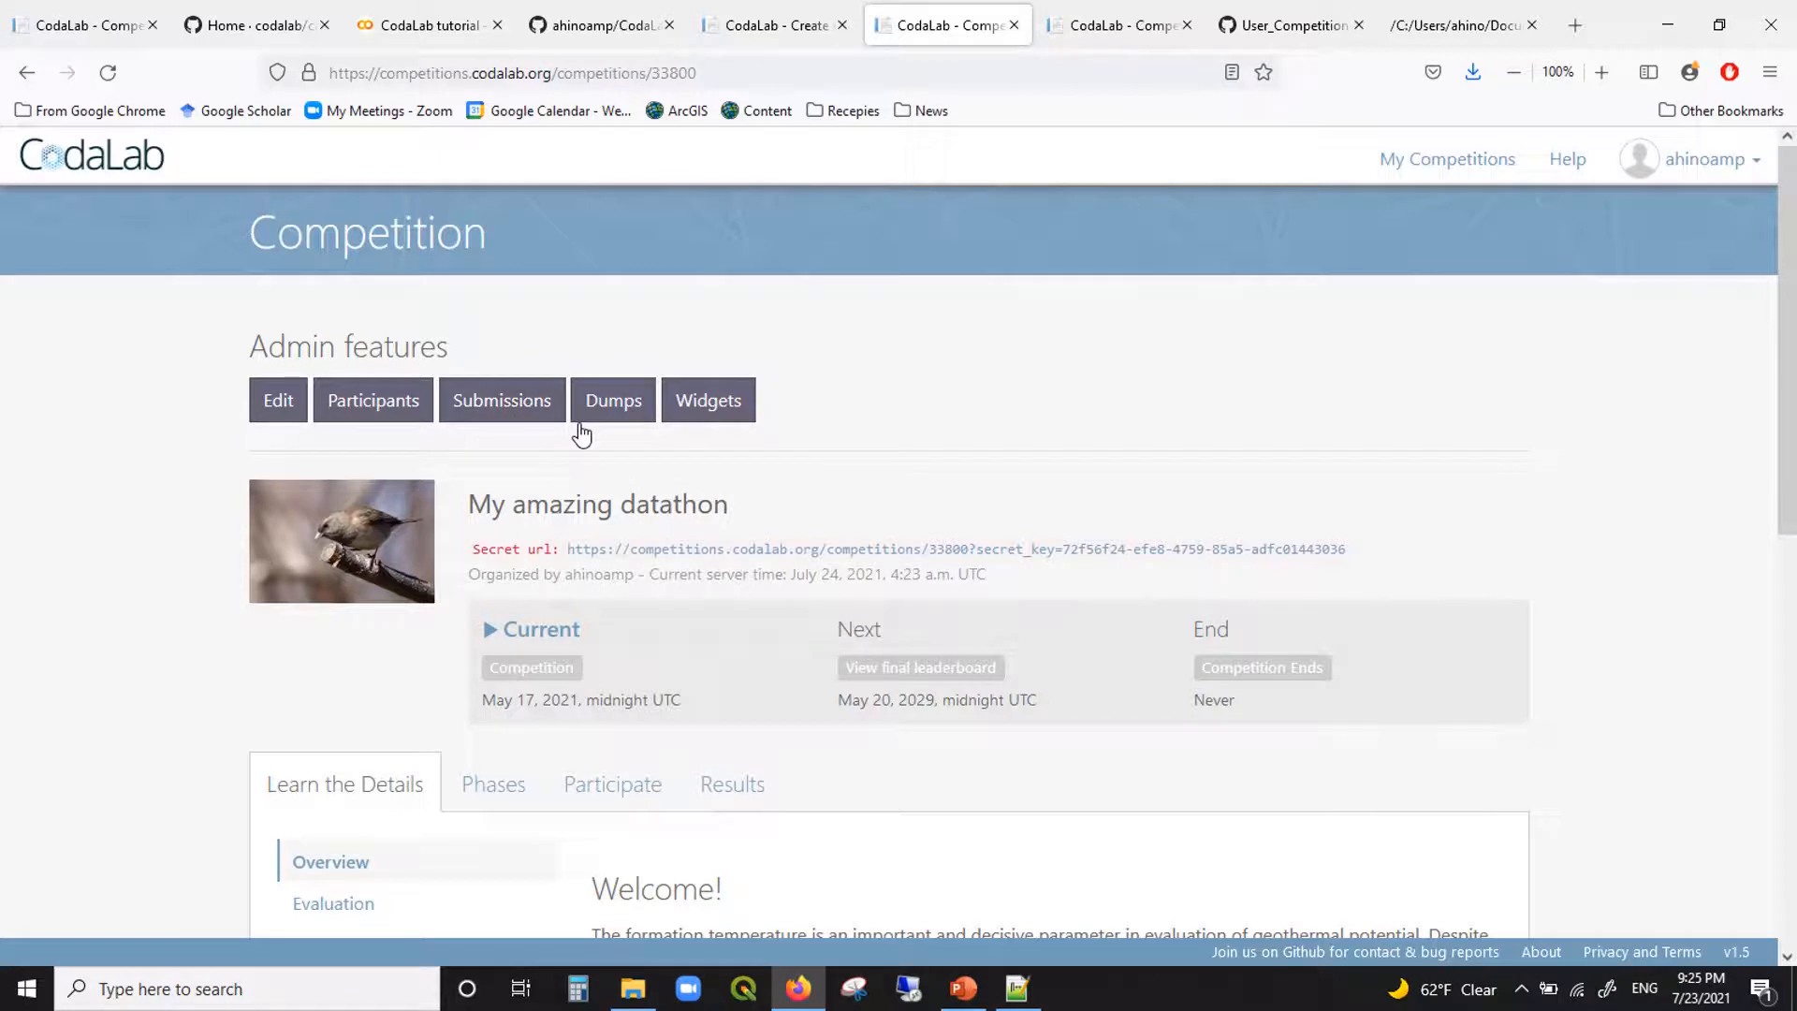
pyautogui.scroll(-1, 658, 510)
pyautogui.scroll(1, 656, 506)
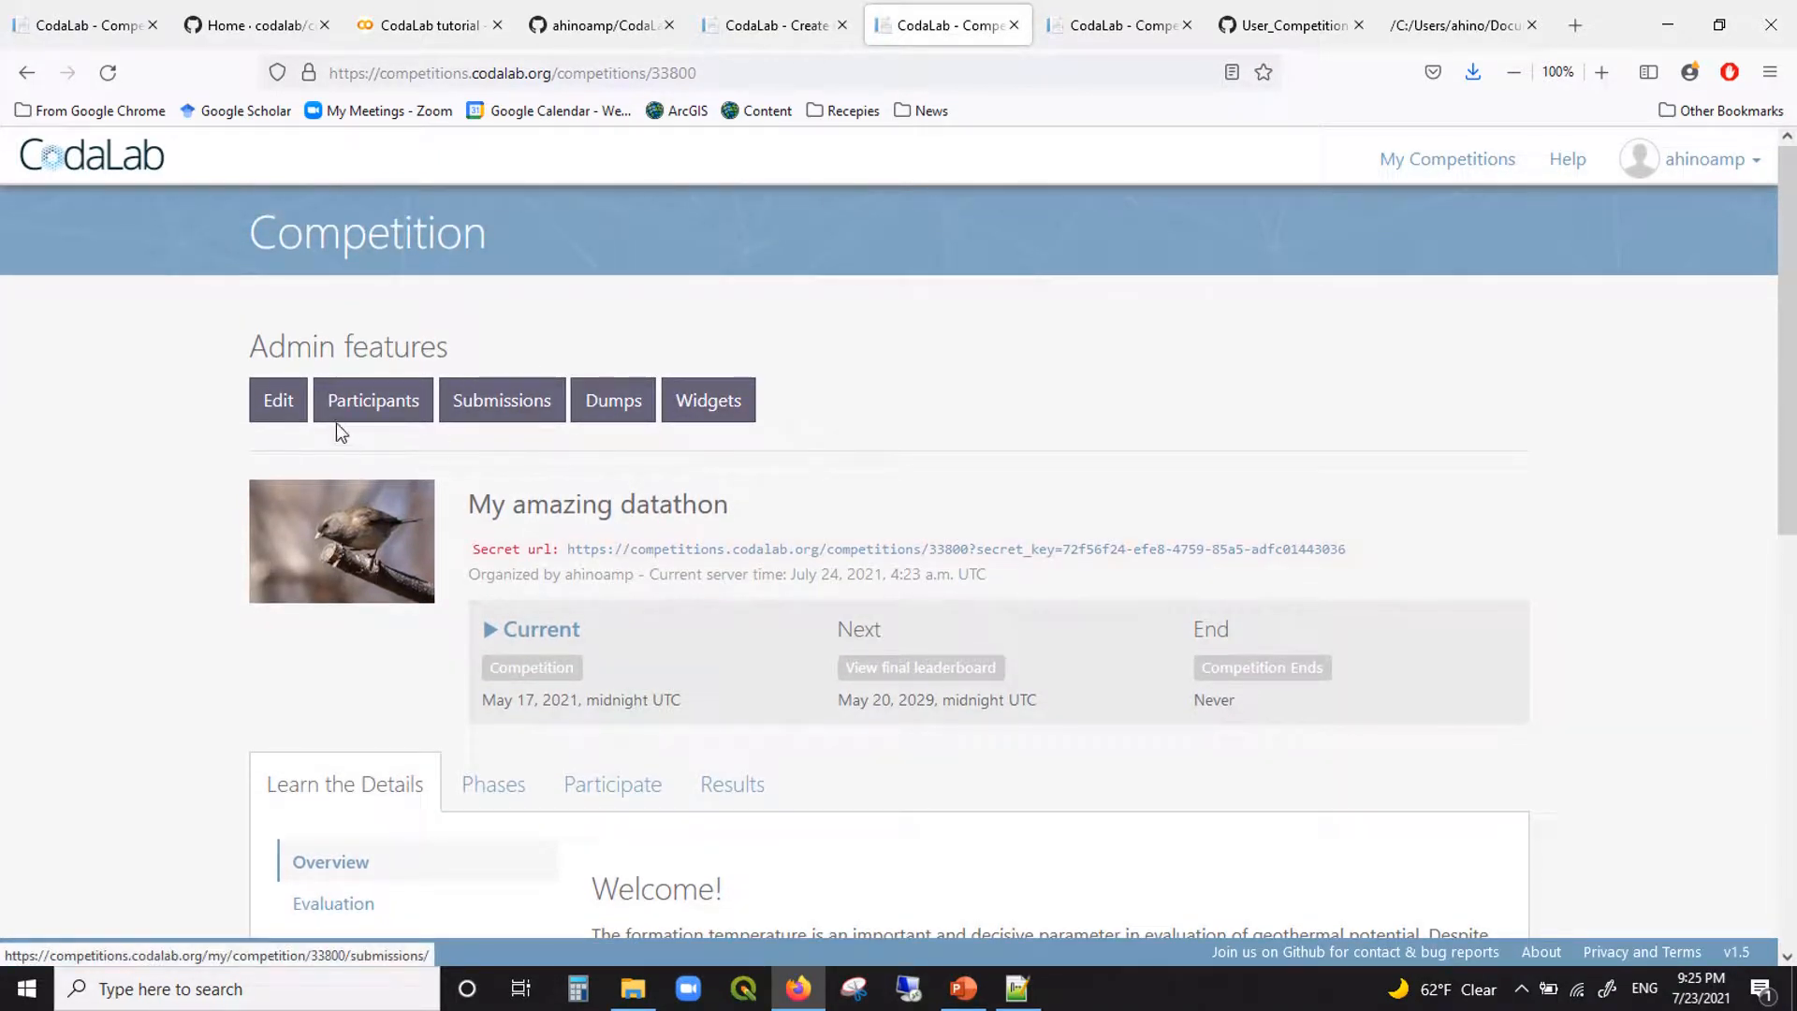
pyautogui.click(291, 404)
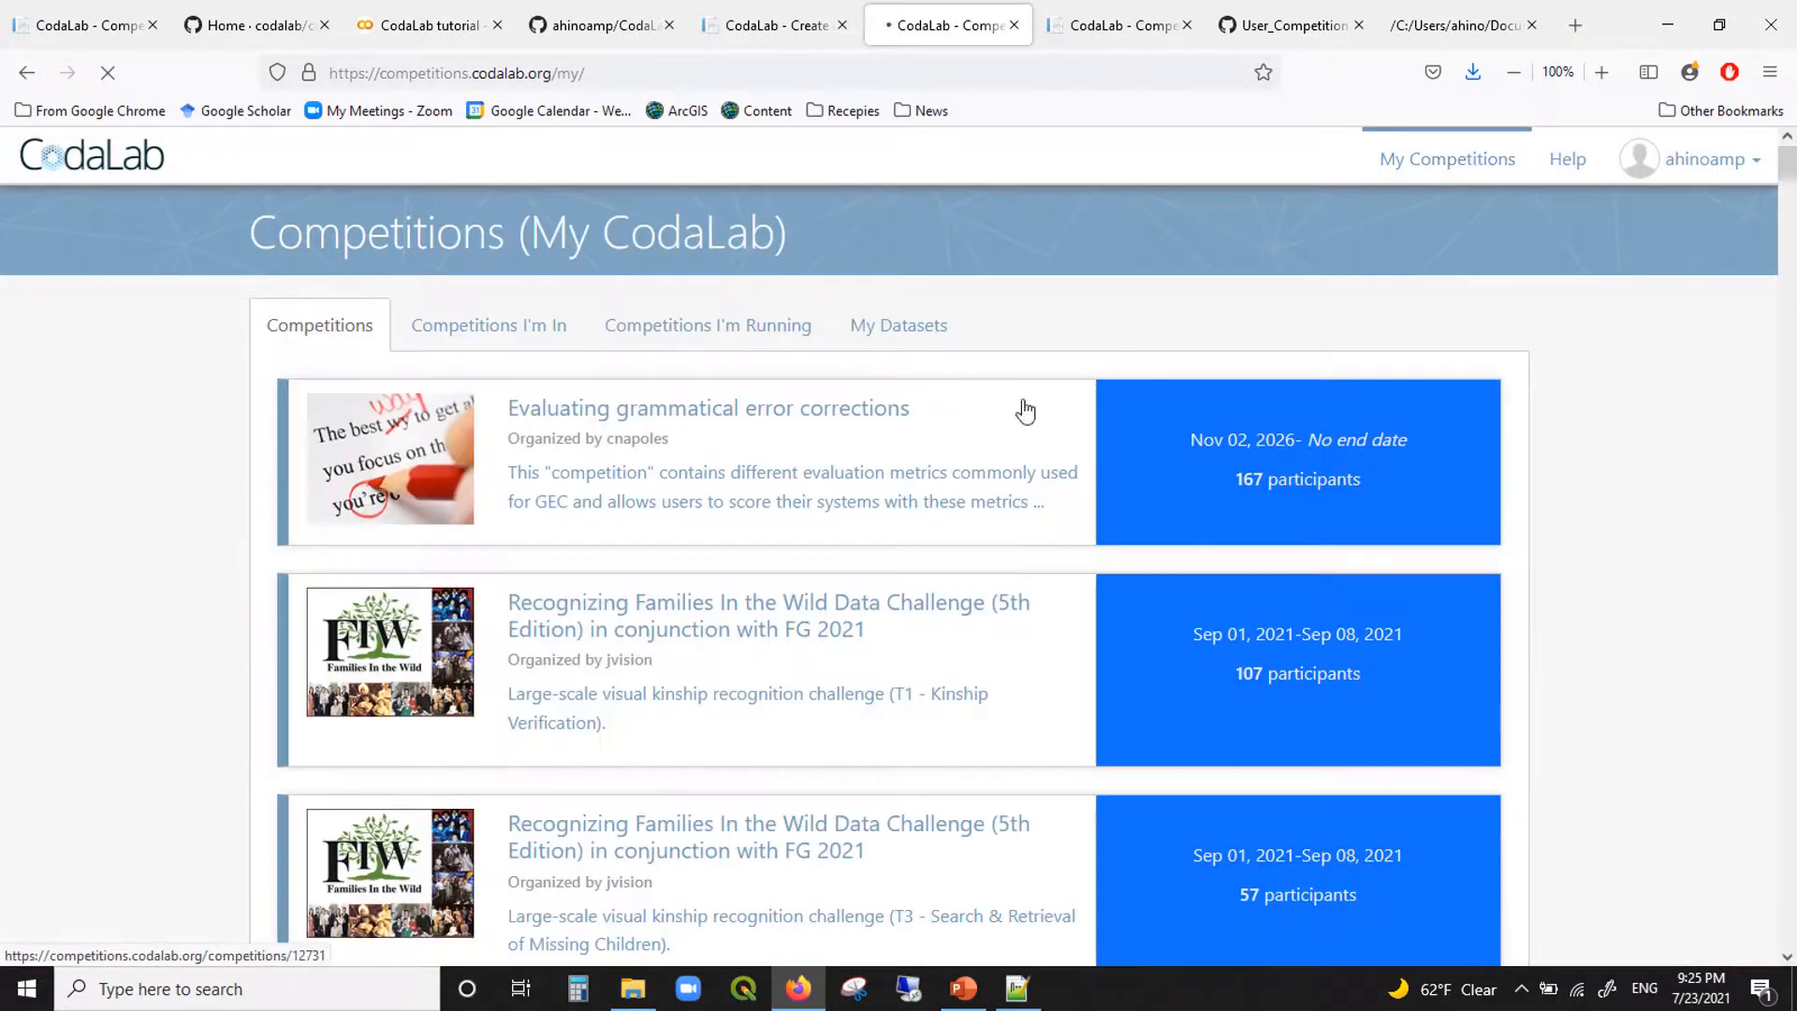
pyautogui.click(735, 330)
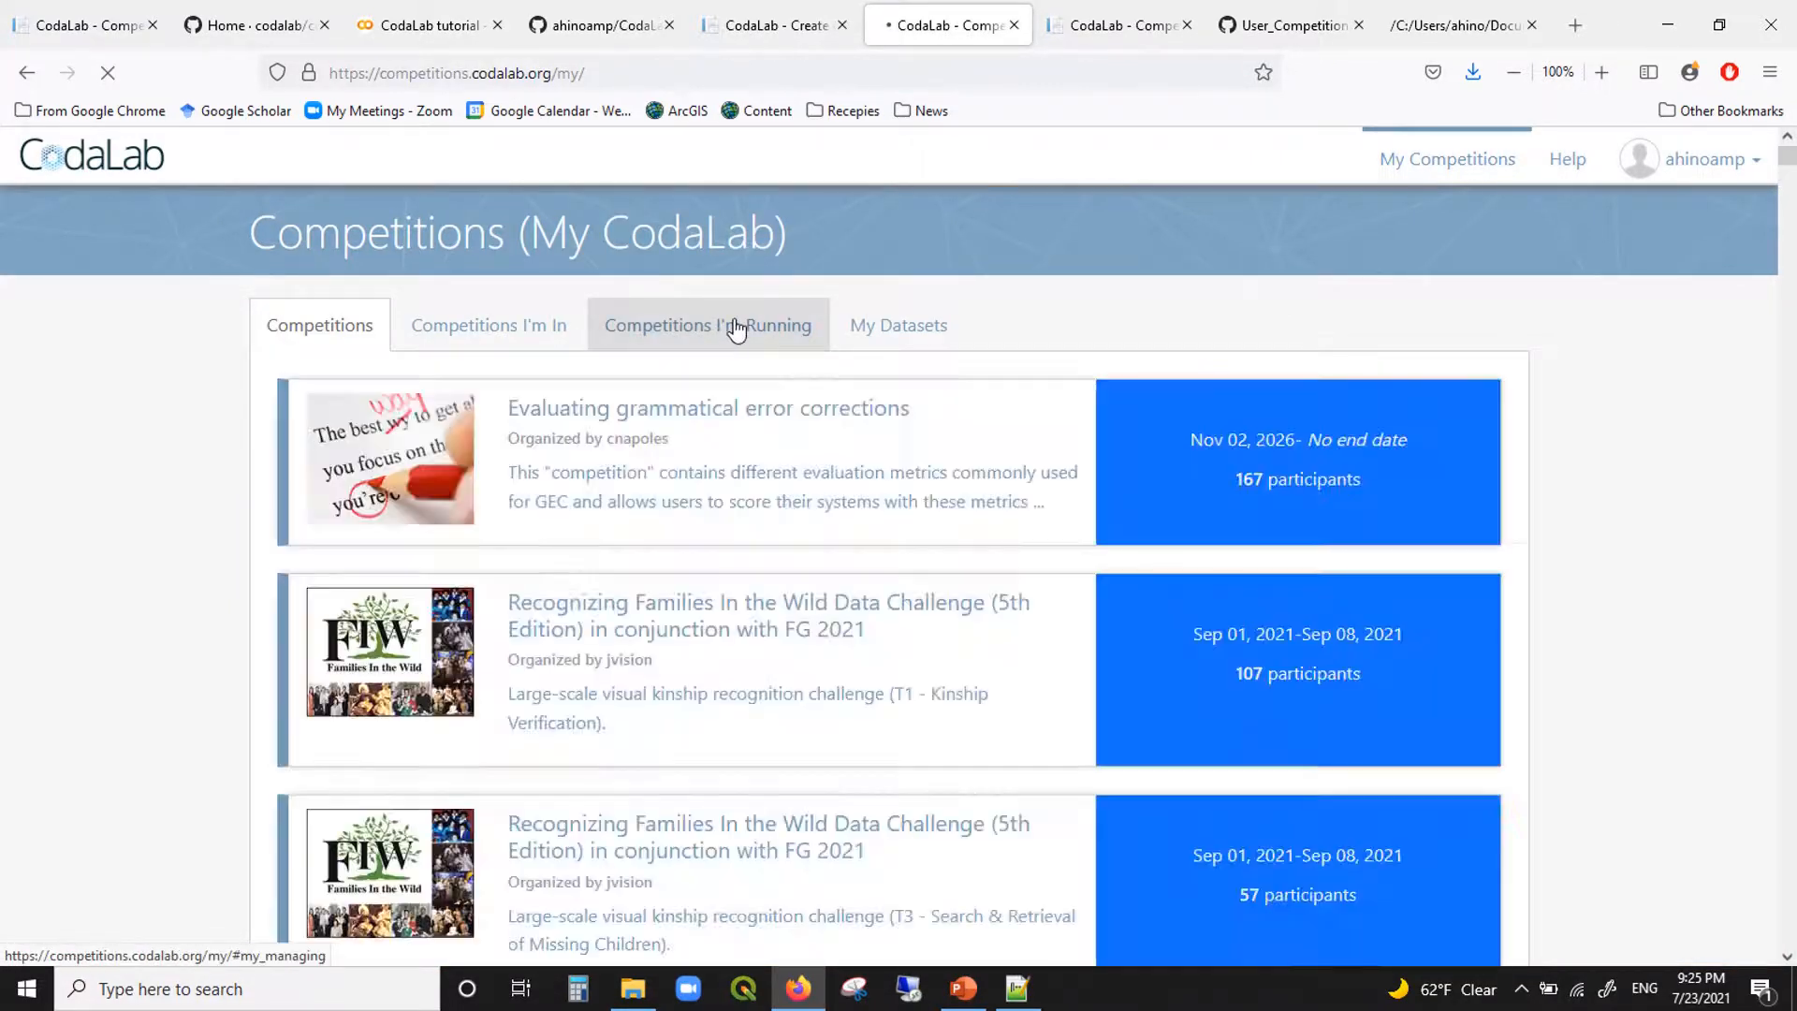
pyautogui.click(735, 329)
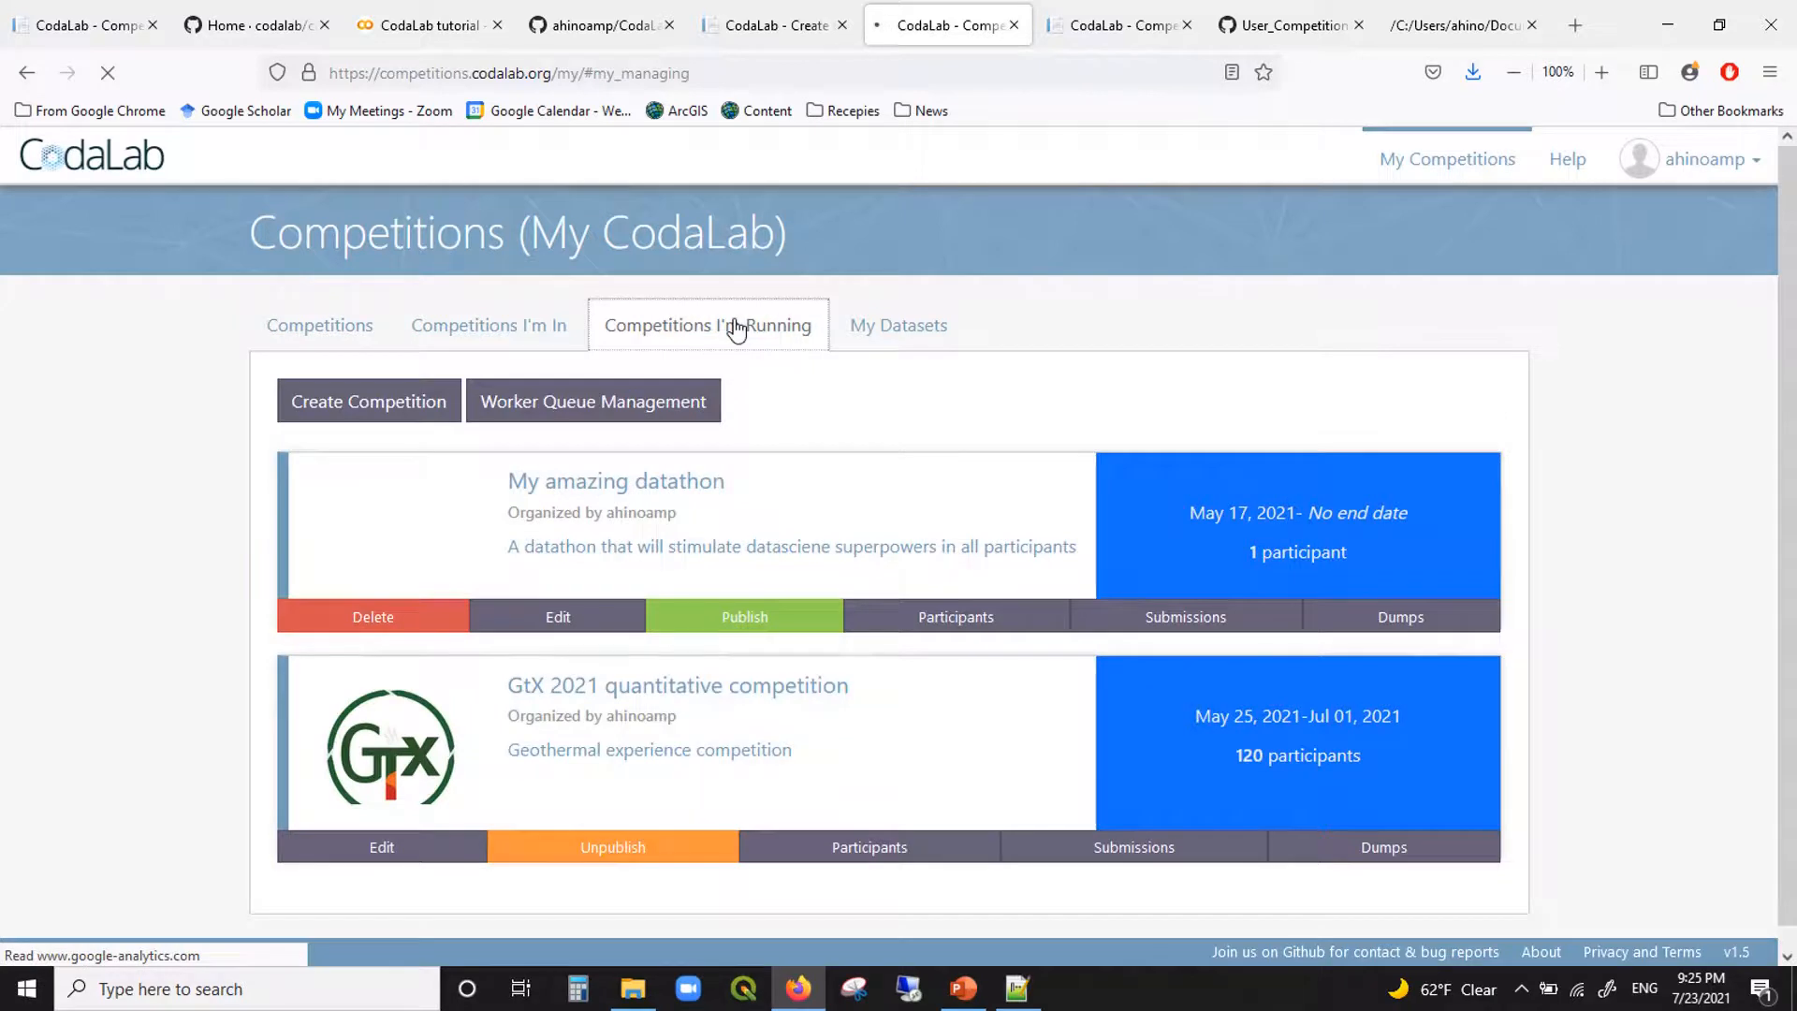
# Step: Review the worker queue list and the form for adding a queue, and return to the Competitions I'm Running list
pyautogui.click(688, 405)
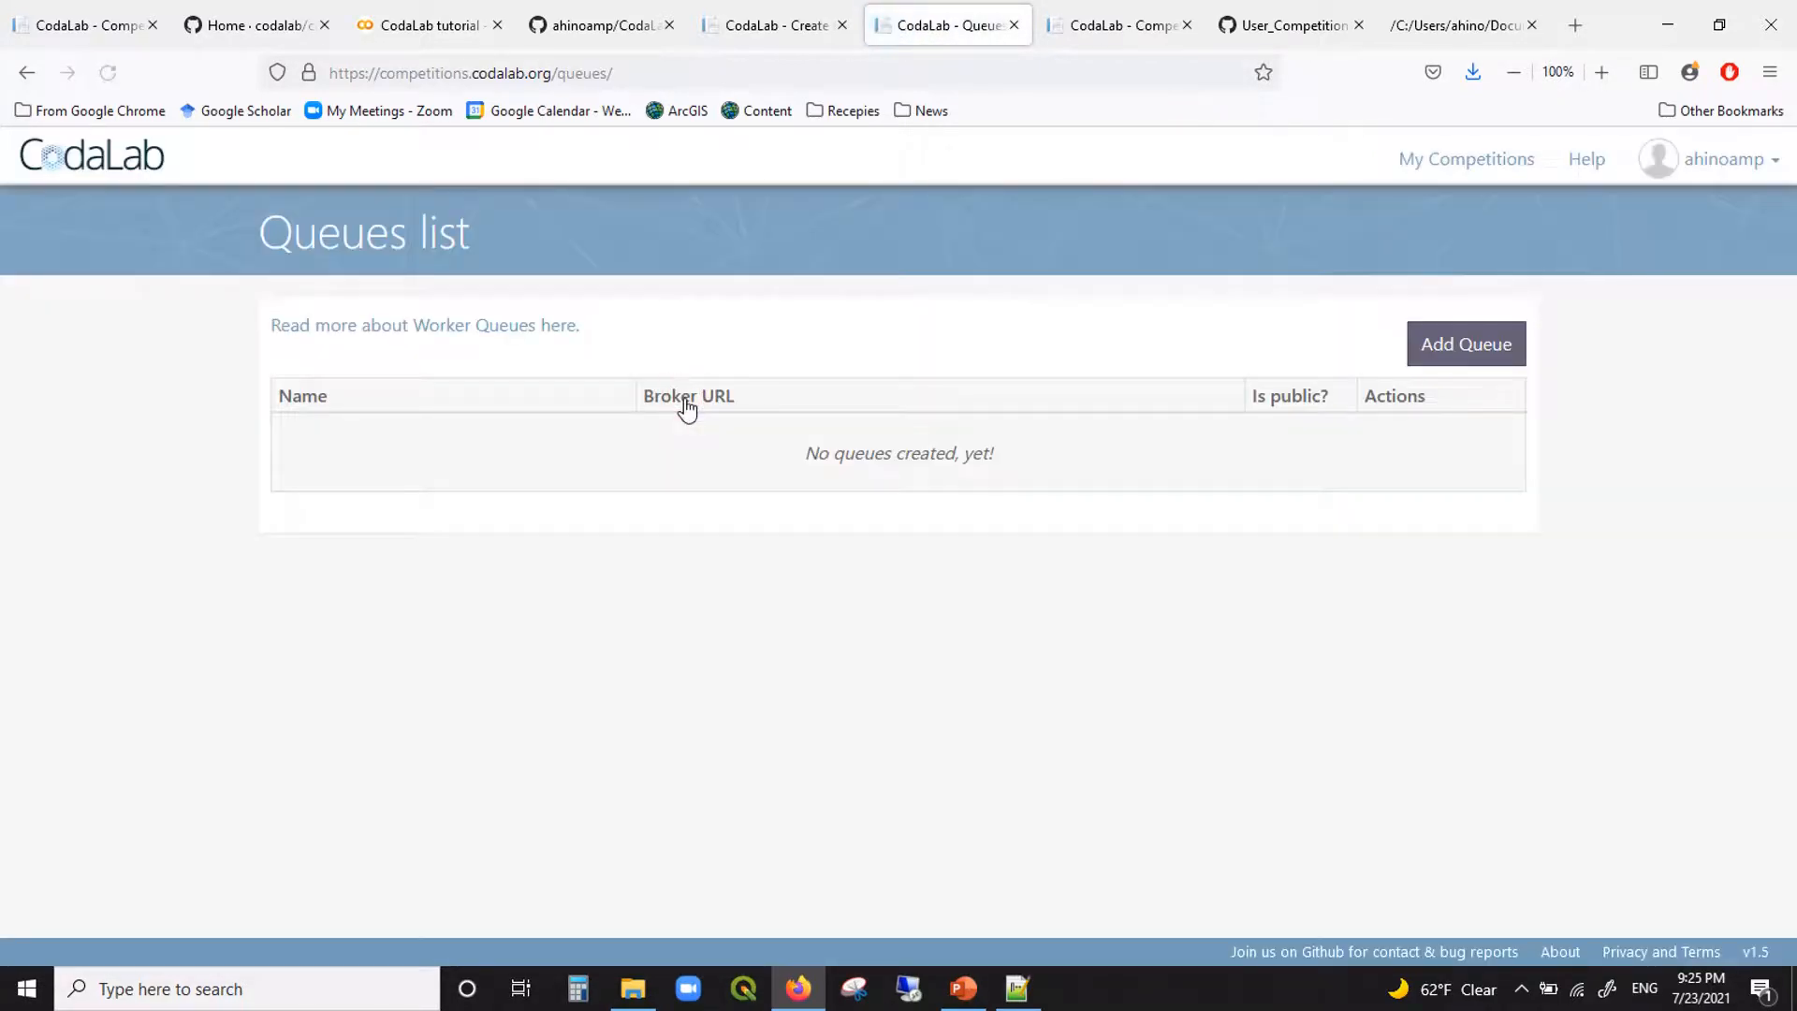
pyautogui.click(1463, 344)
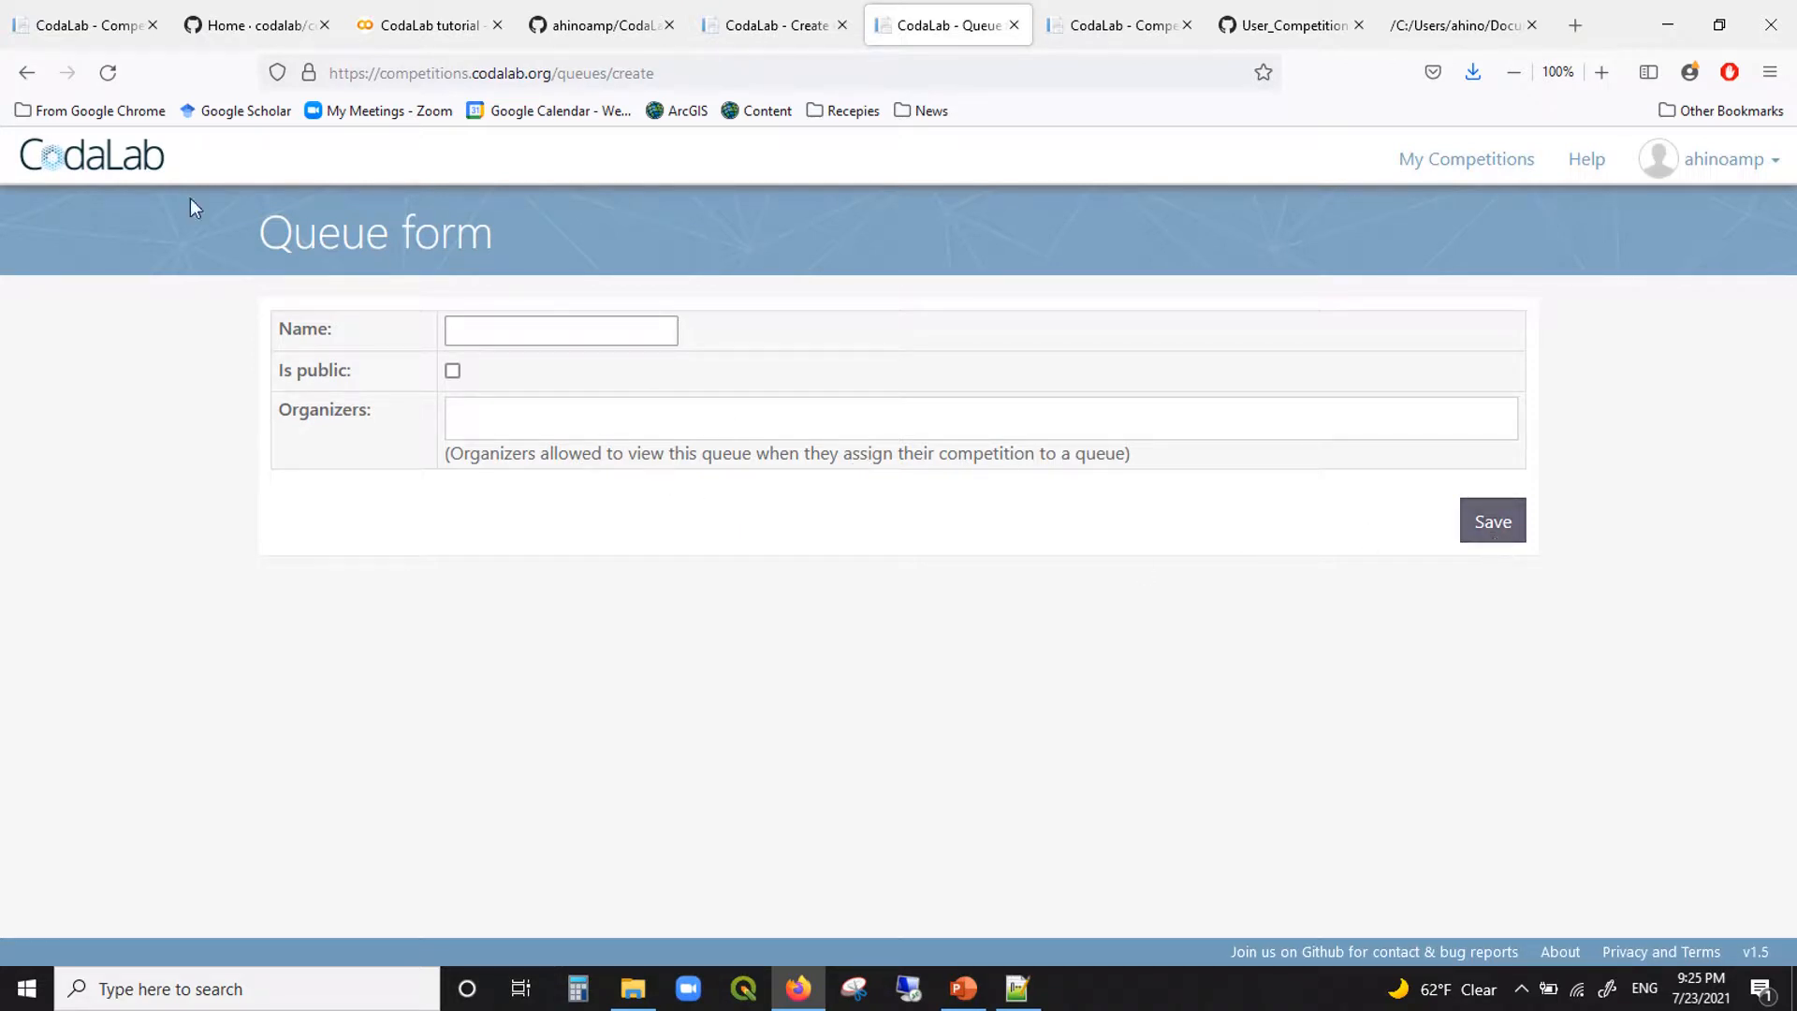
pyautogui.click(27, 72)
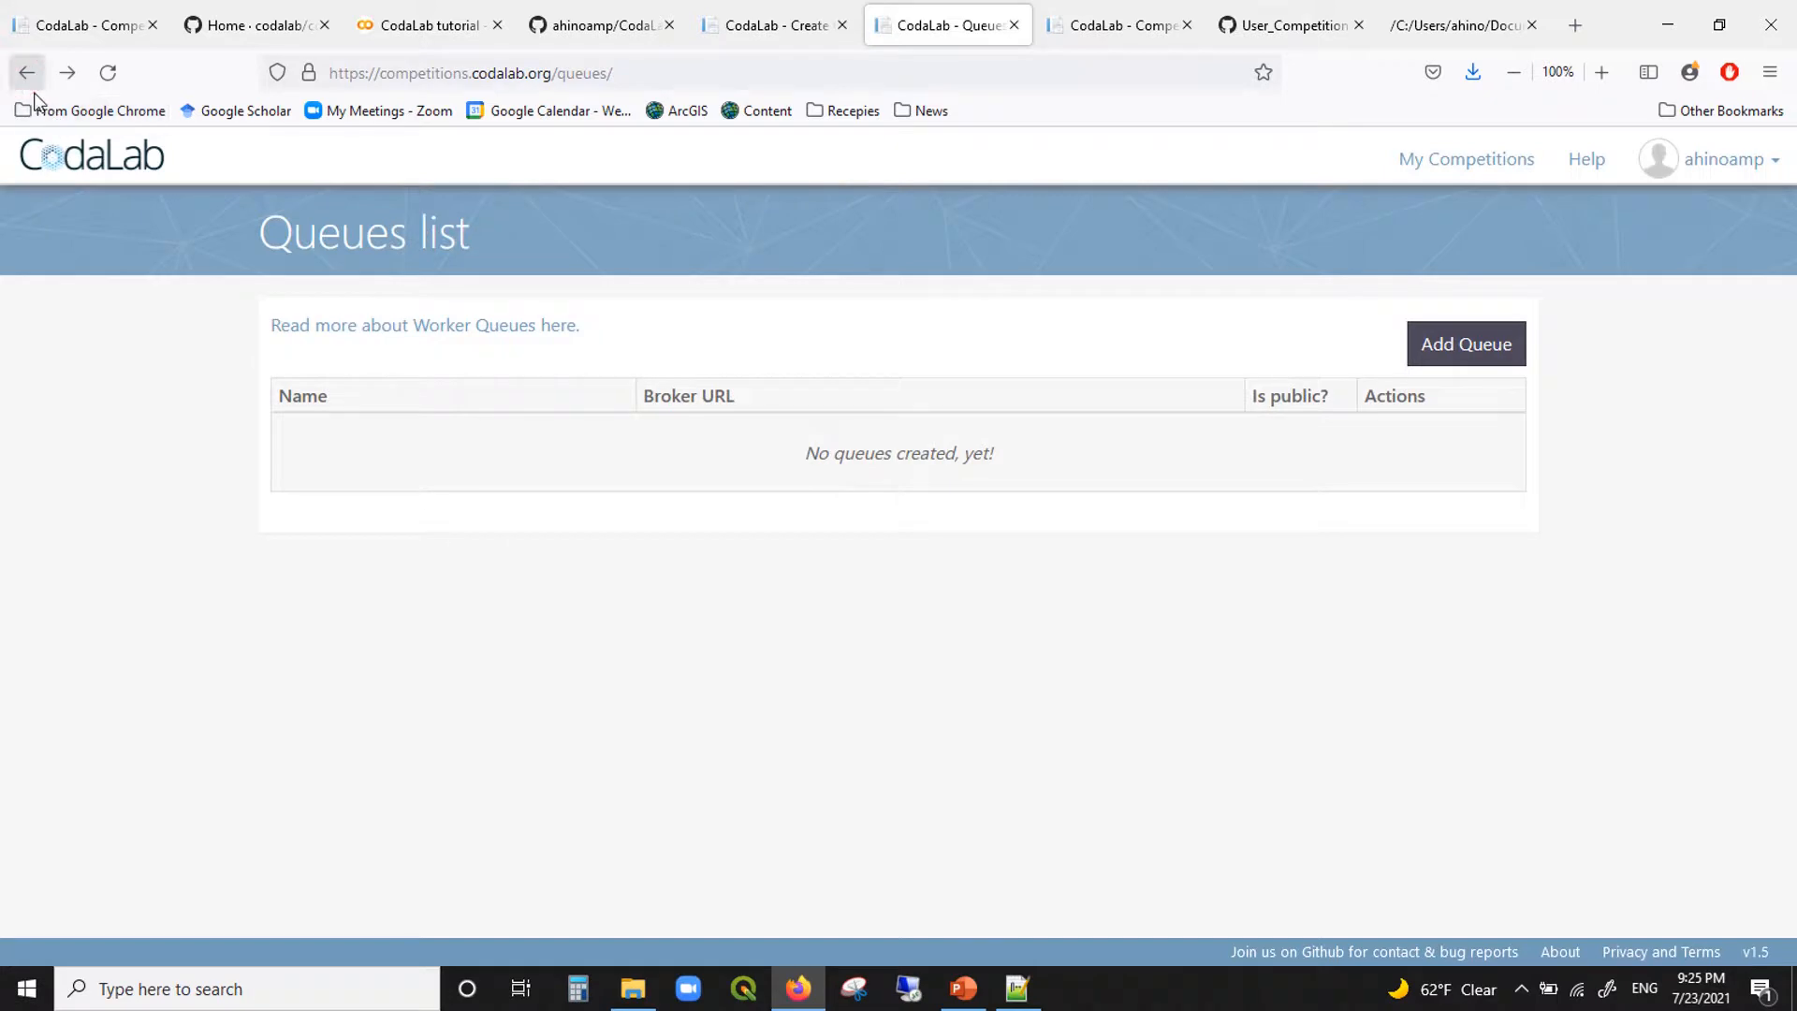
pyautogui.click(27, 72)
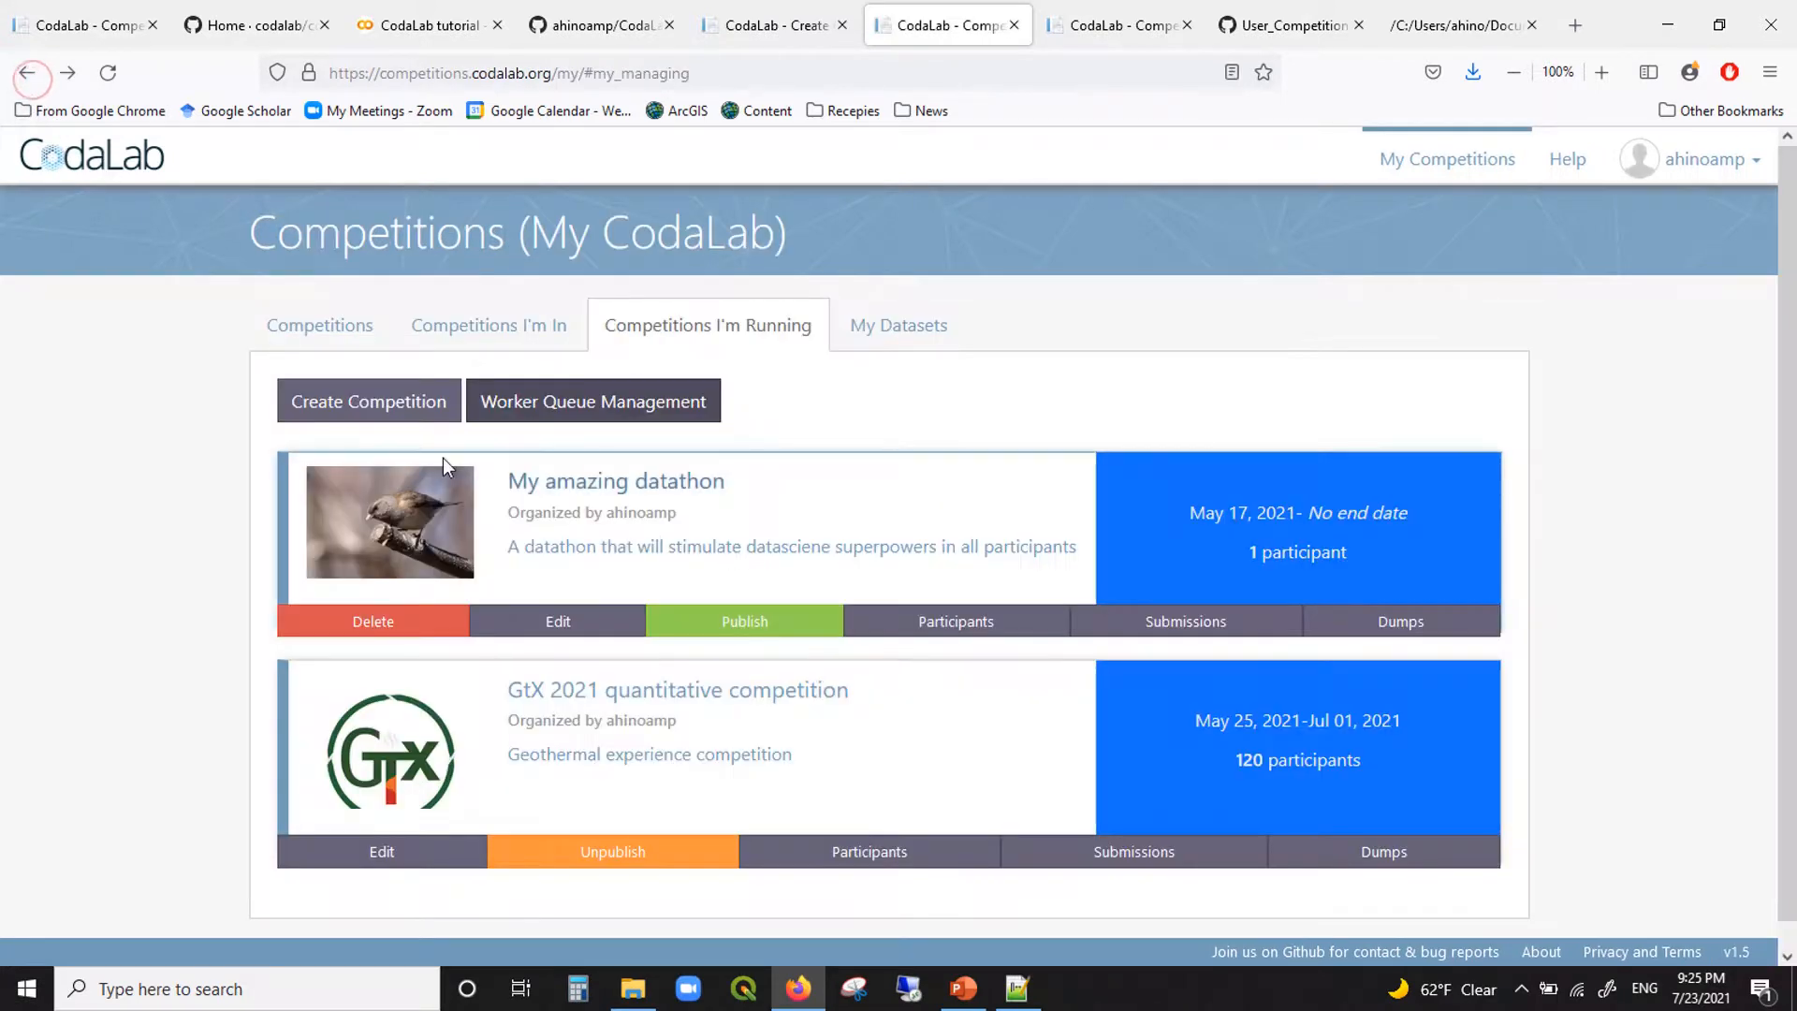